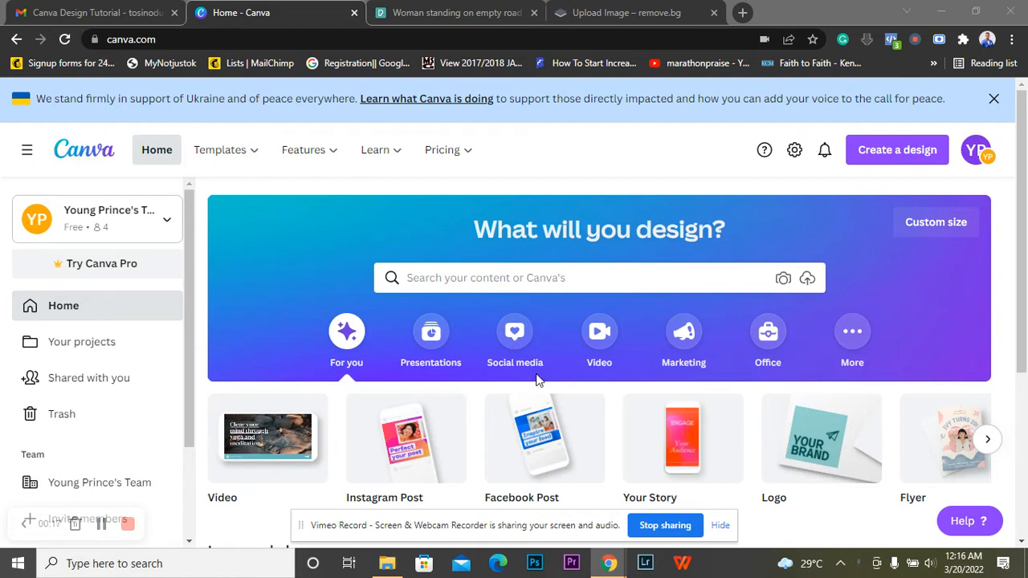
- Look over the home page's design types, learning resources and recent designs
{"action": "scroll", "coordinate": [951, 349], "scroll_direction": "down", "scroll_amount": 1}
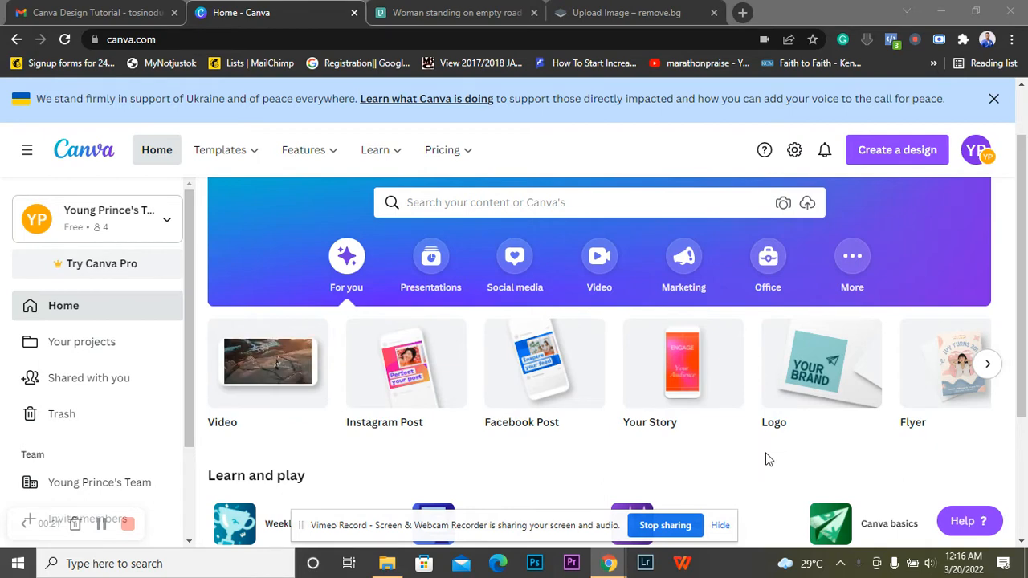
{"action": "scroll", "coordinate": [766, 458], "scroll_direction": "up", "scroll_amount": 1}
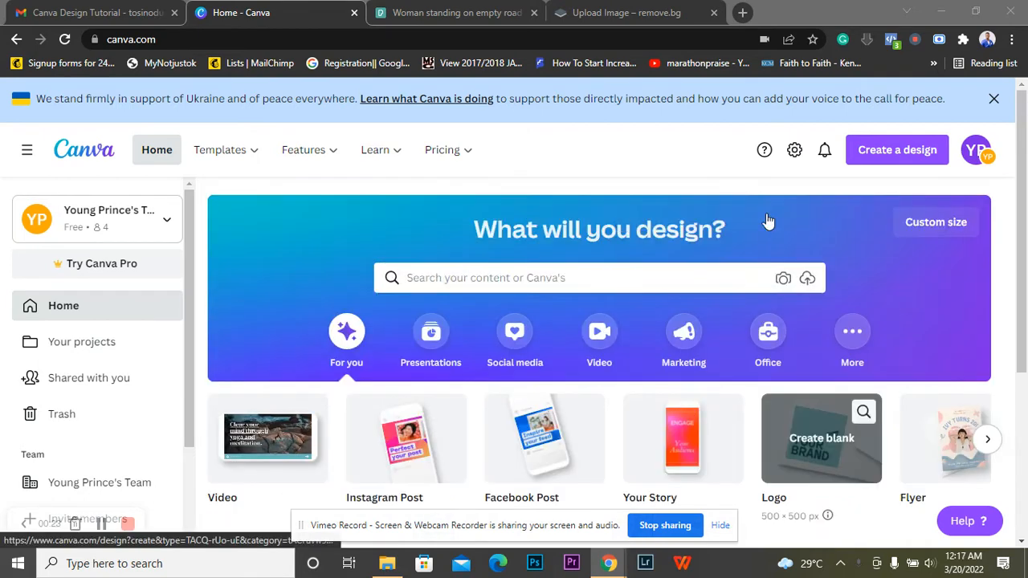
{"action": "scroll", "coordinate": [955, 326], "scroll_direction": "down", "scroll_amount": 2}
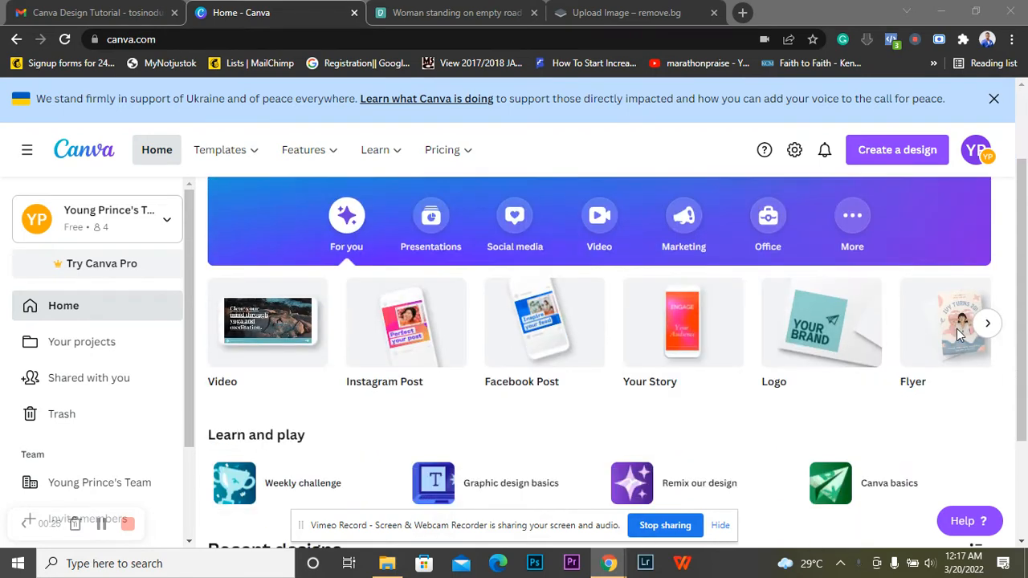
{"action": "scroll", "coordinate": [927, 340], "scroll_direction": "up", "scroll_amount": 2}
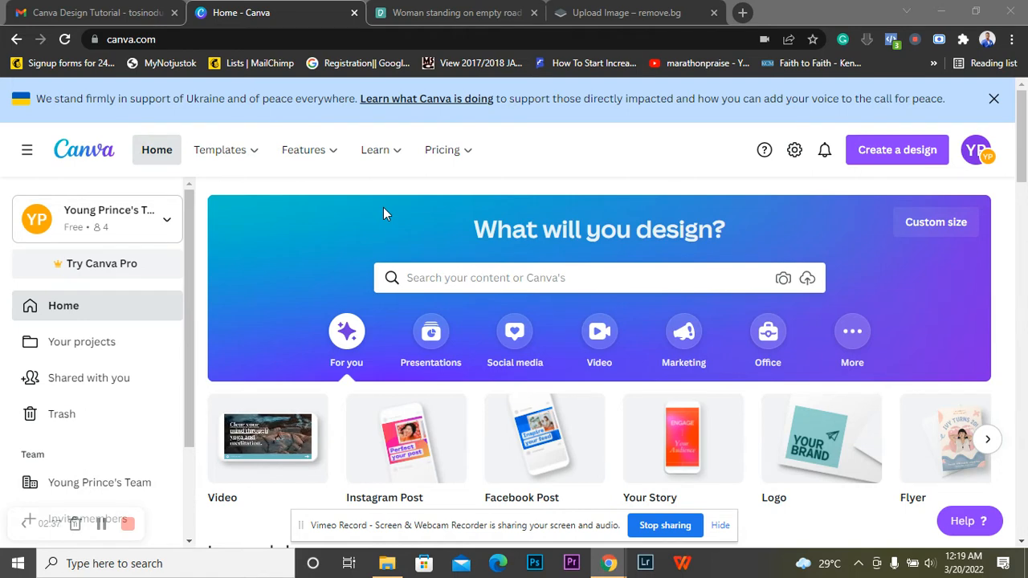
{"action": "left_click", "coordinate": [166, 38]}
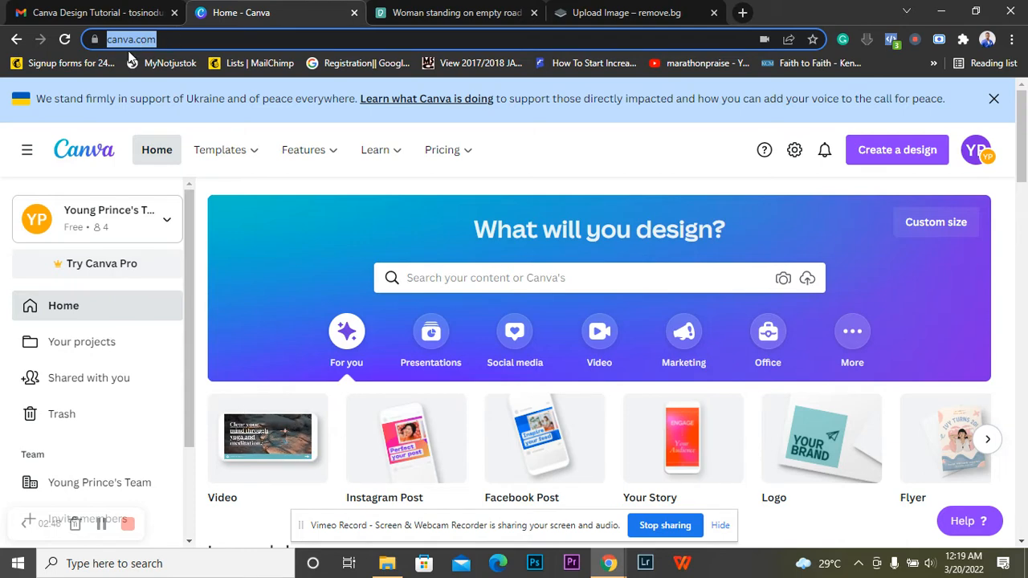
{"action": "left_click", "coordinate": [192, 38]}
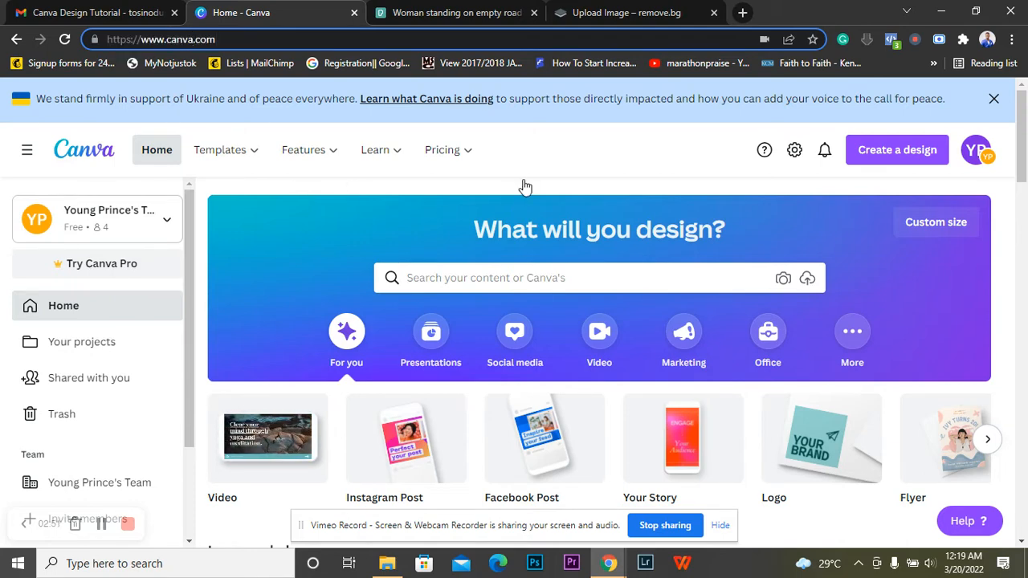
{"action": "mouse_move", "coordinate": [456, 165]}
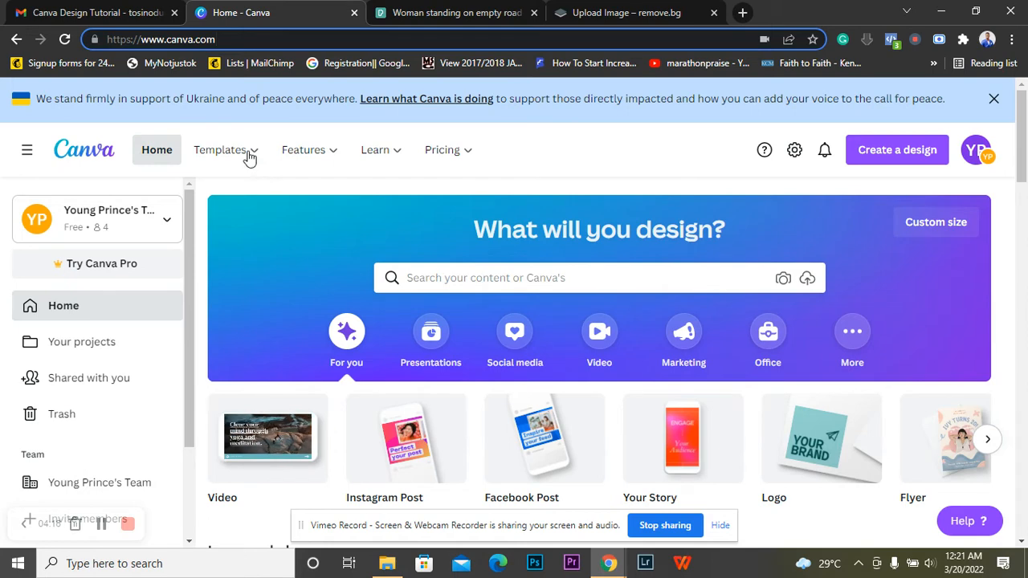
{"action": "mouse_move", "coordinate": [249, 158]}
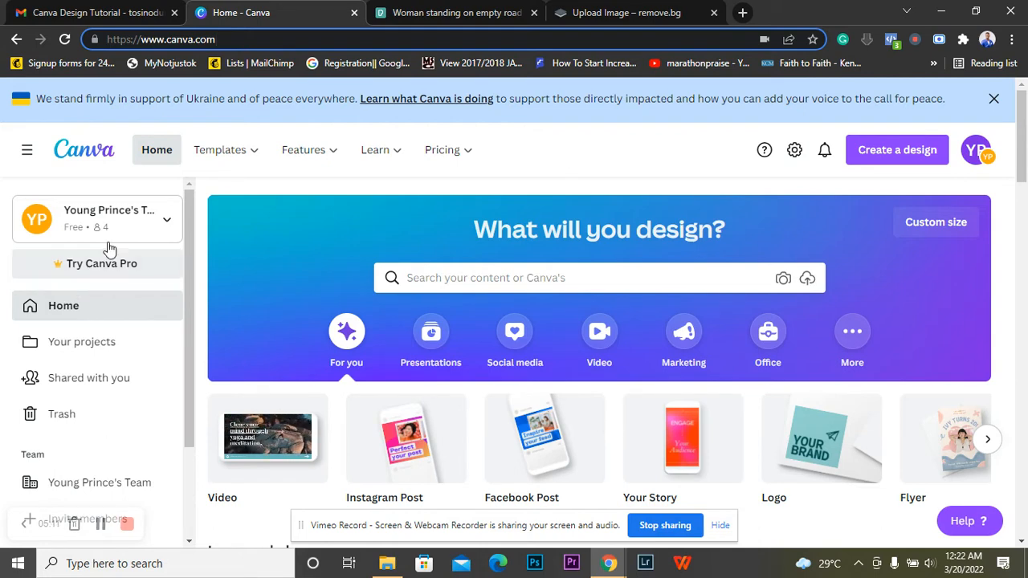
{"action": "left_click", "coordinate": [190, 357]}
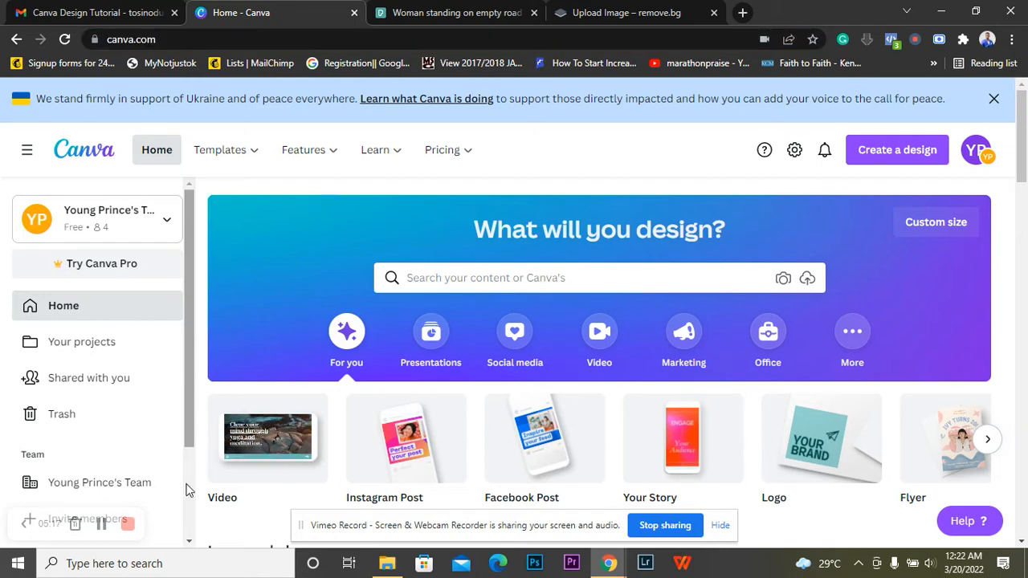
{"action": "scroll", "coordinate": [185, 477], "scroll_direction": "down", "scroll_amount": 1}
{"action": "scroll", "coordinate": [193, 291], "scroll_direction": "up", "scroll_amount": 1}
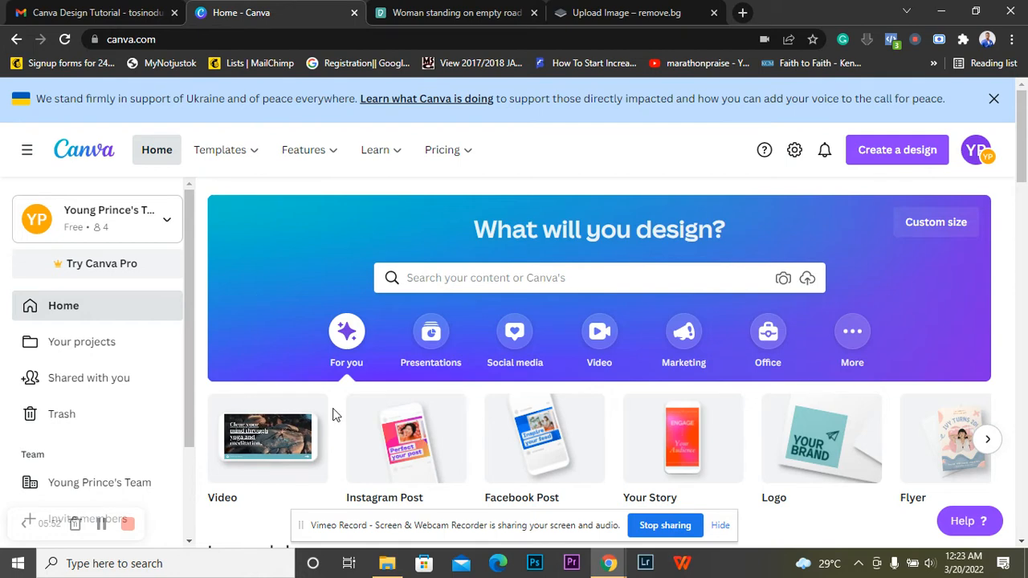
{"action": "scroll", "coordinate": [336, 414], "scroll_direction": "down", "scroll_amount": 1}
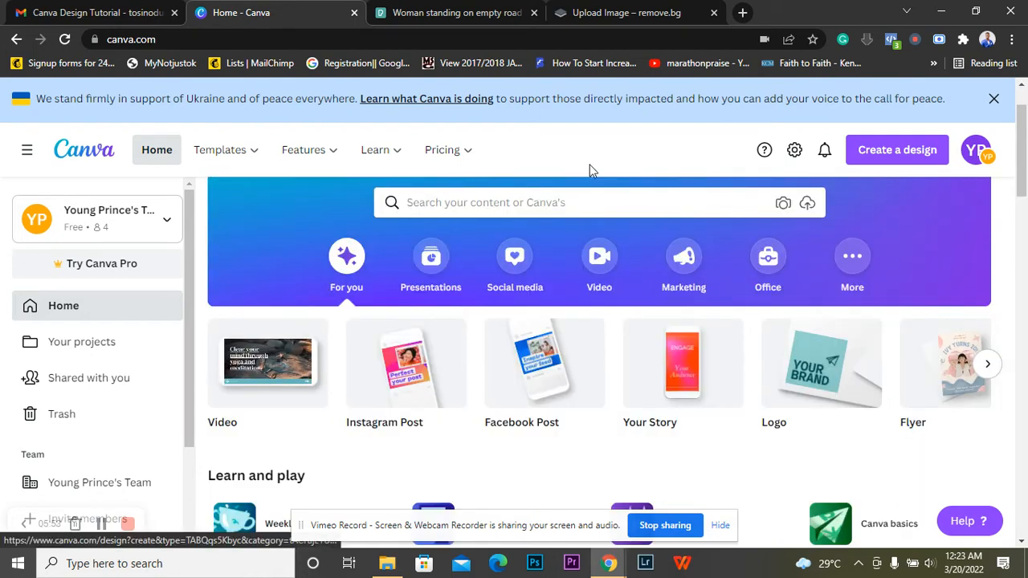
{"action": "scroll", "coordinate": [991, 305], "scroll_direction": "up", "scroll_amount": 1}
{"action": "scroll", "coordinate": [993, 310], "scroll_direction": "down", "scroll_amount": 3}
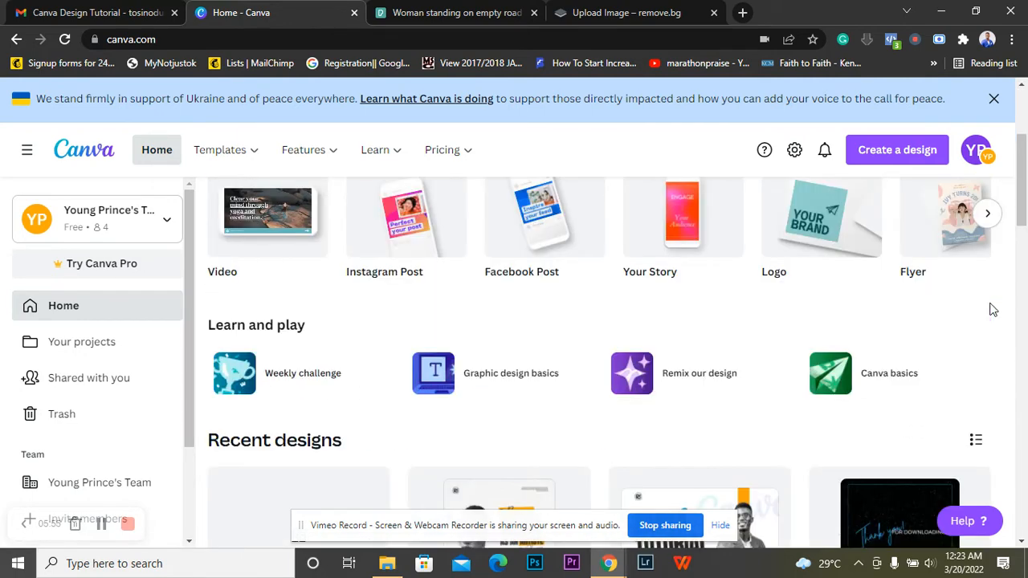
{"action": "scroll", "coordinate": [992, 310], "scroll_direction": "up", "scroll_amount": 3}
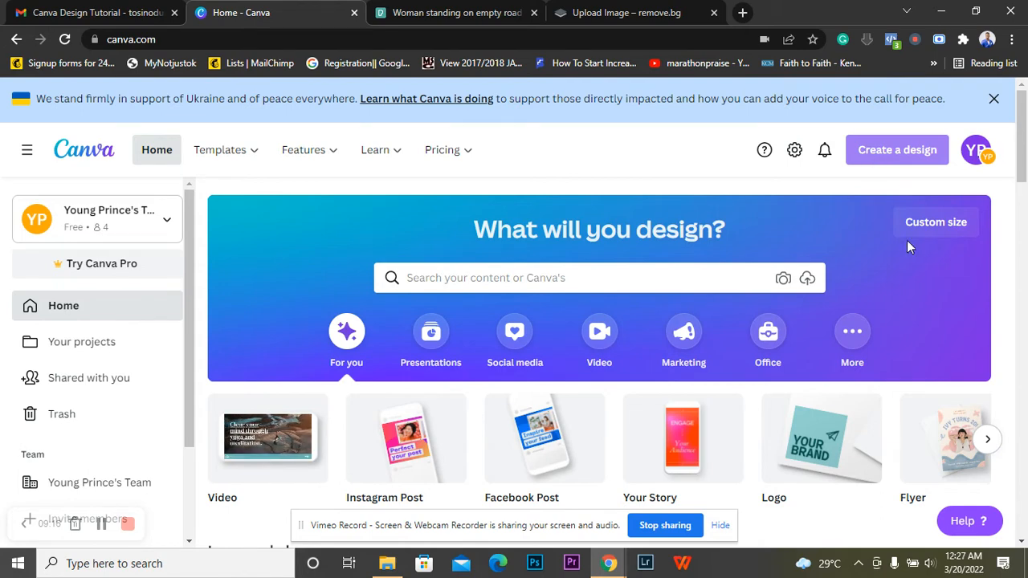
- Create a blank Instagram Post design of 1080 × 1080 px from the suggested design types
{"action": "left_click", "coordinate": [895, 156]}
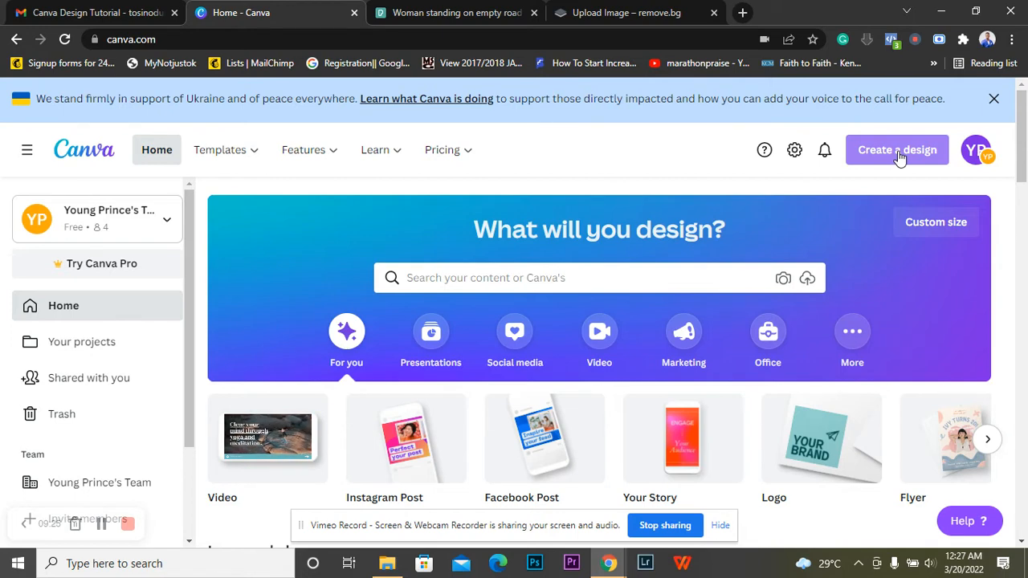
{"action": "left_click", "coordinate": [900, 157]}
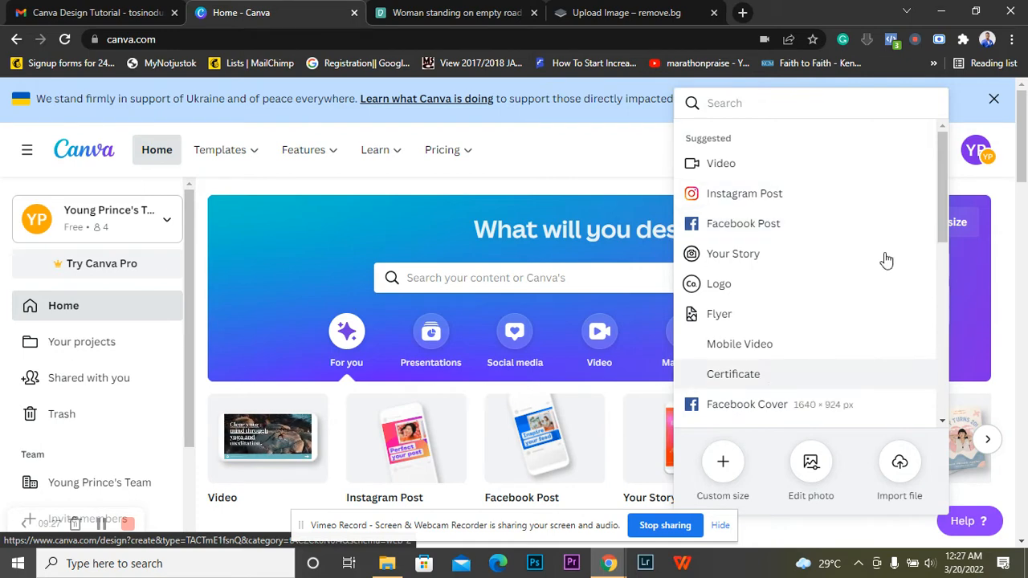
{"action": "scroll", "coordinate": [941, 236], "scroll_direction": "down", "scroll_amount": 2}
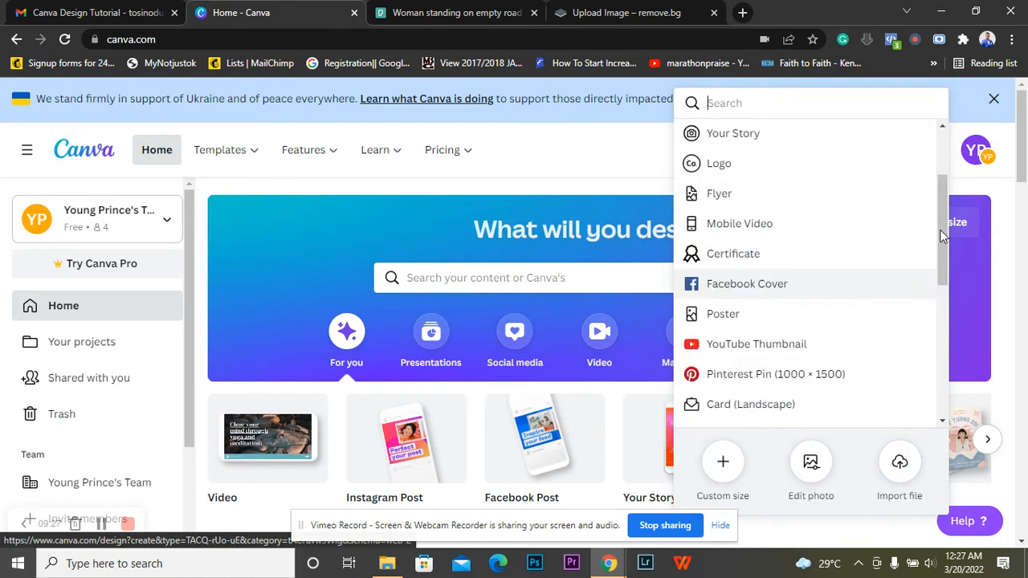
{"action": "scroll", "coordinate": [941, 237], "scroll_direction": "down", "scroll_amount": 1}
{"action": "mouse_move", "coordinate": [942, 237]}
{"action": "left_mouse_down"}
{"action": "mouse_move", "coordinate": [948, 305]}
{"action": "mouse_move", "coordinate": [935, 220]}
{"action": "left_mouse_up"}
{"action": "scroll", "coordinate": [933, 215], "scroll_direction": "up", "scroll_amount": 5}
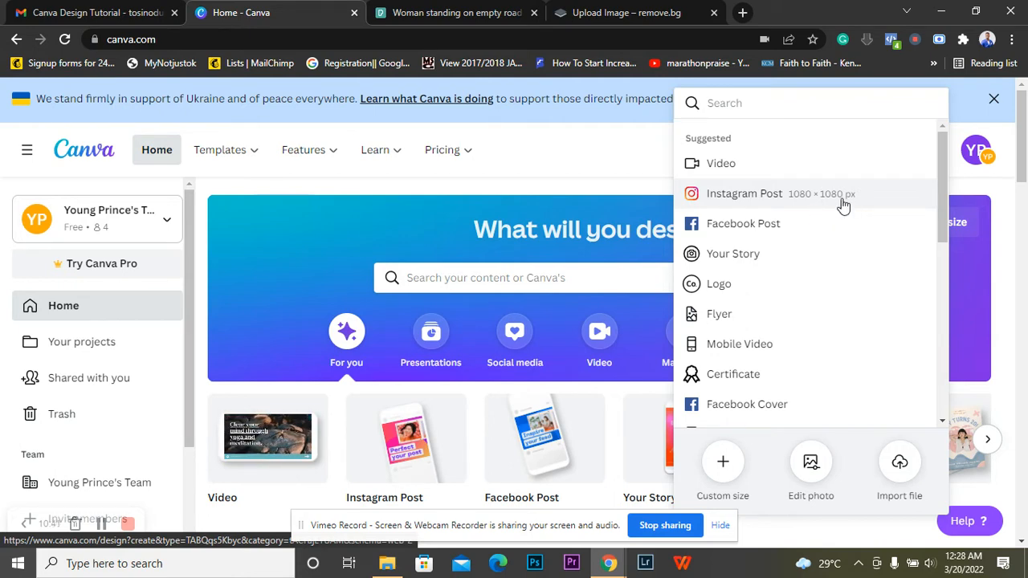
{"action": "scroll", "coordinate": [836, 211], "scroll_direction": "down", "scroll_amount": 1}
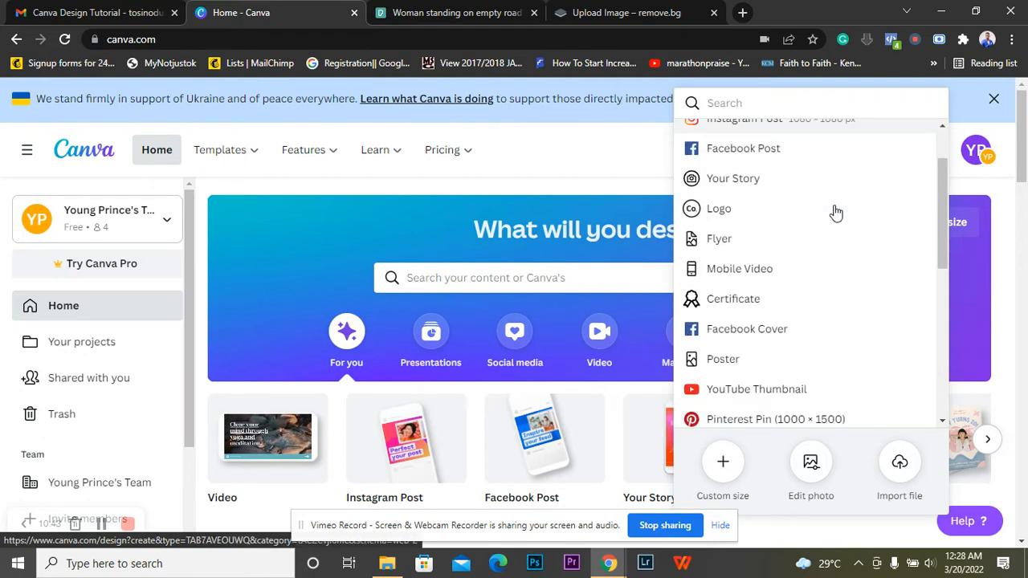
{"action": "scroll", "coordinate": [835, 212], "scroll_direction": "down", "scroll_amount": 5}
{"action": "scroll", "coordinate": [835, 216], "scroll_direction": "up", "scroll_amount": 2}
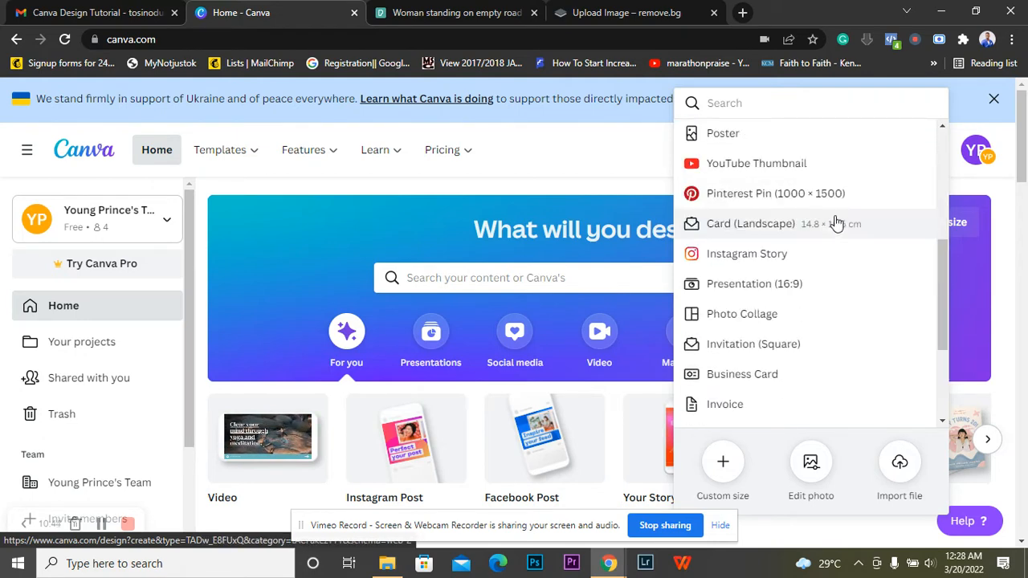
{"action": "scroll", "coordinate": [834, 222], "scroll_direction": "up", "scroll_amount": 4}
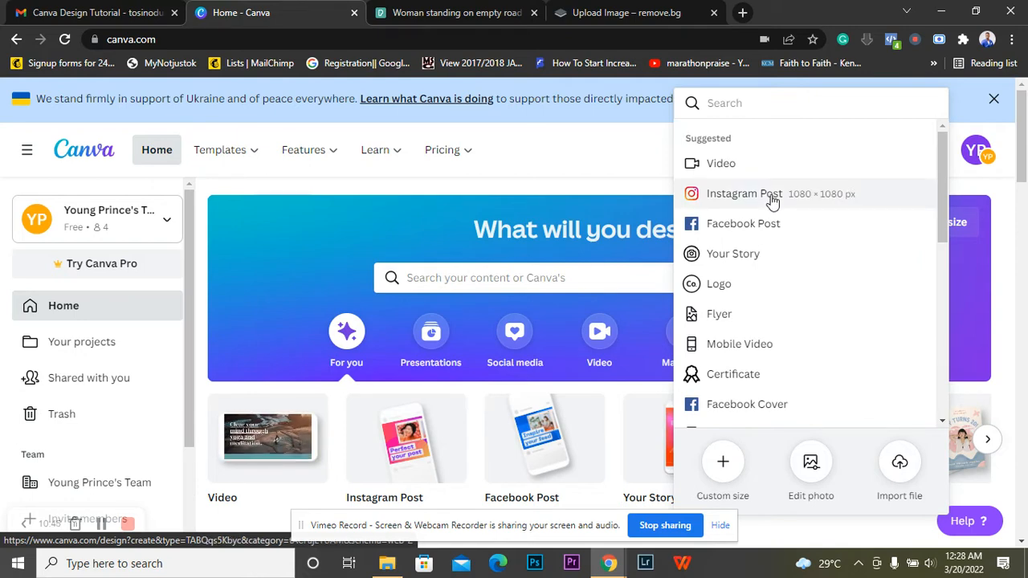
{"action": "left_click", "coordinate": [773, 201]}
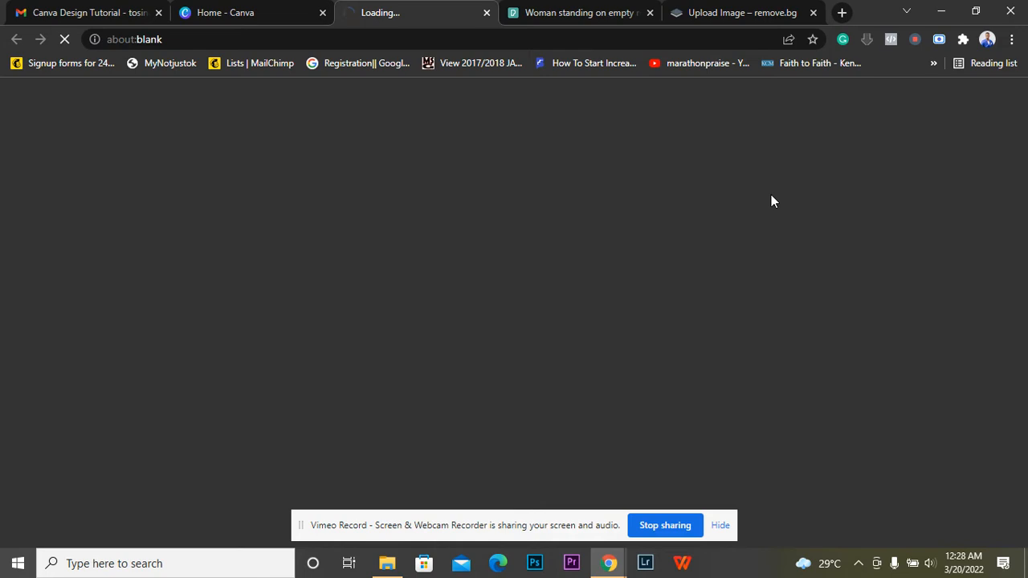
{"action": "left_click", "coordinate": [238, 10]}
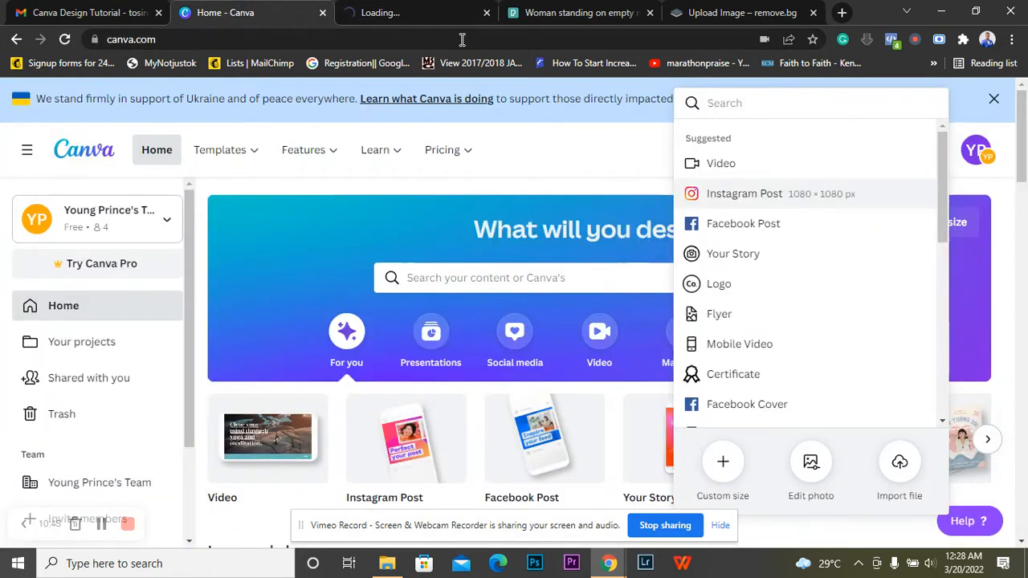
{"action": "left_click", "coordinate": [412, 16]}
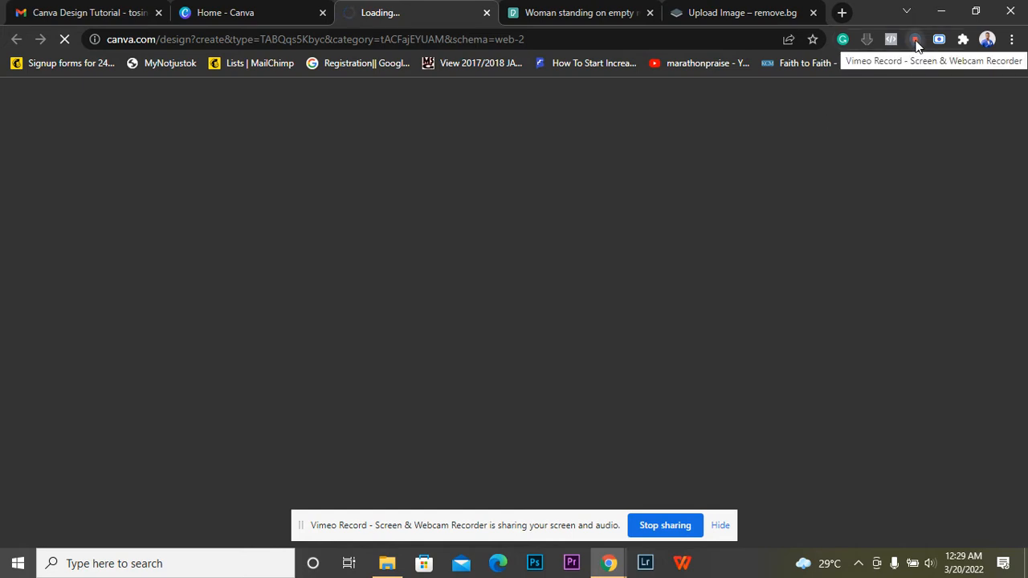
{"action": "left_click", "coordinate": [235, 16]}
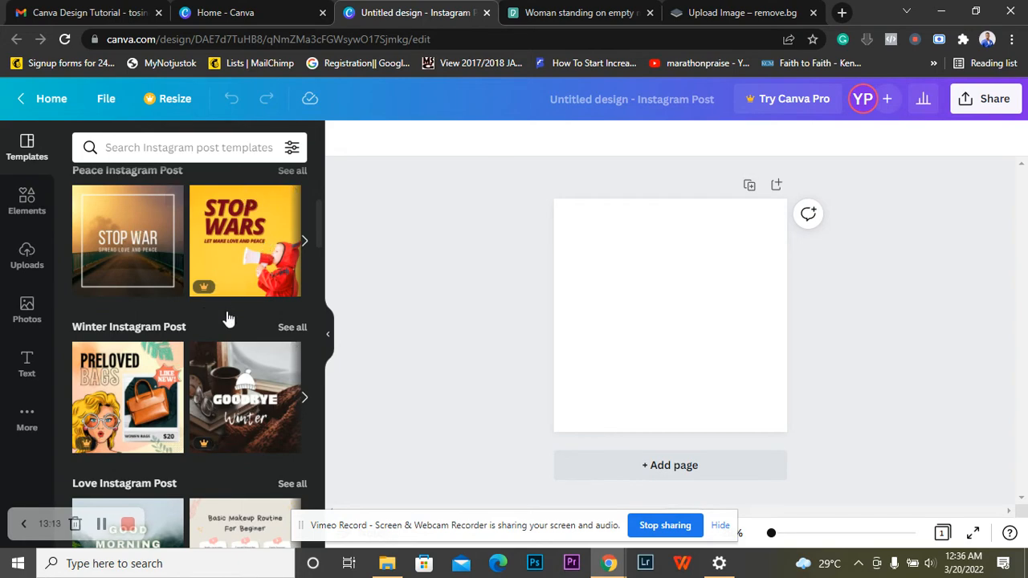
- Apply the green "Goodbye March" Instagram post template with the dandelion background to the blank page, leaving nothing selected
{"action": "scroll", "coordinate": [232, 377], "scroll_direction": "down", "scroll_amount": 1}
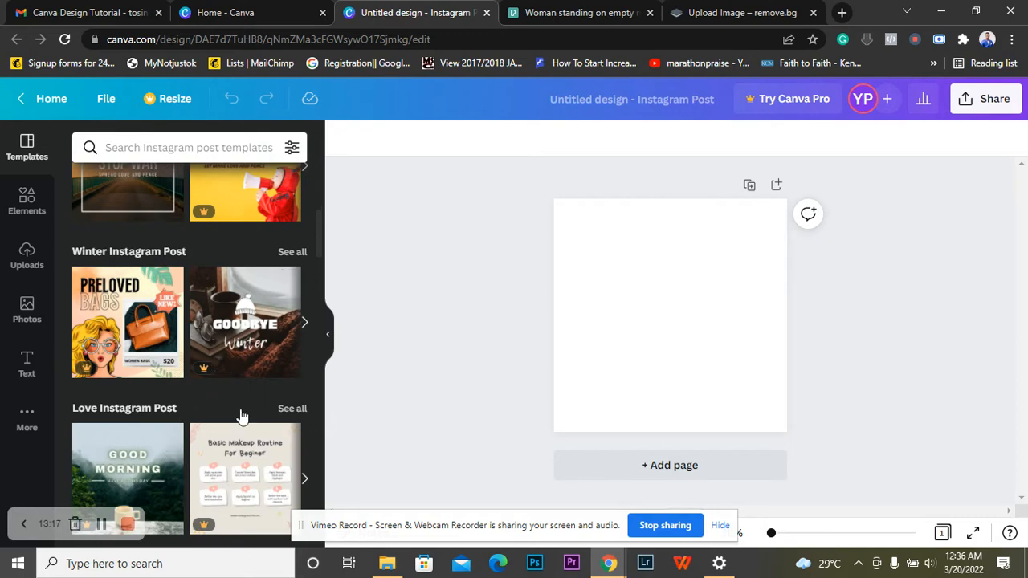
{"action": "scroll", "coordinate": [241, 378], "scroll_direction": "down", "scroll_amount": 5}
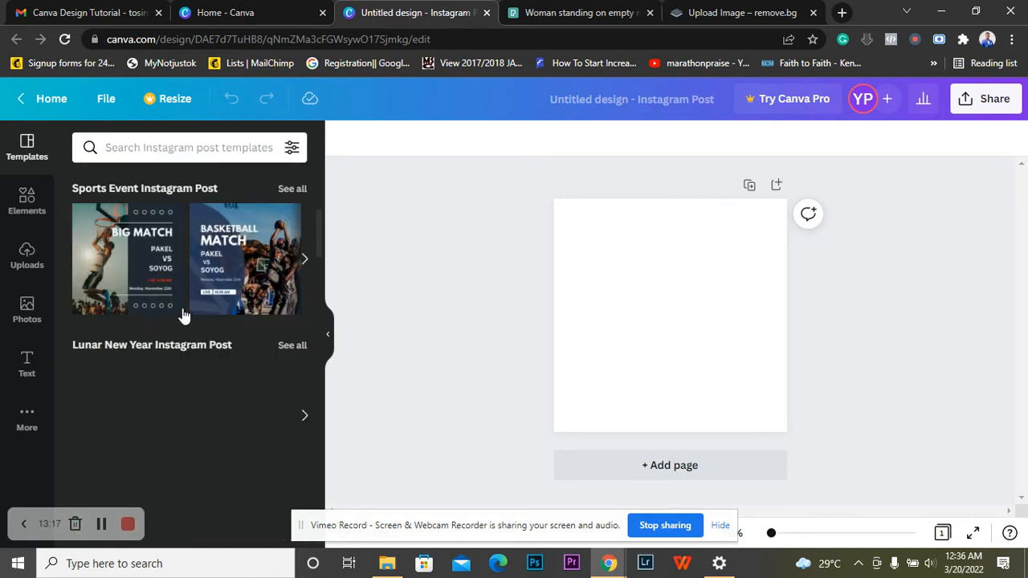
{"action": "scroll", "coordinate": [230, 295], "scroll_direction": "up", "scroll_amount": 1}
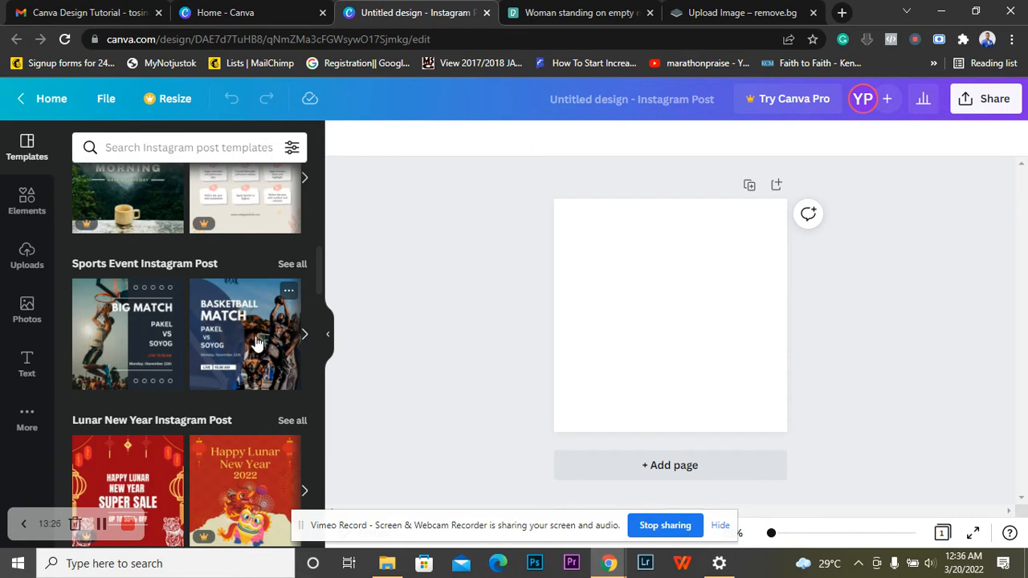
{"action": "scroll", "coordinate": [225, 349], "scroll_direction": "down", "scroll_amount": 1}
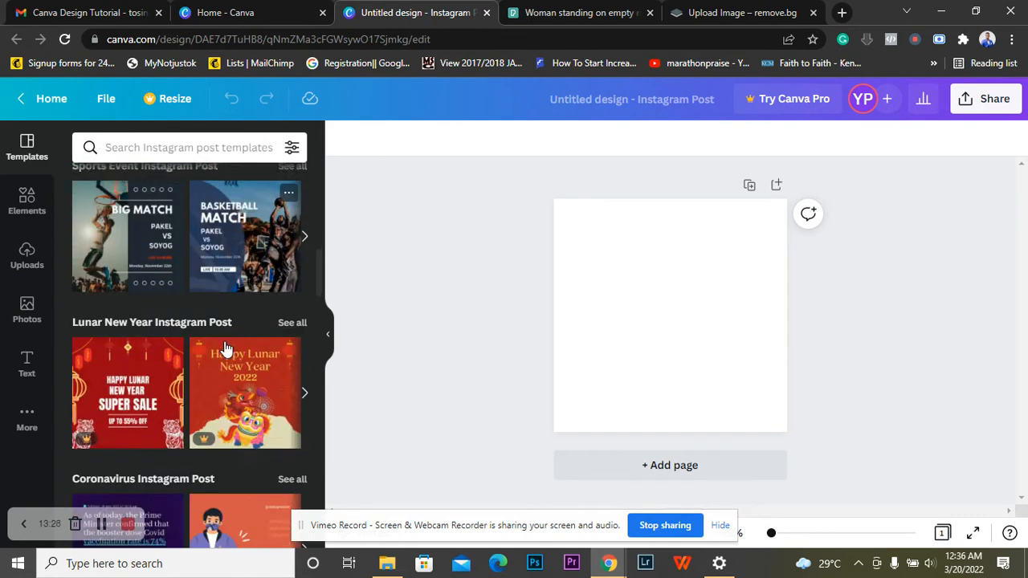
{"action": "scroll", "coordinate": [225, 349], "scroll_direction": "down", "scroll_amount": 1}
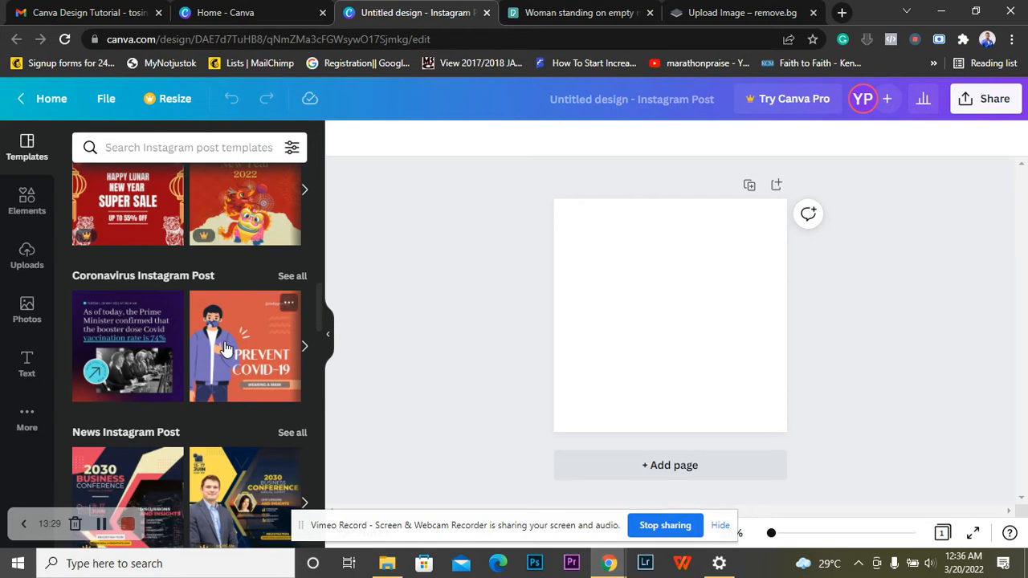
{"action": "scroll", "coordinate": [226, 350], "scroll_direction": "down", "scroll_amount": 2}
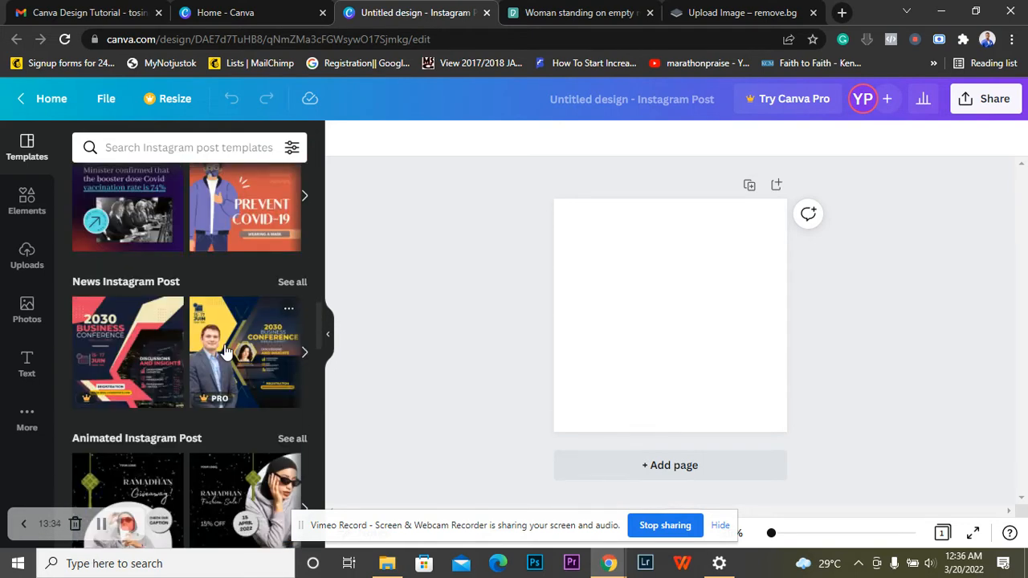
{"action": "scroll", "coordinate": [225, 350], "scroll_direction": "down", "scroll_amount": 2}
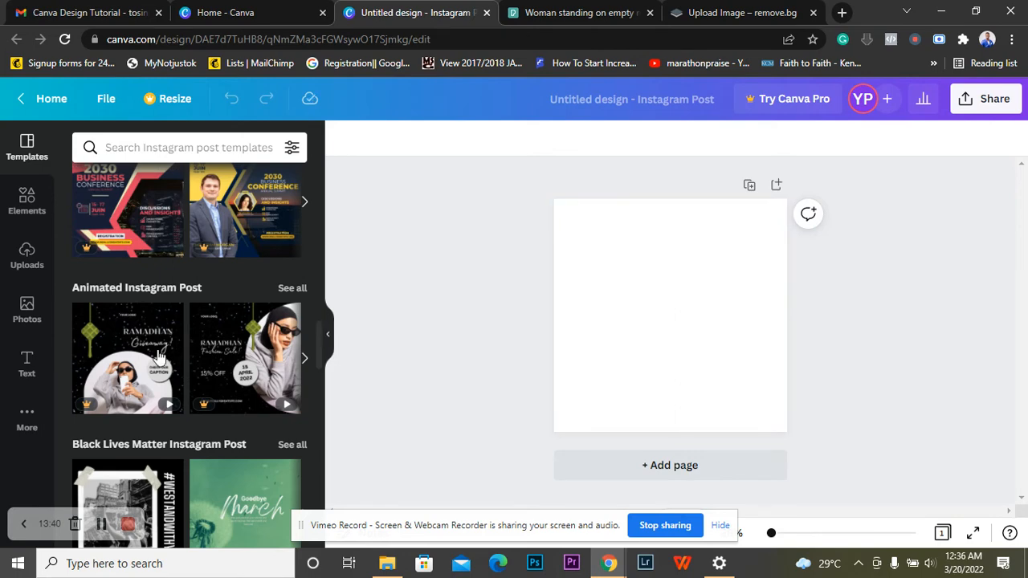
{"action": "scroll", "coordinate": [159, 357], "scroll_direction": "down", "scroll_amount": 1}
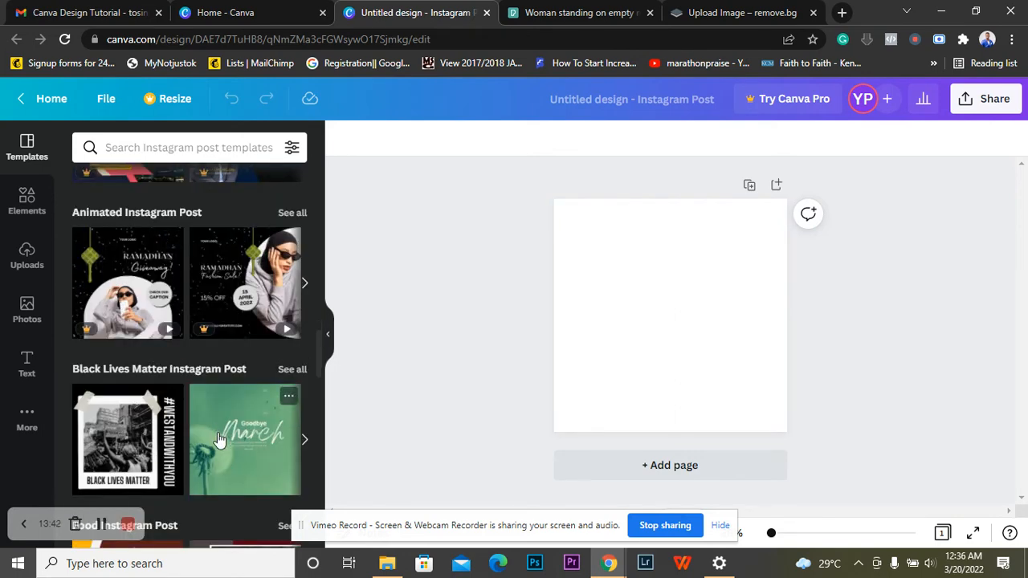
{"action": "scroll", "coordinate": [193, 434], "scroll_direction": "down", "scroll_amount": 1}
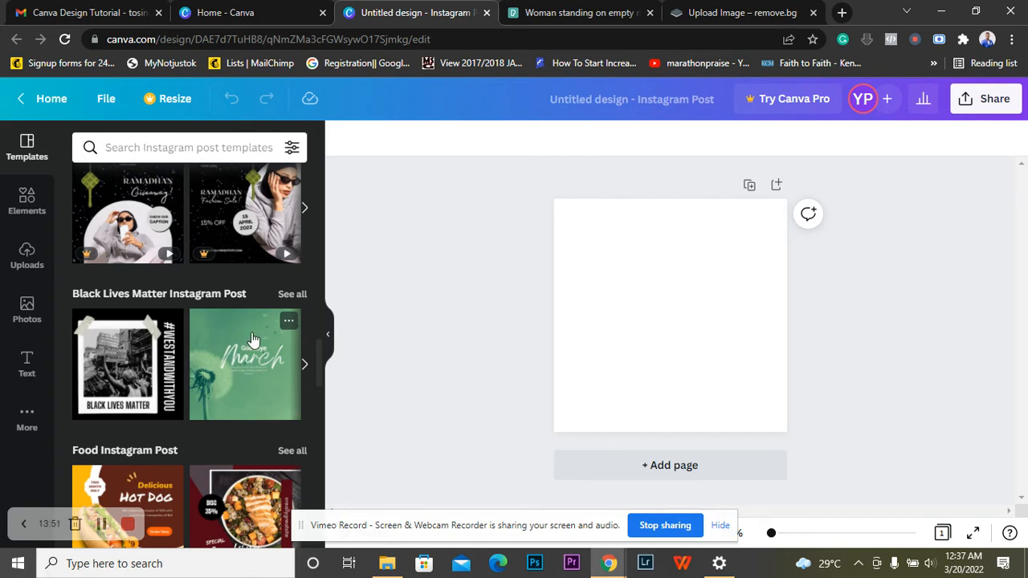
{"action": "left_click", "coordinate": [249, 377]}
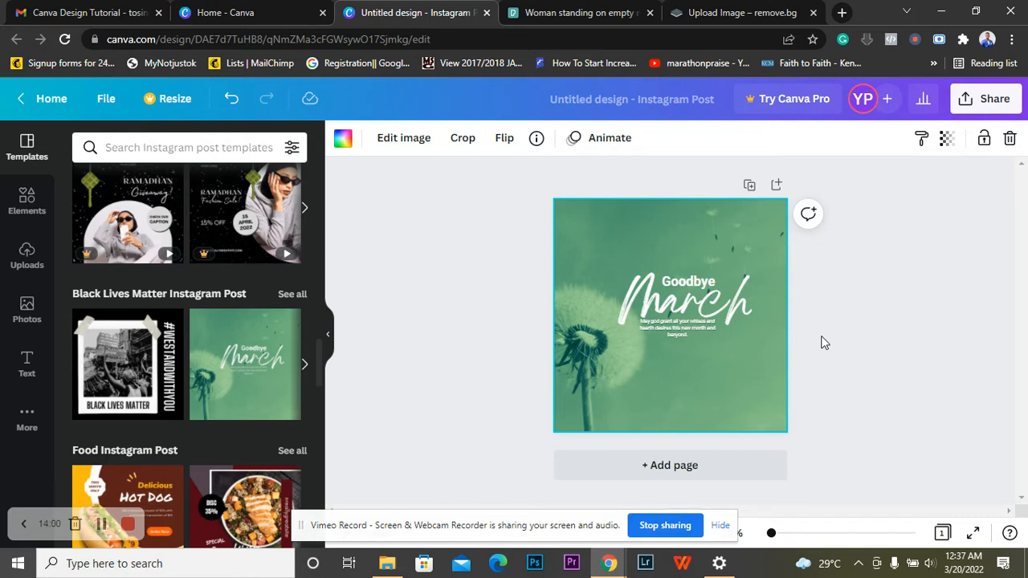
{"action": "left_click", "coordinate": [800, 298]}
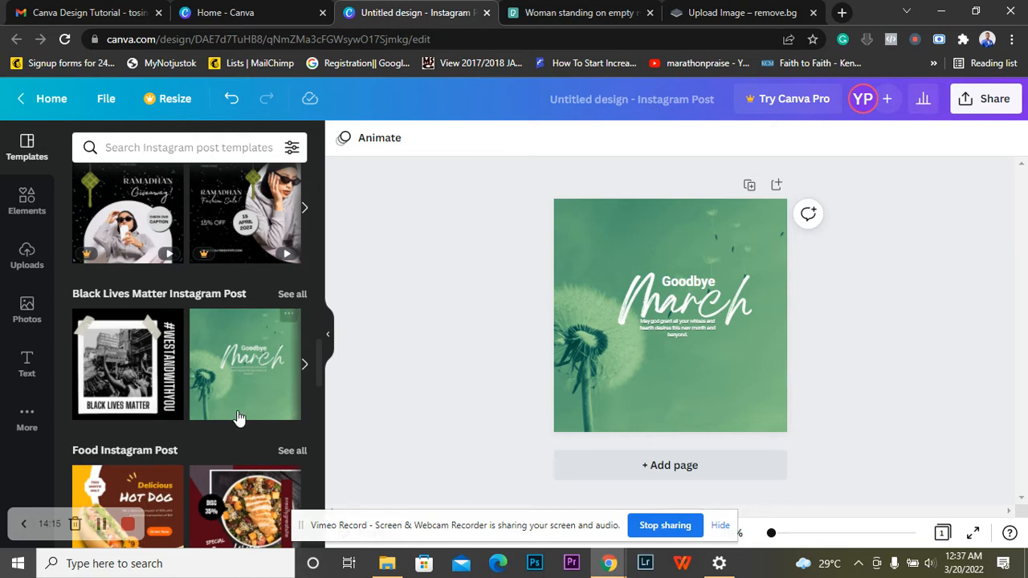
- Inspect the template's green overlay and the font and size of the "Goodbye", "March" and message texts
{"action": "scroll", "coordinate": [237, 413], "scroll_direction": "down", "scroll_amount": 2}
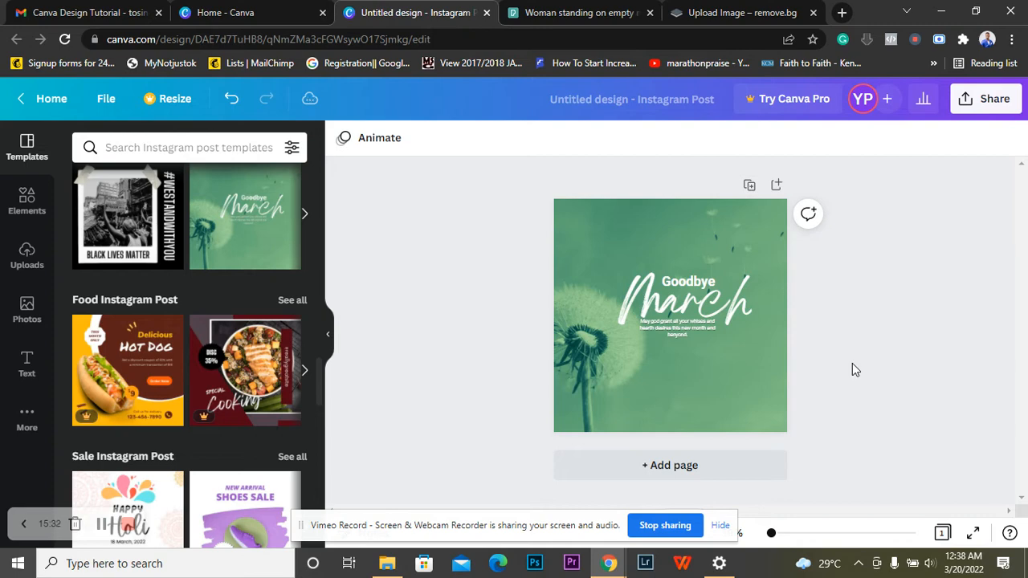
{"action": "left_click", "coordinate": [741, 411]}
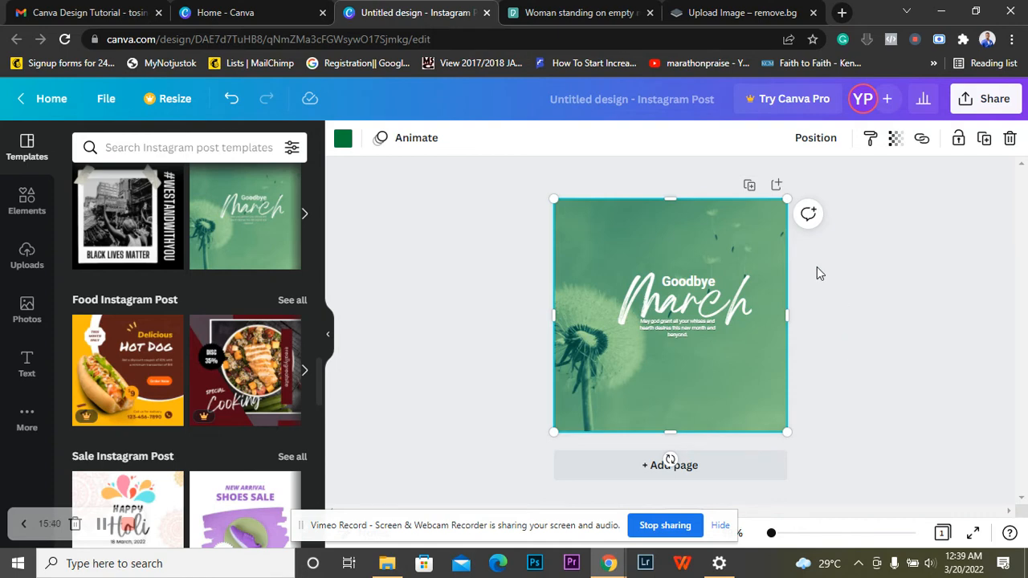
{"action": "left_click", "coordinate": [822, 292]}
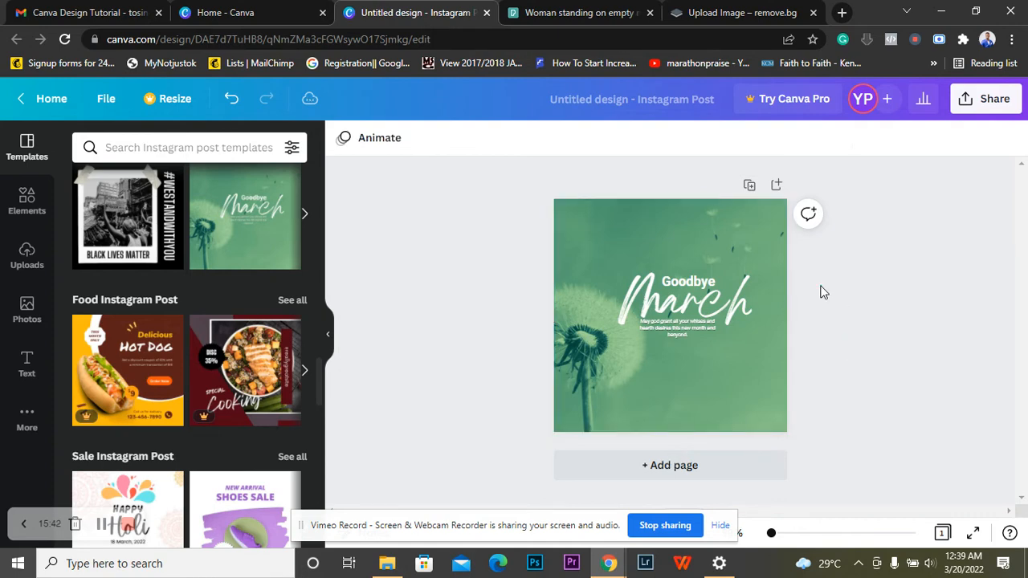
{"action": "left_click", "coordinate": [687, 308]}
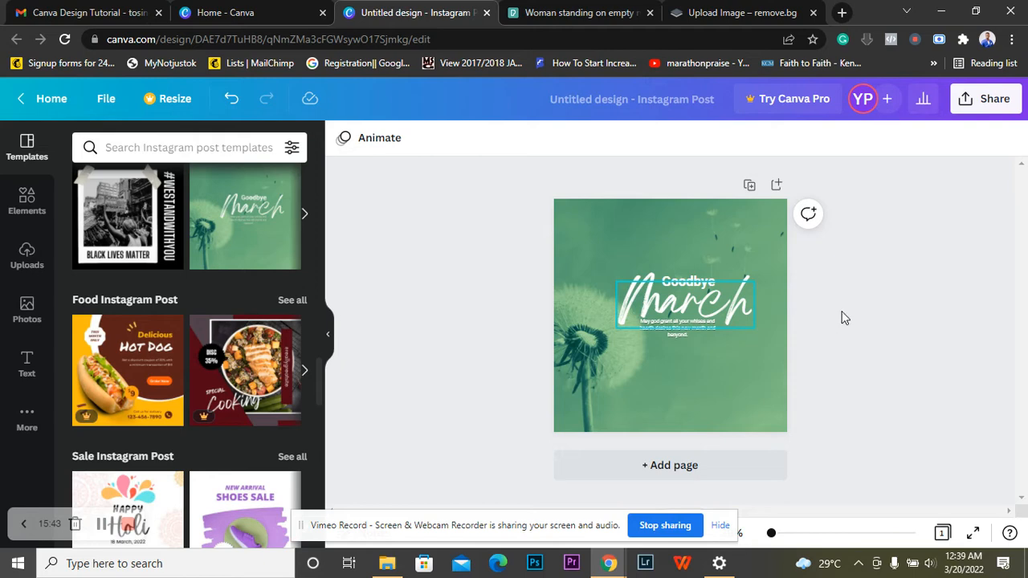
{"action": "left_click", "coordinate": [827, 371]}
{"action": "left_click", "coordinate": [684, 307]}
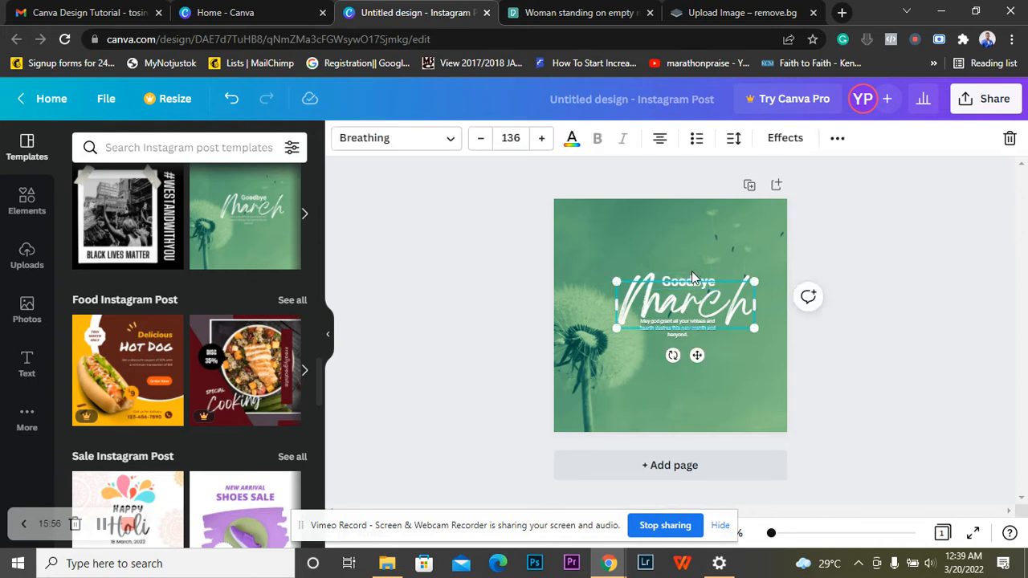
{"action": "left_click", "coordinate": [692, 274]}
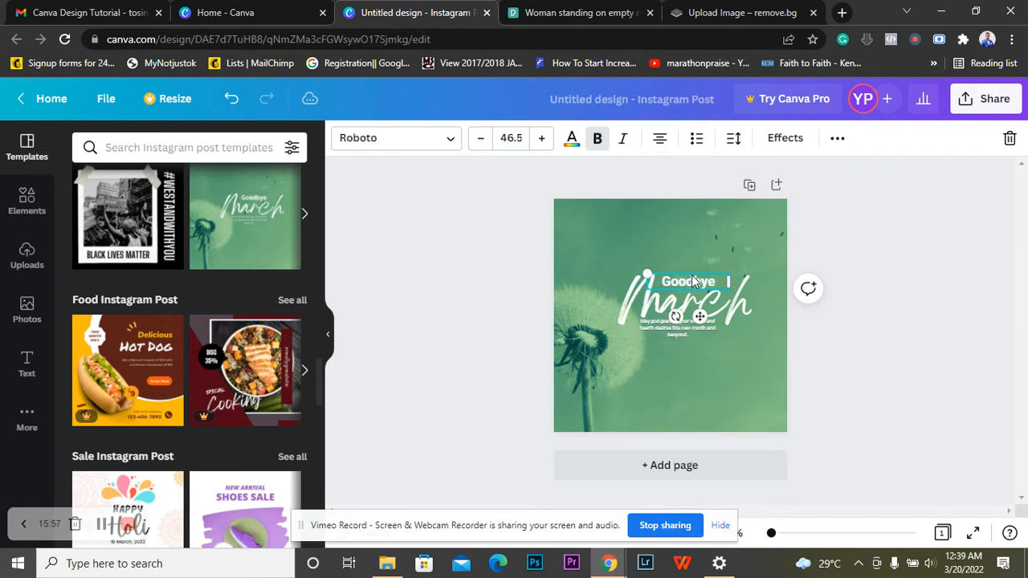
{"action": "left_click", "coordinate": [684, 331]}
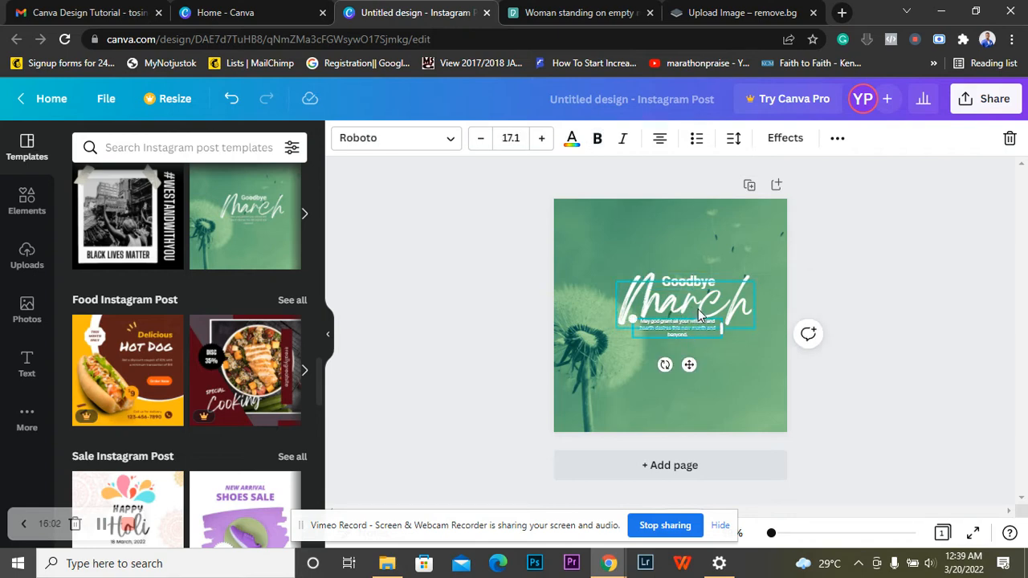
{"action": "left_click", "coordinate": [694, 307]}
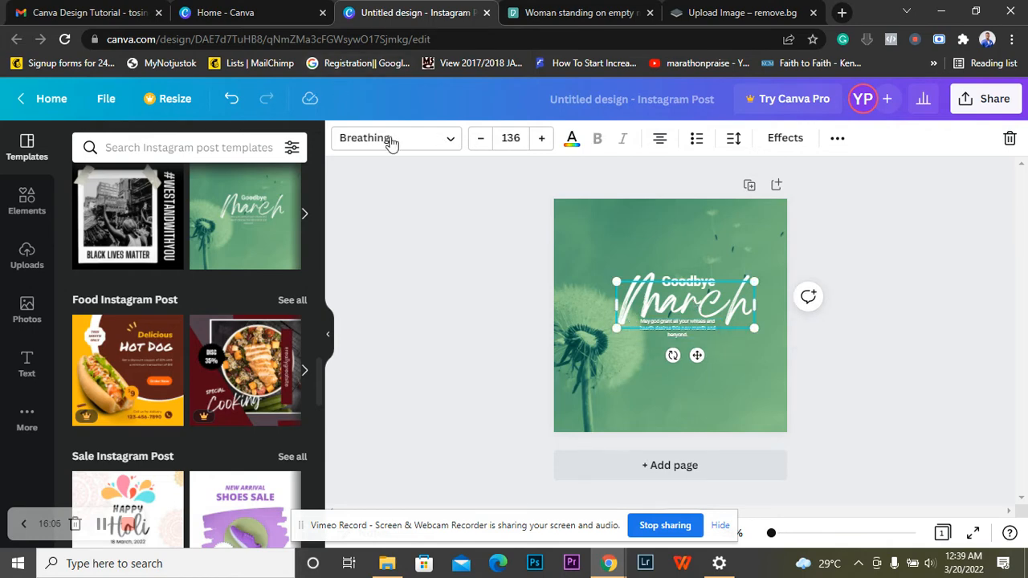
{"action": "left_click", "coordinate": [693, 277]}
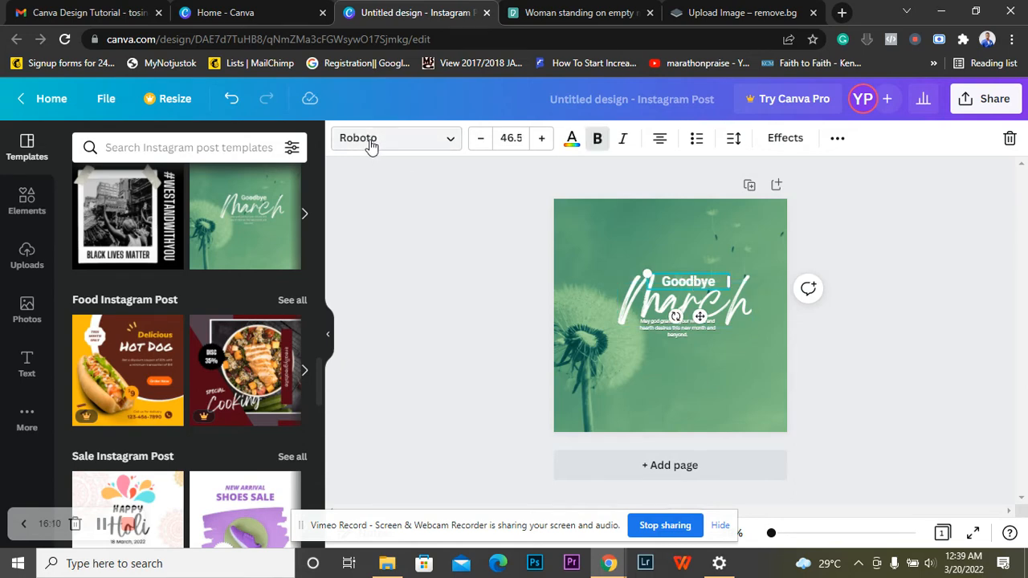
{"action": "left_click", "coordinate": [674, 334]}
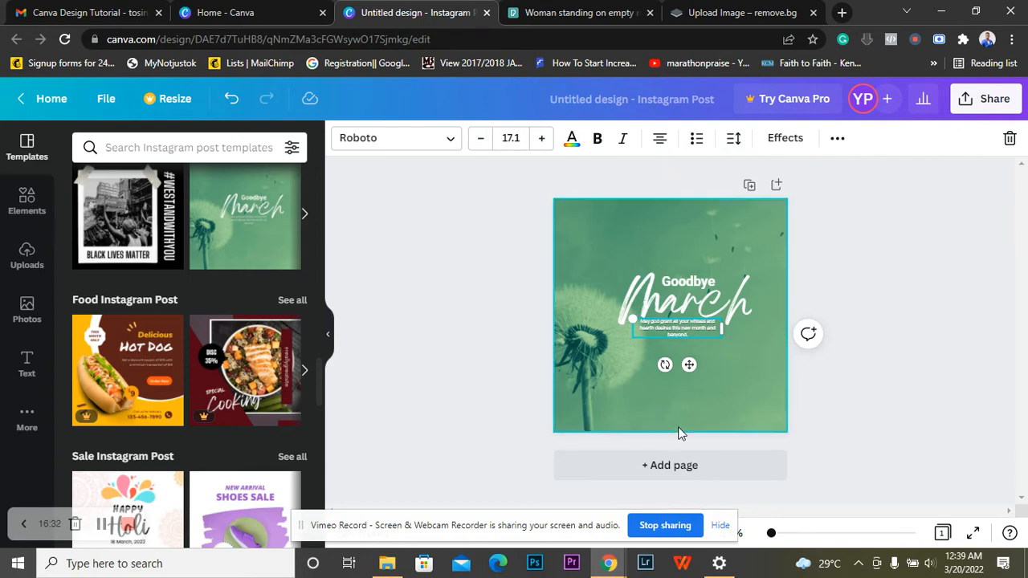
{"action": "left_click", "coordinate": [823, 275]}
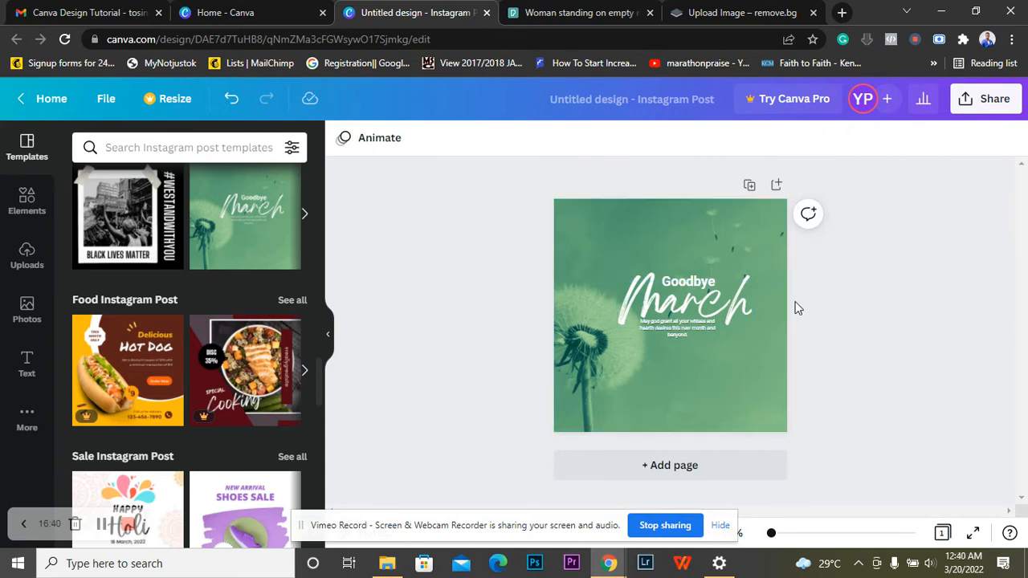
{"action": "left_click", "coordinate": [691, 281]}
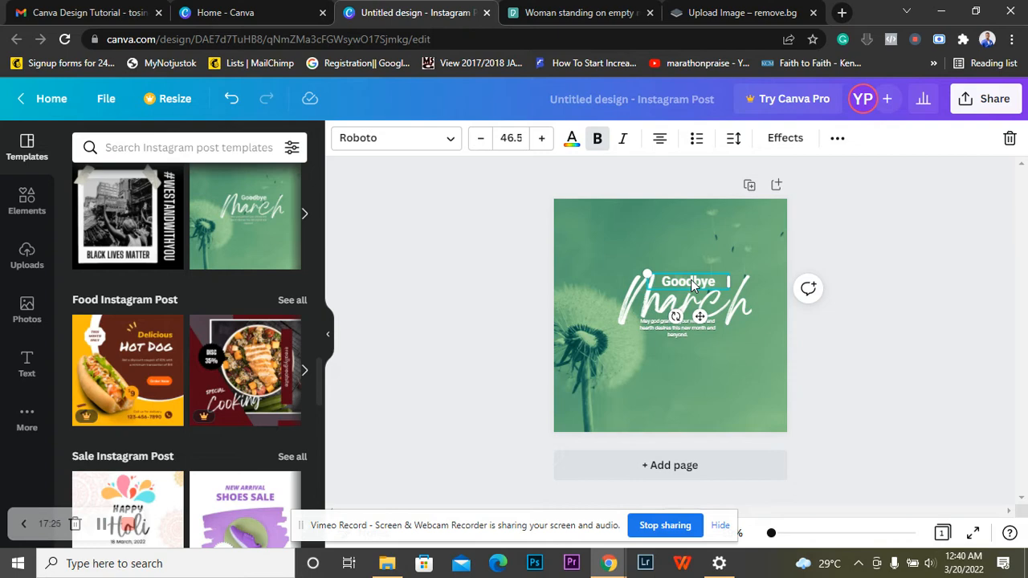
{"action": "left_click", "coordinate": [831, 245]}
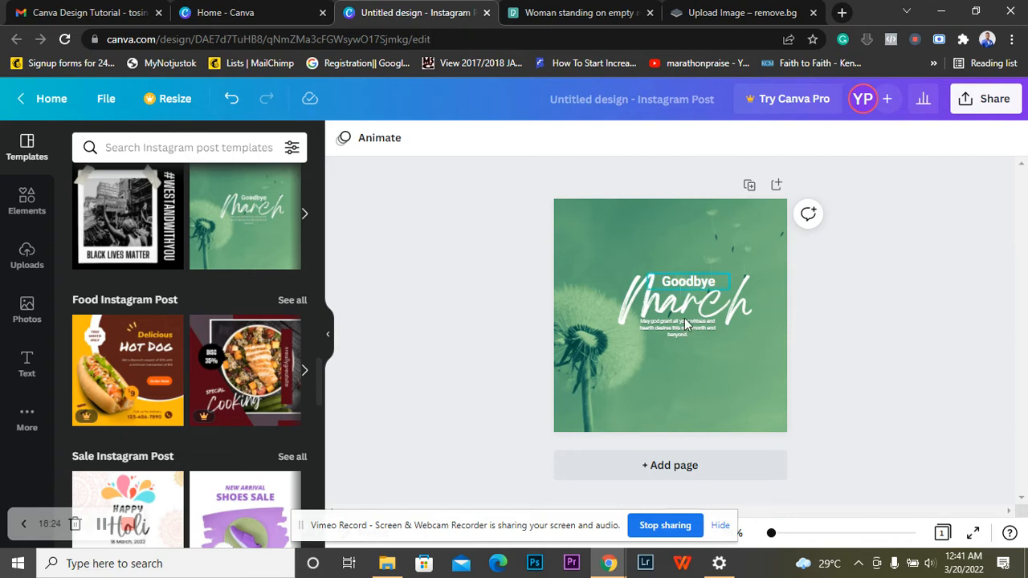
- Delete the green overlay covering the page and select the dandelion background image
{"action": "left_click", "coordinate": [696, 408]}
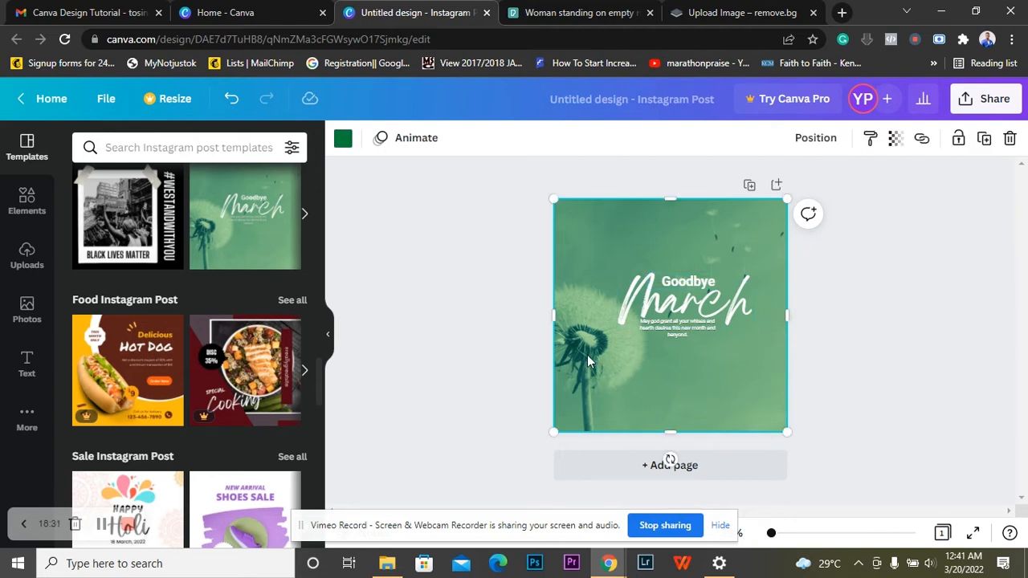
{"action": "left_click", "coordinate": [1012, 141]}
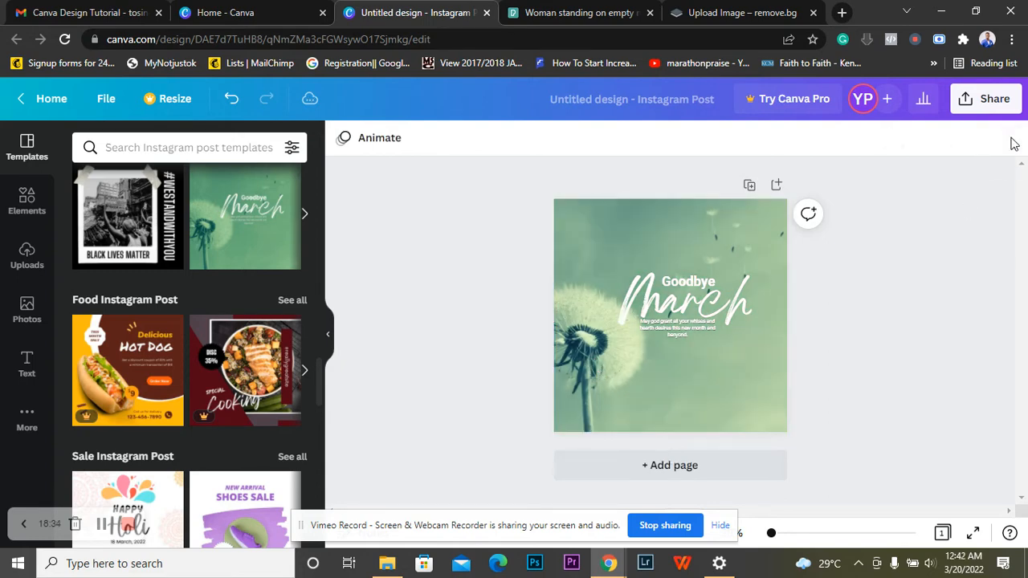
{"action": "left_click", "coordinate": [588, 369]}
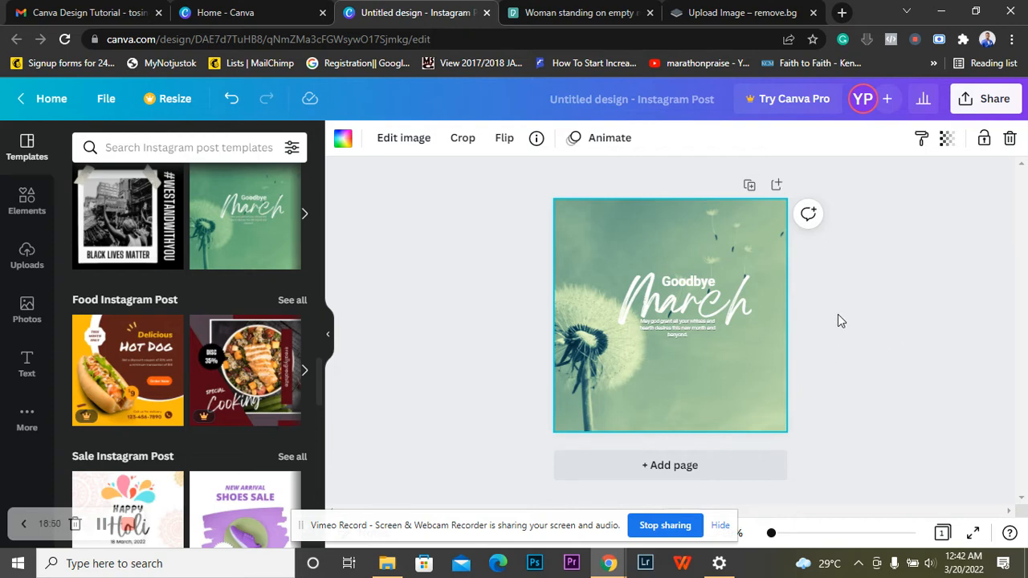
- Search the photo library for "skincare"
{"action": "left_click", "coordinate": [26, 256]}
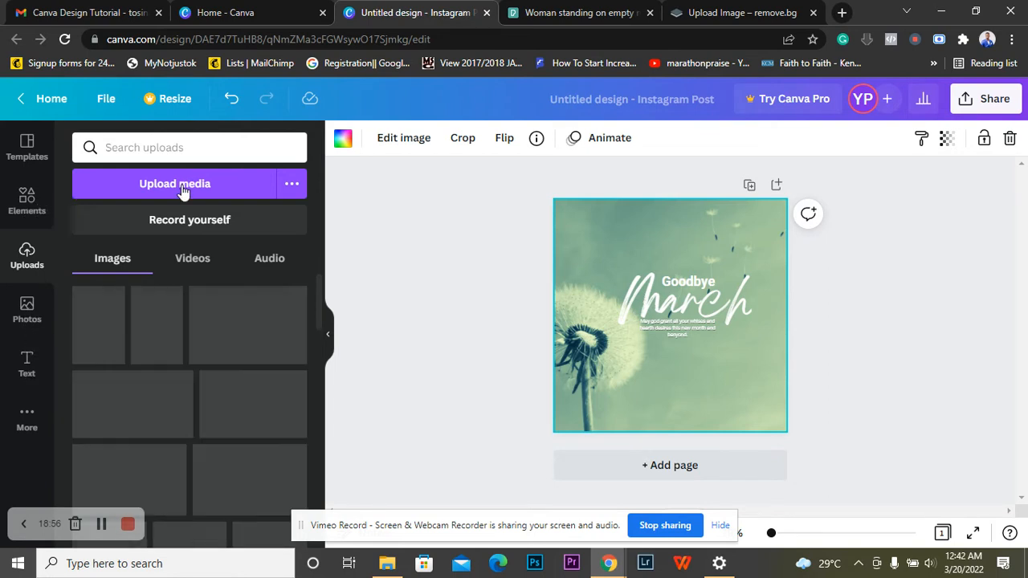
{"action": "left_click", "coordinate": [28, 313]}
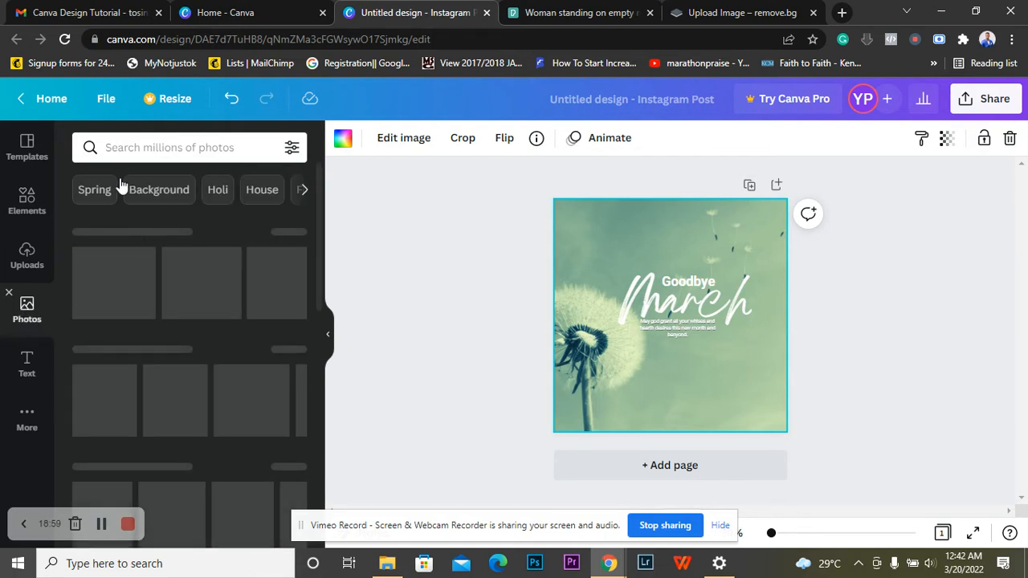
{"action": "left_click", "coordinate": [160, 148]}
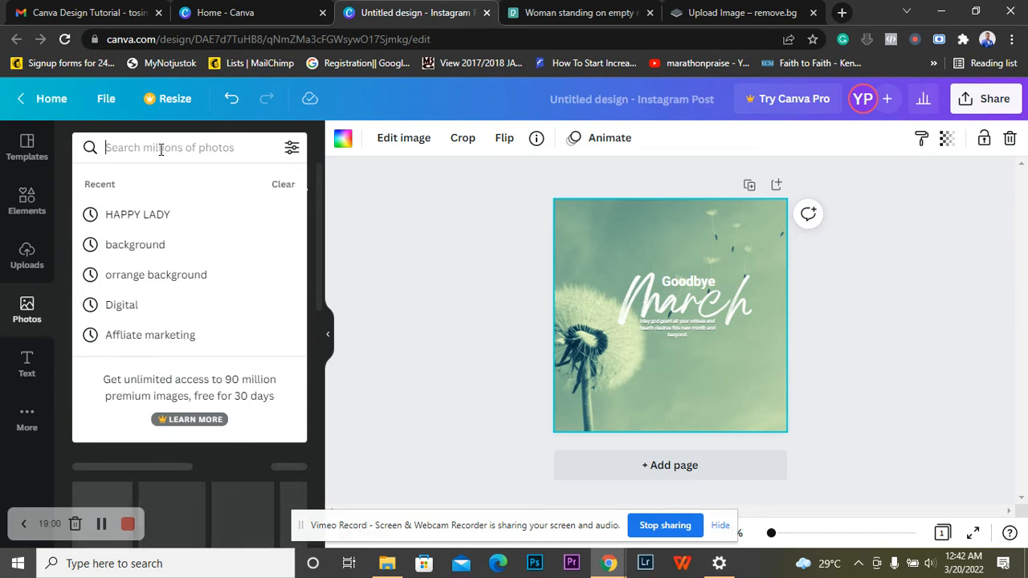
{"action": "type", "text": "s"}
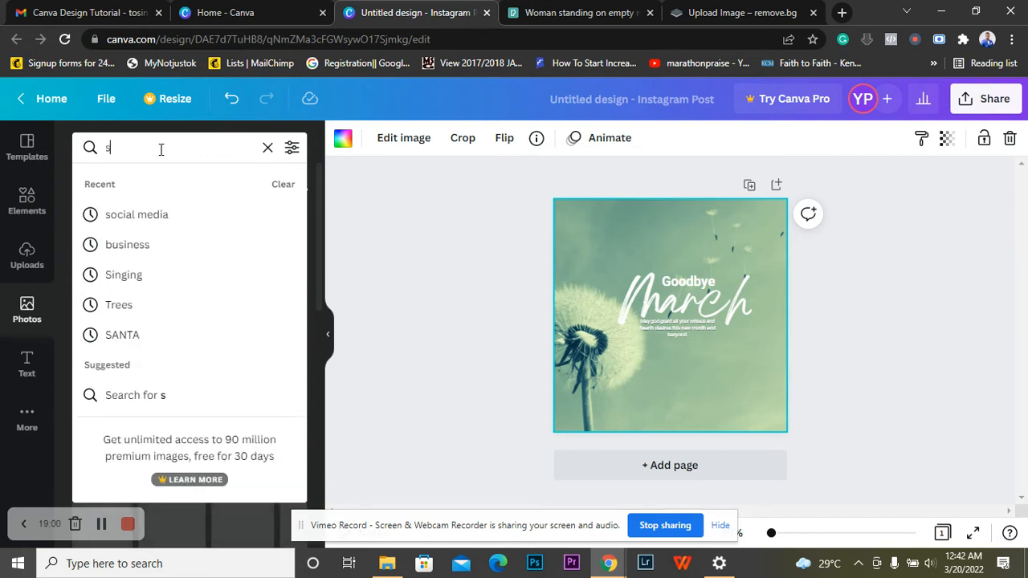
{"action": "type", "text": "kincare"}
{"action": "key", "text": "Return"}
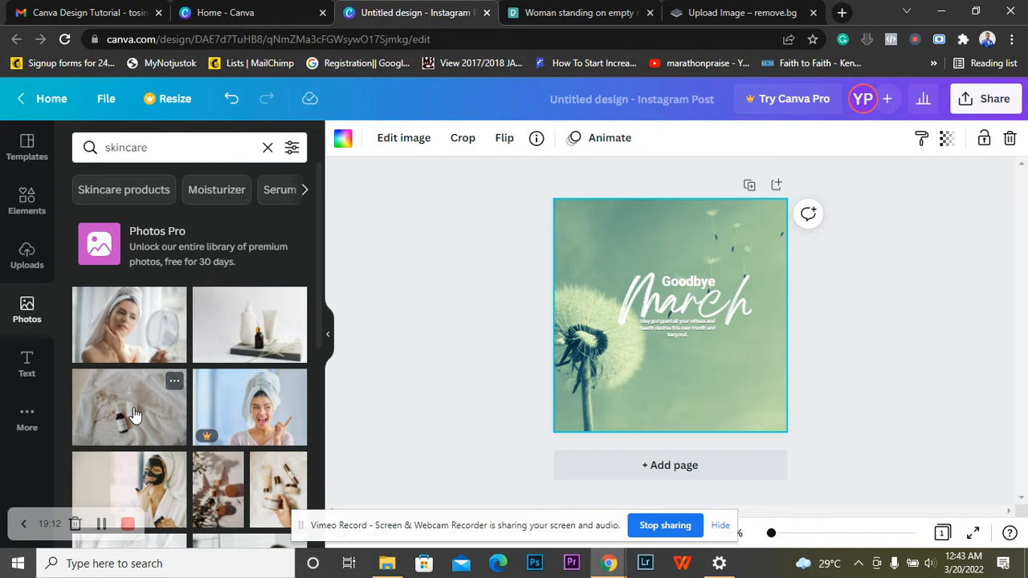
- Add the free photo of cosmetics with dried flowers and shadows to the page and shrink it towards its lower-right corner
{"action": "scroll", "coordinate": [134, 415], "scroll_direction": "down", "scroll_amount": 2}
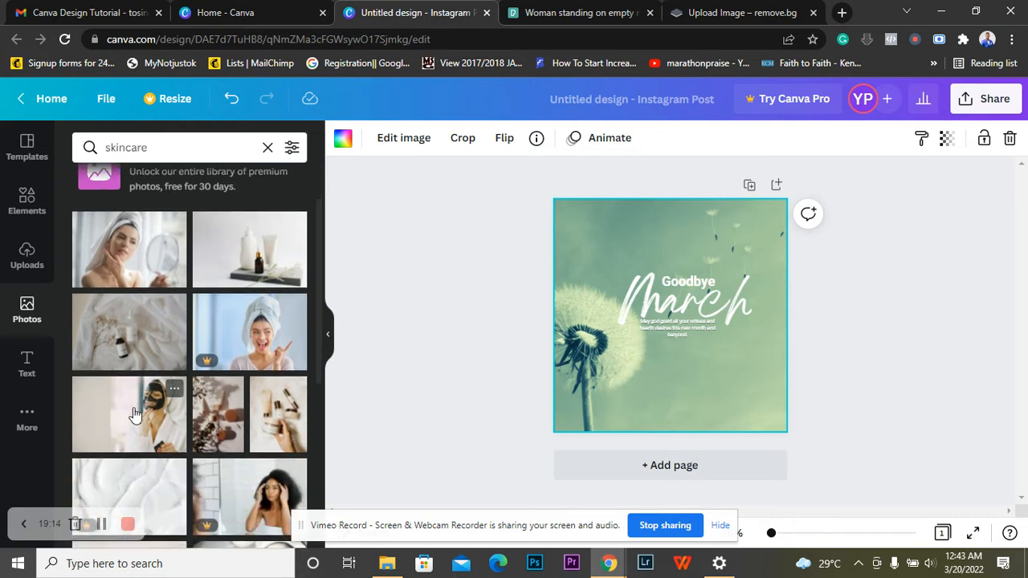
{"action": "scroll", "coordinate": [263, 456], "scroll_direction": "down", "scroll_amount": 1}
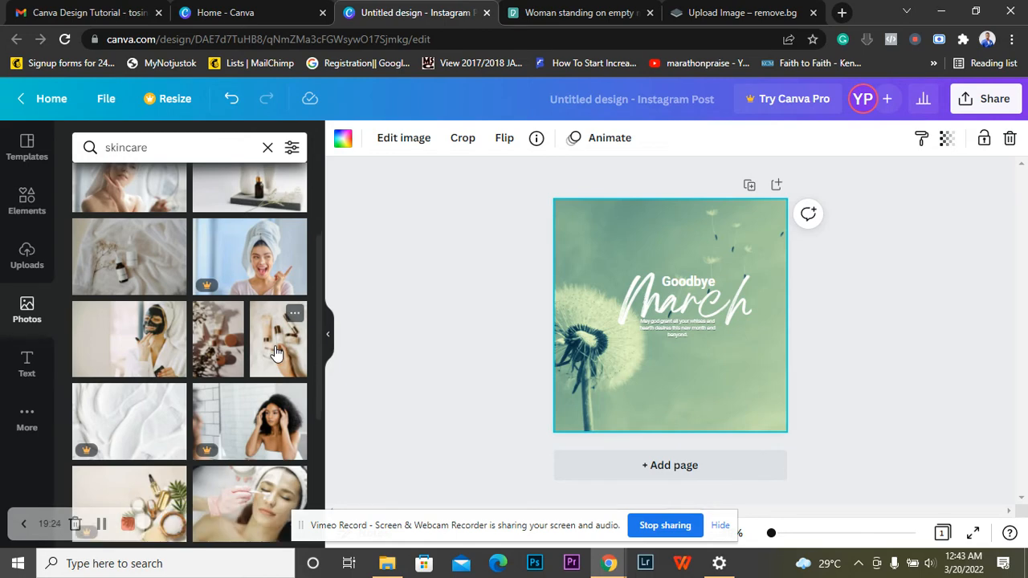
{"action": "left_click", "coordinate": [213, 350]}
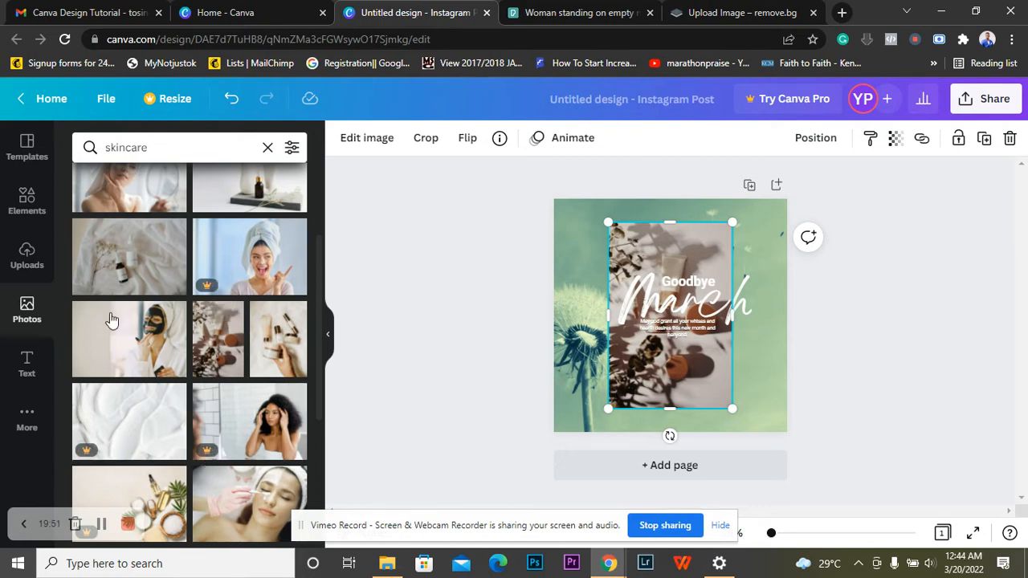
{"action": "scroll", "coordinate": [261, 458], "scroll_direction": "down", "scroll_amount": 3}
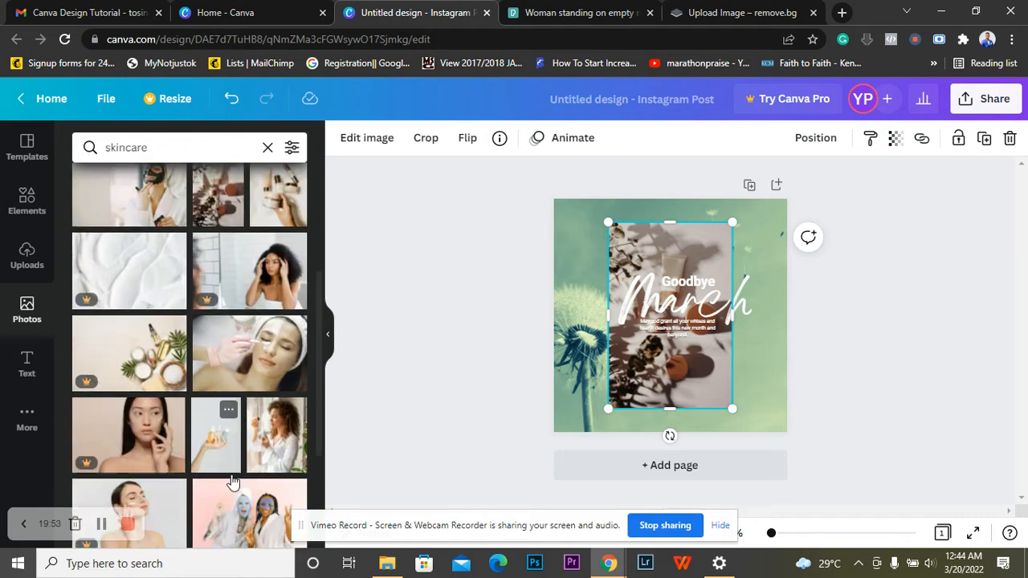
{"action": "scroll", "coordinate": [238, 353], "scroll_direction": "up", "scroll_amount": 5}
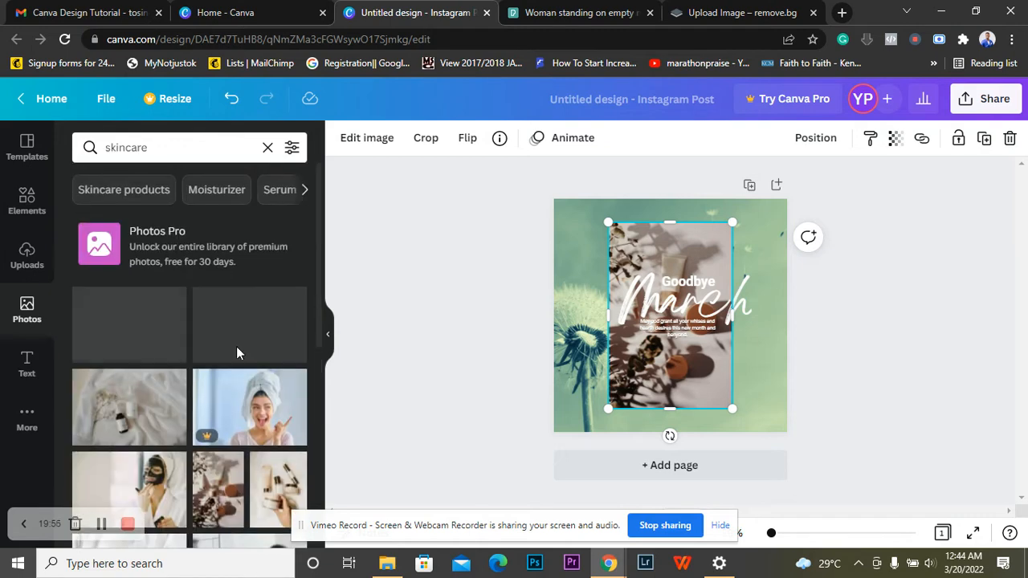
{"action": "scroll", "coordinate": [236, 351], "scroll_direction": "down", "scroll_amount": 1}
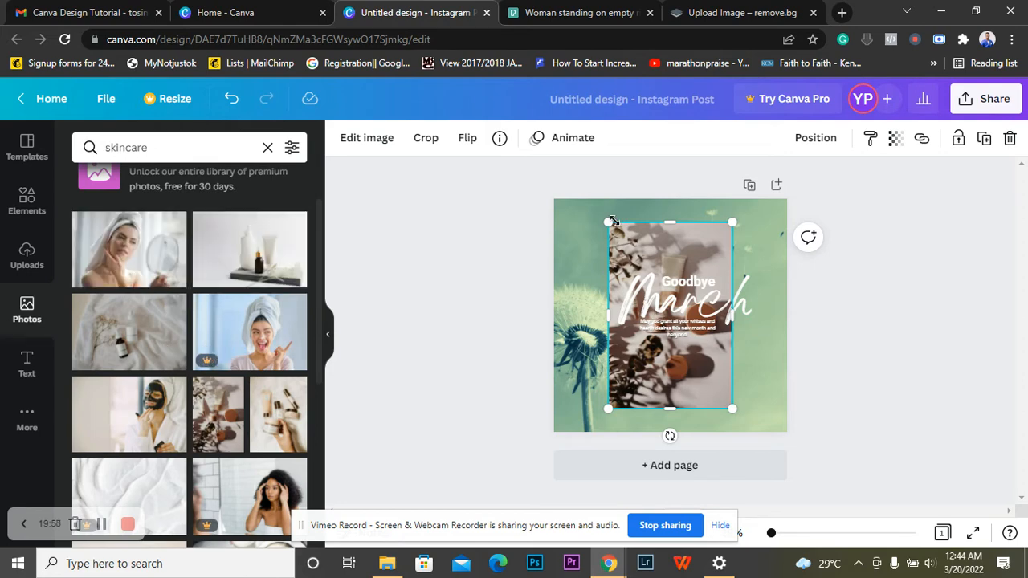
{"action": "left_click_drag", "start_coordinate": [608, 222], "coordinate": [637, 272]}
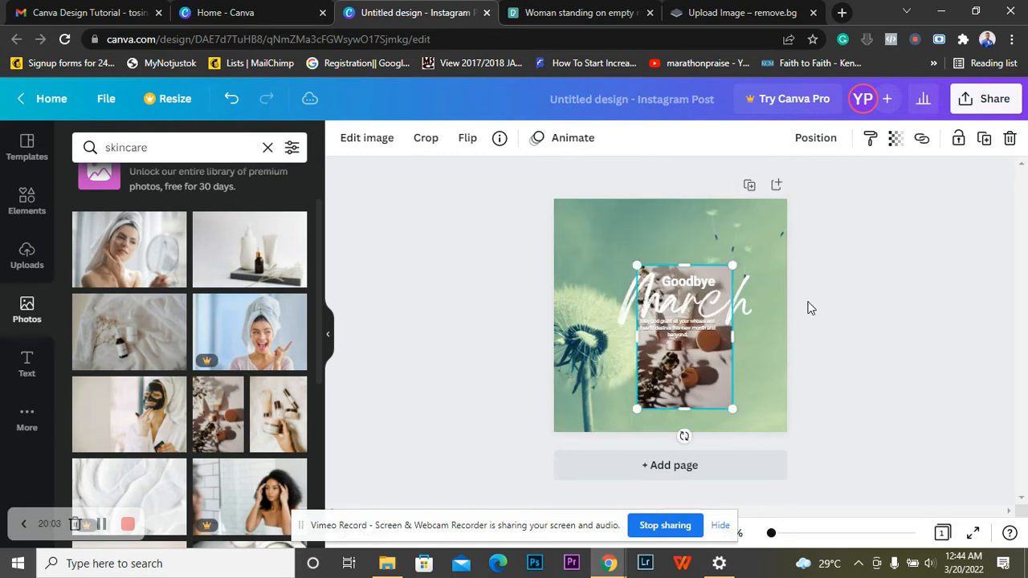
- Delete the dandelion background image from the page
{"action": "left_click", "coordinate": [617, 245]}
{"action": "left_click", "coordinate": [603, 211]}
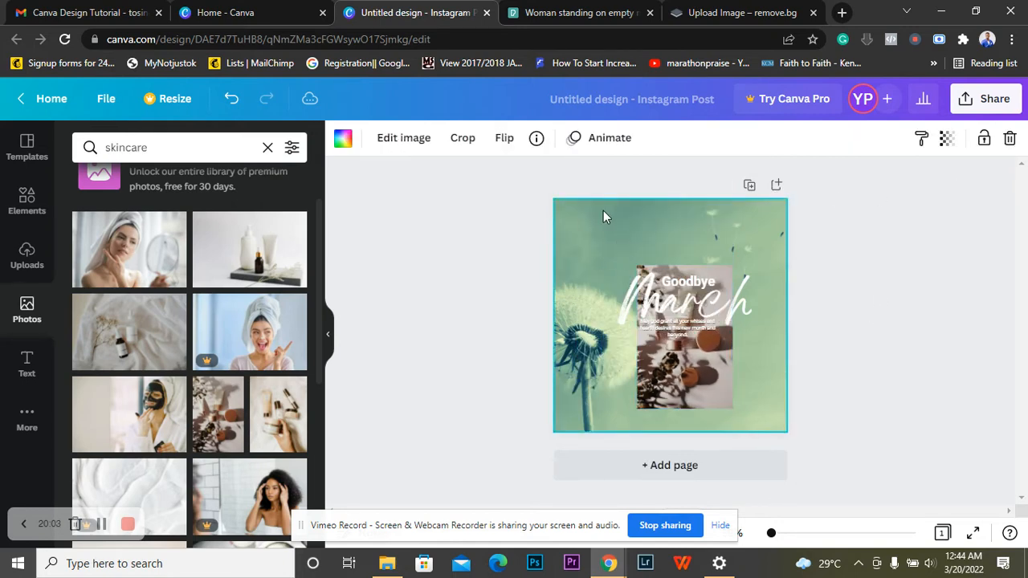
{"action": "left_click", "coordinate": [1009, 141]}
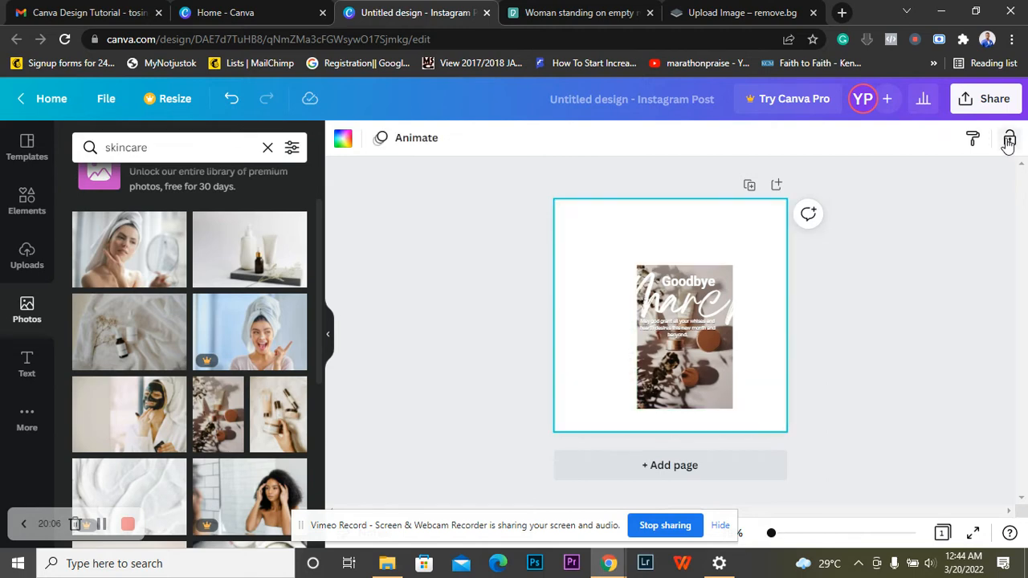
- Enlarge the cosmetics photo until it fills the whole page as the background behind the texts, leaving nothing selected
{"action": "left_click", "coordinate": [676, 372]}
{"action": "left_click_drag", "start_coordinate": [637, 265], "coordinate": [495, 153]}
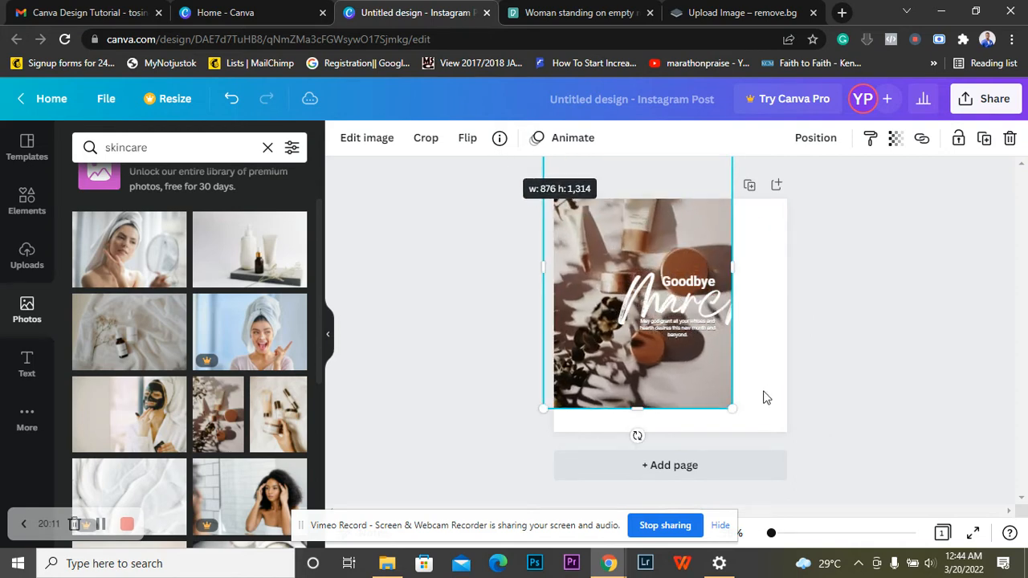
{"action": "left_click_drag", "start_coordinate": [732, 409], "coordinate": [819, 476]}
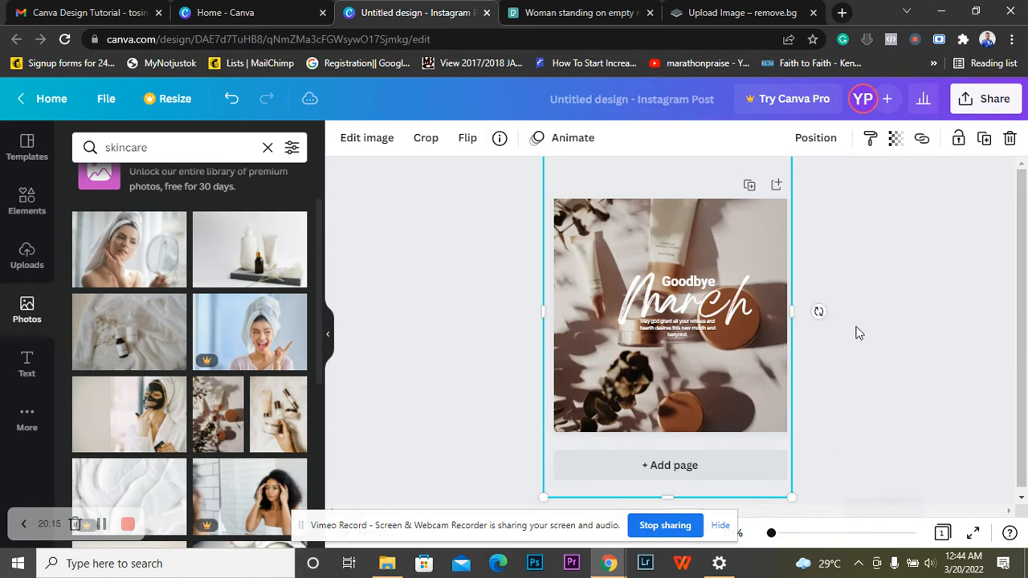
{"action": "left_click", "coordinate": [871, 285]}
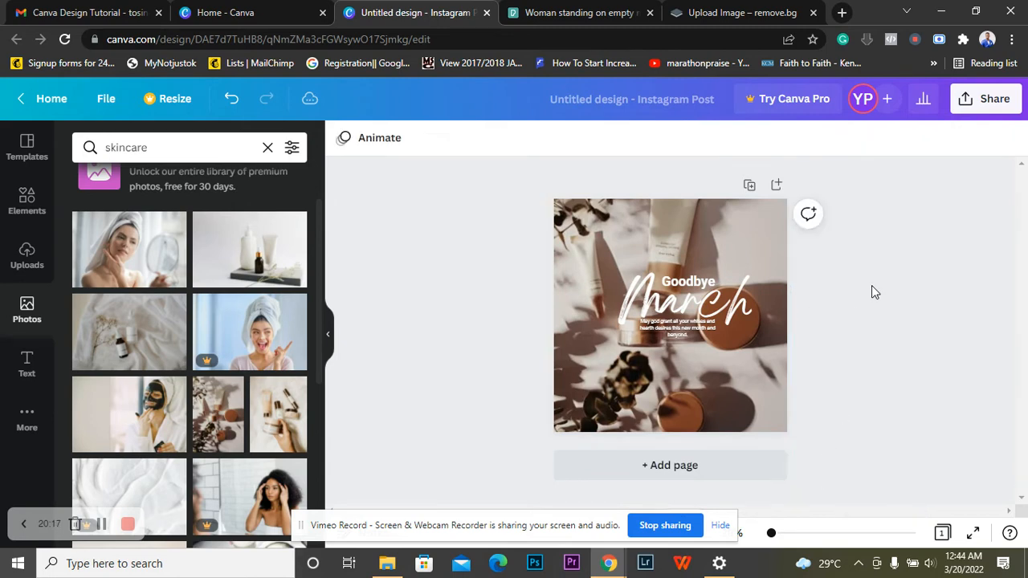
{"action": "left_click", "coordinate": [698, 382]}
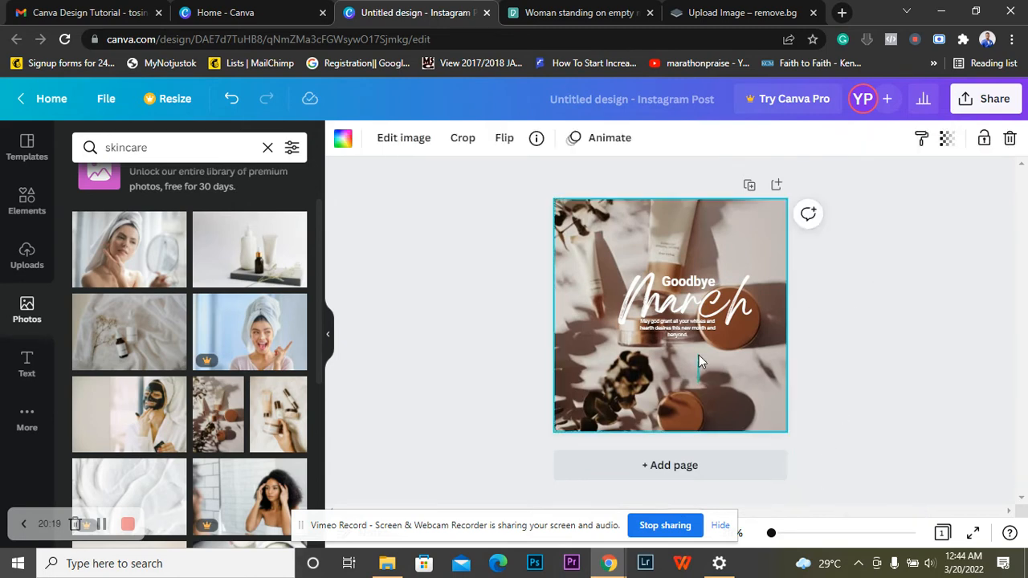
{"action": "left_click", "coordinate": [863, 360]}
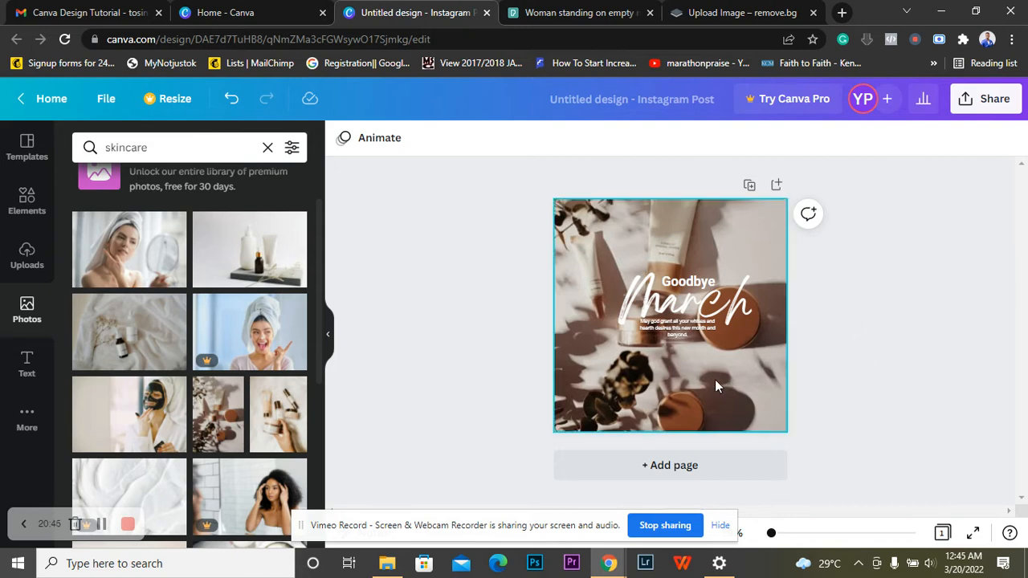
{"action": "left_click", "coordinate": [768, 375]}
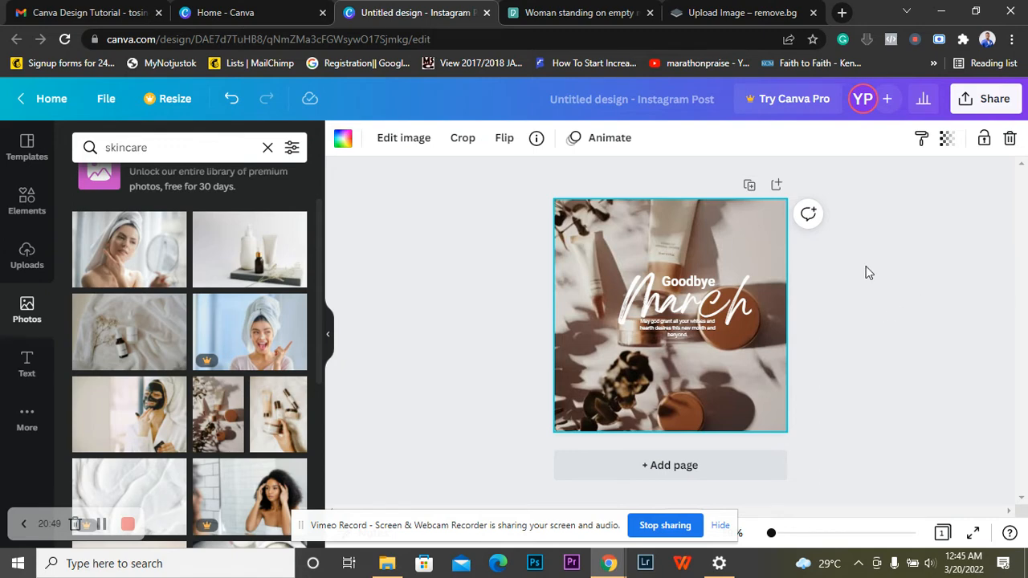
{"action": "left_click", "coordinate": [862, 326]}
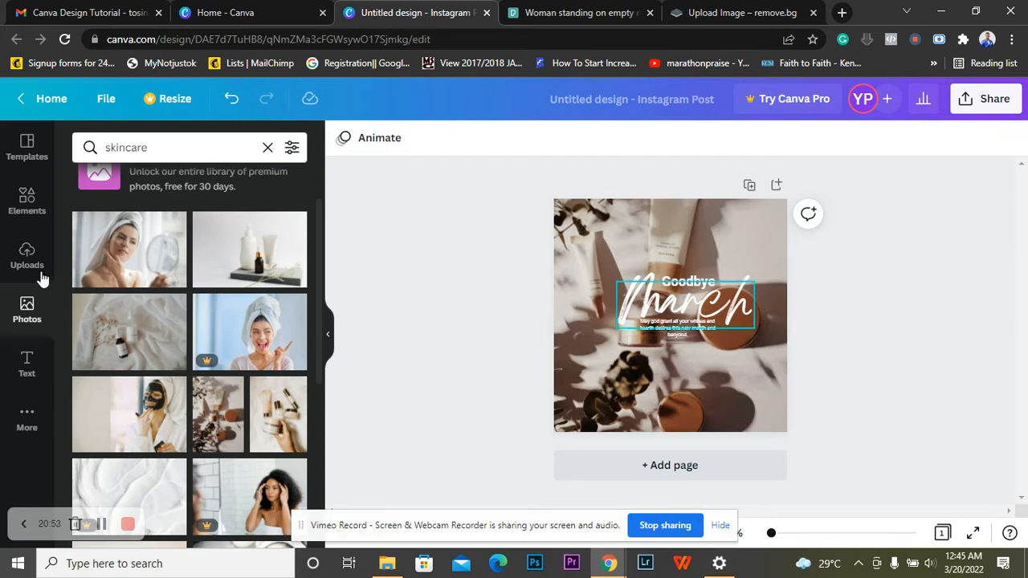
- Add a filled circle from the Lines & Shapes elements to the page
{"action": "left_click", "coordinate": [25, 203]}
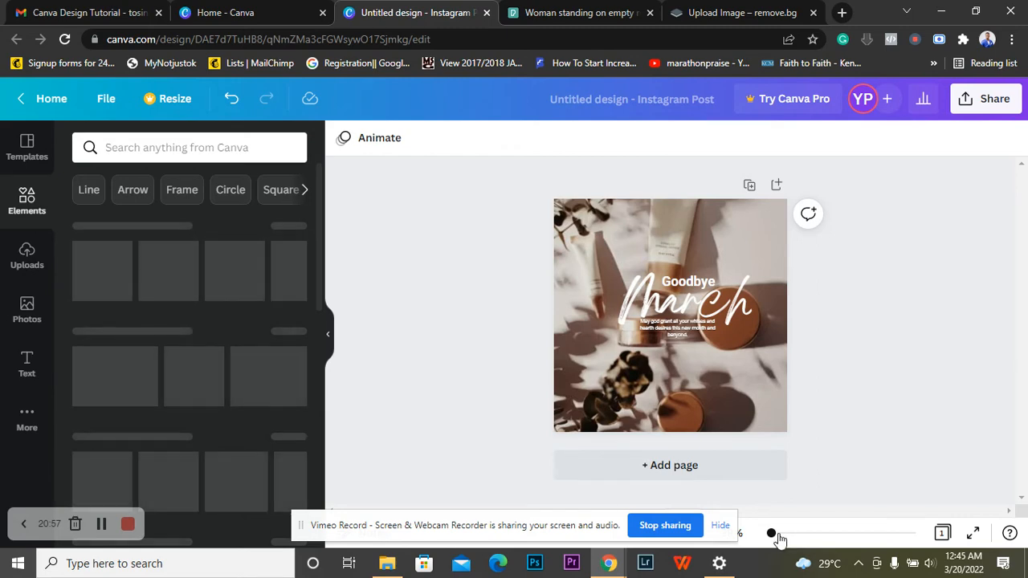
{"action": "left_click_drag", "start_coordinate": [772, 535], "coordinate": [773, 535]}
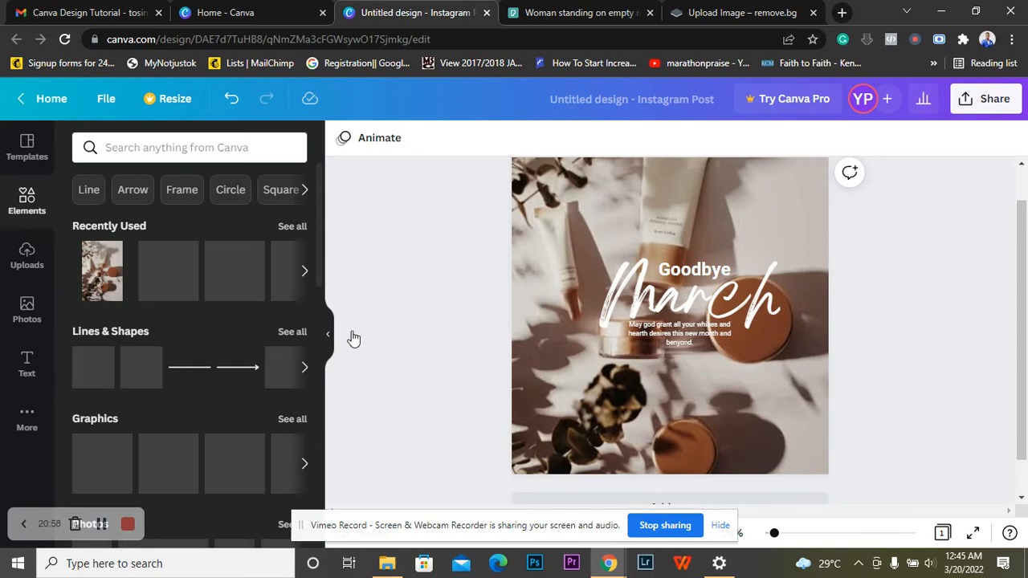
{"action": "left_click", "coordinate": [292, 332]}
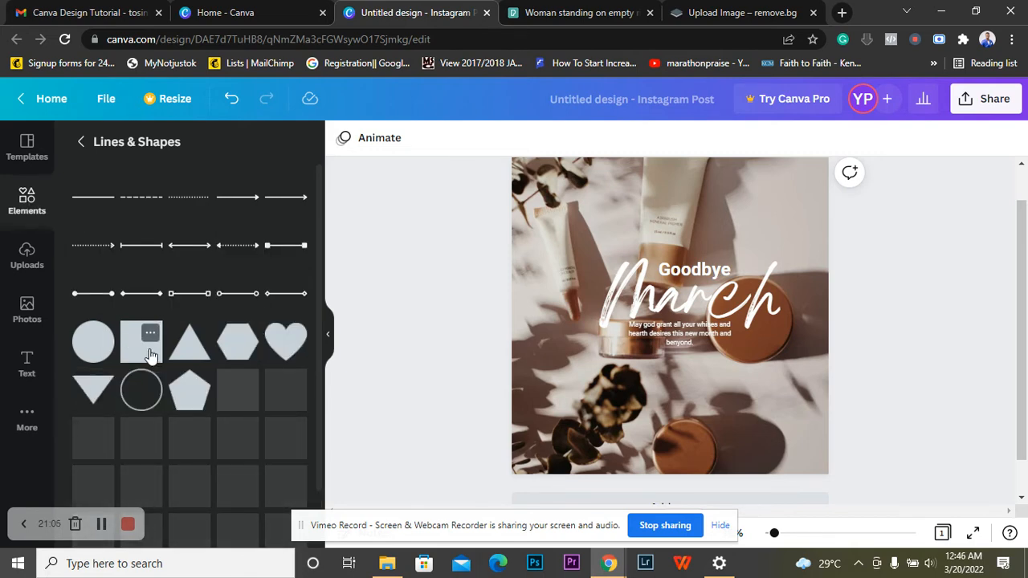
{"action": "left_click", "coordinate": [95, 345]}
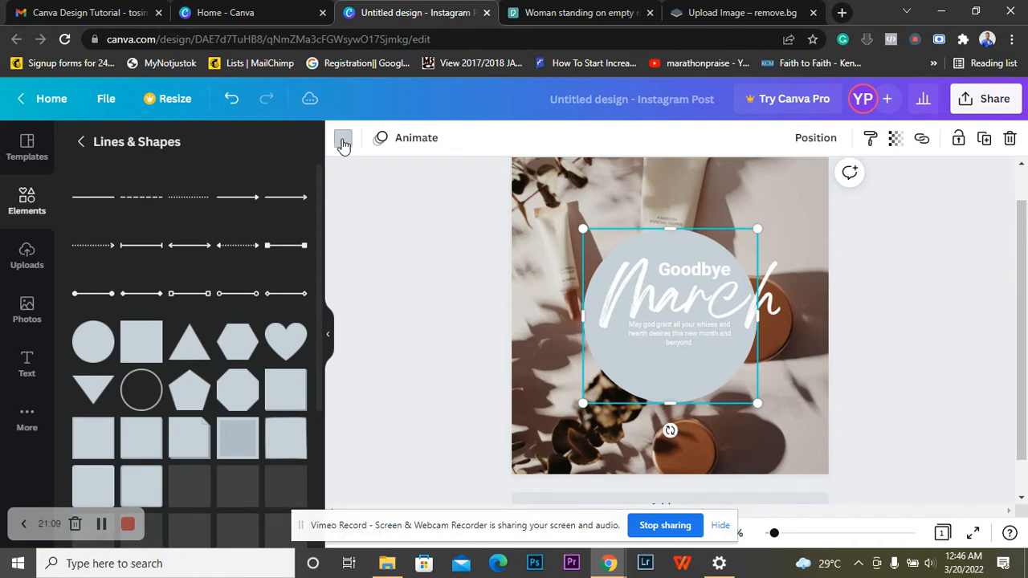
- Recolour the circle with the dark blue from the default colours, leaving nothing selected
{"action": "left_click", "coordinate": [343, 143]}
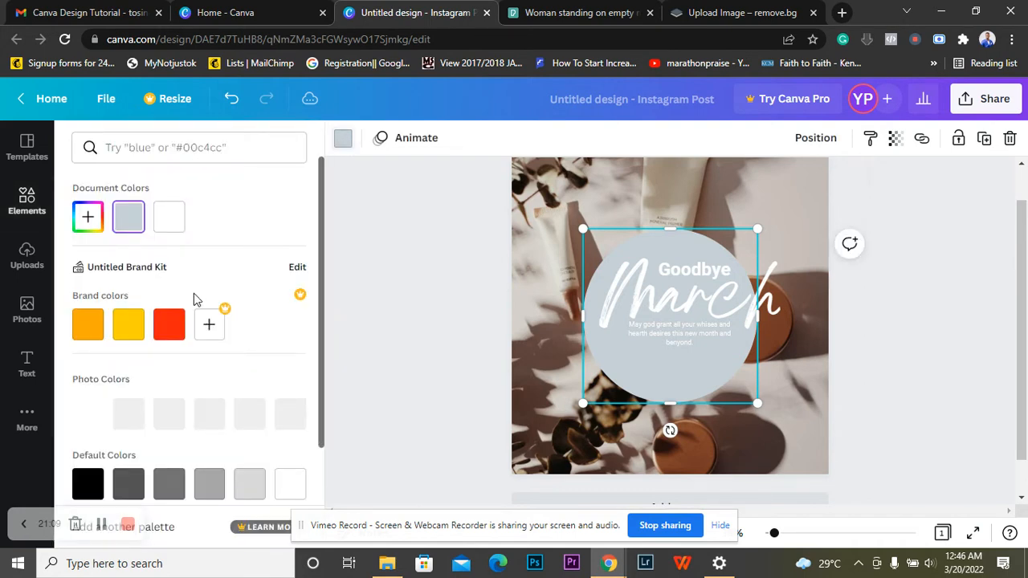
{"action": "scroll", "coordinate": [252, 305], "scroll_direction": "down", "scroll_amount": 2}
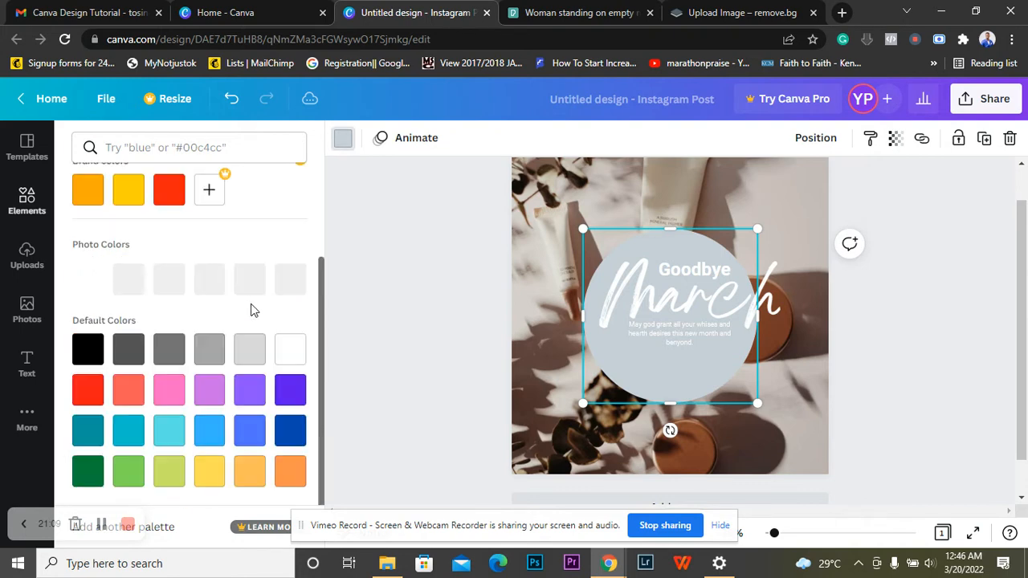
{"action": "left_click", "coordinate": [249, 393]}
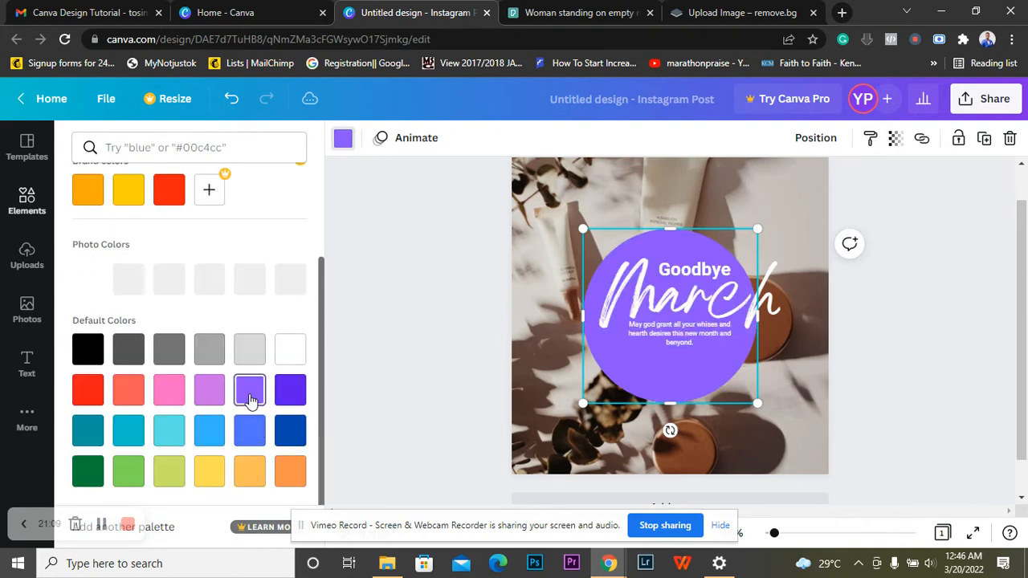
{"action": "left_click", "coordinate": [291, 391]}
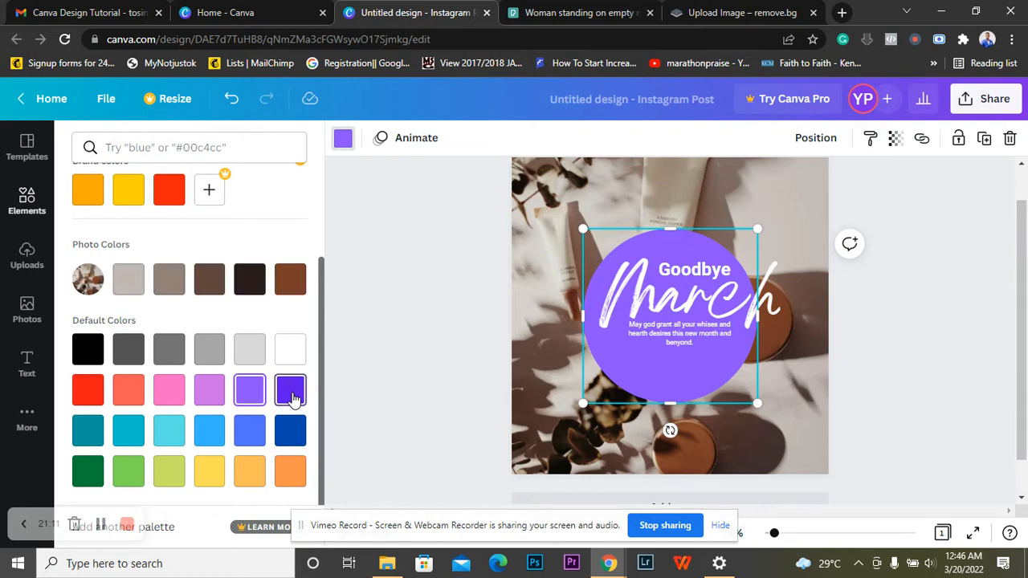
{"action": "left_click", "coordinate": [291, 434]}
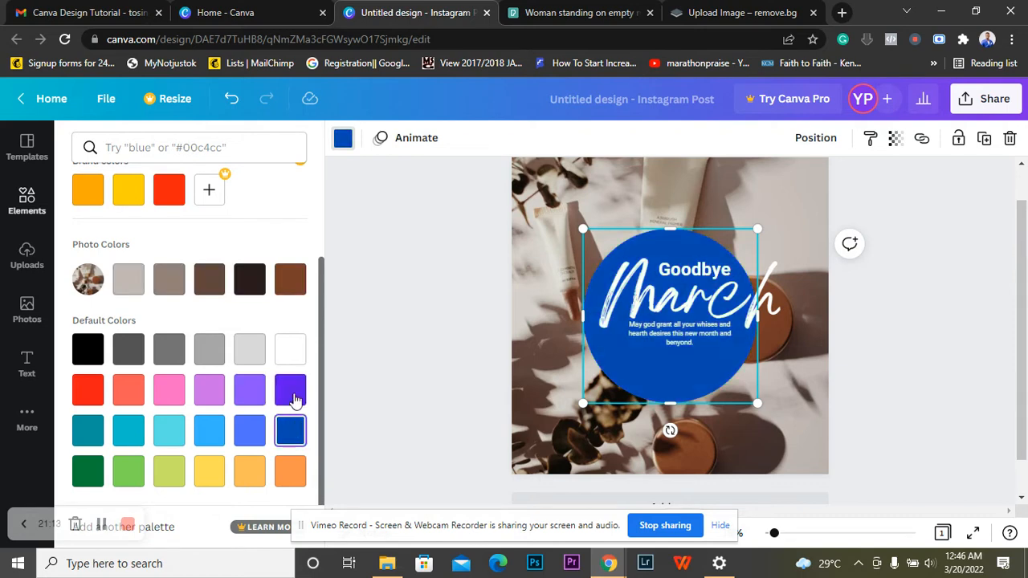
{"action": "left_click", "coordinate": [286, 393]}
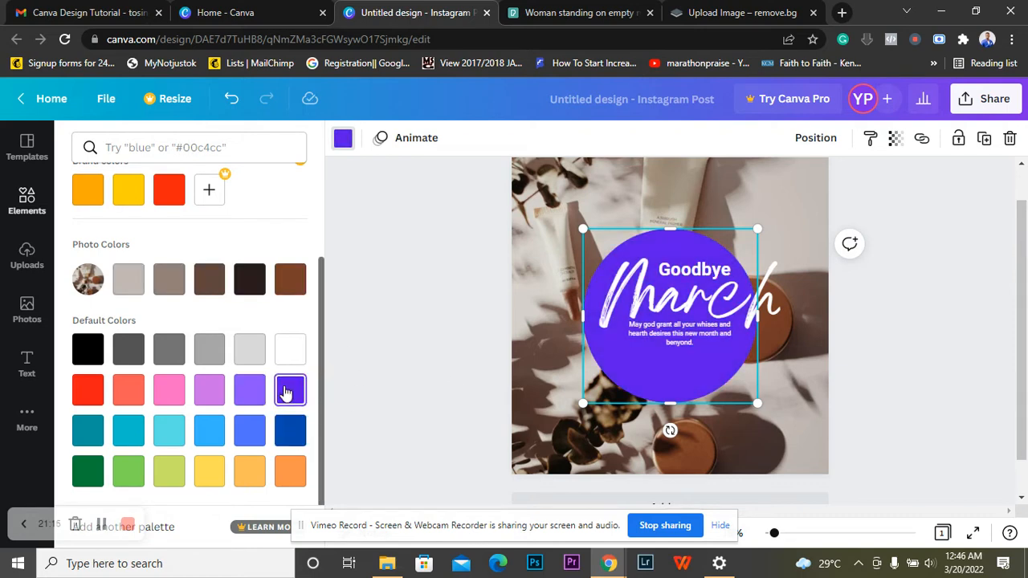
{"action": "left_click", "coordinate": [294, 433]}
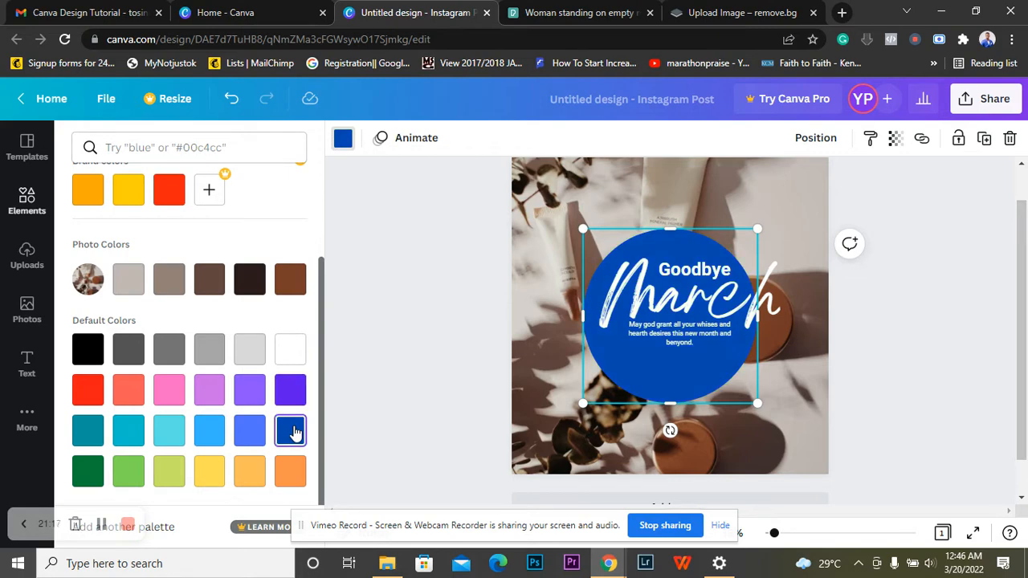
{"action": "left_click", "coordinate": [457, 354]}
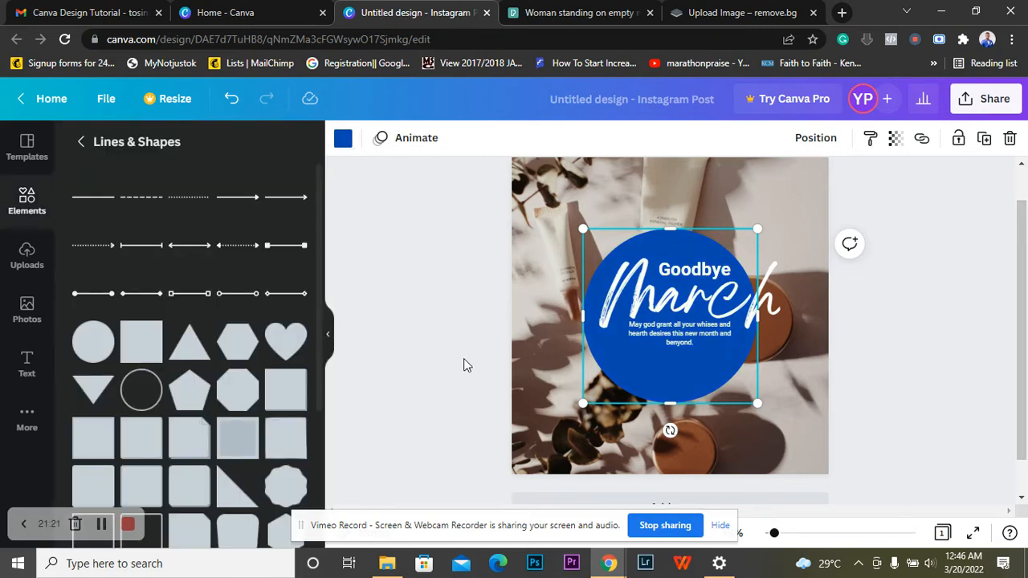
{"action": "left_click", "coordinate": [875, 348]}
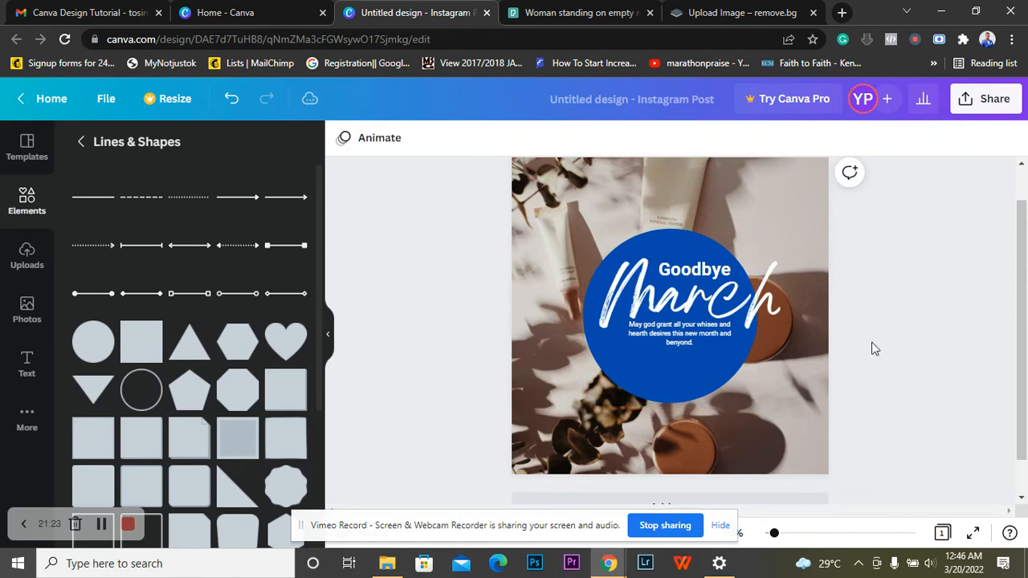
- Enlarge the blue circle slightly and centre it horizontally on the page behind the texts
{"action": "left_click", "coordinate": [677, 376]}
{"action": "left_click_drag", "start_coordinate": [757, 404], "coordinate": [779, 417]}
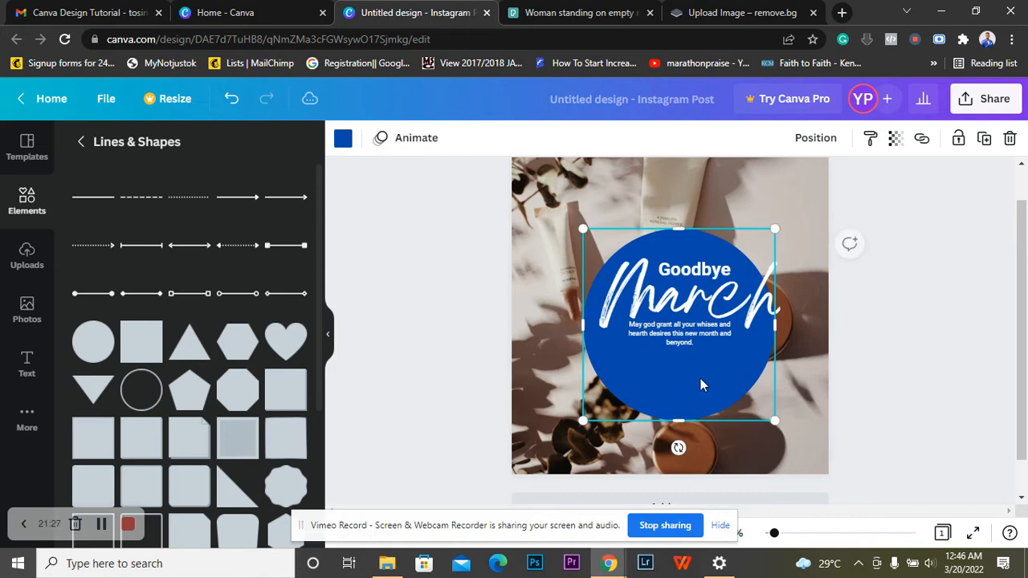
{"action": "left_click_drag", "start_coordinate": [692, 349], "coordinate": [696, 358]}
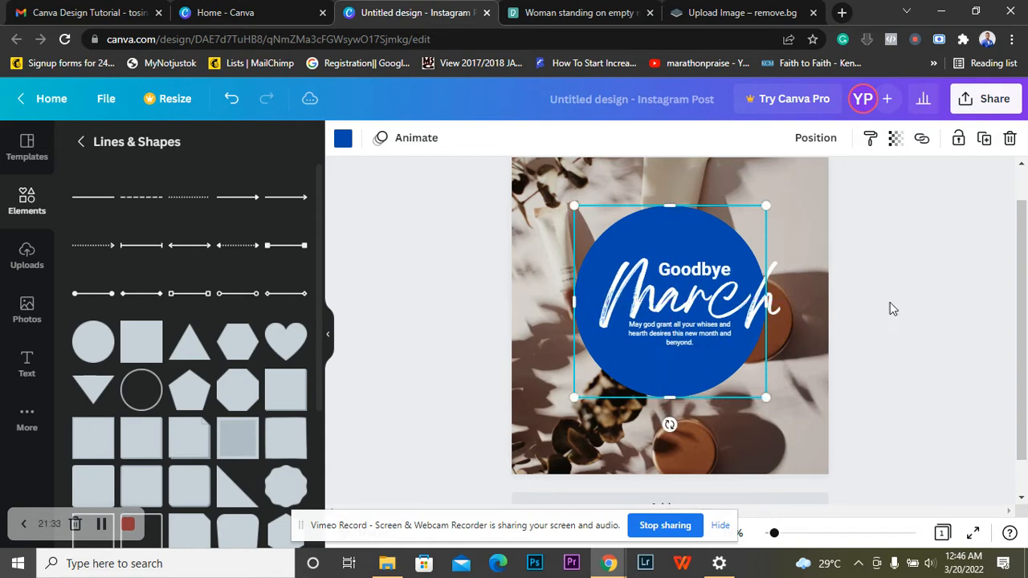
{"action": "left_click", "coordinate": [884, 277]}
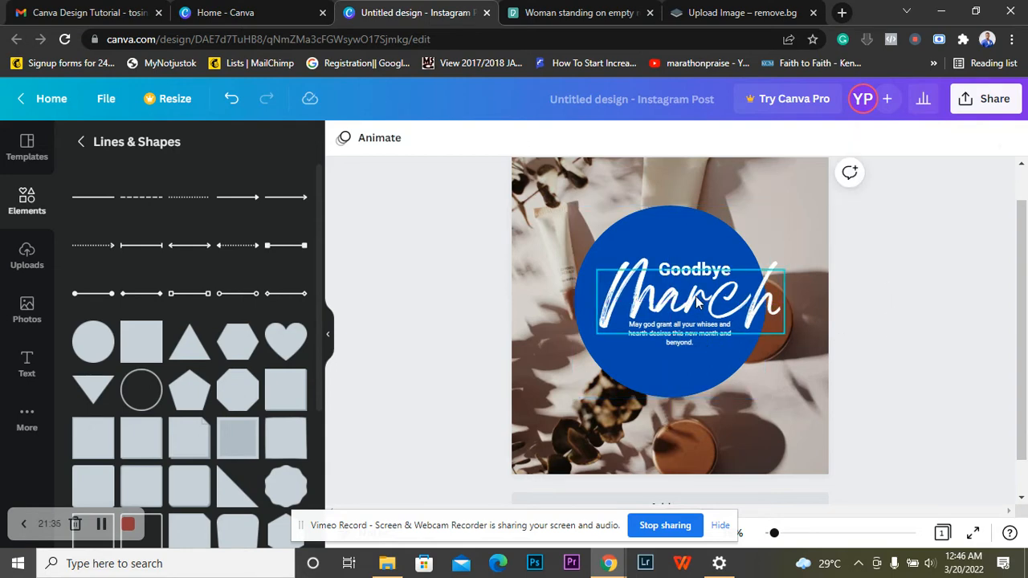
- Scale the "Goodbye" and "March" texts down together and move them so they fit inside the blue circle
{"action": "left_click", "coordinate": [701, 269]}
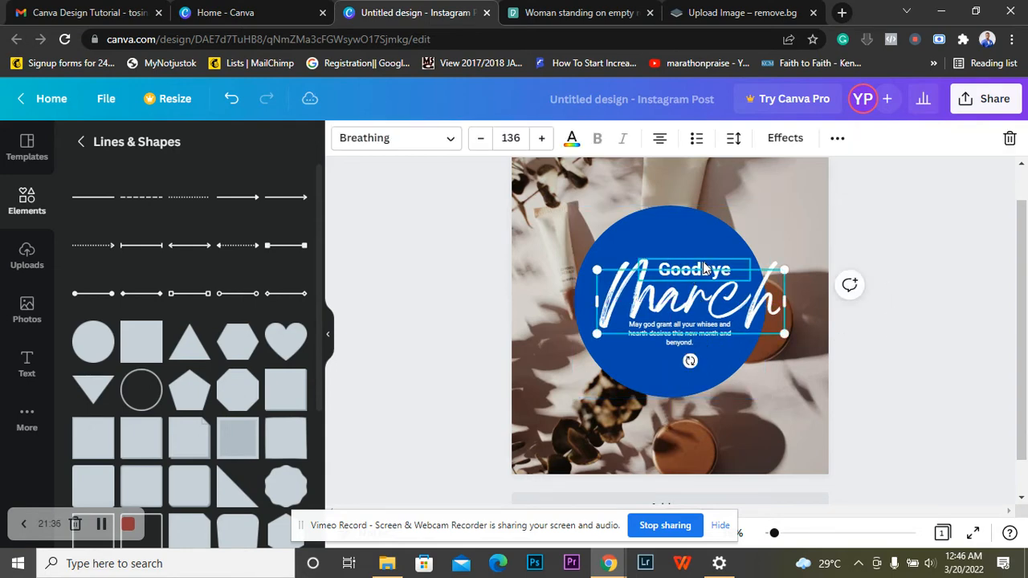
{"action": "left_click", "coordinate": [706, 271], "text": "shift"}
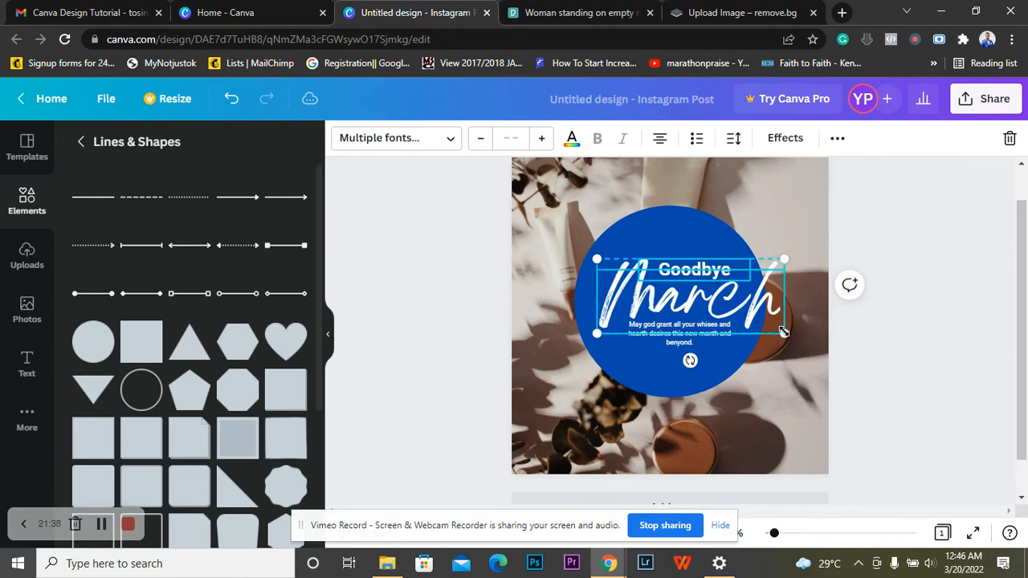
{"action": "left_click_drag", "start_coordinate": [769, 325], "coordinate": [739, 302]}
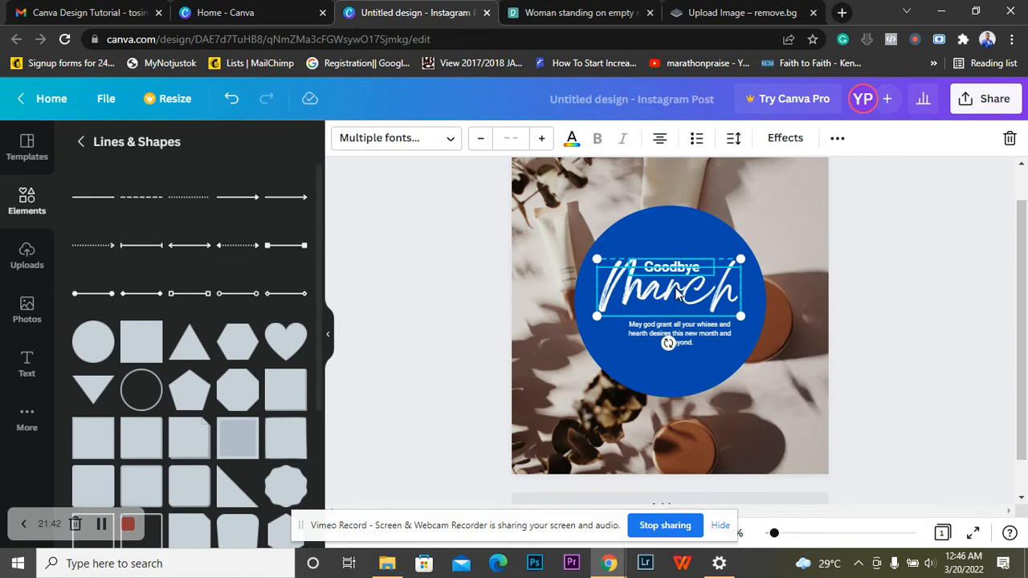
{"action": "left_click_drag", "start_coordinate": [679, 289], "coordinate": [677, 295]}
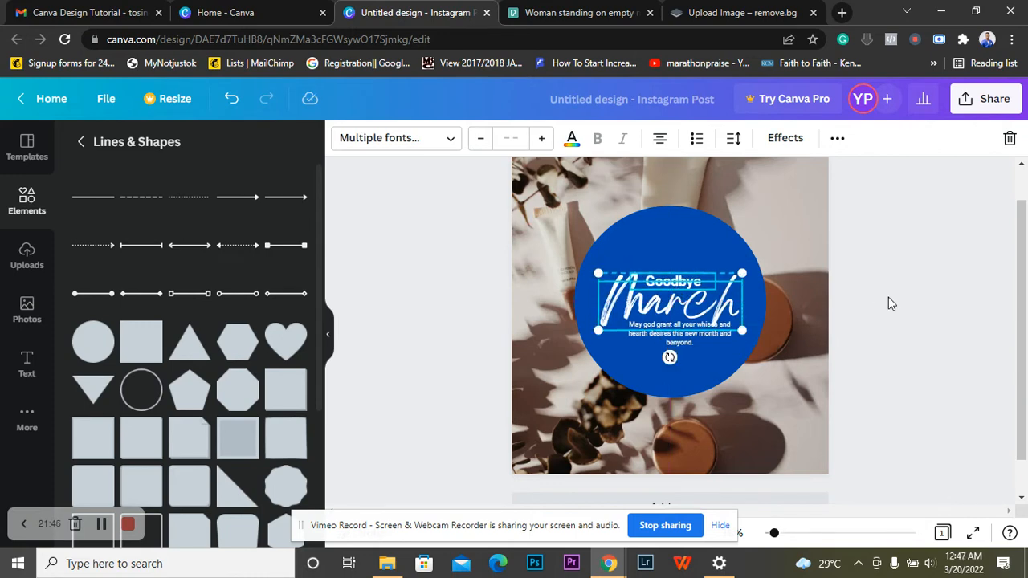
{"action": "left_click", "coordinate": [889, 303]}
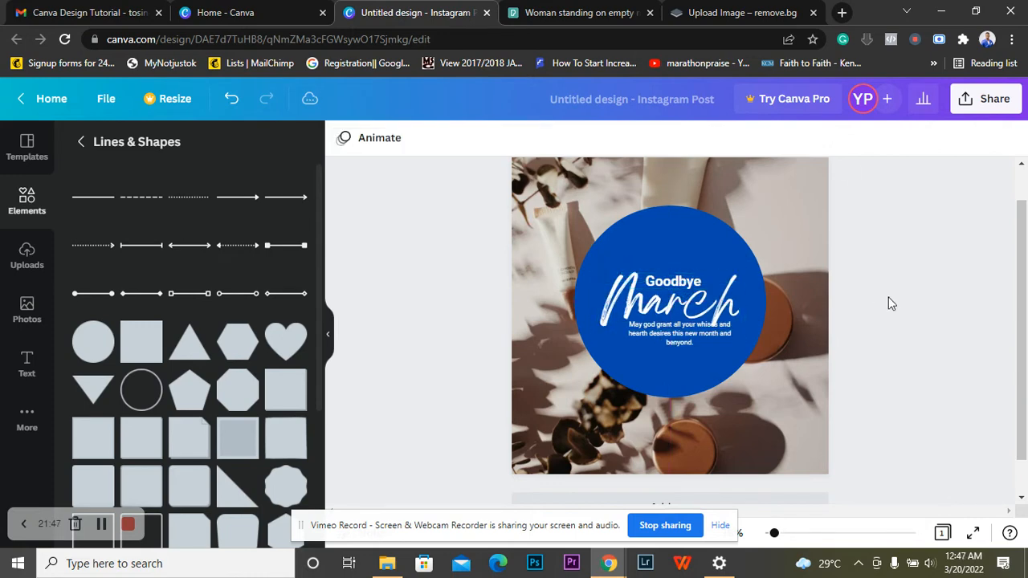
- Widen the wishes paragraph until it runs over two lines and move it just below "March" inside the circle
{"action": "left_click", "coordinate": [677, 337]}
{"action": "left_click_drag", "start_coordinate": [620, 333], "coordinate": [599, 328]}
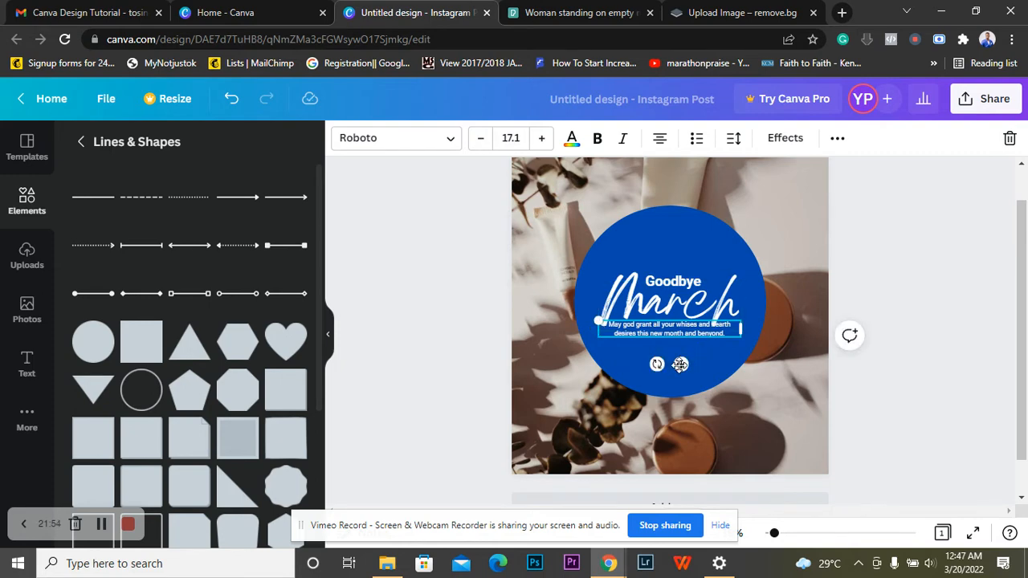
{"action": "left_click_drag", "start_coordinate": [679, 363], "coordinate": [679, 374]}
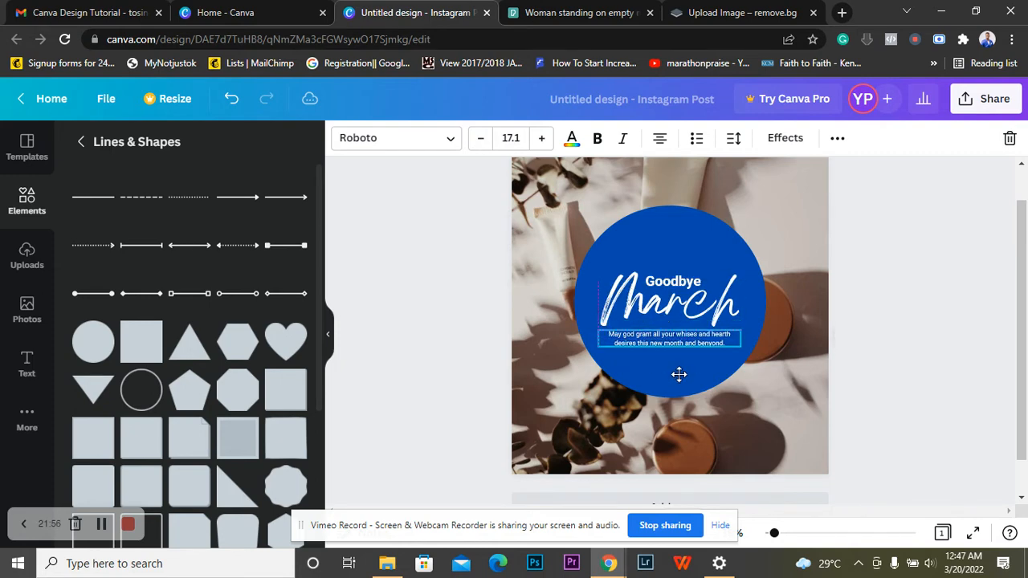
{"action": "left_click", "coordinate": [914, 273]}
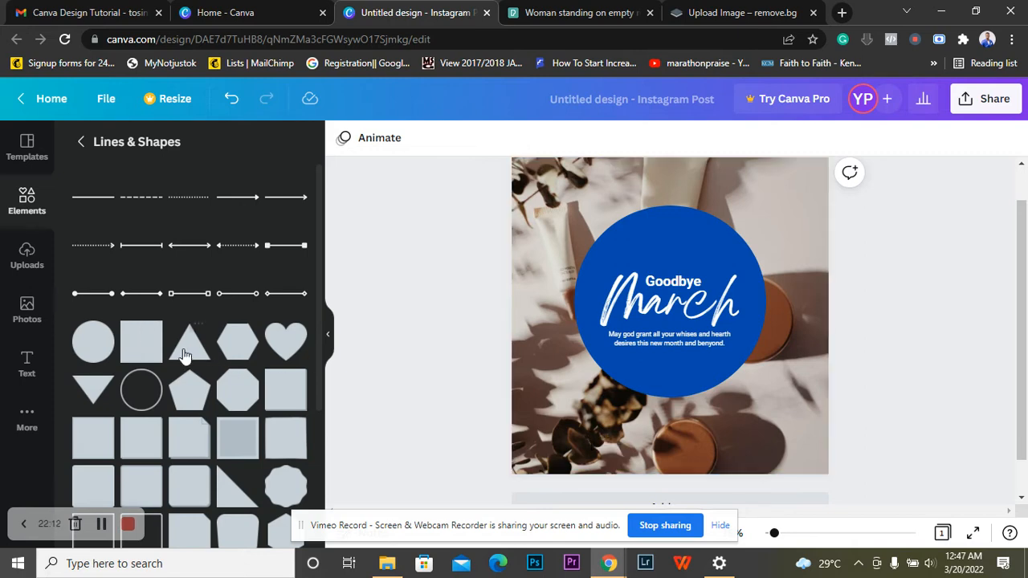
- Add a square shape, flatten and shorten it into a thin horizontal bar, and place it below the circle near the page's lower edge
{"action": "left_click", "coordinate": [135, 355]}
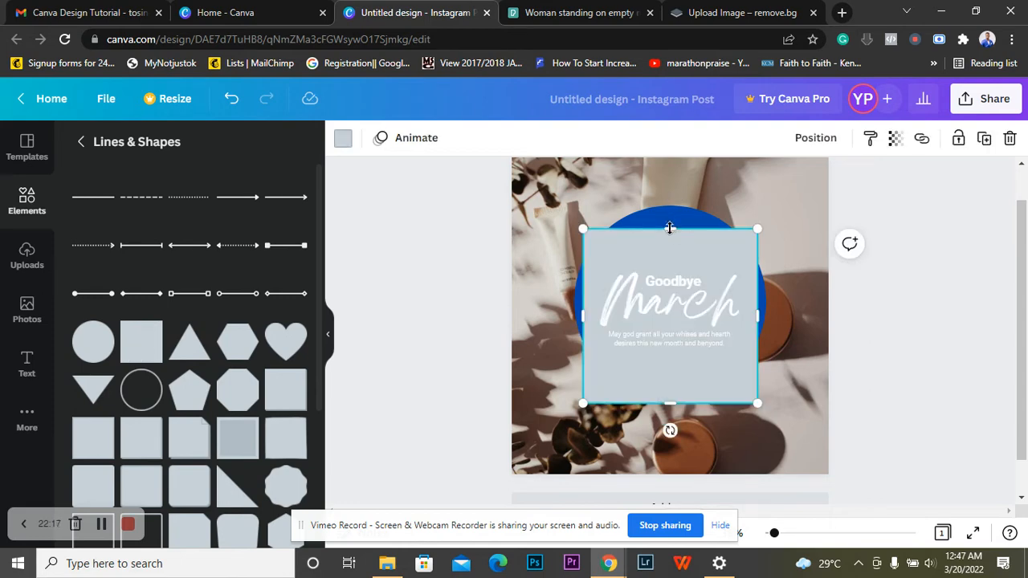
{"action": "left_click_drag", "start_coordinate": [668, 229], "coordinate": [666, 391]}
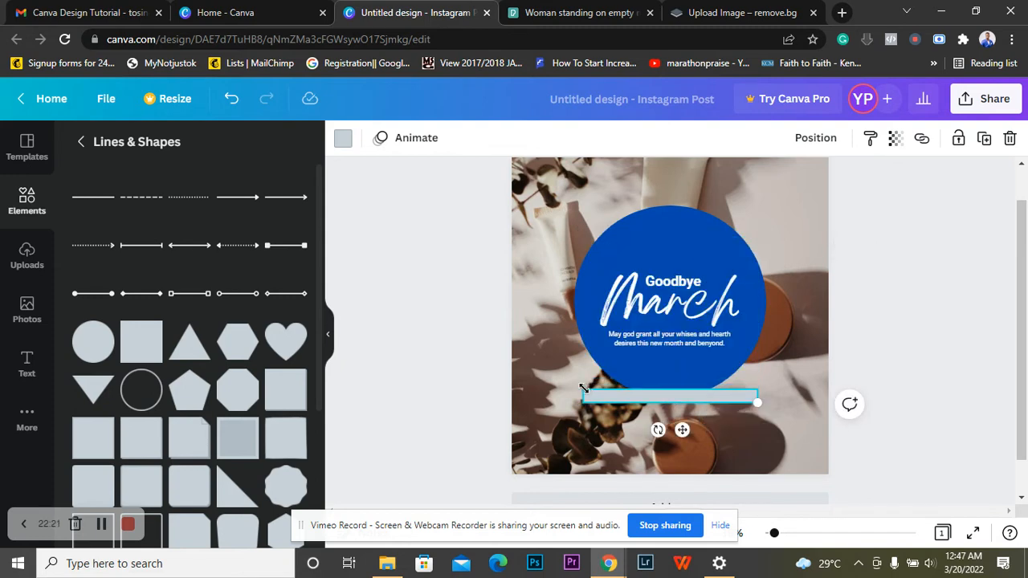
{"action": "left_click_drag", "start_coordinate": [583, 390], "coordinate": [627, 408]}
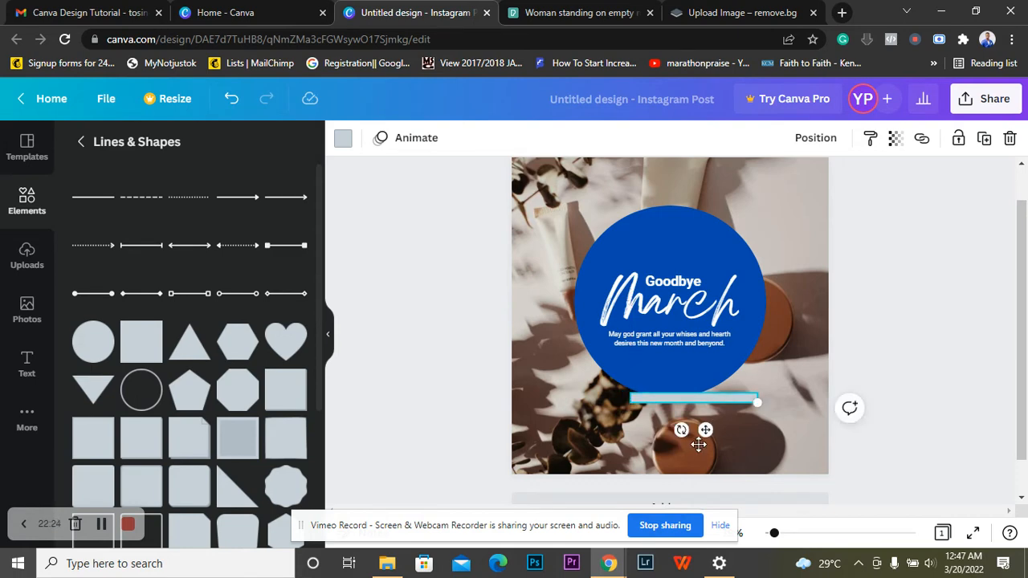
{"action": "left_click_drag", "start_coordinate": [697, 441], "coordinate": [686, 474]}
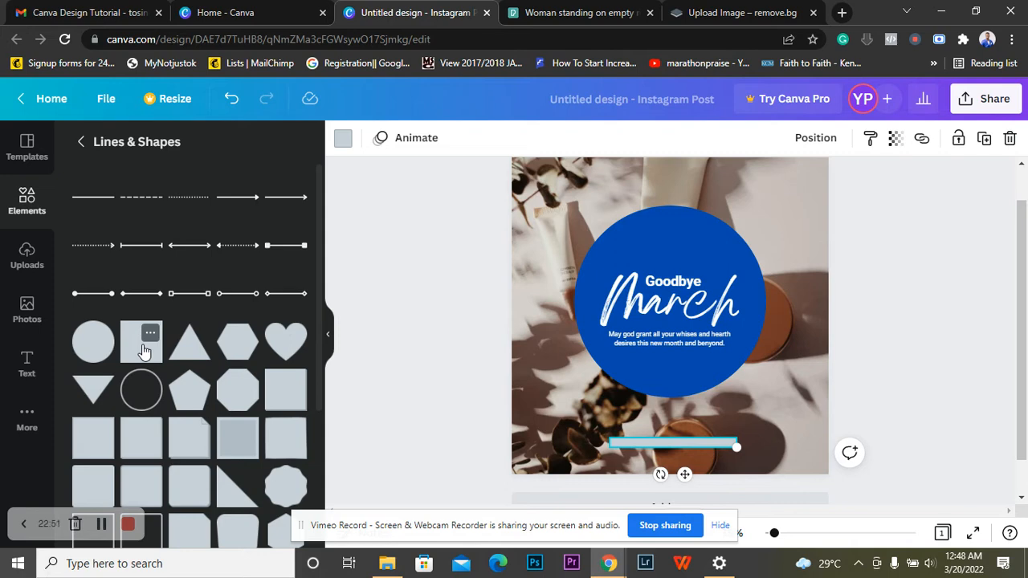
- Show rulers and guides, and place margin guides just inside all four page edges, the lower one at about 989 px
{"action": "left_click", "coordinate": [106, 100]}
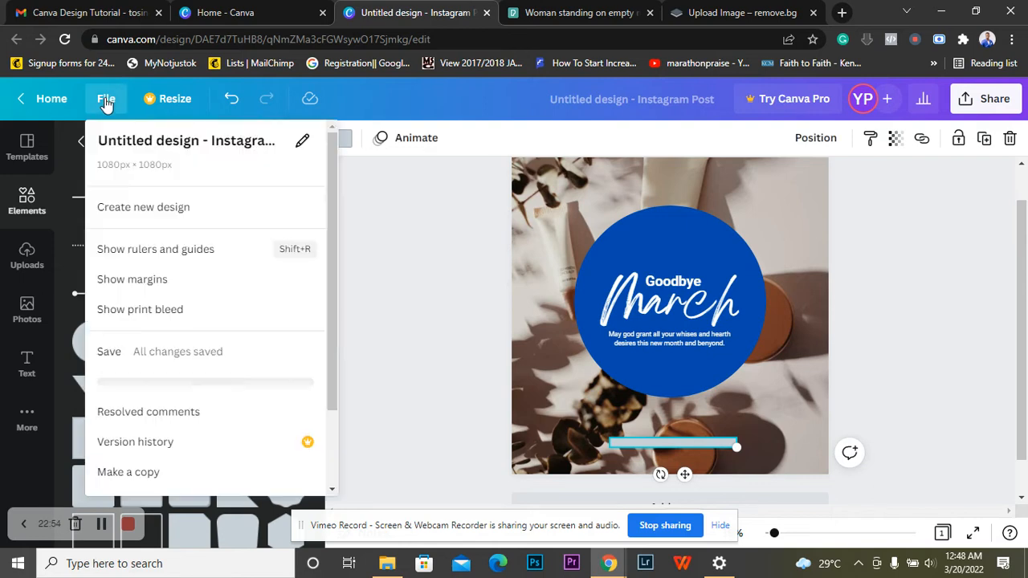
{"action": "left_click", "coordinate": [148, 254]}
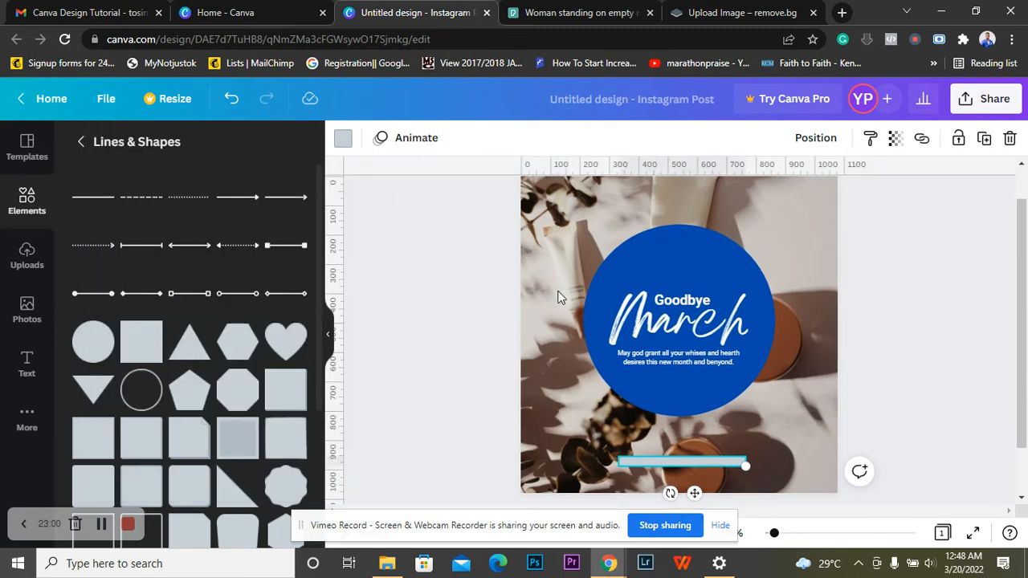
{"action": "left_click_drag", "start_coordinate": [560, 297], "coordinate": [547, 289]}
{"action": "left_click_drag", "start_coordinate": [806, 319], "coordinate": [813, 323]}
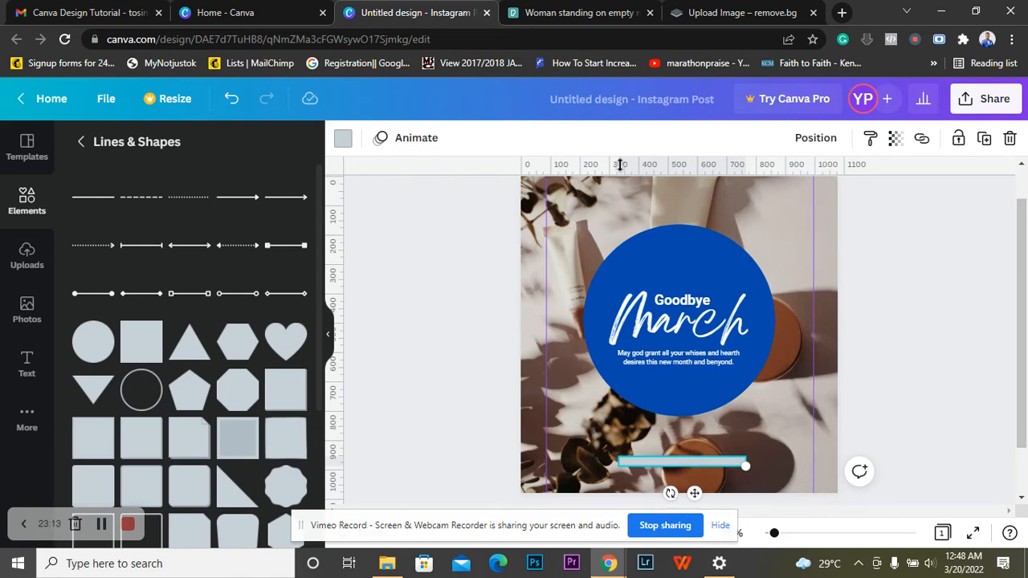
{"action": "left_click_drag", "start_coordinate": [656, 195], "coordinate": [656, 200]}
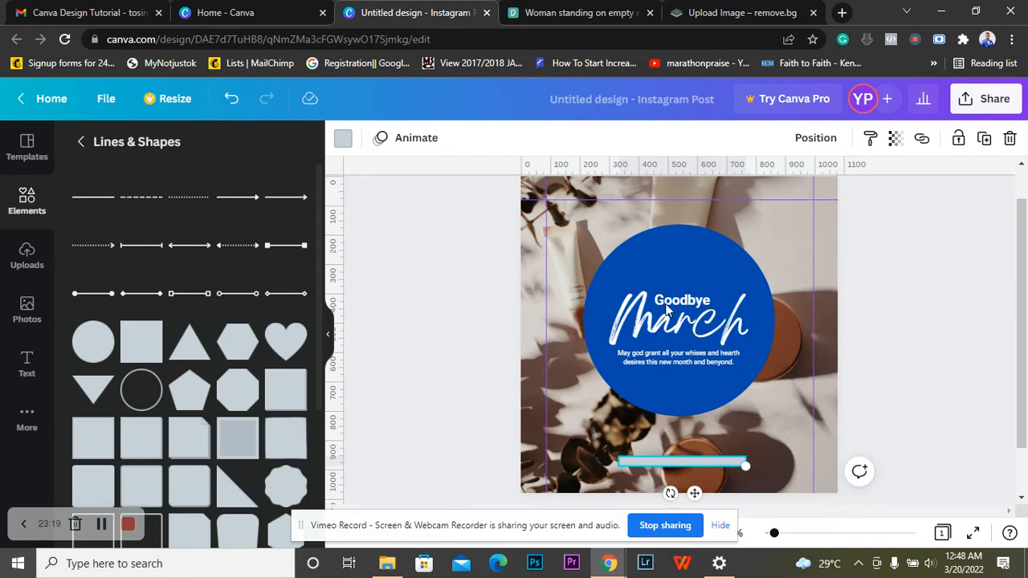
{"action": "left_click_drag", "start_coordinate": [665, 446], "coordinate": [671, 469]}
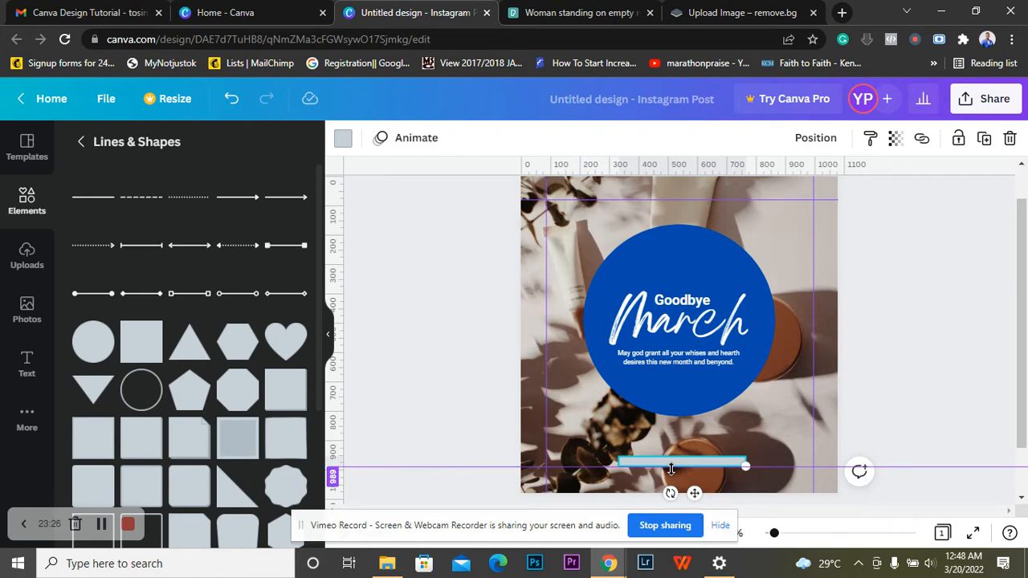
{"action": "left_click", "coordinate": [106, 98]}
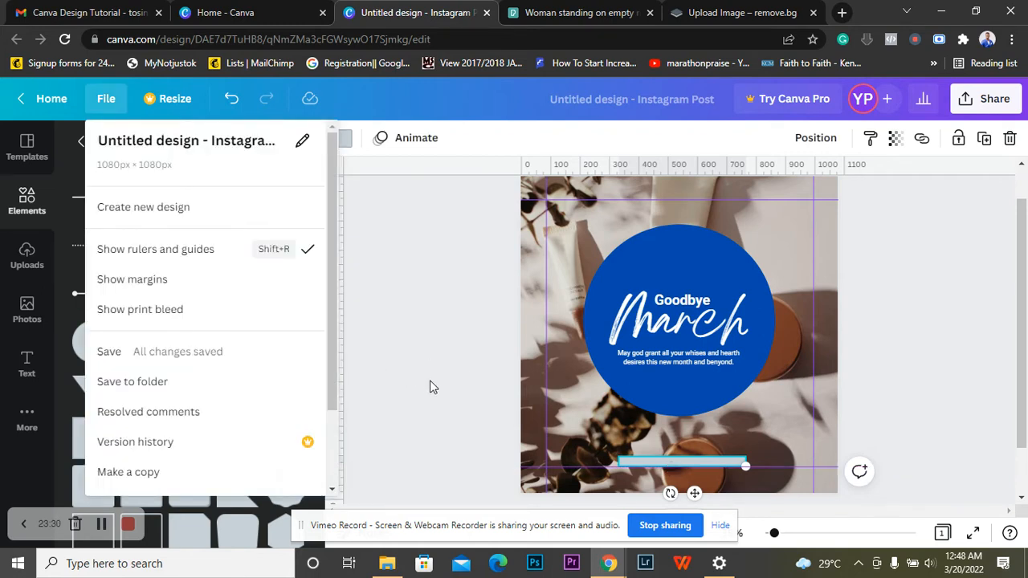
{"action": "left_click", "coordinate": [500, 387]}
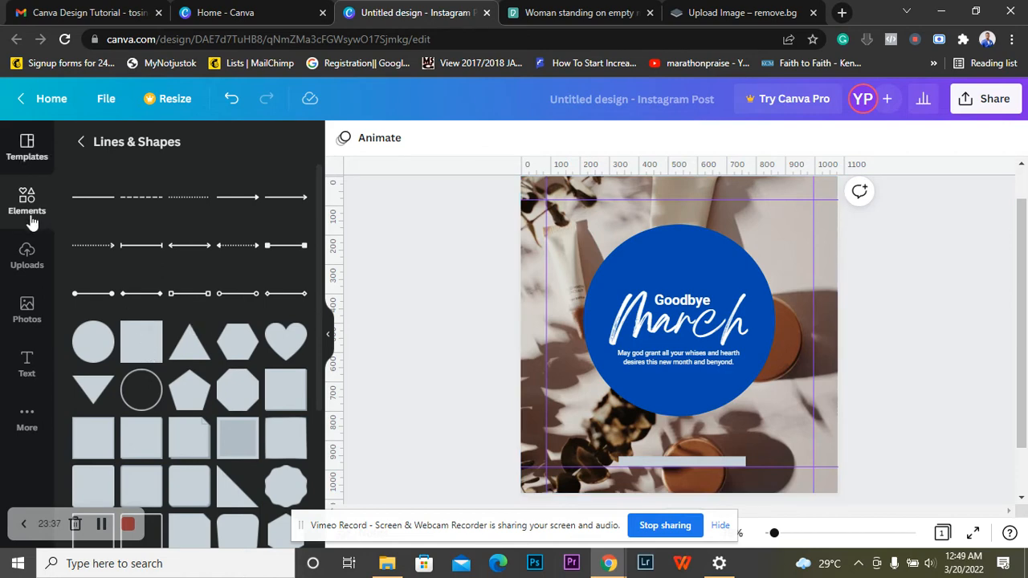
- Add a square shape, narrow it into a vertical strip, colour it white and fit it along the full height of the page's left edge
{"action": "left_click", "coordinate": [141, 351]}
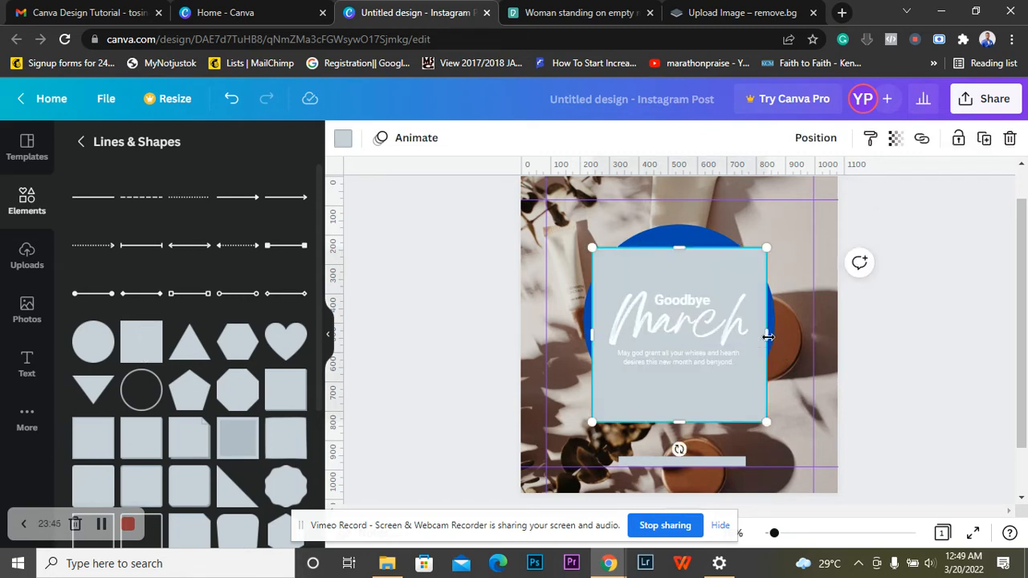
{"action": "left_click_drag", "start_coordinate": [768, 337], "coordinate": [599, 413]}
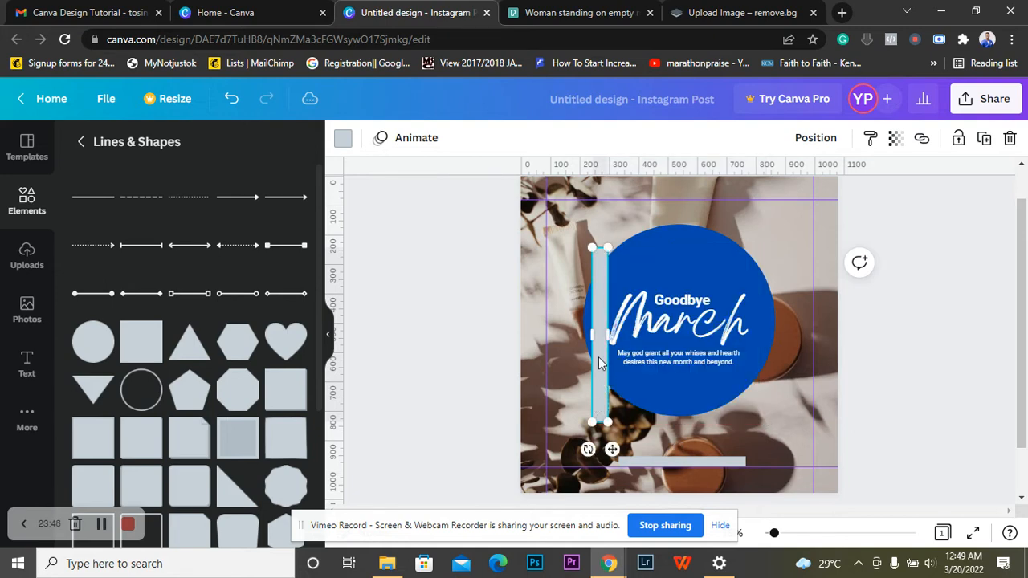
{"action": "left_click", "coordinate": [342, 143]}
{"action": "left_click", "coordinate": [216, 219]}
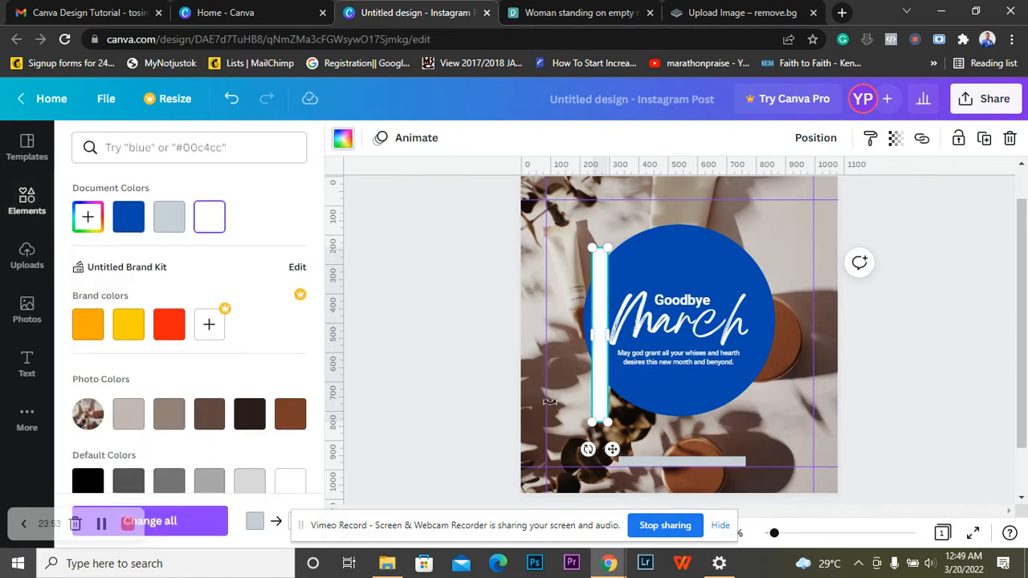
{"action": "left_click_drag", "start_coordinate": [611, 449], "coordinate": [543, 501]}
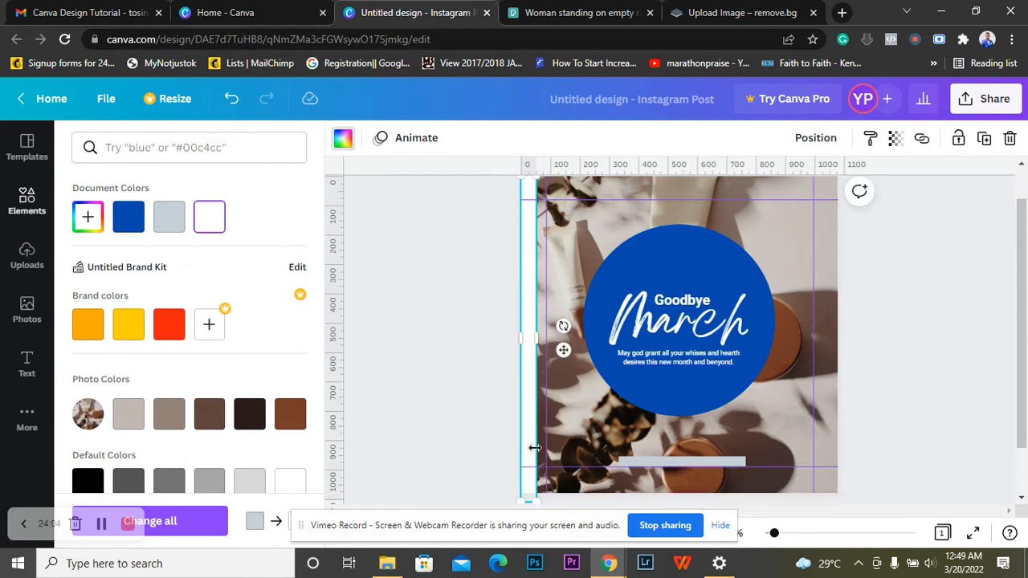
- Complete the white frame by duplicating the strip onto the page's right edge and, rotated 90°, onto the upper and lower edges
{"action": "key", "text": "ctrl+d"}
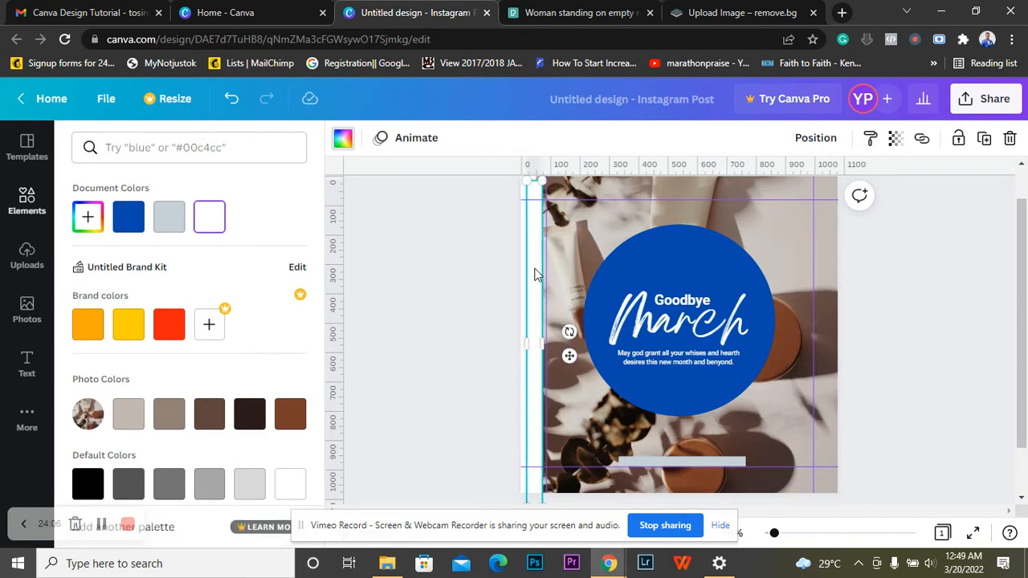
{"action": "left_click_drag", "start_coordinate": [569, 356], "coordinate": [869, 343]}
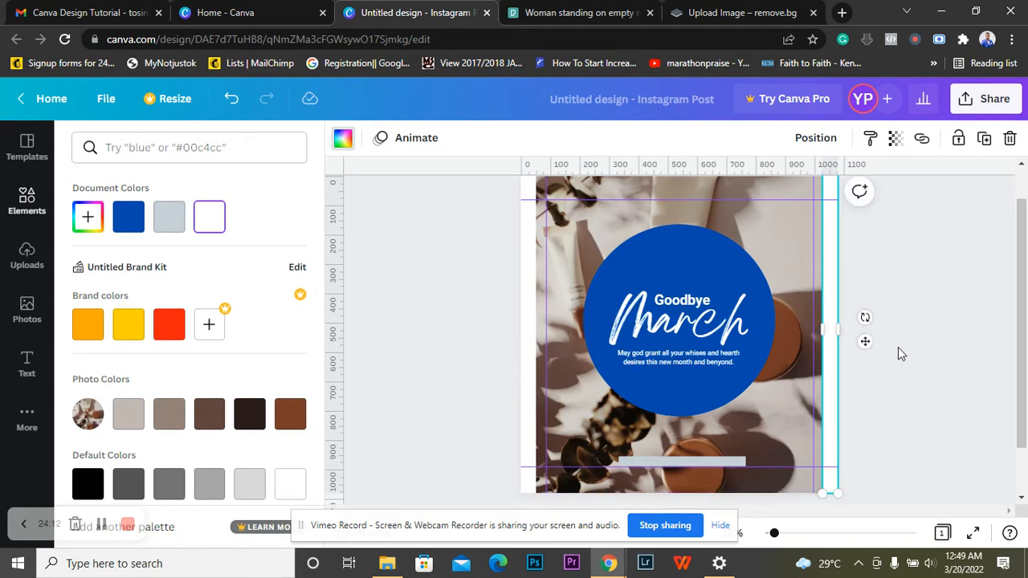
{"action": "key", "text": "ctrl+d"}
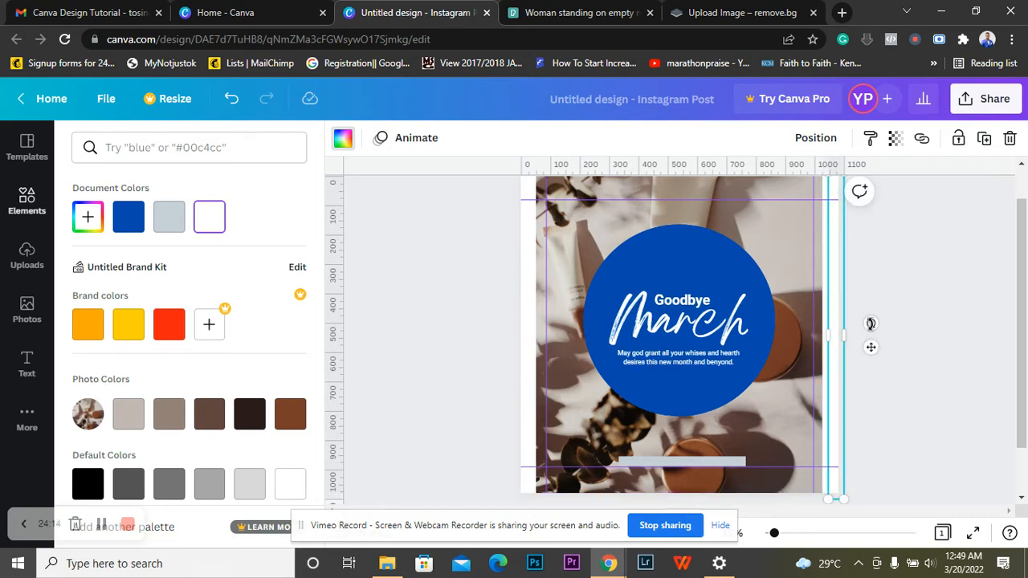
{"action": "left_click_drag", "start_coordinate": [874, 349], "coordinate": [852, 400]}
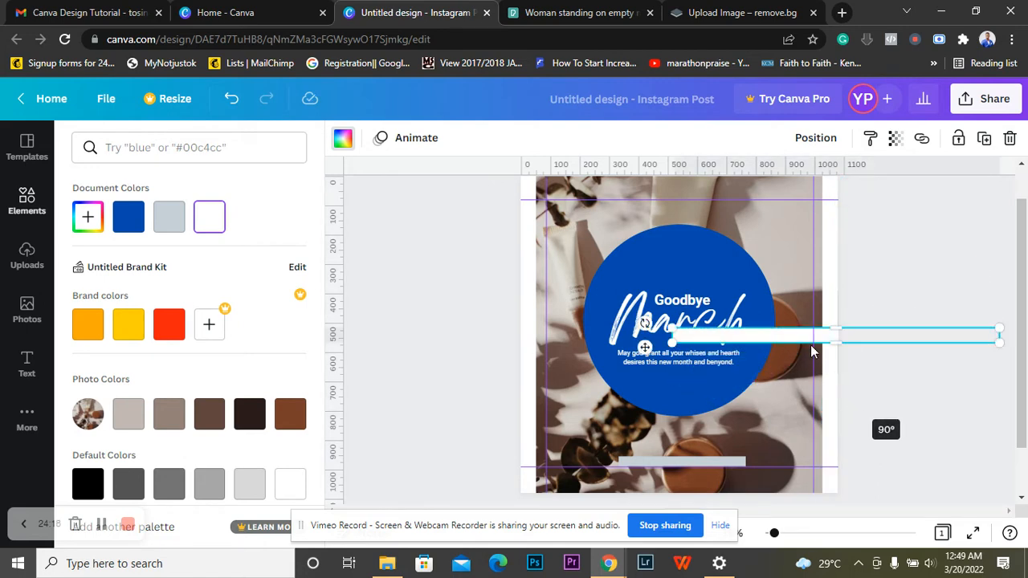
{"action": "left_click_drag", "start_coordinate": [646, 347], "coordinate": [496, 195]}
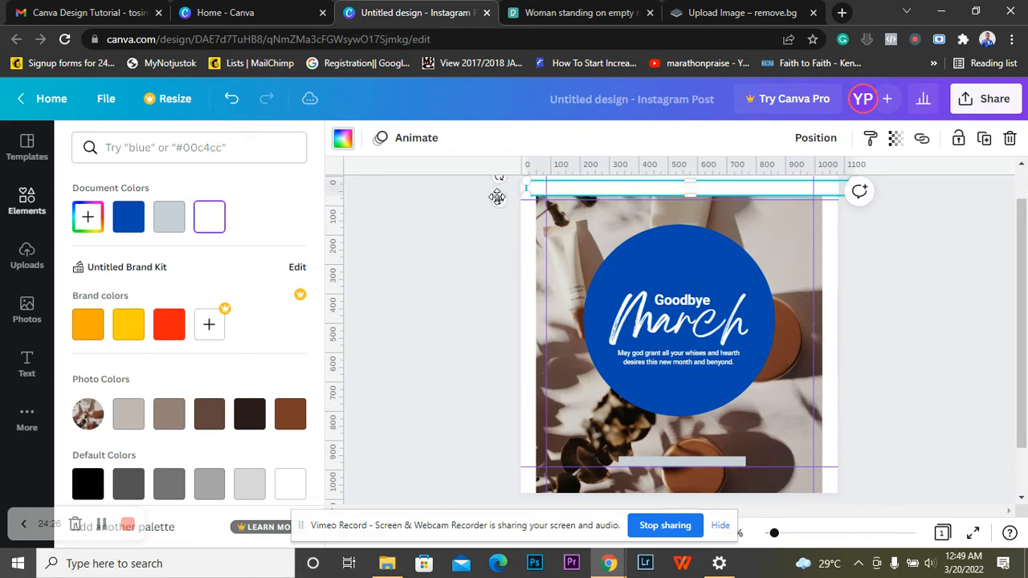
{"action": "left_click_drag", "start_coordinate": [519, 403], "coordinate": [493, 492]}
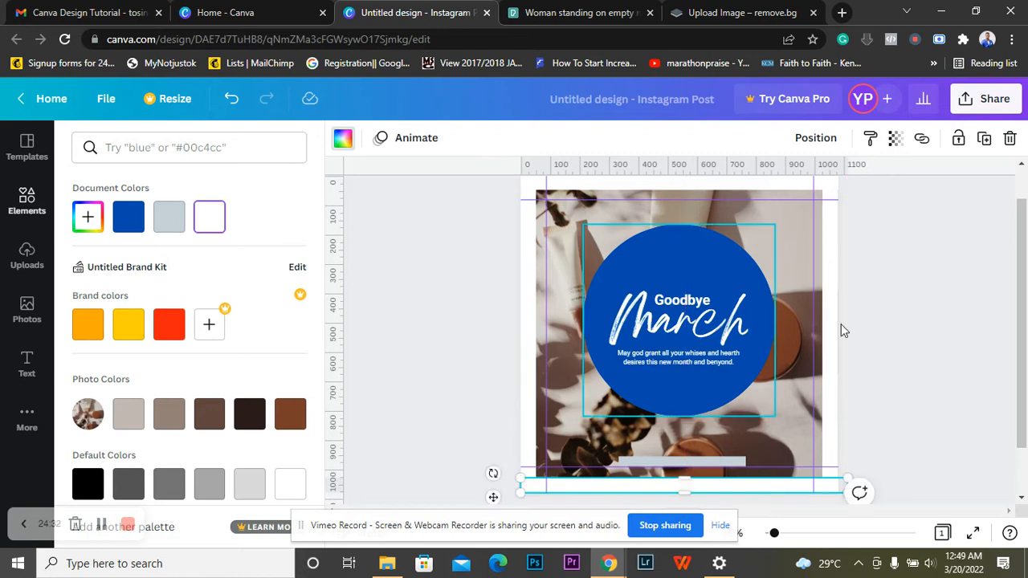
{"action": "left_click", "coordinate": [896, 346]}
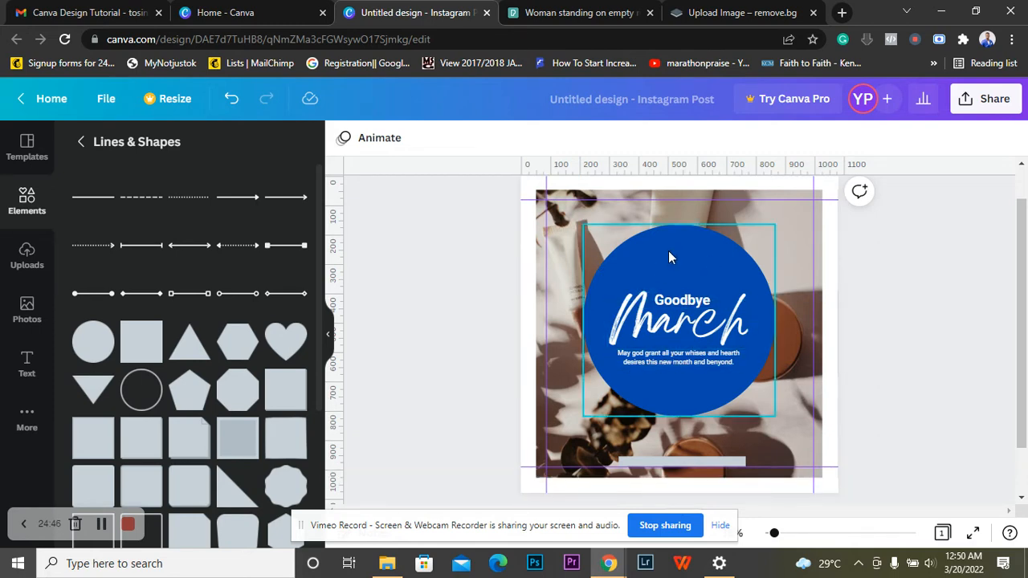
- Scale down the blue circle together with "Goodbye", "March" and the wishes paragraph, and move the group to the page's centre
{"action": "left_click", "coordinate": [683, 305]}
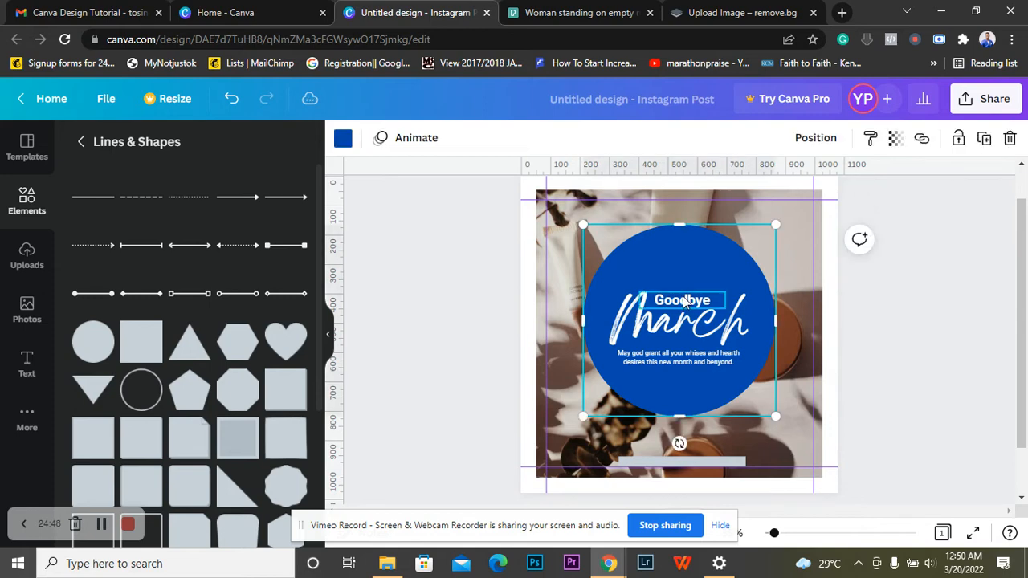
{"action": "left_click", "coordinate": [684, 330]}
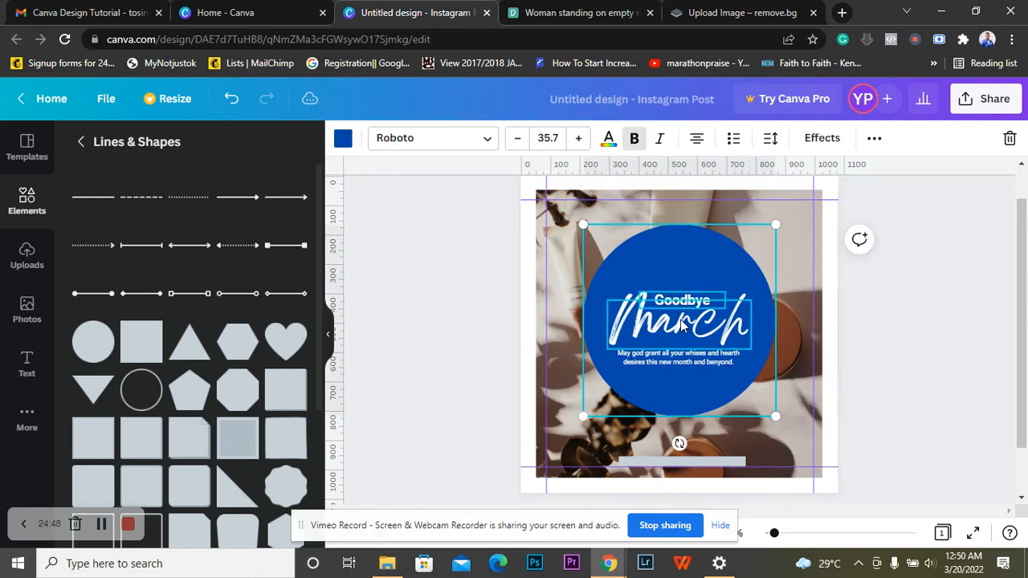
{"action": "left_click", "coordinate": [673, 358], "text": "shift"}
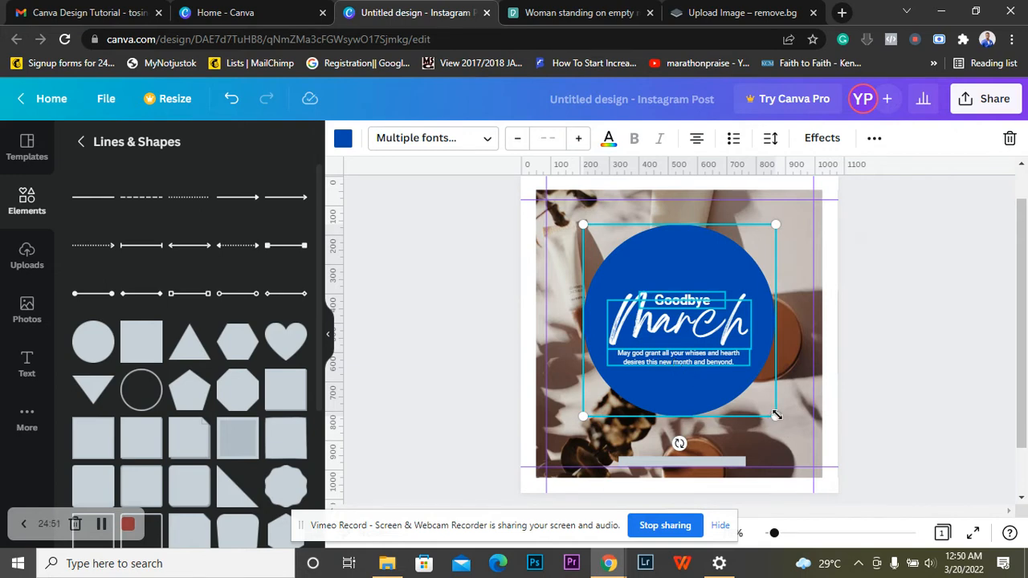
{"action": "left_click_drag", "start_coordinate": [776, 416], "coordinate": [745, 386]}
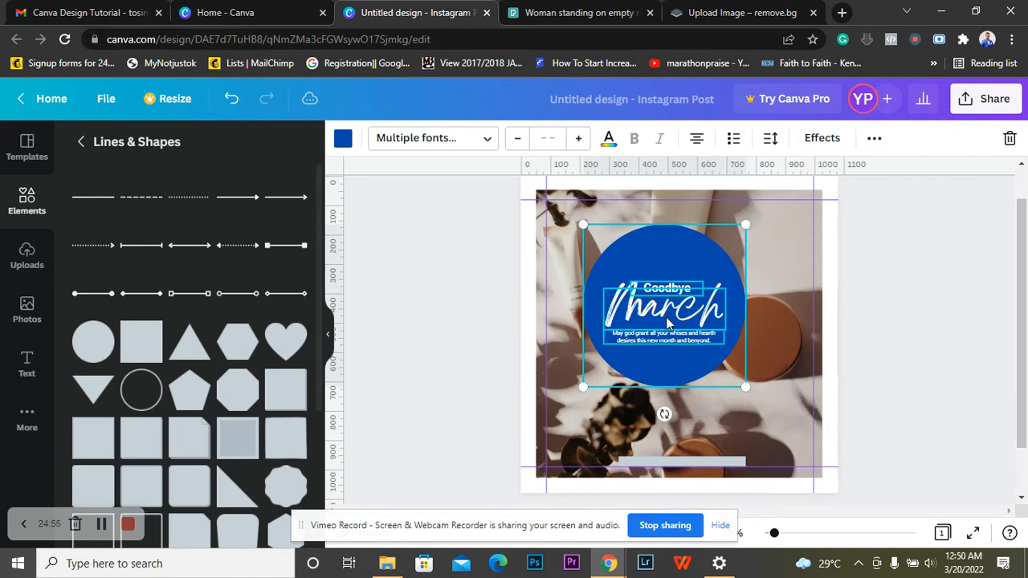
{"action": "left_click_drag", "start_coordinate": [679, 342], "coordinate": [680, 345]}
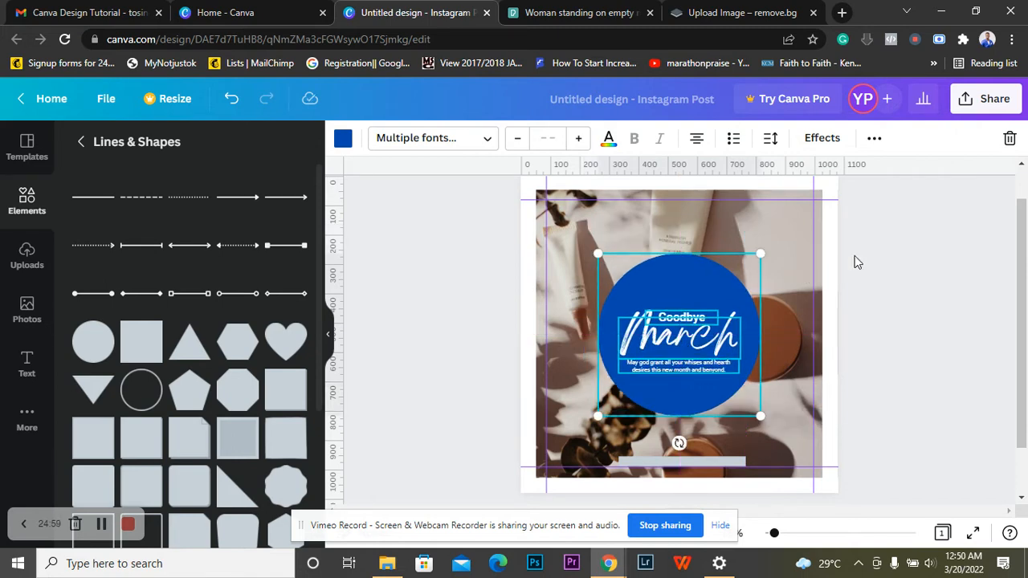
{"action": "left_click", "coordinate": [888, 314]}
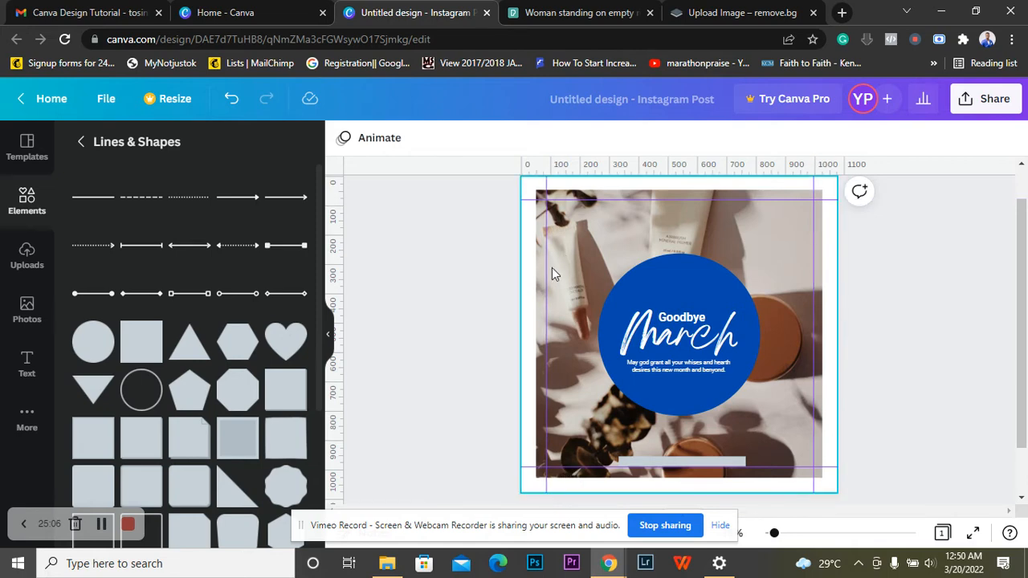
- Try the thin grey bar across the lower part of the blue circle and return it to its place near the lower guide
{"action": "left_click", "coordinate": [701, 462]}
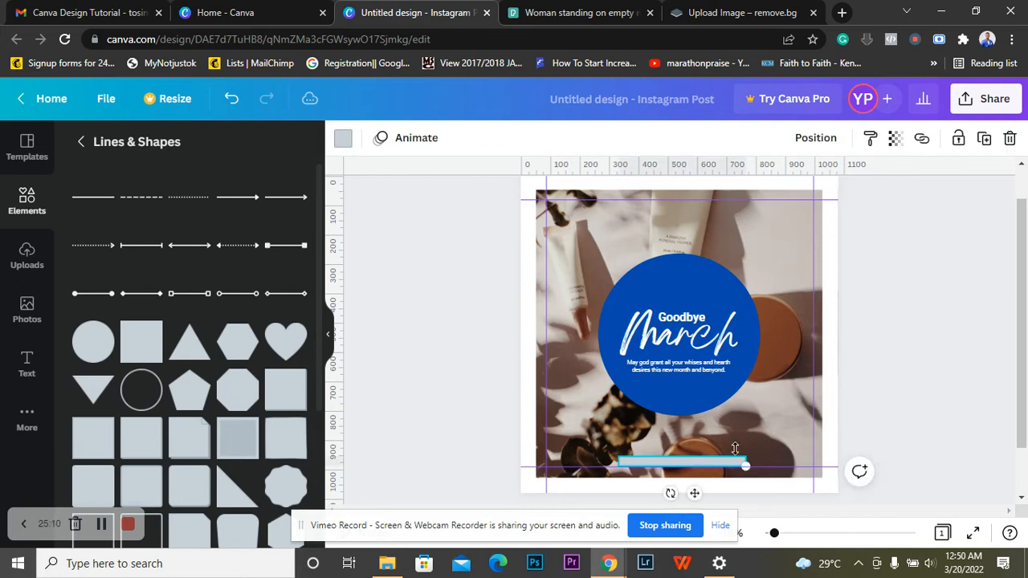
{"action": "left_click", "coordinate": [913, 329]}
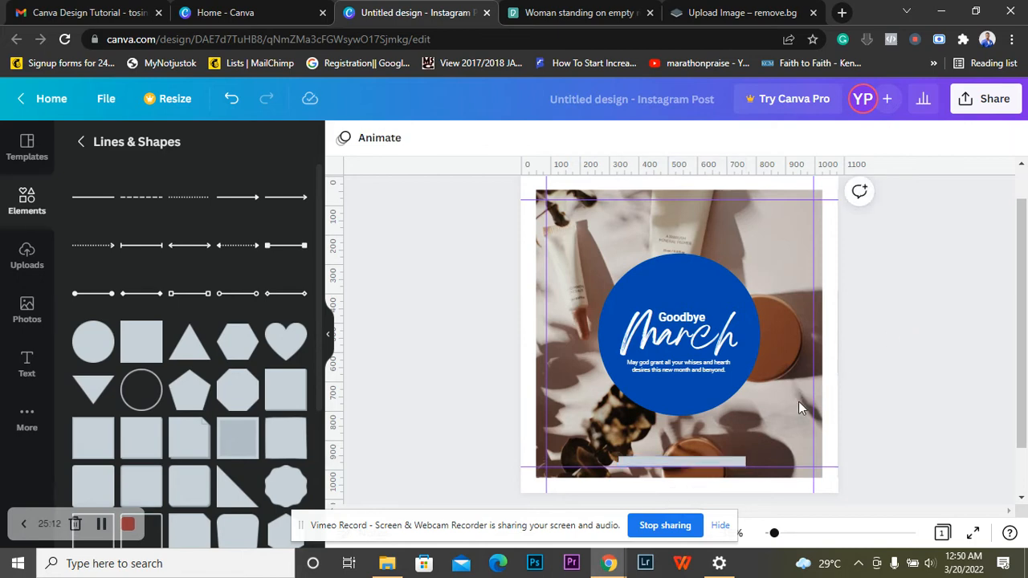
{"action": "left_click", "coordinate": [683, 460]}
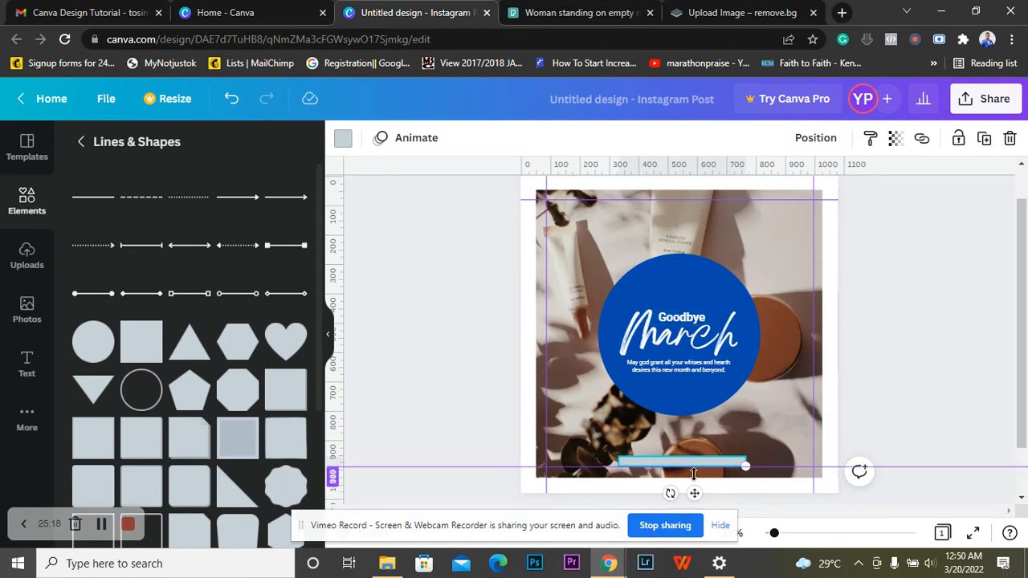
{"action": "left_click_drag", "start_coordinate": [694, 493], "coordinate": [691, 424]}
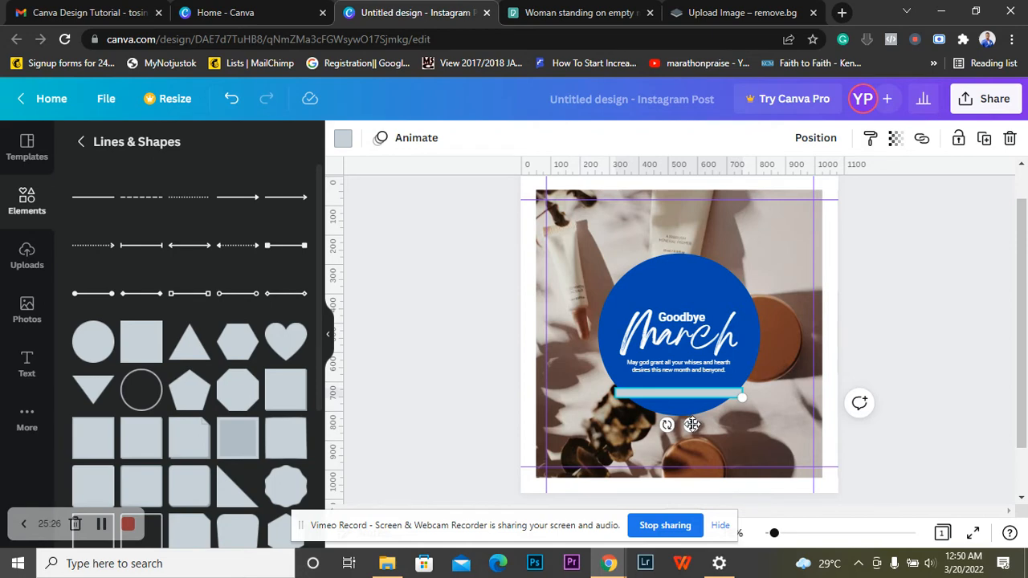
{"action": "mouse_move", "coordinate": [691, 425]}
{"action": "left_mouse_down"}
{"action": "mouse_move", "coordinate": [824, 223]}
{"action": "mouse_move", "coordinate": [840, 238]}
{"action": "mouse_move", "coordinate": [825, 241]}
{"action": "mouse_move", "coordinate": [792, 431]}
{"action": "mouse_move", "coordinate": [686, 500]}
{"action": "mouse_move", "coordinate": [691, 493]}
{"action": "left_mouse_up"}
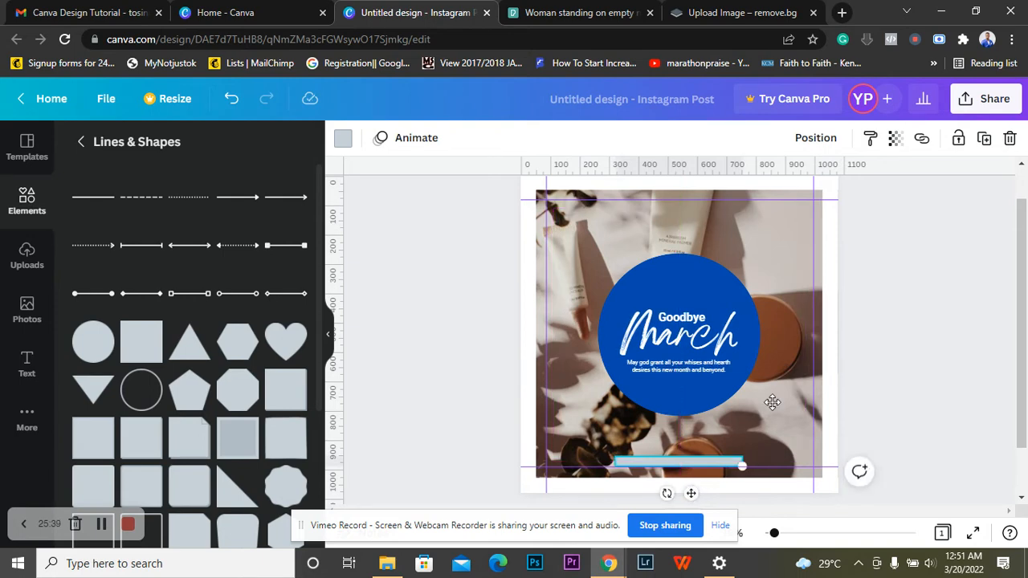
{"action": "left_click", "coordinate": [903, 367]}
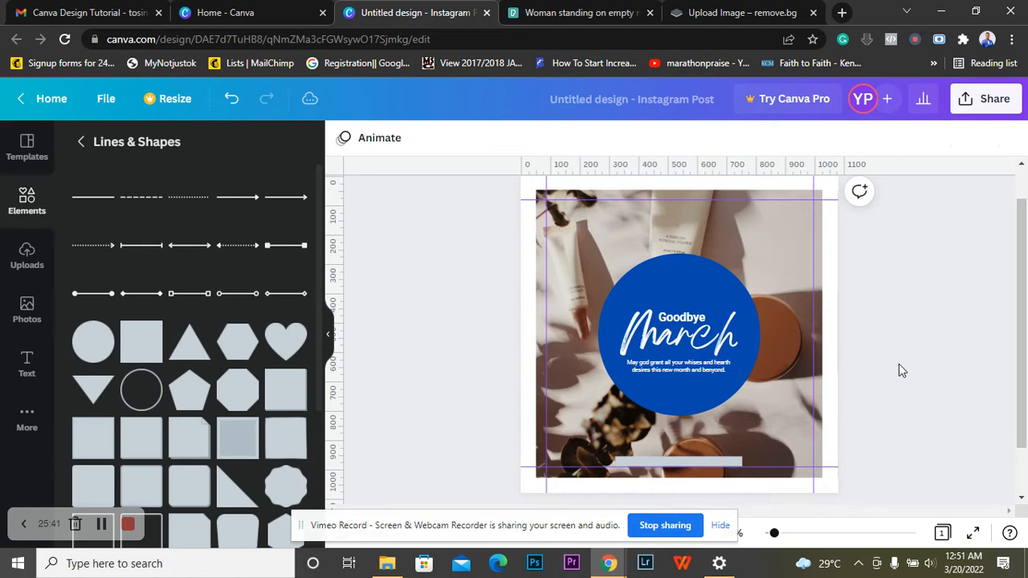
- Recolour the thin bar below the circle with the same blue document colour as the circle
{"action": "left_click", "coordinate": [700, 461]}
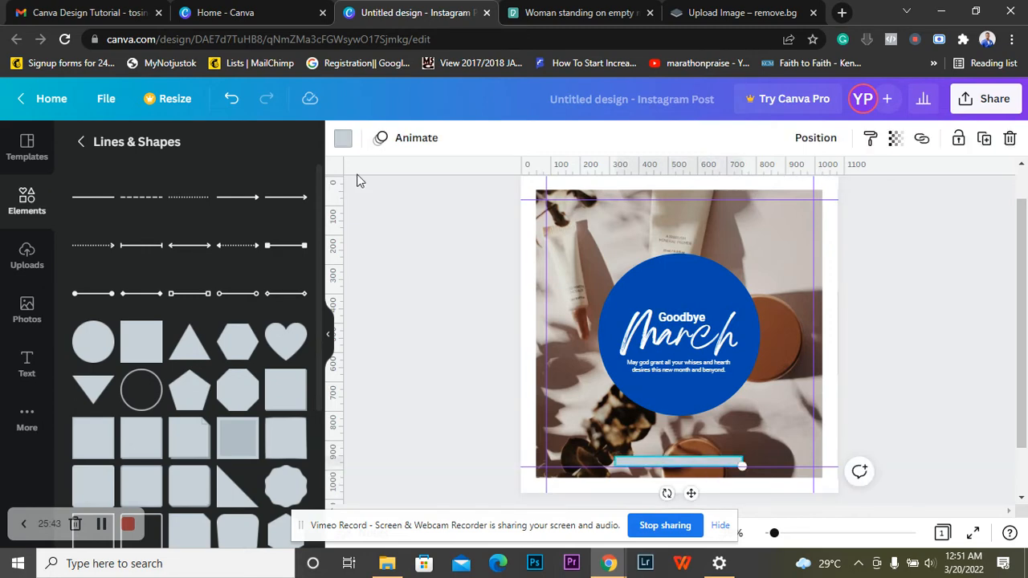
{"action": "left_click", "coordinate": [343, 143]}
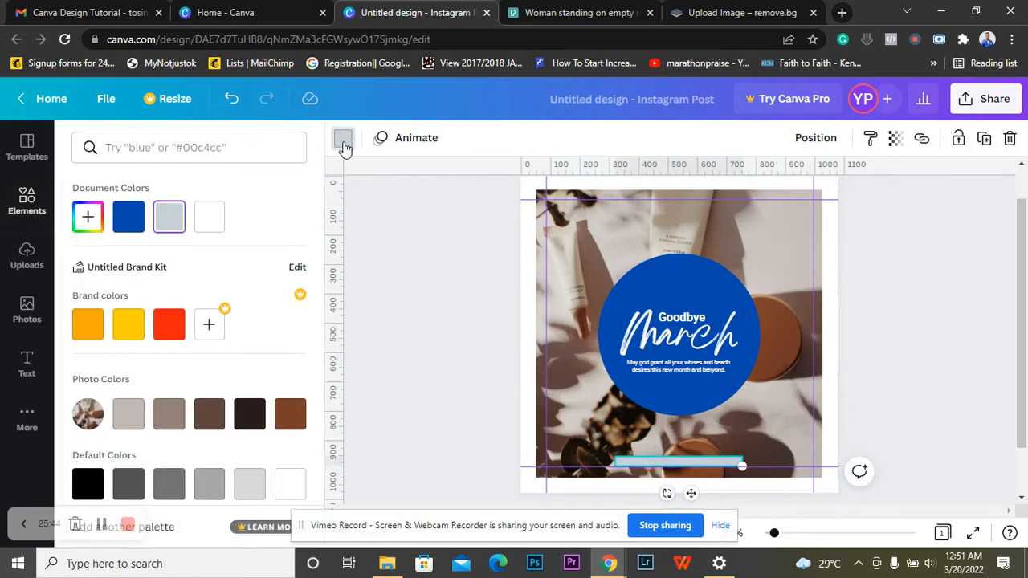
{"action": "left_click", "coordinate": [127, 219]}
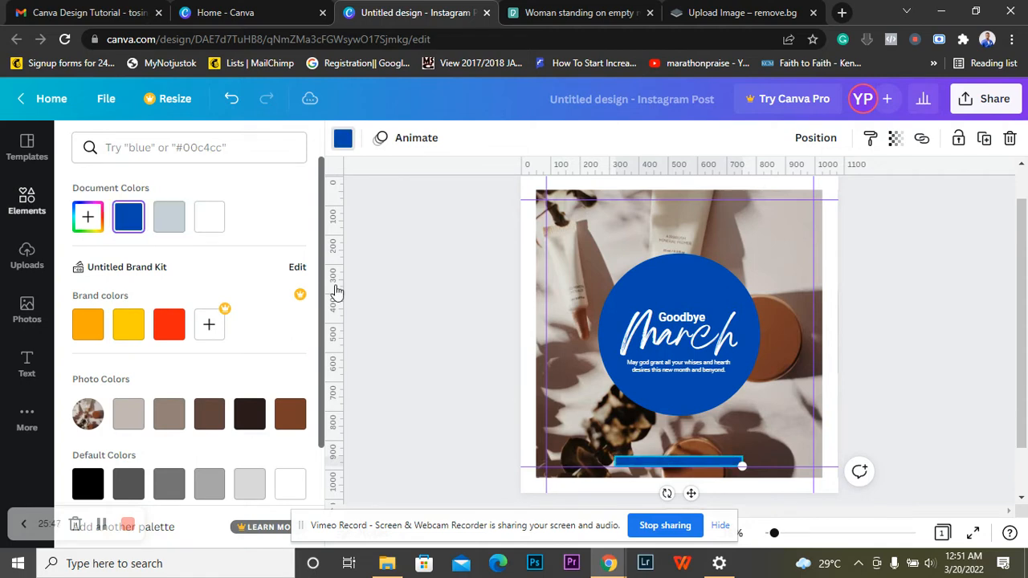
{"action": "left_click", "coordinate": [910, 318]}
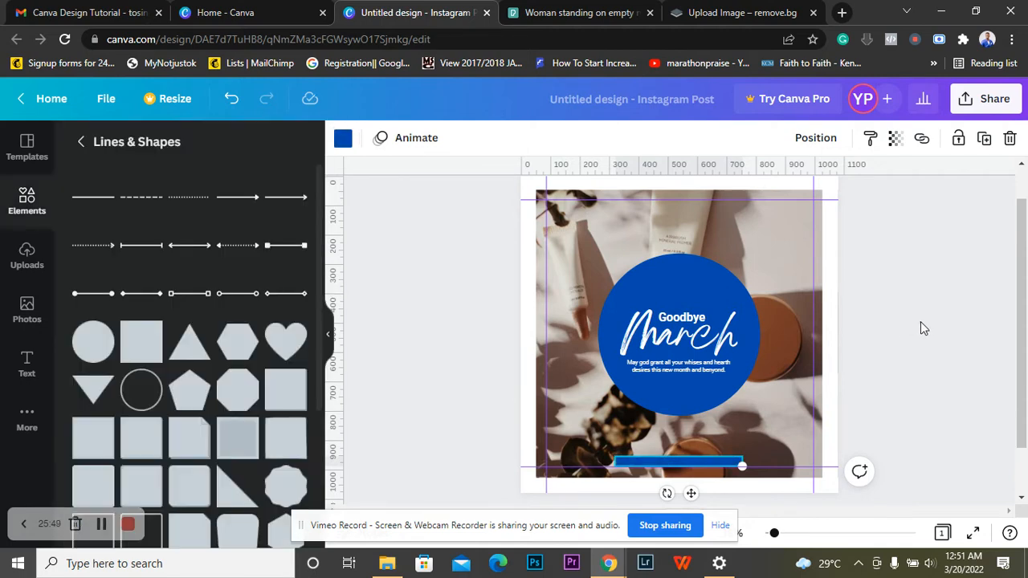
{"action": "left_click", "coordinate": [919, 321]}
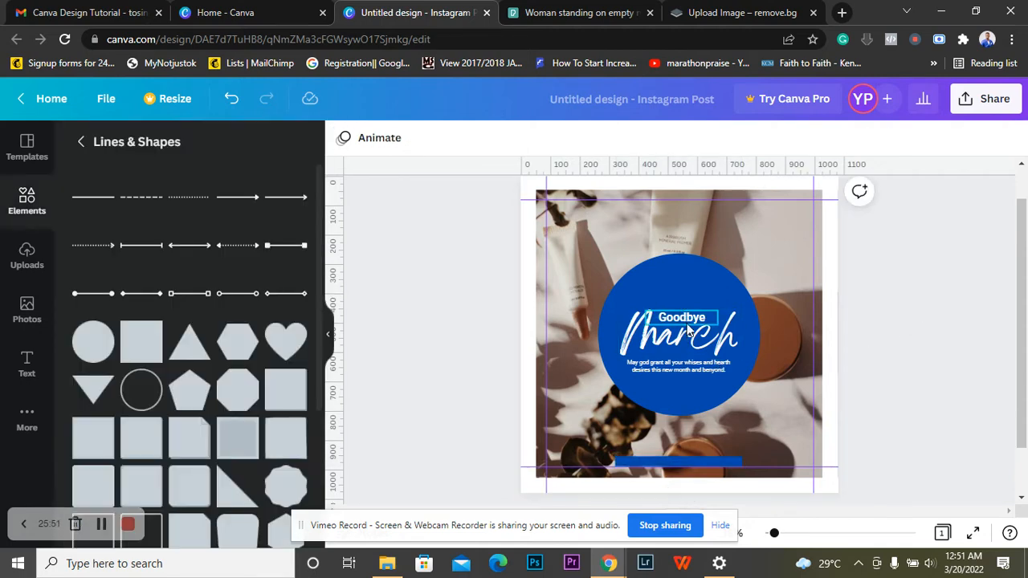
- Duplicate the wishes paragraph and place the copy just below the circle, above the blue bar
{"action": "left_click", "coordinate": [685, 371]}
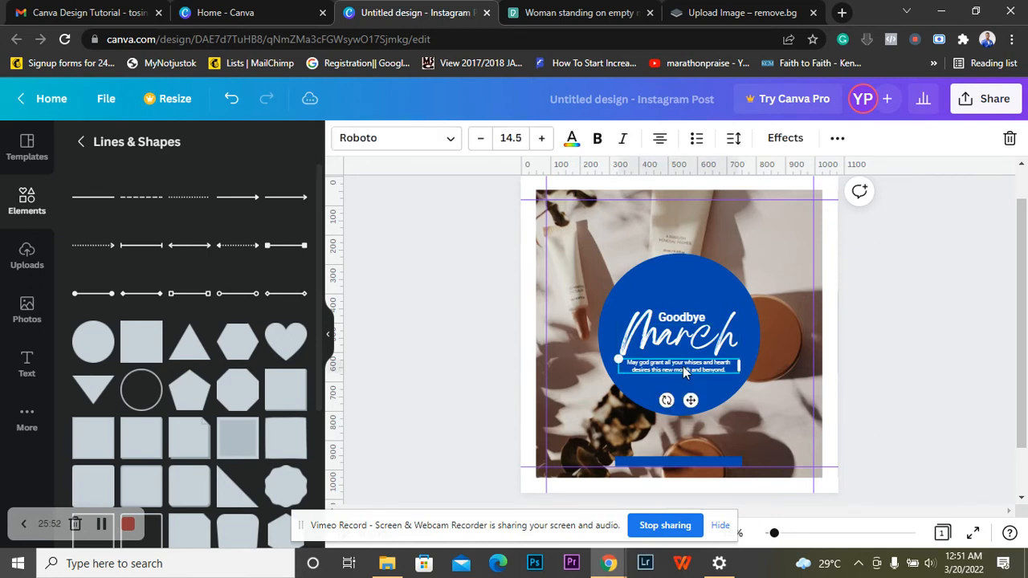
{"action": "key", "text": "ctrl+d"}
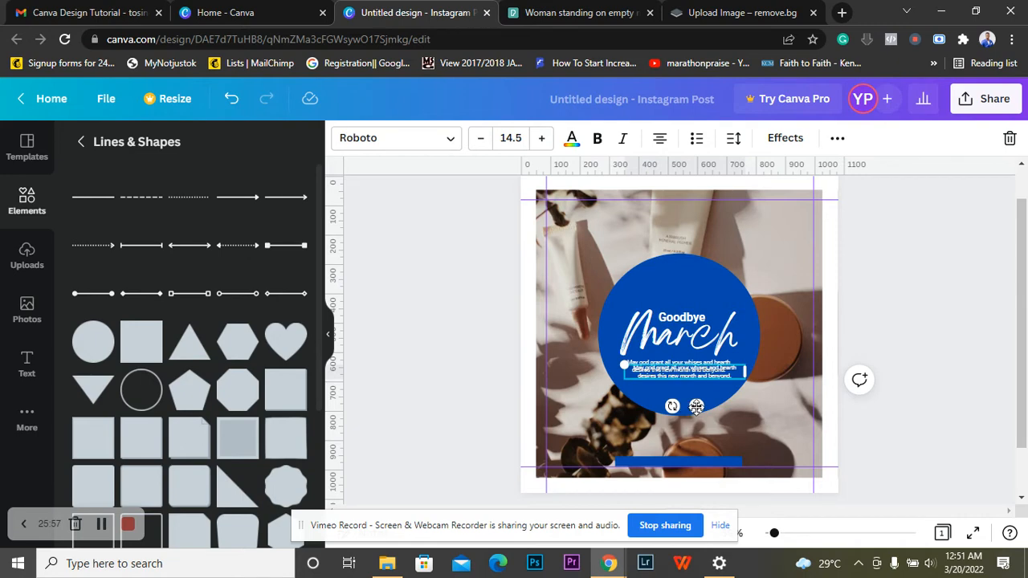
{"action": "left_click_drag", "start_coordinate": [696, 407], "coordinate": [688, 461]}
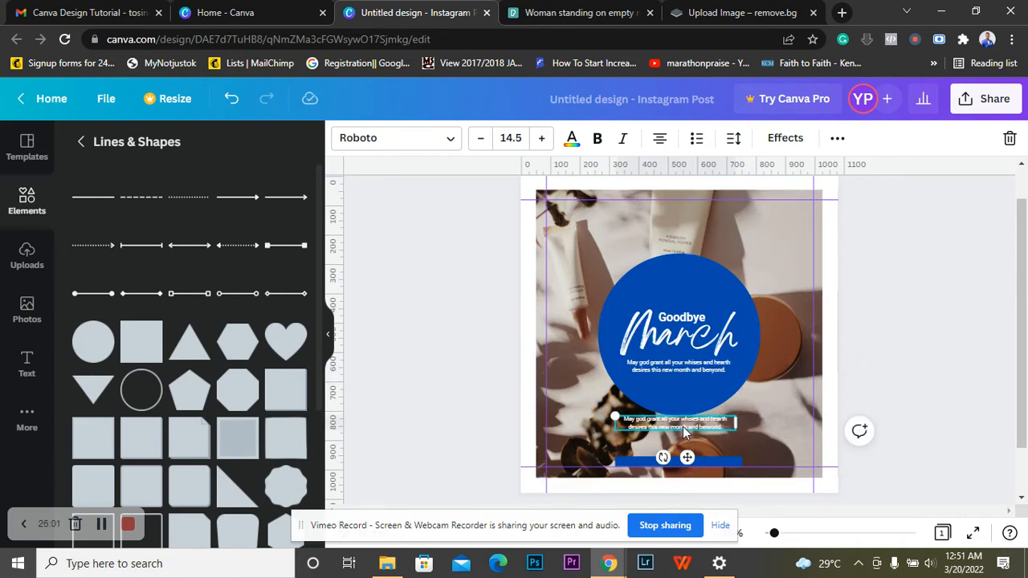
{"action": "double_click", "coordinate": [684, 428]}
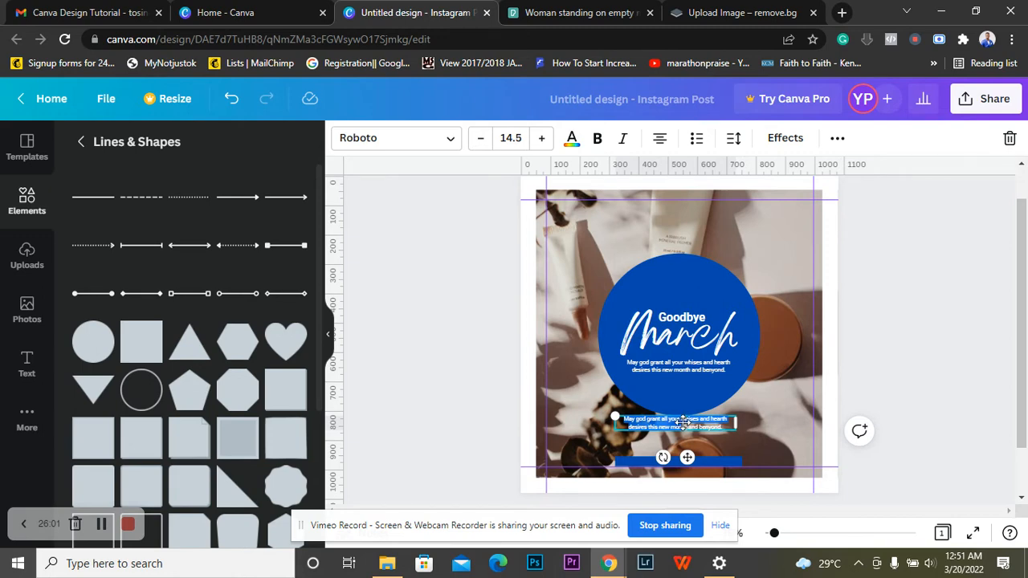
{"action": "key", "text": "BackSpace"}
{"action": "double_click", "coordinate": [683, 422]}
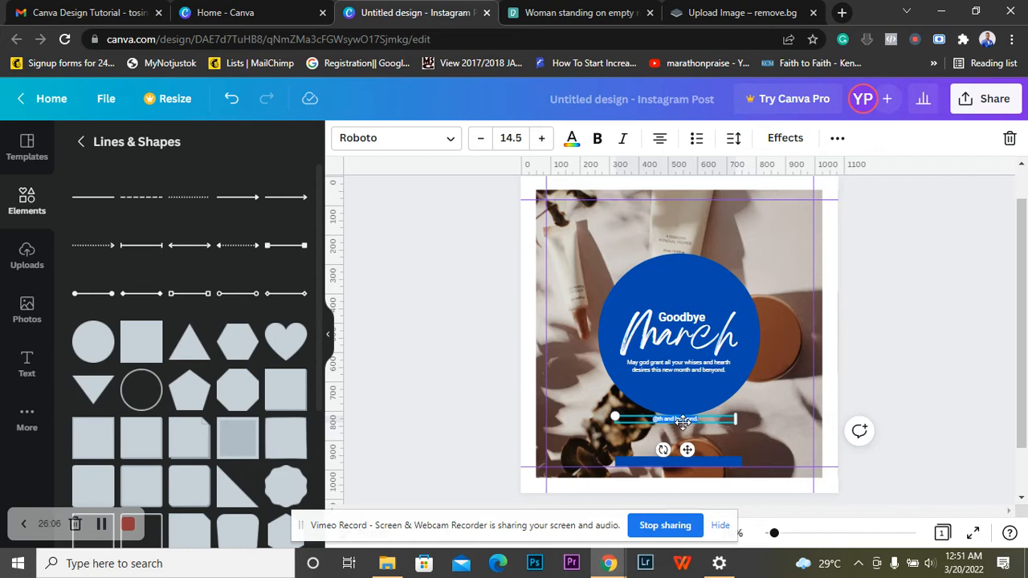
{"action": "key", "text": "BackSpace"}
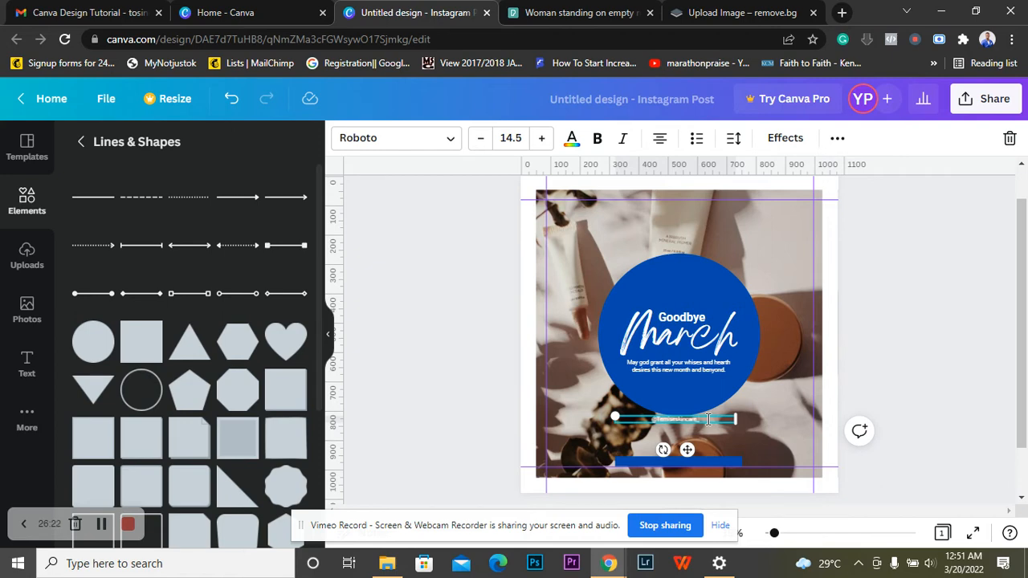
{"action": "type", "text": "nownowe"}
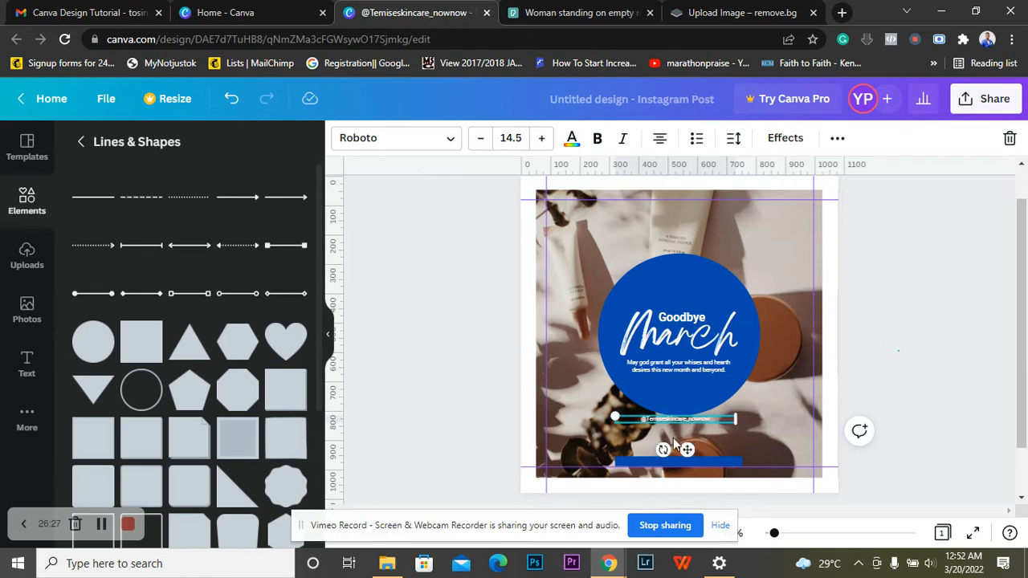
{"action": "left_click", "coordinate": [687, 449]}
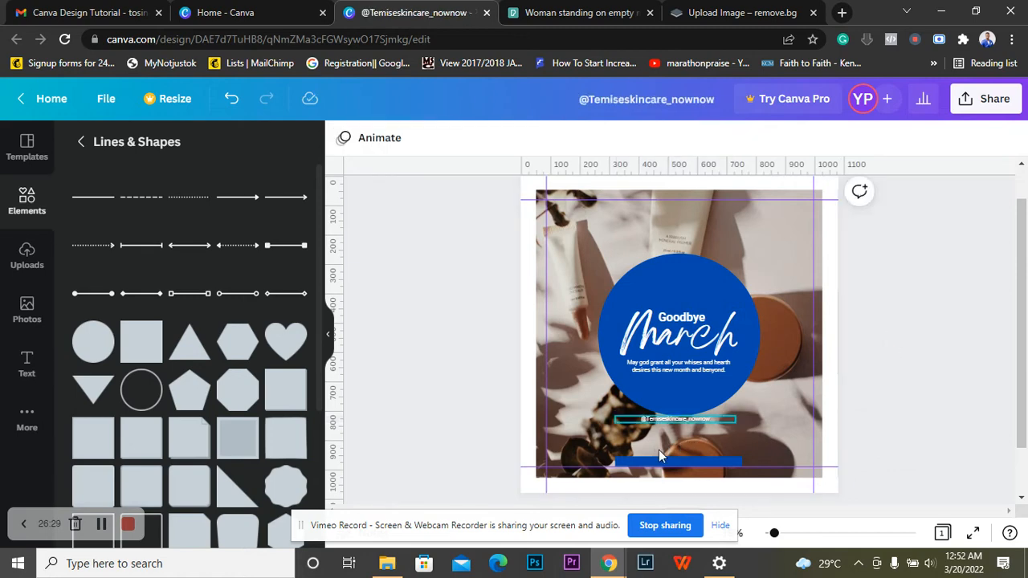
{"action": "left_click", "coordinate": [679, 450]}
{"action": "left_click_drag", "start_coordinate": [684, 447], "coordinate": [685, 489]}
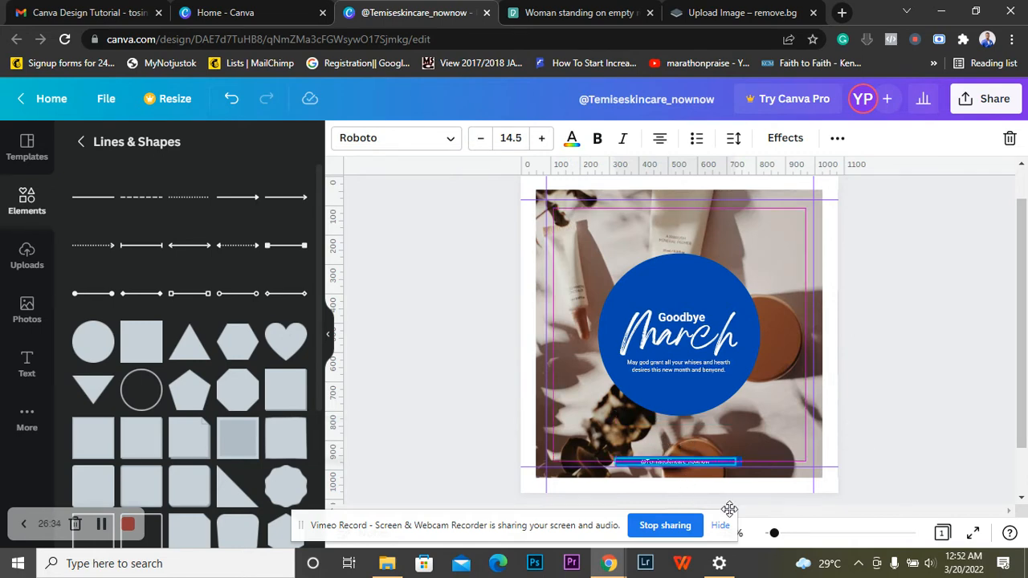
{"action": "left_click", "coordinate": [788, 535]}
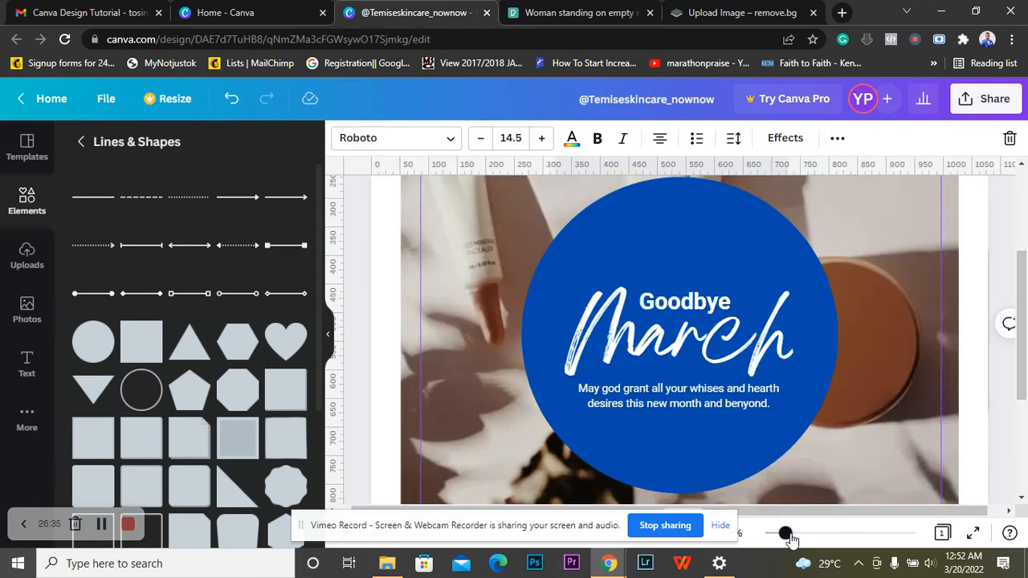
{"action": "scroll", "coordinate": [799, 382], "scroll_direction": "down", "scroll_amount": 4}
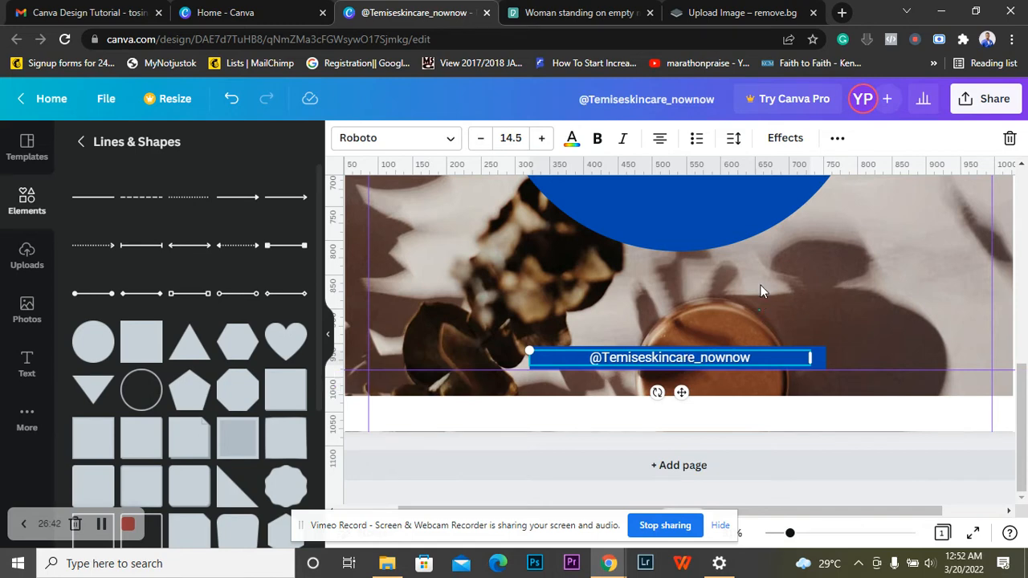
{"action": "left_click", "coordinate": [765, 311]}
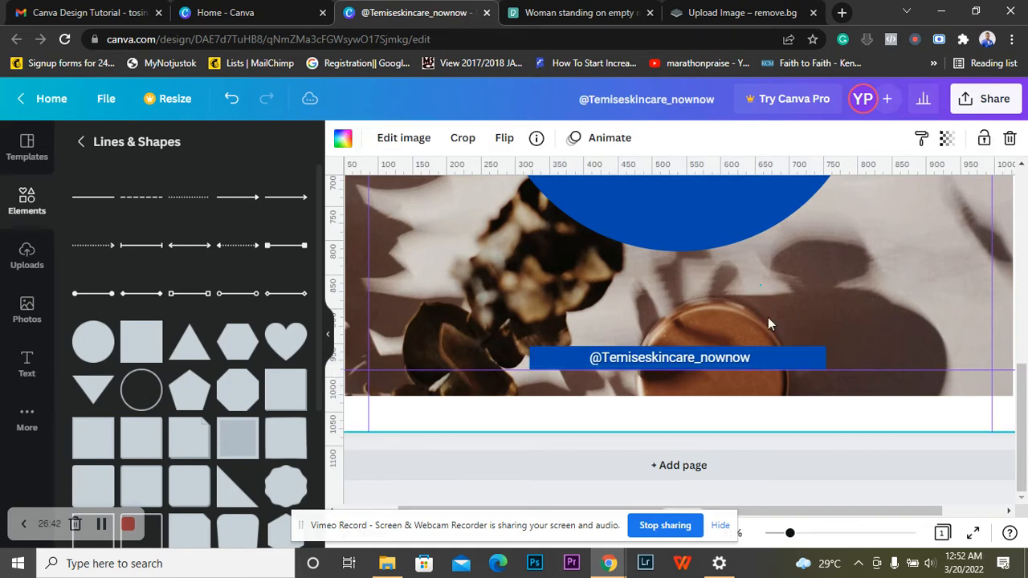
{"action": "left_click", "coordinate": [816, 360]}
{"action": "left_click_drag", "start_coordinate": [808, 358], "coordinate": [706, 357]}
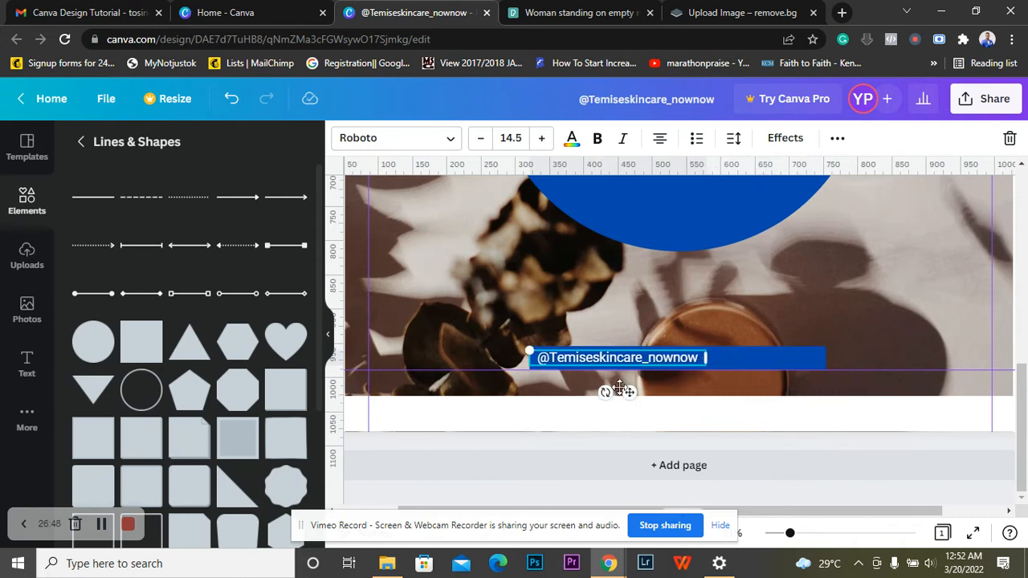
{"action": "left_click_drag", "start_coordinate": [629, 390], "coordinate": [700, 396]}
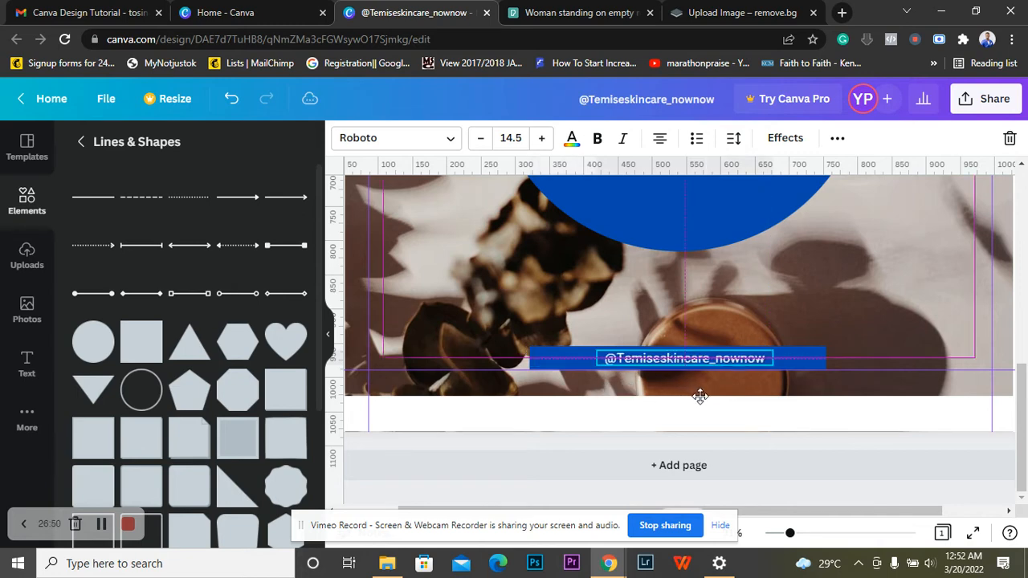
- Shorten the blue bar at both ends so it fits closely around the handle text
{"action": "left_click", "coordinate": [814, 363]}
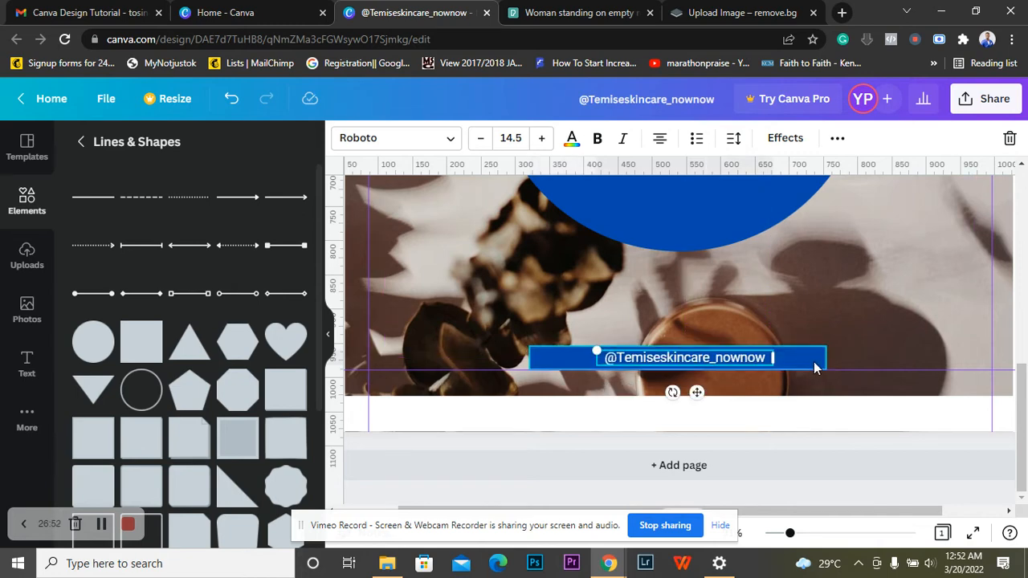
{"action": "key", "text": "Escape"}
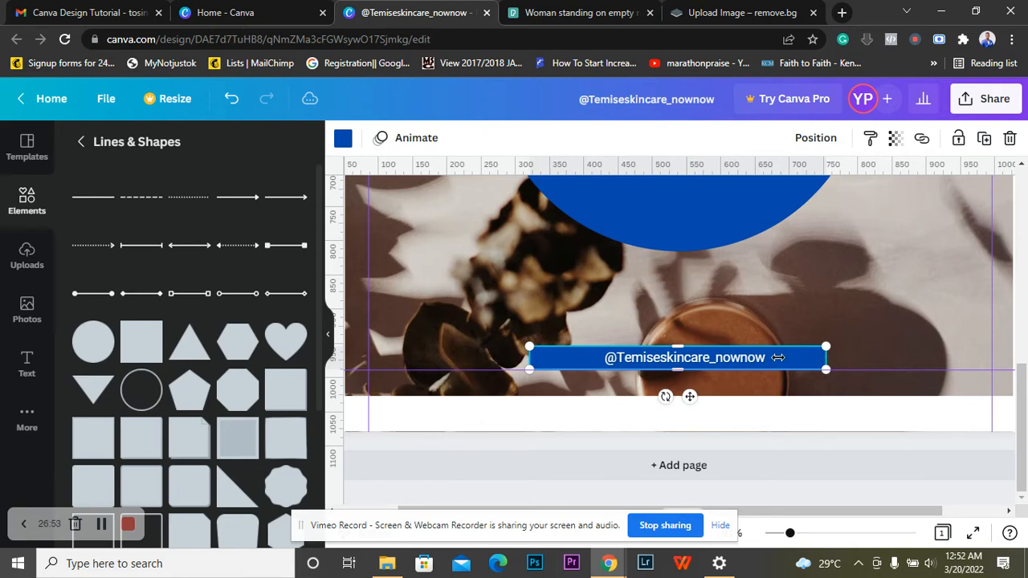
{"action": "left_click_drag", "start_coordinate": [825, 358], "coordinate": [769, 358]}
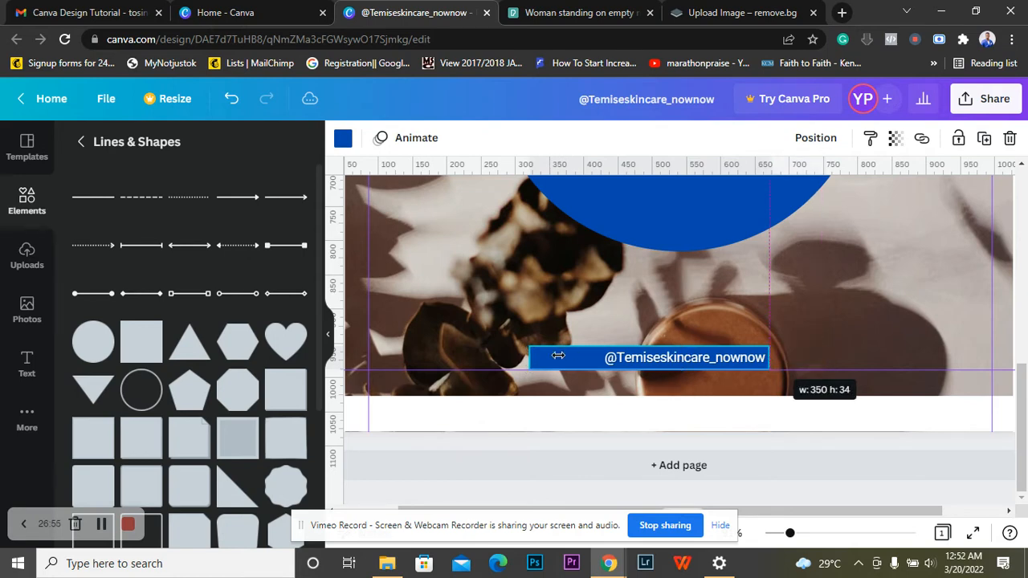
{"action": "left_click_drag", "start_coordinate": [530, 358], "coordinate": [597, 364]}
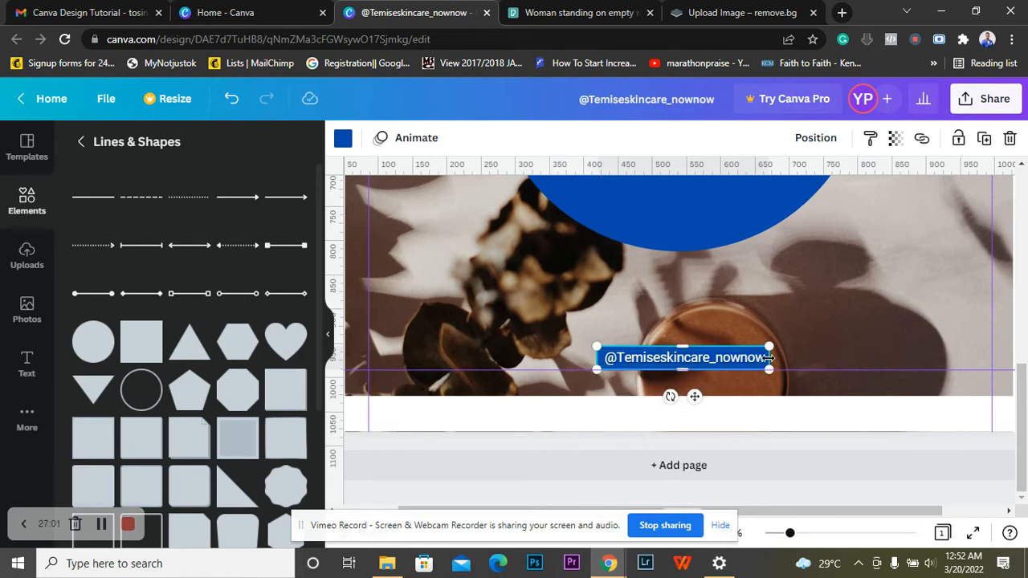
{"action": "left_click_drag", "start_coordinate": [773, 359], "coordinate": [775, 359]}
{"action": "left_click", "coordinate": [845, 315]}
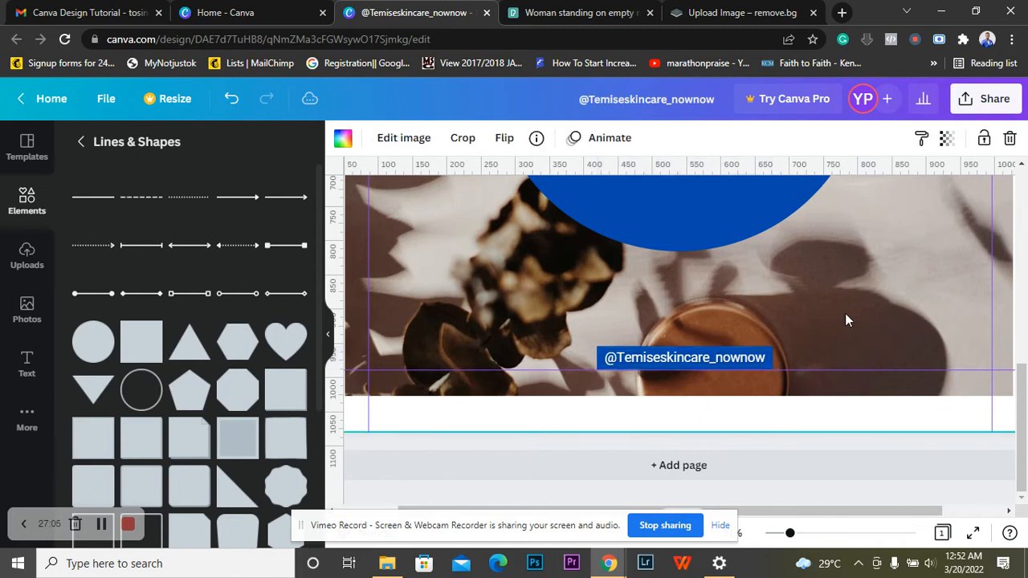
- Duplicate the blue bar behind the handle text and recolour the copy white
{"action": "left_click", "coordinate": [699, 352]}
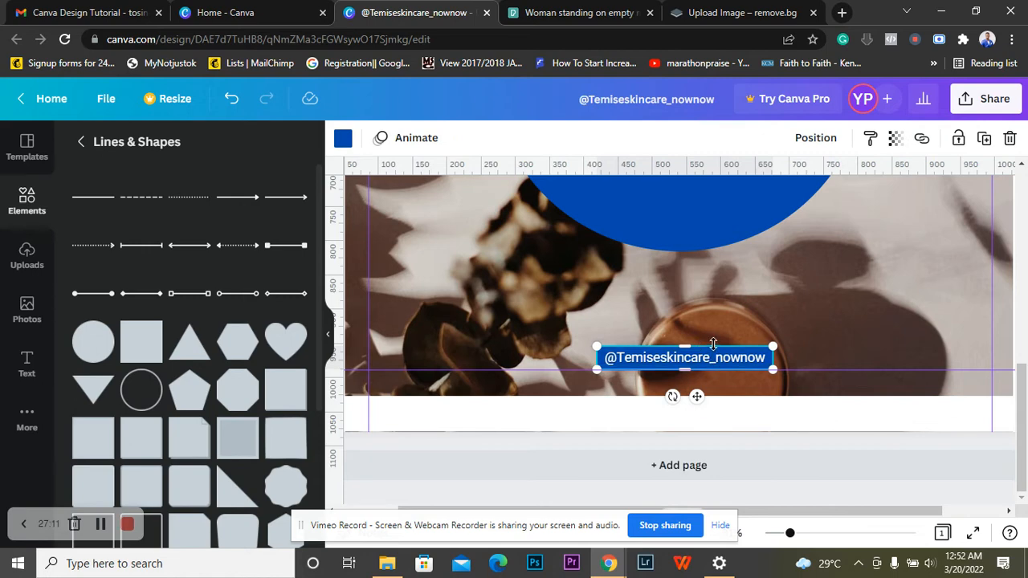
{"action": "key", "text": "ctrl+d"}
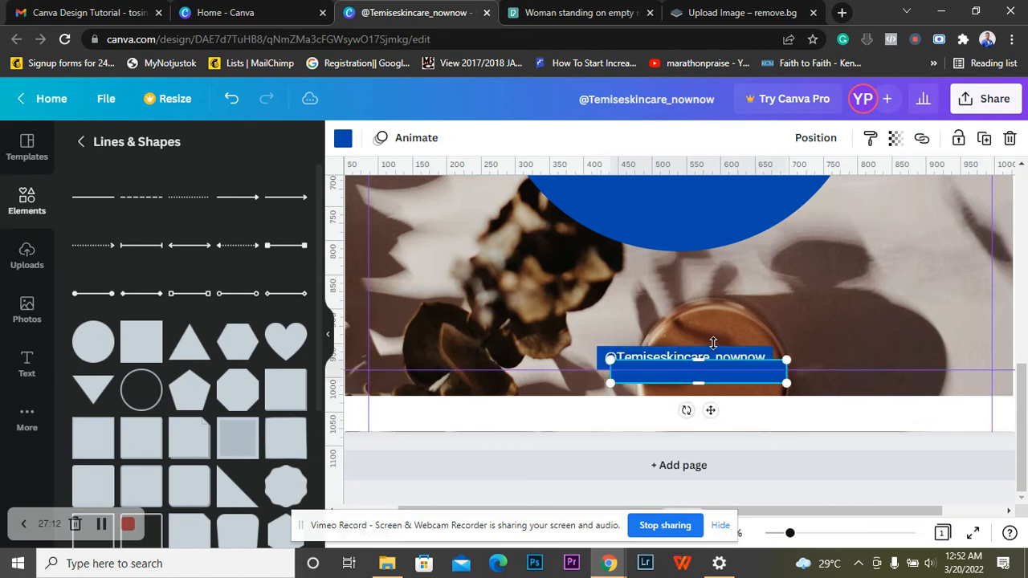
{"action": "left_click", "coordinate": [342, 139]}
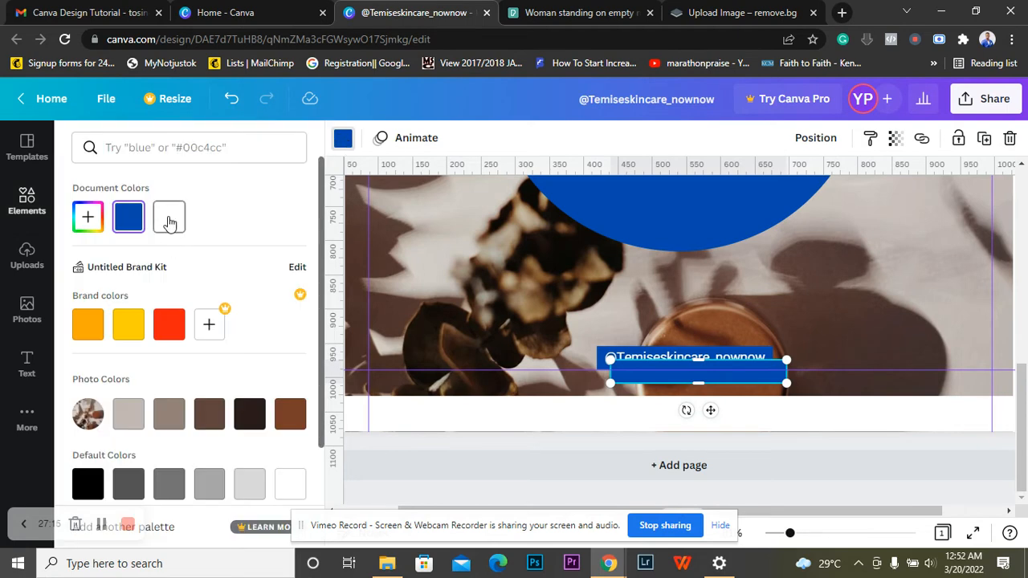
- Send the white bar backward behind the blue bar and offset it slightly up and to the right as a shadow edge
{"action": "left_click", "coordinate": [811, 141]}
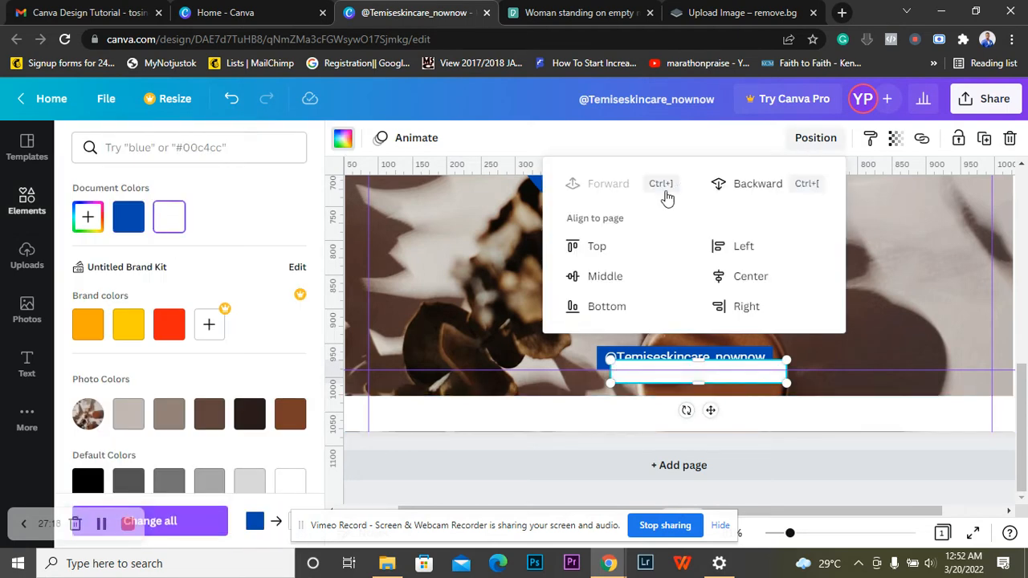
{"action": "left_click", "coordinate": [767, 190]}
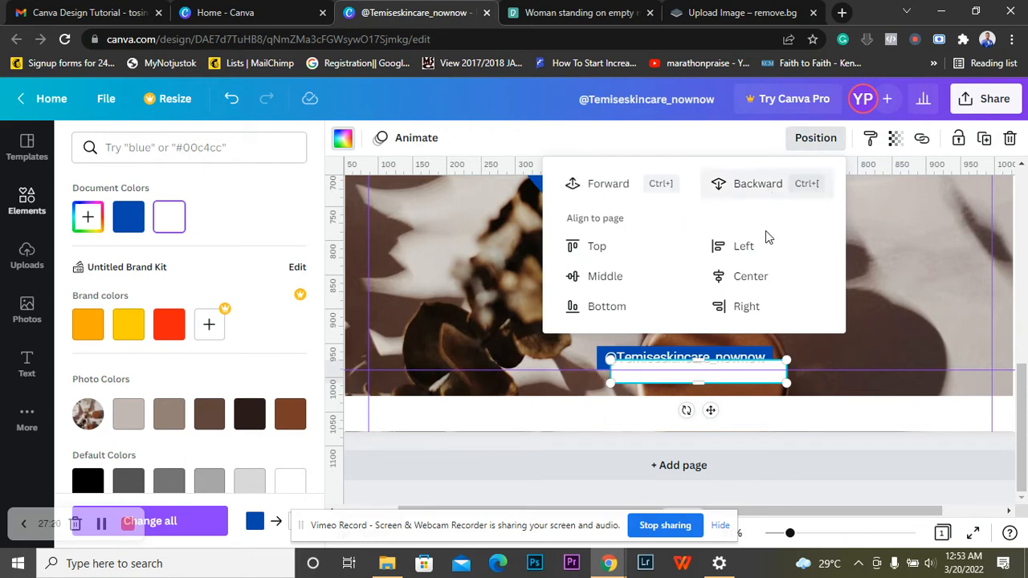
{"action": "left_click", "coordinate": [766, 189]}
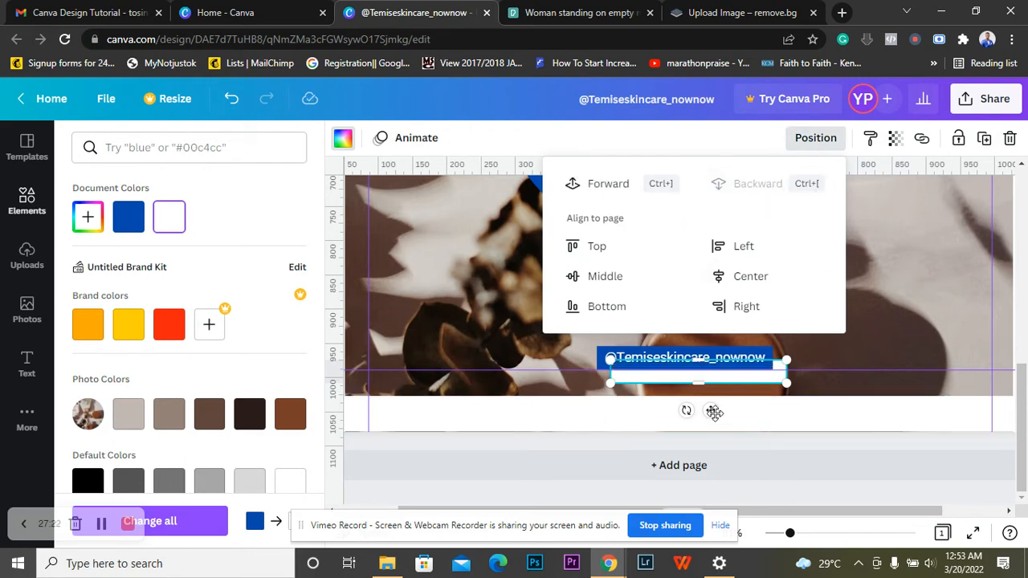
{"action": "left_click", "coordinate": [705, 396]}
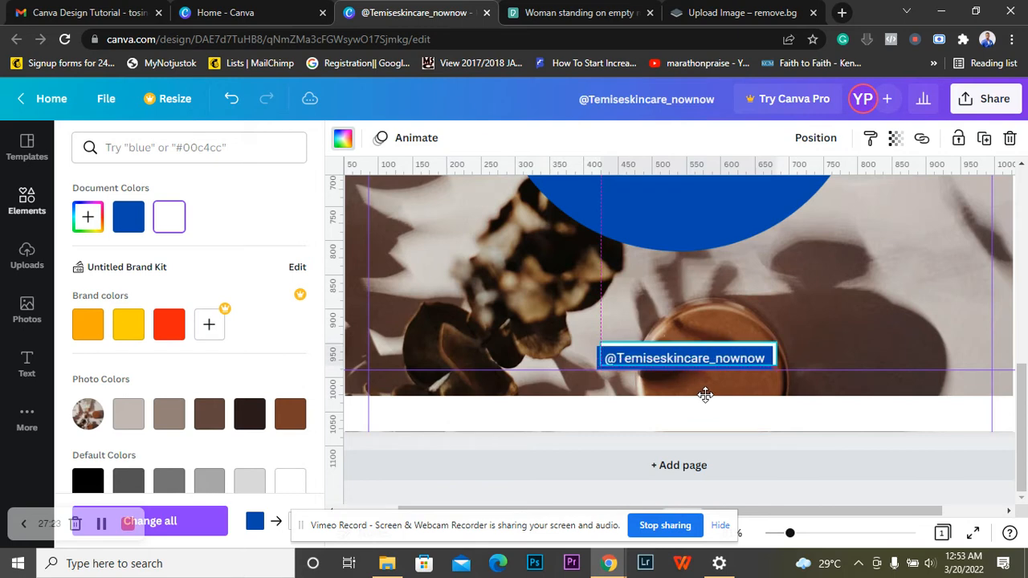
{"action": "left_click_drag", "start_coordinate": [705, 394], "coordinate": [708, 394]}
{"action": "left_click", "coordinate": [849, 339]}
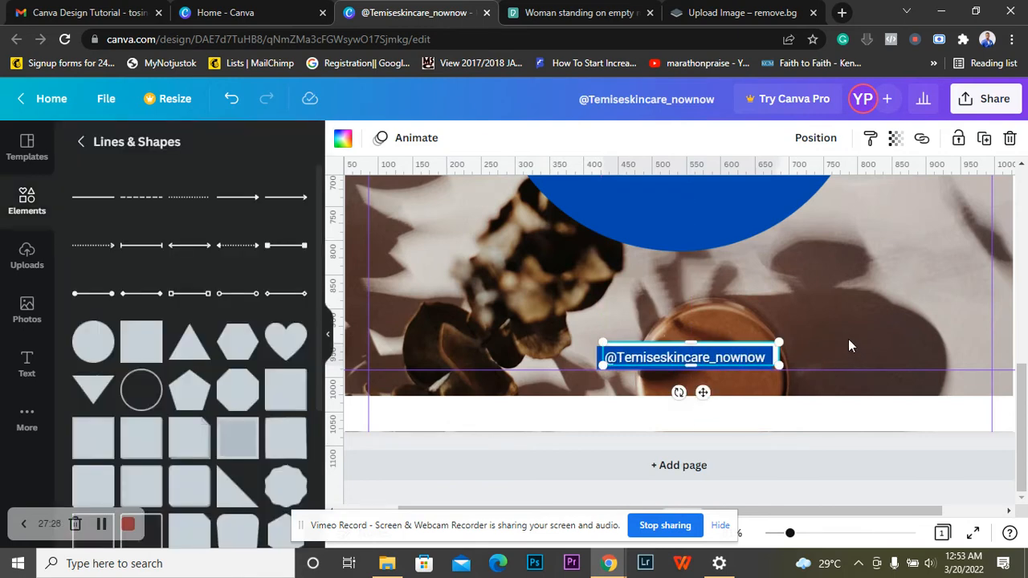
{"action": "double_click", "coordinate": [681, 362]}
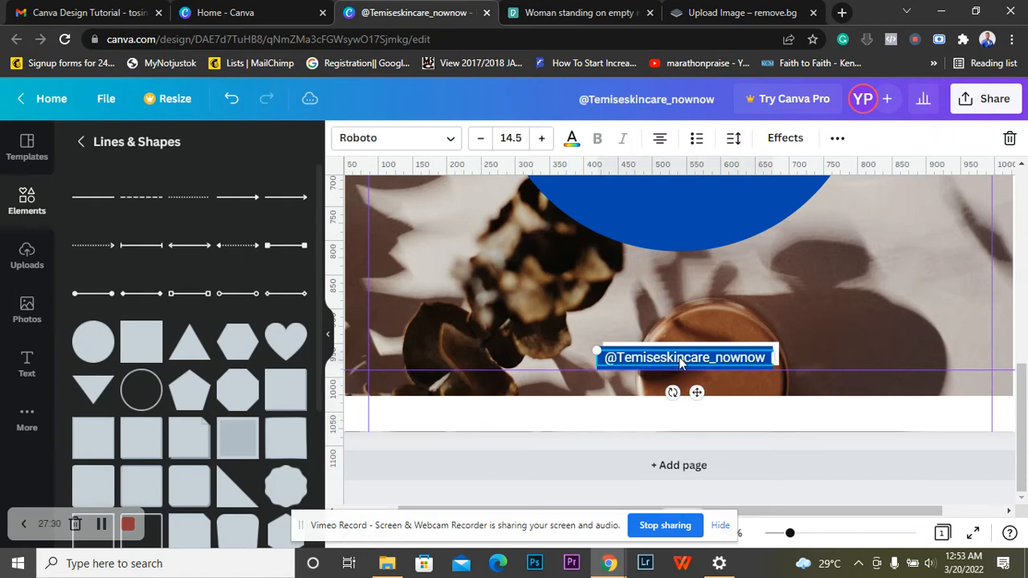
{"action": "left_click", "coordinate": [571, 141]}
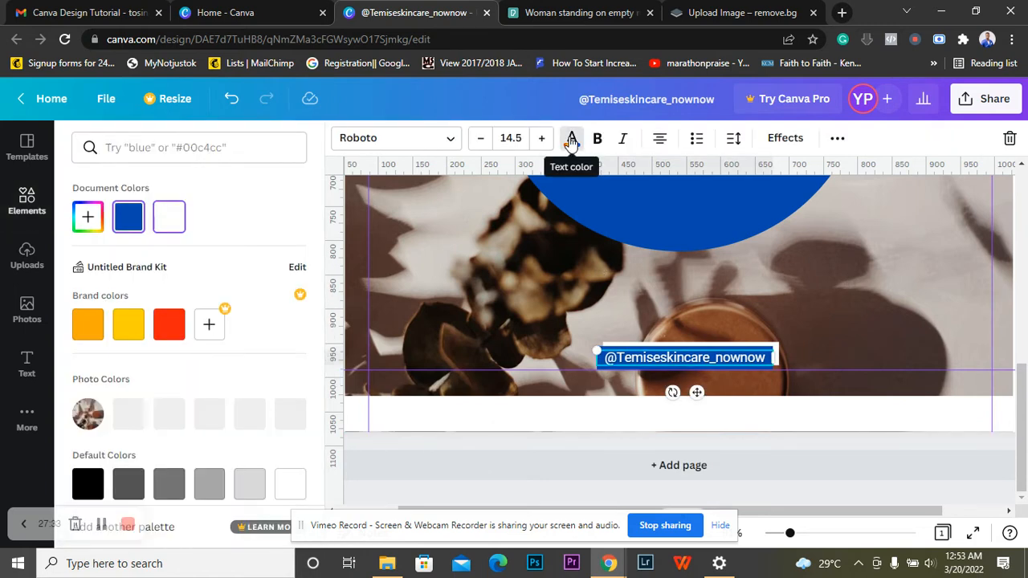
{"action": "left_click", "coordinate": [91, 492]}
{"action": "left_click", "coordinate": [177, 222]}
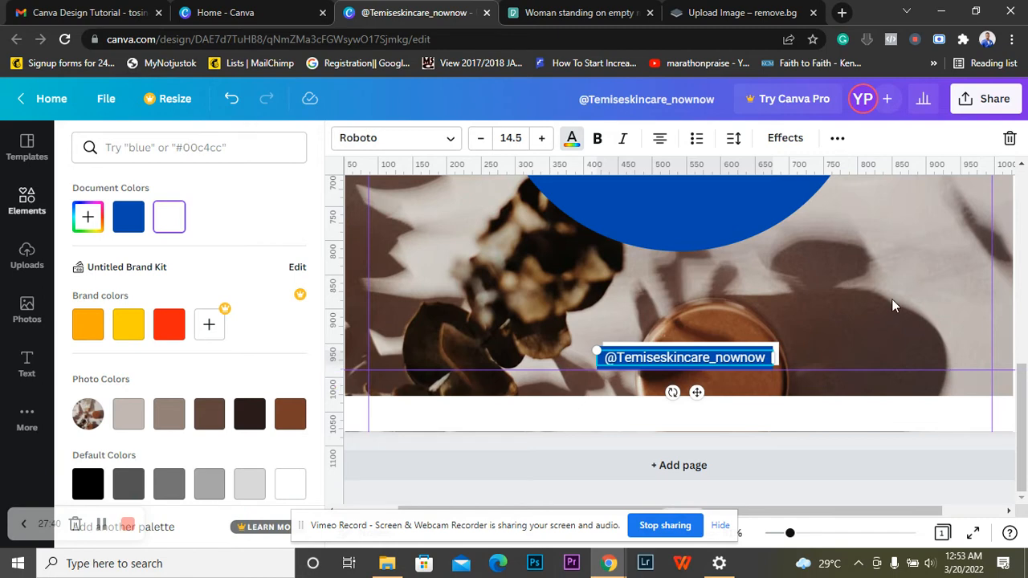
- Add a circle outline shape to the design and fit it as a ring around the blue circle
{"action": "left_click", "coordinate": [791, 534]}
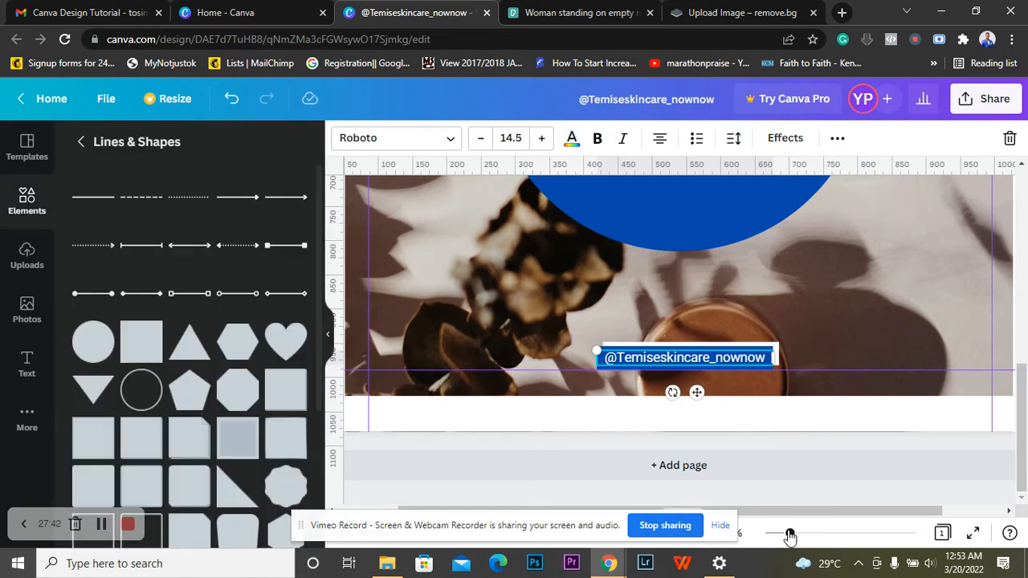
{"action": "left_click_drag", "start_coordinate": [777, 539], "coordinate": [776, 538]}
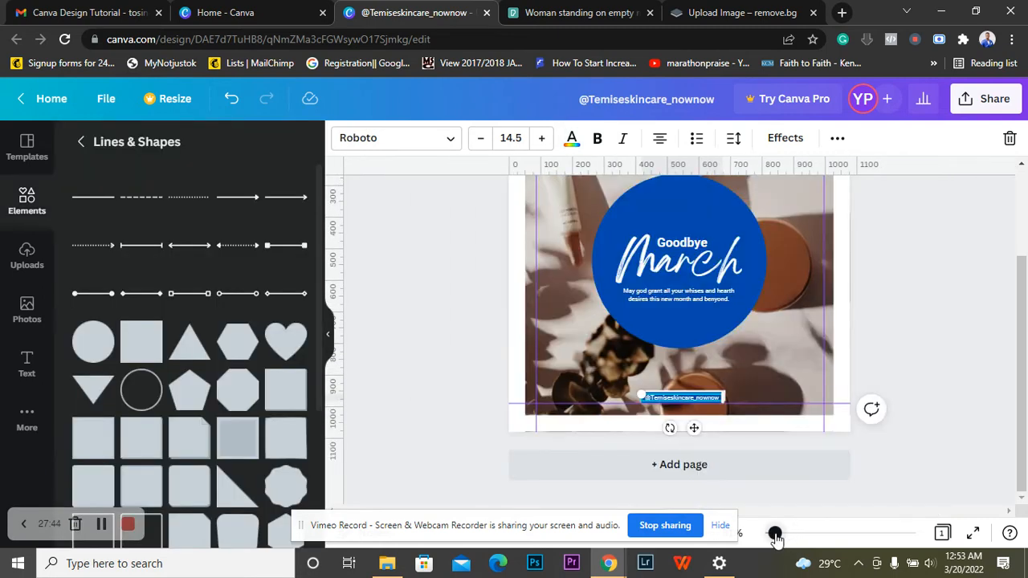
{"action": "left_click", "coordinate": [921, 257]}
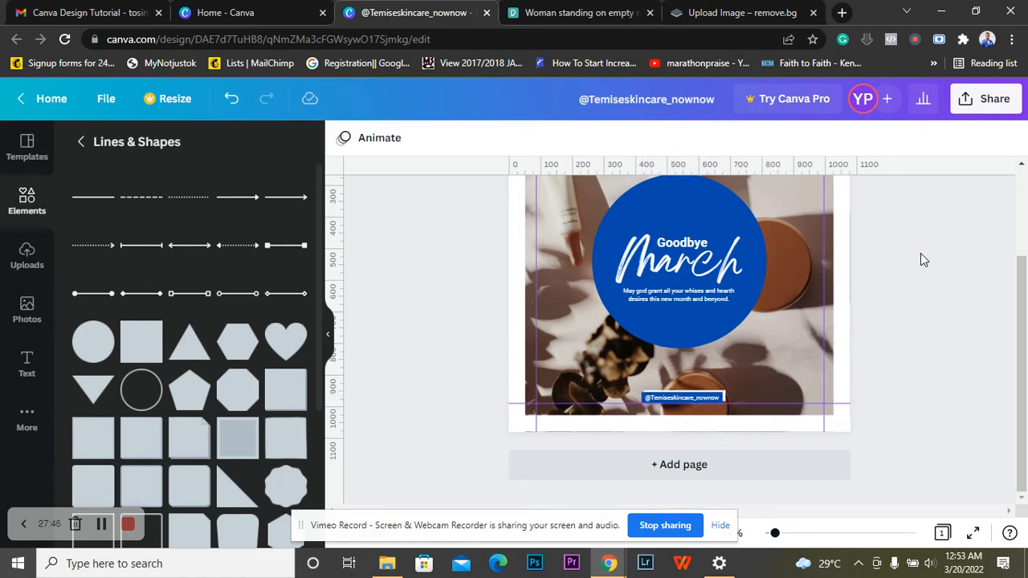
{"action": "scroll", "coordinate": [921, 257], "scroll_direction": "up", "scroll_amount": 2}
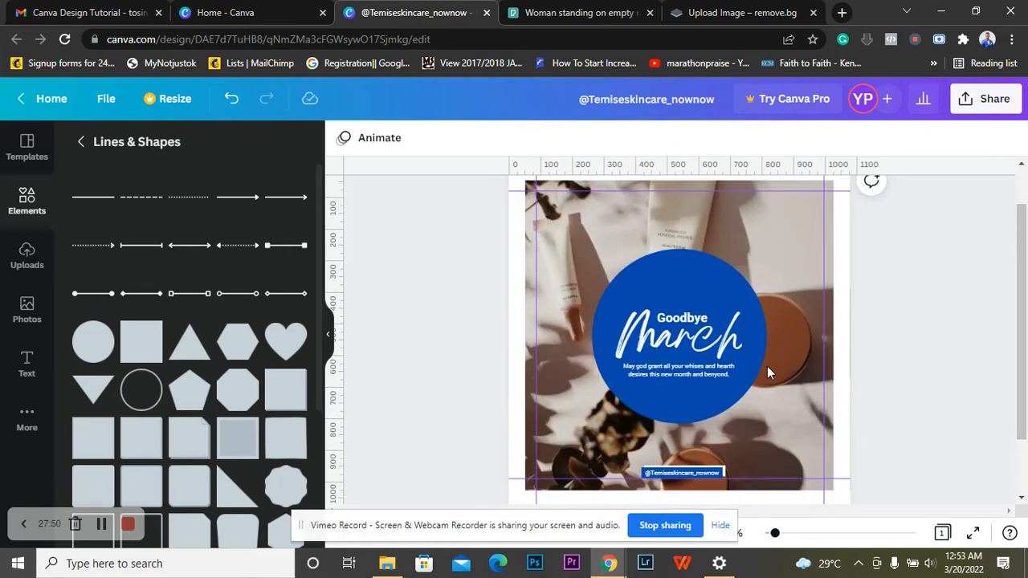
{"action": "left_click", "coordinate": [687, 319]}
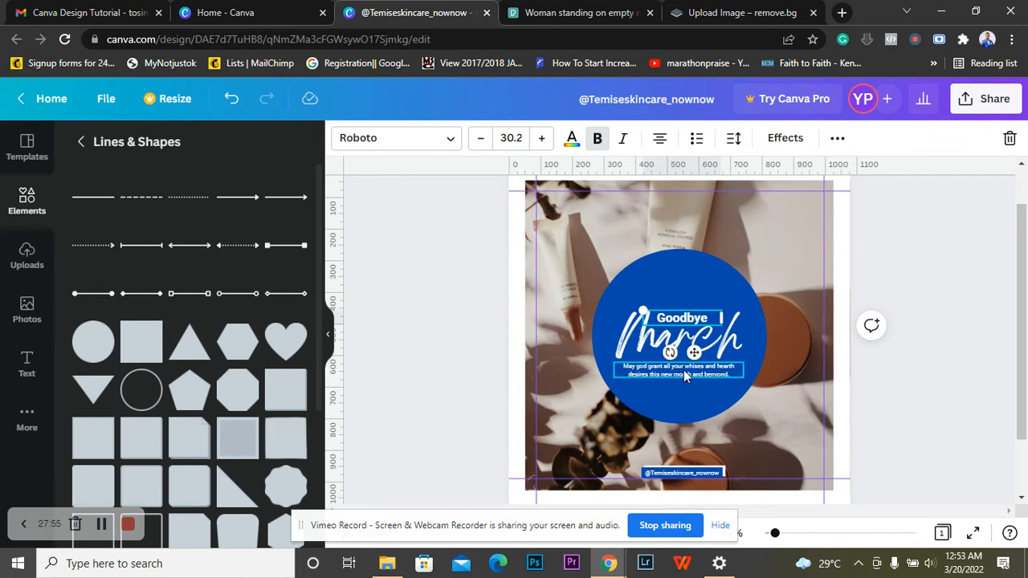
{"action": "left_click", "coordinate": [687, 273]}
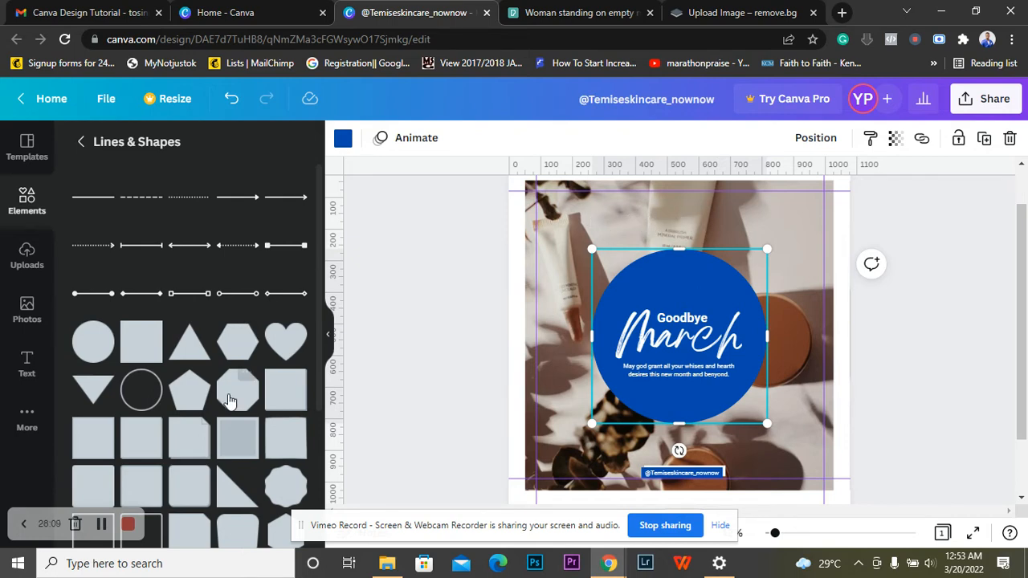
{"action": "left_click", "coordinate": [142, 396]}
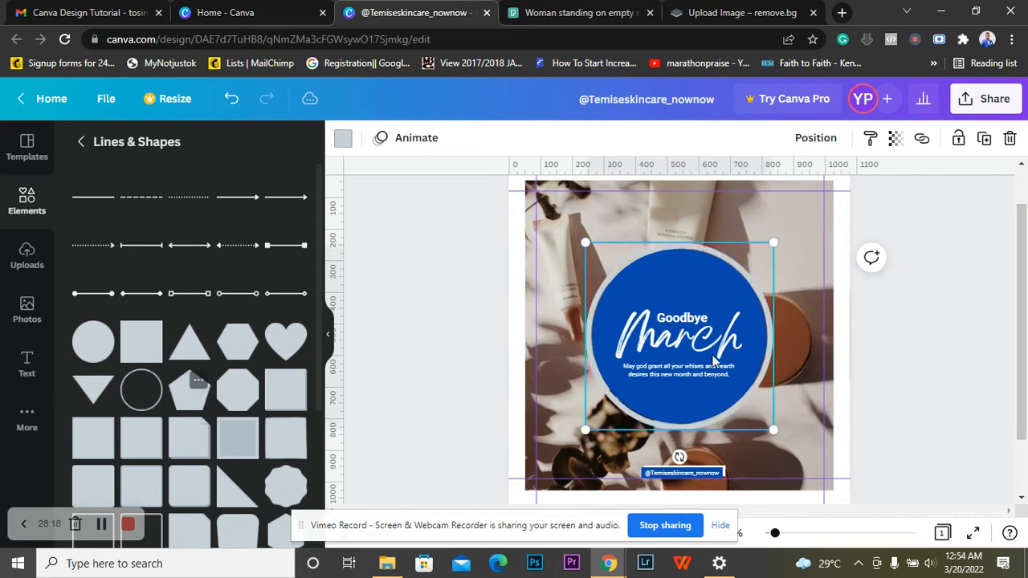
{"action": "left_click", "coordinate": [943, 358]}
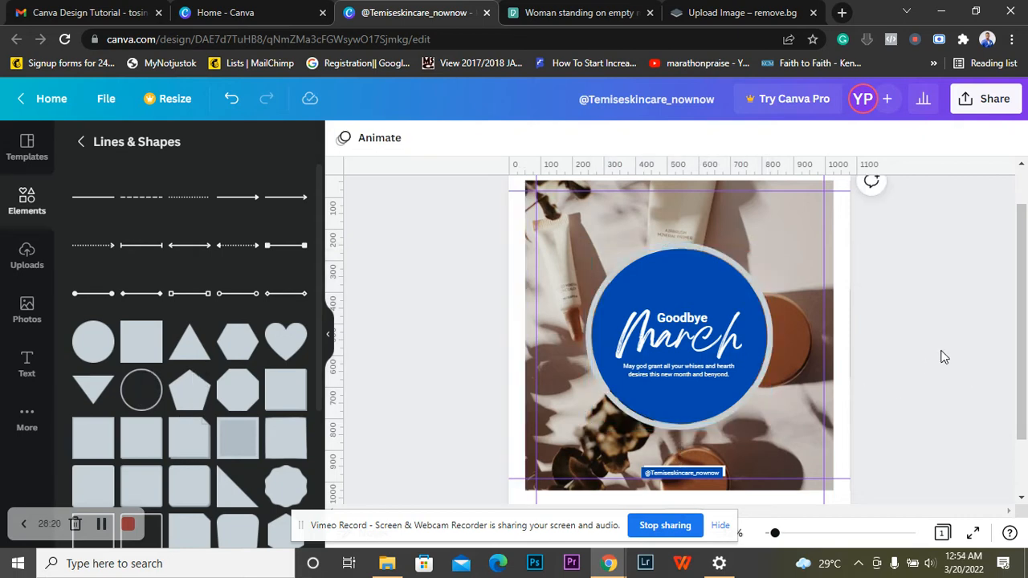
- Recolour the circle outline around the blue circle white
{"action": "left_click", "coordinate": [773, 333]}
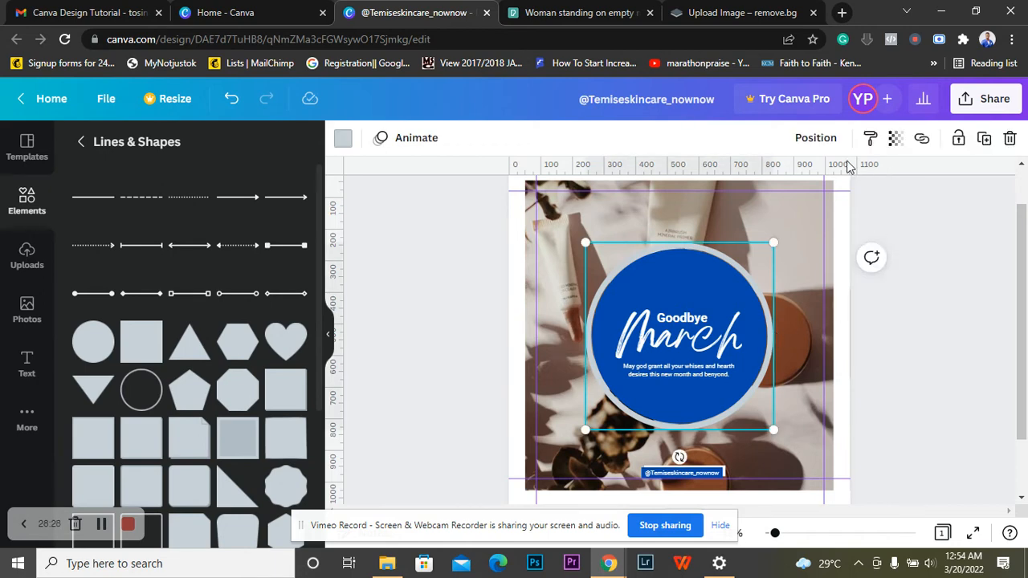
{"action": "left_click", "coordinate": [344, 140]}
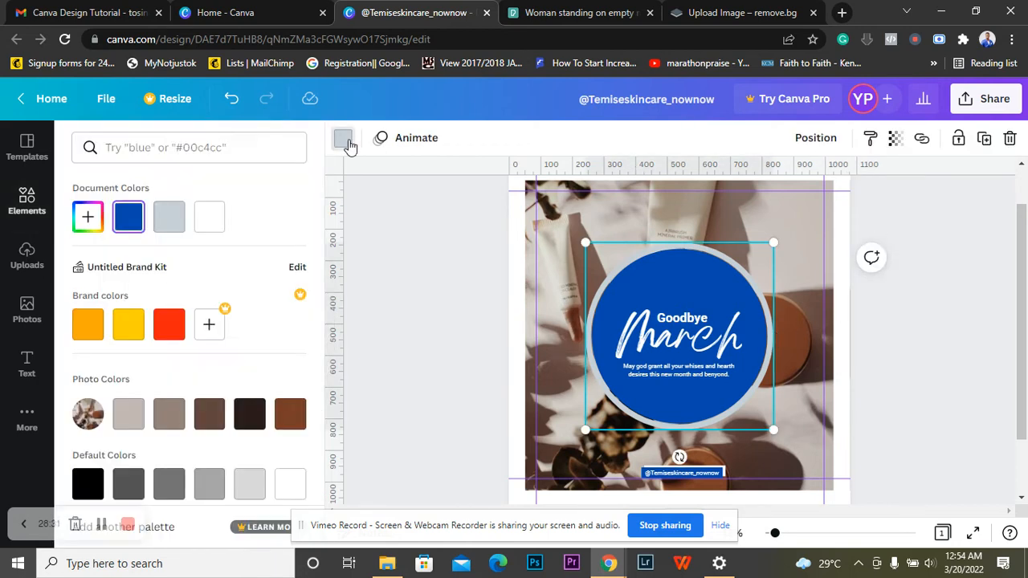
{"action": "left_click", "coordinate": [215, 224]}
{"action": "key", "text": "Escape"}
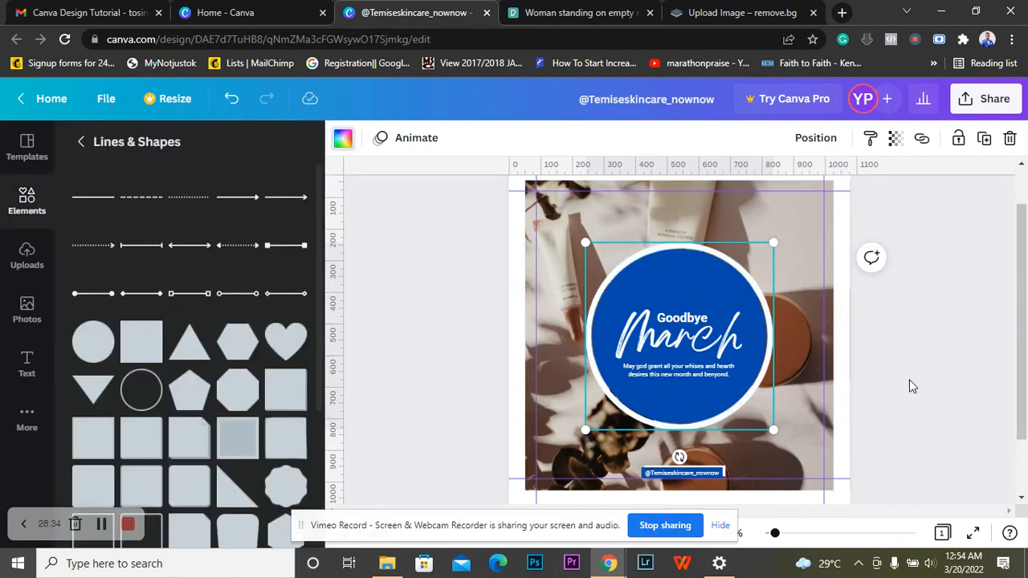
{"action": "key", "text": "Escape"}
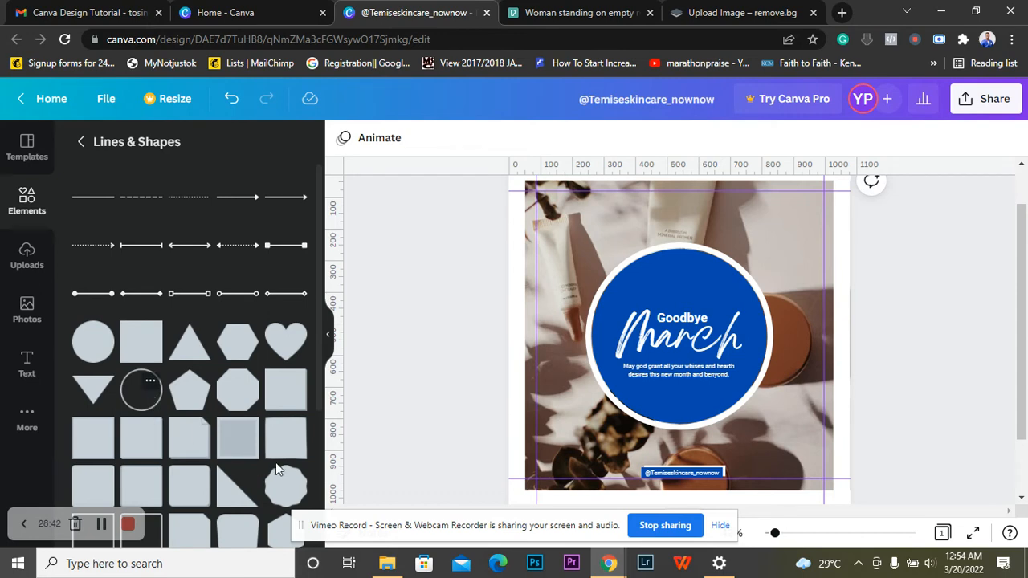
- Duplicate the "March" text inside the blue circle
{"action": "left_click", "coordinate": [689, 347]}
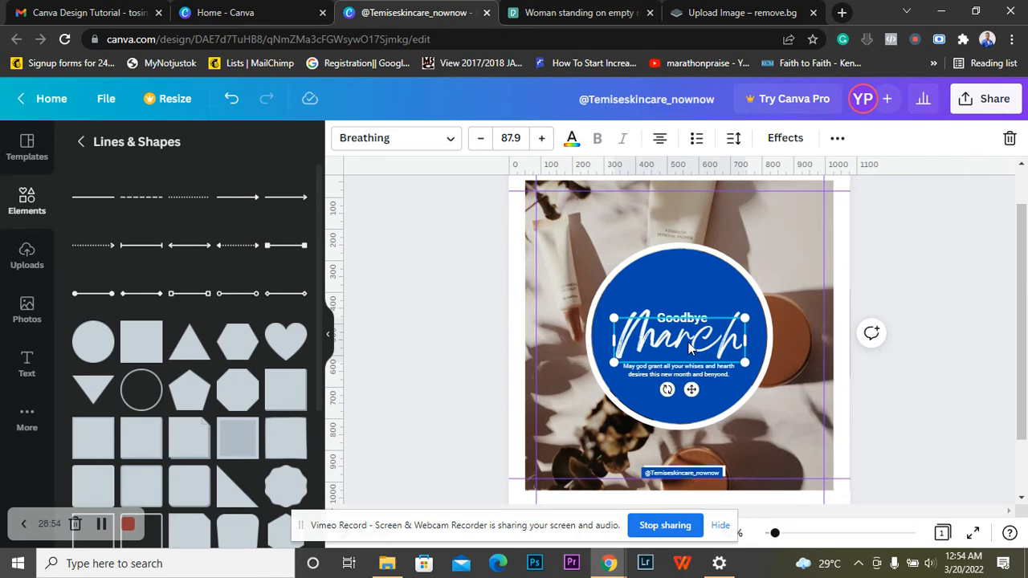
{"action": "key", "text": "ctrl+j"}
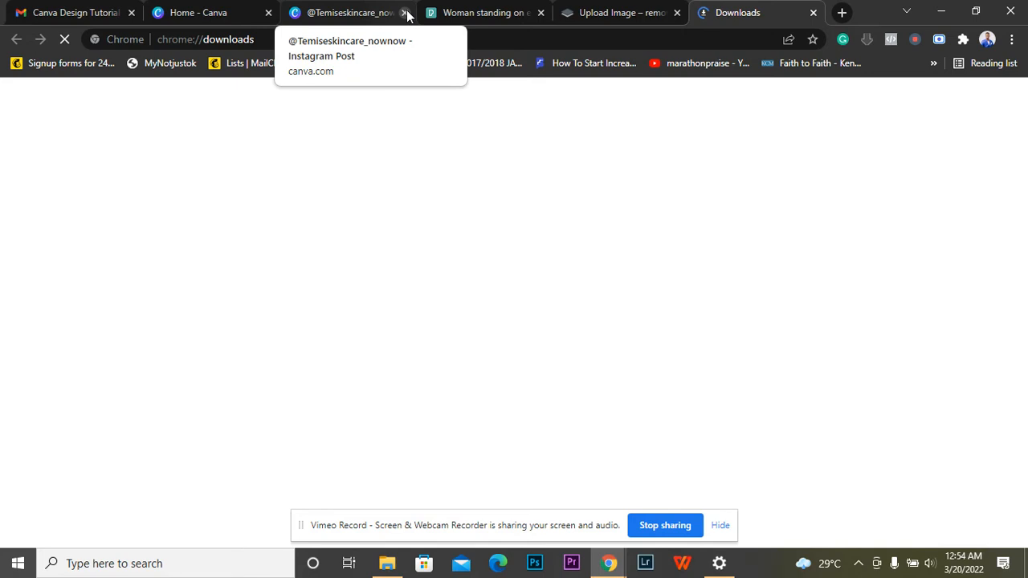
{"action": "left_click", "coordinate": [356, 13]}
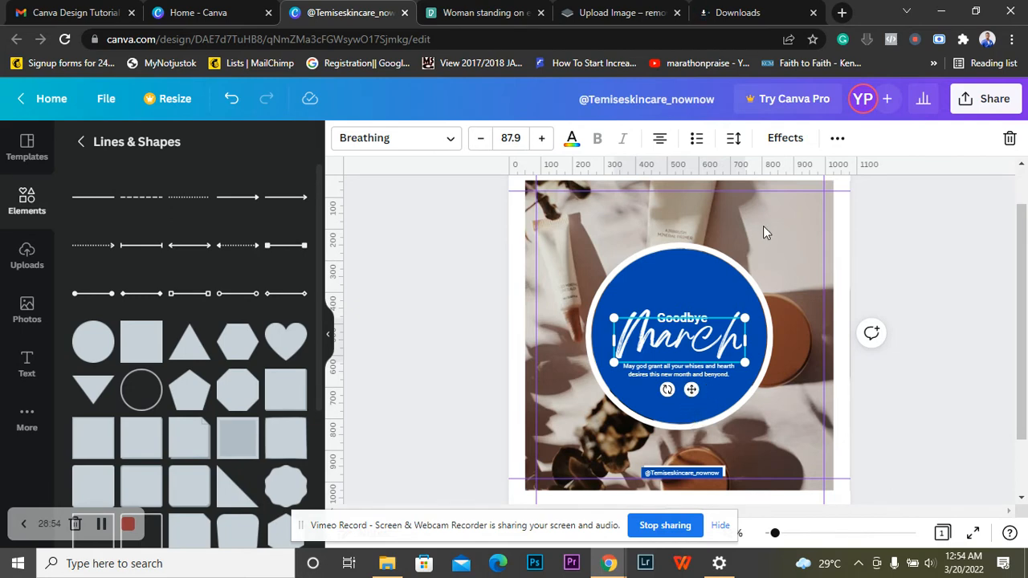
{"action": "key", "text": "ctrl+d"}
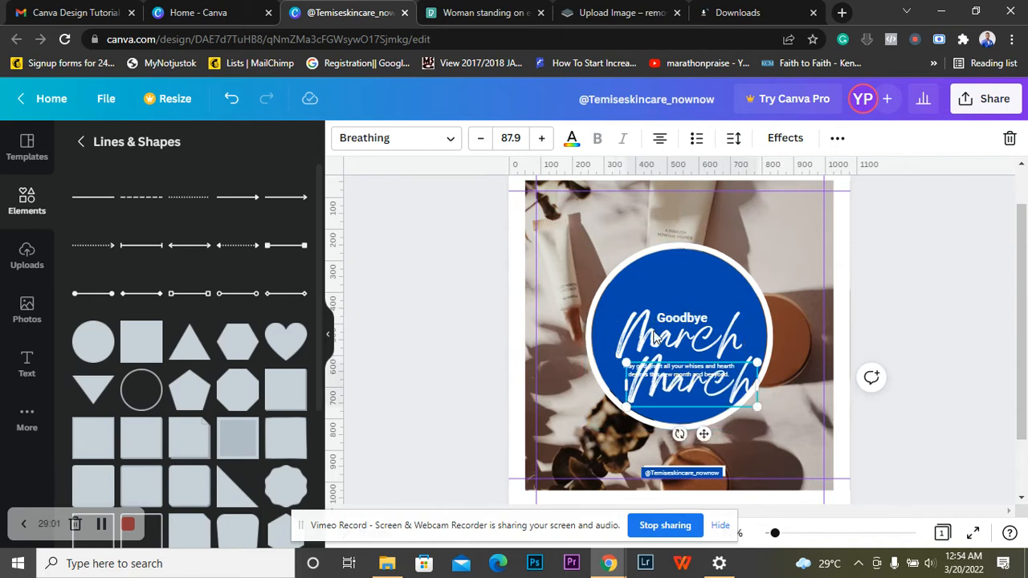
- Move the copied "March" text above the blue circle, near the top of the photo, and change its text to "T"
{"action": "left_click", "coordinate": [696, 348]}
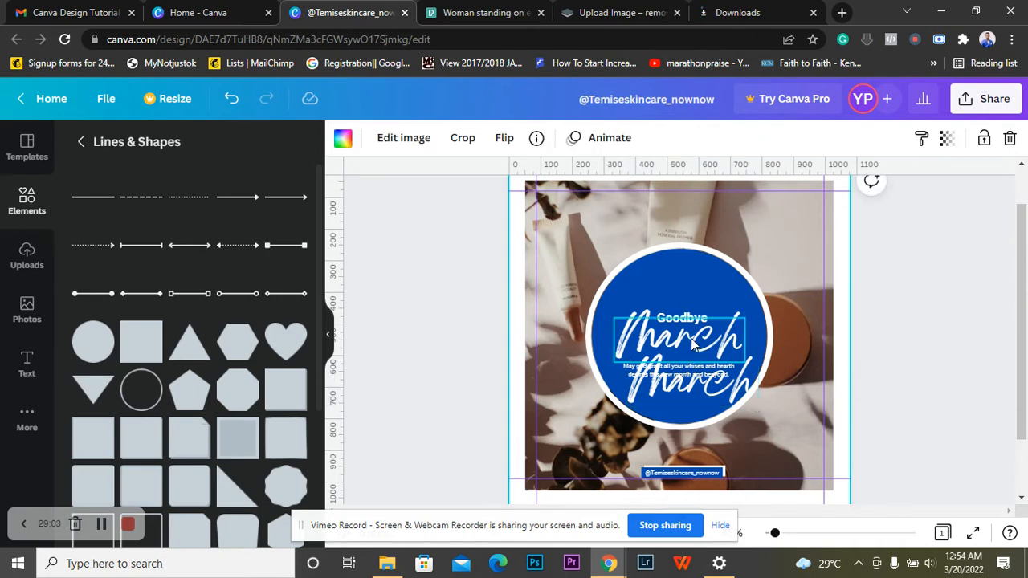
{"action": "left_click", "coordinate": [696, 345]}
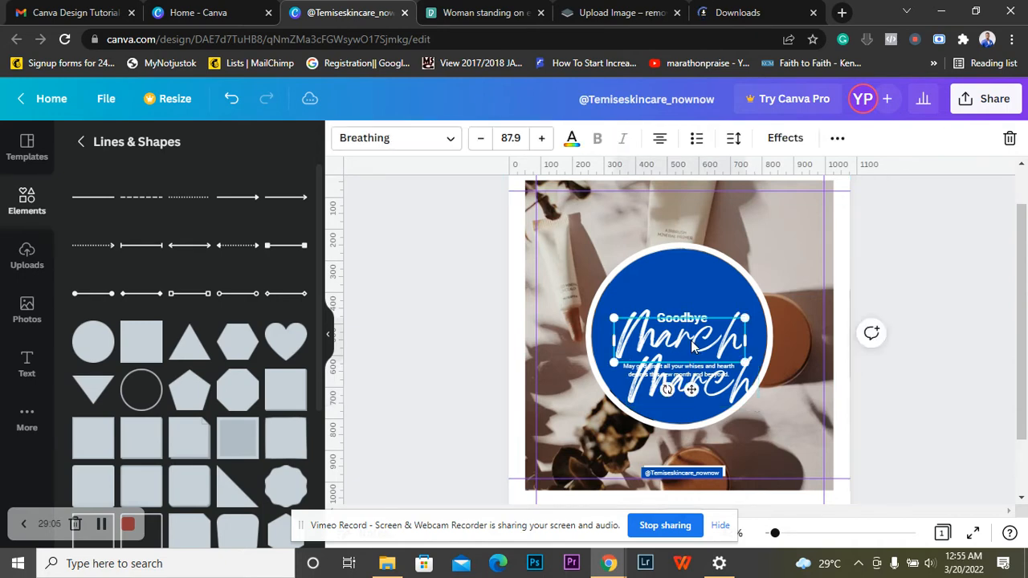
{"action": "left_click", "coordinate": [838, 141]}
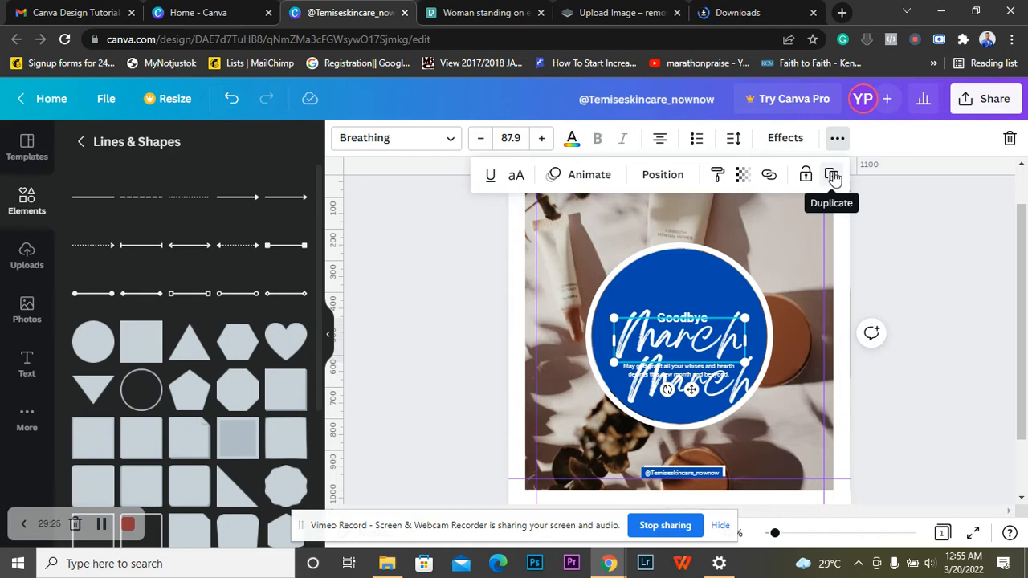
{"action": "left_click", "coordinate": [901, 371]}
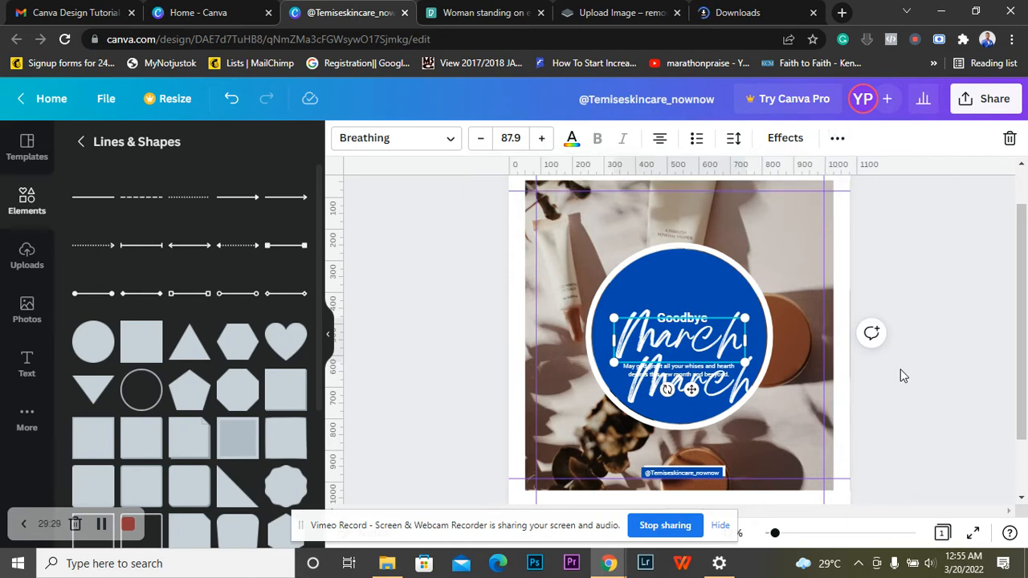
{"action": "left_click", "coordinate": [737, 399]}
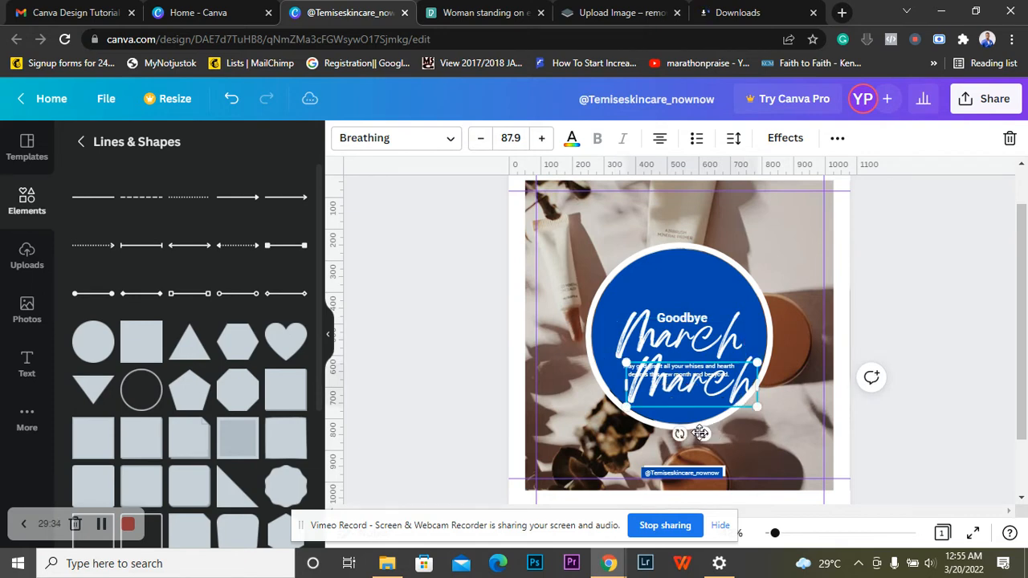
{"action": "left_click_drag", "start_coordinate": [698, 370], "coordinate": [684, 249]}
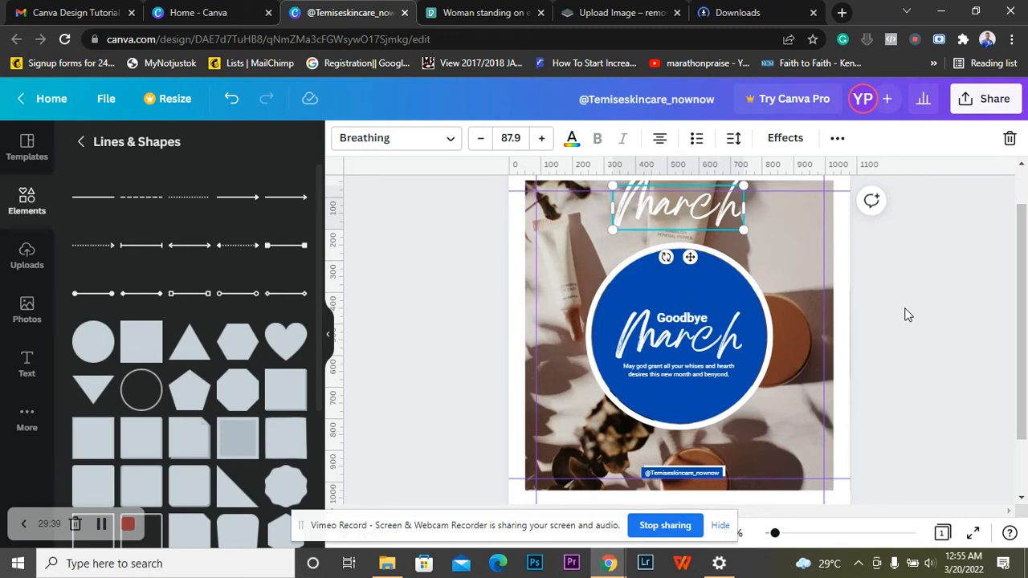
{"action": "left_click", "coordinate": [946, 278]}
{"action": "scroll", "coordinate": [984, 279], "scroll_direction": "up", "scroll_amount": 1}
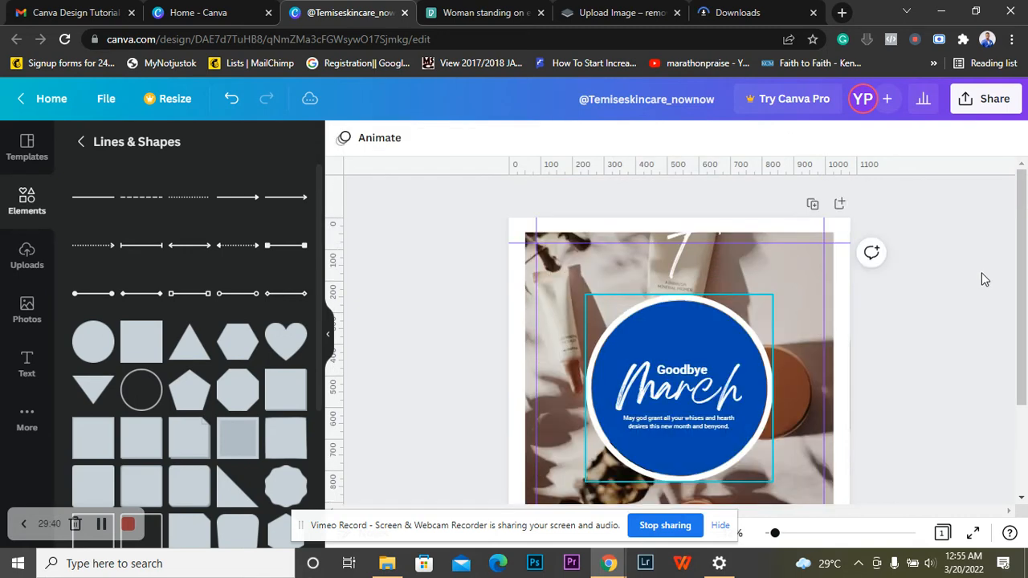
- Duplicate the "T" text above the blue circle
{"action": "left_click", "coordinate": [682, 254]}
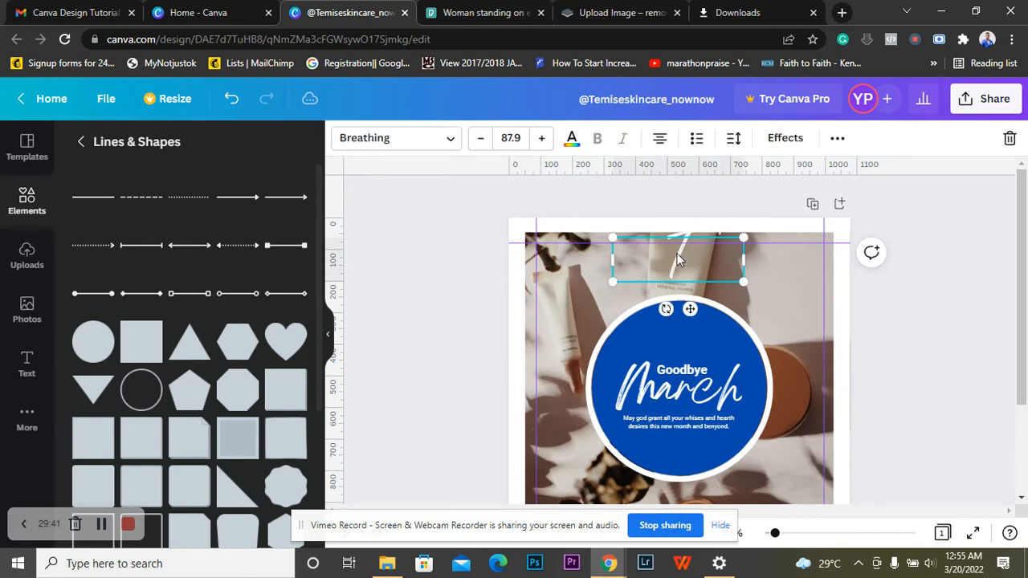
{"action": "key", "text": "ctrl+d"}
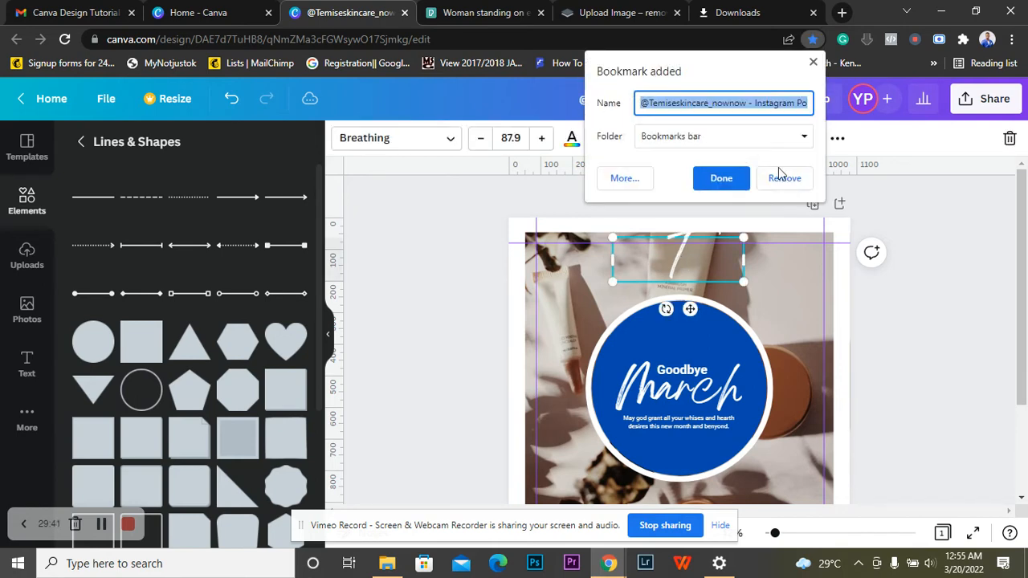
{"action": "left_click", "coordinate": [811, 70]}
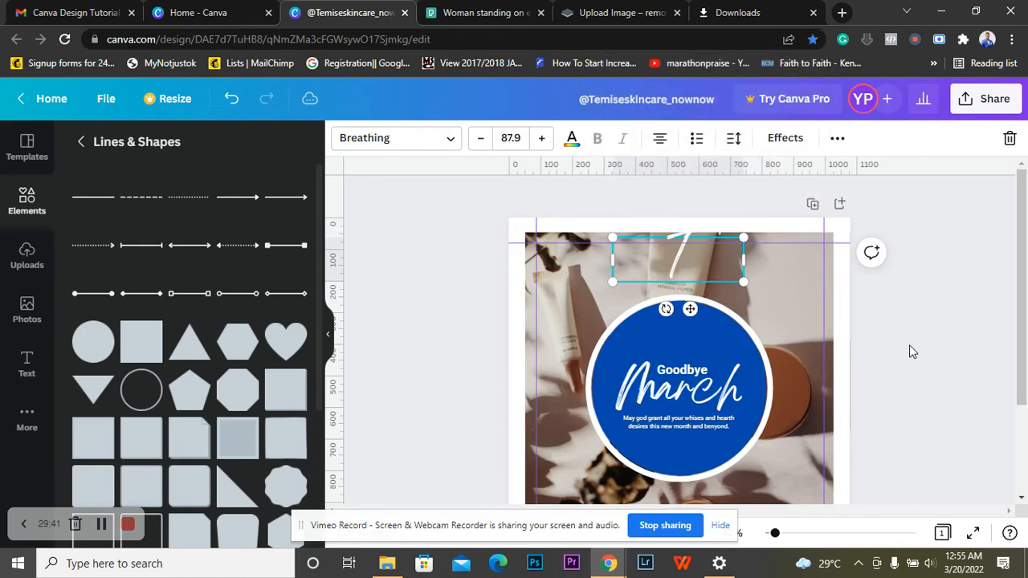
{"action": "left_click", "coordinate": [848, 315]}
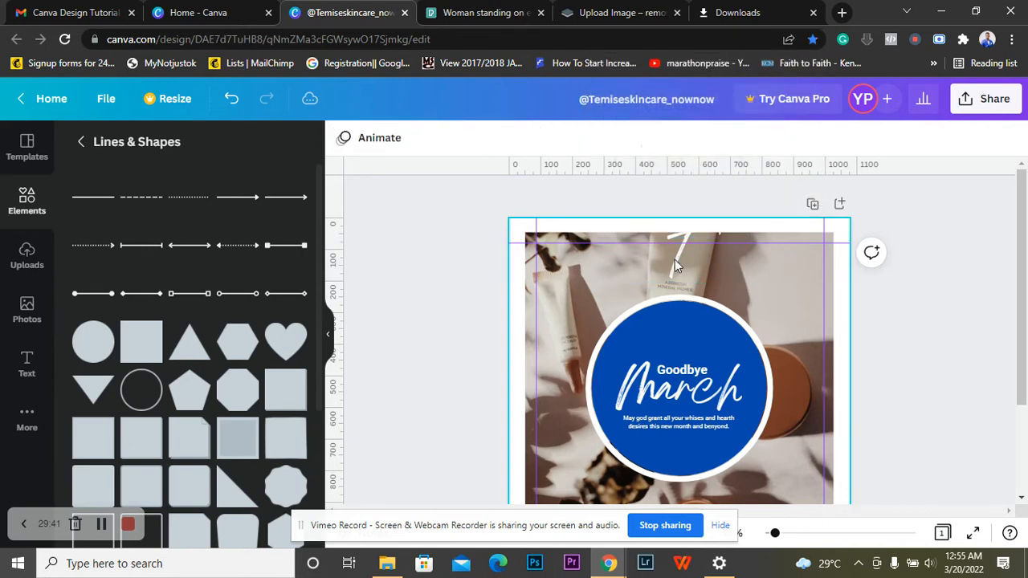
{"action": "left_click", "coordinate": [681, 252]}
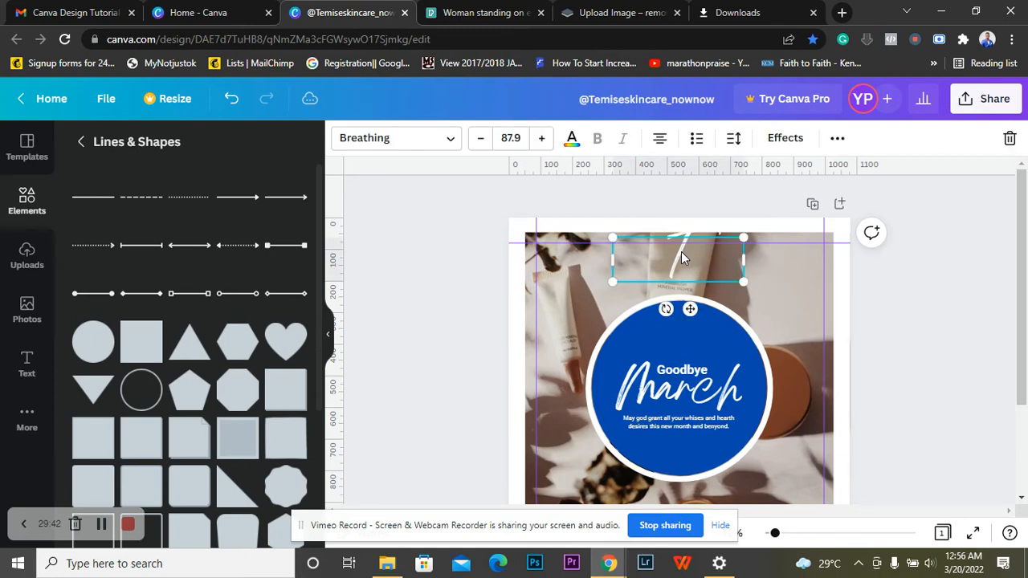
{"action": "left_click", "coordinate": [838, 141]}
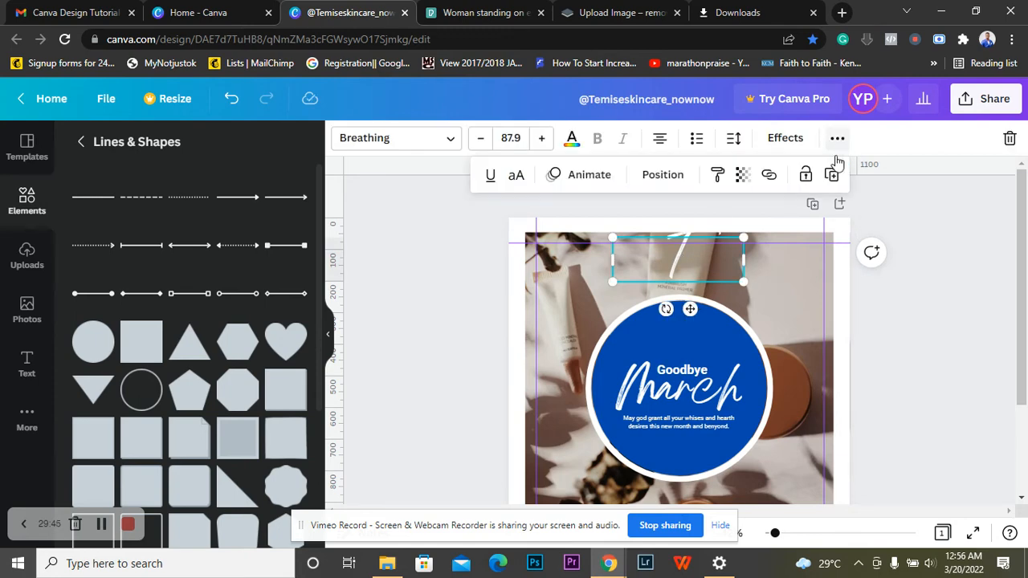
{"action": "left_click", "coordinate": [831, 176]}
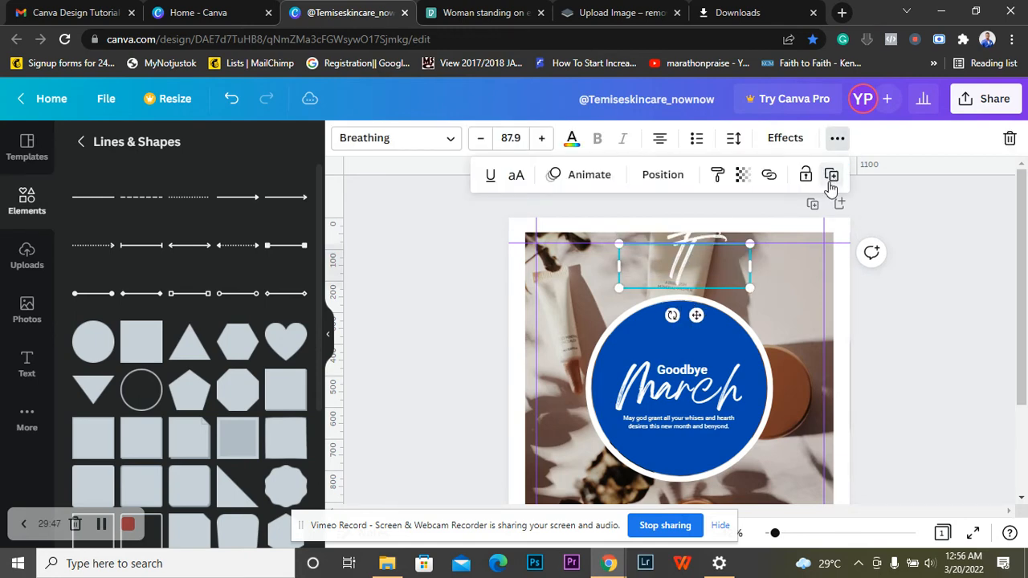
- Change the text of the duplicated "T" to "S"
{"action": "left_click", "coordinate": [688, 261]}
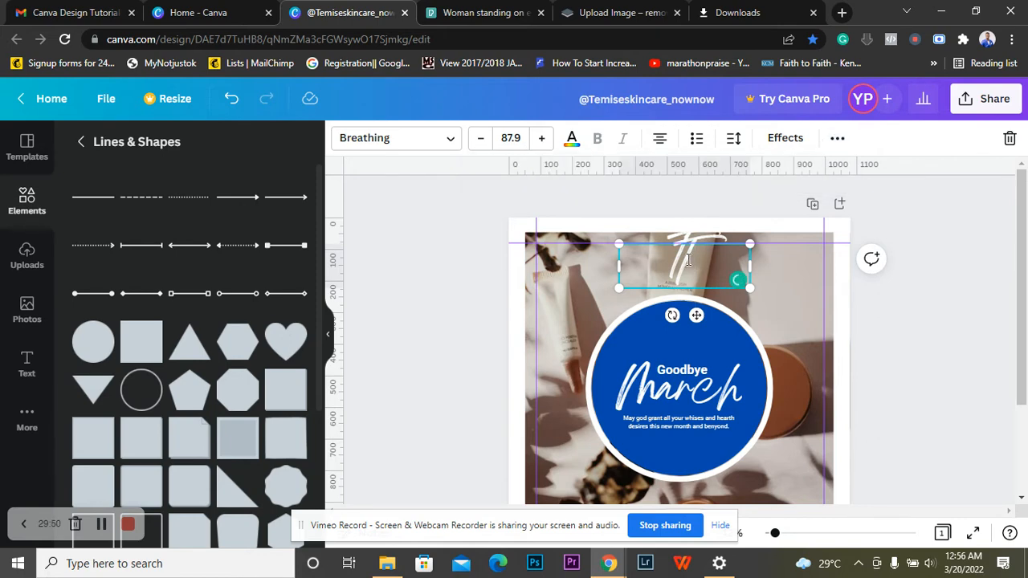
{"action": "key", "text": "BackSpace"}
{"action": "type", "text": "S"}
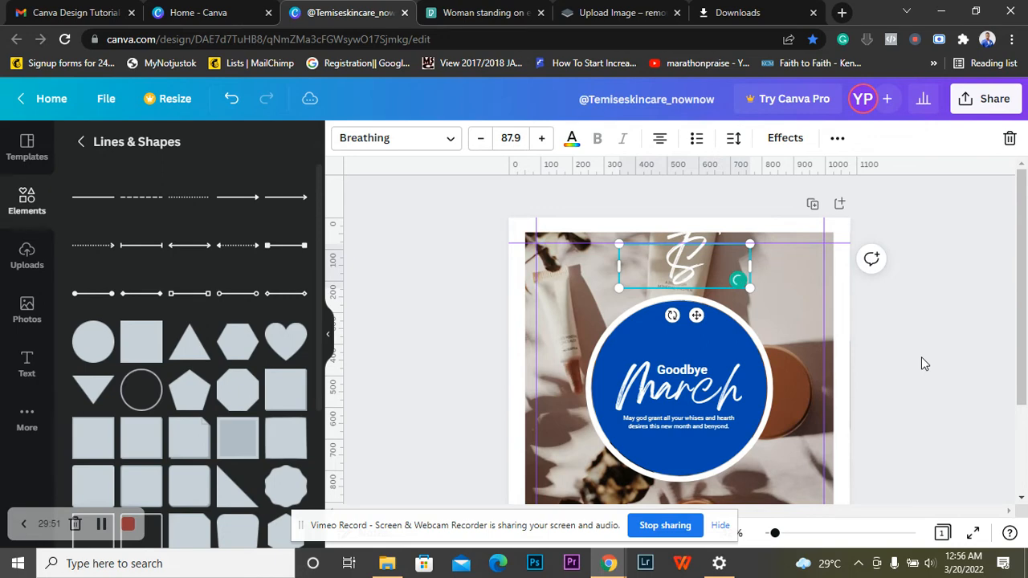
{"action": "left_click", "coordinate": [884, 338]}
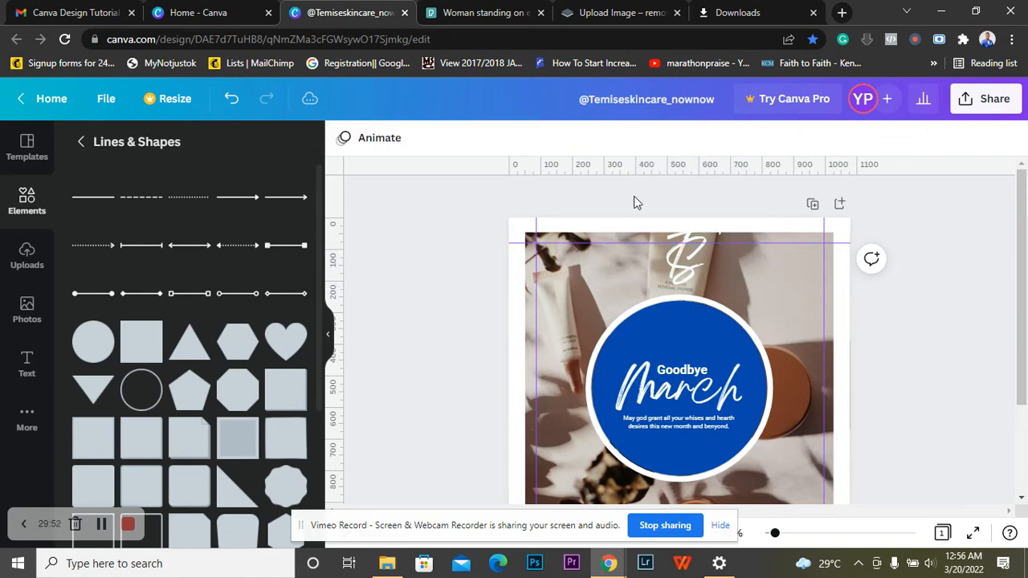
- Move the horizontal guide that crosses the "T" and "S" letters off the page
{"action": "left_click", "coordinate": [676, 245]}
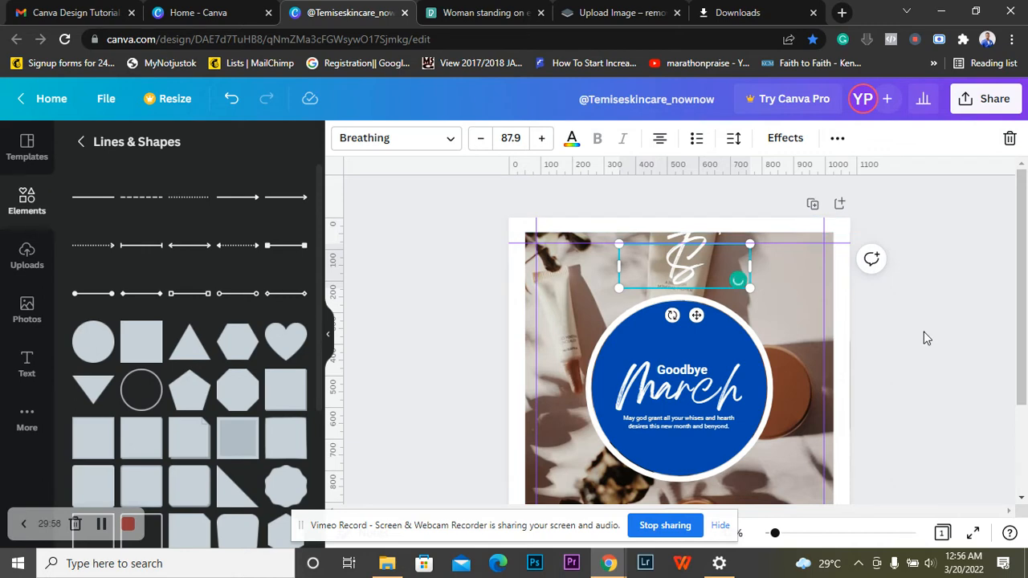
{"action": "left_click", "coordinate": [762, 308]}
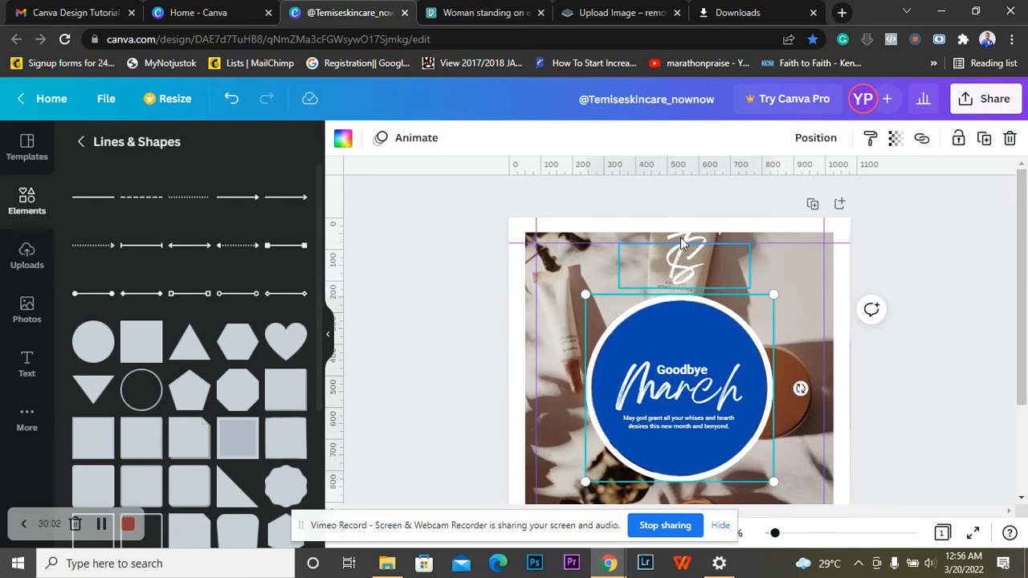
{"action": "left_click_drag", "start_coordinate": [681, 241], "coordinate": [672, 201]}
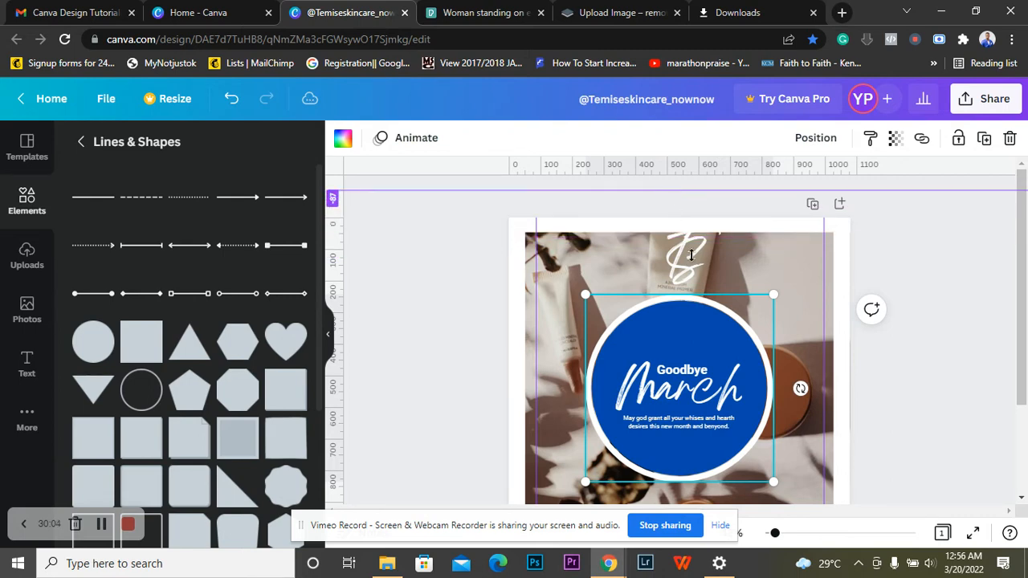
- Group the overlapping "T" and "S" letters above the blue circle
{"action": "left_click", "coordinate": [617, 246]}
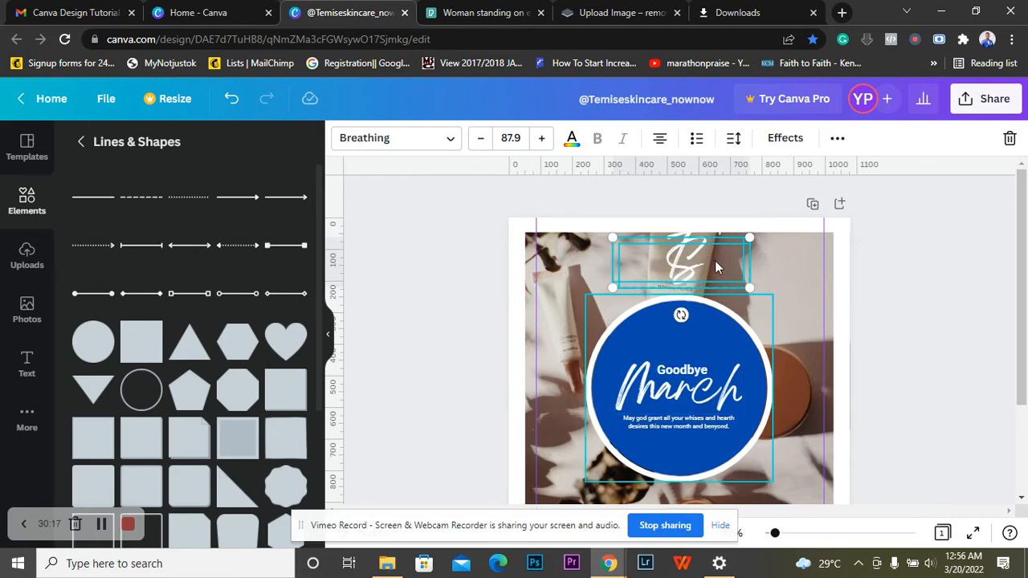
{"action": "left_click", "coordinate": [837, 141]}
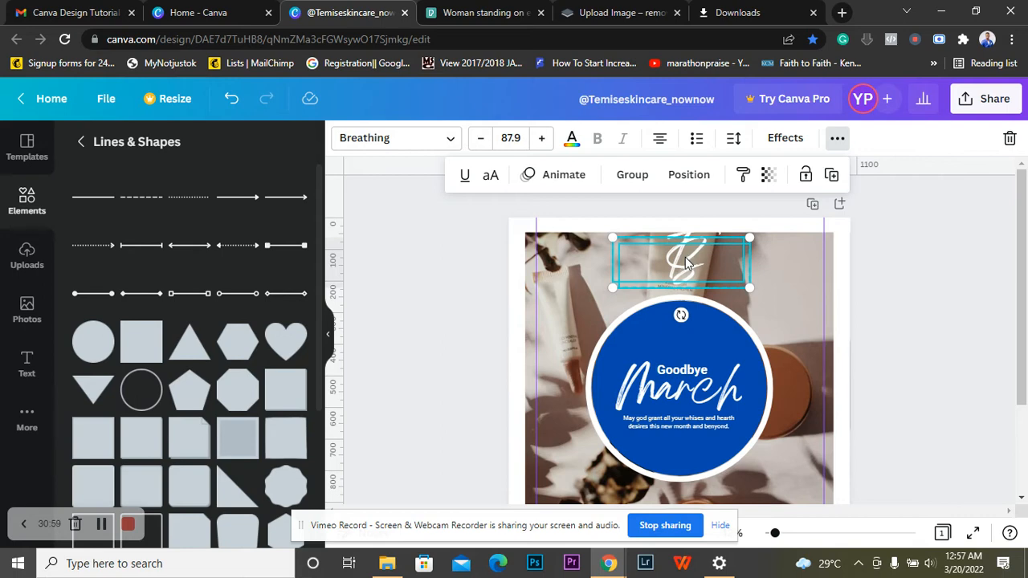
{"action": "left_click", "coordinate": [632, 176]}
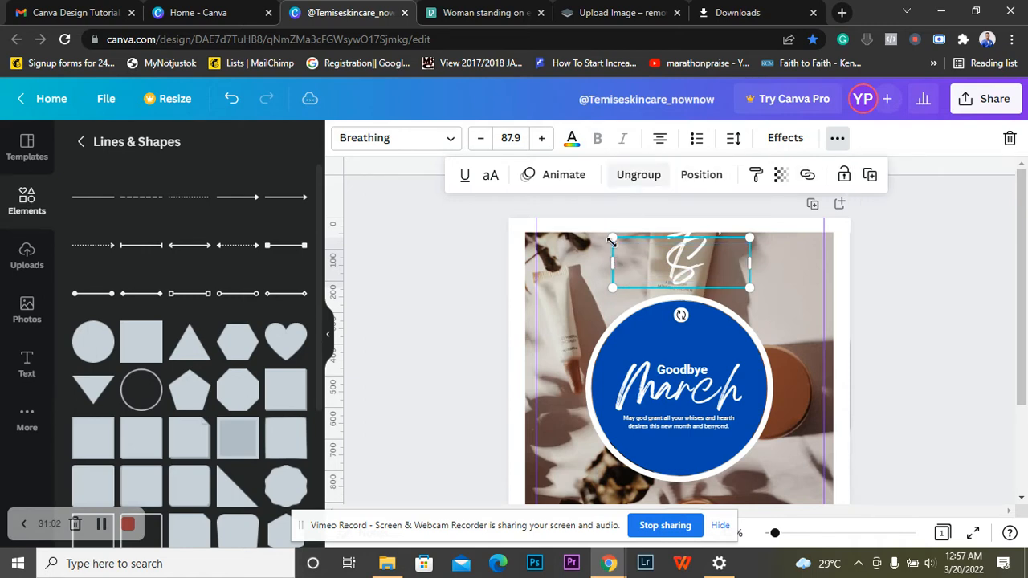
- Narrow the grouped "T" and "S" box to fit the letters and shrink it to a font size of 39.1
{"action": "left_click_drag", "start_coordinate": [612, 237], "coordinate": [673, 268]}
{"action": "left_click_drag", "start_coordinate": [759, 281], "coordinate": [704, 270]}
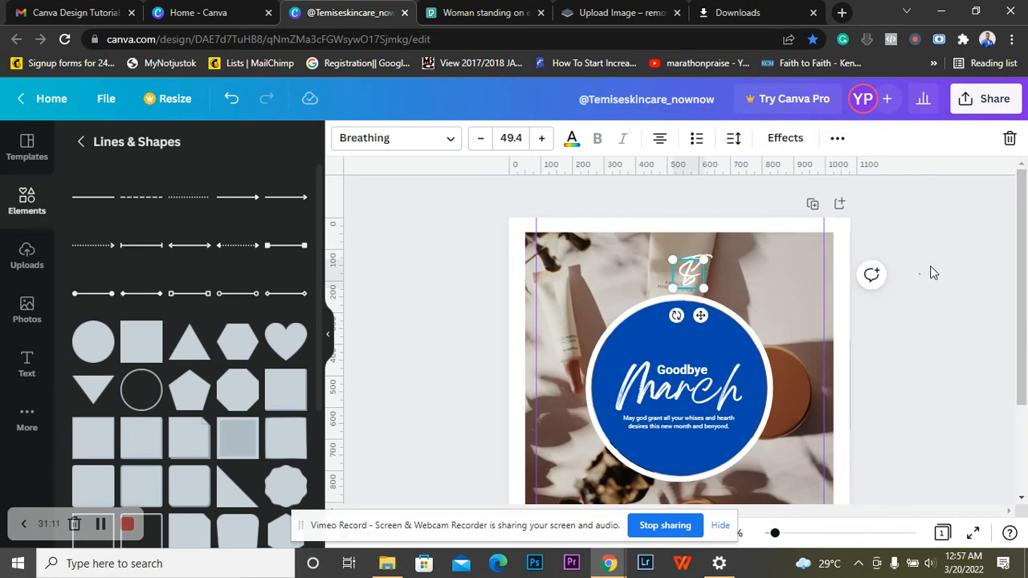
{"action": "left_click", "coordinate": [942, 237]}
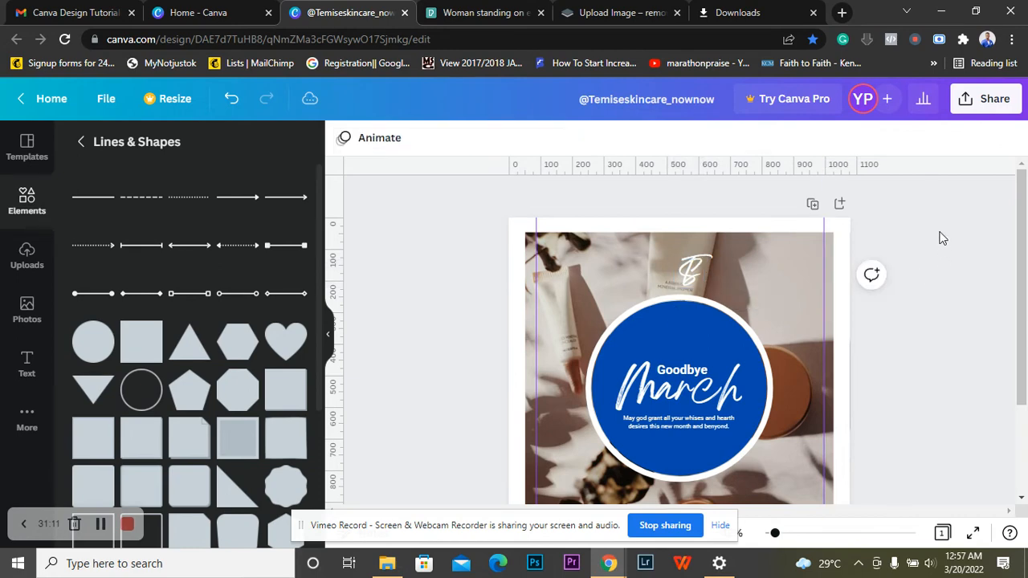
{"action": "left_click", "coordinate": [701, 289]}
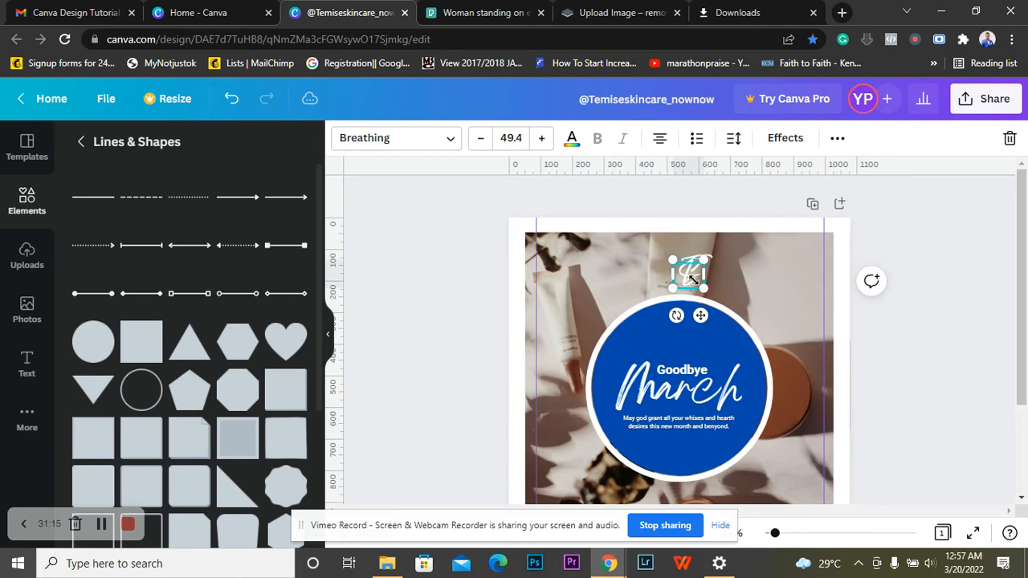
{"action": "left_click_drag", "start_coordinate": [692, 279], "coordinate": [686, 273]}
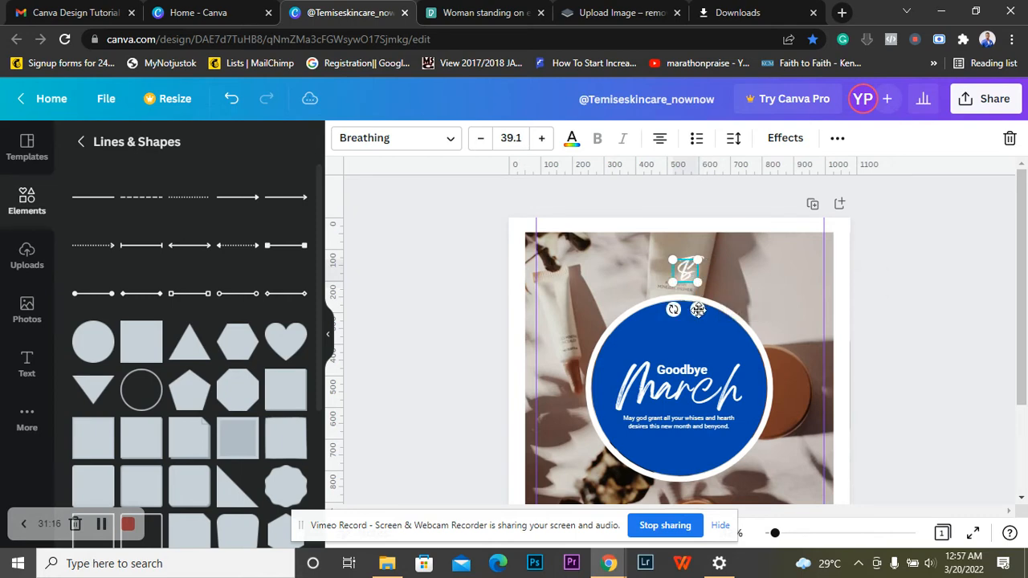
- Move the grouped "T" and "S" logo to the upper-right corner of the photo
{"action": "left_click_drag", "start_coordinate": [698, 309], "coordinate": [805, 301]}
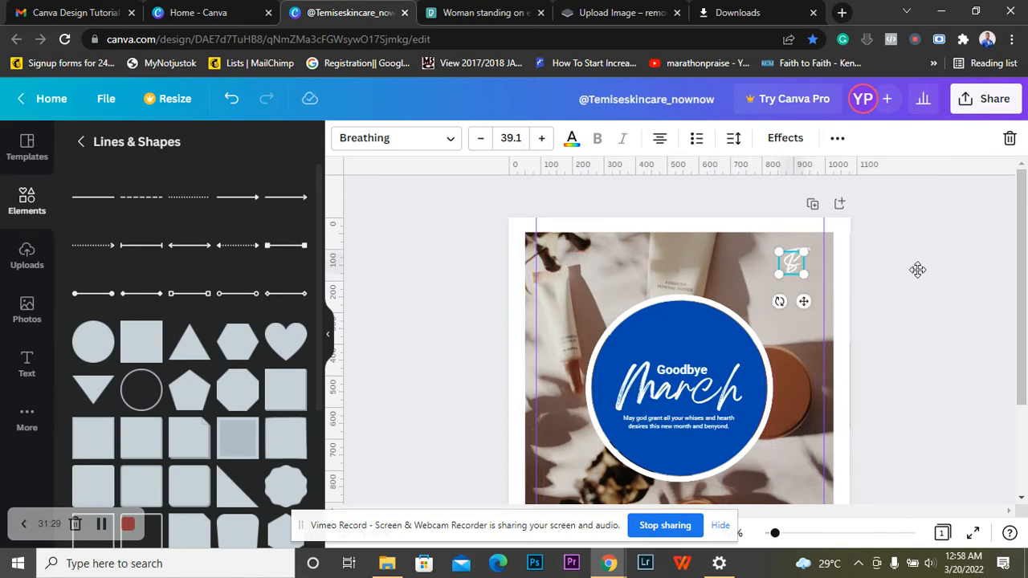
{"action": "left_click", "coordinate": [951, 271]}
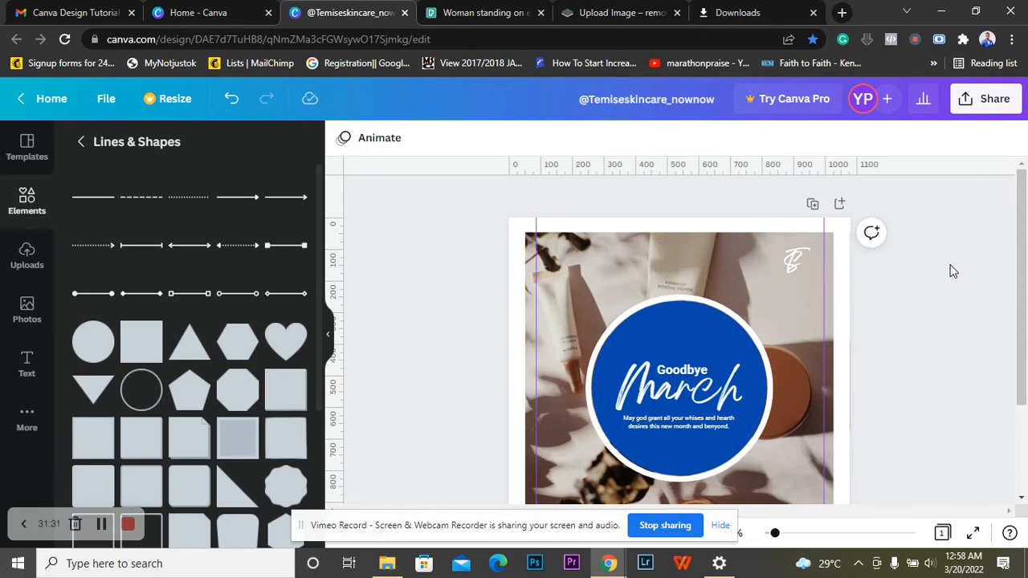
{"action": "scroll", "coordinate": [910, 308], "scroll_direction": "down", "scroll_amount": 3}
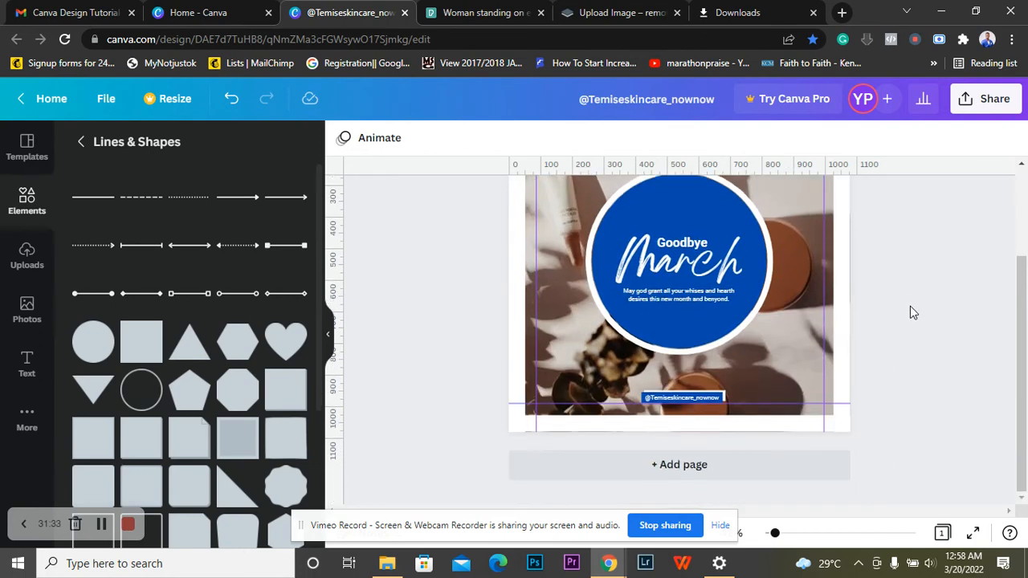
{"action": "scroll", "coordinate": [910, 306], "scroll_direction": "up", "scroll_amount": 3}
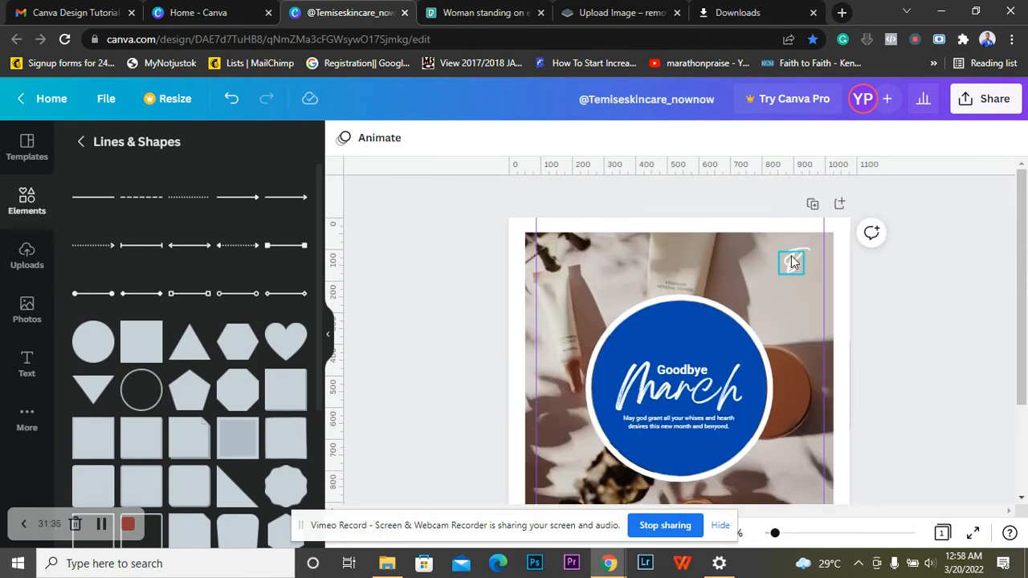
- Recolor the "S" of the logo with the document's blue
{"action": "left_click", "coordinate": [791, 261]}
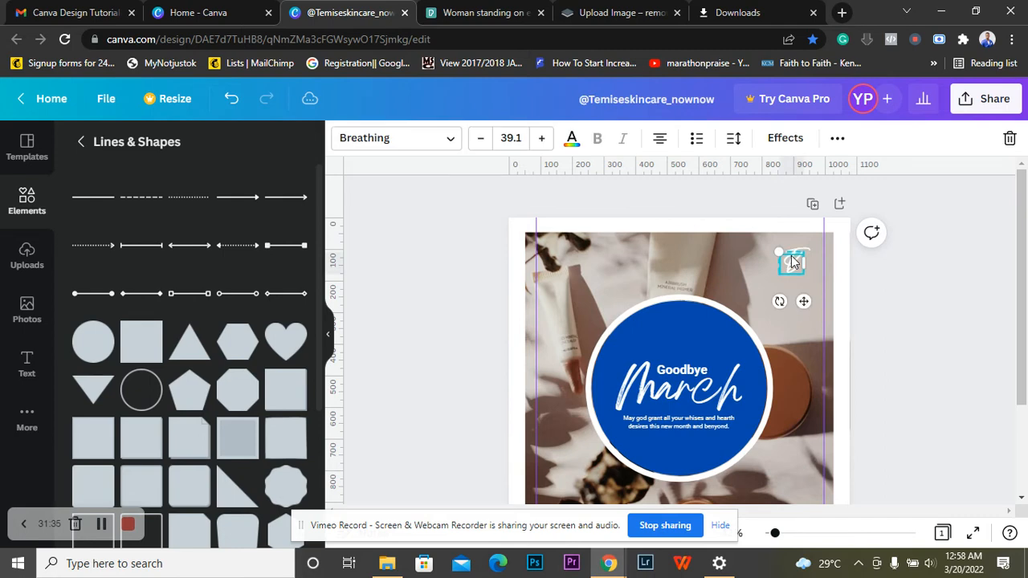
{"action": "left_click", "coordinate": [573, 139]}
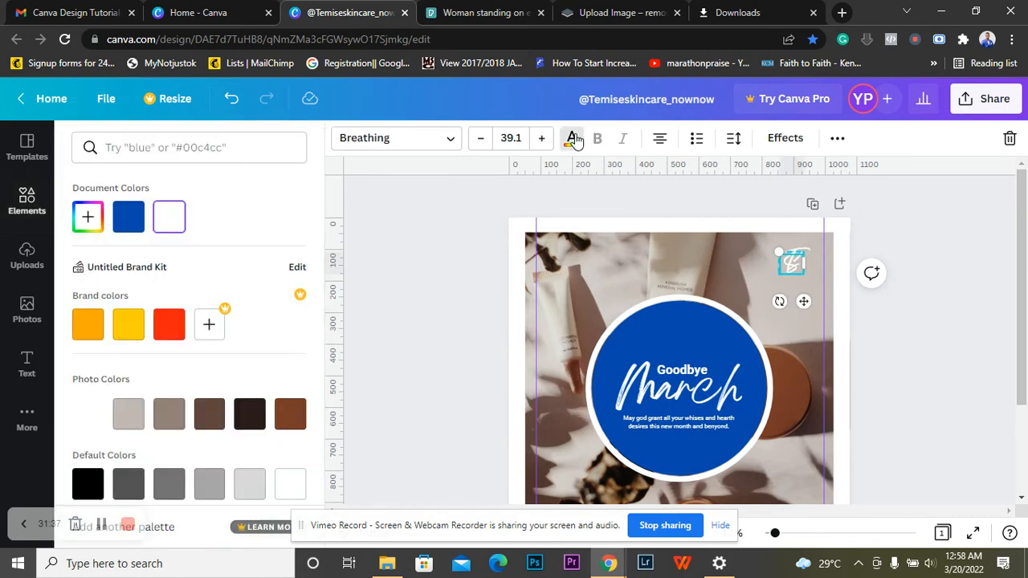
{"action": "left_click", "coordinate": [128, 222]}
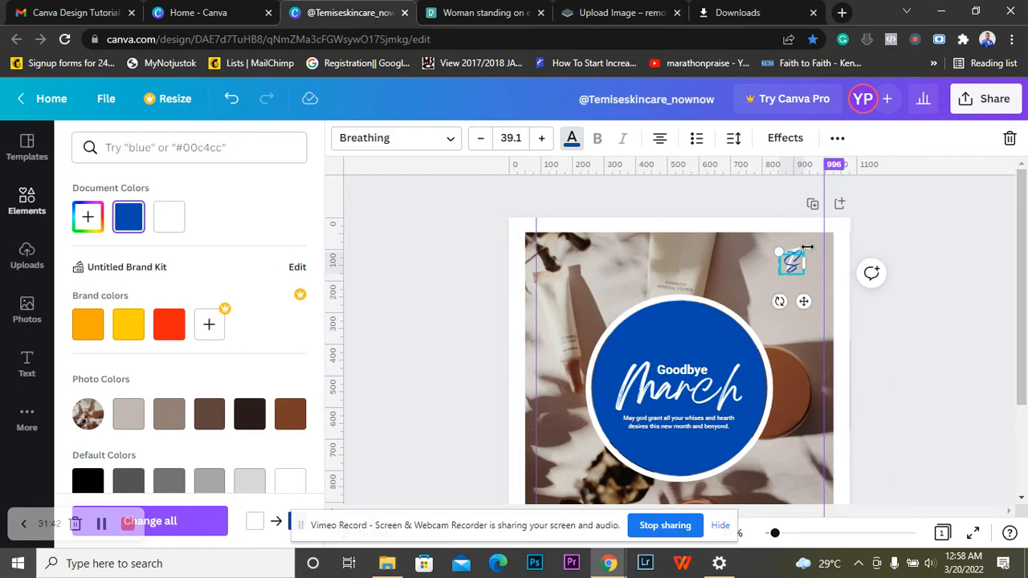
{"action": "left_click", "coordinate": [955, 231]}
{"action": "left_click", "coordinate": [927, 228]}
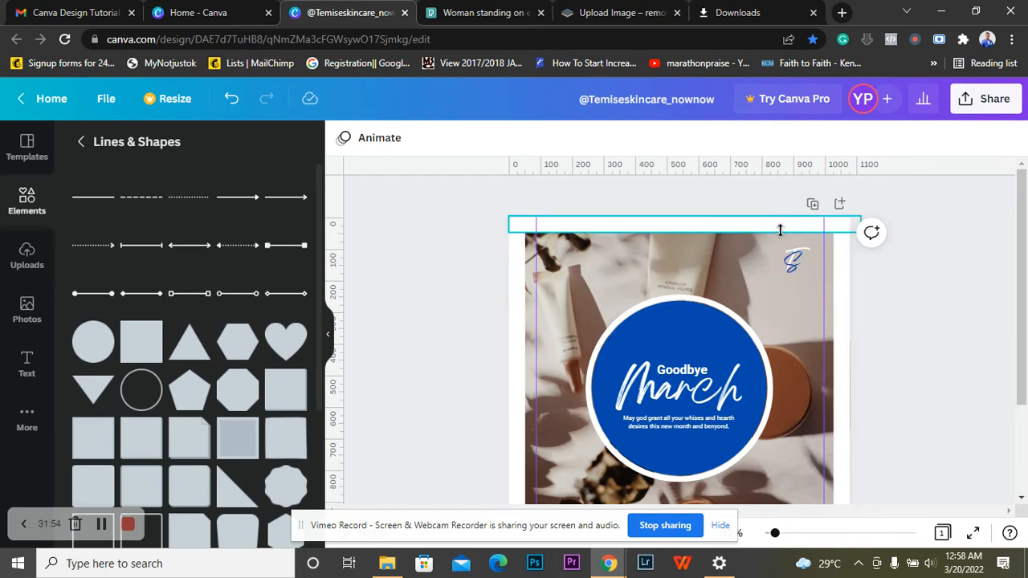
- Delete the four white border bars along the top, right, left and bottom edges of the design
{"action": "left_click", "coordinate": [779, 228]}
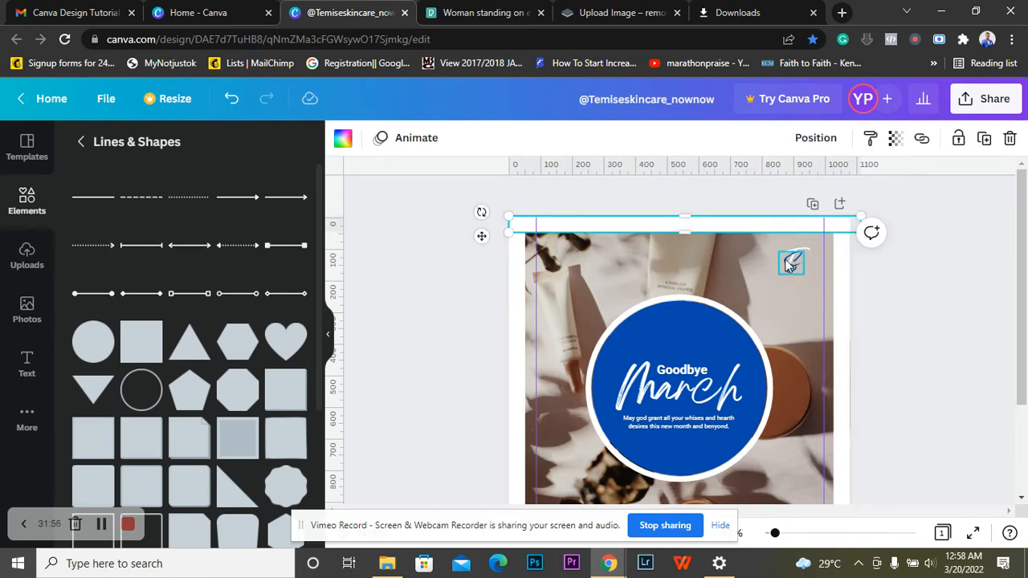
{"action": "key", "text": "Delete"}
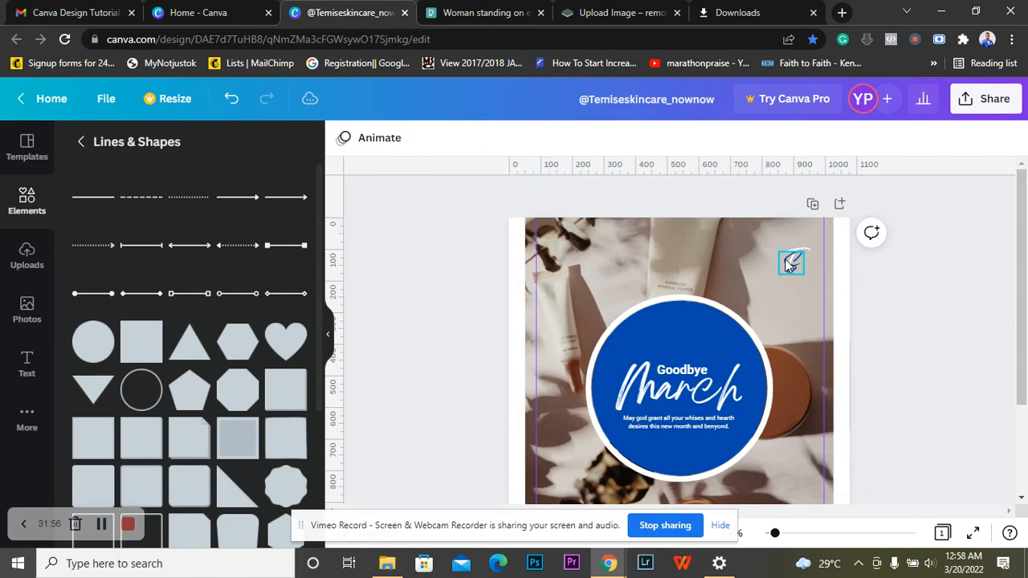
{"action": "left_click", "coordinate": [834, 335]}
{"action": "key", "text": "Delete"}
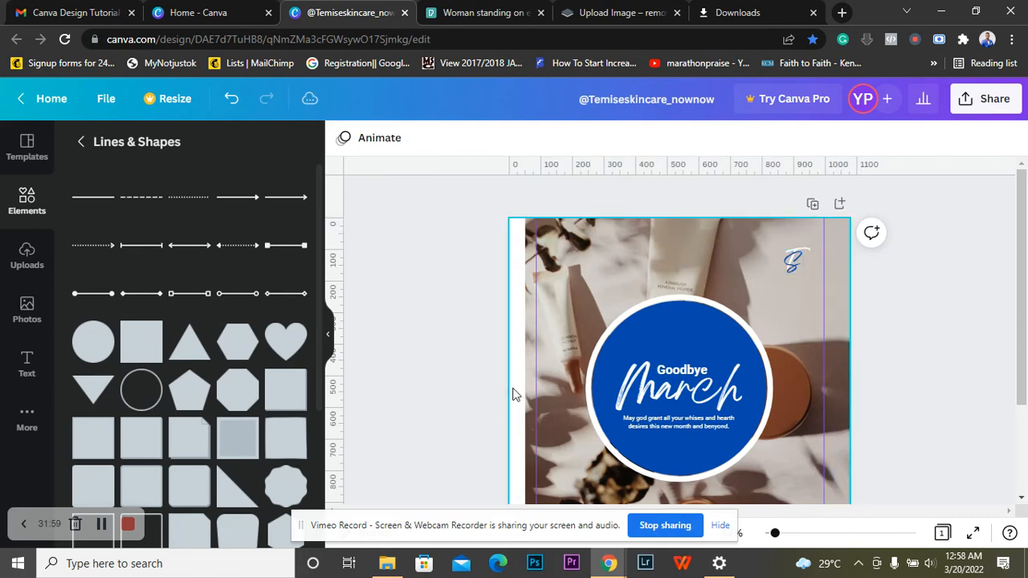
{"action": "left_click", "coordinate": [514, 393]}
{"action": "key", "text": "Delete"}
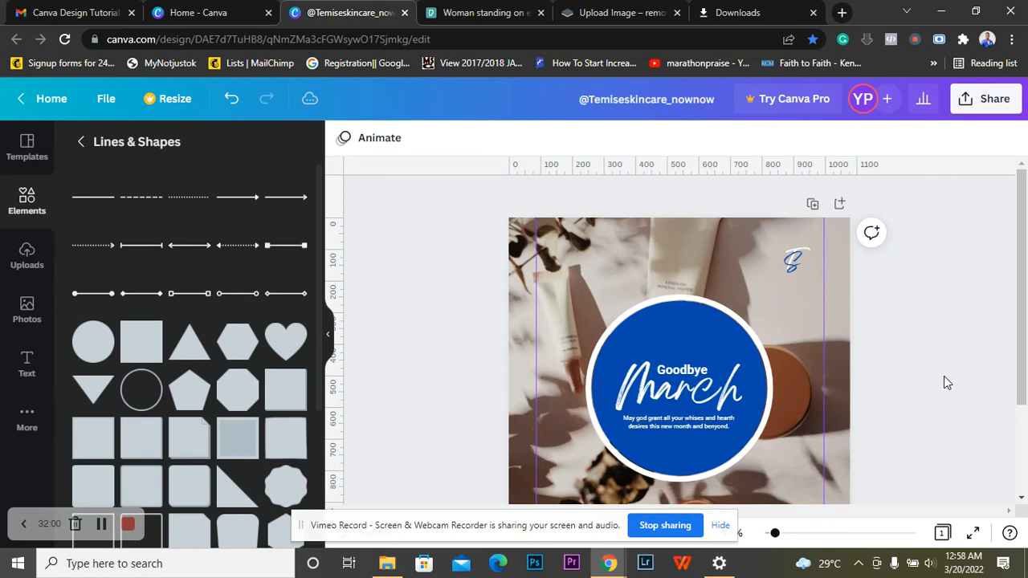
{"action": "scroll", "coordinate": [944, 376], "scroll_direction": "down", "scroll_amount": 3}
{"action": "left_click", "coordinate": [728, 423]}
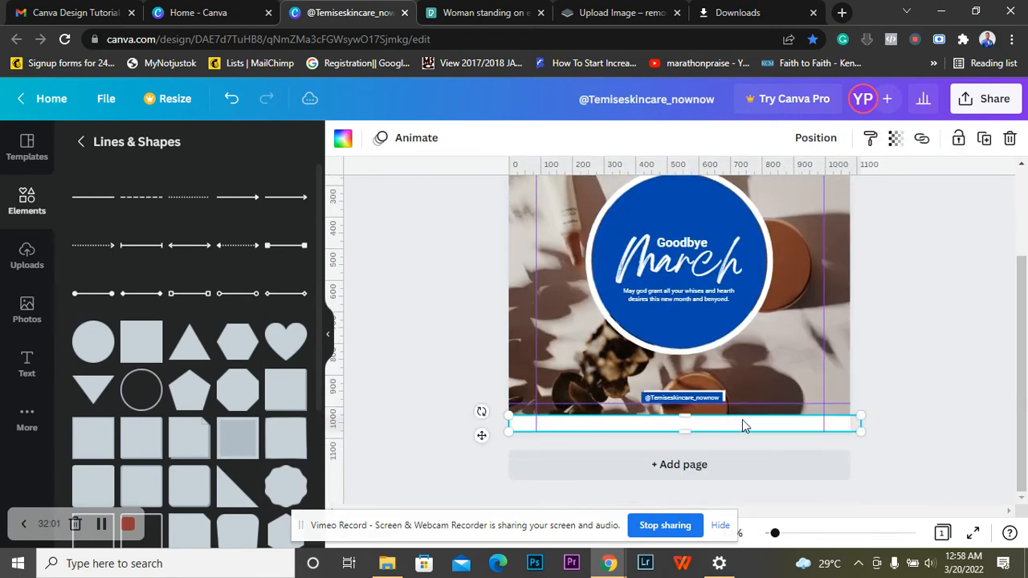
{"action": "key", "text": "Delete"}
{"action": "scroll", "coordinate": [932, 331], "scroll_direction": "up", "scroll_amount": 2}
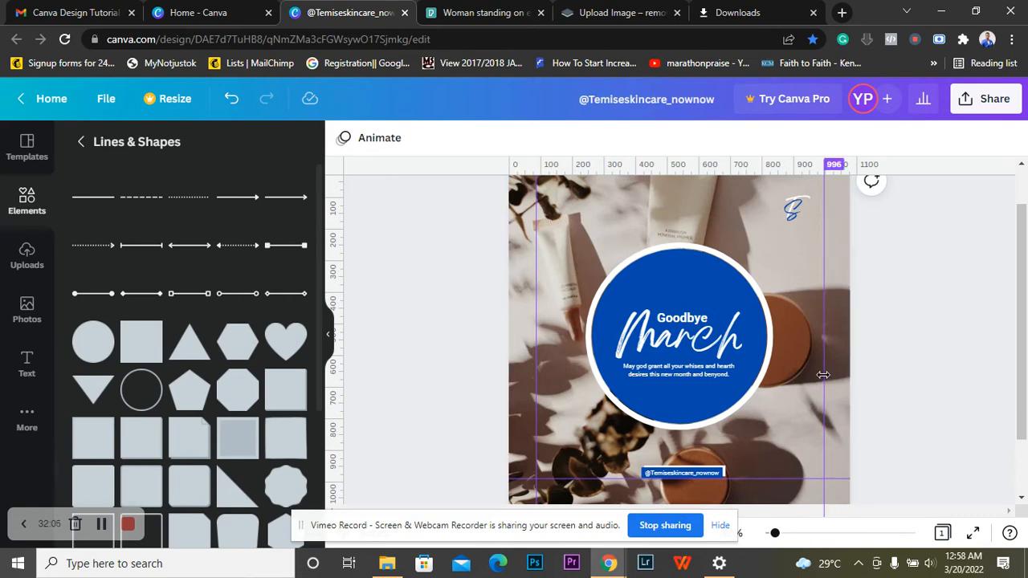
- Clear the remaining vertical and horizontal ruler guides from the page
{"action": "left_click_drag", "start_coordinate": [824, 374], "coordinate": [837, 375]}
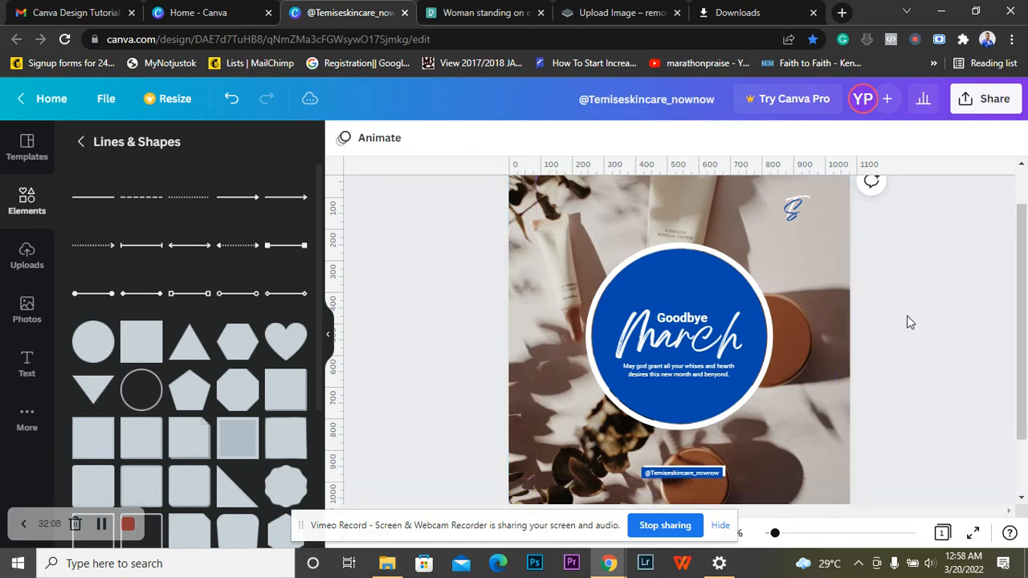
{"action": "scroll", "coordinate": [909, 319], "scroll_direction": "down", "scroll_amount": 2}
{"action": "scroll", "coordinate": [909, 322], "scroll_direction": "up", "scroll_amount": 2}
{"action": "scroll", "coordinate": [908, 322], "scroll_direction": "up", "scroll_amount": 1}
{"action": "scroll", "coordinate": [907, 323], "scroll_direction": "down", "scroll_amount": 2}
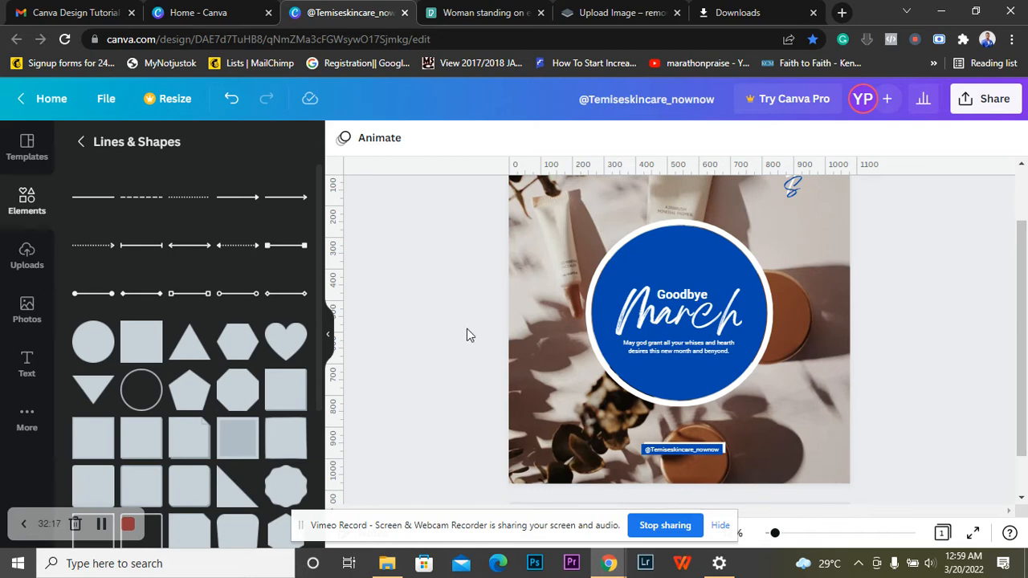
- Add a square shape to the design and fill it with black
{"action": "left_click", "coordinate": [135, 354]}
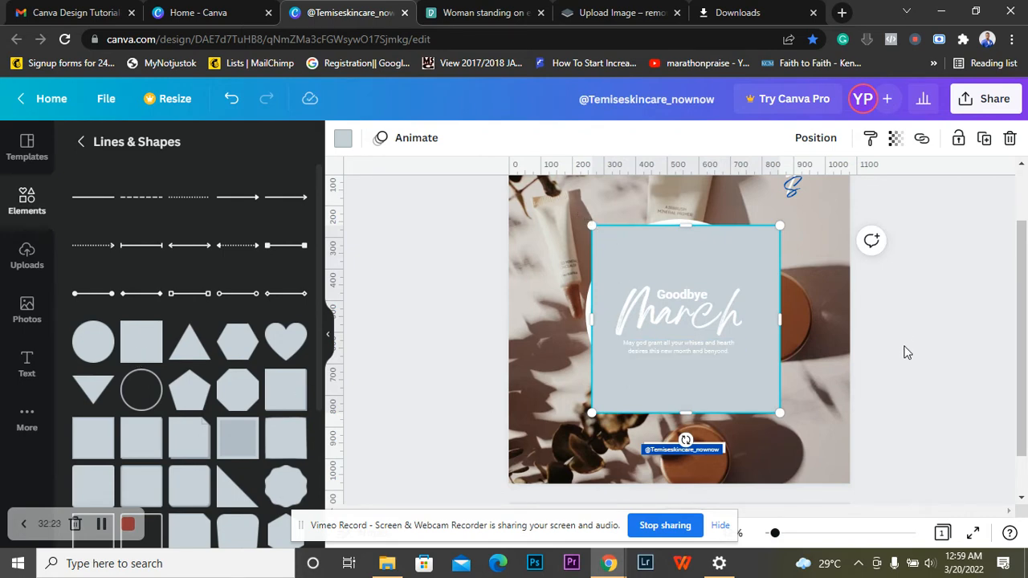
{"action": "left_click_drag", "start_coordinate": [774, 535], "coordinate": [775, 536]}
{"action": "left_click_drag", "start_coordinate": [775, 535], "coordinate": [773, 535]}
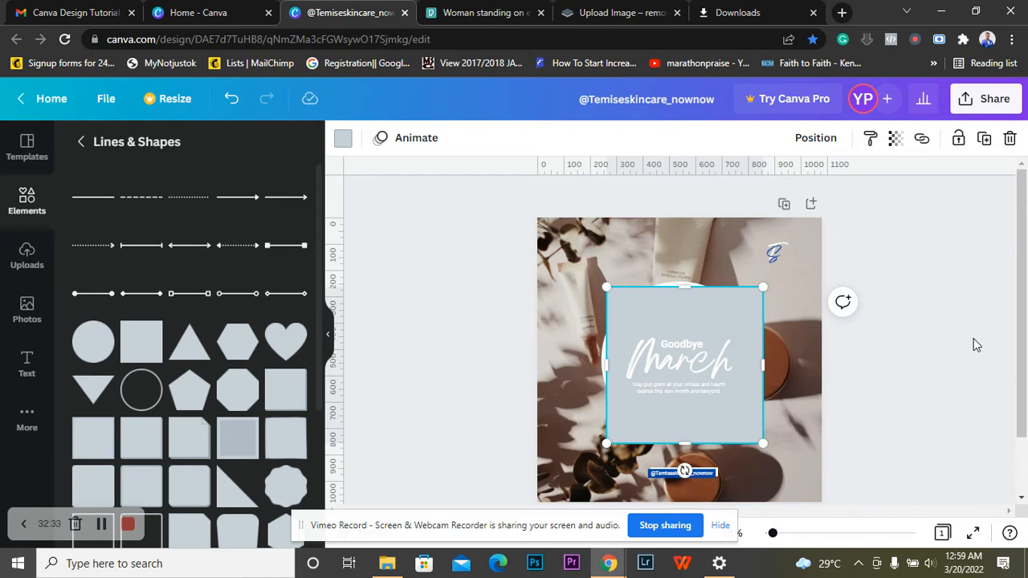
{"action": "left_click_drag", "start_coordinate": [1019, 344], "coordinate": [1006, 360]}
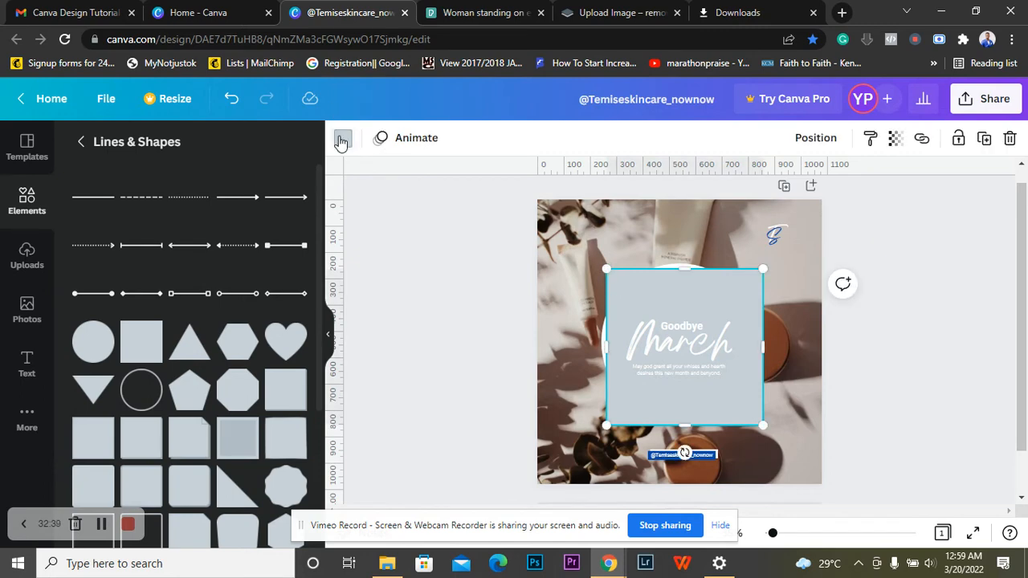
{"action": "left_click", "coordinate": [343, 142]}
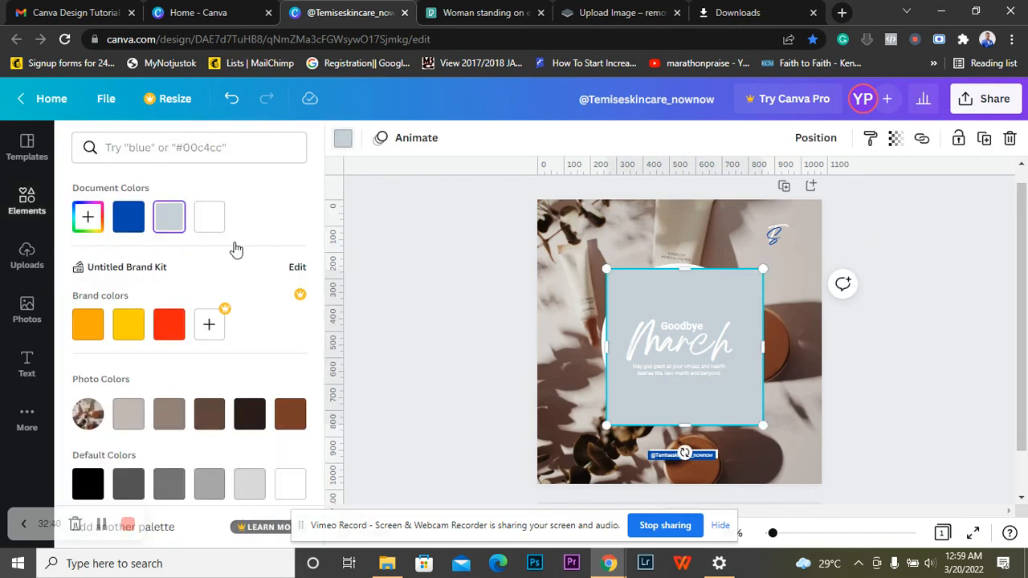
{"action": "left_click", "coordinate": [88, 484]}
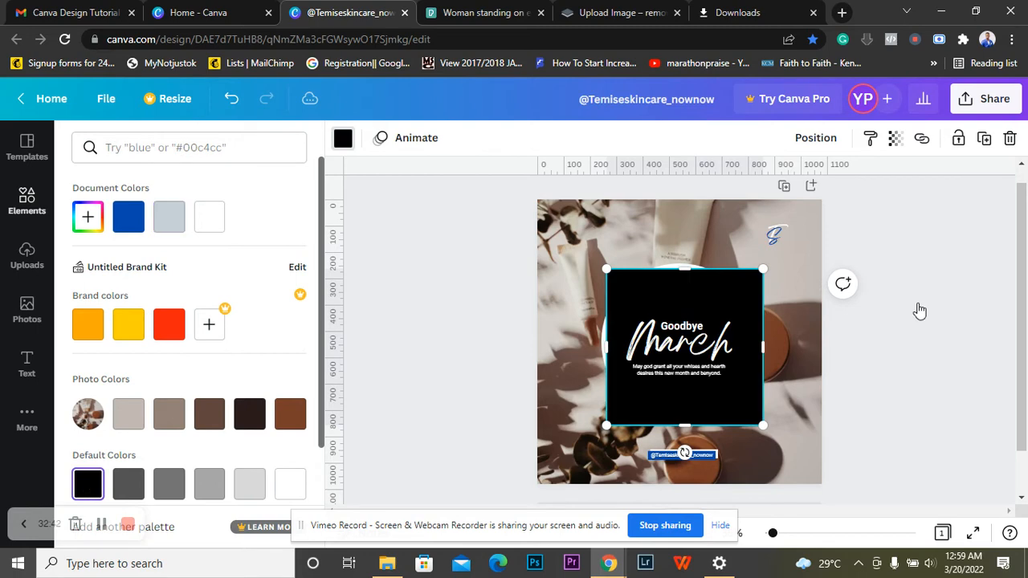
- Enlarge the black square to 1,248 by 1,248 over the whole page and send it backward behind all other elements
{"action": "left_click_drag", "start_coordinate": [606, 268], "coordinate": [537, 207]}
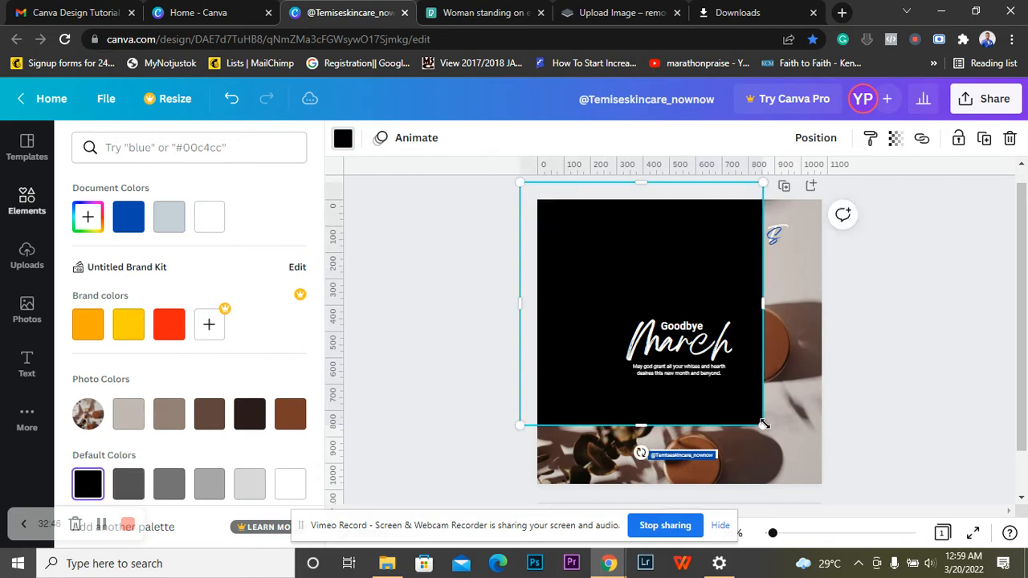
{"action": "left_click_drag", "start_coordinate": [764, 425], "coordinate": [856, 518]}
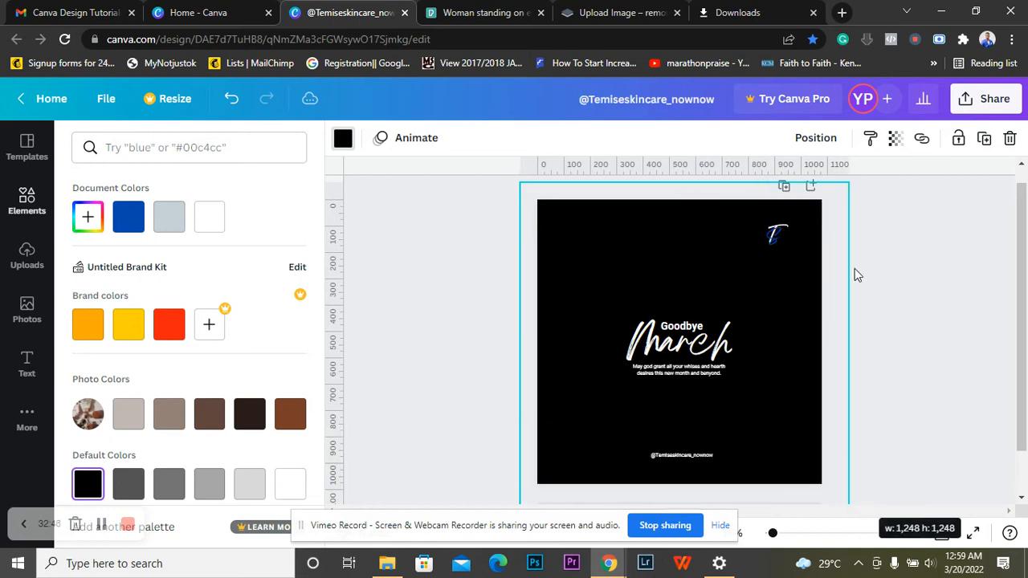
{"action": "left_click", "coordinate": [809, 142]}
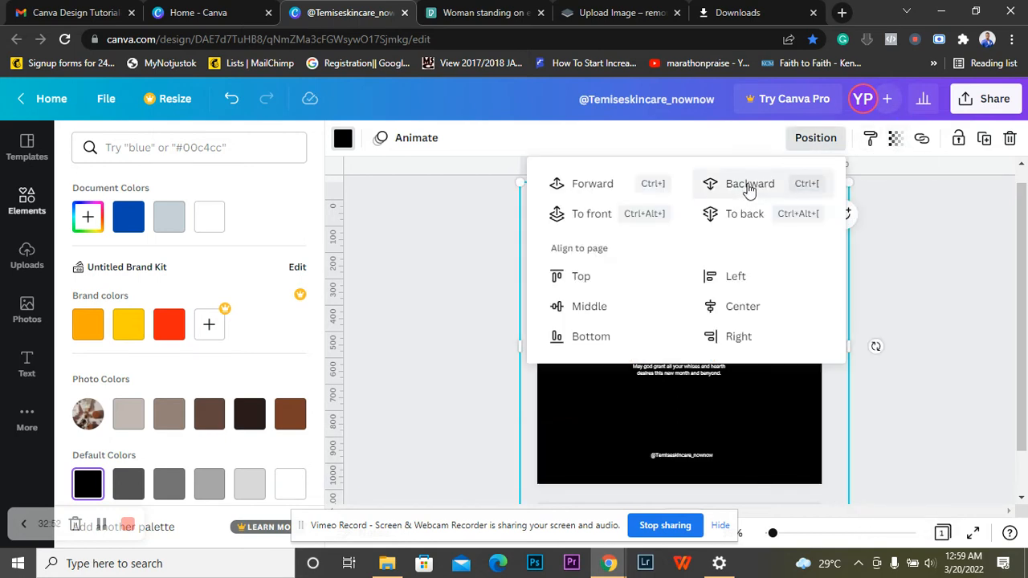
{"action": "left_click", "coordinate": [748, 185]}
{"action": "left_click", "coordinate": [748, 190]}
{"action": "left_click", "coordinate": [749, 189]}
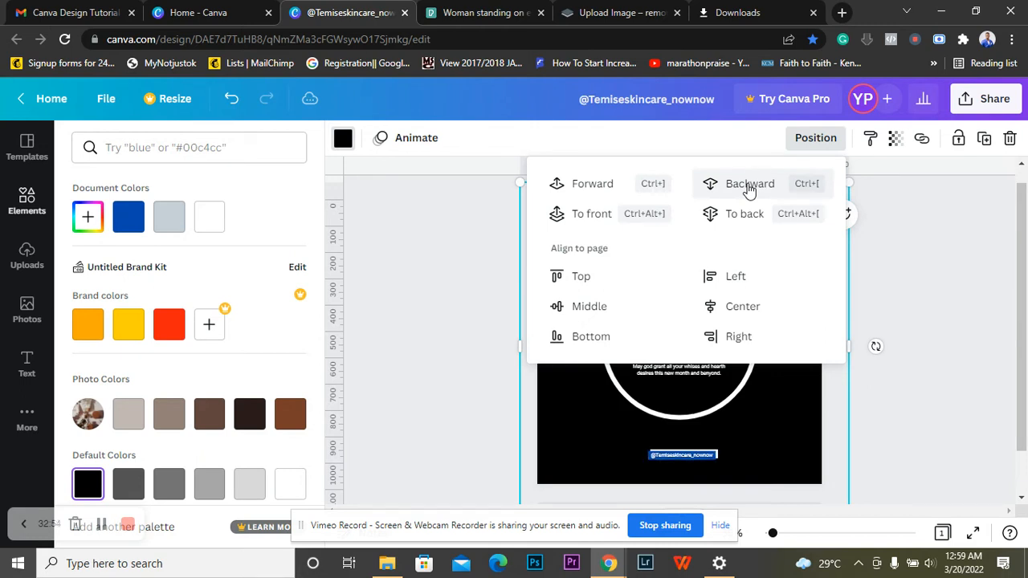
{"action": "left_click", "coordinate": [748, 185]}
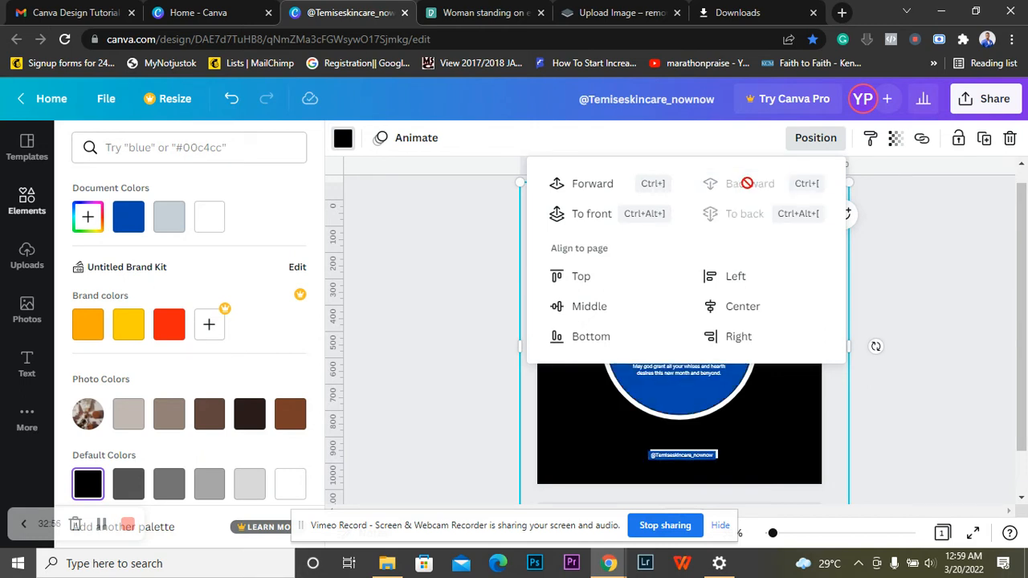
- Set the black overlay's transparency to 69 so the photo shows through
{"action": "left_click", "coordinate": [896, 140]}
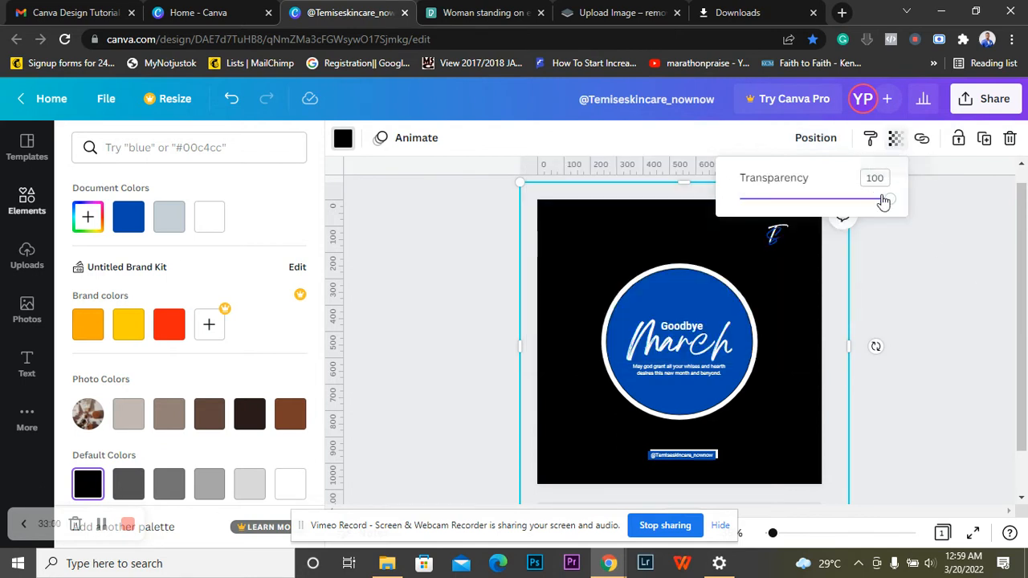
{"action": "mouse_move", "coordinate": [839, 201]}
{"action": "left_mouse_down"}
{"action": "mouse_move", "coordinate": [777, 204]}
{"action": "mouse_move", "coordinate": [844, 201]}
{"action": "left_mouse_up"}
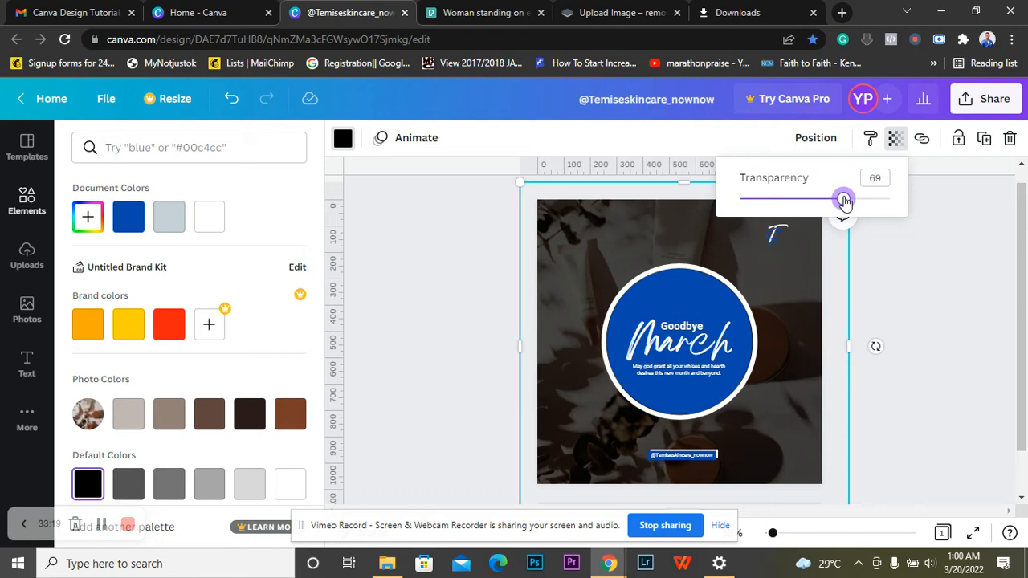
{"action": "left_click", "coordinate": [914, 340]}
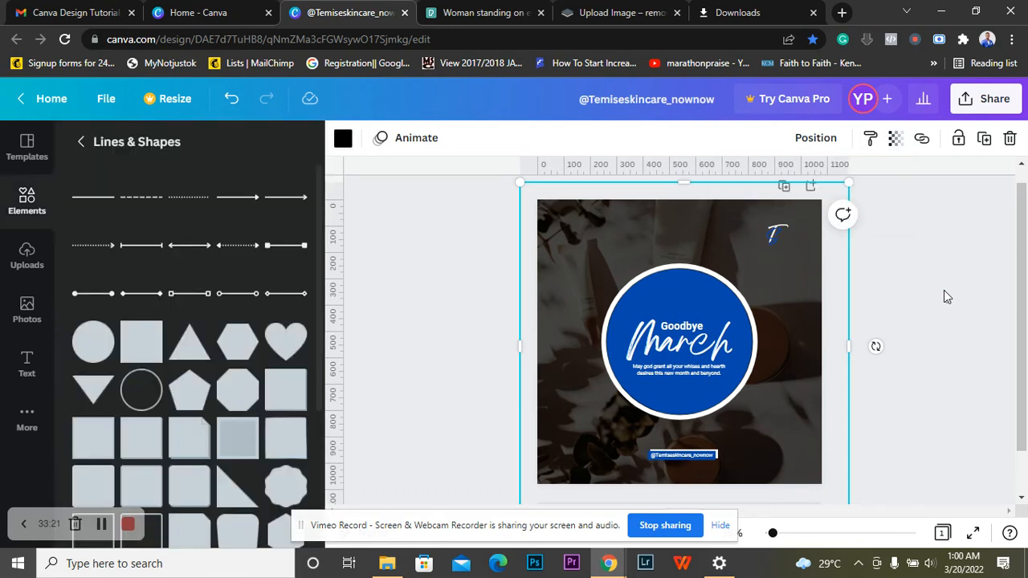
{"action": "left_click", "coordinate": [943, 288]}
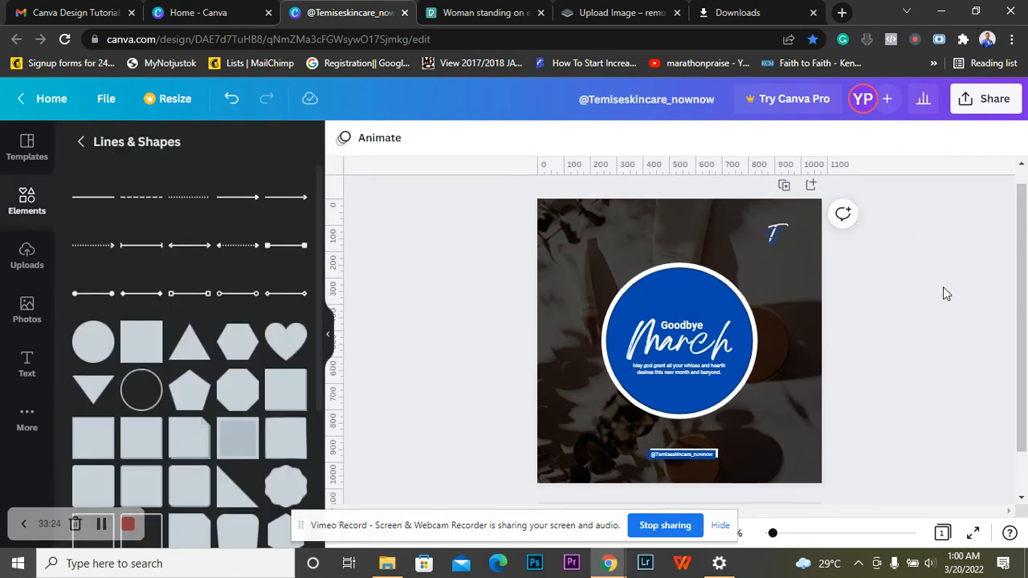
- Duplicate the finished page as a second page of the design
{"action": "scroll", "coordinate": [943, 293], "scroll_direction": "down", "scroll_amount": 1}
{"action": "scroll", "coordinate": [943, 293], "scroll_direction": "up", "scroll_amount": 2}
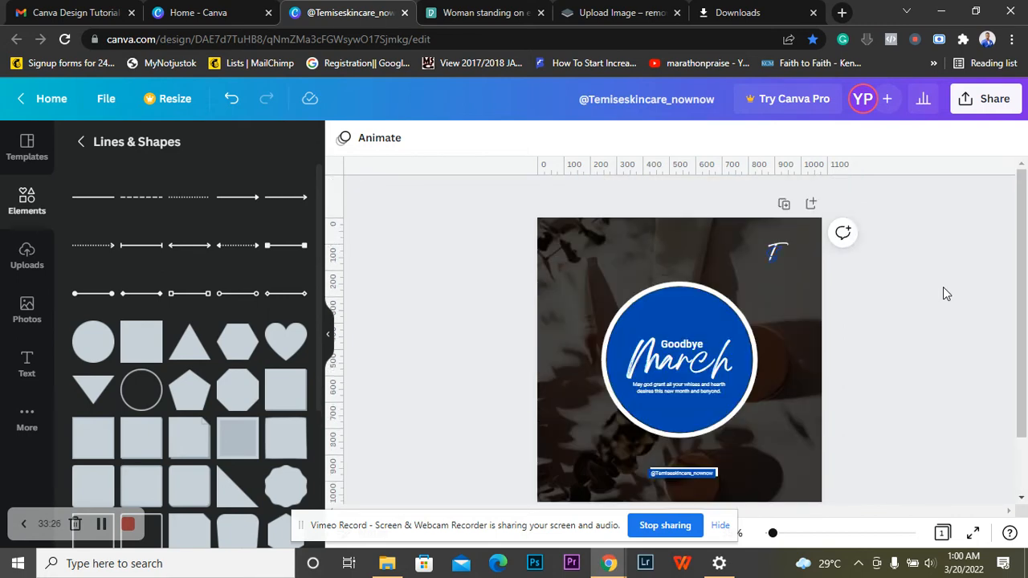
{"action": "left_click", "coordinate": [785, 207]}
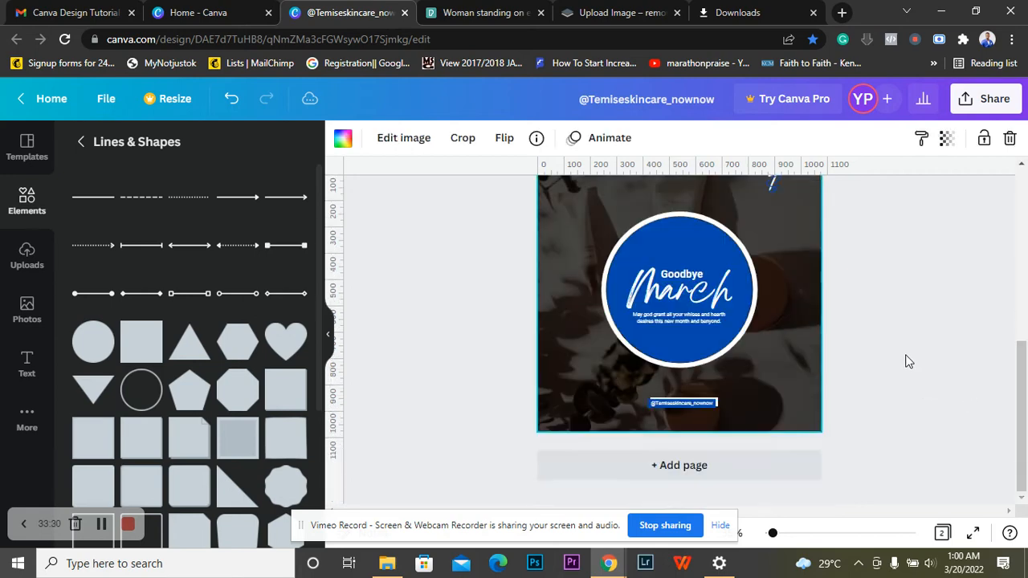
{"action": "scroll", "coordinate": [909, 359], "scroll_direction": "up", "scroll_amount": 1}
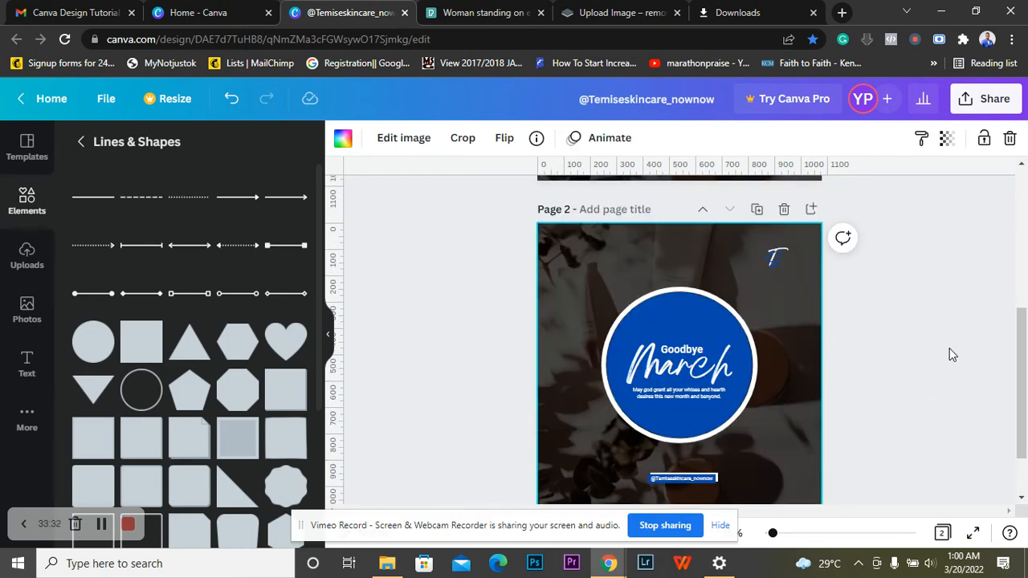
{"action": "left_click_drag", "start_coordinate": [1019, 353], "coordinate": [1019, 360]}
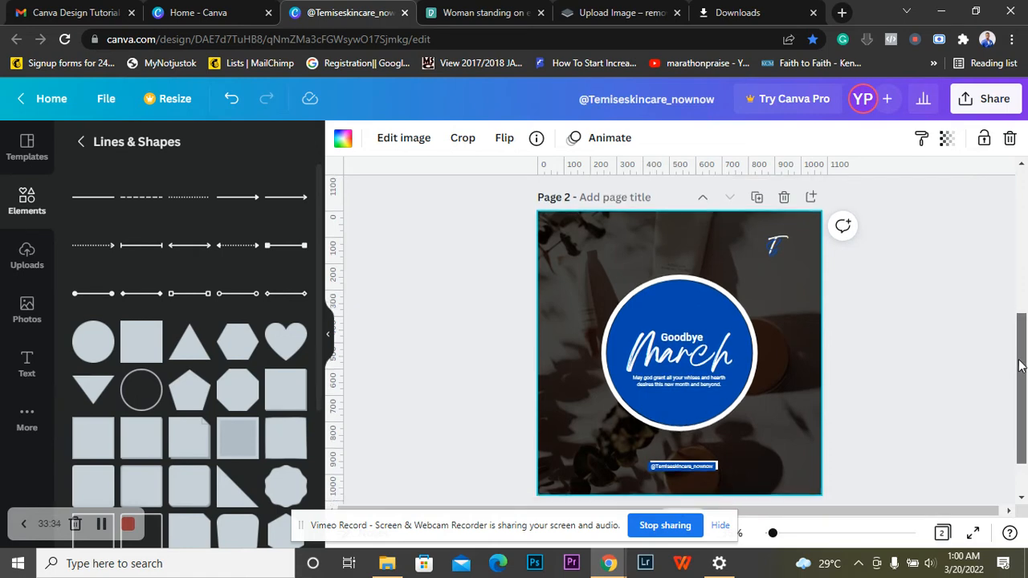
{"action": "left_click", "coordinate": [848, 309]}
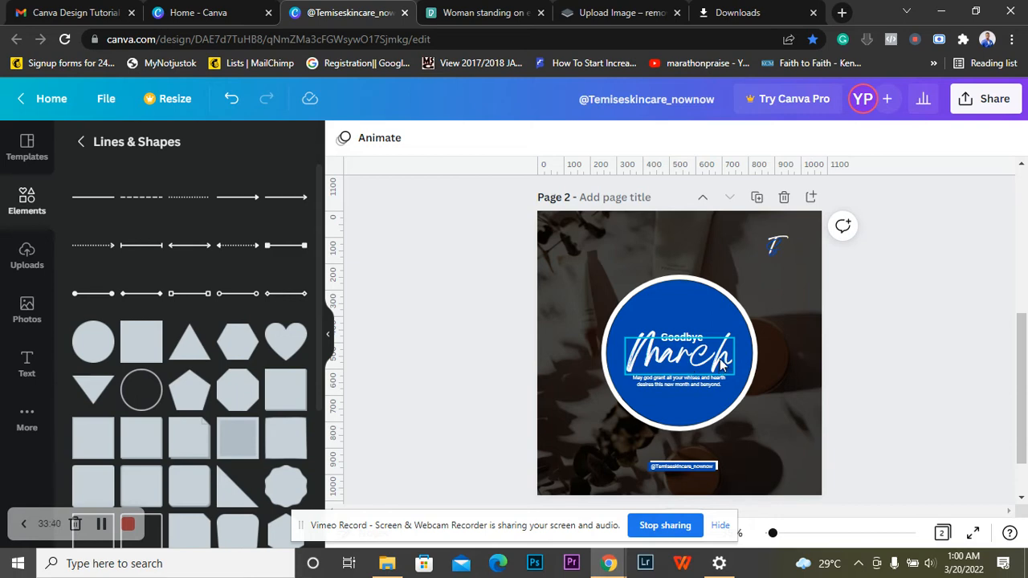
- Delete the semi-transparent black overlay square from page 2
{"action": "scroll", "coordinate": [861, 298], "scroll_direction": "up", "scroll_amount": 1}
{"action": "scroll", "coordinate": [861, 298], "scroll_direction": "up", "scroll_amount": 1}
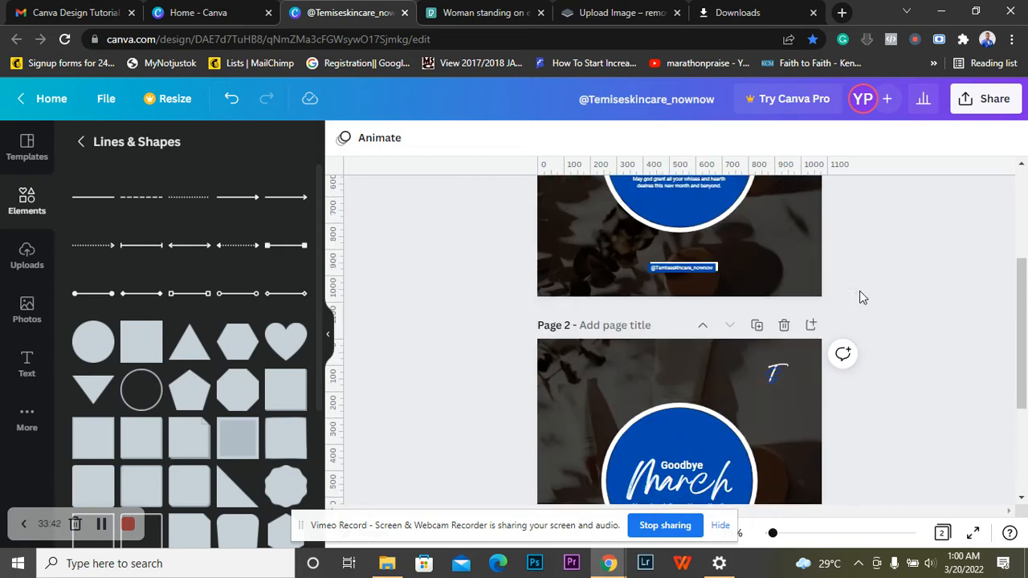
{"action": "scroll", "coordinate": [863, 298], "scroll_direction": "down", "scroll_amount": 2}
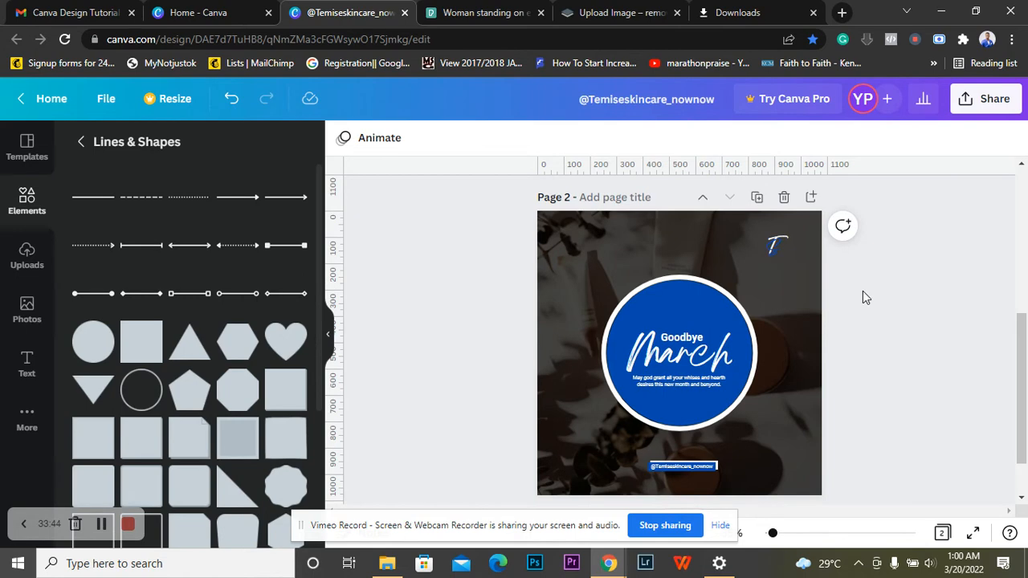
{"action": "scroll", "coordinate": [864, 292], "scroll_direction": "down", "scroll_amount": 1}
{"action": "scroll", "coordinate": [865, 292], "scroll_direction": "up", "scroll_amount": 1}
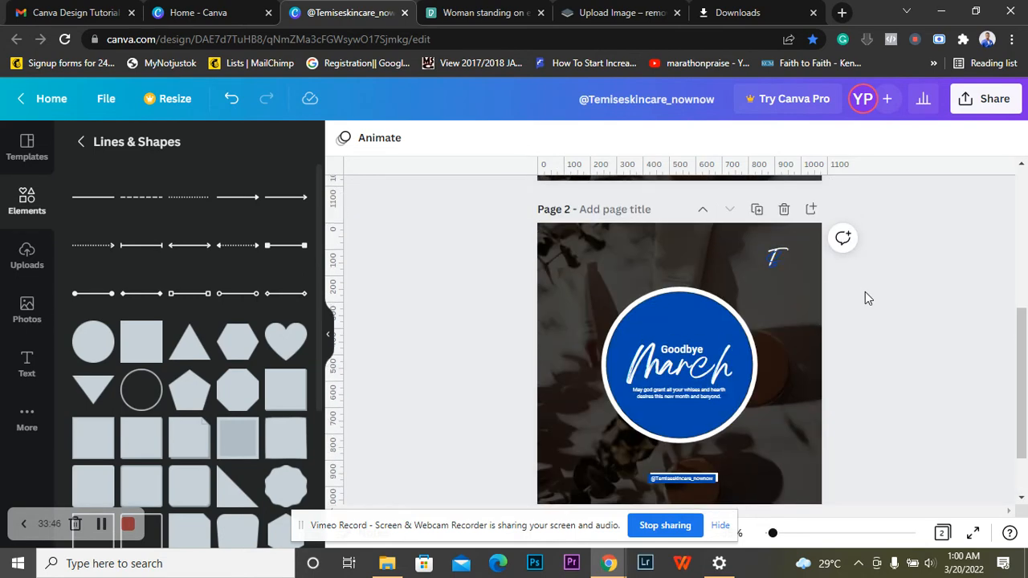
{"action": "left_click", "coordinate": [669, 252]}
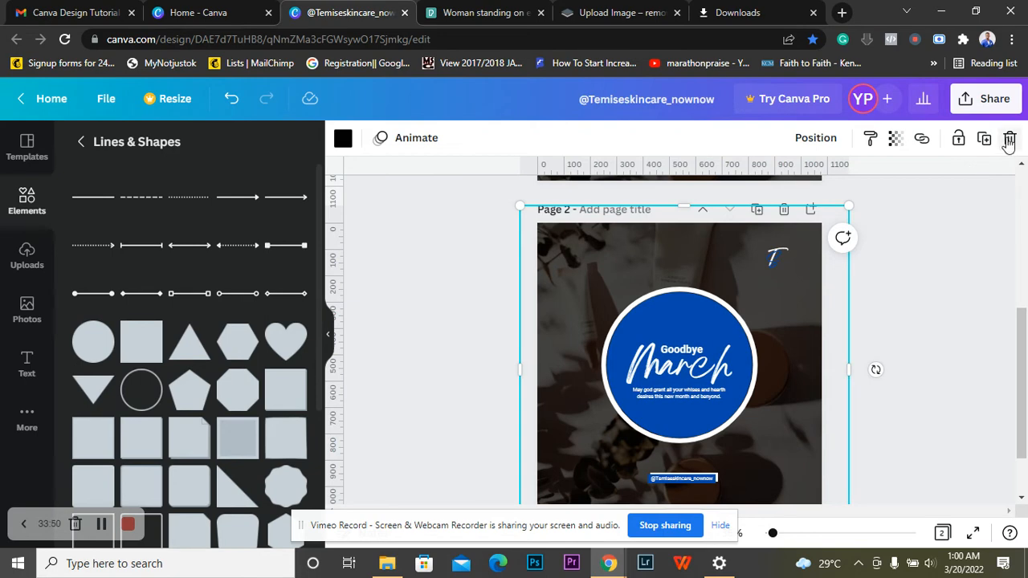
{"action": "key", "text": "Delete"}
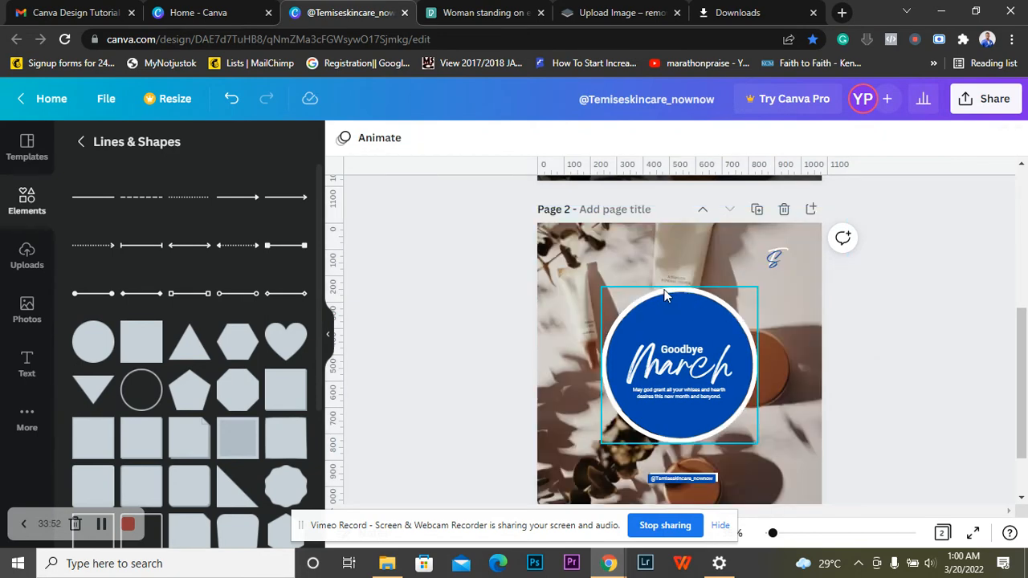
- Delete the white ring and the blue circle behind the text on page 2
{"action": "left_click", "coordinate": [664, 296]}
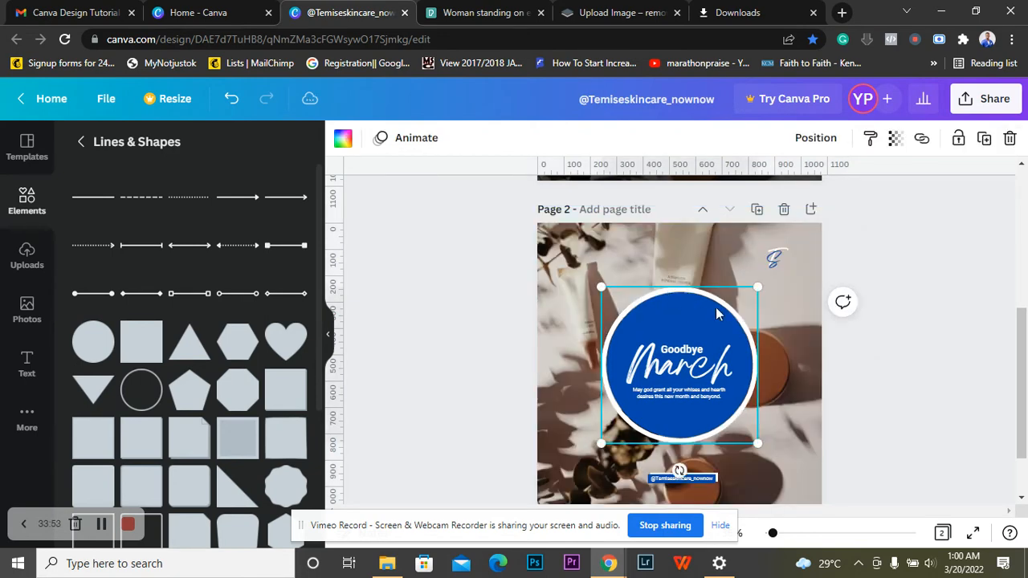
{"action": "left_click", "coordinate": [1010, 140]}
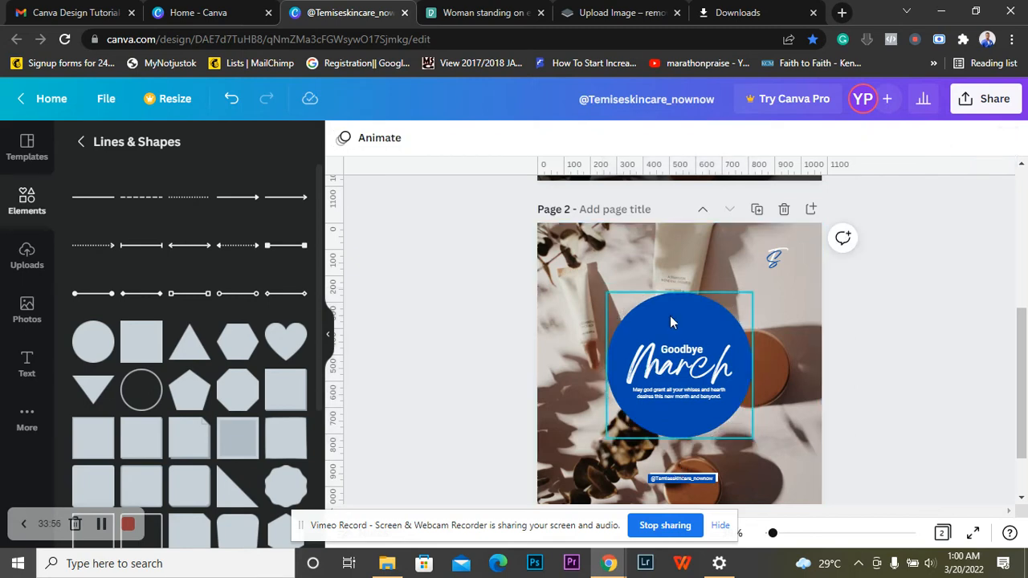
{"action": "left_click", "coordinate": [1010, 142]}
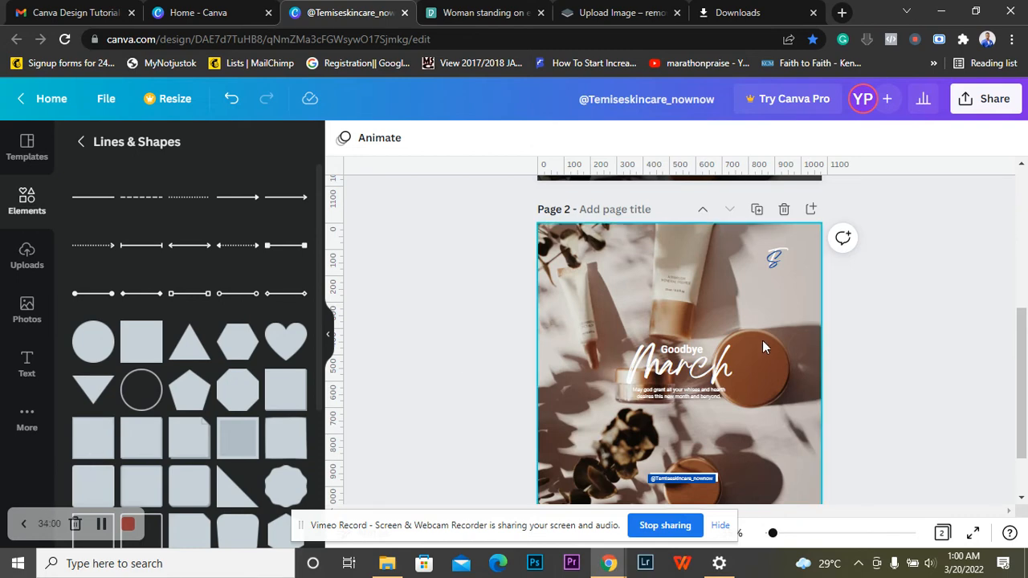
- Delete the skincare background photo from page 2, leaving the texts, logo and handle bar in place
{"action": "left_click", "coordinate": [754, 450]}
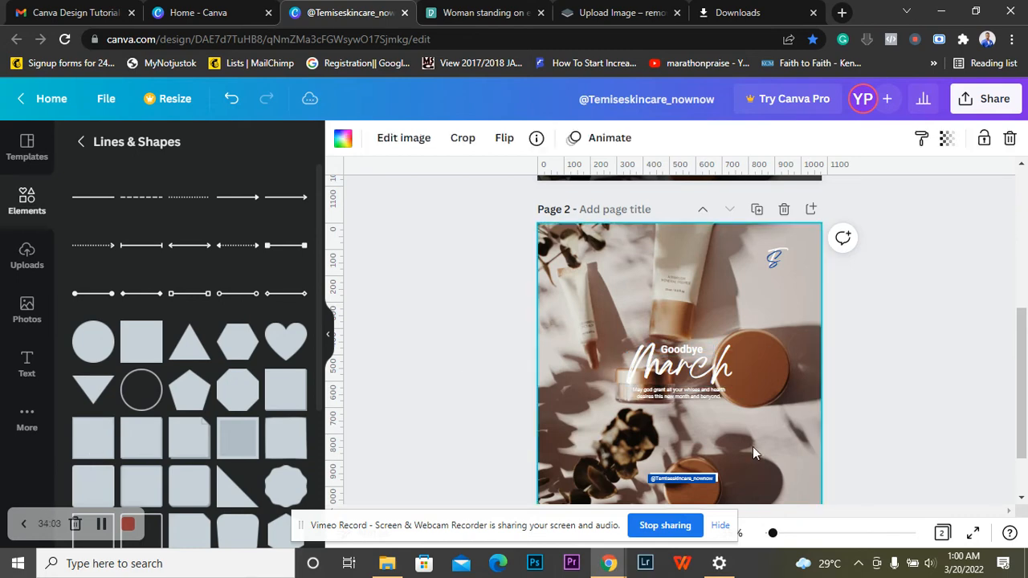
{"action": "left_click", "coordinate": [889, 332]}
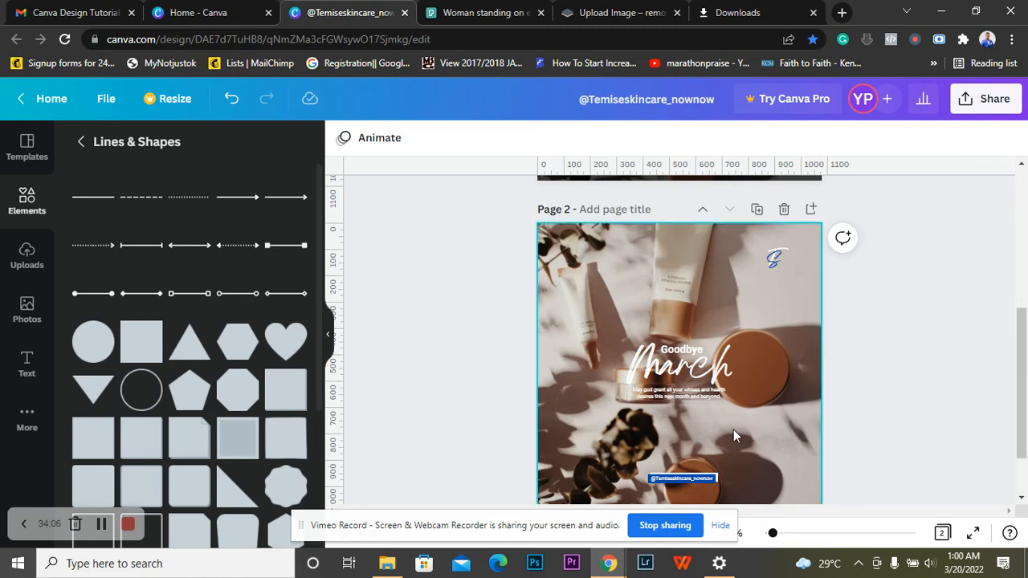
{"action": "left_click", "coordinate": [763, 448]}
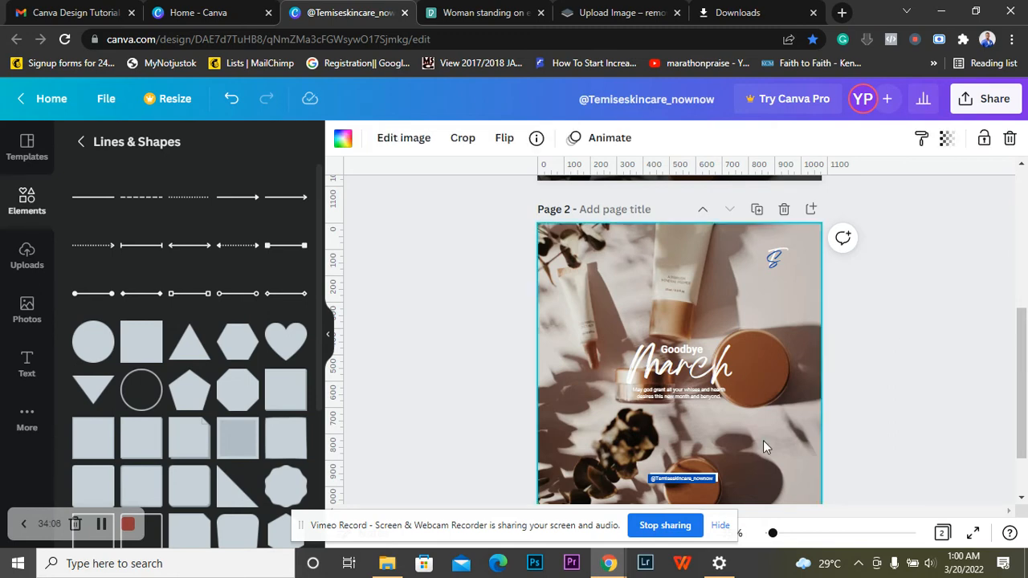
{"action": "key", "text": "Delete"}
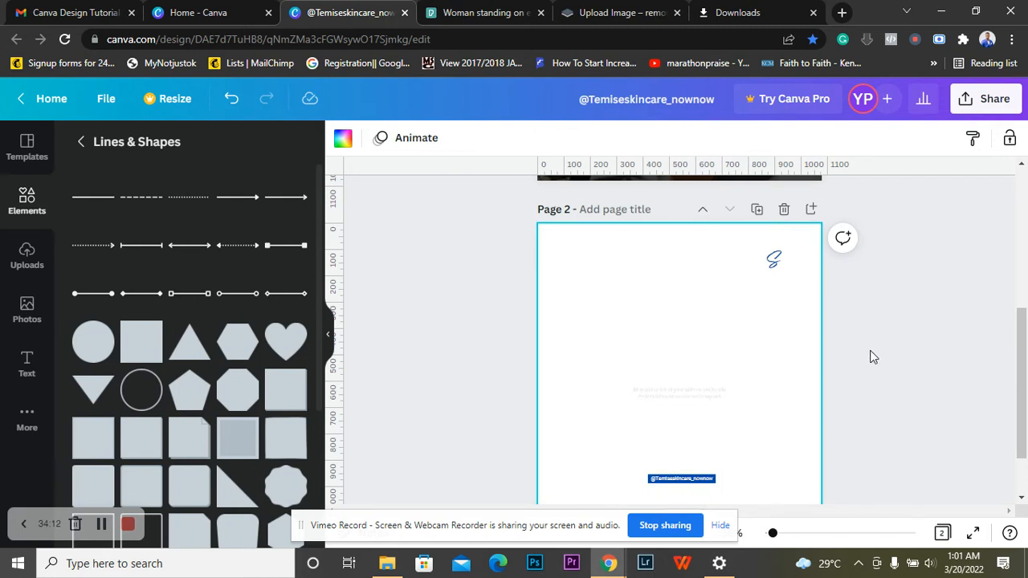
{"action": "left_click", "coordinate": [726, 321]}
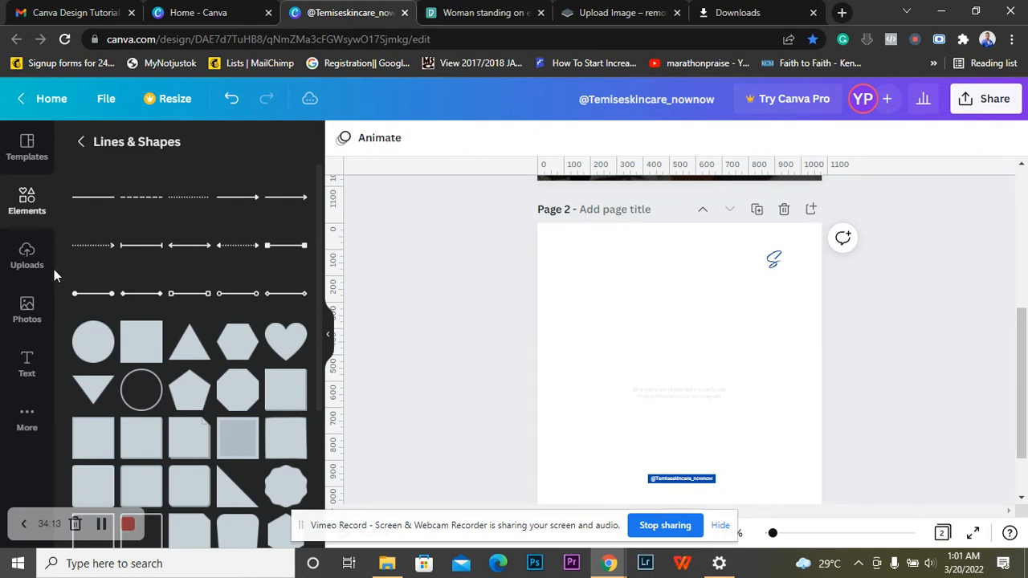
- Search the photo library for "backgrounds" in place of "skincare"
{"action": "left_click", "coordinate": [27, 309]}
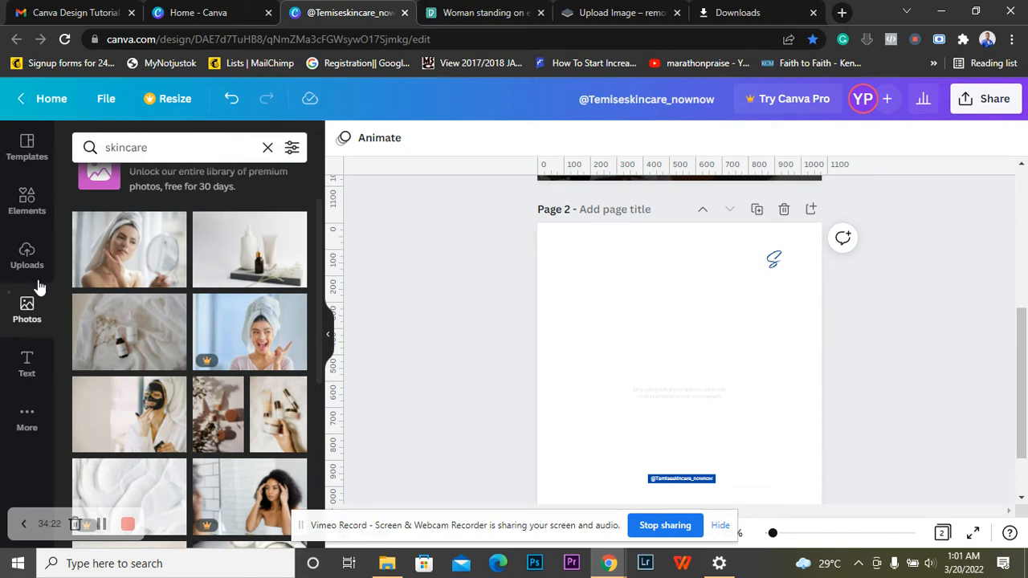
{"action": "left_click", "coordinate": [108, 147]}
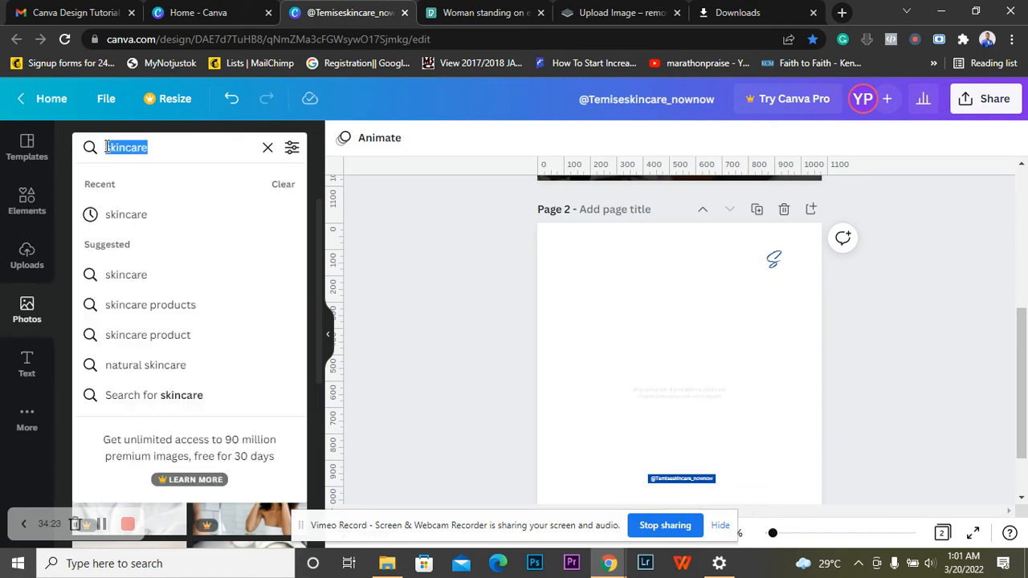
{"action": "type", "text": "bacj"}
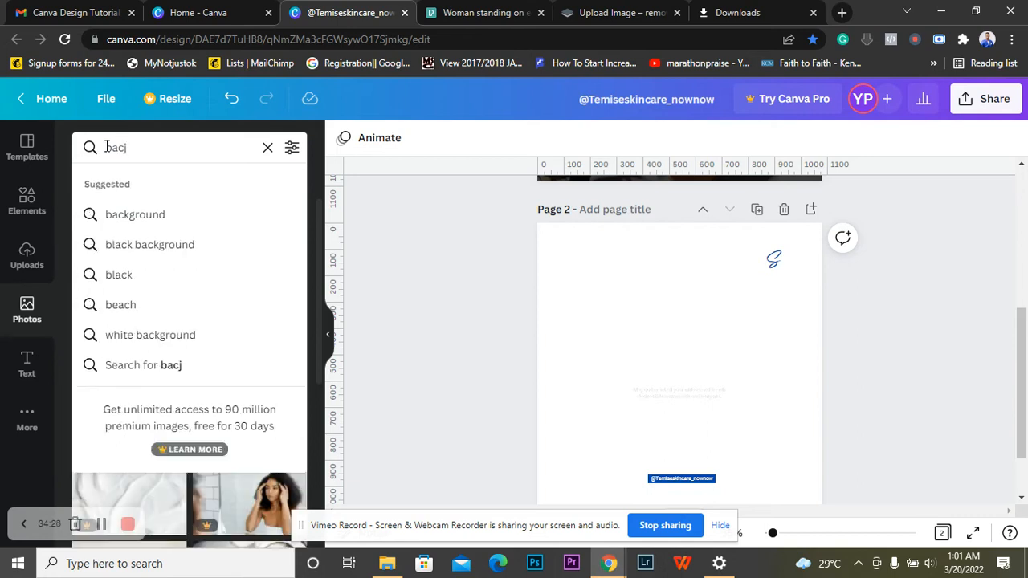
{"action": "key", "text": "BackSpace"}
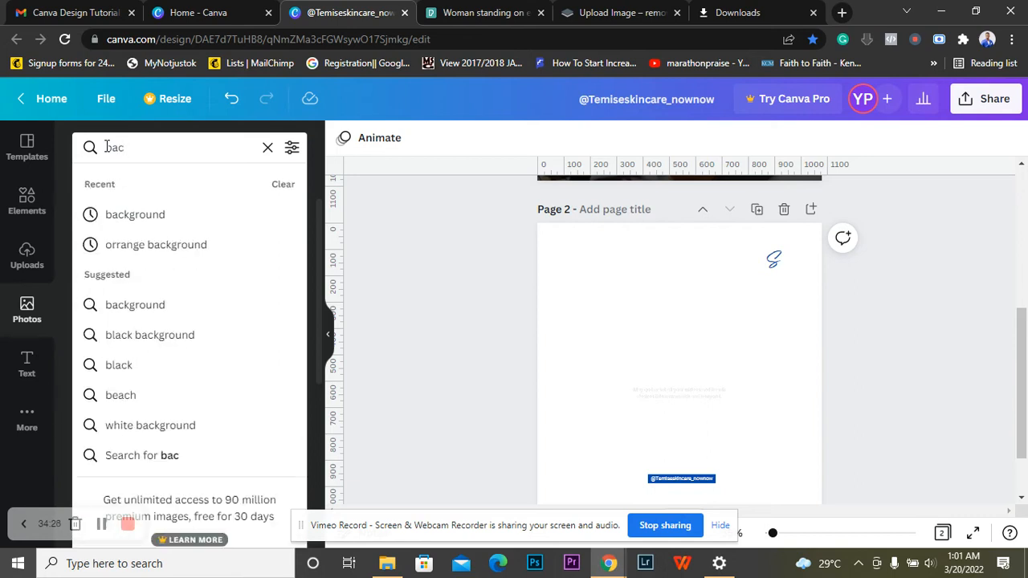
{"action": "type", "text": "h"}
{"action": "key", "text": "BackSpace"}
{"action": "type", "text": "kgrounds"}
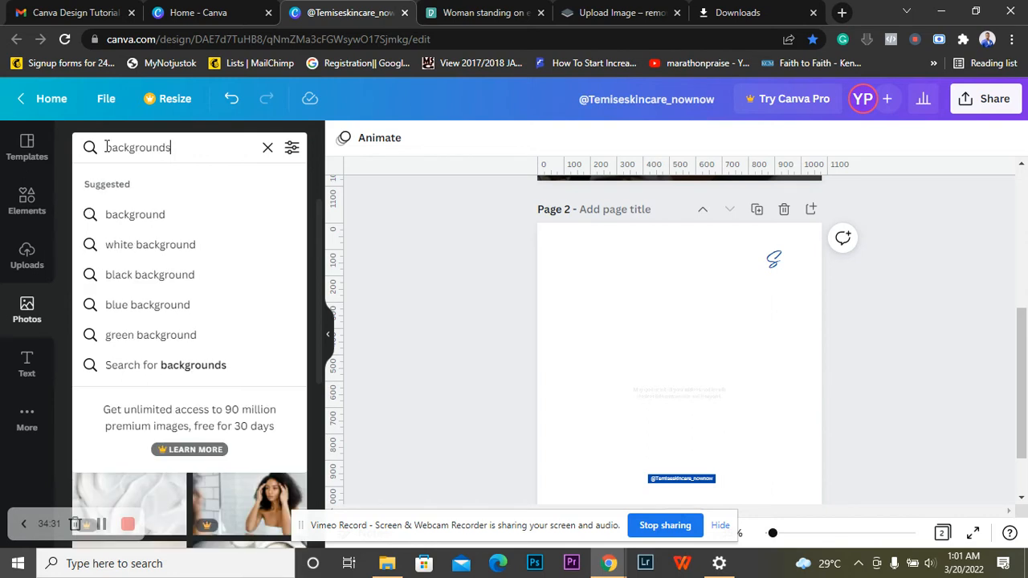
{"action": "key", "text": "Return"}
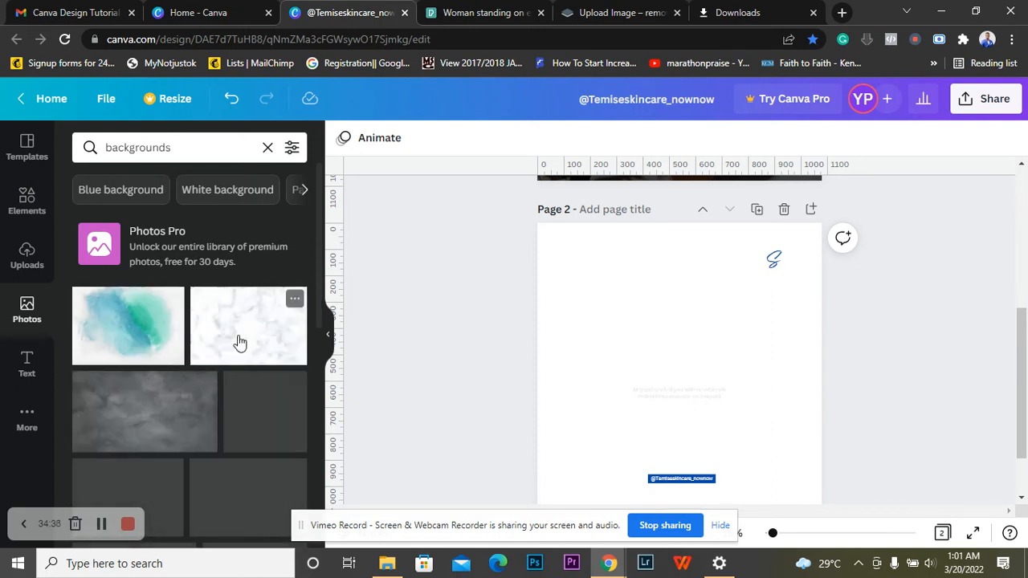
- Browse the background photo results for an image suited to page 2, ending back at the first results
{"action": "scroll", "coordinate": [238, 345], "scroll_direction": "down", "scroll_amount": 2}
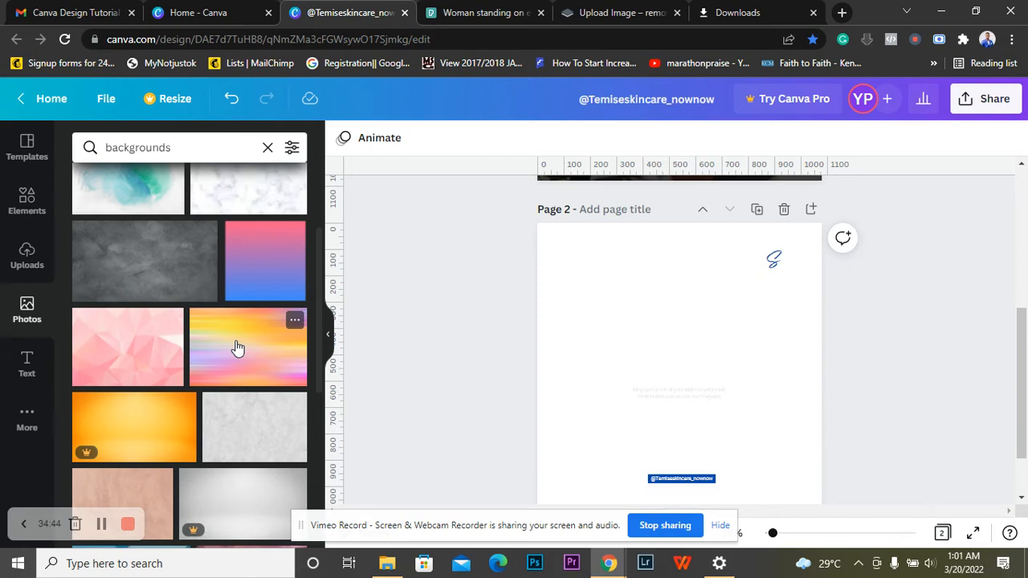
{"action": "scroll", "coordinate": [238, 347], "scroll_direction": "down", "scroll_amount": 1}
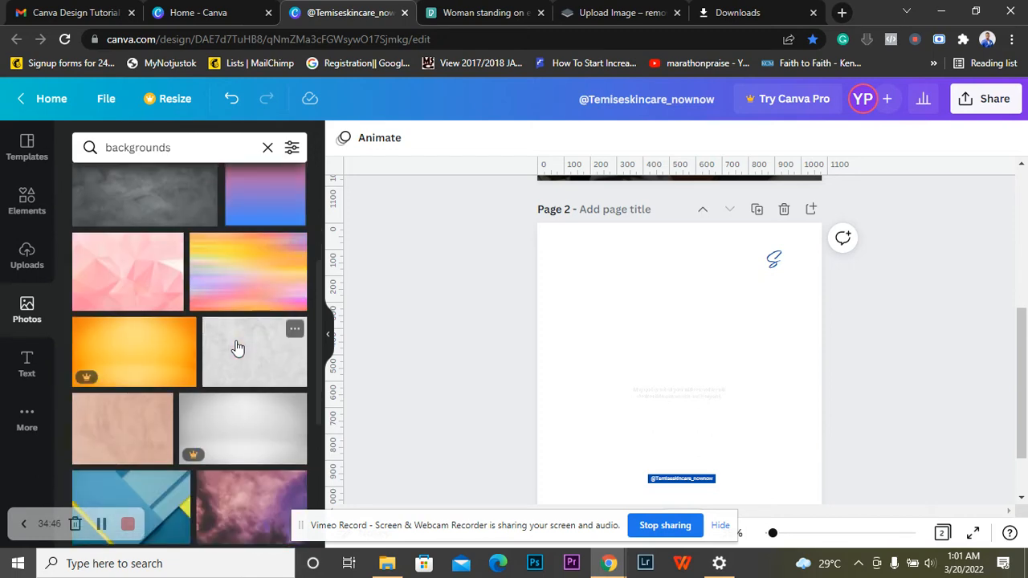
{"action": "scroll", "coordinate": [238, 349], "scroll_direction": "down", "scroll_amount": 2}
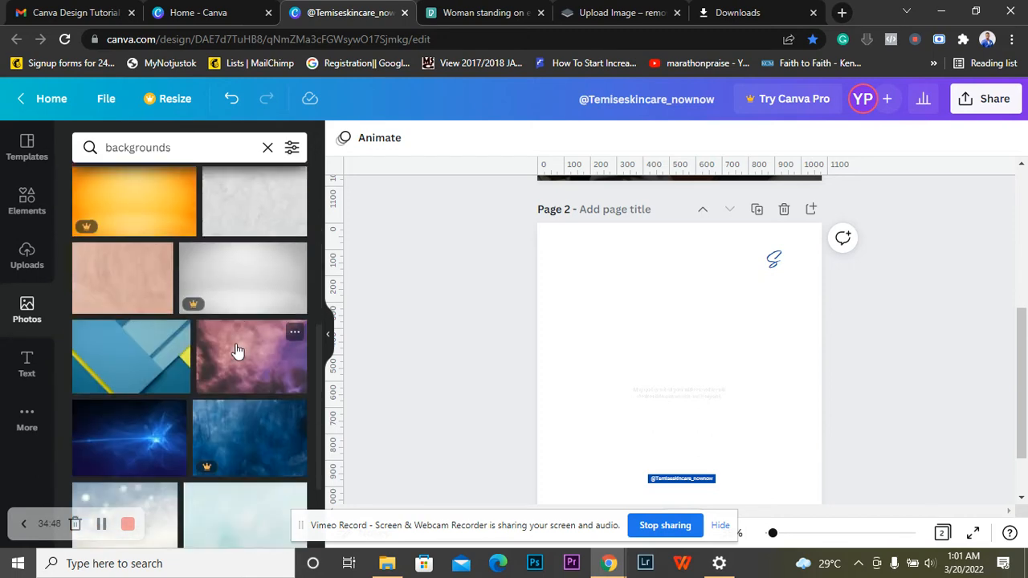
{"action": "scroll", "coordinate": [237, 351], "scroll_direction": "down", "scroll_amount": 1}
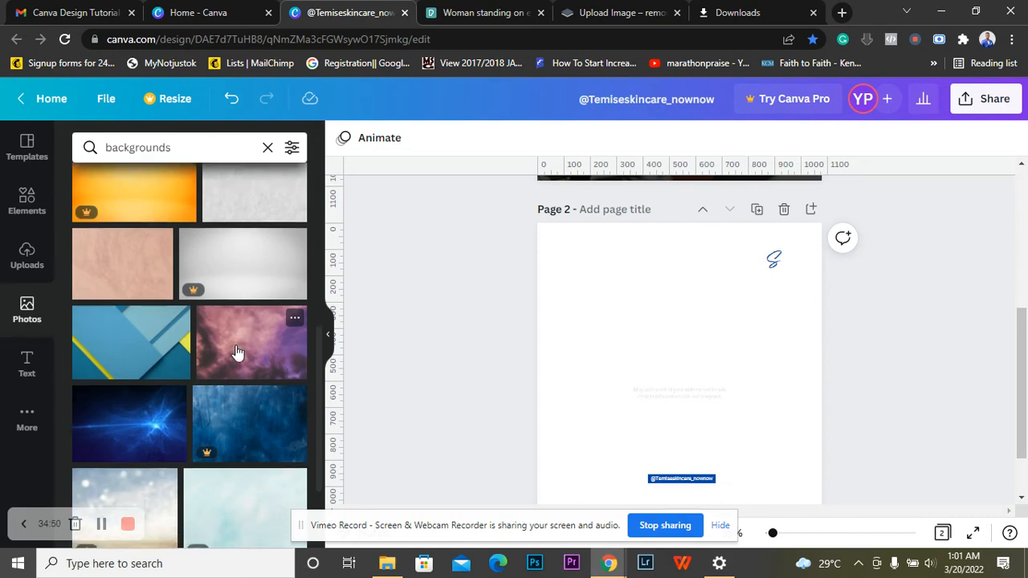
{"action": "scroll", "coordinate": [239, 358], "scroll_direction": "down", "scroll_amount": 1}
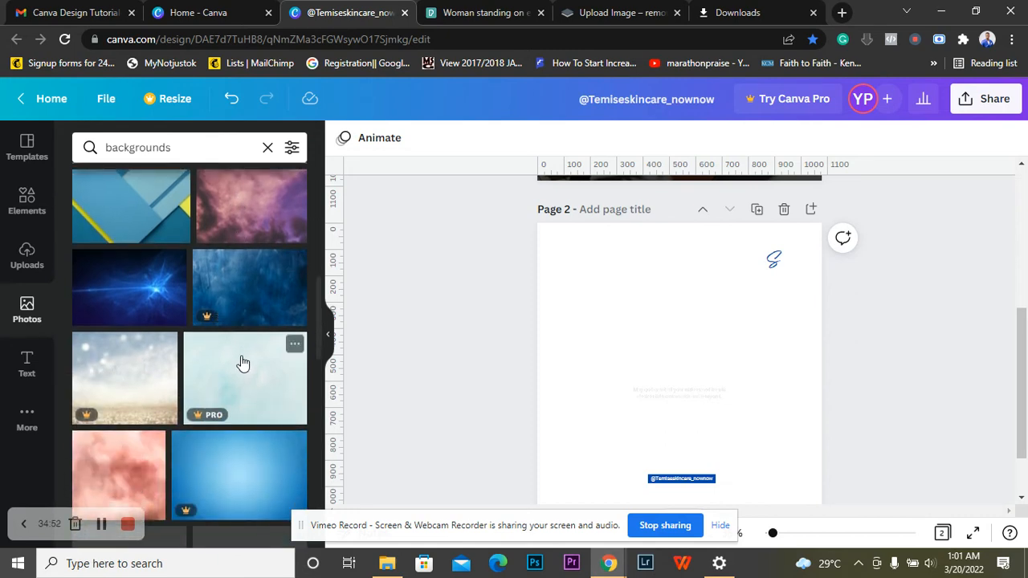
{"action": "scroll", "coordinate": [242, 362], "scroll_direction": "down", "scroll_amount": 1}
{"action": "scroll", "coordinate": [243, 362], "scroll_direction": "down", "scroll_amount": 1}
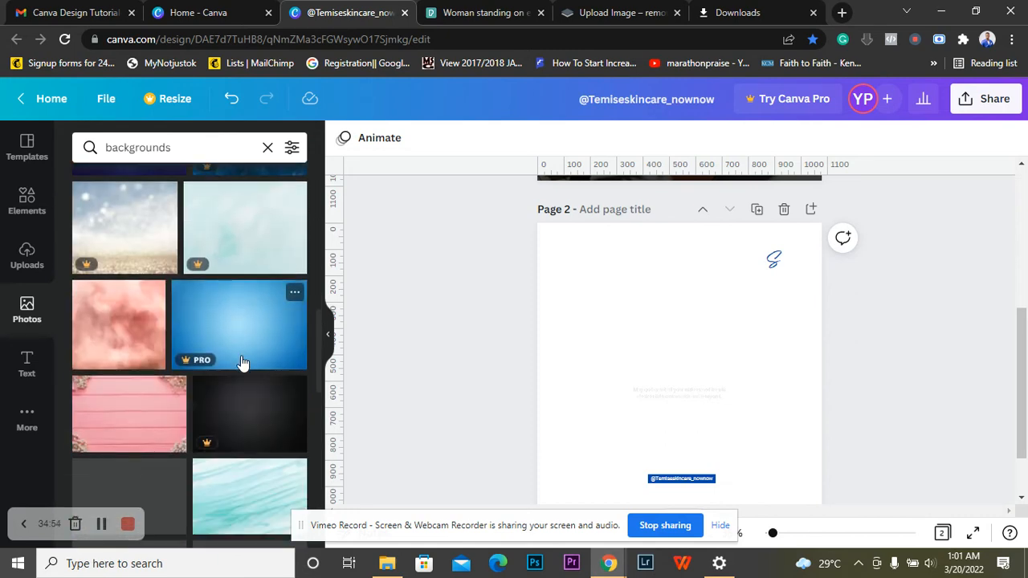
{"action": "scroll", "coordinate": [243, 362], "scroll_direction": "down", "scroll_amount": 3}
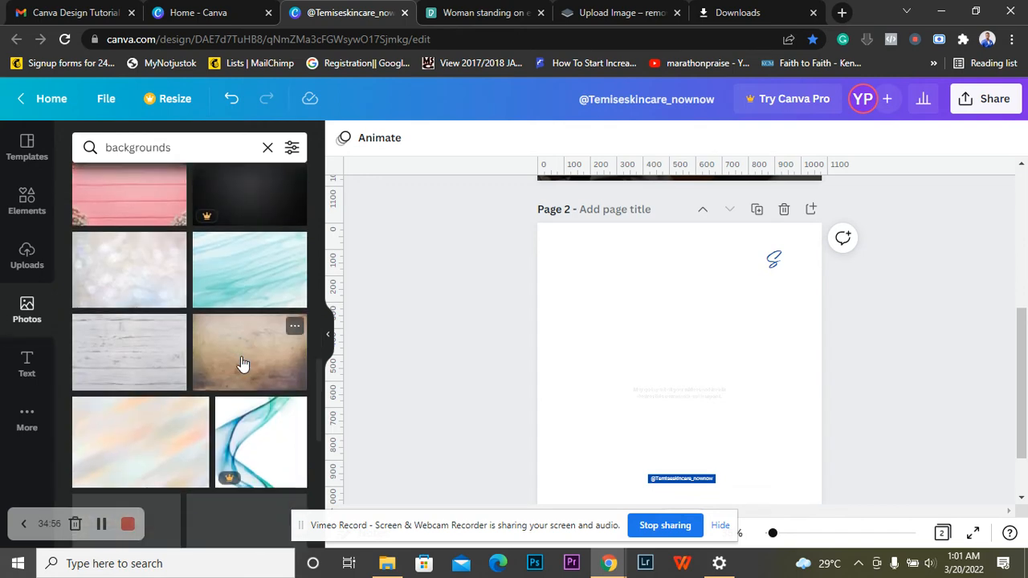
{"action": "scroll", "coordinate": [242, 362], "scroll_direction": "down", "scroll_amount": 1}
{"action": "scroll", "coordinate": [243, 362], "scroll_direction": "down", "scroll_amount": 1}
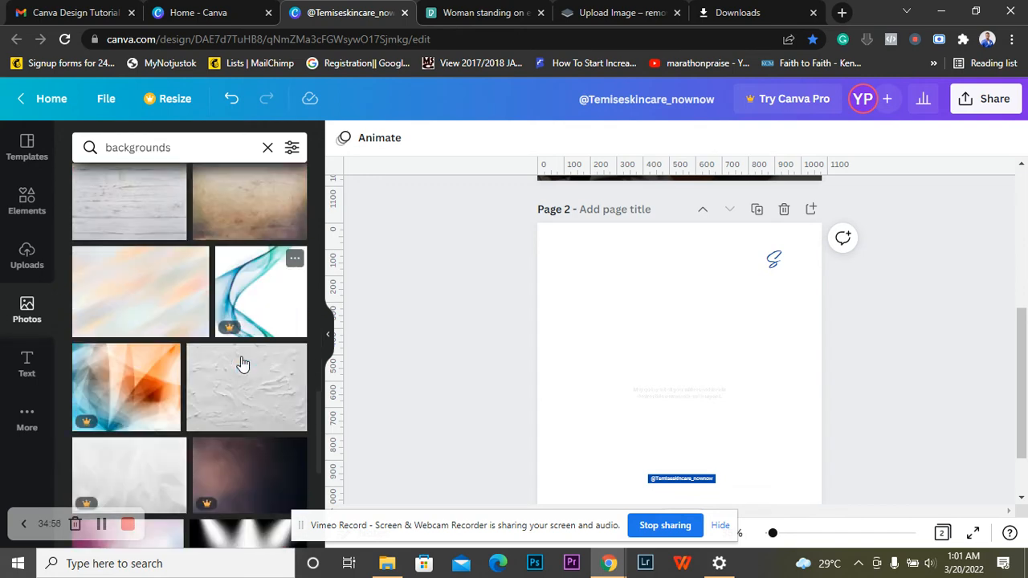
{"action": "scroll", "coordinate": [243, 362], "scroll_direction": "down", "scroll_amount": 4}
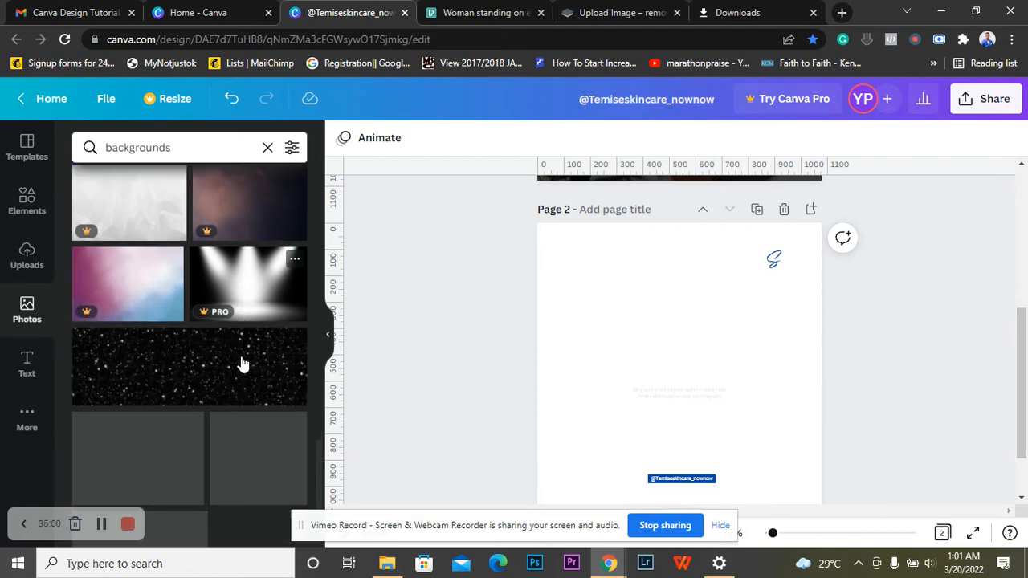
{"action": "scroll", "coordinate": [242, 363], "scroll_direction": "down", "scroll_amount": 2}
{"action": "scroll", "coordinate": [242, 363], "scroll_direction": "up", "scroll_amount": 1}
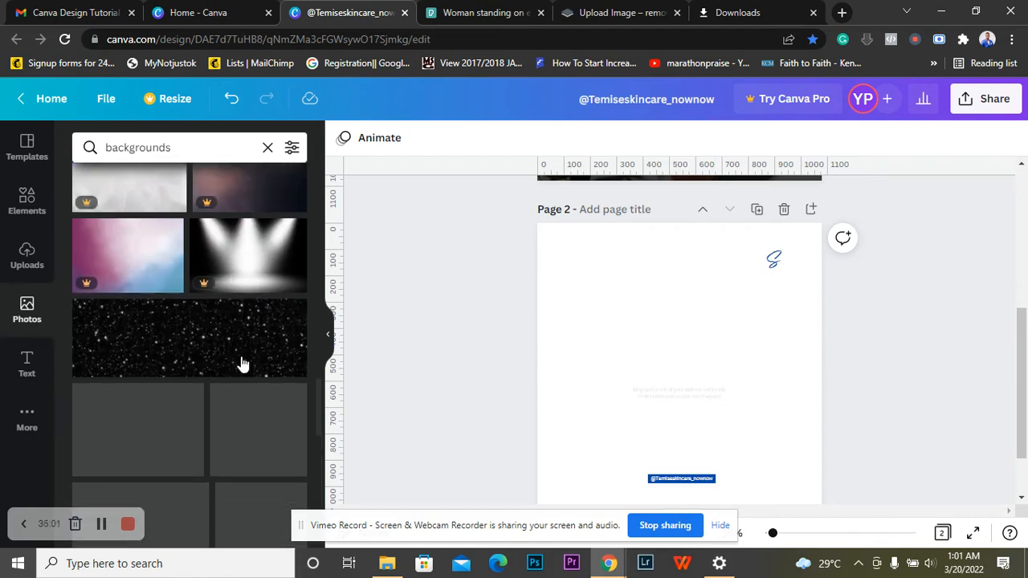
{"action": "scroll", "coordinate": [241, 363], "scroll_direction": "down", "scroll_amount": 5}
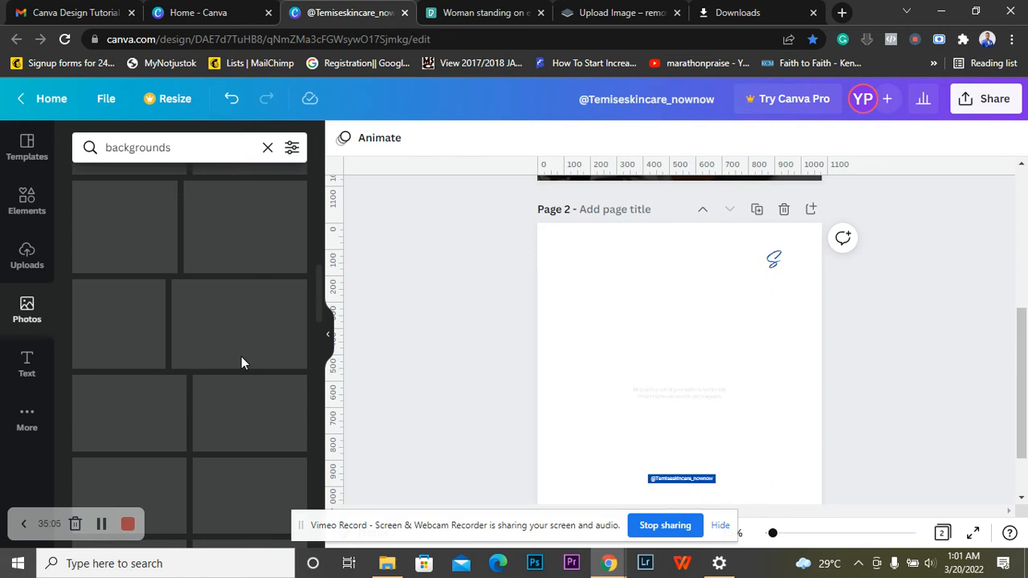
{"action": "scroll", "coordinate": [241, 363], "scroll_direction": "up", "scroll_amount": 3}
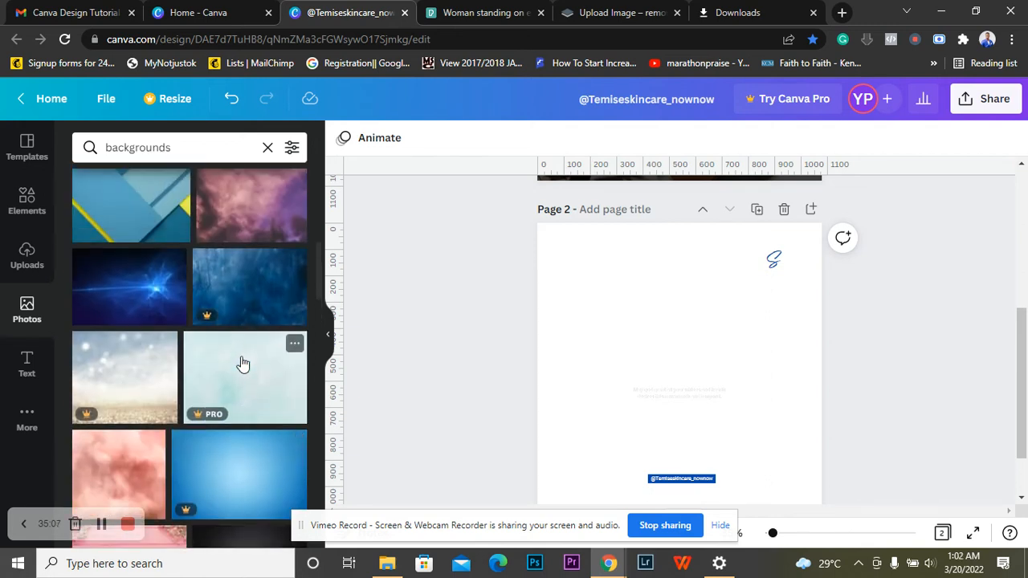
{"action": "scroll", "coordinate": [242, 364], "scroll_direction": "up", "scroll_amount": 4}
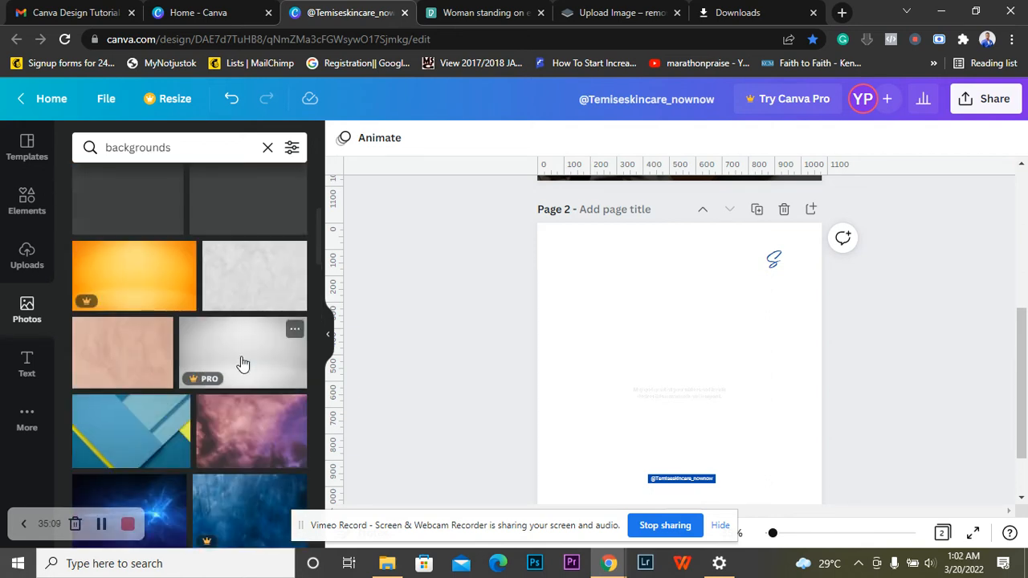
{"action": "scroll", "coordinate": [243, 364], "scroll_direction": "up", "scroll_amount": 3}
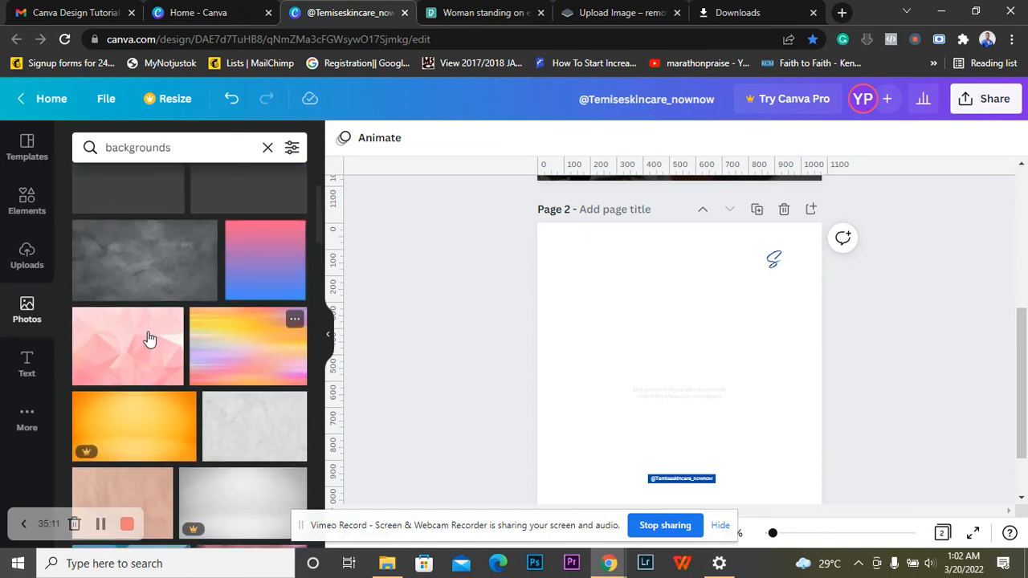
{"action": "scroll", "coordinate": [236, 356], "scroll_direction": "up", "scroll_amount": 3}
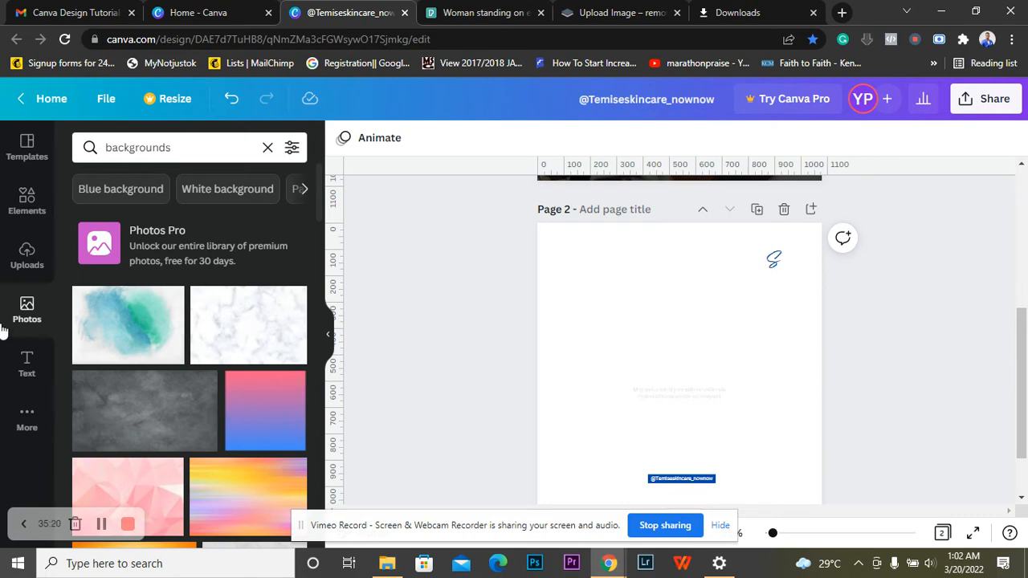
- Search the elements library for "gradient", going back from the lines and shapes collection
{"action": "left_click", "coordinate": [27, 207]}
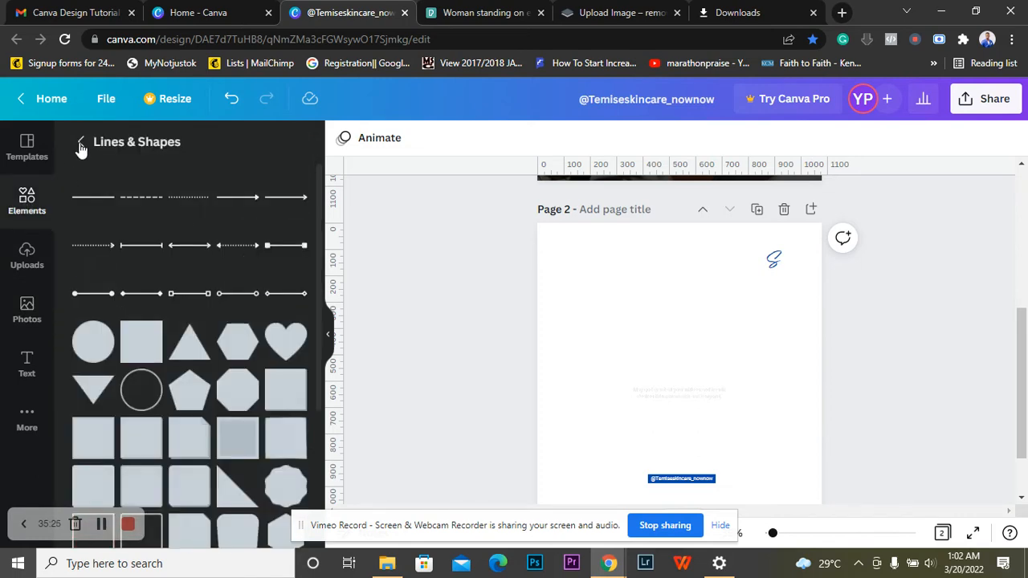
{"action": "left_click", "coordinate": [80, 144]}
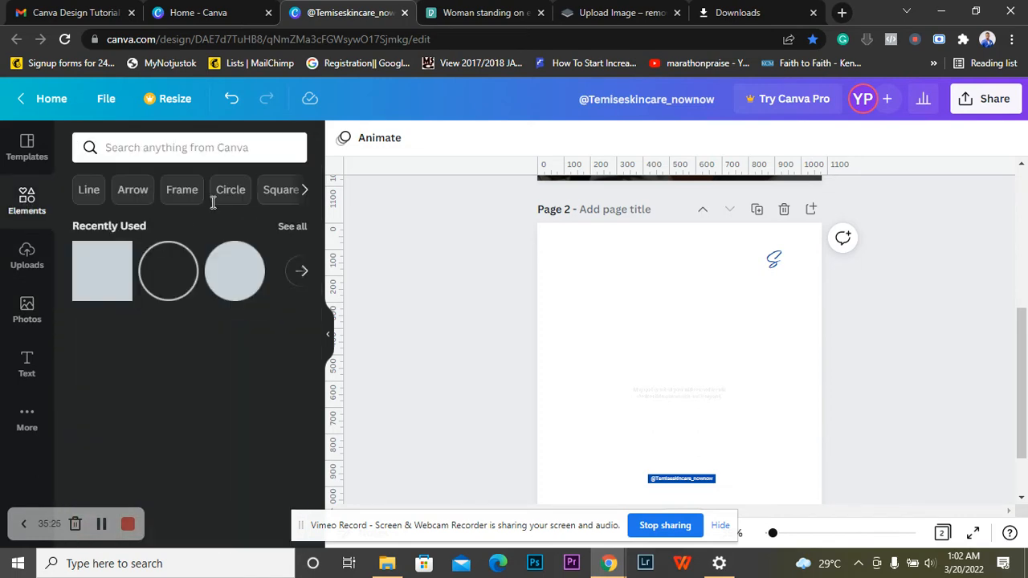
{"action": "left_click", "coordinate": [147, 147]}
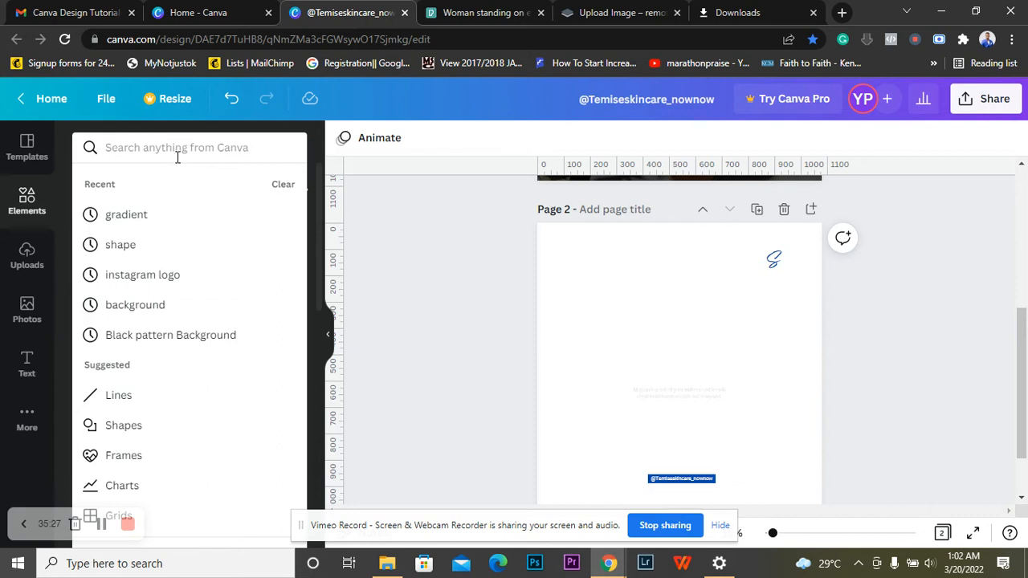
{"action": "left_click", "coordinate": [140, 218]}
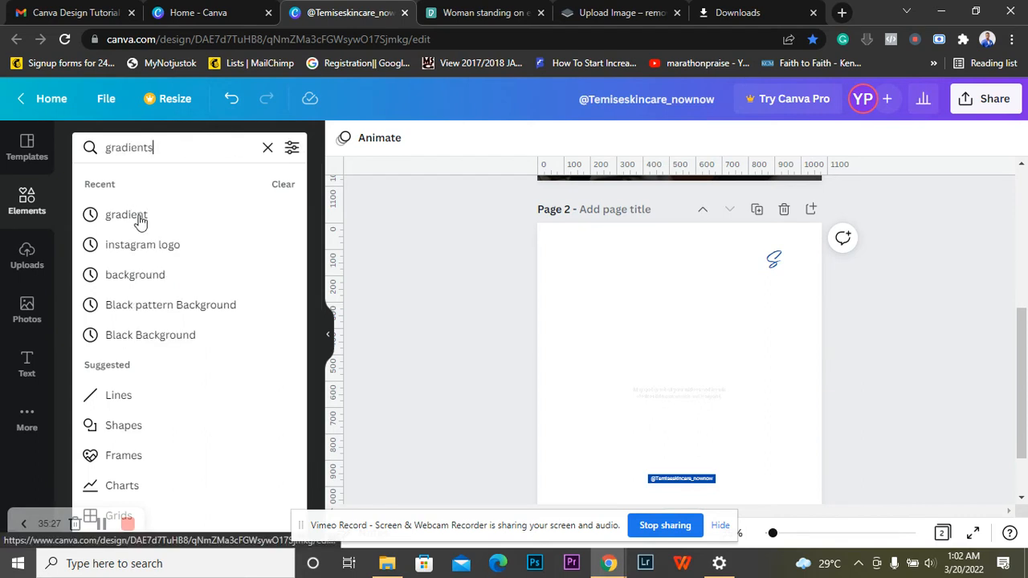
{"action": "left_click", "coordinate": [138, 214]}
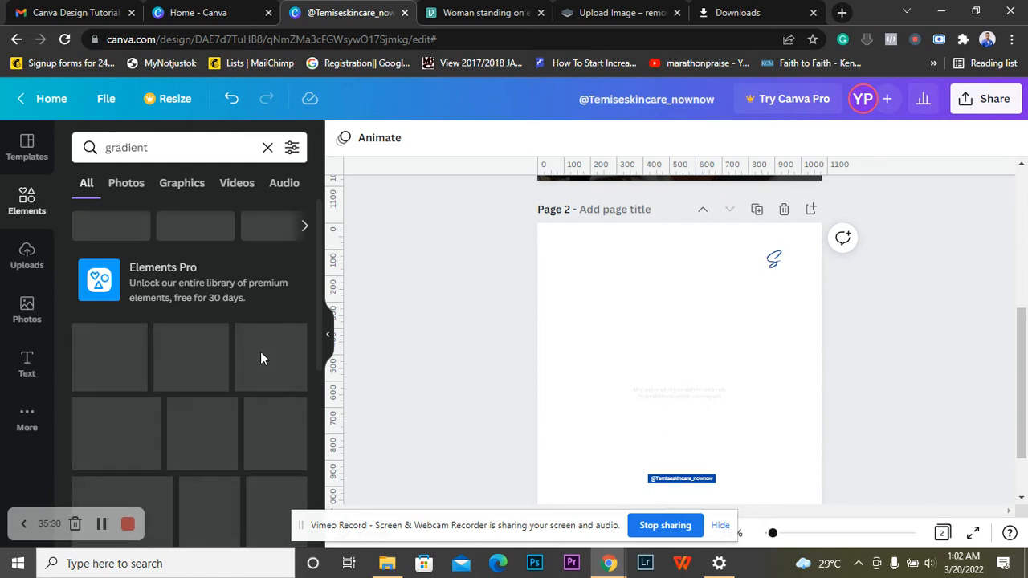
- Add the free turquoise-to-purple rectangular gradient from the search results to page 2
{"action": "scroll", "coordinate": [261, 361], "scroll_direction": "down", "scroll_amount": 1}
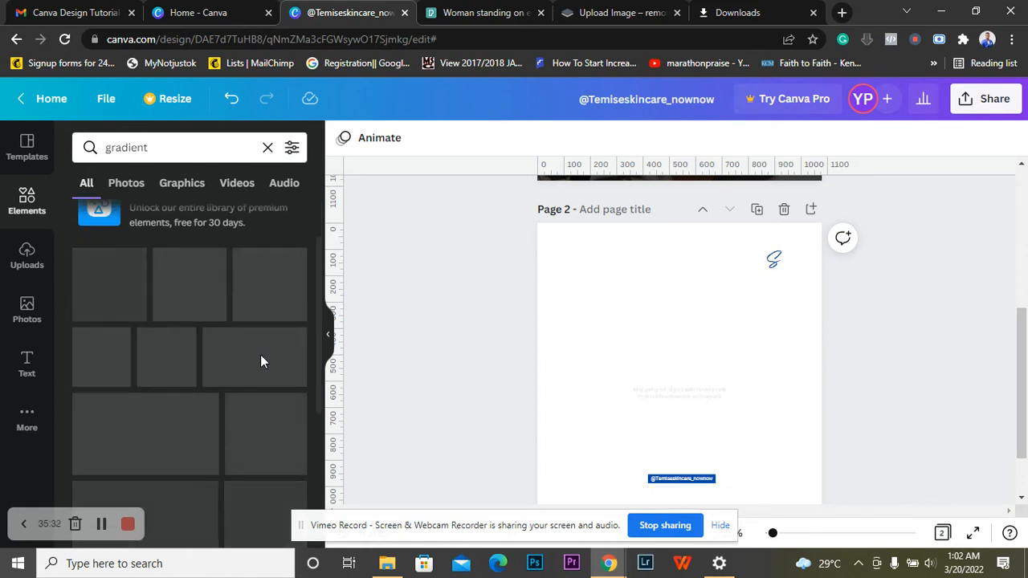
{"action": "scroll", "coordinate": [261, 361], "scroll_direction": "down", "scroll_amount": 1}
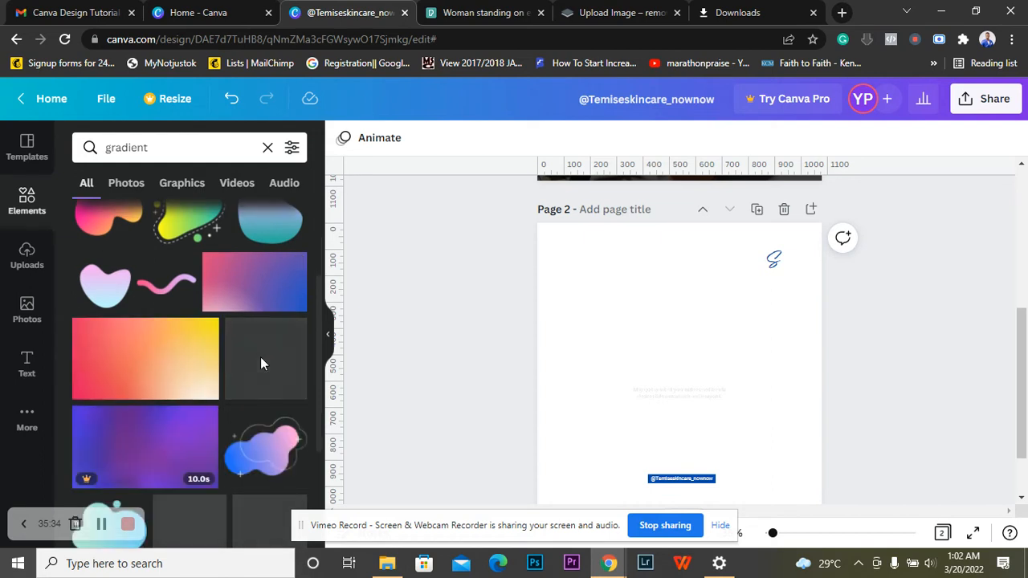
{"action": "scroll", "coordinate": [260, 357], "scroll_direction": "down", "scroll_amount": 1}
{"action": "scroll", "coordinate": [261, 364], "scroll_direction": "down", "scroll_amount": 2}
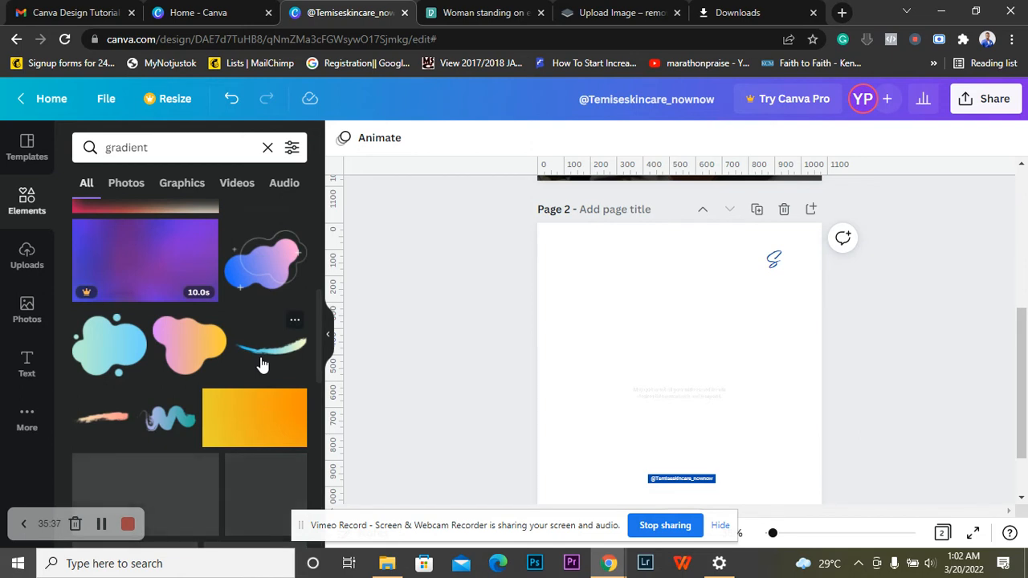
{"action": "scroll", "coordinate": [260, 365], "scroll_direction": "down", "scroll_amount": 5}
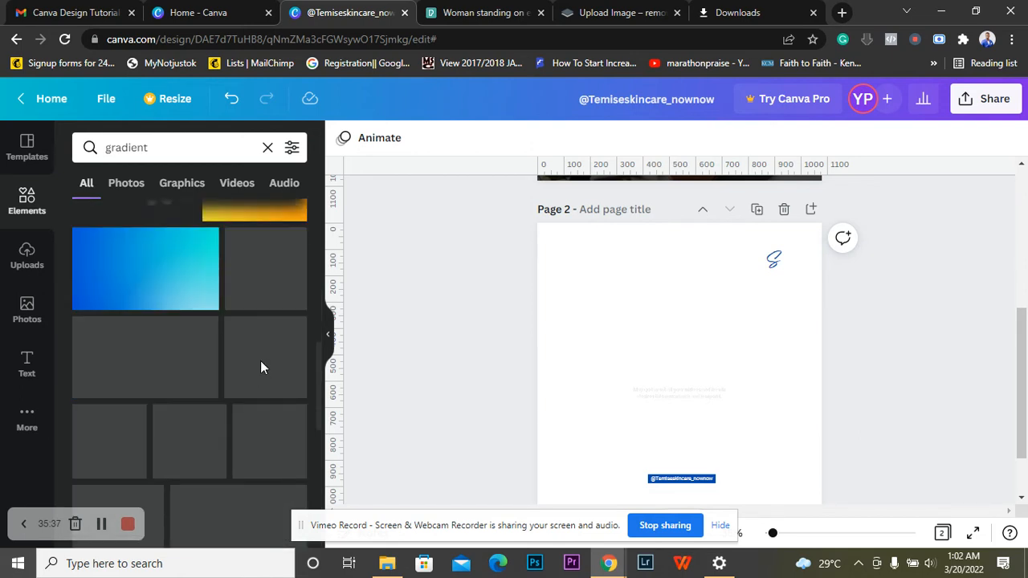
{"action": "scroll", "coordinate": [261, 367], "scroll_direction": "up", "scroll_amount": 1}
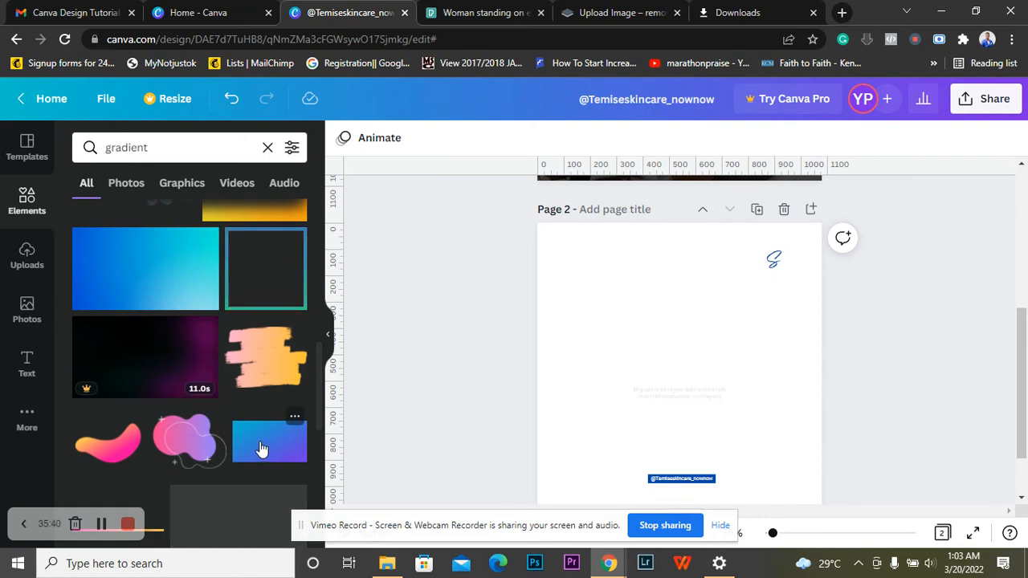
{"action": "scroll", "coordinate": [261, 448], "scroll_direction": "down", "scroll_amount": 1}
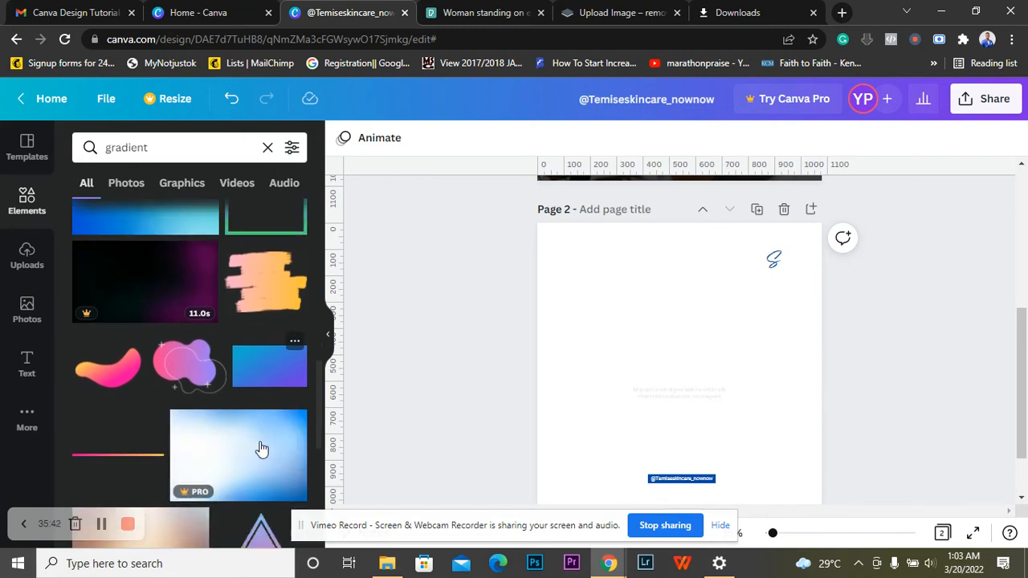
{"action": "scroll", "coordinate": [261, 448], "scroll_direction": "down", "scroll_amount": 1}
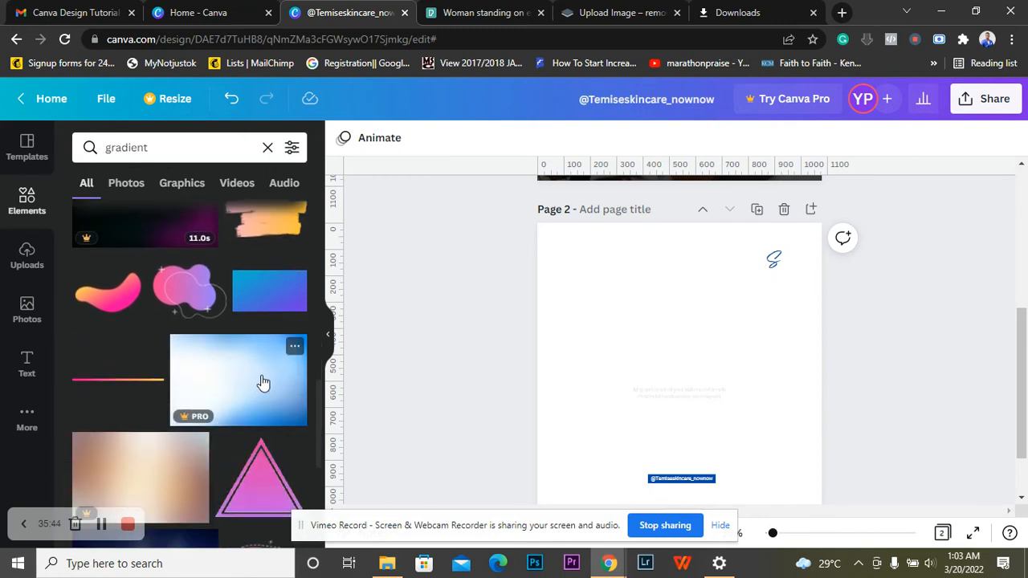
{"action": "scroll", "coordinate": [260, 379], "scroll_direction": "up", "scroll_amount": 1}
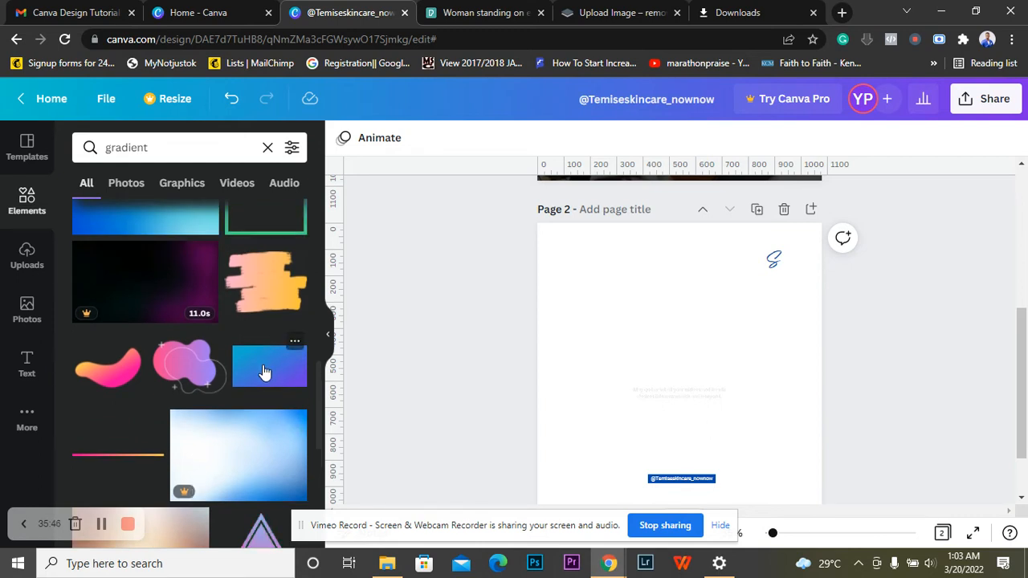
{"action": "left_click", "coordinate": [265, 372]}
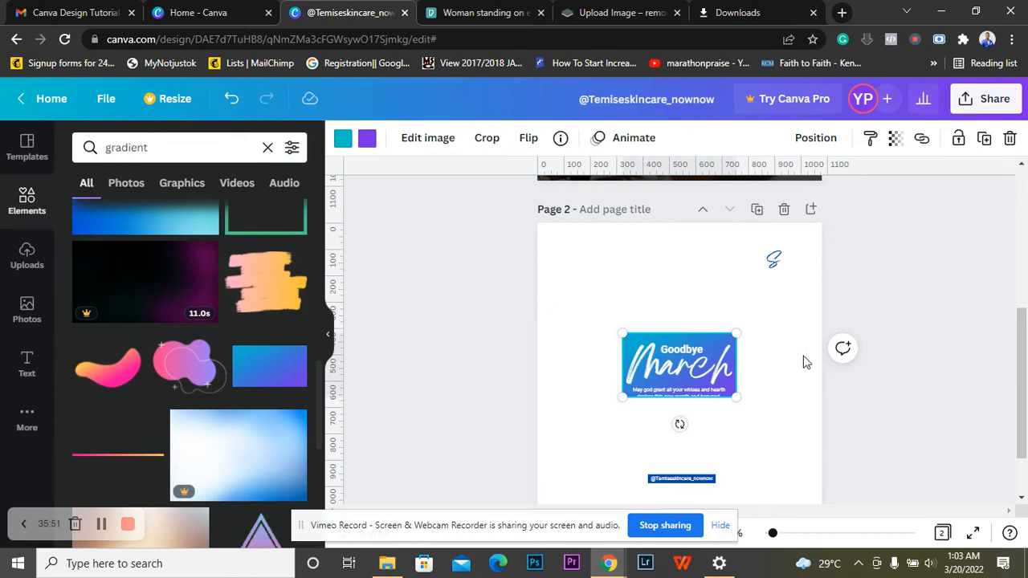
{"action": "left_click", "coordinate": [343, 140]}
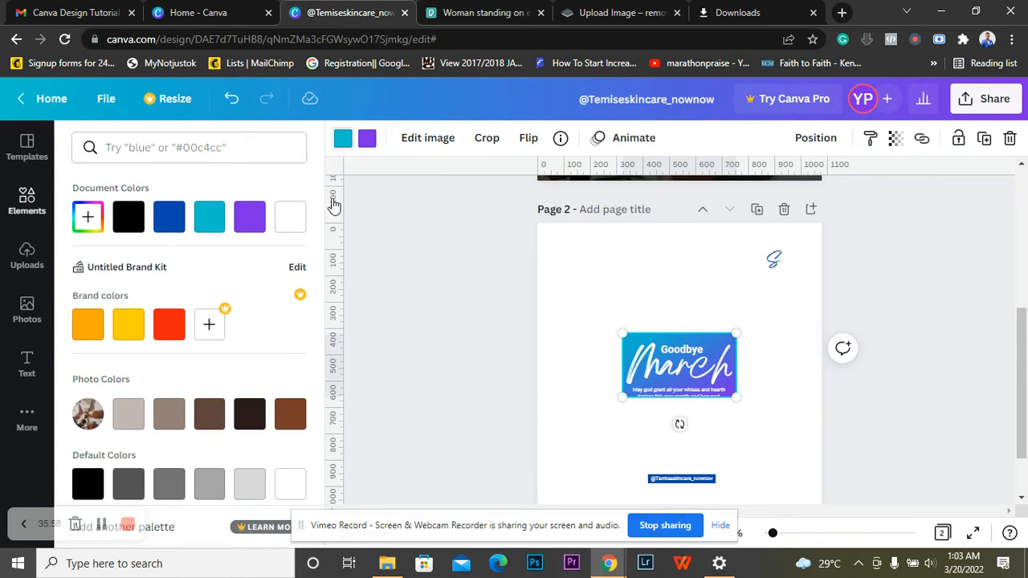
- Enlarge the gradient rectangle beyond the page edges so that it covers all of page 2 as a background
{"action": "left_click_drag", "start_coordinate": [619, 330], "coordinate": [516, 215]}
{"action": "left_click_drag", "start_coordinate": [509, 209], "coordinate": [452, 167]}
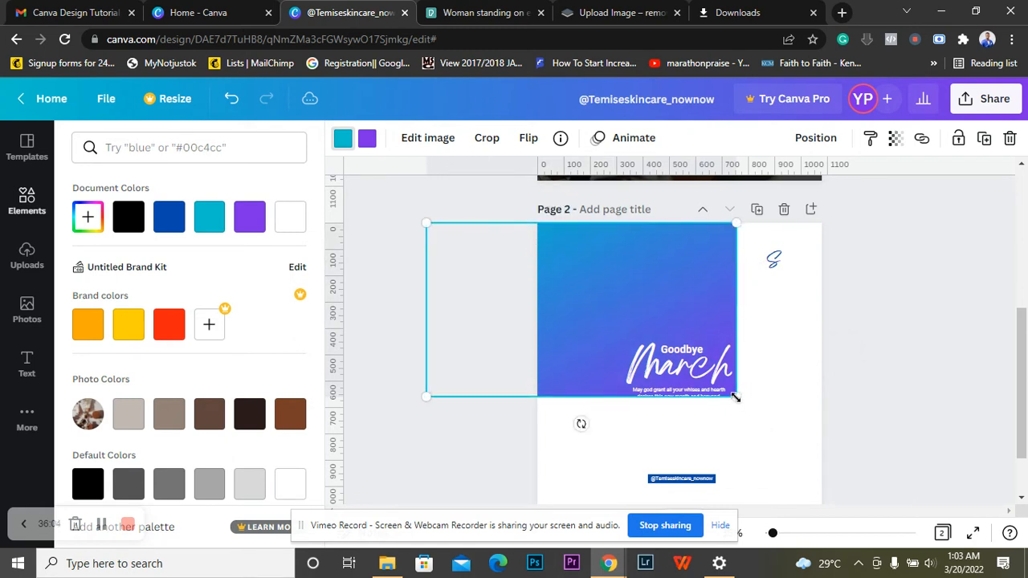
{"action": "left_click_drag", "start_coordinate": [739, 400], "coordinate": [972, 514]}
{"action": "left_click_drag", "start_coordinate": [977, 332], "coordinate": [981, 337]}
{"action": "scroll", "coordinate": [981, 336], "scroll_direction": "down", "scroll_amount": 1}
{"action": "scroll", "coordinate": [981, 337], "scroll_direction": "down", "scroll_amount": 1}
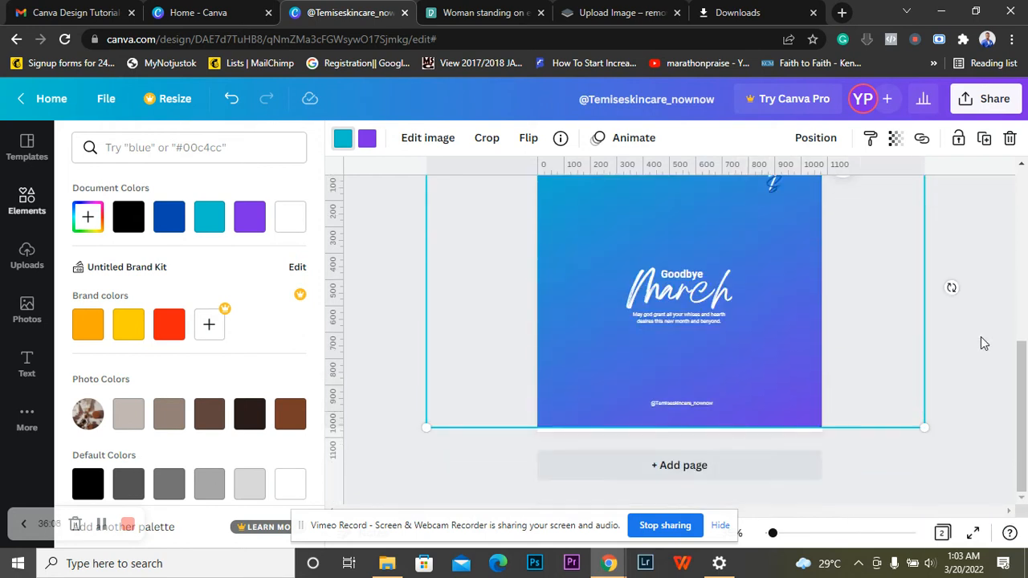
{"action": "left_click_drag", "start_coordinate": [939, 447], "coordinate": [939, 446]}
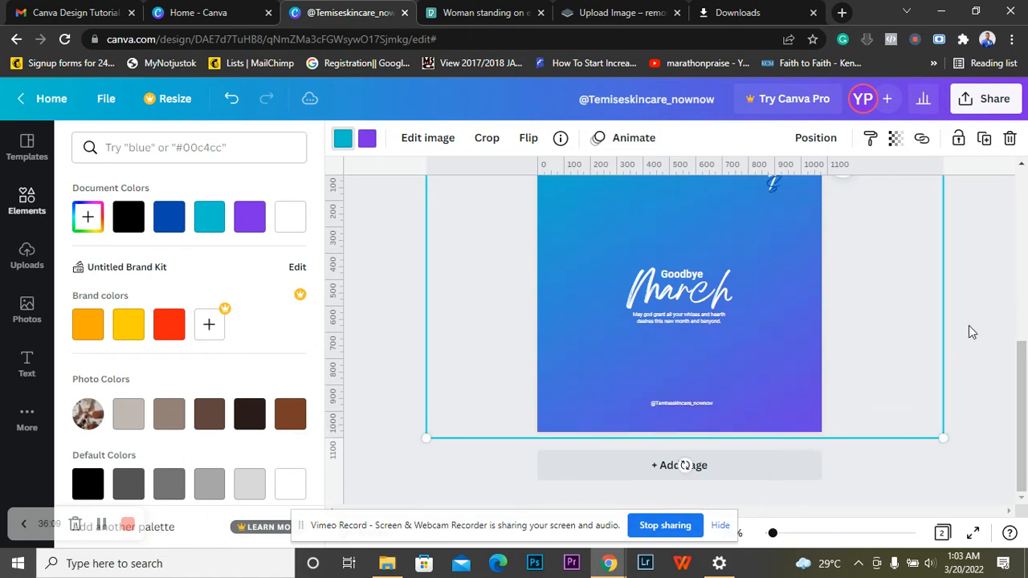
{"action": "scroll", "coordinate": [968, 325], "scroll_direction": "up", "scroll_amount": 1}
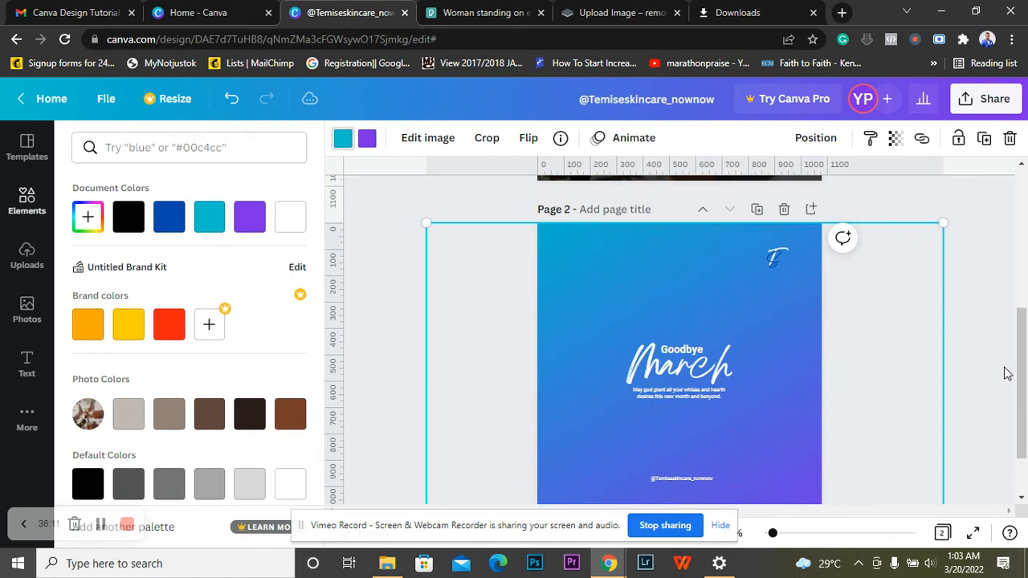
{"action": "left_click_drag", "start_coordinate": [1020, 385], "coordinate": [1021, 389]}
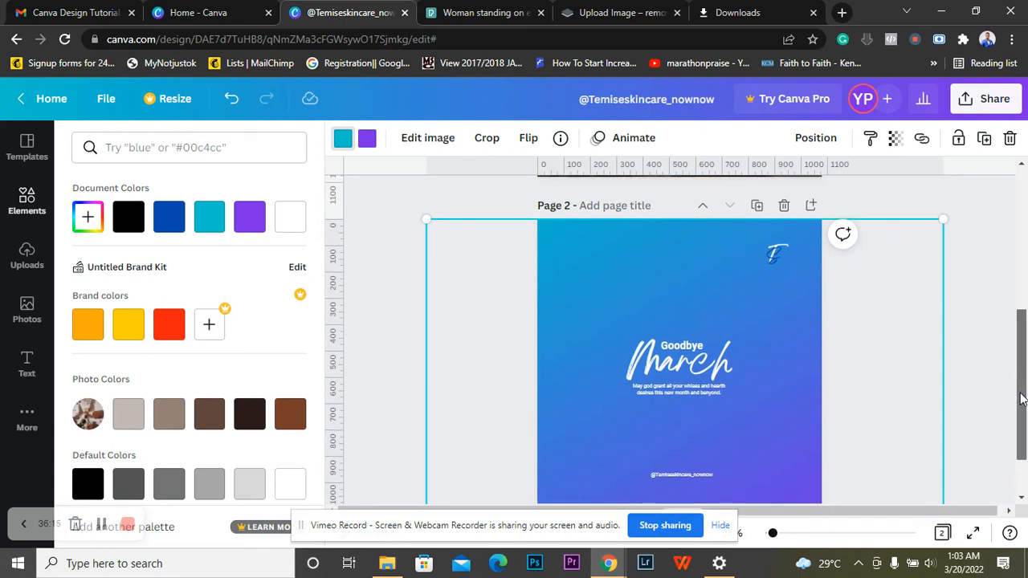
{"action": "scroll", "coordinate": [970, 395], "scroll_direction": "down", "scroll_amount": 1}
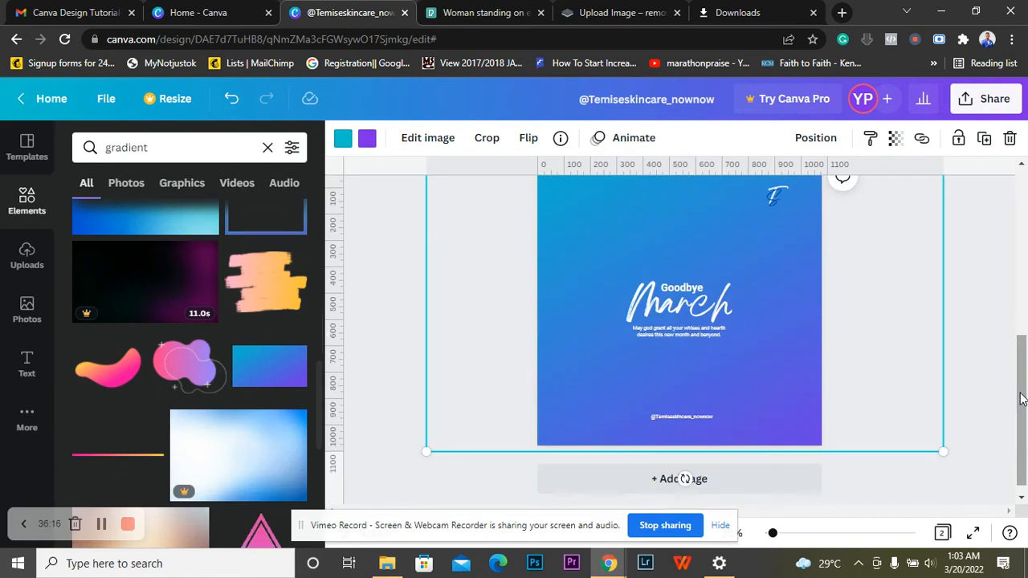
{"action": "left_click", "coordinate": [970, 395]}
{"action": "scroll", "coordinate": [969, 391], "scroll_direction": "up", "scroll_amount": 1}
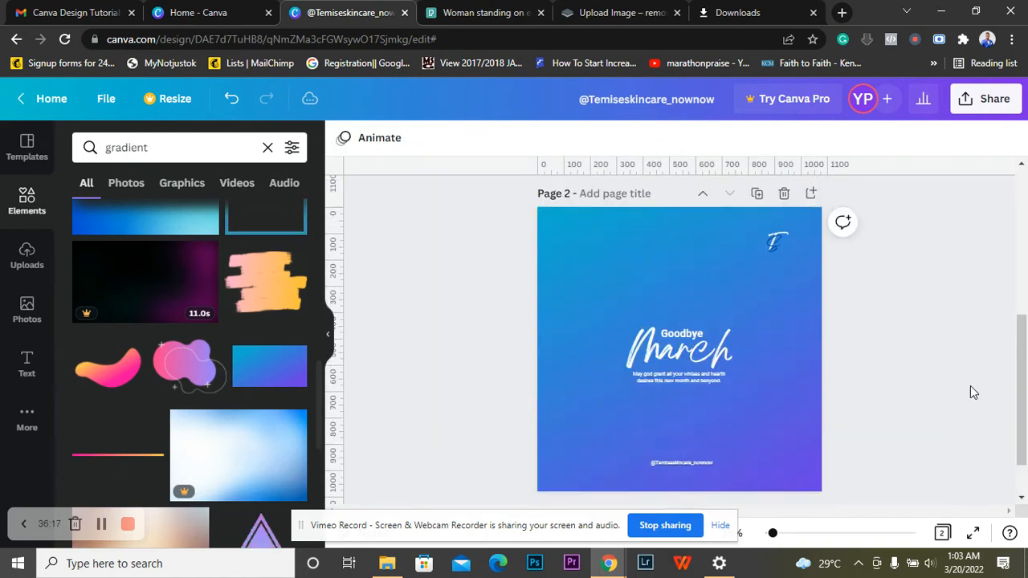
- Change the turquoise colour of page 2's gradient to the dark blue from the document colours
{"action": "left_click", "coordinate": [623, 267]}
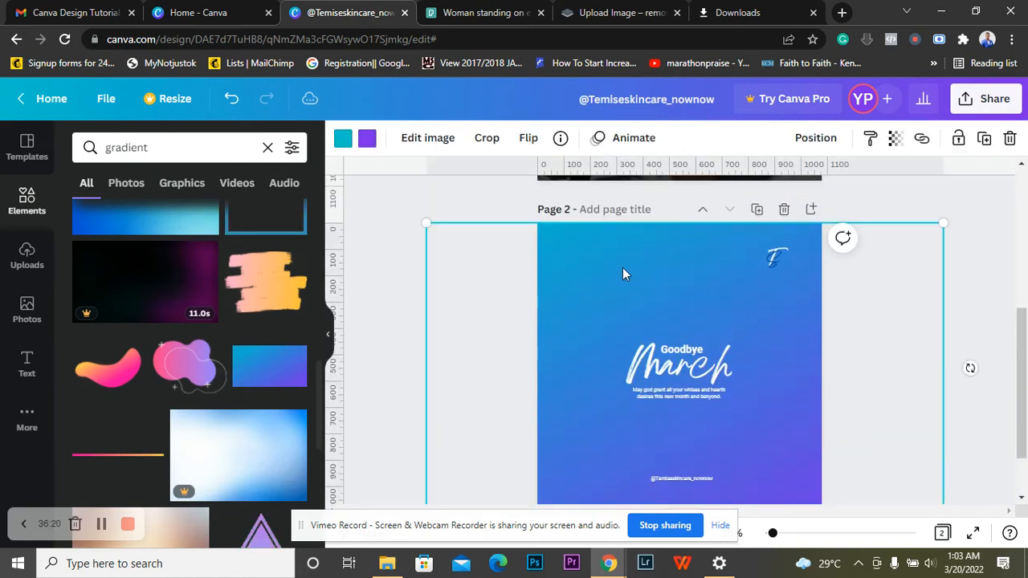
{"action": "left_click", "coordinate": [344, 140]}
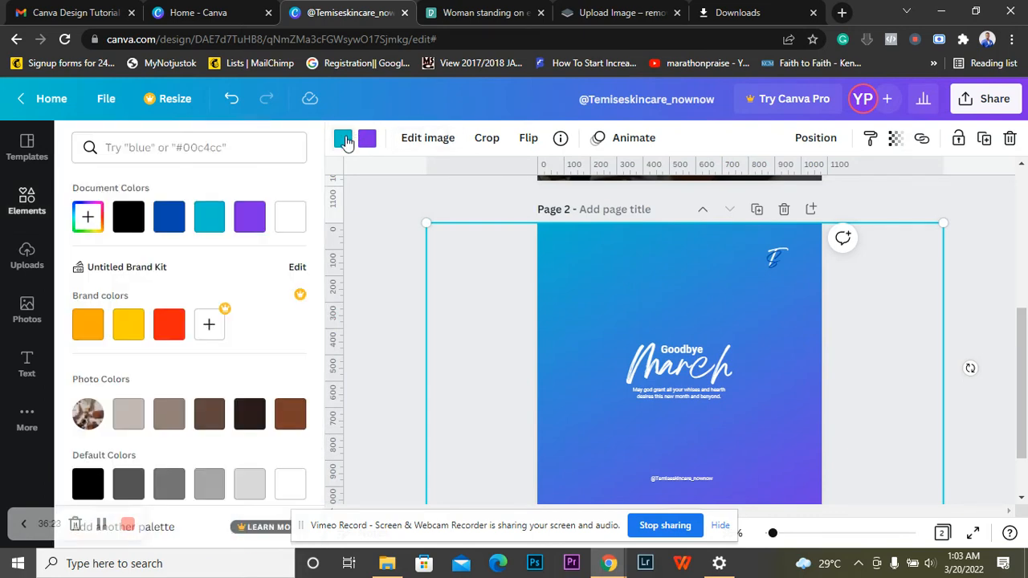
{"action": "left_click", "coordinate": [172, 219]}
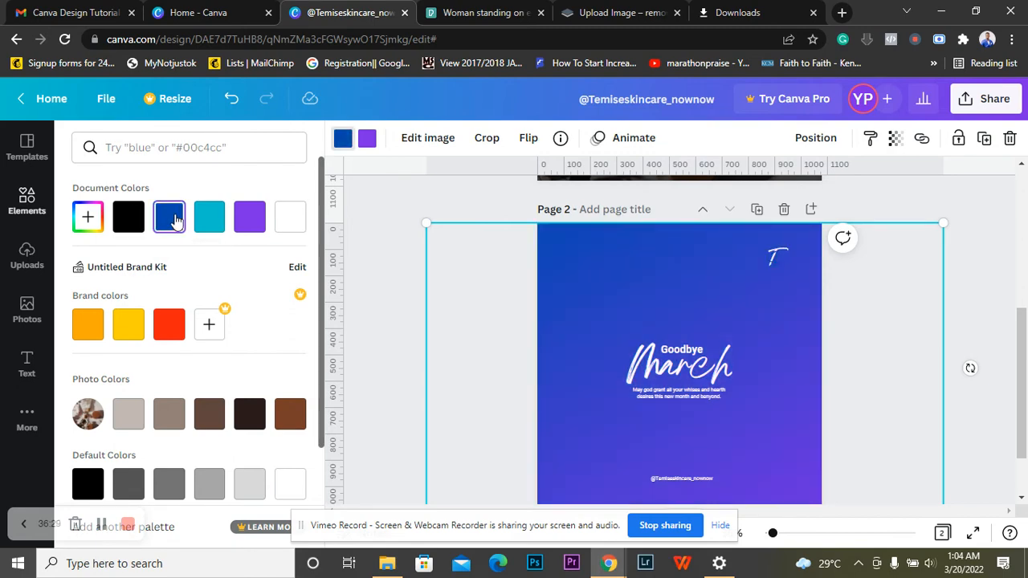
- Replace the gradient's purple with the default light violet, trying red, orange, brown and medium blue first
{"action": "left_click", "coordinate": [367, 141]}
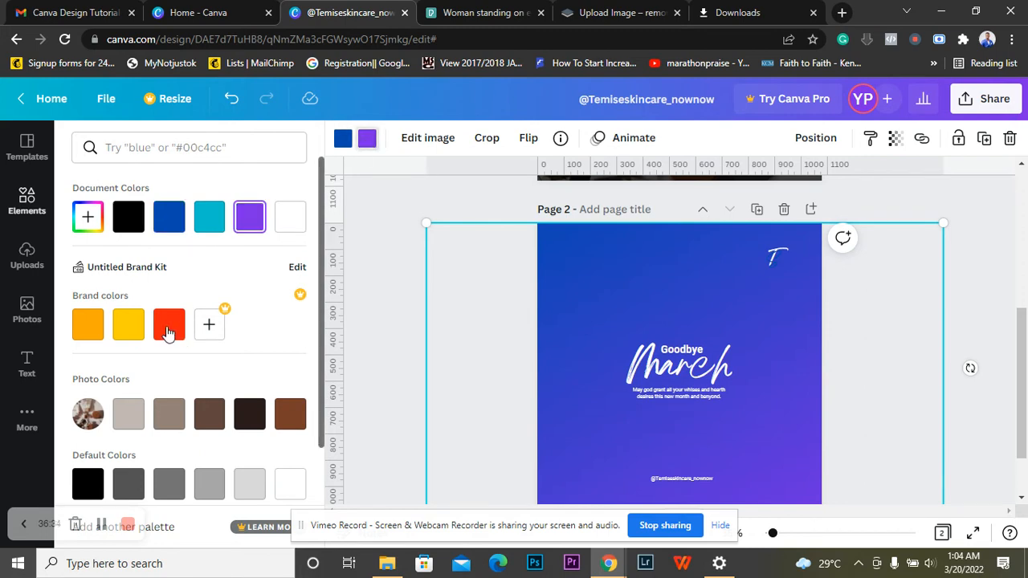
{"action": "left_click", "coordinate": [169, 331]}
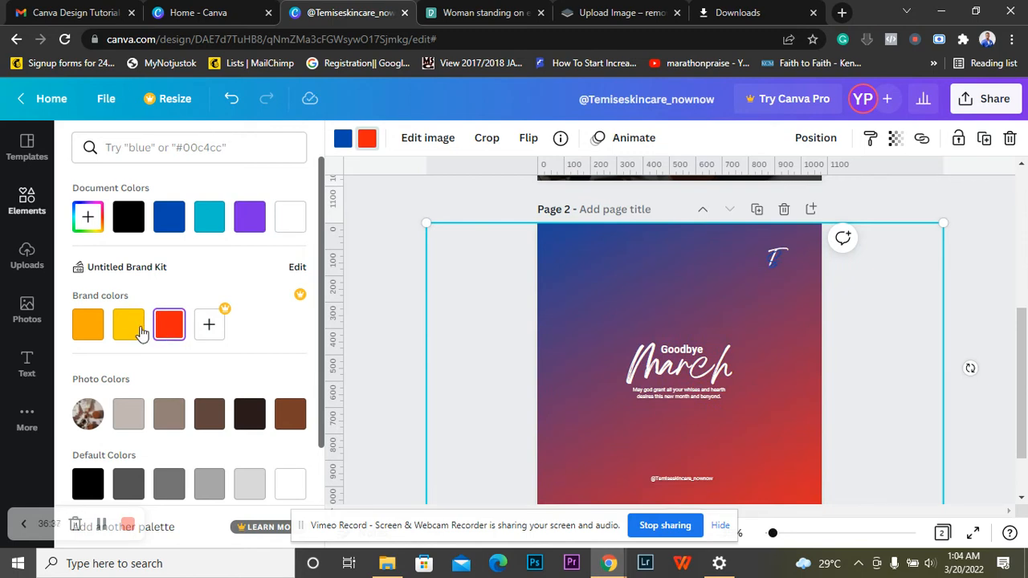
{"action": "left_click", "coordinate": [90, 331]}
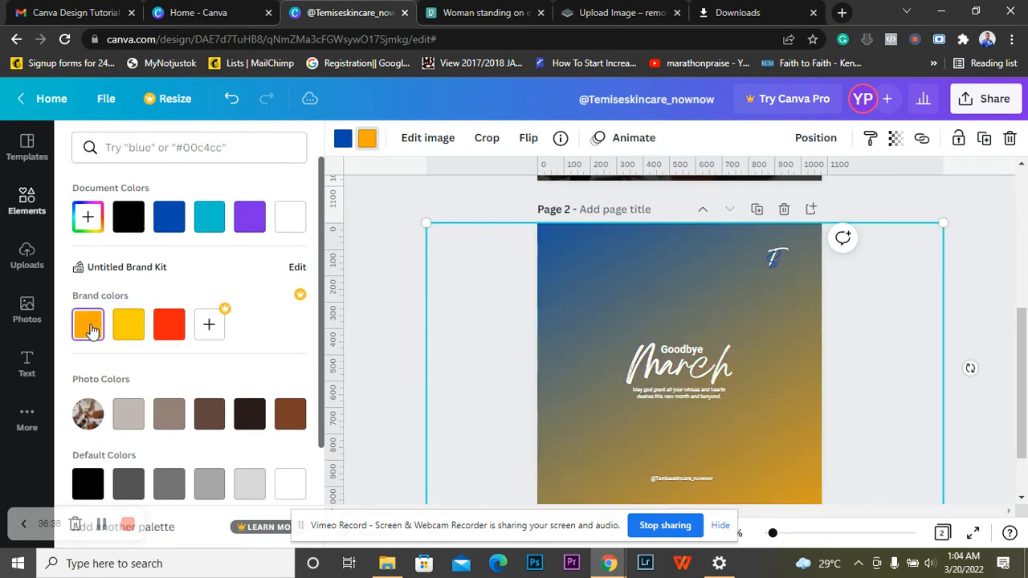
{"action": "left_click", "coordinate": [297, 418]}
{"action": "scroll", "coordinate": [297, 418], "scroll_direction": "down", "scroll_amount": 3}
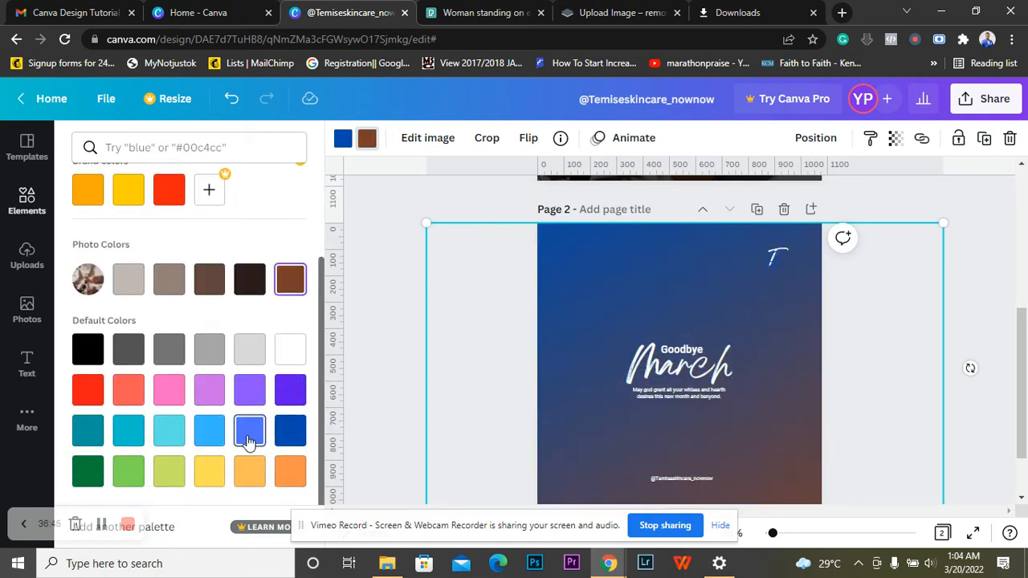
{"action": "left_click", "coordinate": [248, 387]}
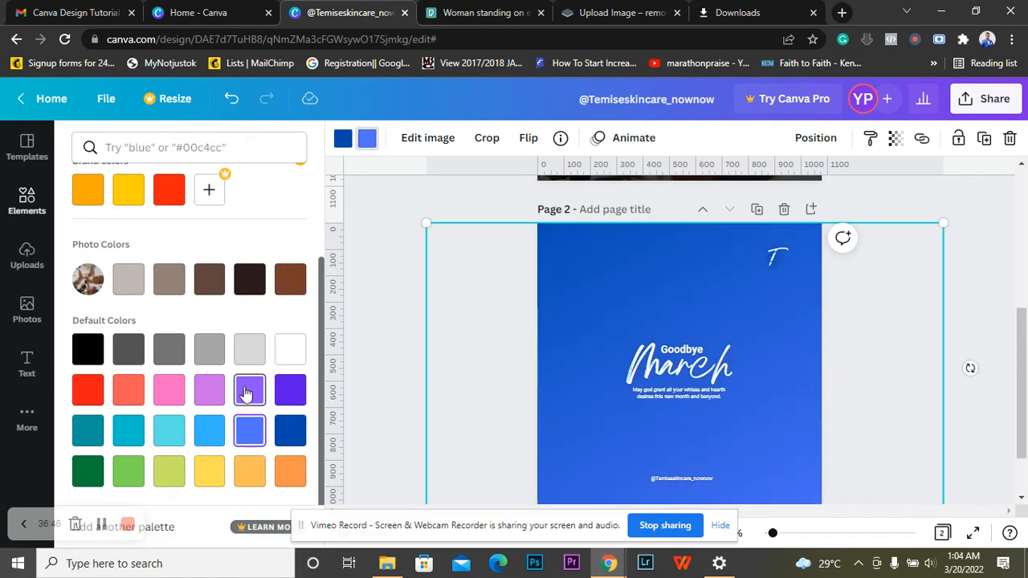
{"action": "left_click", "coordinate": [247, 391]}
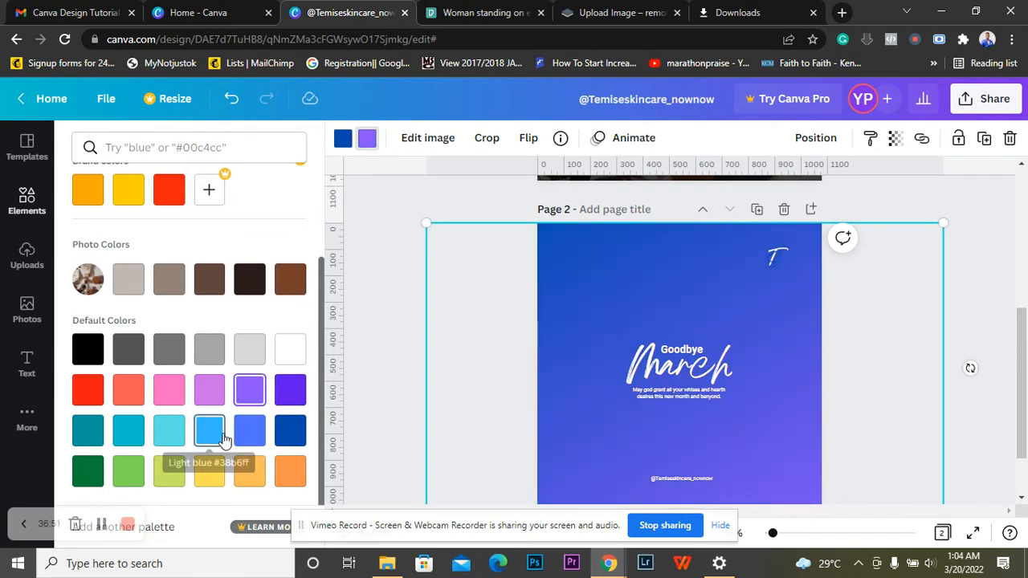
- Change the gradient's dark blue colour to light blue #38b6ff and compare page 2 with page 1
{"action": "left_click", "coordinate": [345, 142]}
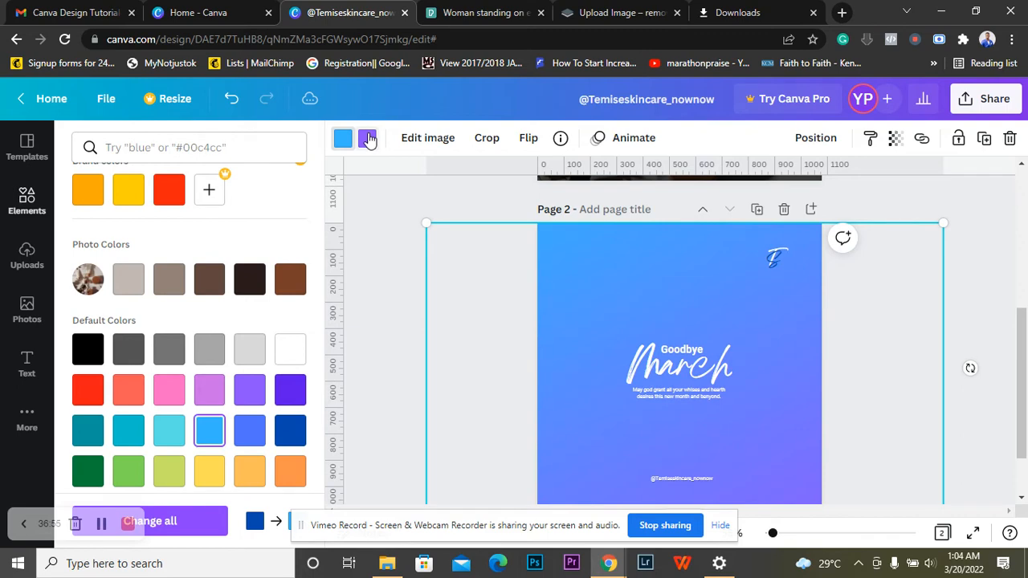
{"action": "left_click", "coordinate": [368, 139]}
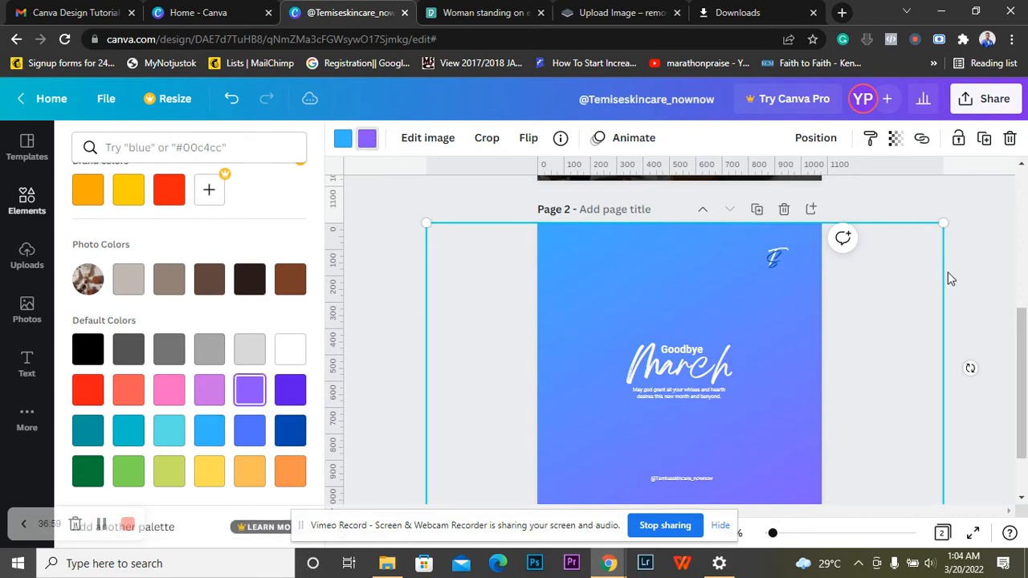
{"action": "scroll", "coordinate": [949, 279], "scroll_direction": "up", "scroll_amount": 3}
{"action": "scroll", "coordinate": [967, 272], "scroll_direction": "up", "scroll_amount": 1}
{"action": "scroll", "coordinate": [966, 274], "scroll_direction": "down", "scroll_amount": 1}
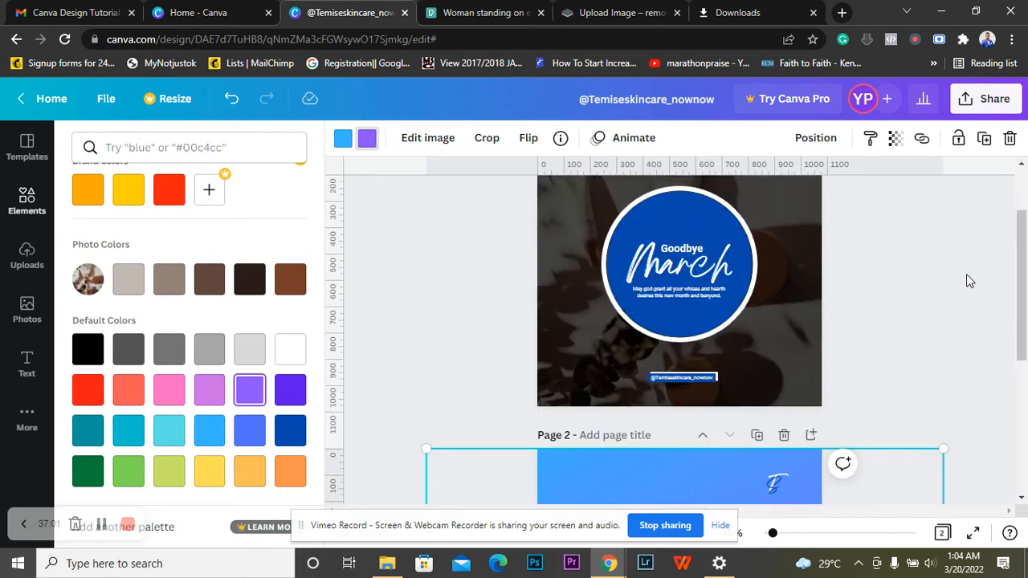
{"action": "scroll", "coordinate": [966, 274], "scroll_direction": "down", "scroll_amount": 1}
{"action": "scroll", "coordinate": [627, 221], "scroll_direction": "down", "scroll_amount": 1}
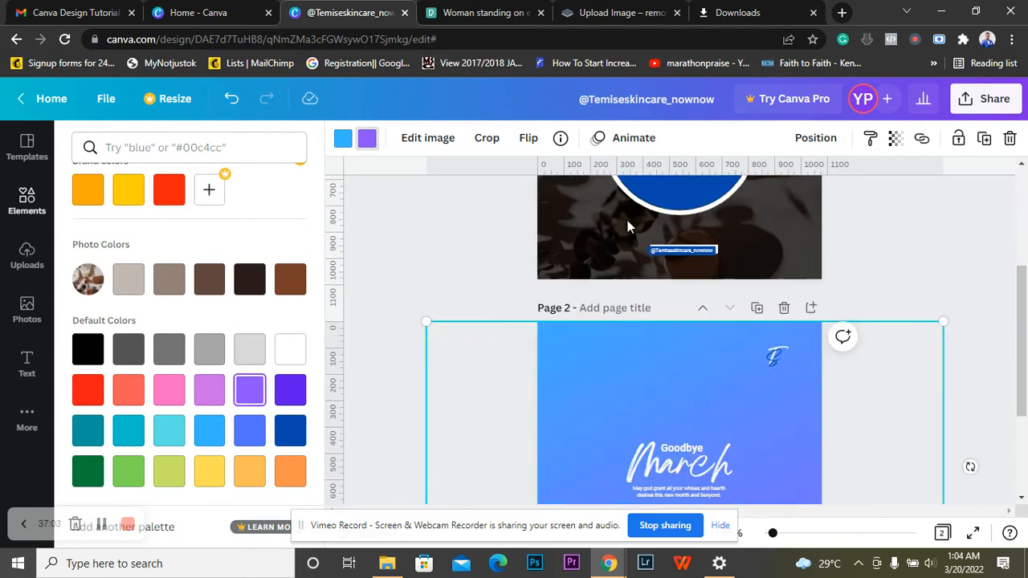
- Change the light blue of page 2's background gradient to the default dark blue and deselect the gradient
{"action": "scroll", "coordinate": [627, 220], "scroll_direction": "down", "scroll_amount": 1}
{"action": "left_click", "coordinate": [343, 141]}
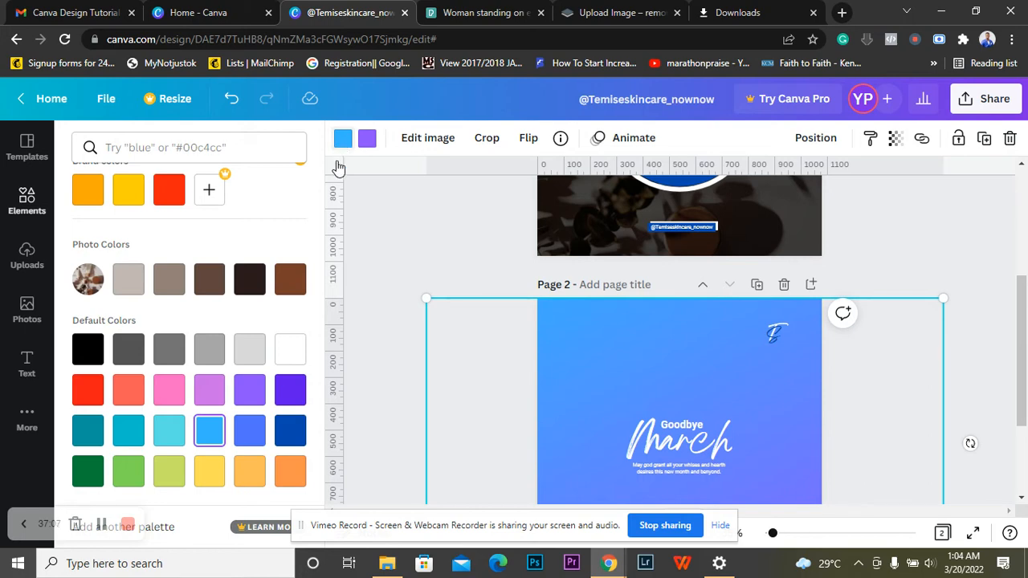
{"action": "left_click", "coordinate": [293, 434]}
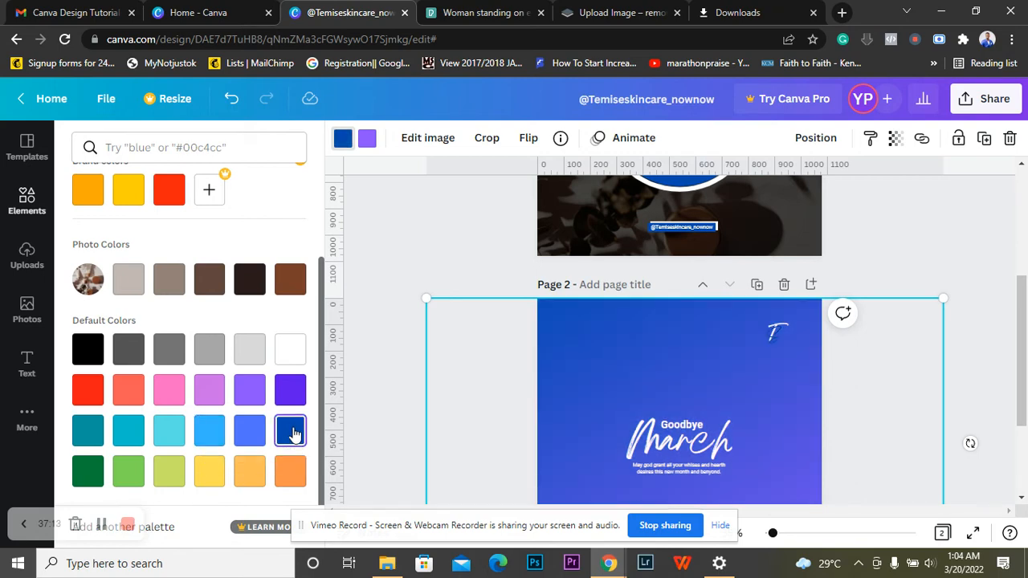
{"action": "scroll", "coordinate": [971, 390], "scroll_direction": "down", "scroll_amount": 1}
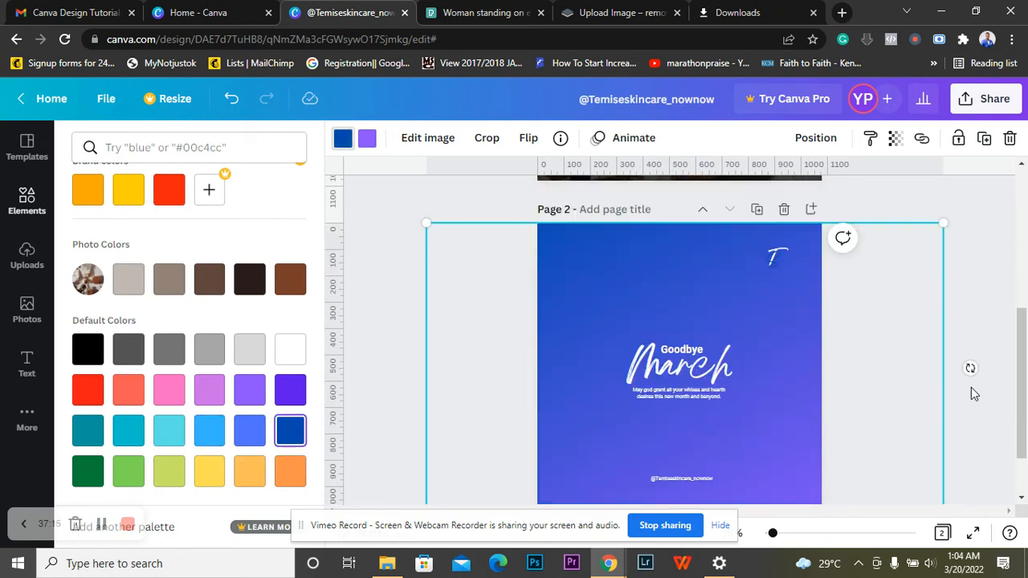
{"action": "scroll", "coordinate": [973, 401], "scroll_direction": "down", "scroll_amount": 1}
{"action": "scroll", "coordinate": [973, 354], "scroll_direction": "up", "scroll_amount": 1}
{"action": "left_click", "coordinate": [976, 249]}
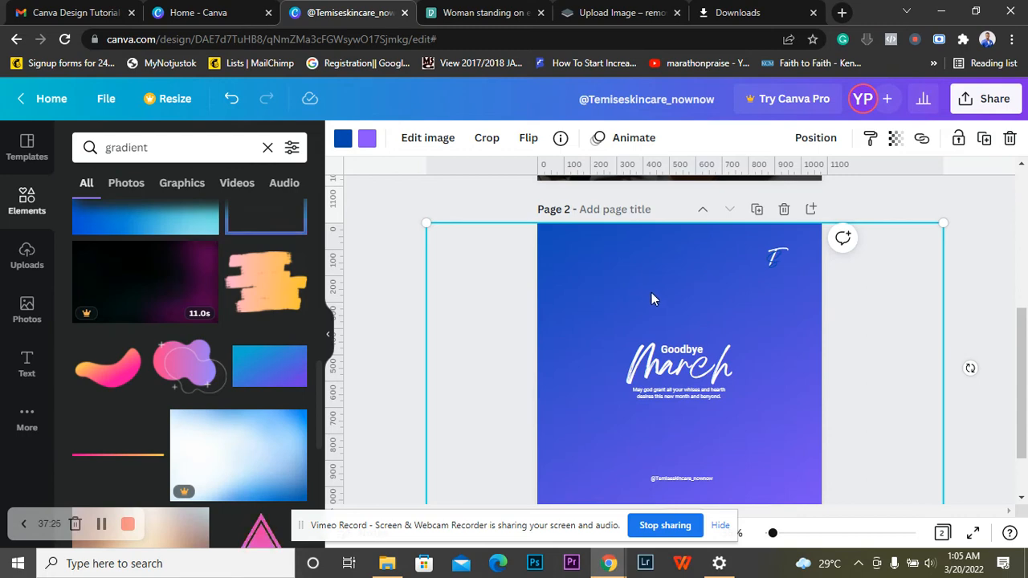
{"action": "left_click", "coordinate": [981, 326]}
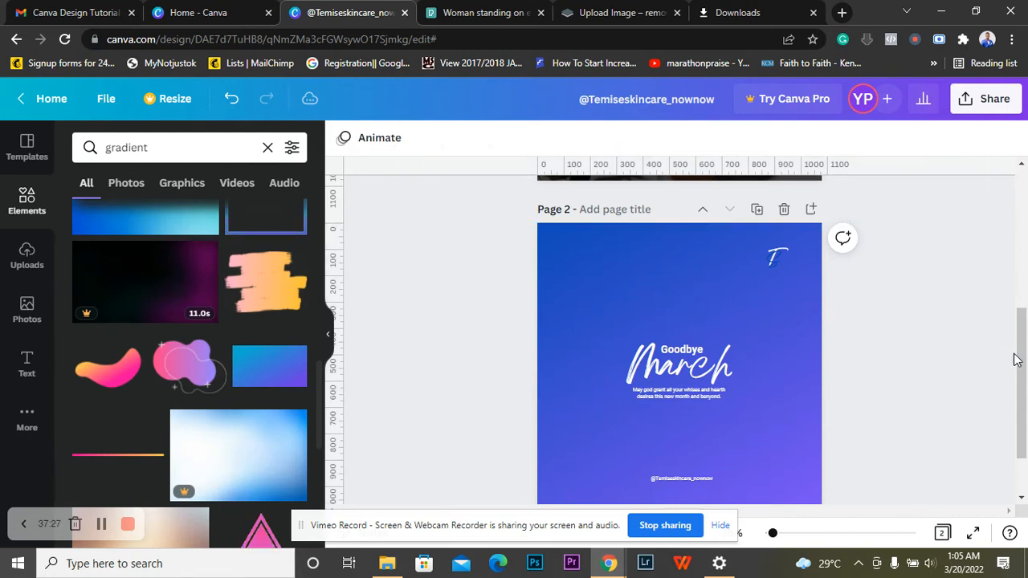
- Recolour the dark blue letter B in page 2's logo with white from the document colours
{"action": "left_click", "coordinate": [772, 262]}
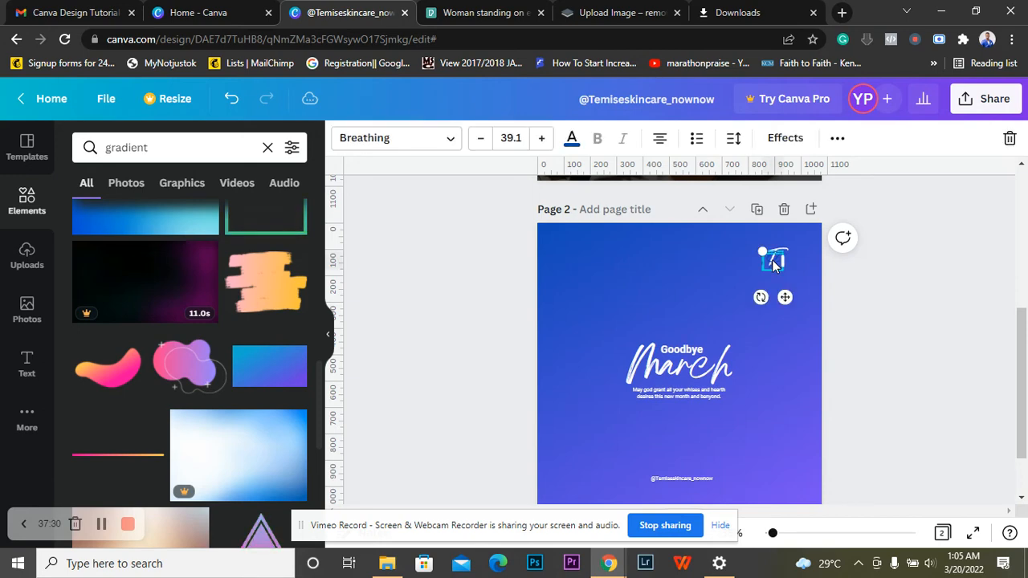
{"action": "left_click", "coordinate": [573, 142]}
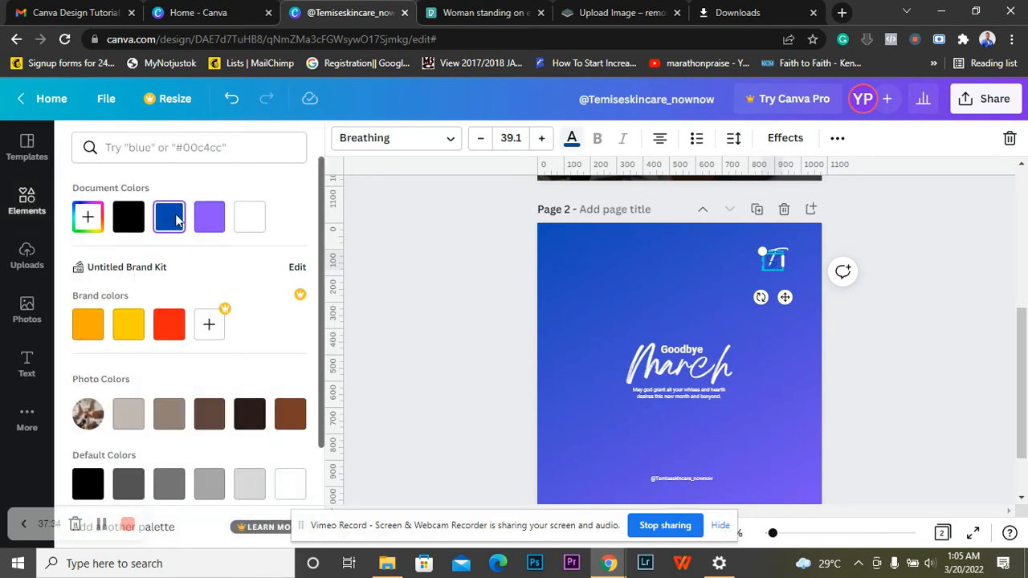
{"action": "left_click", "coordinate": [248, 227]}
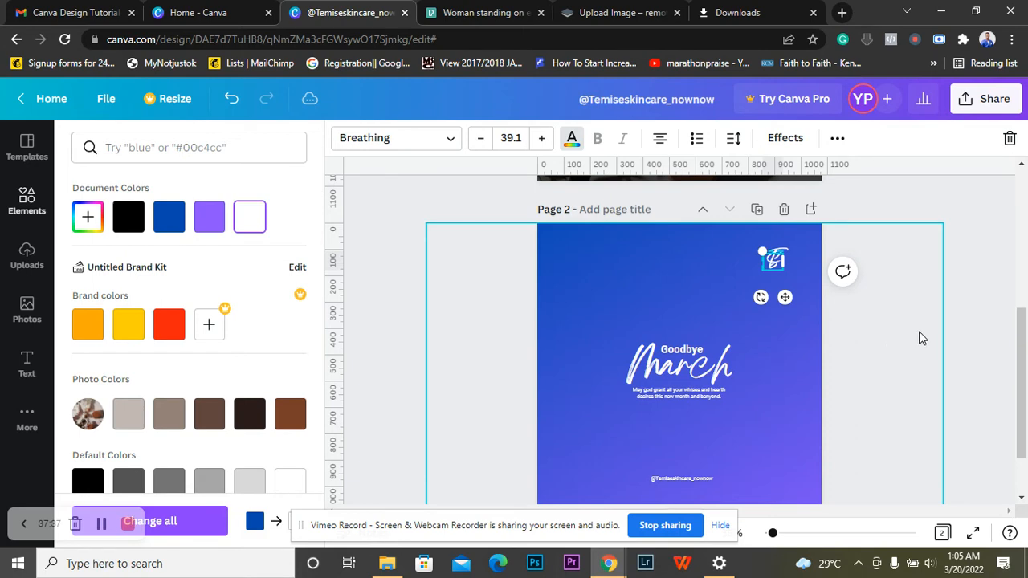
{"action": "left_click", "coordinate": [989, 266]}
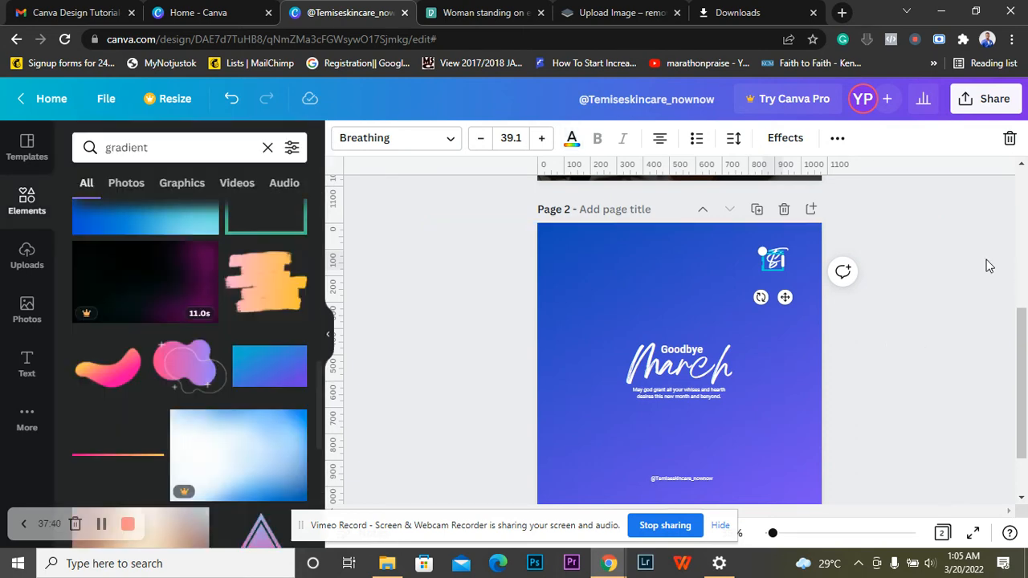
{"action": "left_click", "coordinate": [983, 263]}
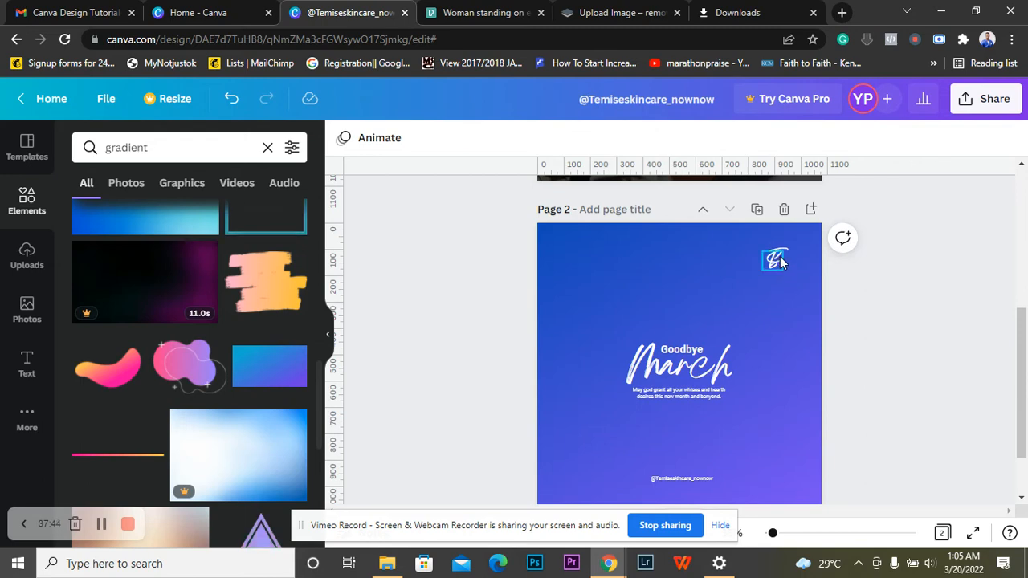
- Compare the logo and overall look of page 2 with the design on page 1
{"action": "scroll", "coordinate": [944, 294], "scroll_direction": "up", "scroll_amount": 3}
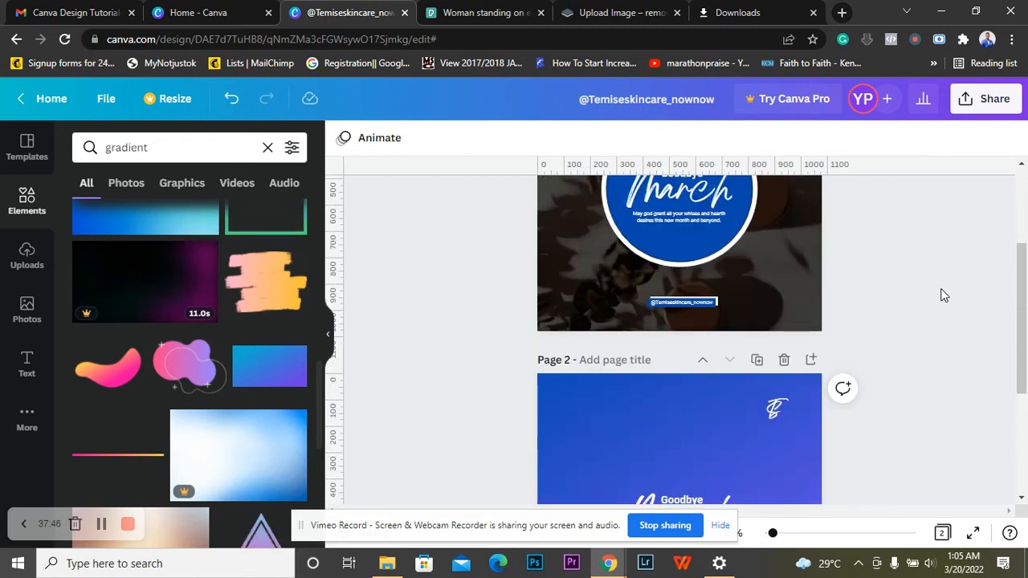
{"action": "scroll", "coordinate": [944, 295], "scroll_direction": "up", "scroll_amount": 2}
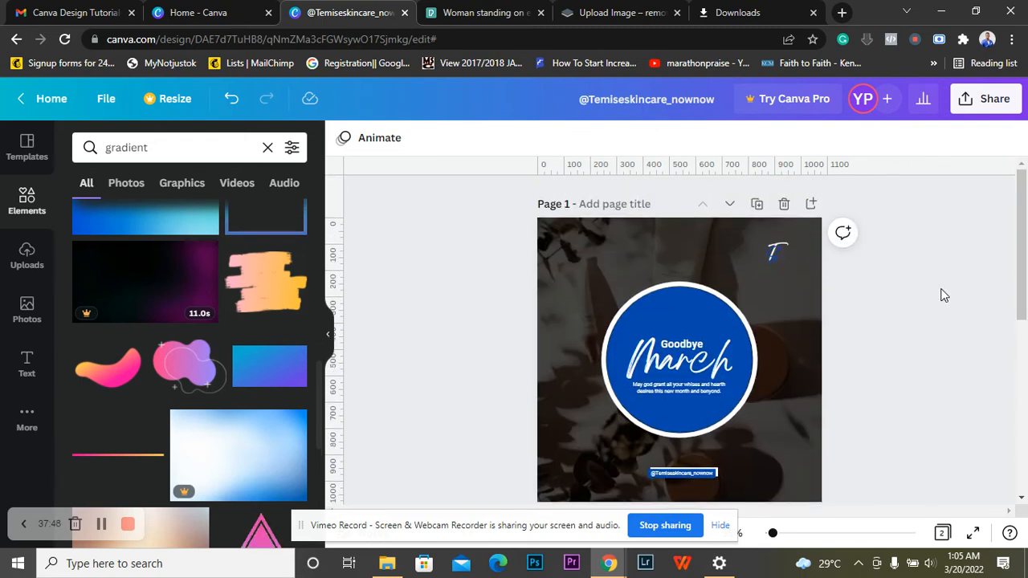
{"action": "scroll", "coordinate": [944, 296], "scroll_direction": "down", "scroll_amount": 3}
{"action": "scroll", "coordinate": [943, 295], "scroll_direction": "down", "scroll_amount": 2}
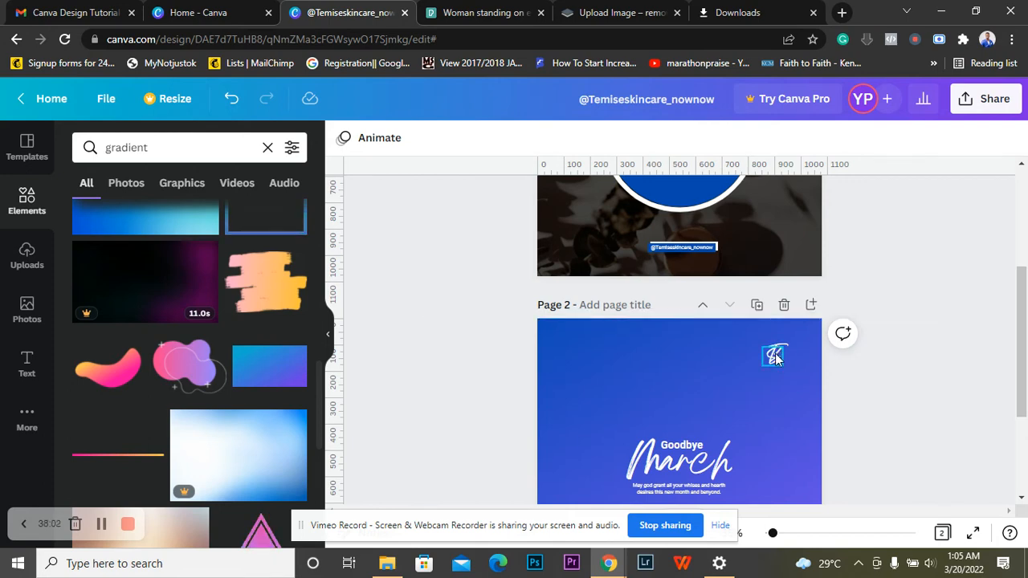
{"action": "scroll", "coordinate": [775, 358], "scroll_direction": "up", "scroll_amount": 3}
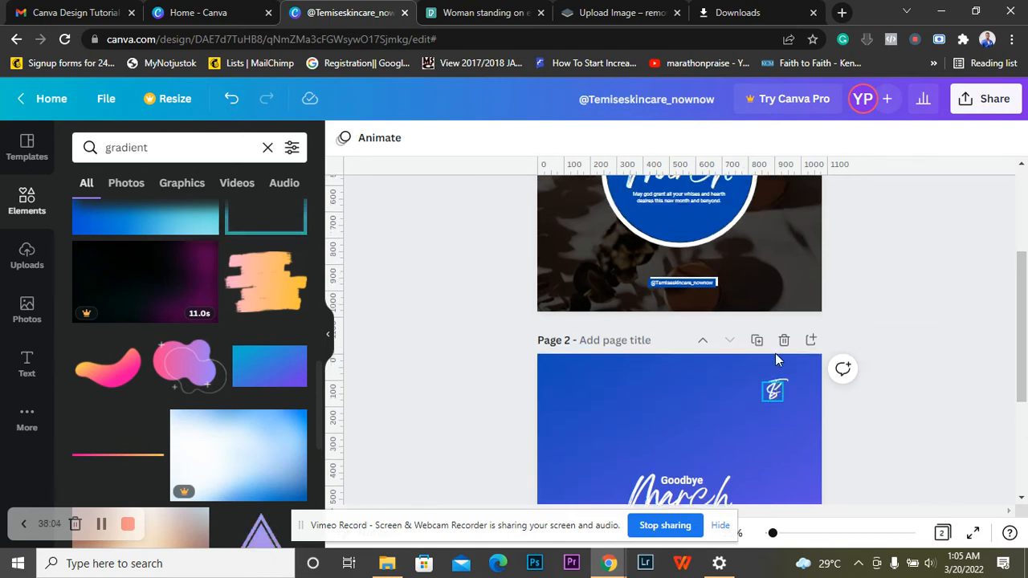
{"action": "scroll", "coordinate": [777, 359], "scroll_direction": "up", "scroll_amount": 5}
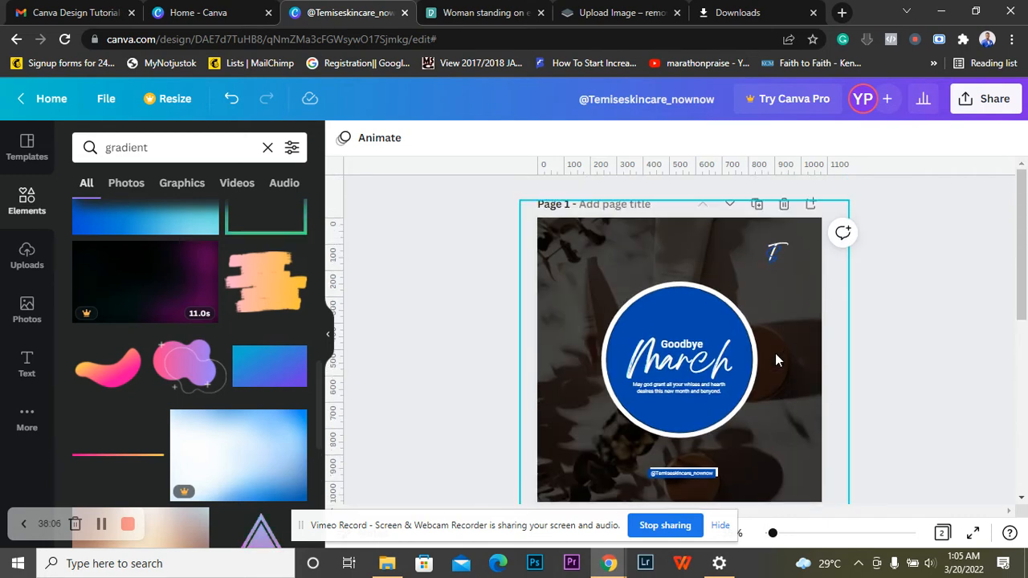
{"action": "scroll", "coordinate": [778, 334], "scroll_direction": "down", "scroll_amount": 8}
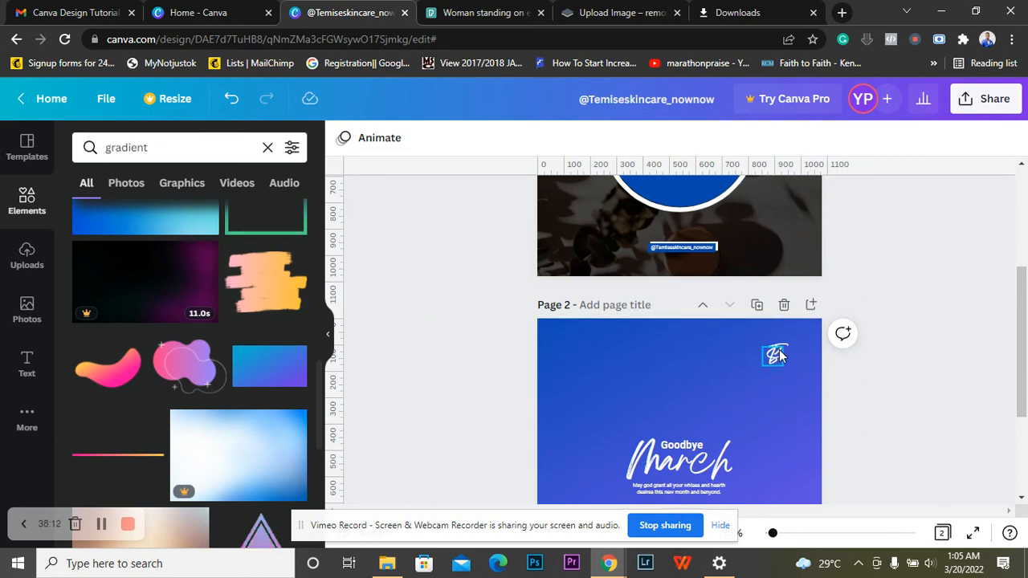
{"action": "scroll", "coordinate": [778, 358], "scroll_direction": "down", "scroll_amount": 3}
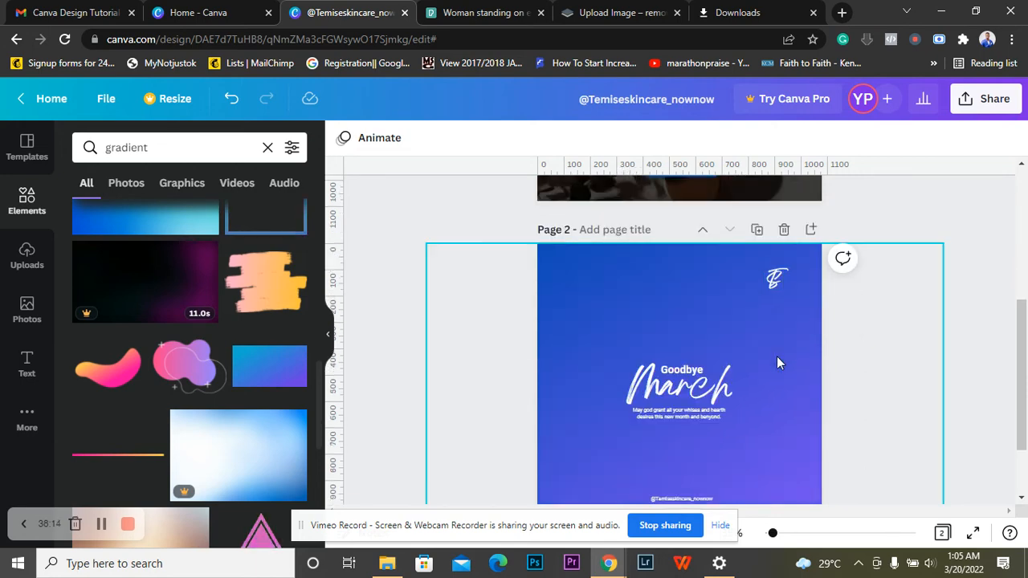
{"action": "scroll", "coordinate": [777, 357], "scroll_direction": "down", "scroll_amount": 1}
{"action": "scroll", "coordinate": [777, 357], "scroll_direction": "up", "scroll_amount": 1}
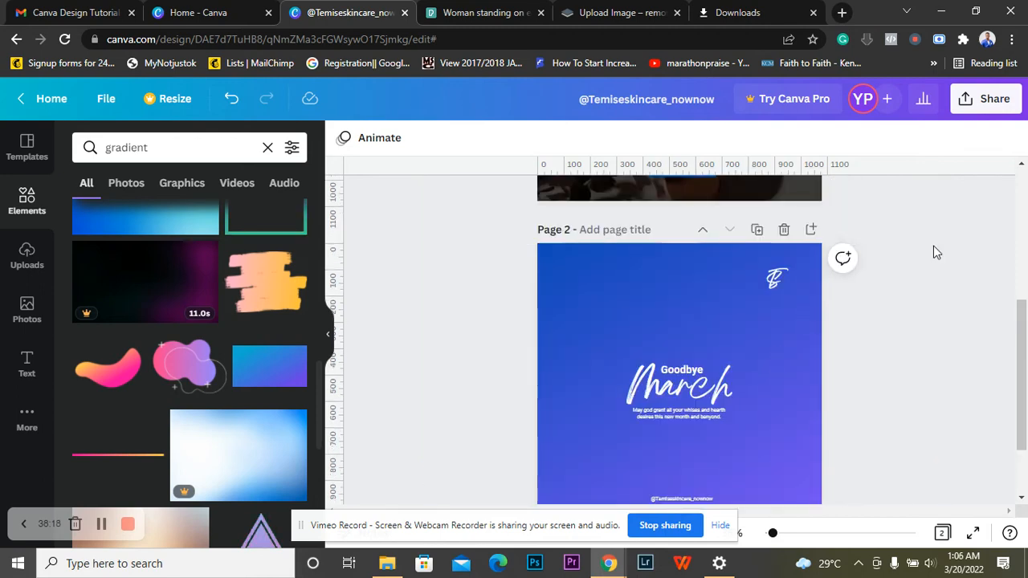
{"action": "scroll", "coordinate": [691, 478], "scroll_direction": "down", "scroll_amount": 1}
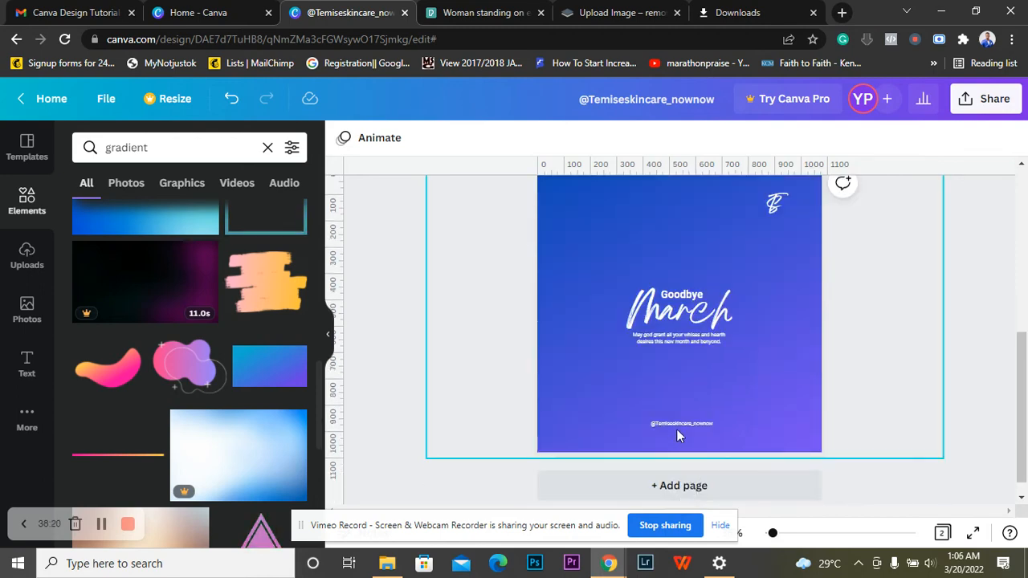
{"action": "left_click", "coordinate": [676, 434]}
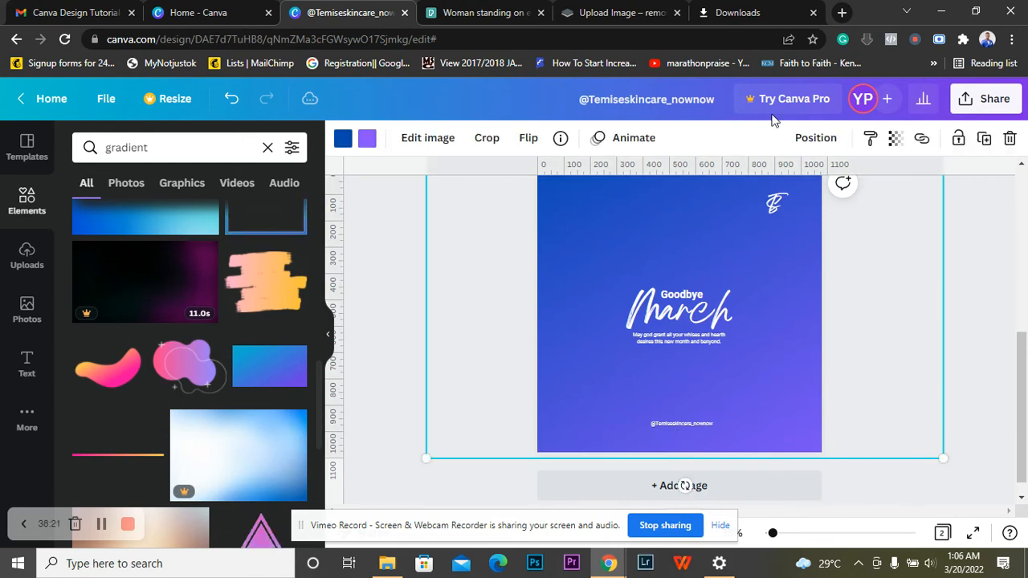
{"action": "left_click", "coordinate": [813, 140]}
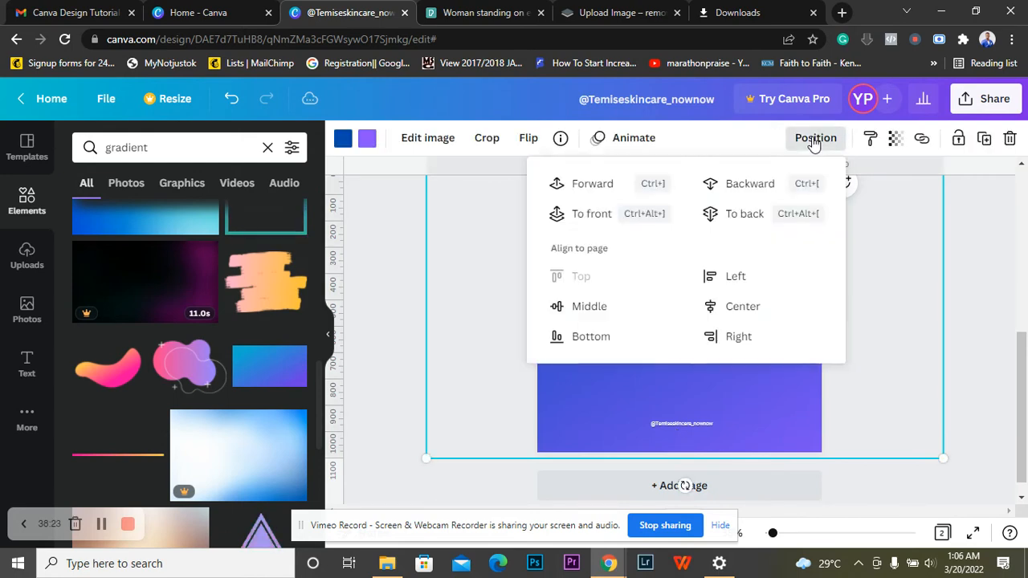
{"action": "left_click", "coordinate": [758, 219]}
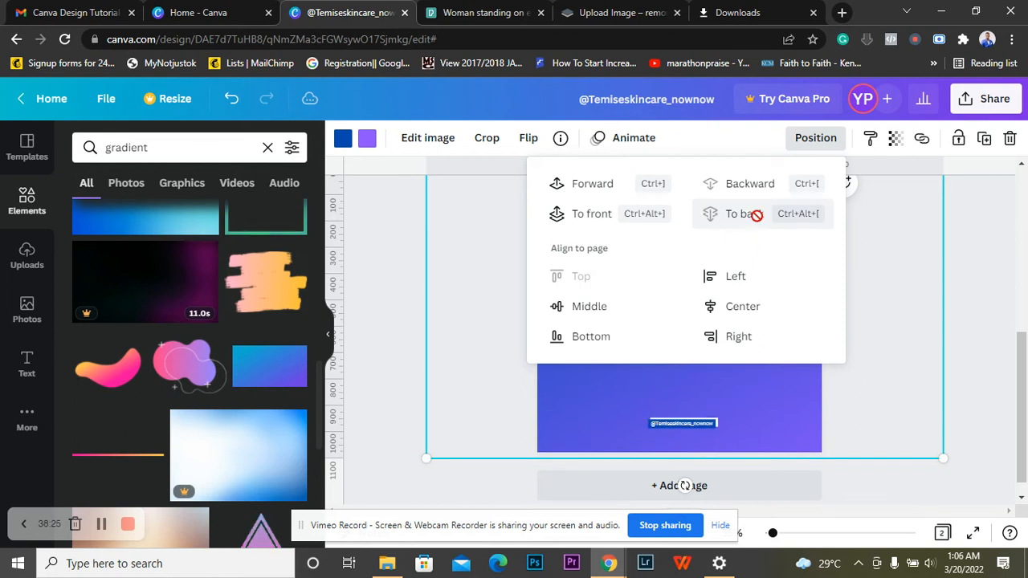
{"action": "left_click", "coordinate": [986, 283]}
{"action": "left_click", "coordinate": [986, 283]}
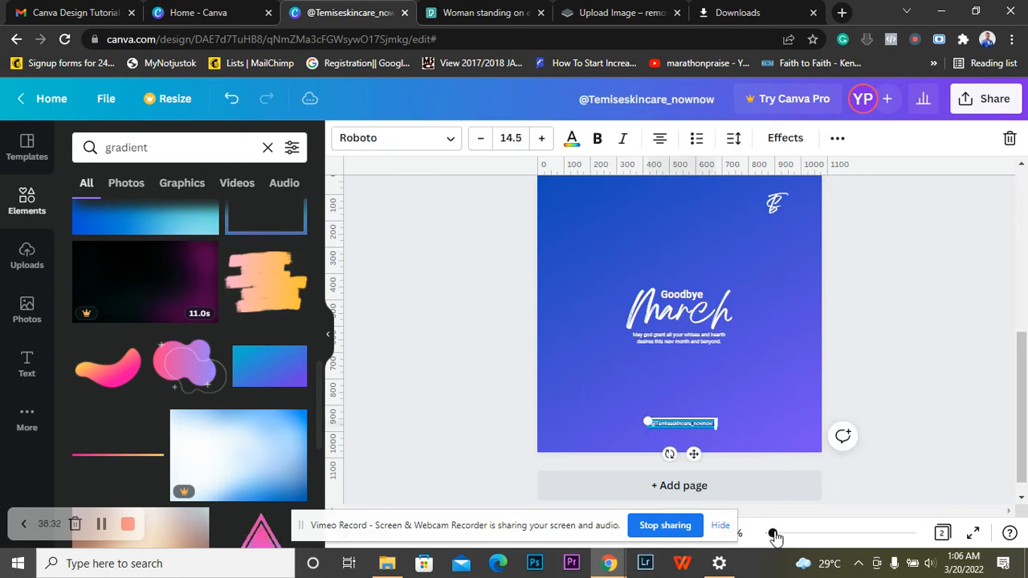
{"action": "left_click_drag", "start_coordinate": [772, 533], "coordinate": [786, 534]}
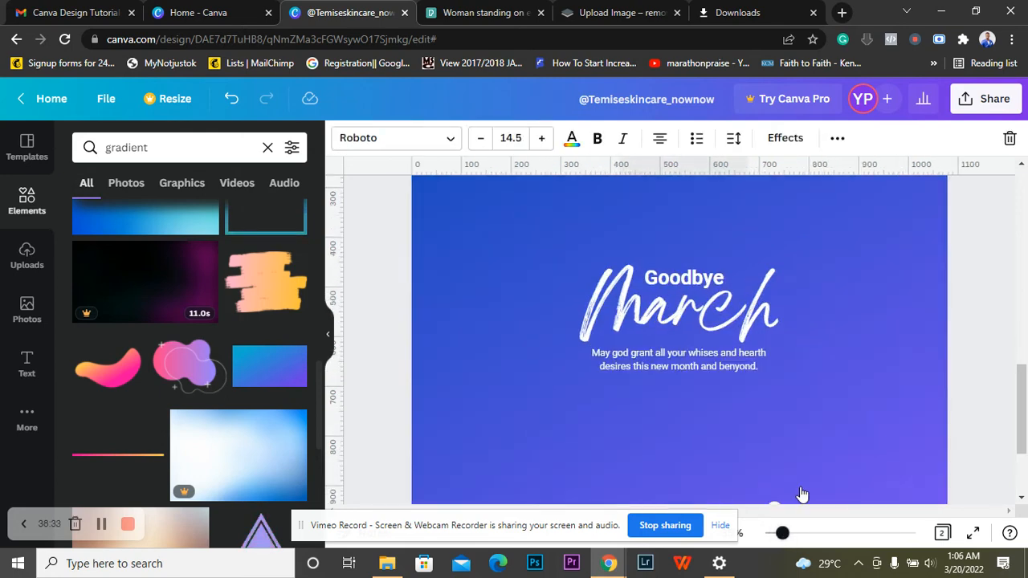
{"action": "scroll", "coordinate": [830, 359], "scroll_direction": "down", "scroll_amount": 3}
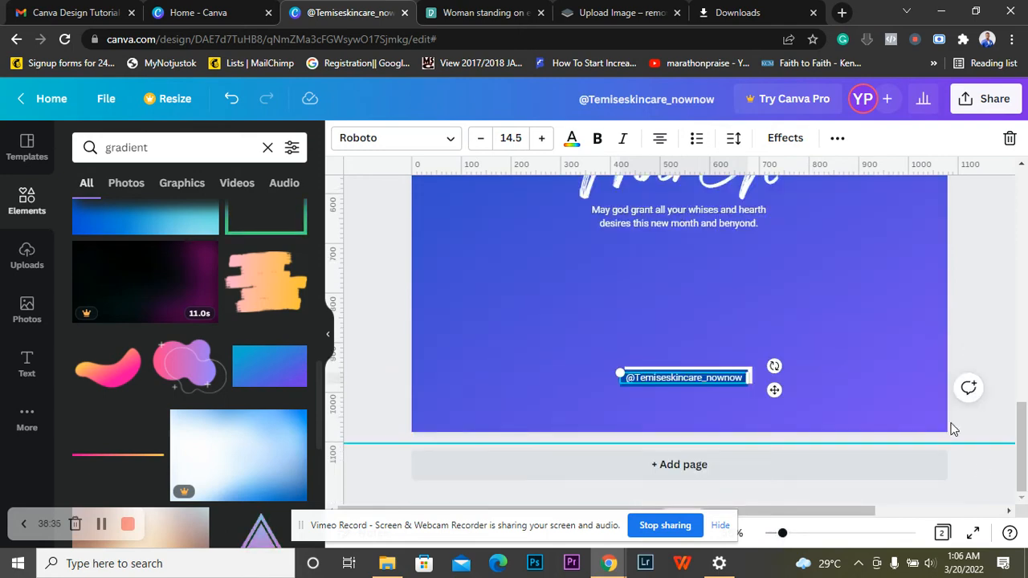
{"action": "left_click", "coordinate": [990, 447]}
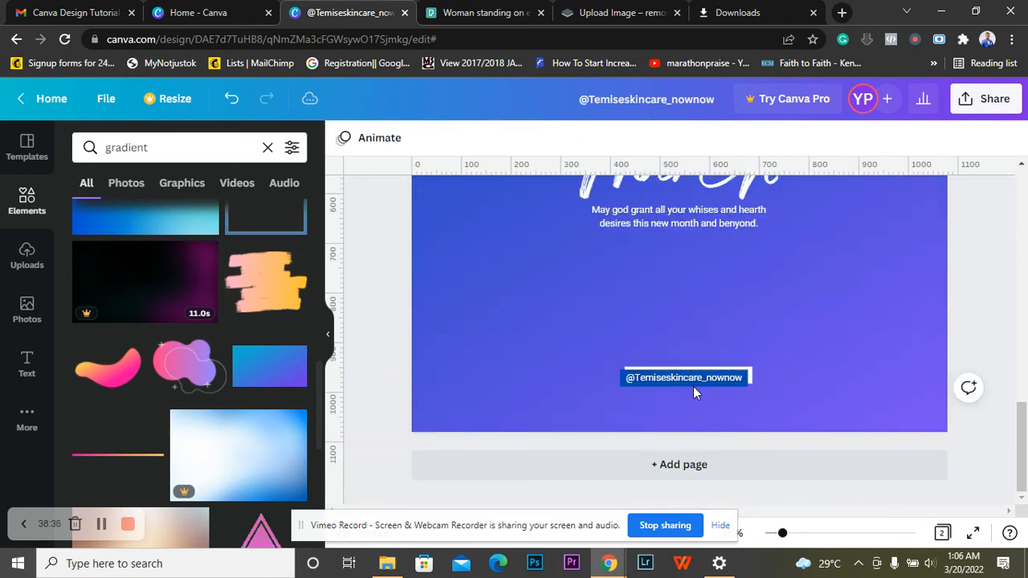
{"action": "left_click", "coordinate": [632, 377]}
{"action": "left_click", "coordinate": [629, 378]}
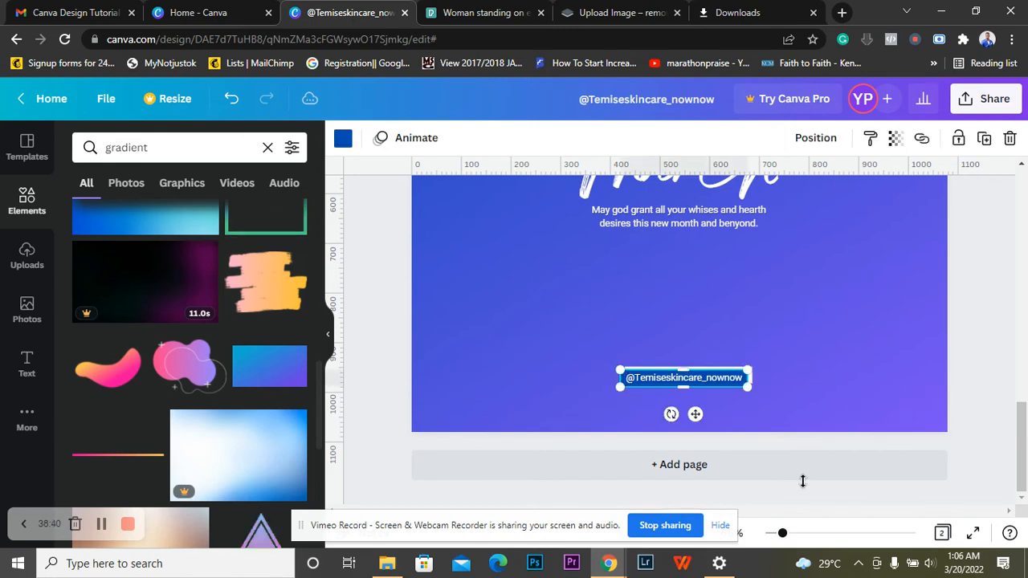
{"action": "left_click", "coordinate": [343, 139]}
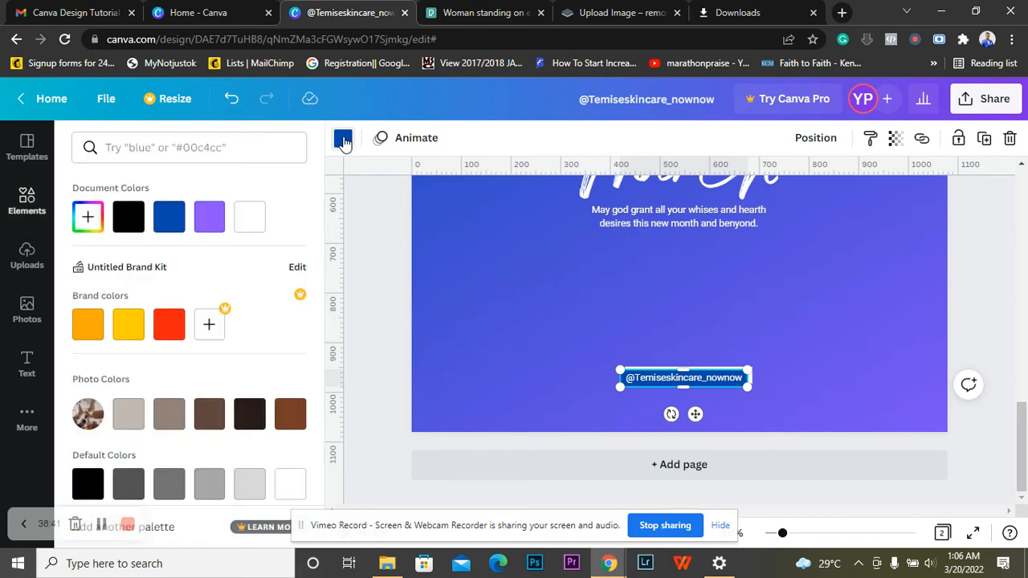
{"action": "left_click", "coordinate": [261, 225]}
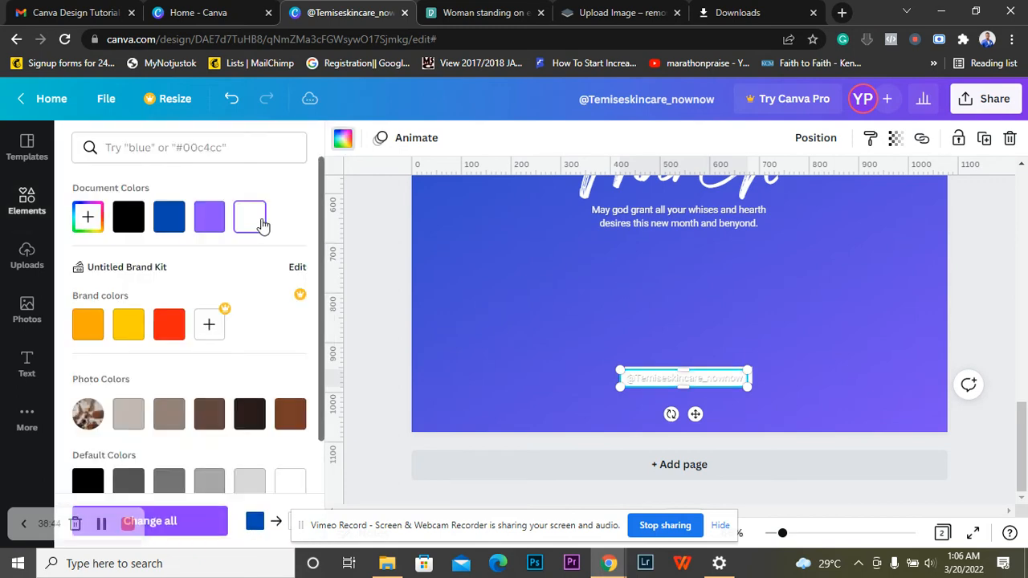
{"action": "double_click", "coordinate": [731, 381]}
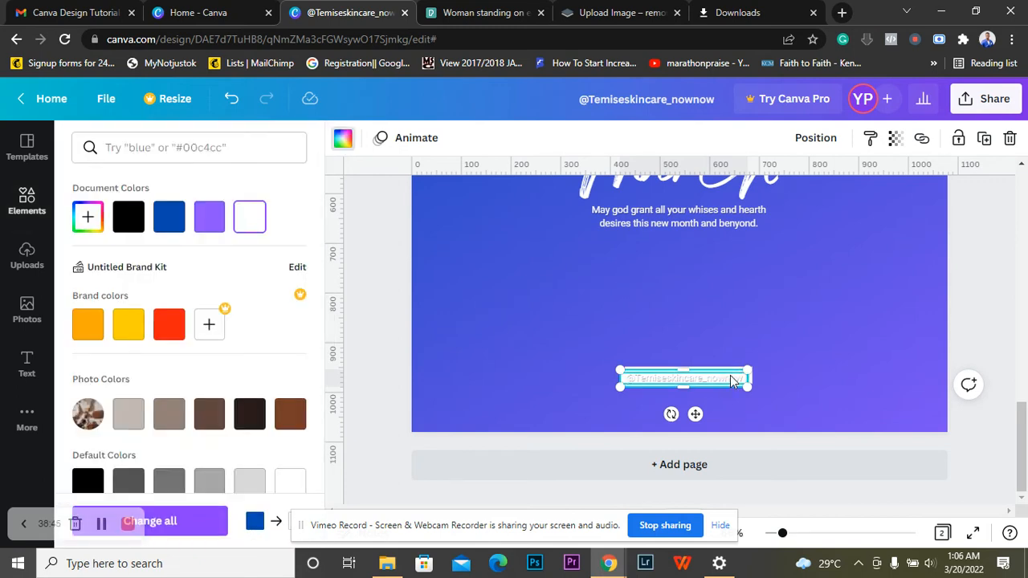
{"action": "left_click", "coordinate": [732, 381]}
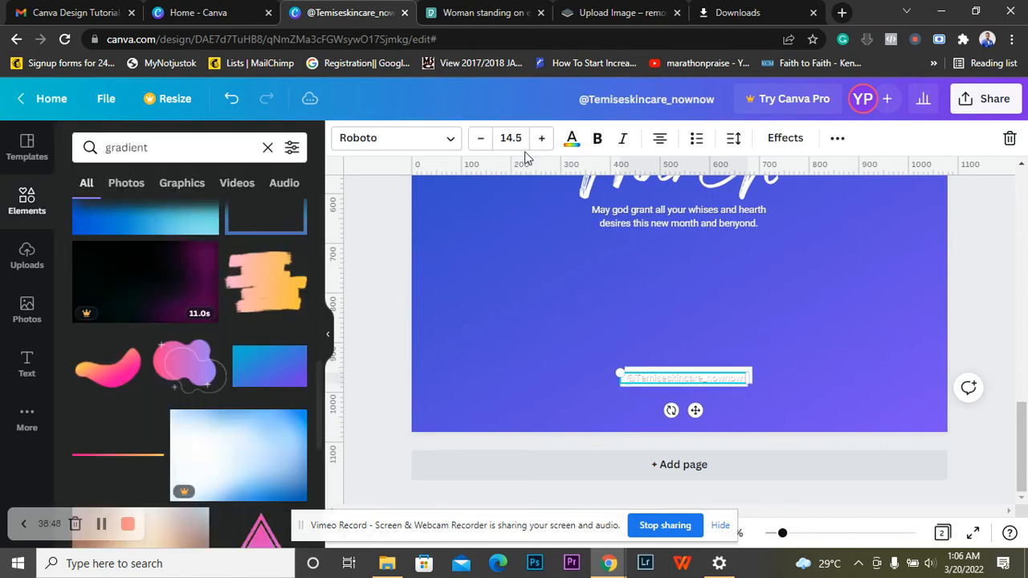
{"action": "left_click", "coordinate": [572, 139]}
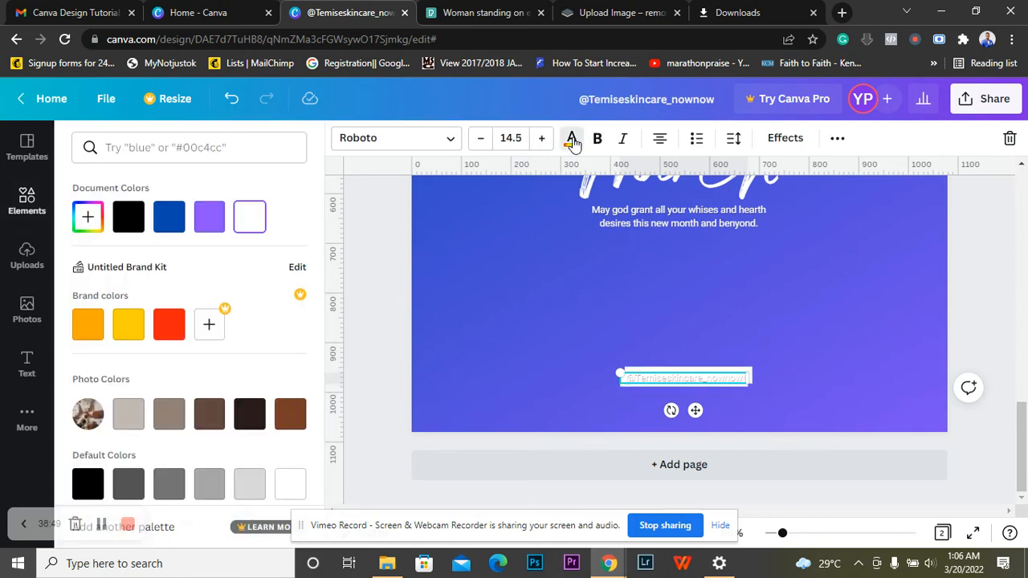
- Colour the social handle text near the page's lower edge black and the rectangle offset behind its white label purple
{"action": "left_click", "coordinate": [130, 219]}
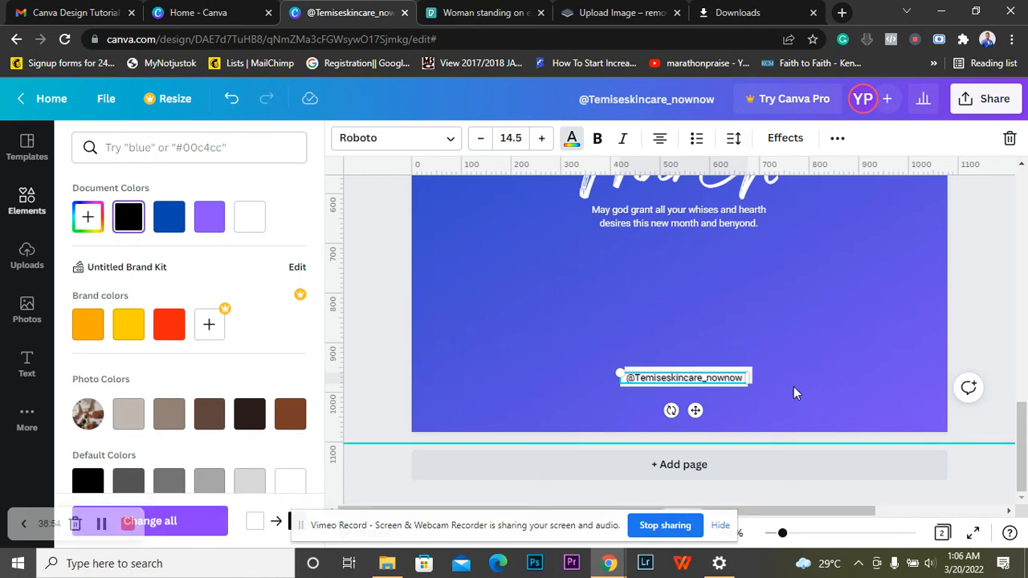
{"action": "left_click", "coordinate": [793, 386]}
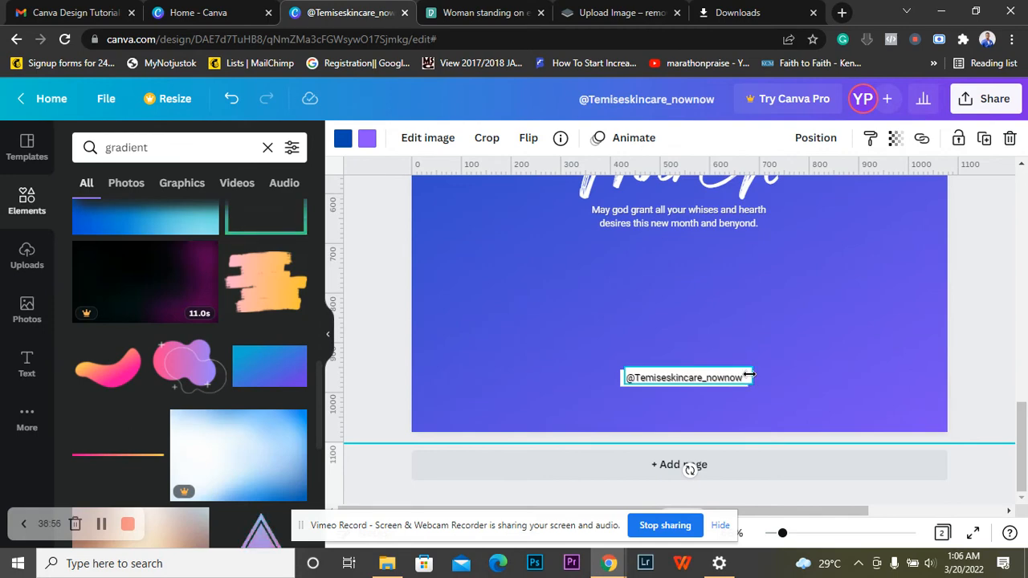
{"action": "left_click", "coordinate": [749, 375]}
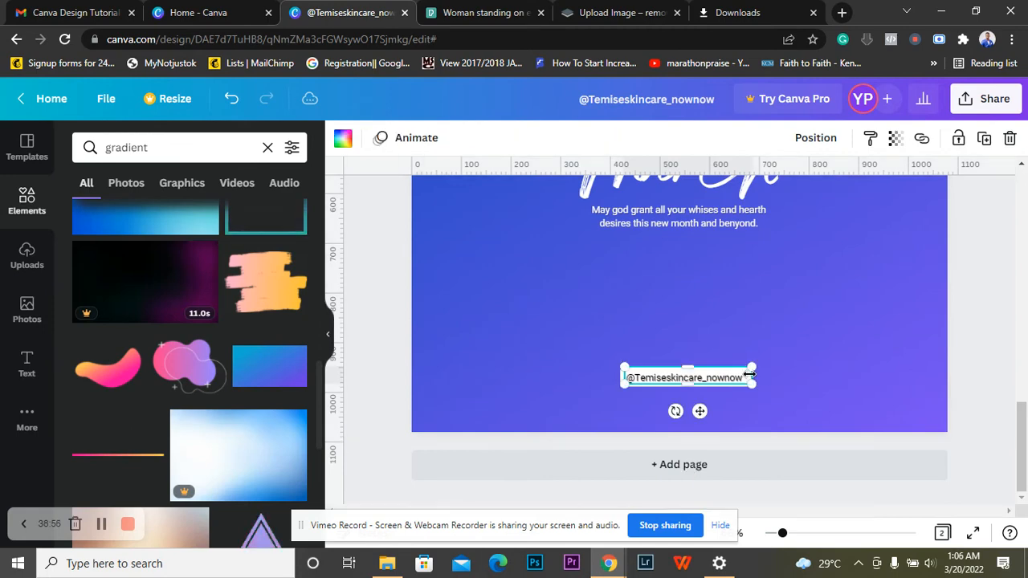
{"action": "left_click", "coordinate": [343, 142]}
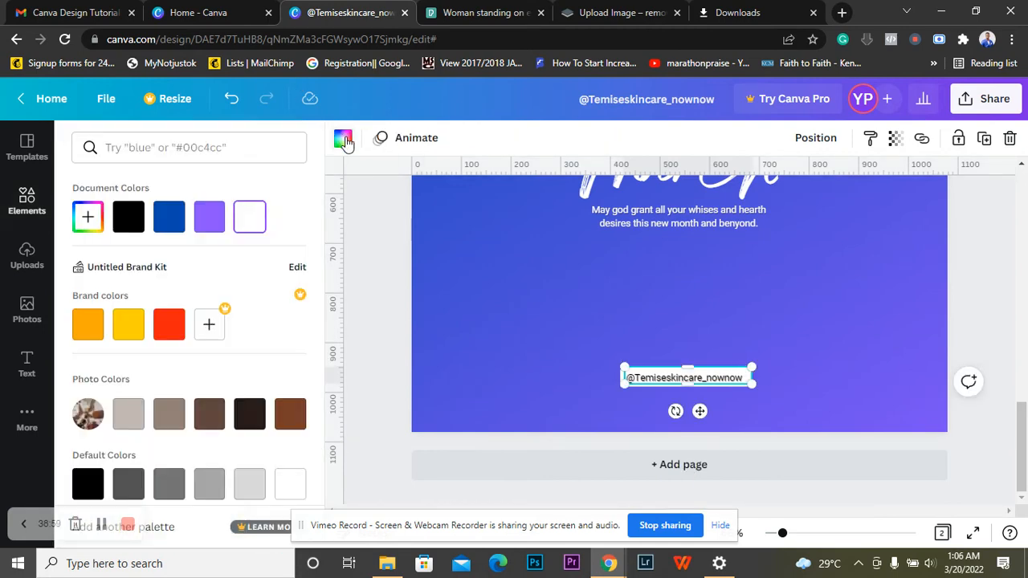
{"action": "left_click", "coordinate": [170, 330]}
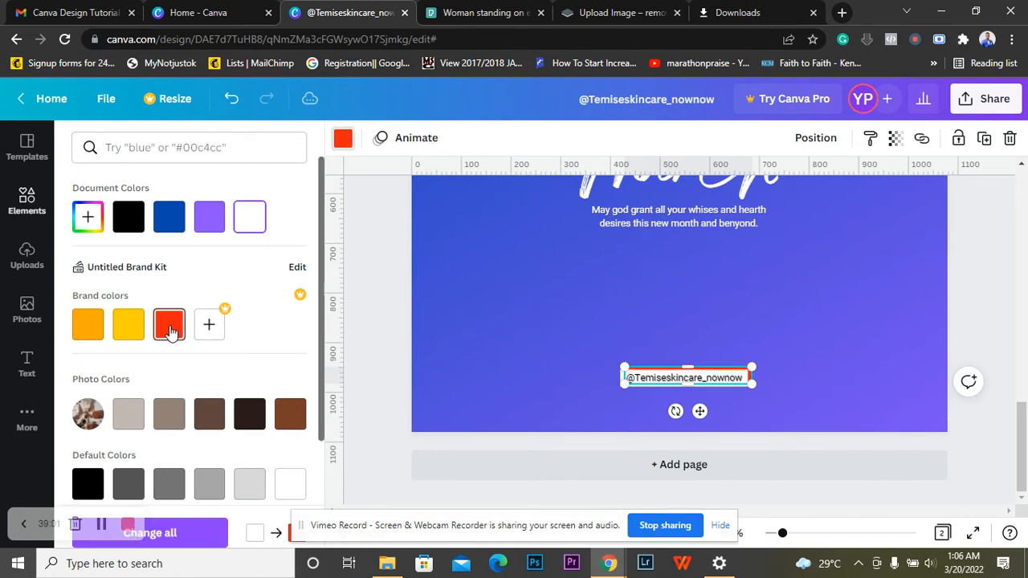
{"action": "left_click", "coordinate": [207, 219]}
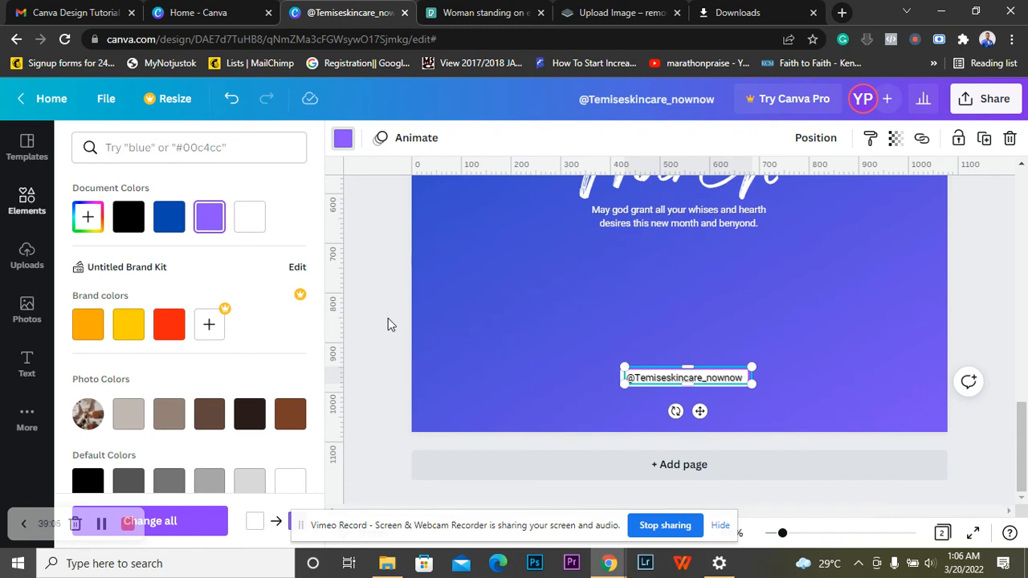
{"action": "left_click", "coordinate": [984, 281]}
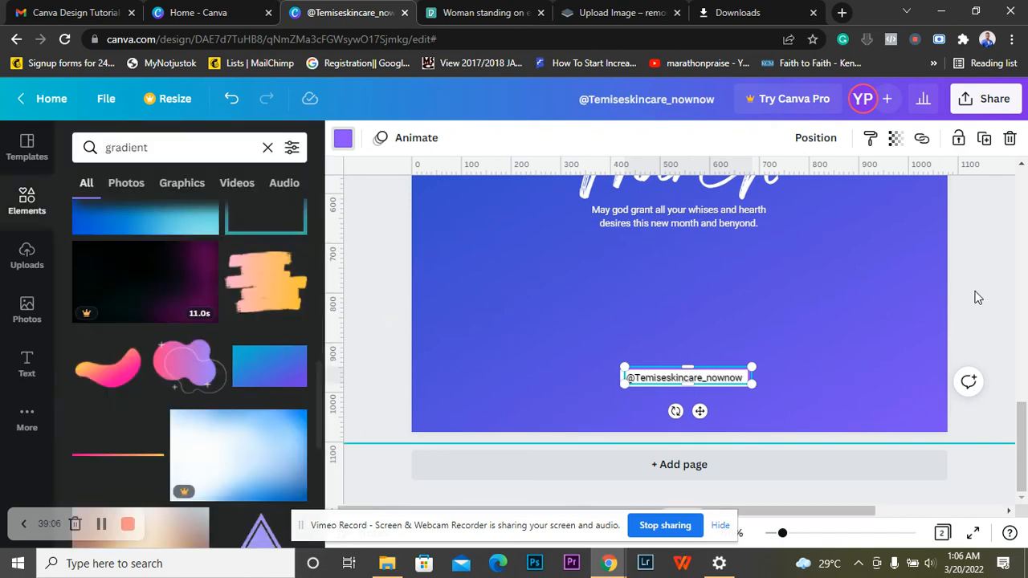
{"action": "left_click", "coordinate": [990, 311]}
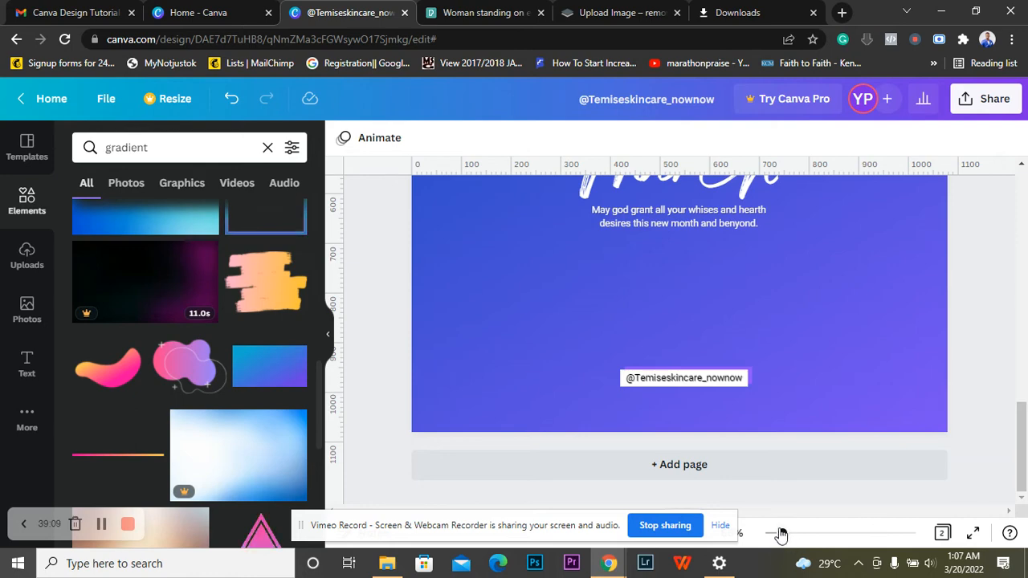
{"action": "left_click_drag", "start_coordinate": [782, 532], "coordinate": [771, 533]}
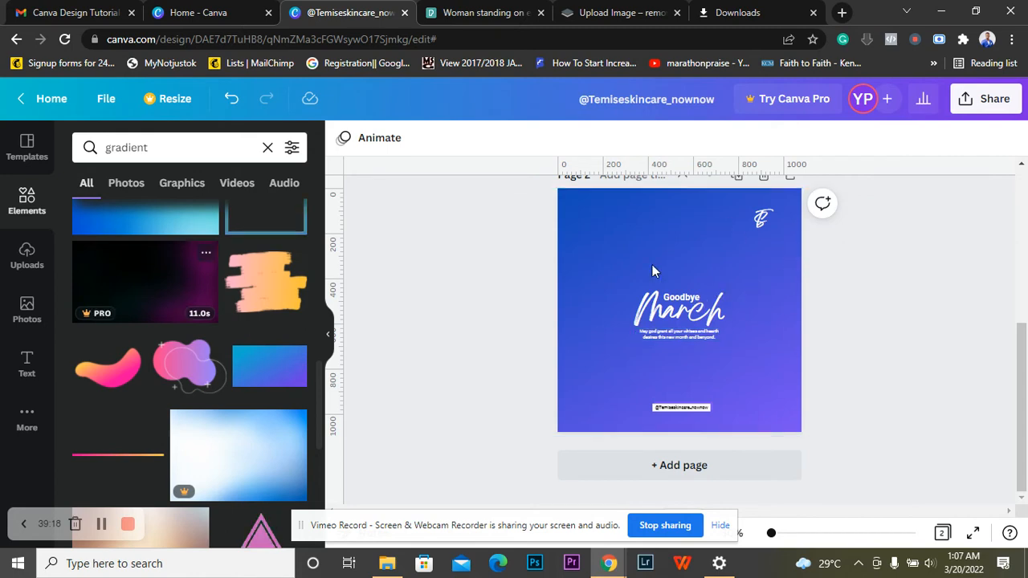
- Browse the stock photo library's background images for a suitable picture, and clear the search
{"action": "left_click", "coordinate": [26, 309]}
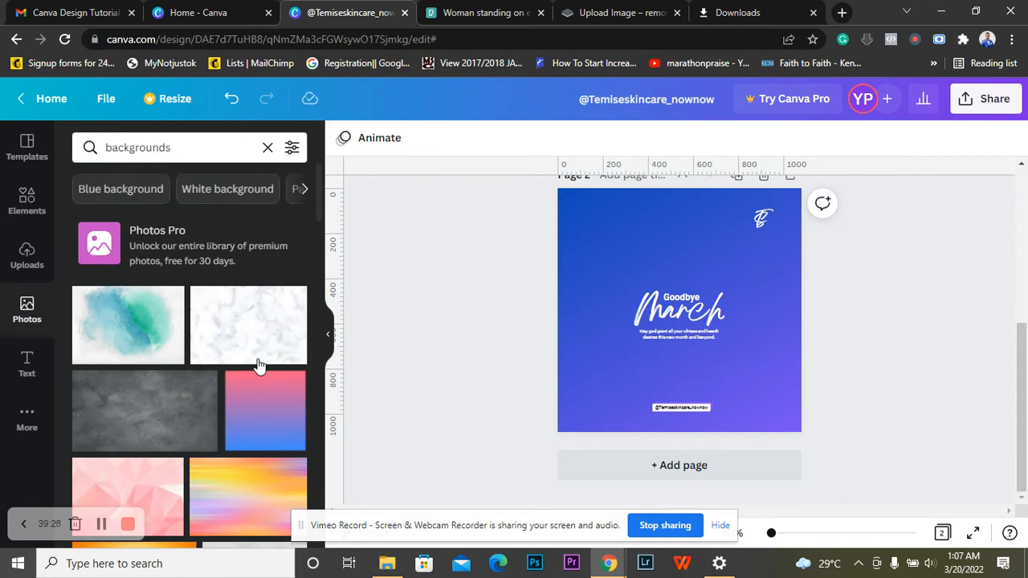
{"action": "scroll", "coordinate": [273, 385], "scroll_direction": "down", "scroll_amount": 1}
{"action": "scroll", "coordinate": [289, 406], "scroll_direction": "down", "scroll_amount": 2}
{"action": "scroll", "coordinate": [273, 414], "scroll_direction": "down", "scroll_amount": 2}
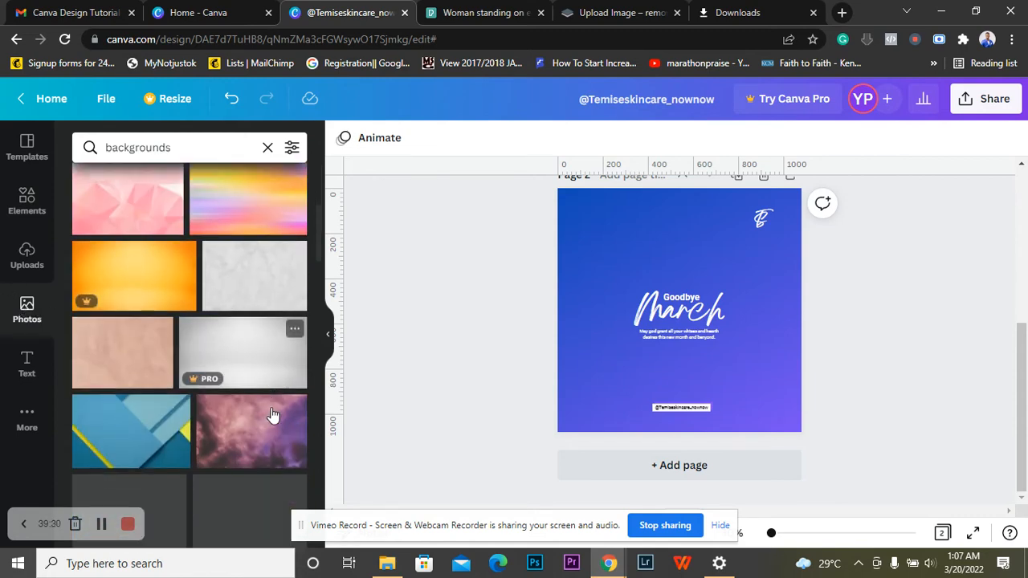
{"action": "scroll", "coordinate": [274, 414], "scroll_direction": "down", "scroll_amount": 1}
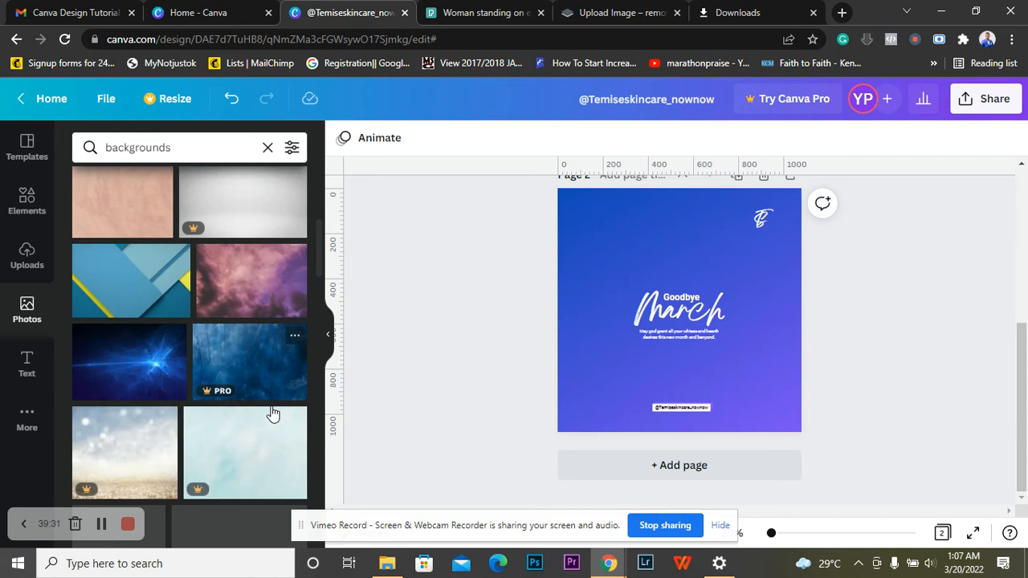
{"action": "scroll", "coordinate": [271, 416], "scroll_direction": "down", "scroll_amount": 1}
{"action": "scroll", "coordinate": [268, 431], "scroll_direction": "down", "scroll_amount": 1}
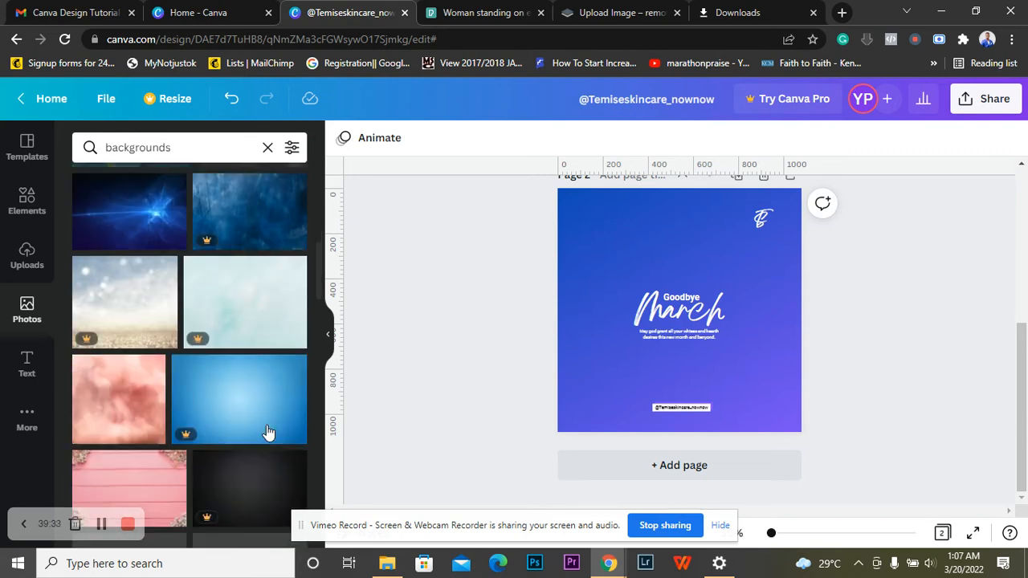
{"action": "scroll", "coordinate": [268, 433], "scroll_direction": "down", "scroll_amount": 2}
{"action": "scroll", "coordinate": [268, 433], "scroll_direction": "down", "scroll_amount": 2}
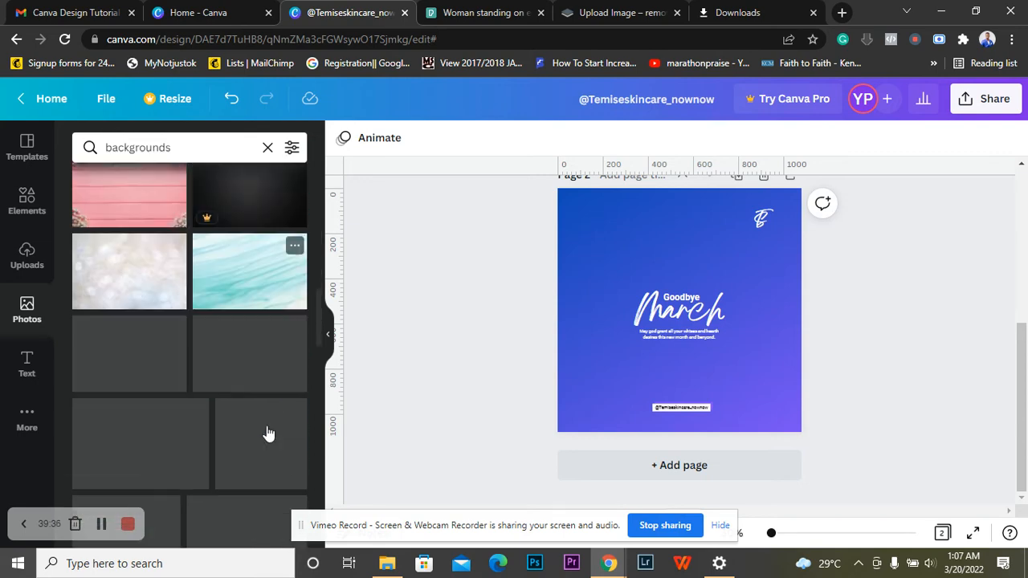
{"action": "scroll", "coordinate": [267, 432], "scroll_direction": "down", "scroll_amount": 1}
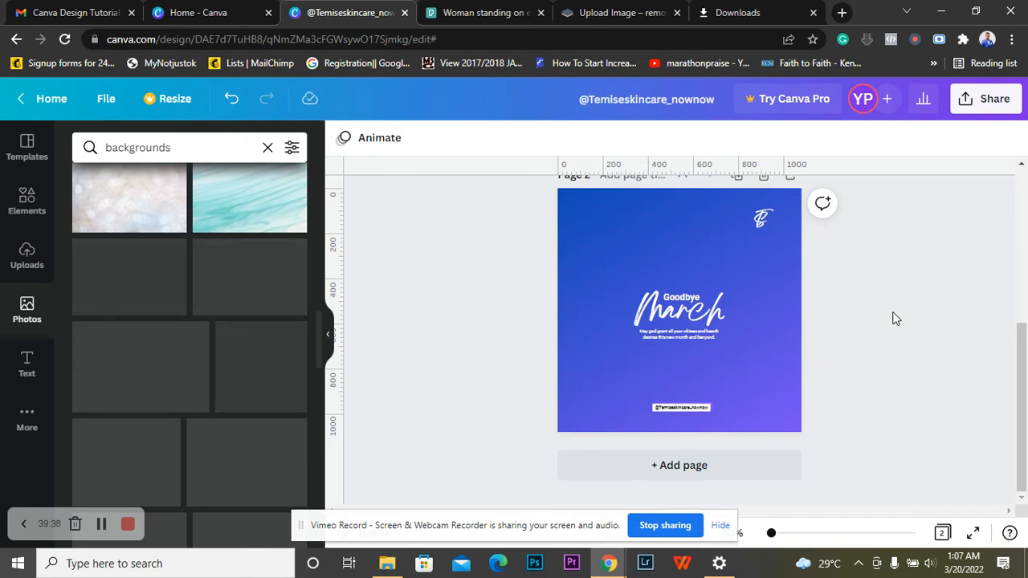
{"action": "scroll", "coordinate": [523, 333], "scroll_direction": "up", "scroll_amount": 1}
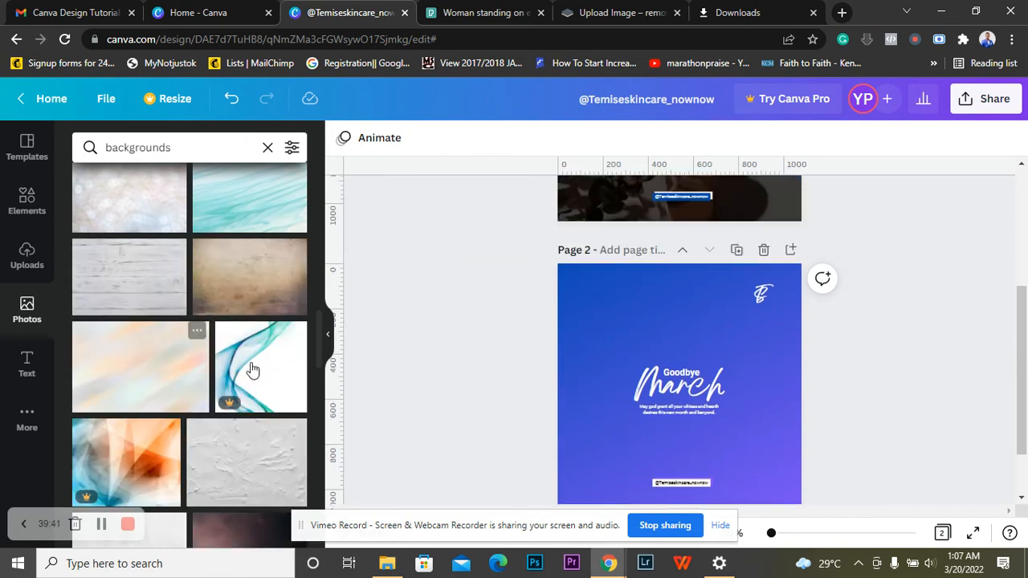
{"action": "scroll", "coordinate": [745, 379], "scroll_direction": "down", "scroll_amount": 1}
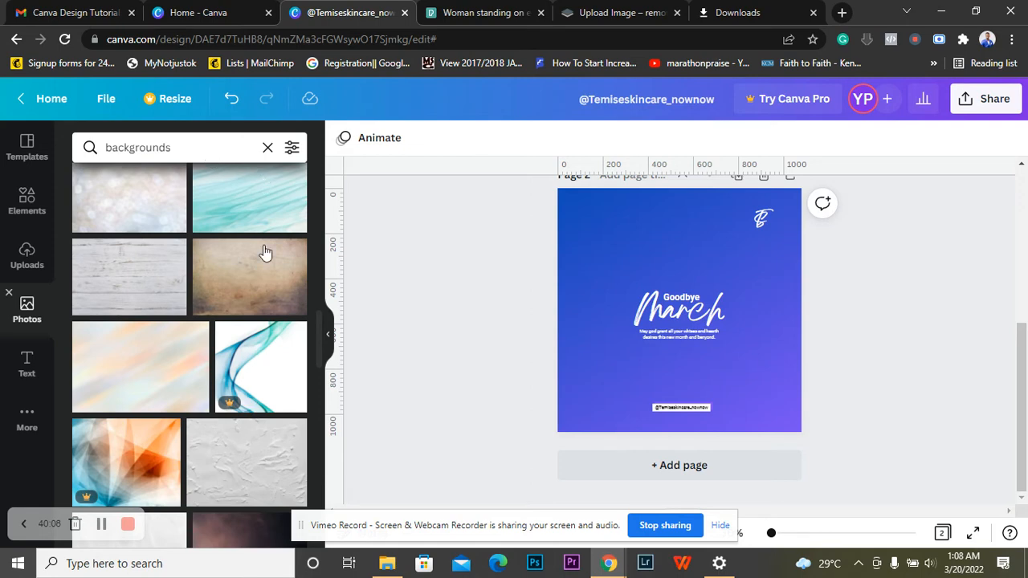
{"action": "left_click", "coordinate": [268, 147]}
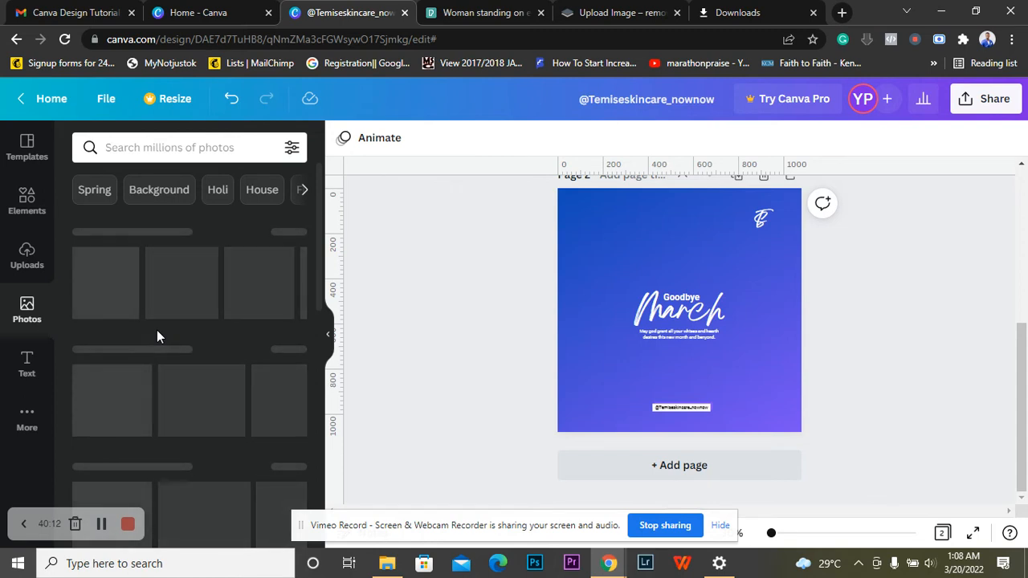
{"action": "left_click", "coordinate": [480, 13]}
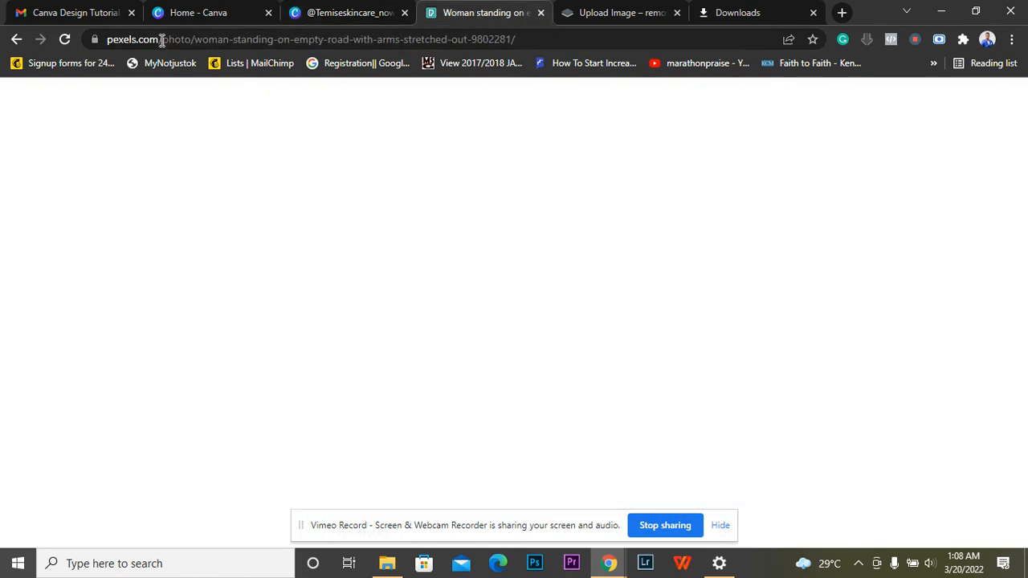
{"action": "left_click_drag", "start_coordinate": [162, 40], "coordinate": [588, 55]}
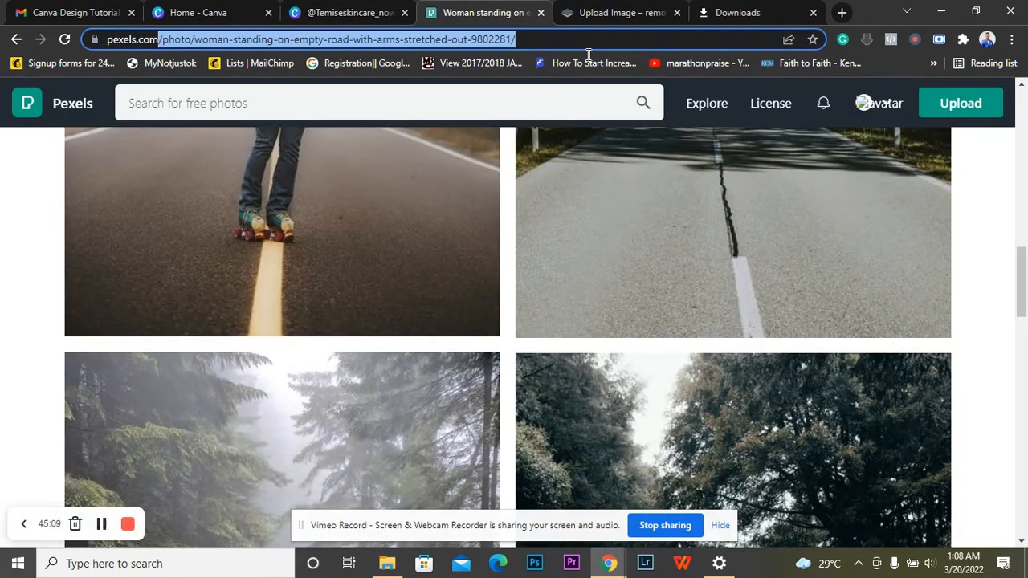
{"action": "key", "text": "BackSpace"}
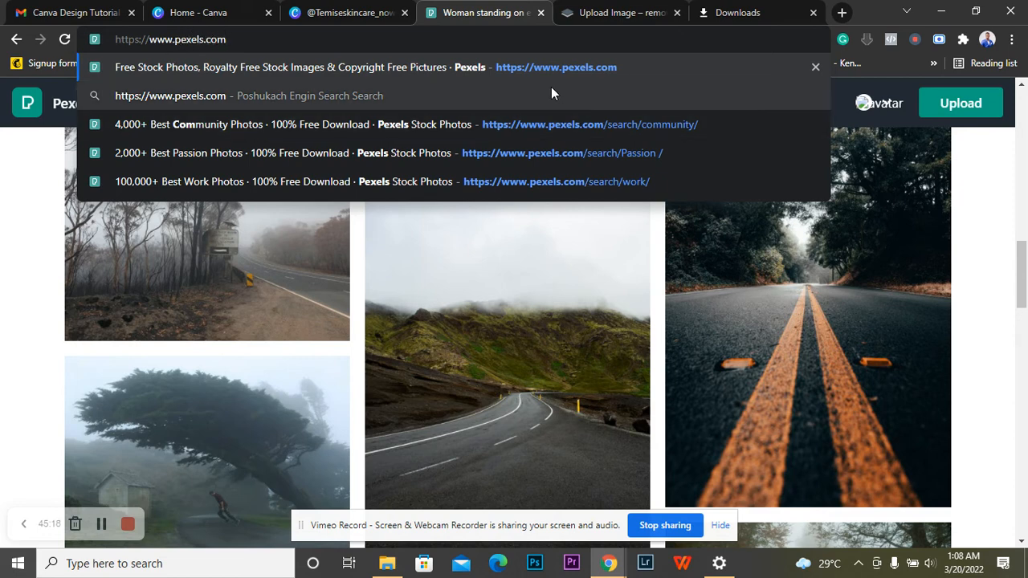
{"action": "left_click", "coordinate": [991, 368]}
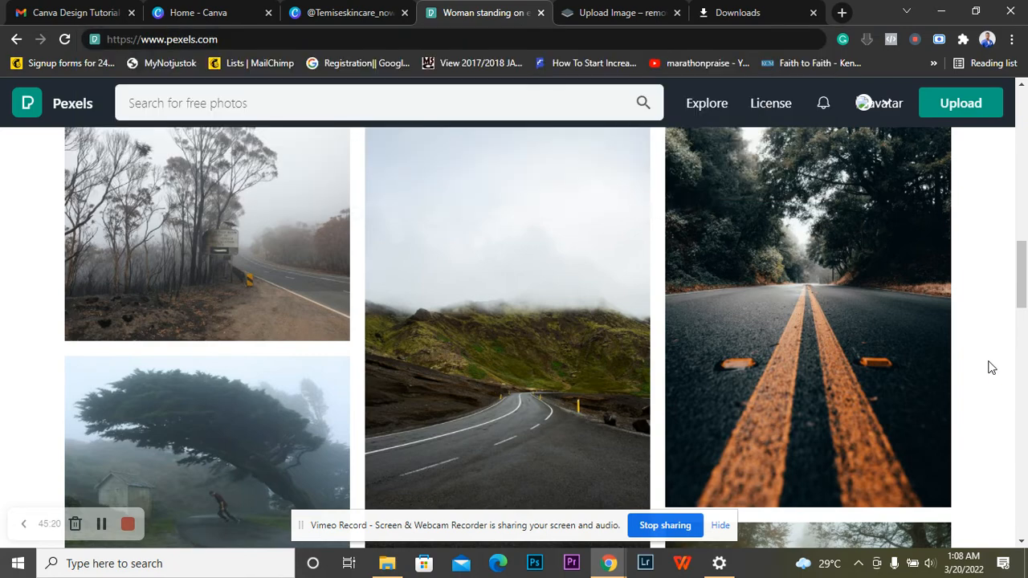
- Open the Pexels photo of the tree-lined road with two orange centre lines and download it for free
{"action": "scroll", "coordinate": [992, 367], "scroll_direction": "down", "scroll_amount": 1}
{"action": "scroll", "coordinate": [992, 368], "scroll_direction": "up", "scroll_amount": 2}
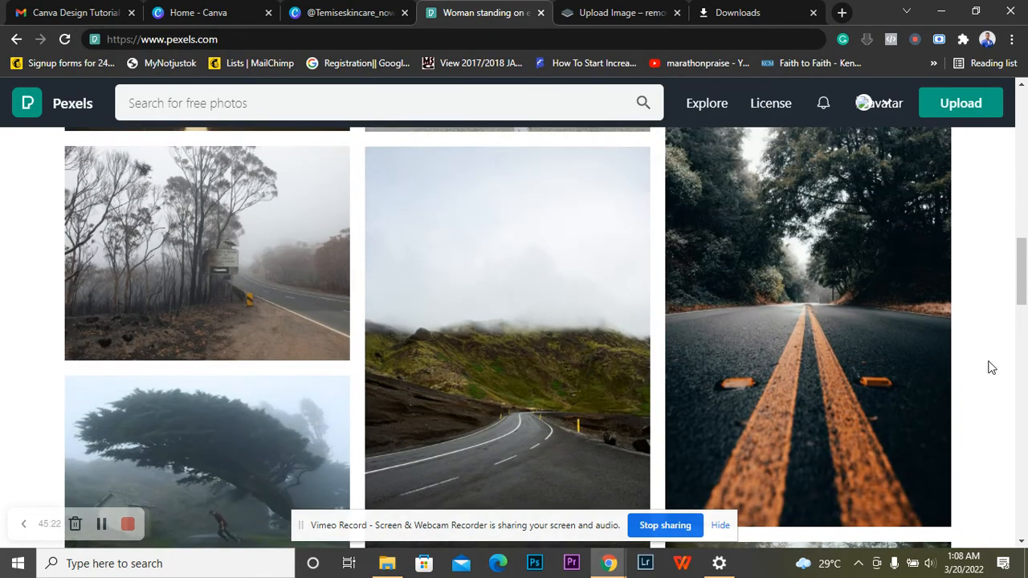
{"action": "scroll", "coordinate": [991, 367], "scroll_direction": "down", "scroll_amount": 1}
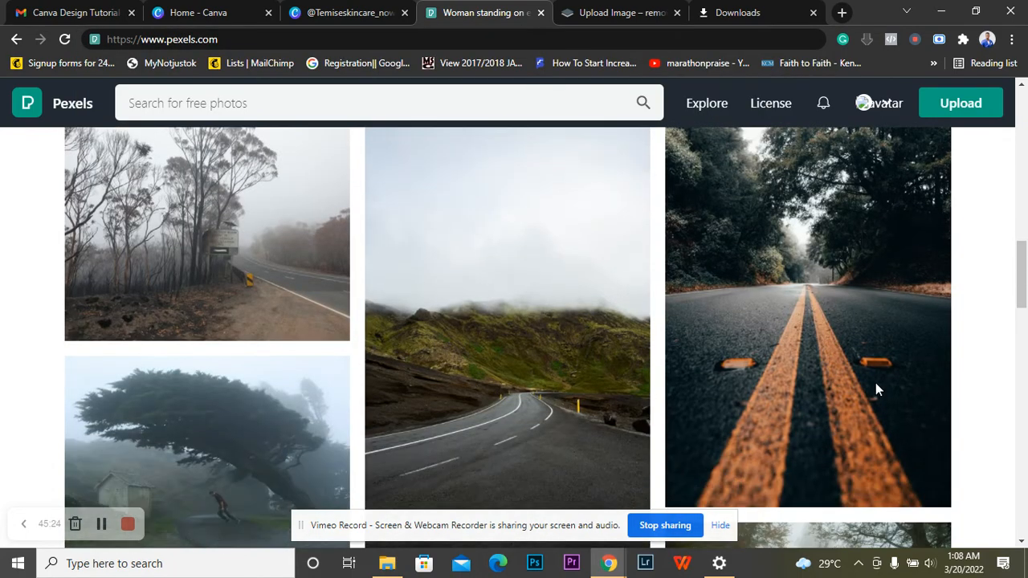
{"action": "scroll", "coordinate": [809, 346], "scroll_direction": "down", "scroll_amount": 1}
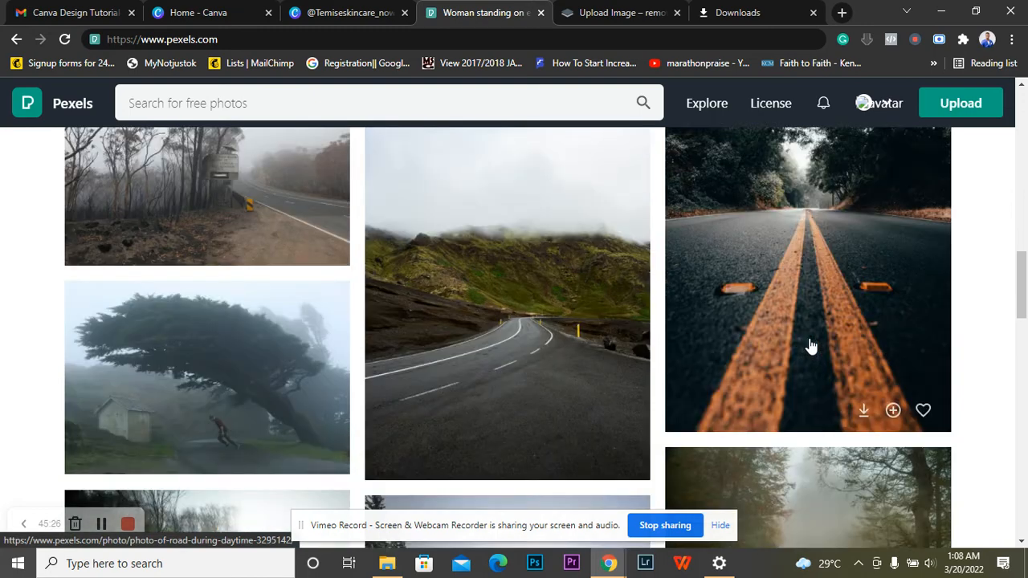
{"action": "left_click", "coordinate": [809, 281]}
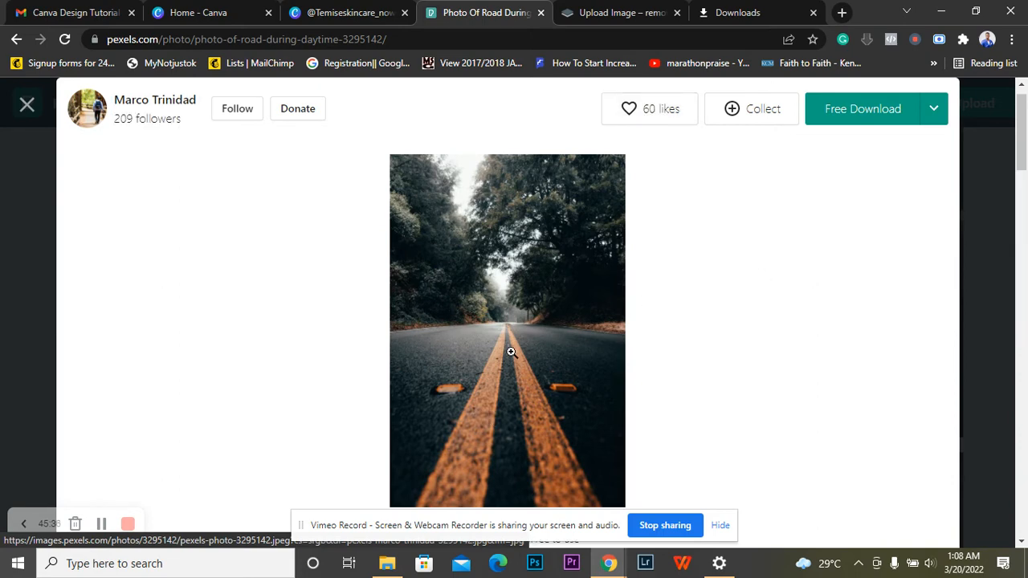
{"action": "left_click", "coordinate": [863, 109]}
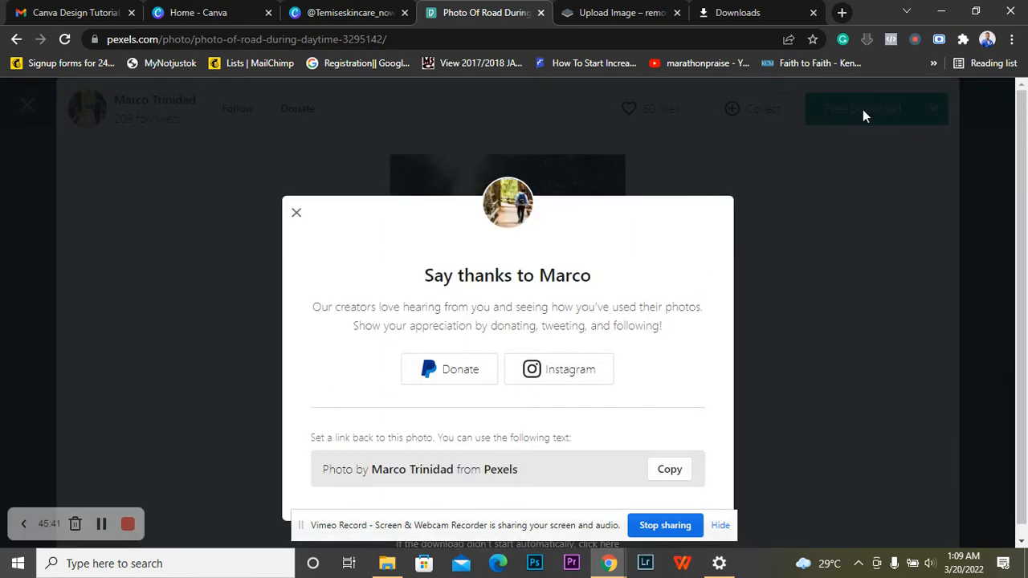
- Copy the photo's attribution text and close the thank-you dialog
{"action": "left_click", "coordinate": [669, 472]}
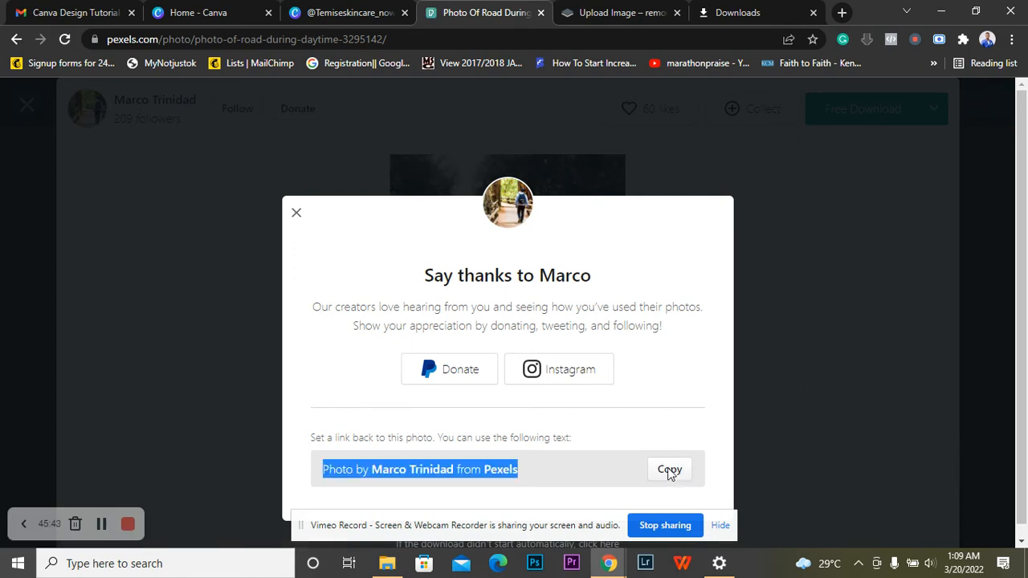
{"action": "left_click", "coordinate": [669, 474]}
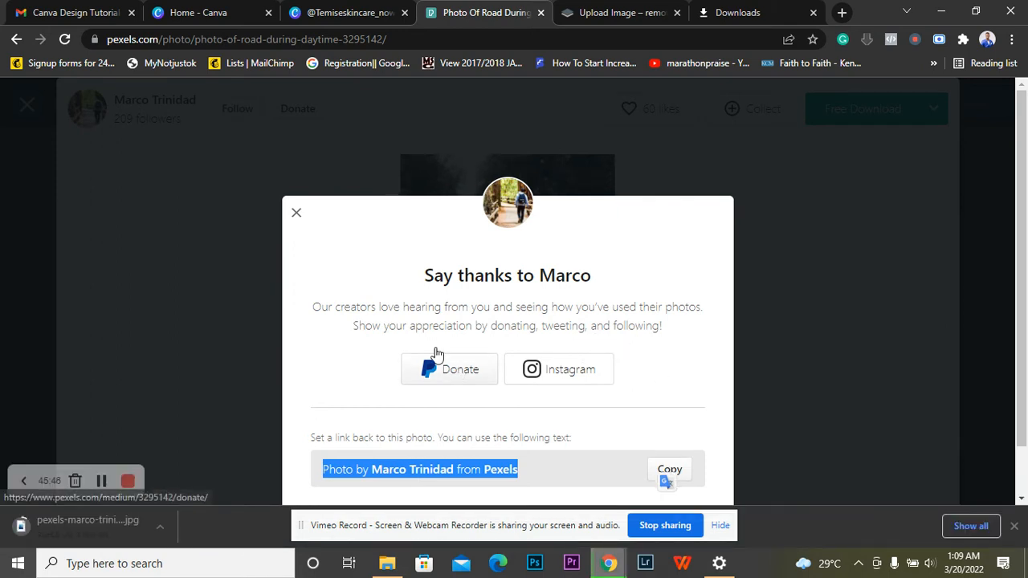
{"action": "left_click", "coordinate": [99, 482]}
{"action": "left_click", "coordinate": [99, 481]}
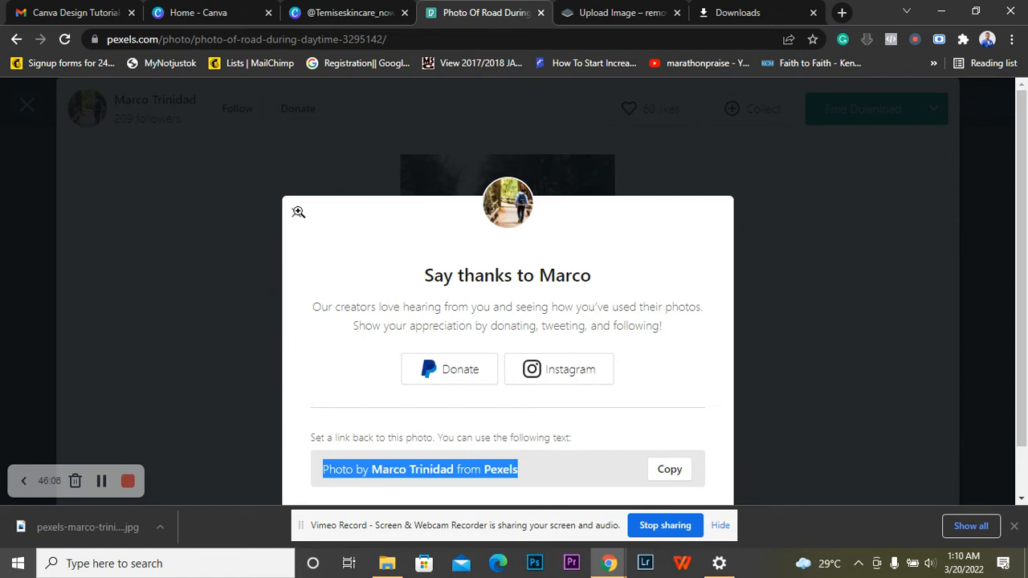
{"action": "left_click", "coordinate": [296, 213]}
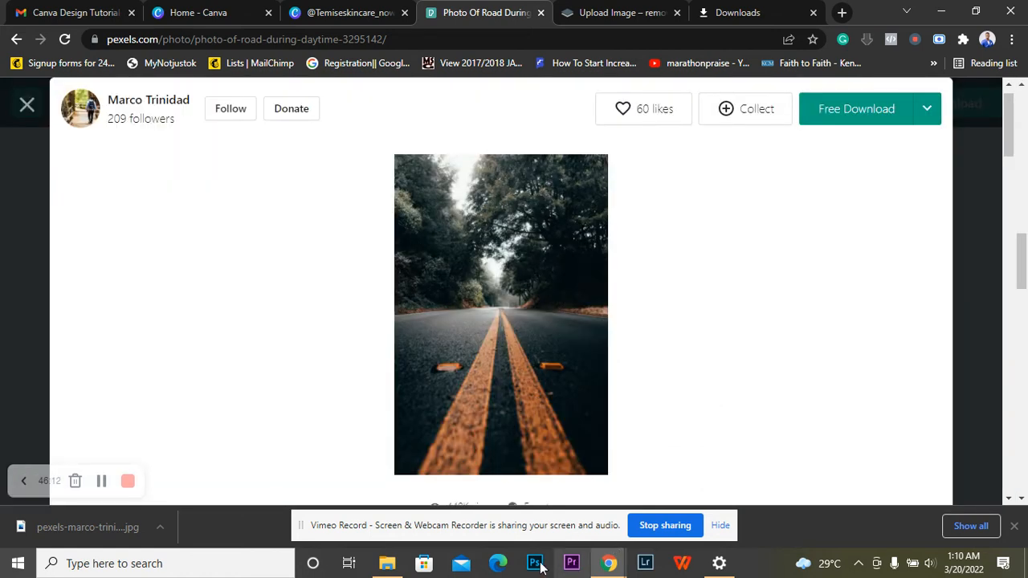
- Switch back to the Canva design, continue editing in the locked editor, and show the uploaded images
{"action": "left_click", "coordinate": [336, 13]}
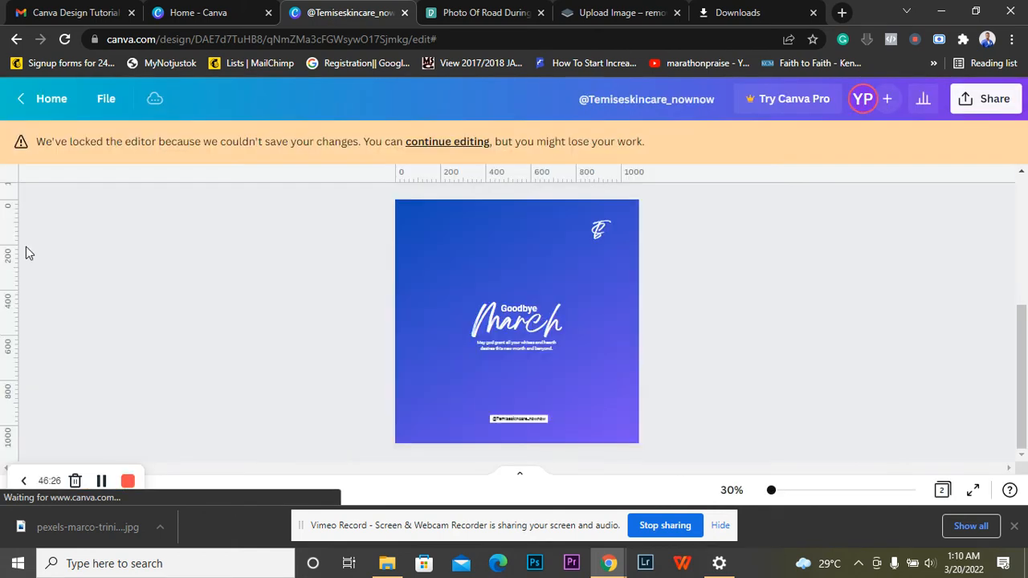
{"action": "left_click", "coordinate": [442, 142]}
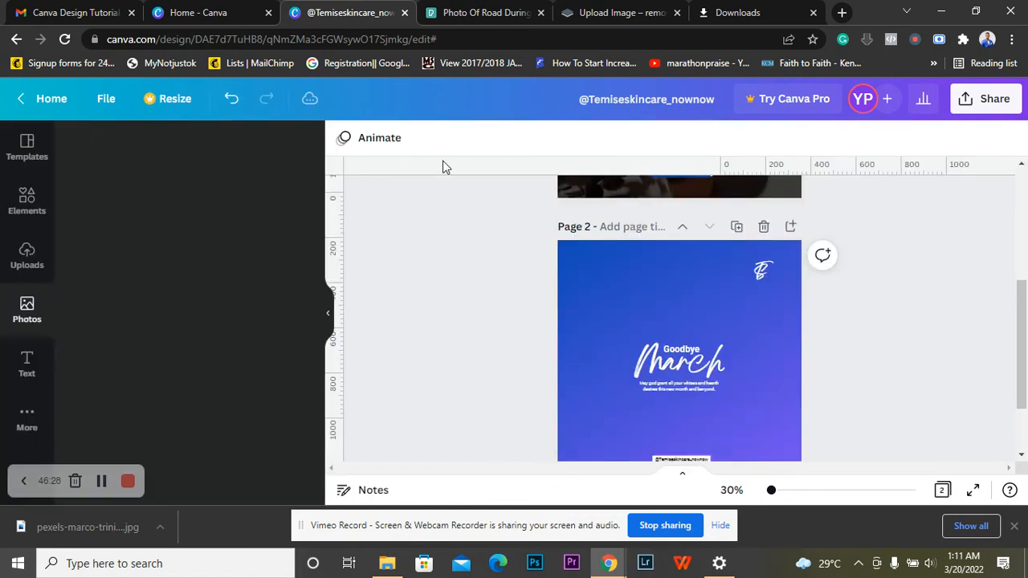
{"action": "left_click", "coordinate": [29, 258]}
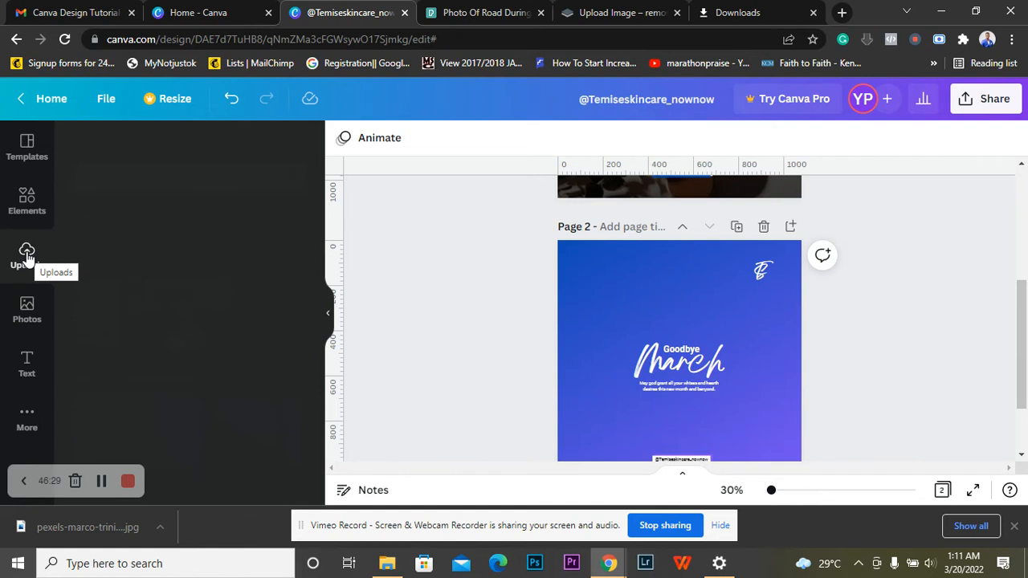
{"action": "left_click", "coordinate": [26, 257]}
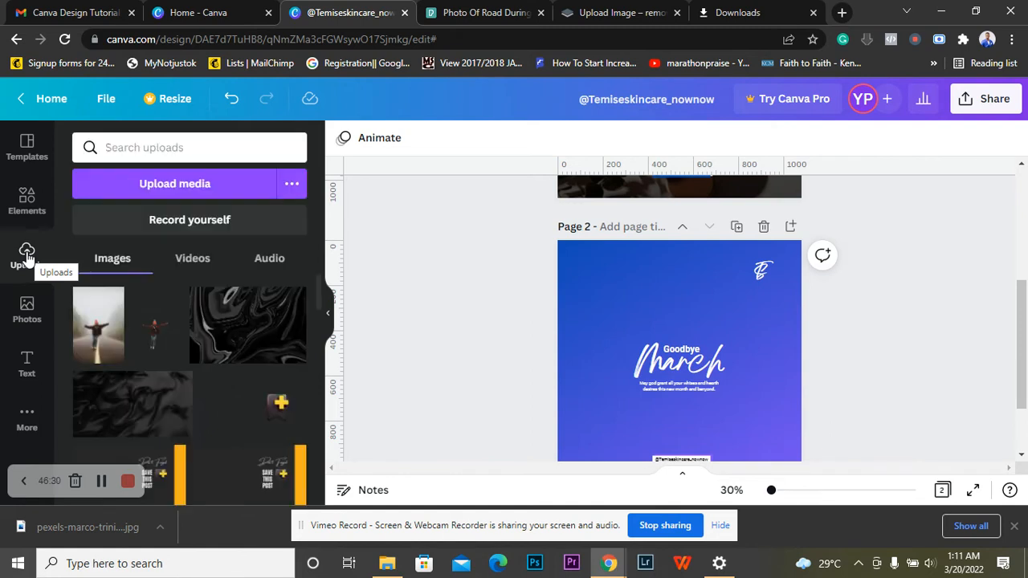
- Upload today's downloaded Pexels photo of the road with orange centre lines from the Downloads folder to the design's uploads
{"action": "left_click", "coordinate": [194, 186]}
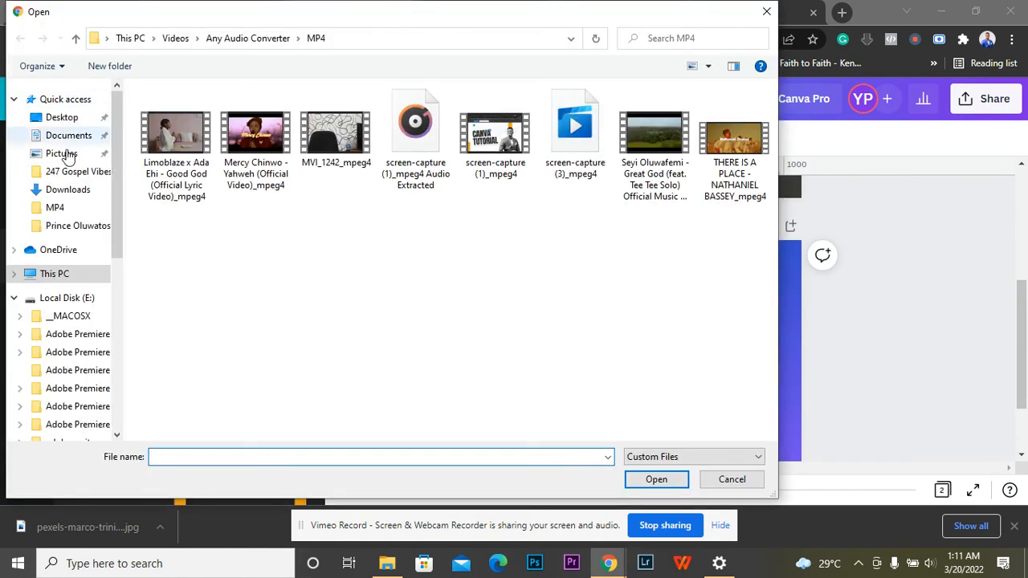
{"action": "left_click", "coordinate": [62, 196]}
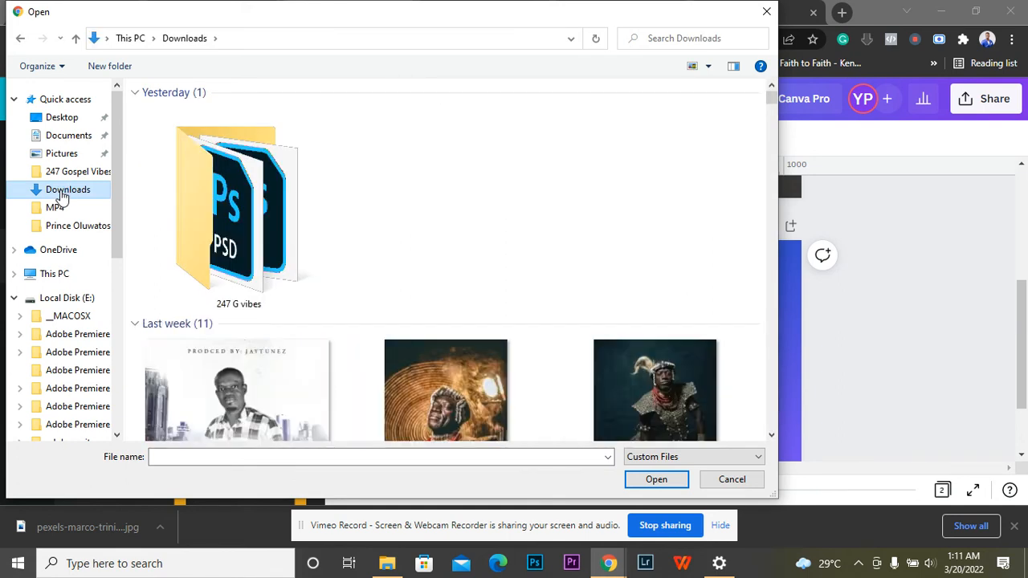
{"action": "scroll", "coordinate": [623, 236], "scroll_direction": "down", "scroll_amount": 1}
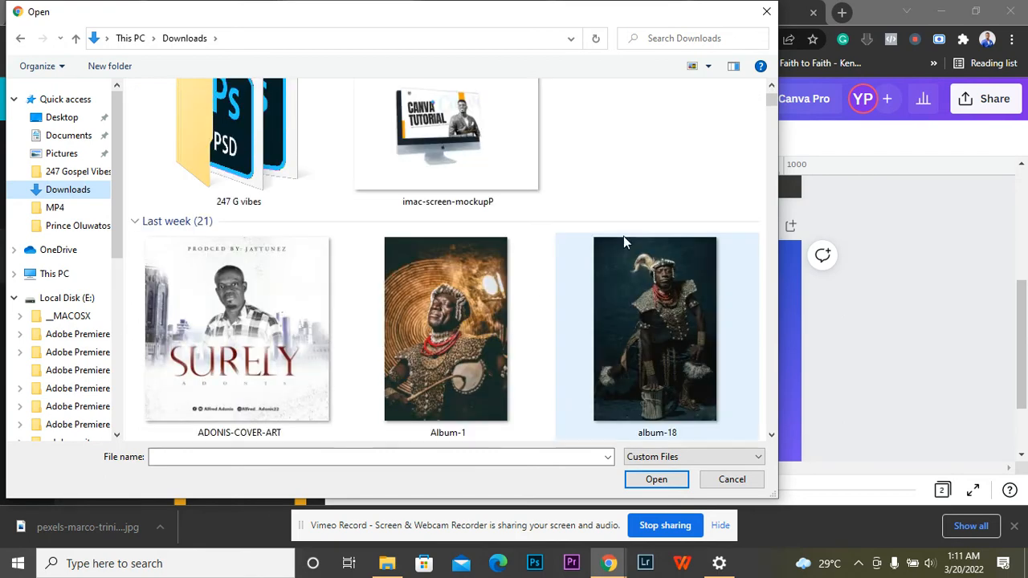
{"action": "scroll", "coordinate": [624, 251], "scroll_direction": "down", "scroll_amount": 3}
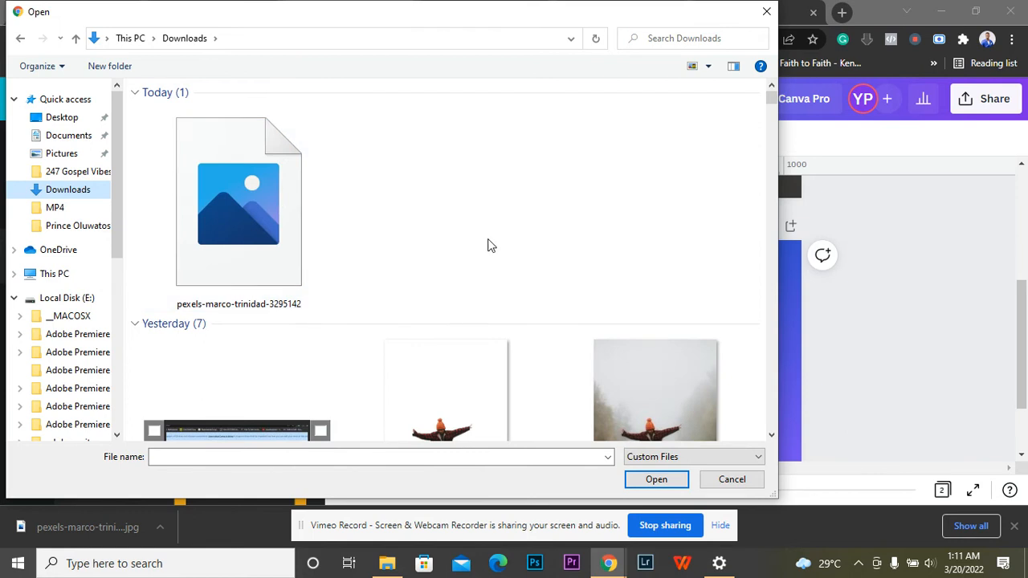
{"action": "left_click", "coordinate": [252, 215]}
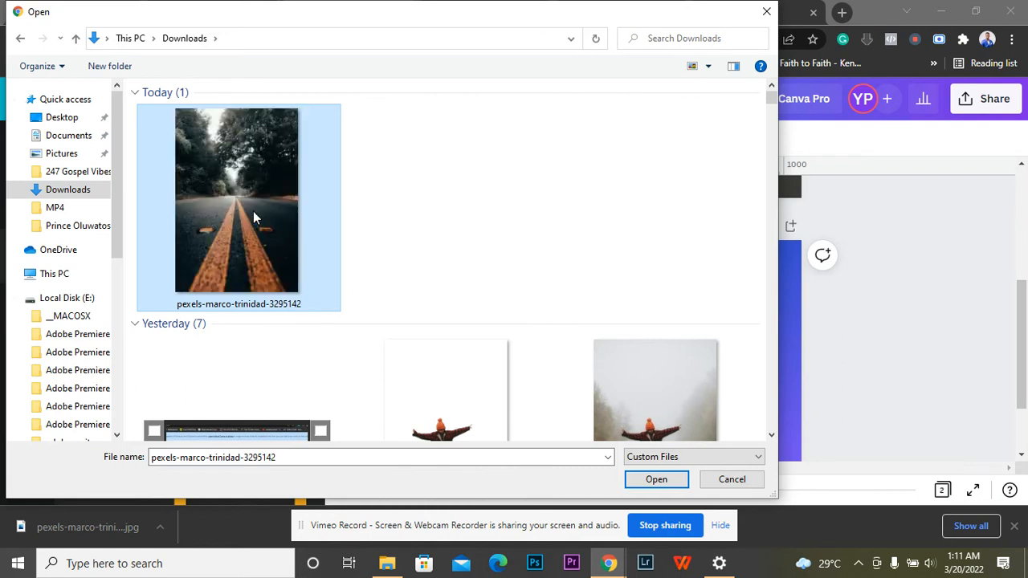
{"action": "left_click", "coordinate": [665, 484]}
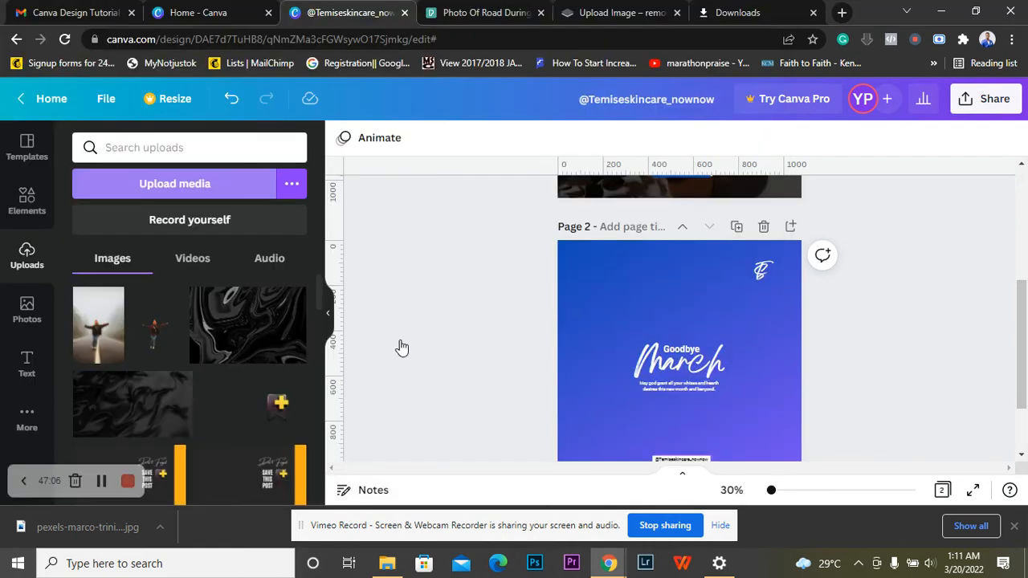
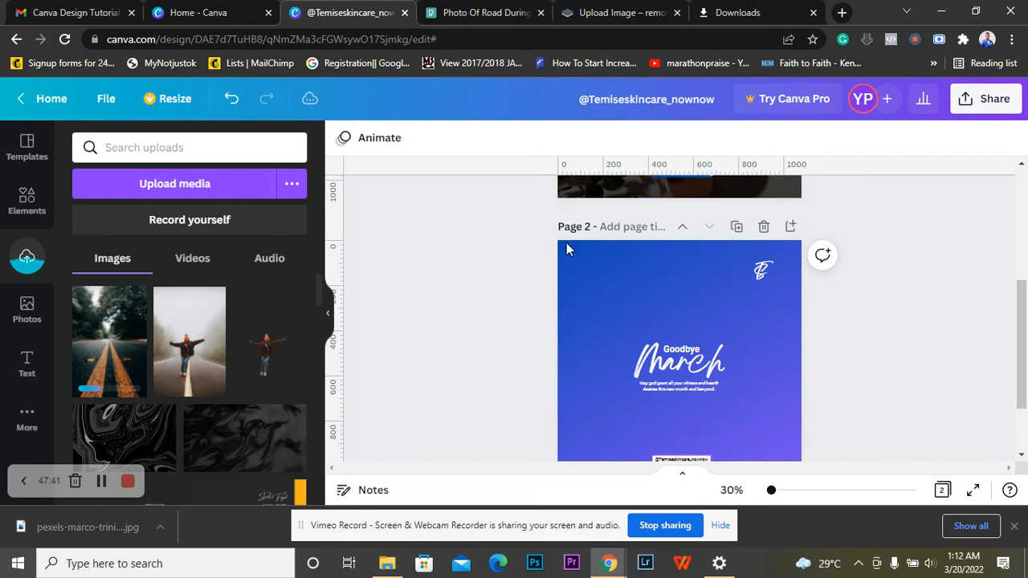
- Switch to the Pexels page, close the open road photo and search for "goodbye" photos
{"action": "left_click", "coordinate": [492, 12]}
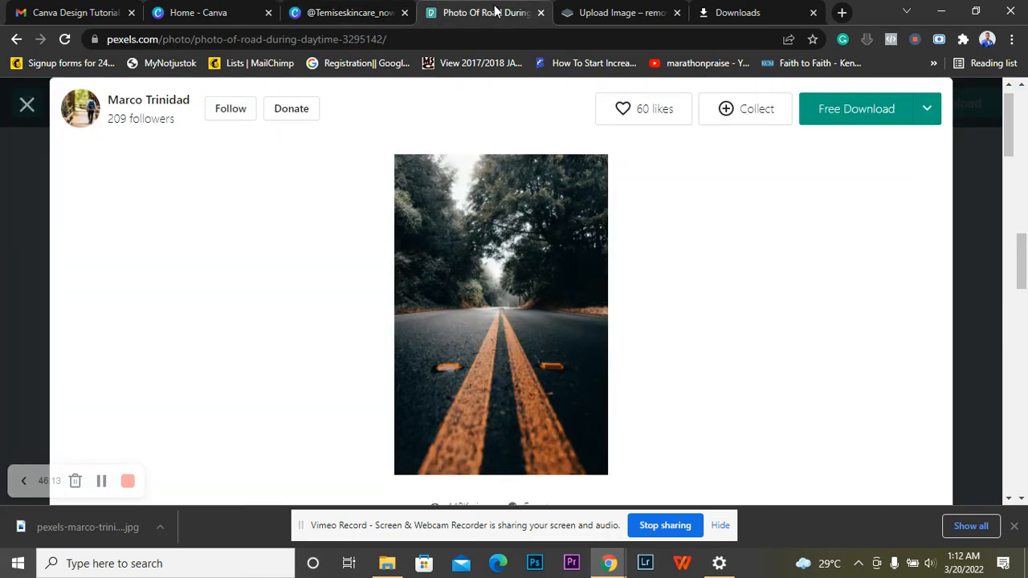
{"action": "left_click", "coordinate": [27, 105]}
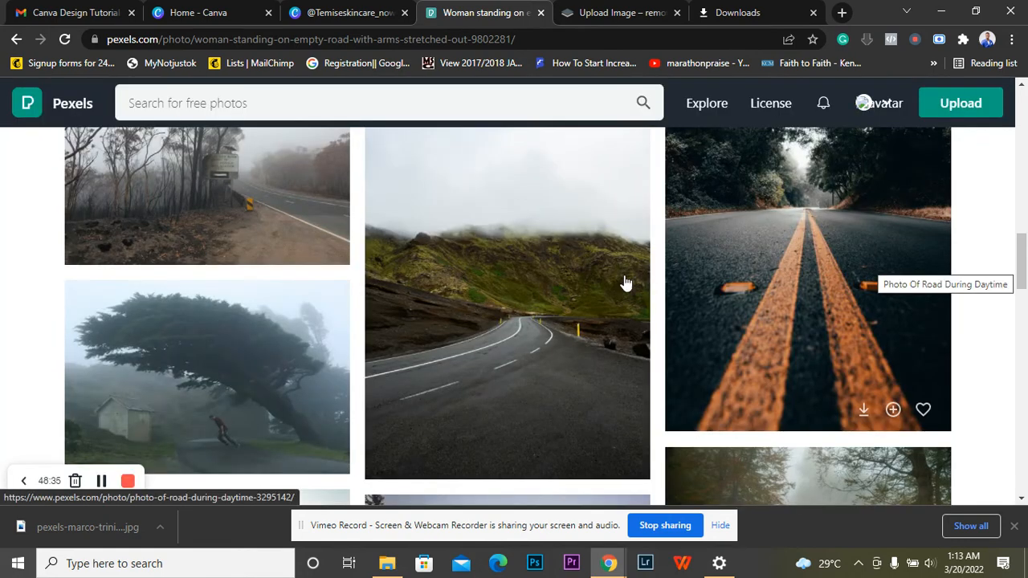
{"action": "scroll", "coordinate": [583, 302], "scroll_direction": "down", "scroll_amount": 5}
{"action": "scroll", "coordinate": [509, 286], "scroll_direction": "up", "scroll_amount": 5}
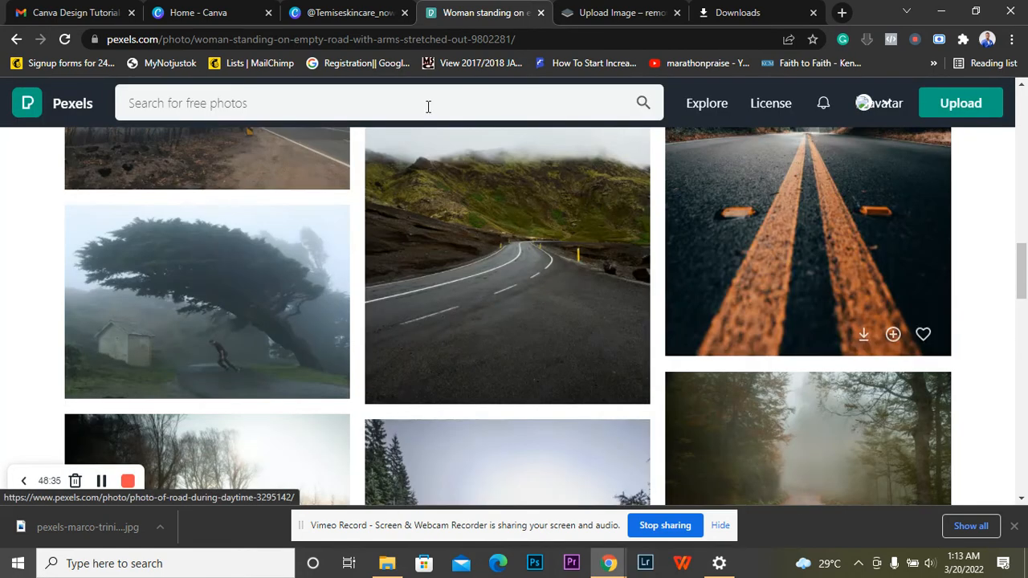
{"action": "left_click", "coordinate": [428, 107]}
{"action": "type", "text": "goo"}
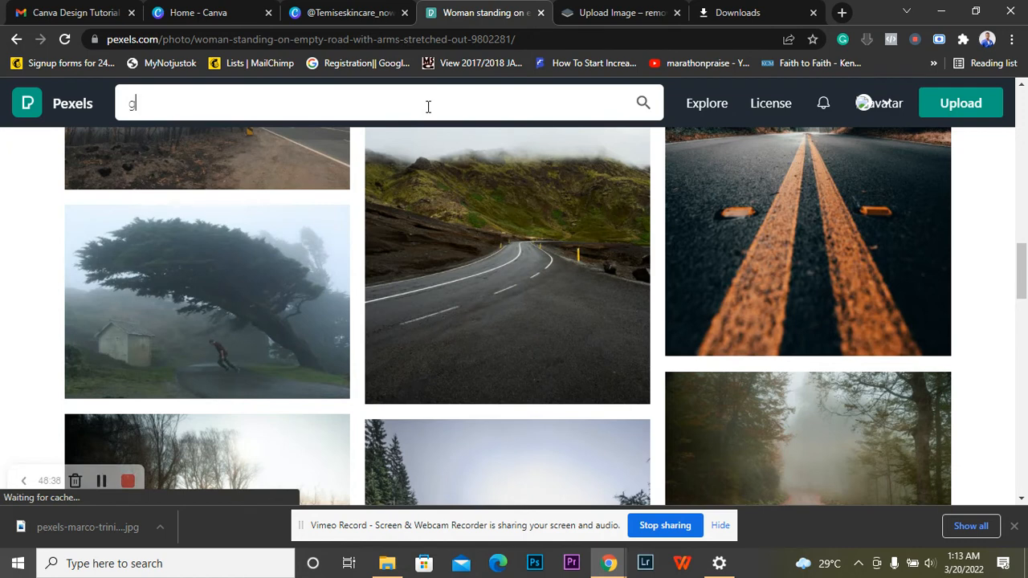
{"action": "type", "text": "dbye"}
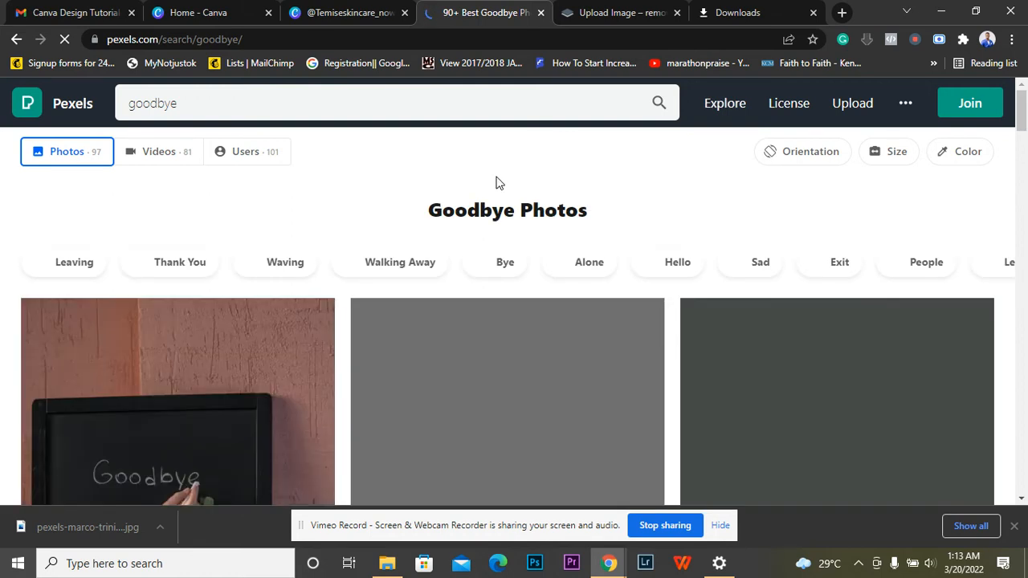
- Look through the "goodbye" photo results for a picture that suits the post
{"action": "scroll", "coordinate": [727, 221], "scroll_direction": "down", "scroll_amount": 1}
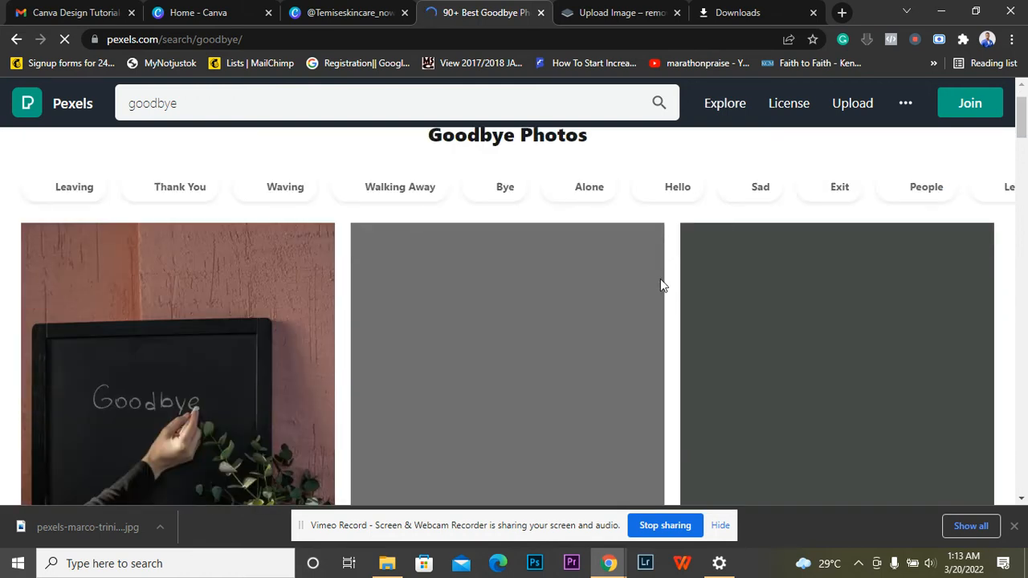
{"action": "scroll", "coordinate": [675, 281], "scroll_direction": "up", "scroll_amount": 1}
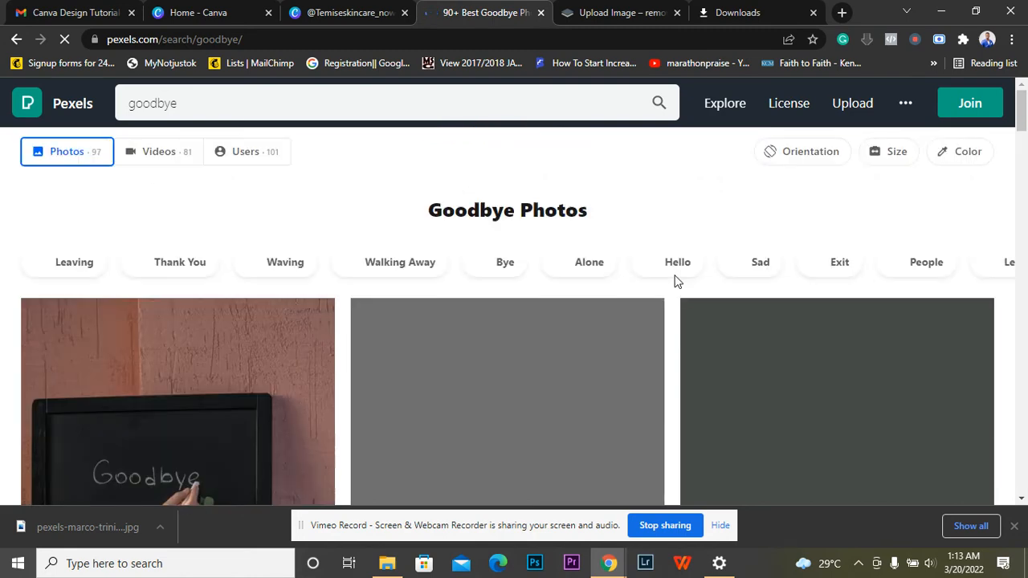
{"action": "scroll", "coordinate": [675, 281], "scroll_direction": "down", "scroll_amount": 1}
{"action": "scroll", "coordinate": [675, 280], "scroll_direction": "down", "scroll_amount": 1}
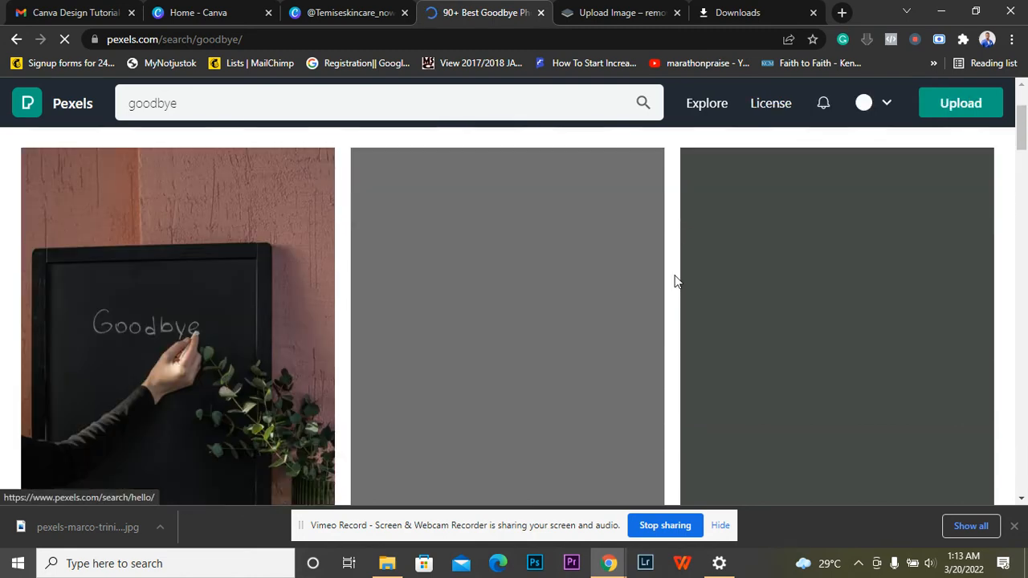
{"action": "scroll", "coordinate": [675, 280], "scroll_direction": "down", "scroll_amount": 6}
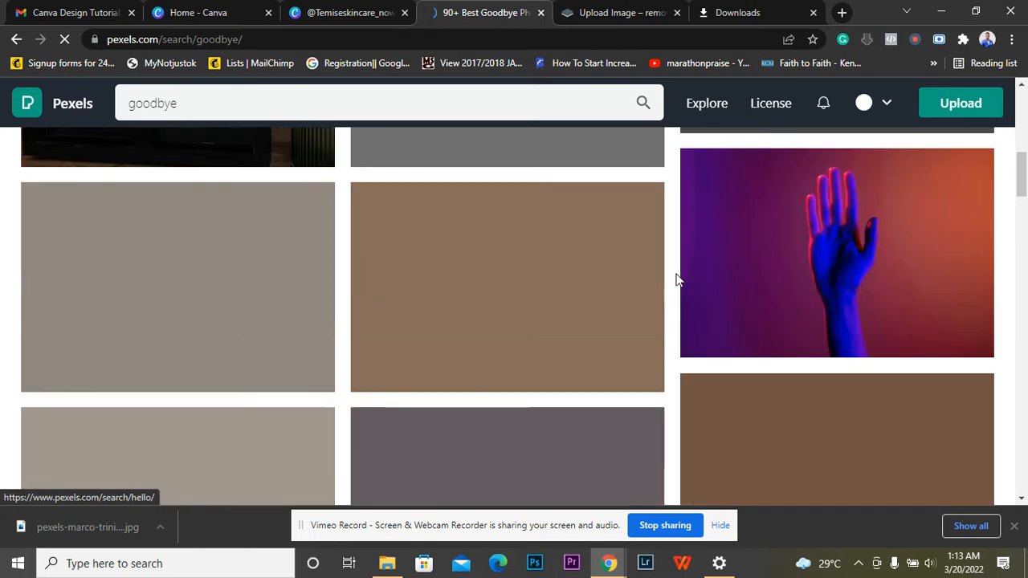
{"action": "scroll", "coordinate": [679, 280], "scroll_direction": "up", "scroll_amount": 7}
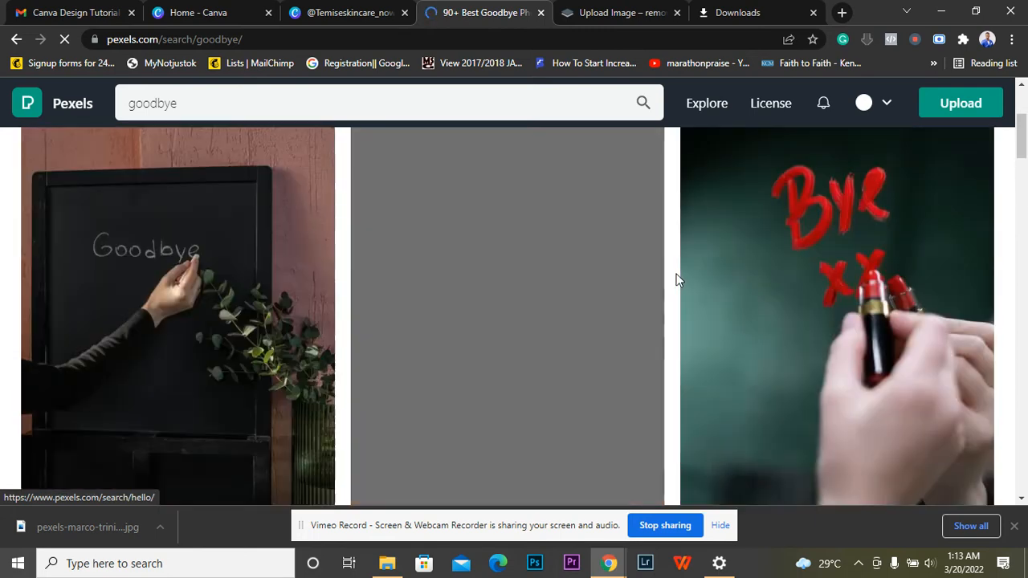
{"action": "scroll", "coordinate": [677, 279], "scroll_direction": "up", "scroll_amount": 2}
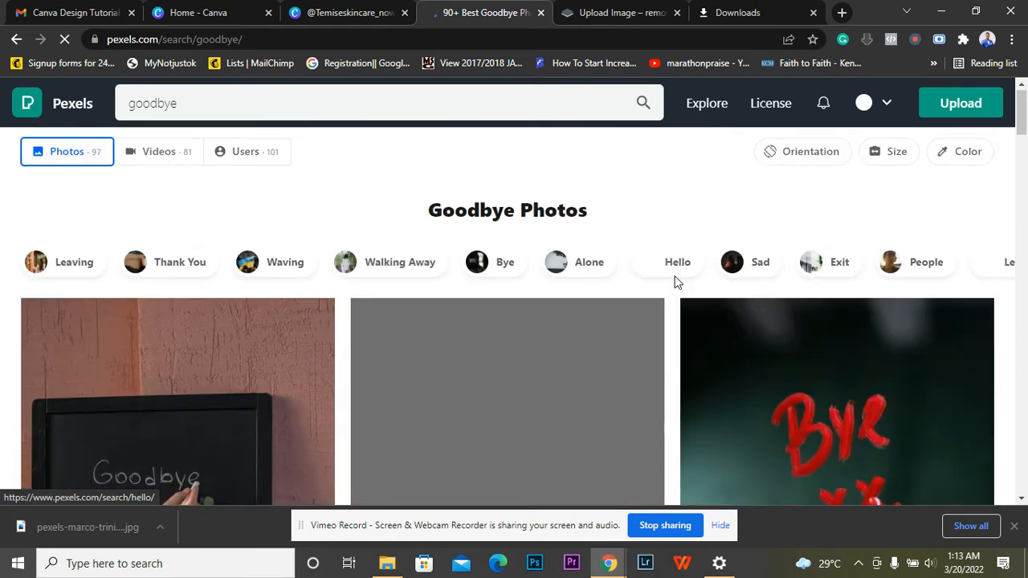
{"action": "scroll", "coordinate": [674, 281], "scroll_direction": "down", "scroll_amount": 7}
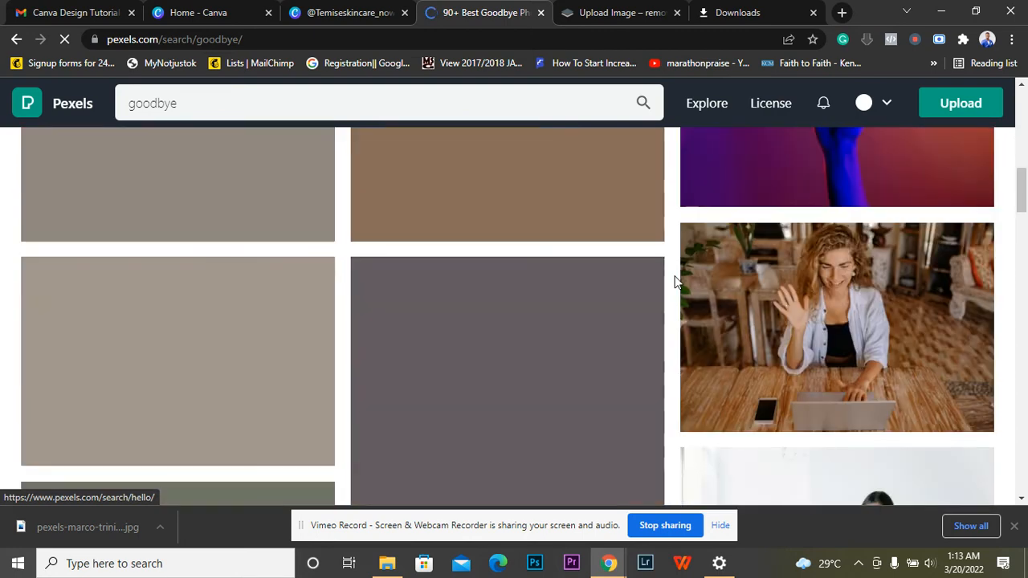
{"action": "scroll", "coordinate": [675, 281], "scroll_direction": "down", "scroll_amount": 1}
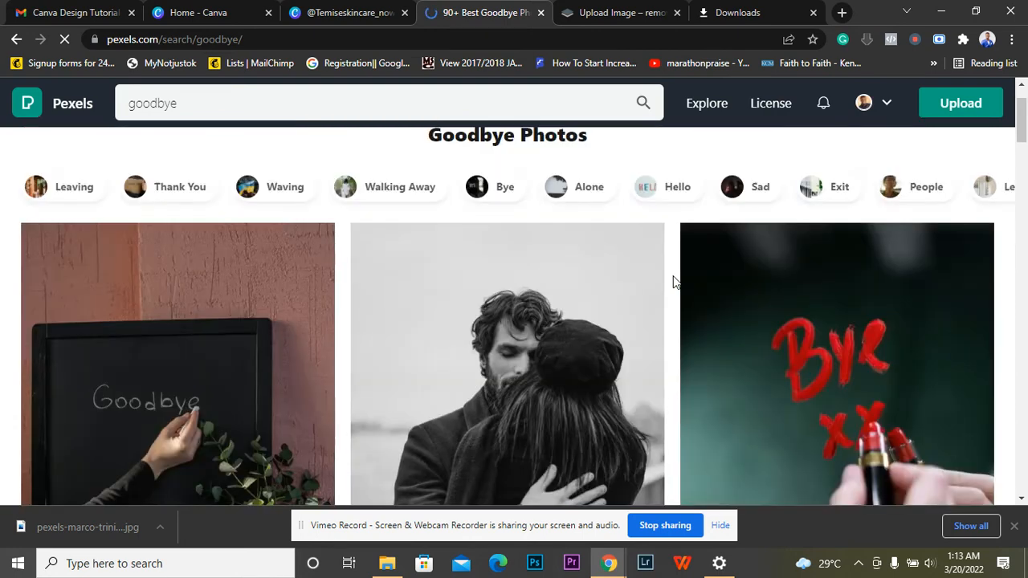
{"action": "scroll", "coordinate": [676, 283], "scroll_direction": "up", "scroll_amount": 1}
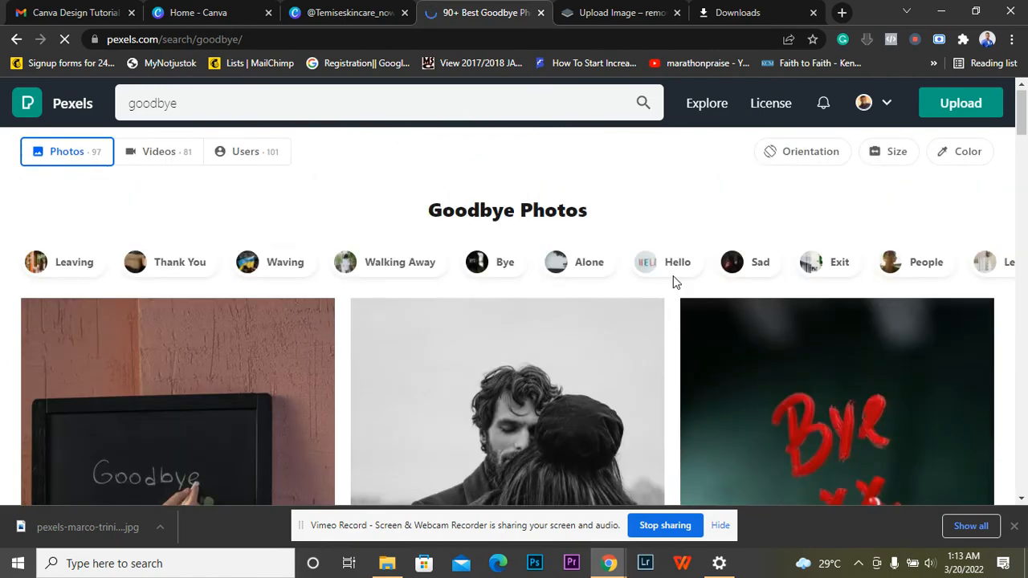
{"action": "scroll", "coordinate": [675, 281], "scroll_direction": "down", "scroll_amount": 10}
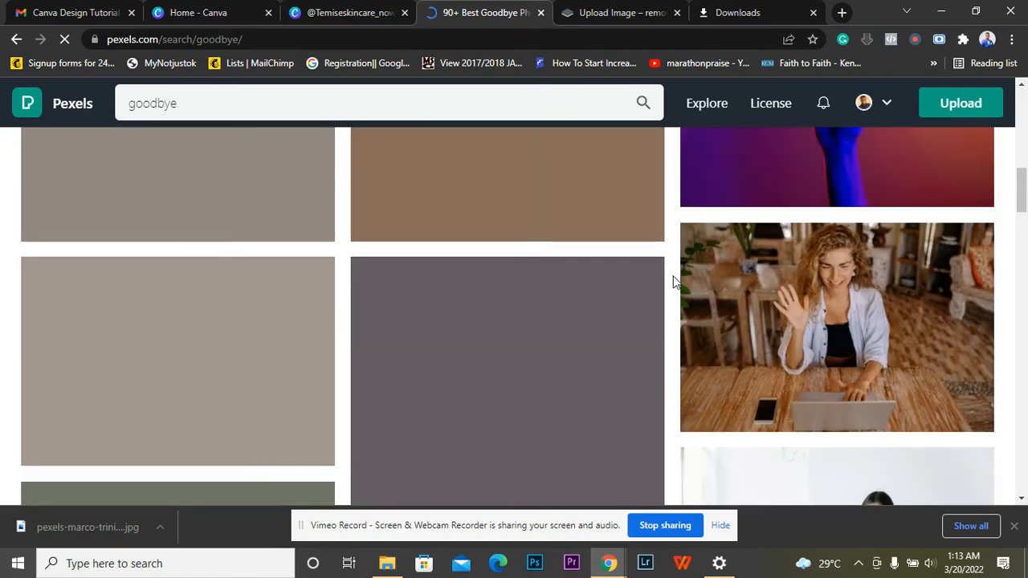
{"action": "scroll", "coordinate": [675, 281], "scroll_direction": "down", "scroll_amount": 10}
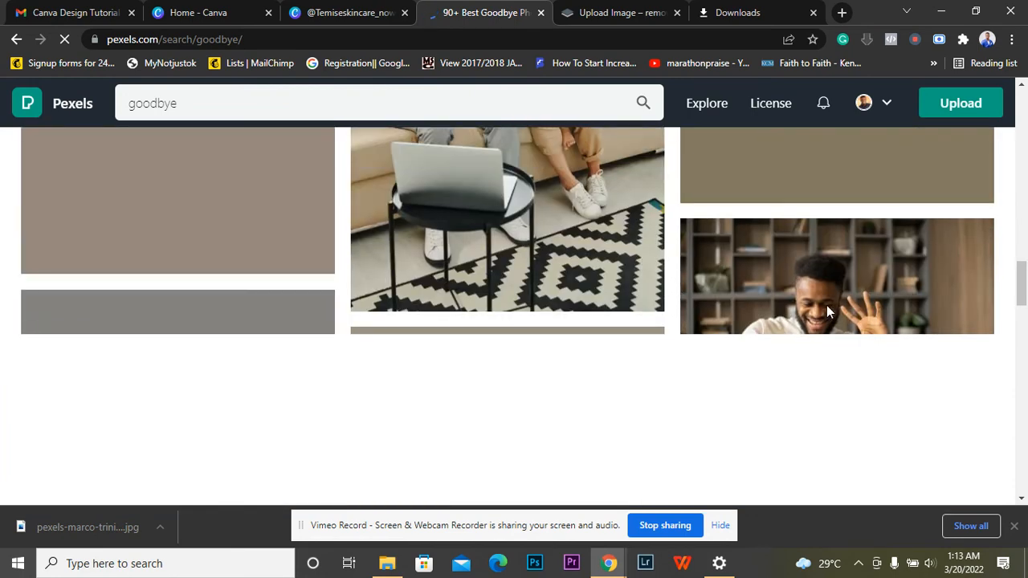
- Open the photo of the smiling man in a white top waving at his phone on a sofa
{"action": "scroll", "coordinate": [828, 313], "scroll_direction": "down", "scroll_amount": 1}
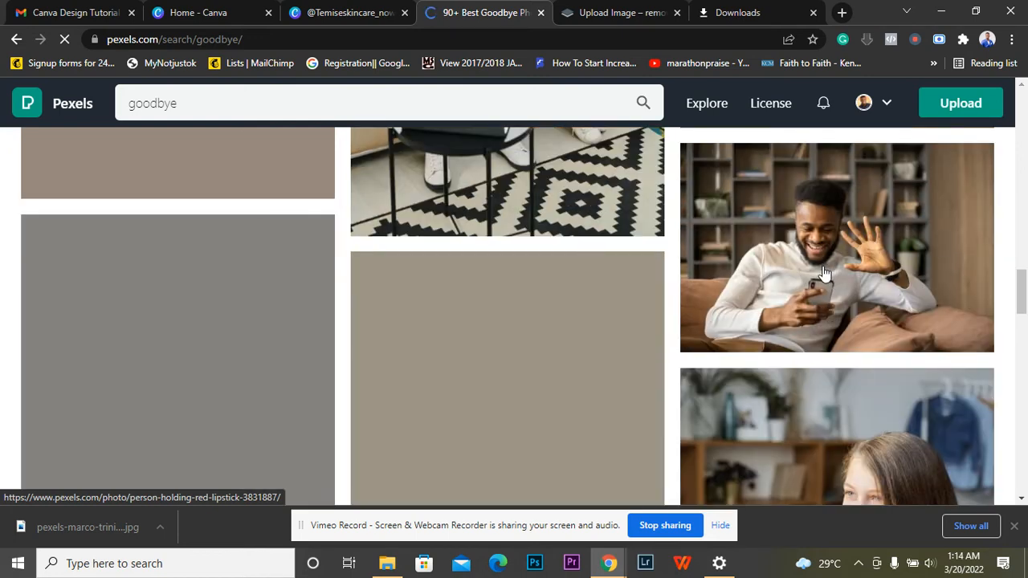
{"action": "scroll", "coordinate": [822, 285], "scroll_direction": "up", "scroll_amount": 1}
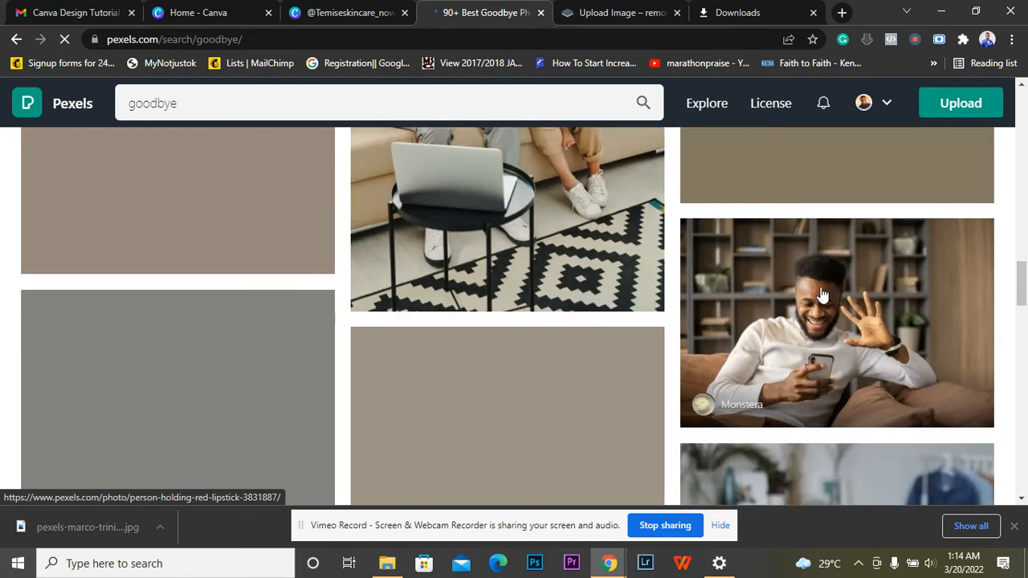
{"action": "scroll", "coordinate": [828, 273], "scroll_direction": "down", "scroll_amount": 1}
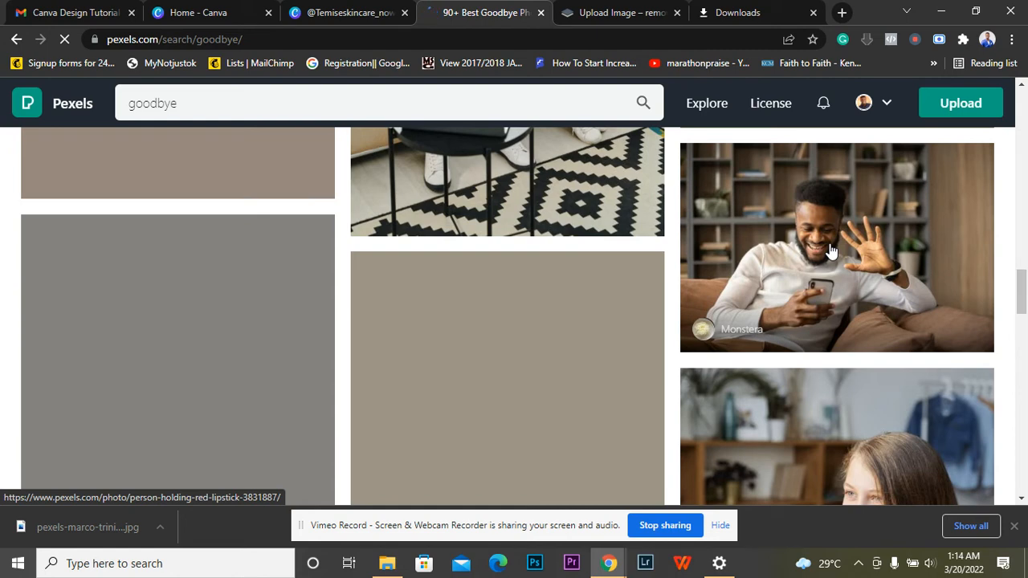
{"action": "left_click", "coordinate": [832, 252]}
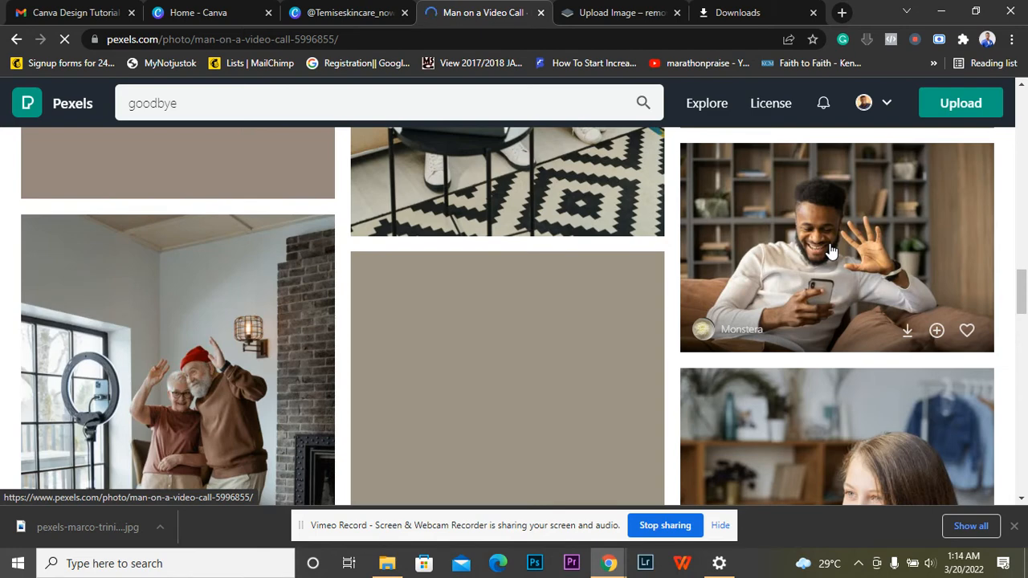
- Look through more of the "goodbye" photos, and return to the Canva design
{"action": "scroll", "coordinate": [831, 252], "scroll_direction": "up", "scroll_amount": 1}
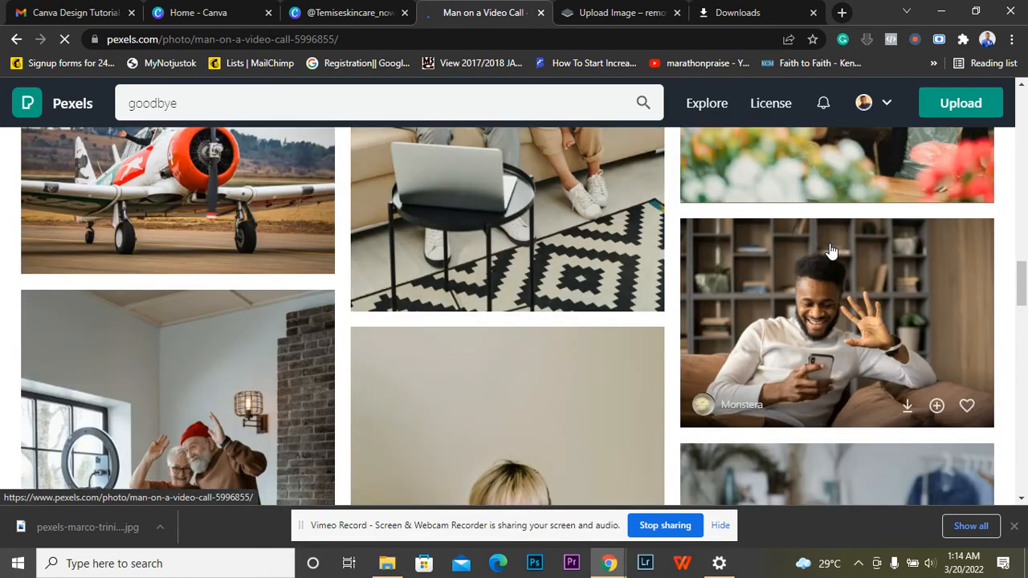
{"action": "scroll", "coordinate": [832, 252], "scroll_direction": "down", "scroll_amount": 1}
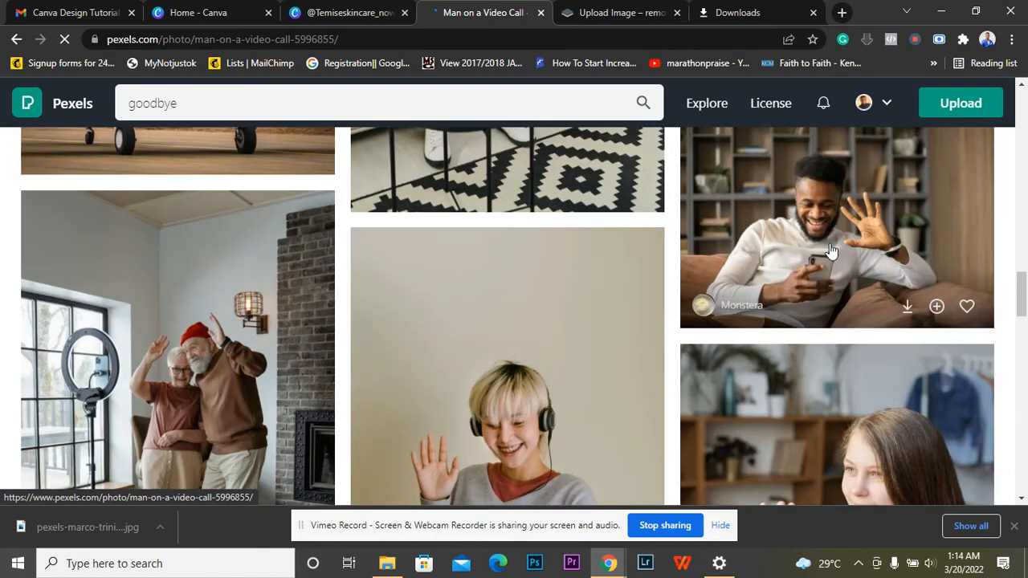
{"action": "scroll", "coordinate": [831, 253], "scroll_direction": "down", "scroll_amount": 6}
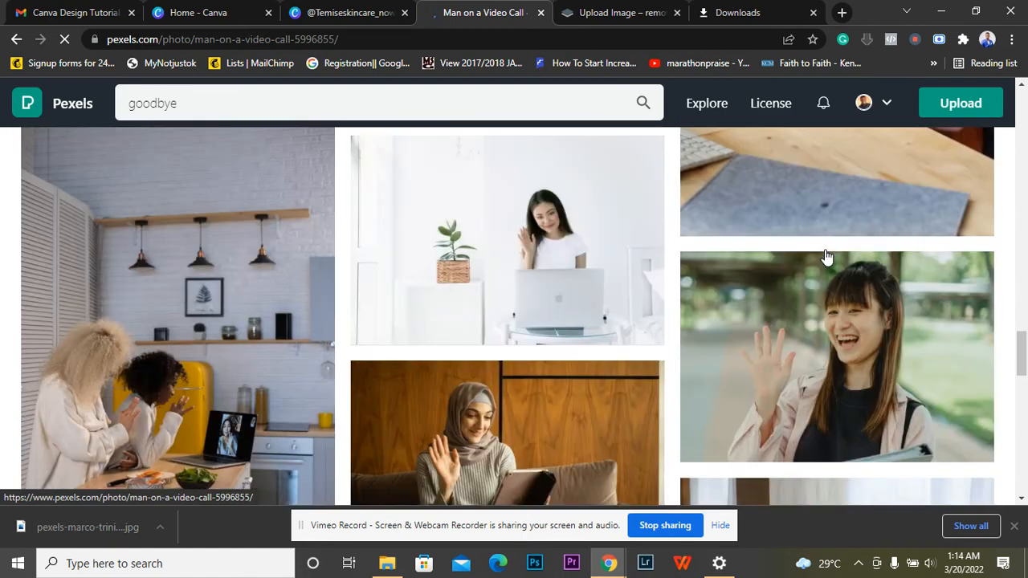
{"action": "scroll", "coordinate": [827, 256], "scroll_direction": "down", "scroll_amount": 3}
{"action": "scroll", "coordinate": [825, 265], "scroll_direction": "down", "scroll_amount": 2}
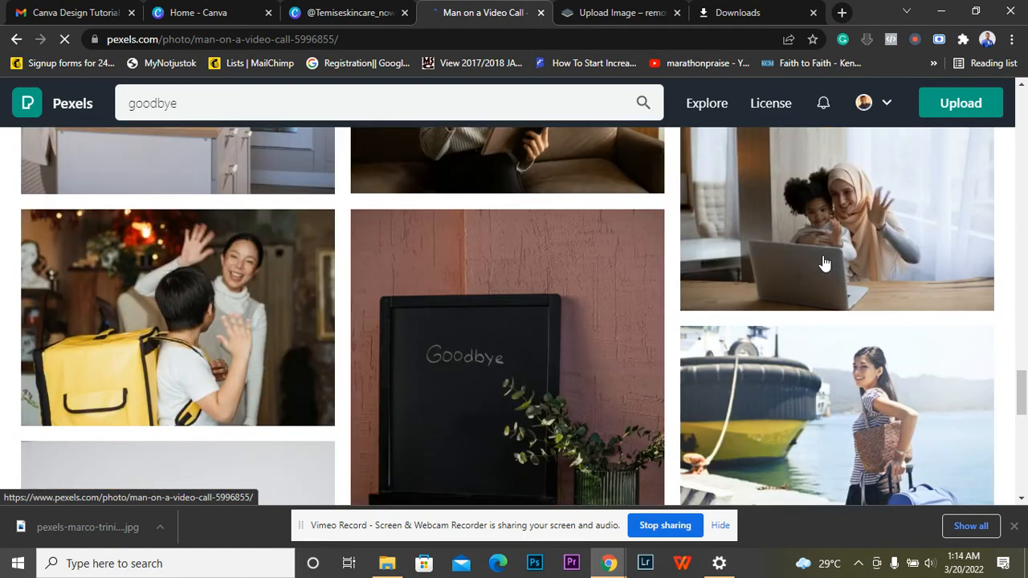
{"action": "scroll", "coordinate": [824, 263], "scroll_direction": "up", "scroll_amount": 5}
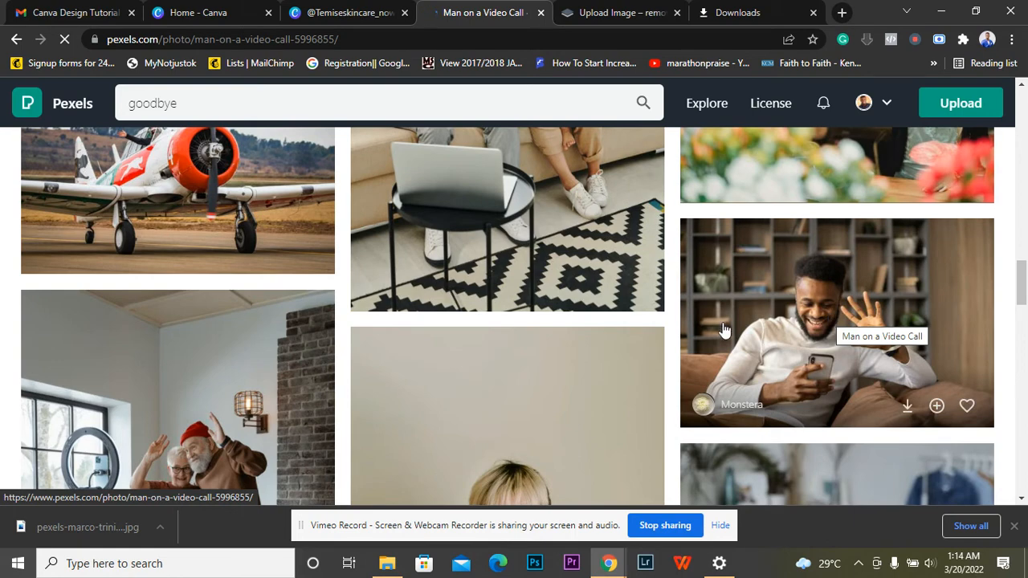
{"action": "left_click", "coordinate": [349, 12]}
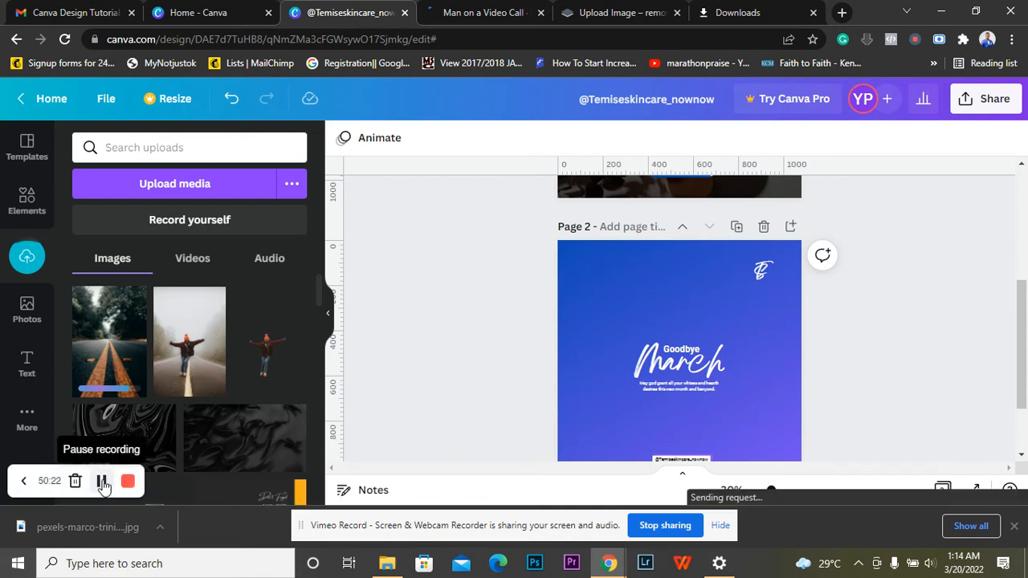
{"action": "left_click", "coordinate": [102, 482]}
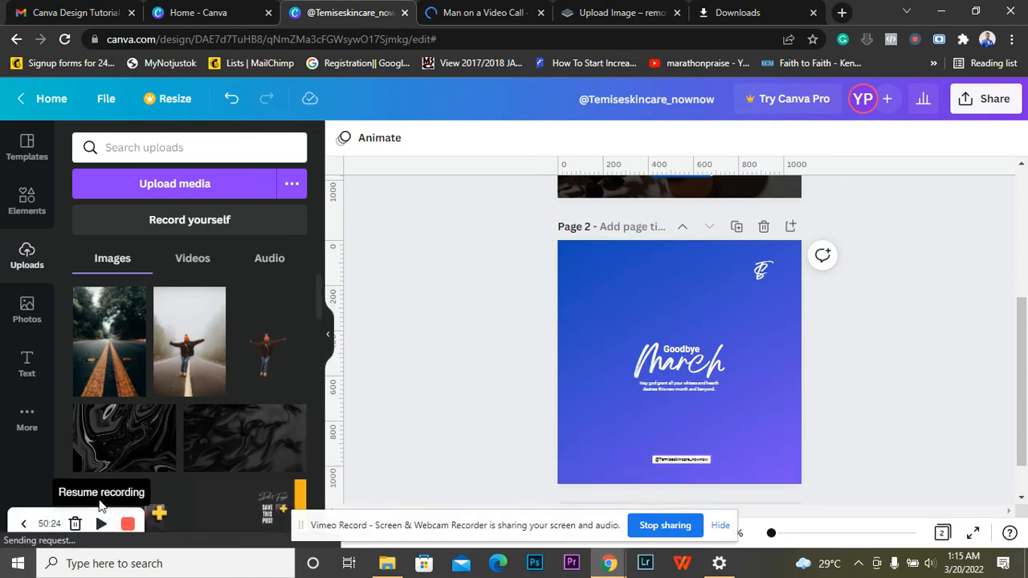
{"action": "left_click", "coordinate": [96, 494]}
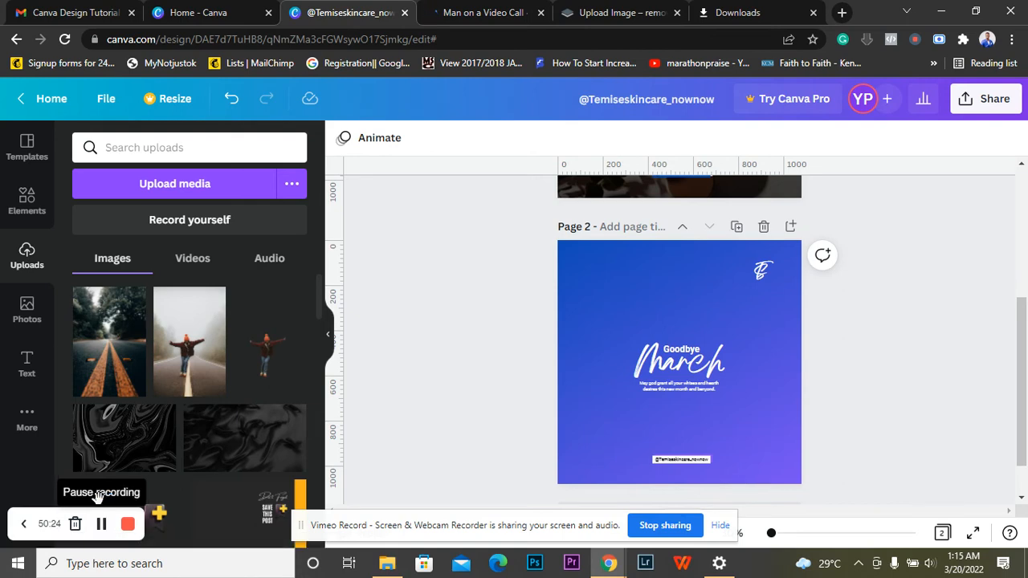
- Add the uploaded forest road photo to page 2 and enlarge it to cover the page
{"action": "left_click", "coordinate": [112, 364]}
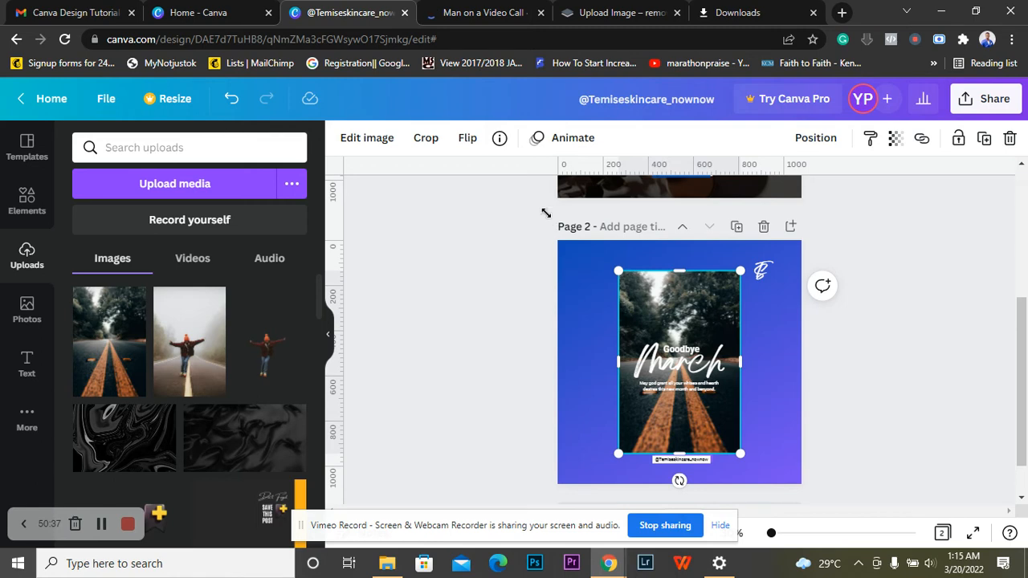
{"action": "left_click_drag", "start_coordinate": [545, 213], "coordinate": [501, 160]}
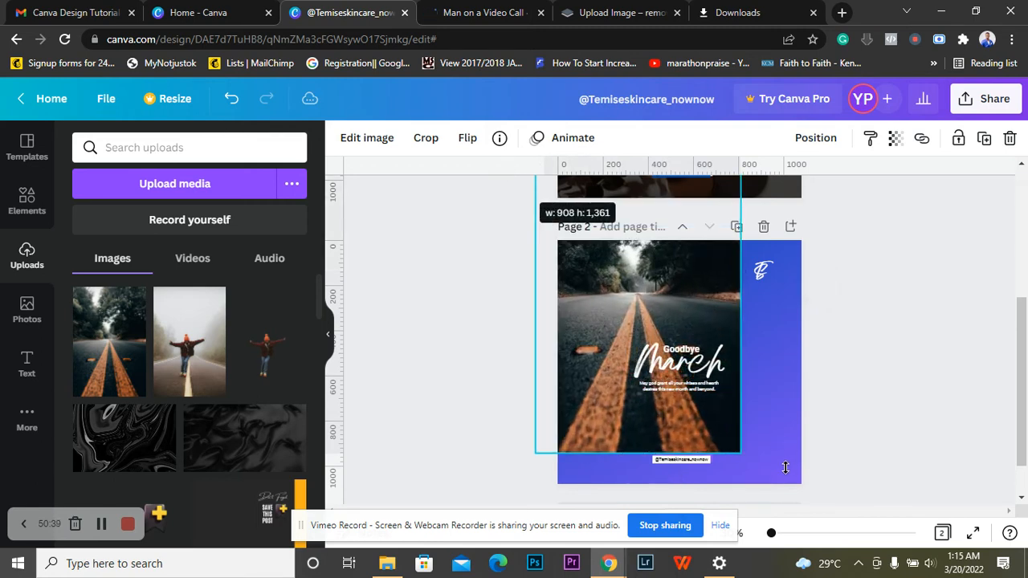
{"action": "left_click_drag", "start_coordinate": [740, 457], "coordinate": [854, 550]}
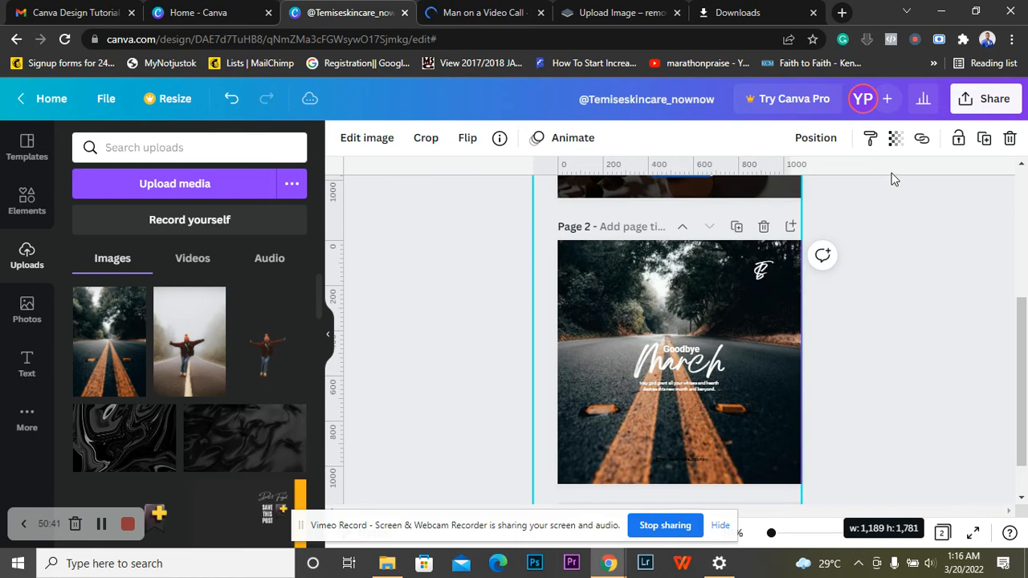
- Send the road photo to the back of page 2, and bring it forward one layer above the gradient background
{"action": "left_click", "coordinate": [815, 140]}
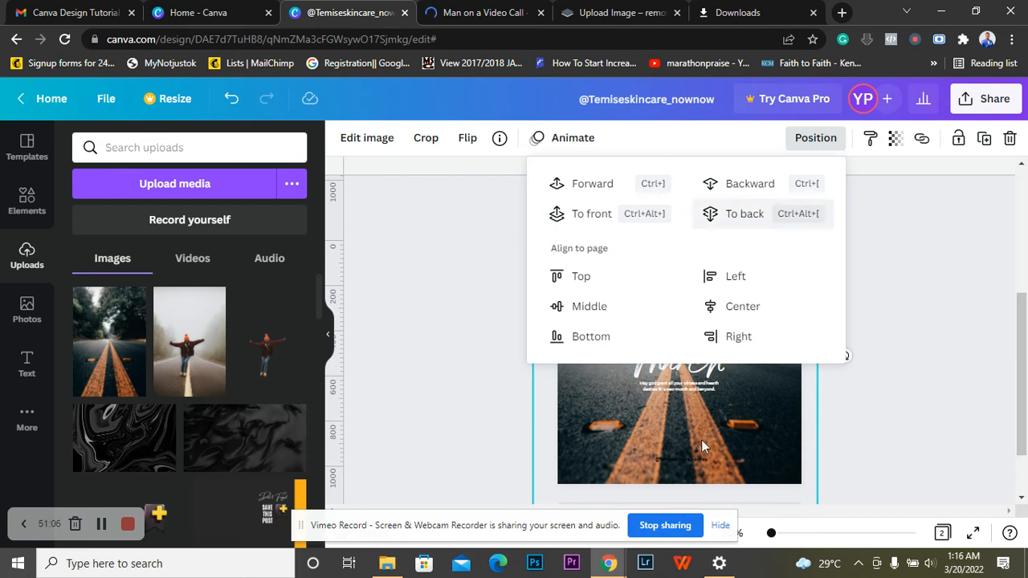
{"action": "left_click", "coordinate": [745, 213]}
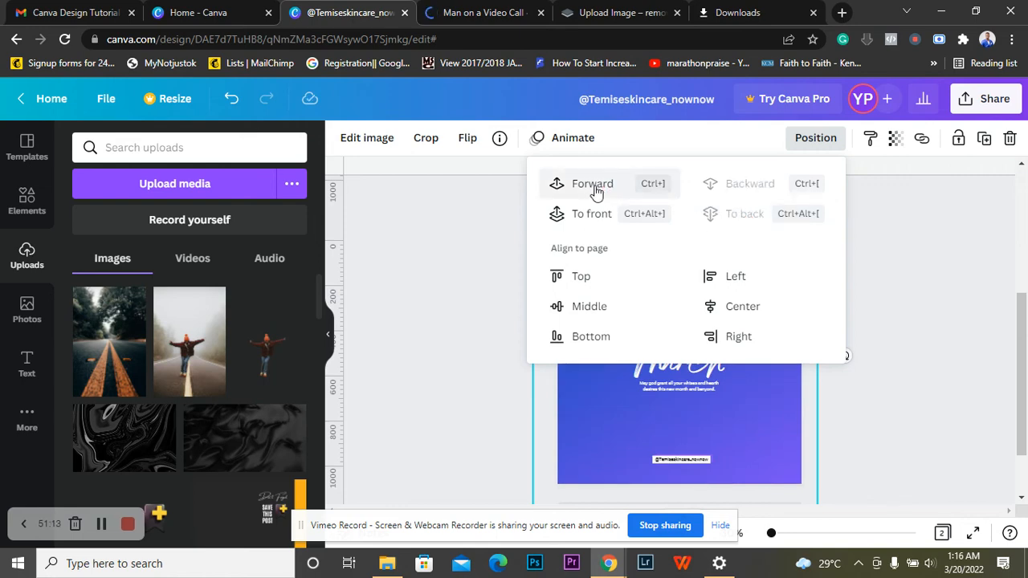
{"action": "left_click", "coordinate": [595, 189]}
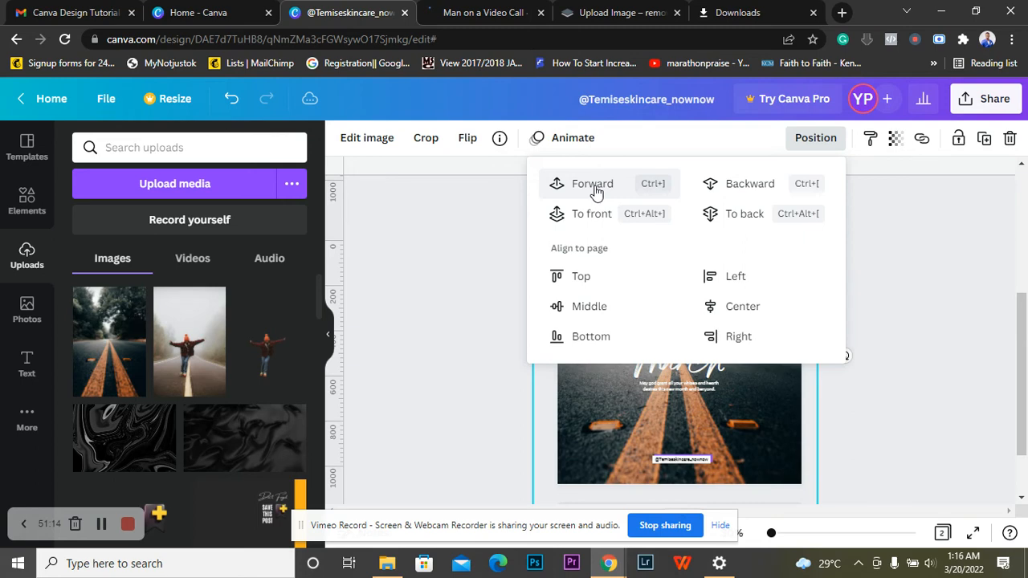
{"action": "left_click", "coordinate": [906, 374]}
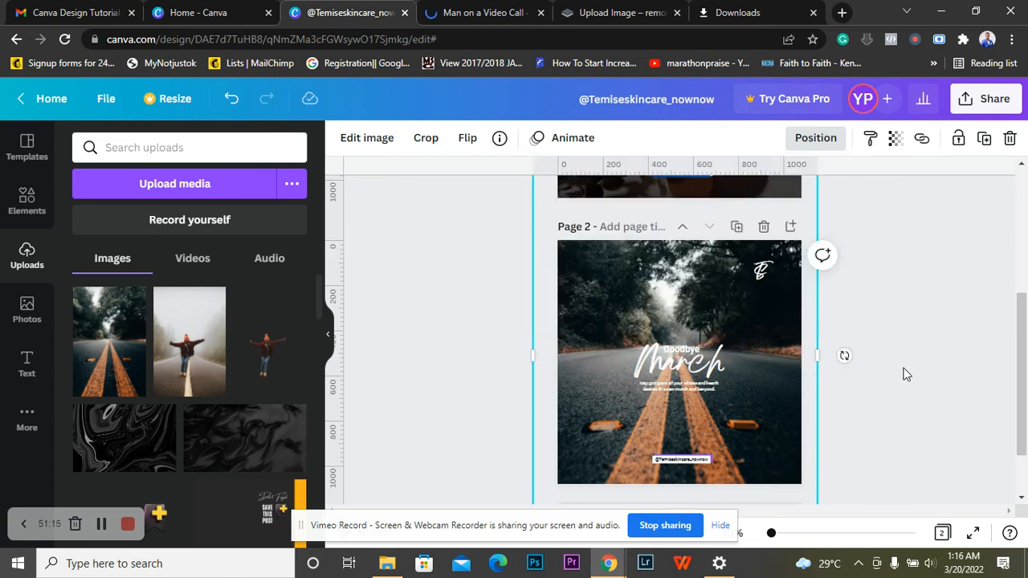
- Delete the road photo from page 2 to compare the design without it, and undo the deletion
{"action": "key", "text": "Delete"}
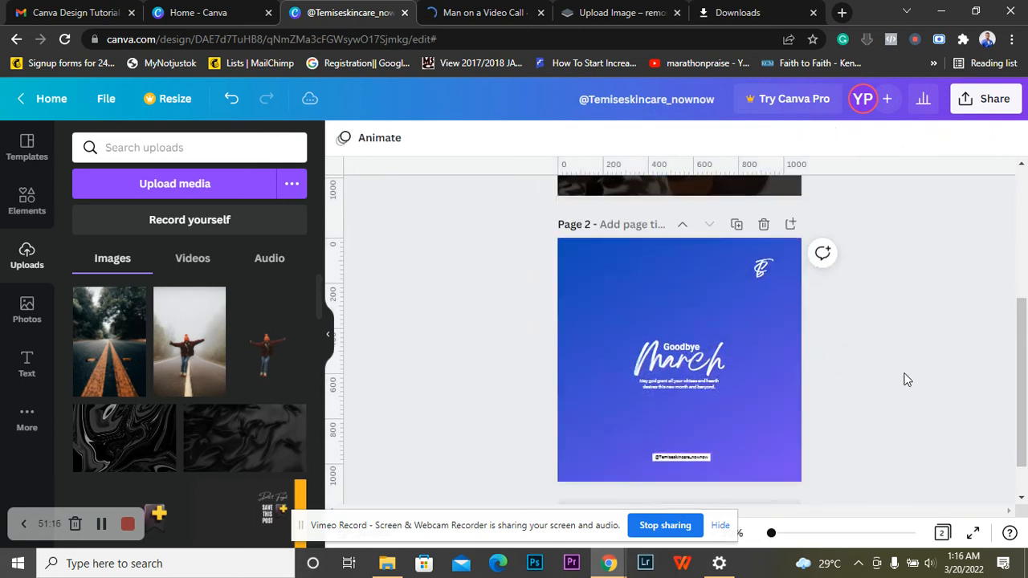
{"action": "scroll", "coordinate": [907, 379], "scroll_direction": "down", "scroll_amount": 1}
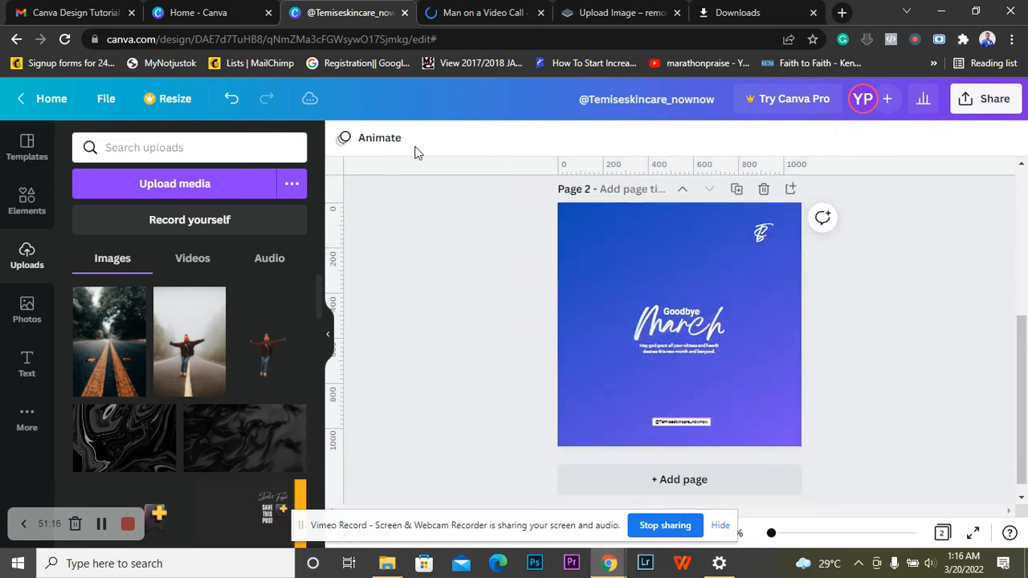
{"action": "left_click", "coordinate": [232, 100]}
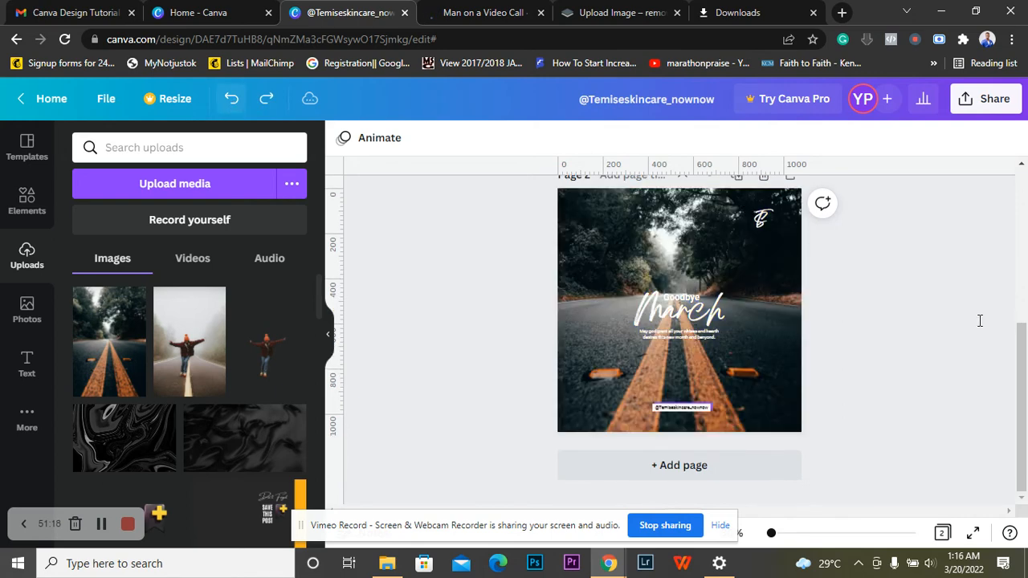
{"action": "scroll", "coordinate": [913, 328], "scroll_direction": "up", "scroll_amount": 1}
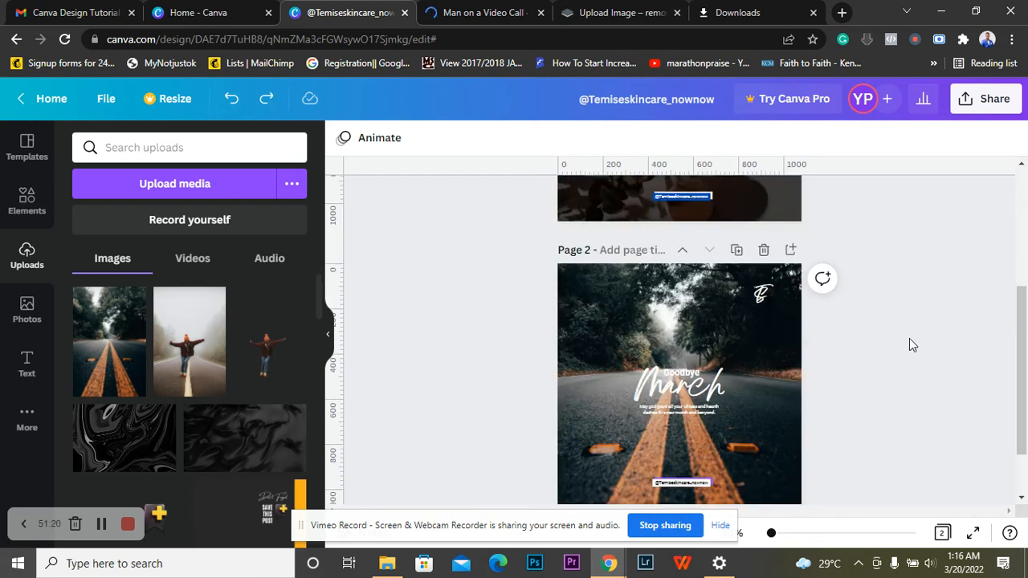
- Set the road photo's transparency to 19 so it blends with the blue-purple gradient on page 2
{"action": "left_click_drag", "start_coordinate": [1022, 378], "coordinate": [1021, 393]}
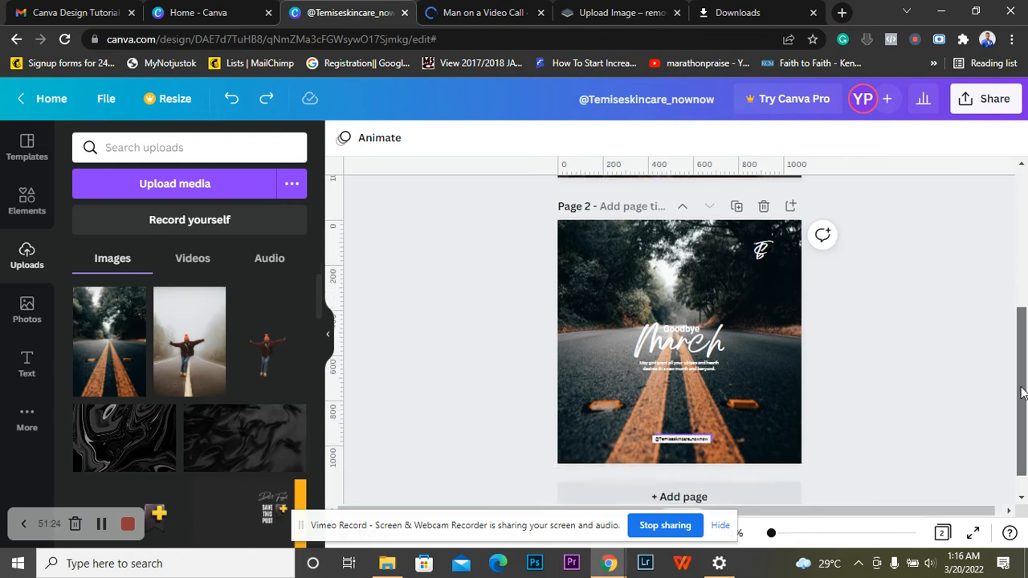
{"action": "left_click", "coordinate": [665, 280]}
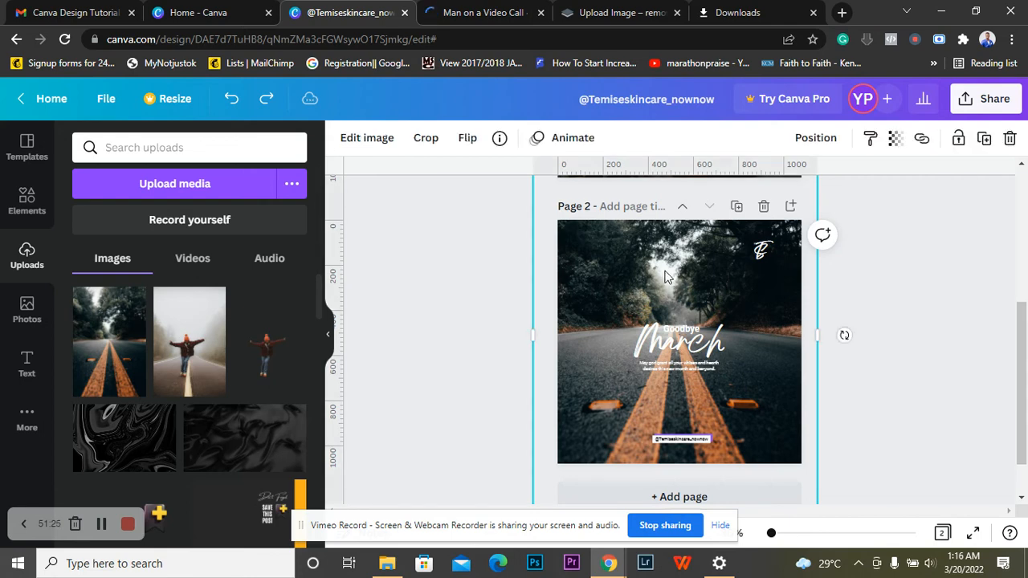
{"action": "left_click", "coordinate": [896, 143]}
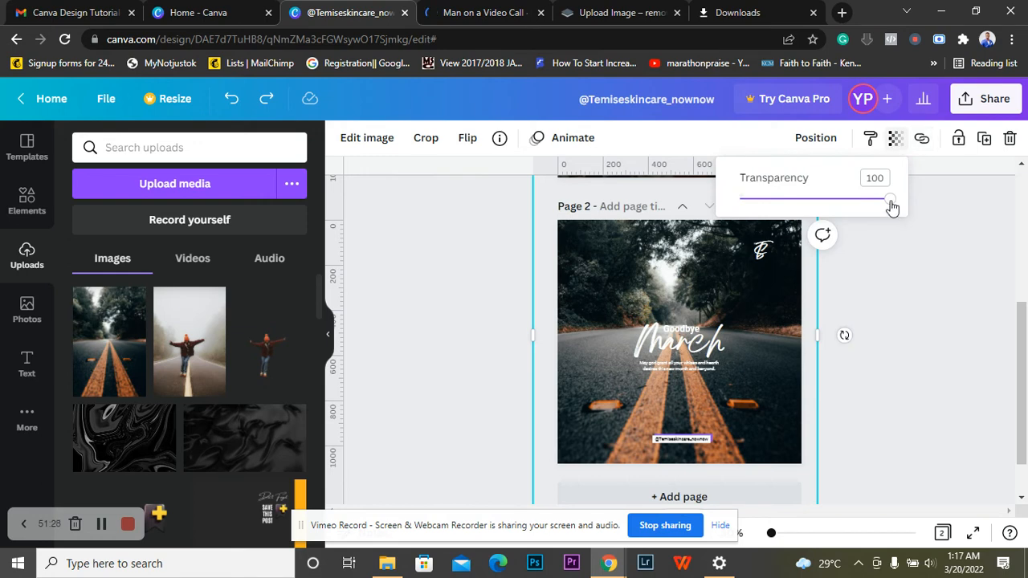
{"action": "left_click_drag", "start_coordinate": [828, 208], "coordinate": [766, 209]}
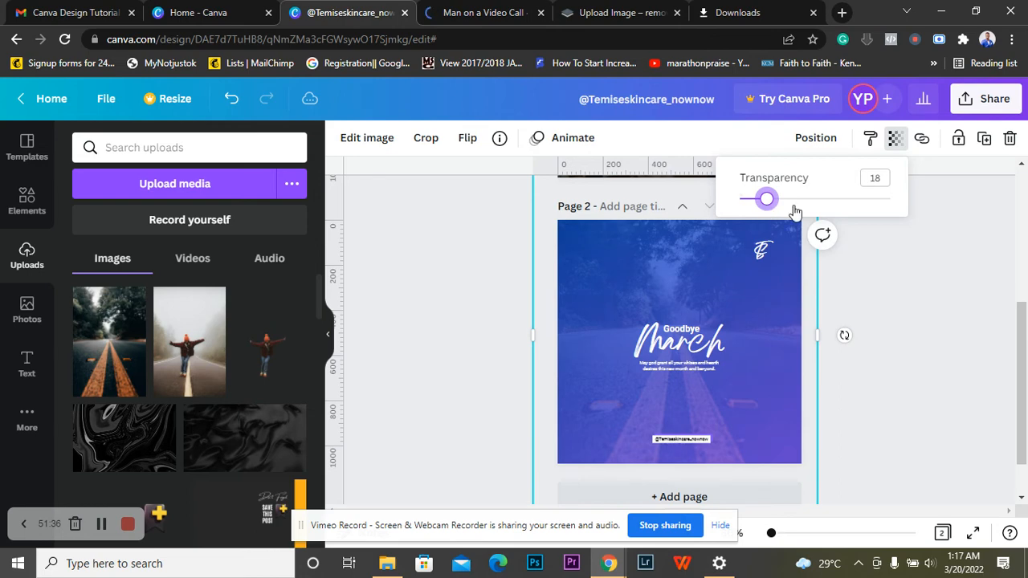
{"action": "left_click_drag", "start_coordinate": [836, 210], "coordinate": [769, 203]}
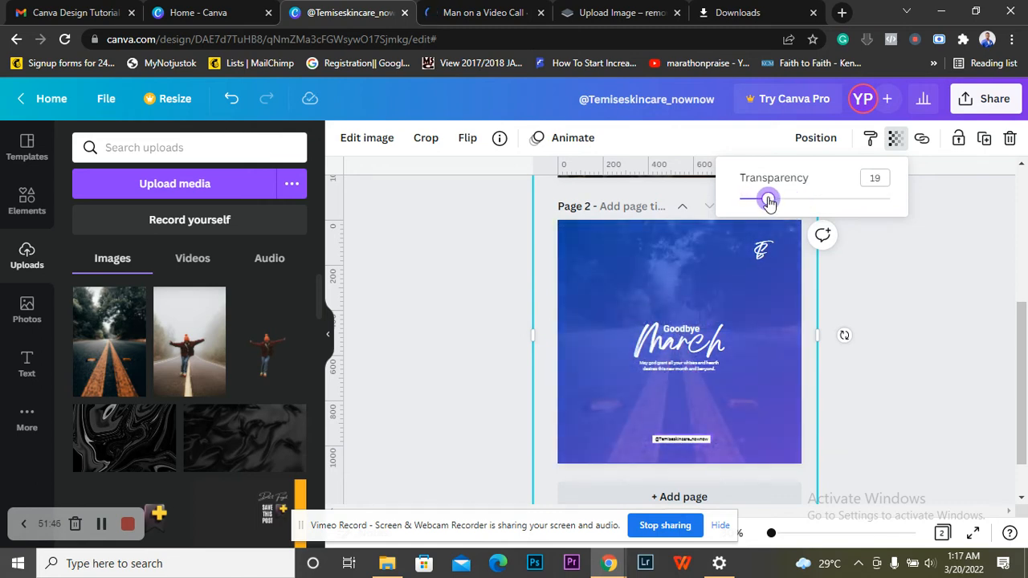
{"action": "left_click", "coordinate": [425, 258]}
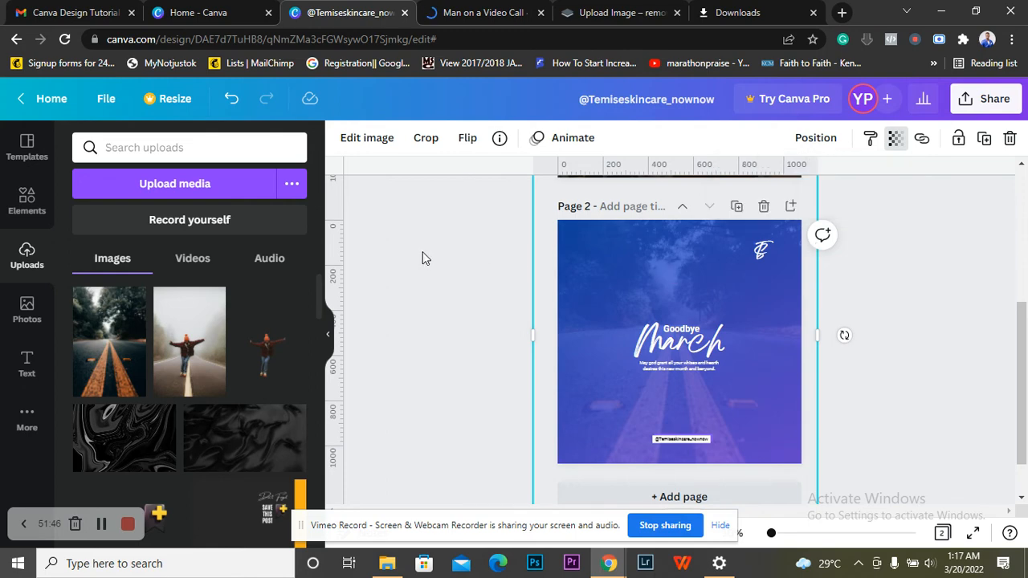
- Remove the faded road photo to compare page 2 with the plain gradient, and undo the removal
{"action": "key", "text": "Delete"}
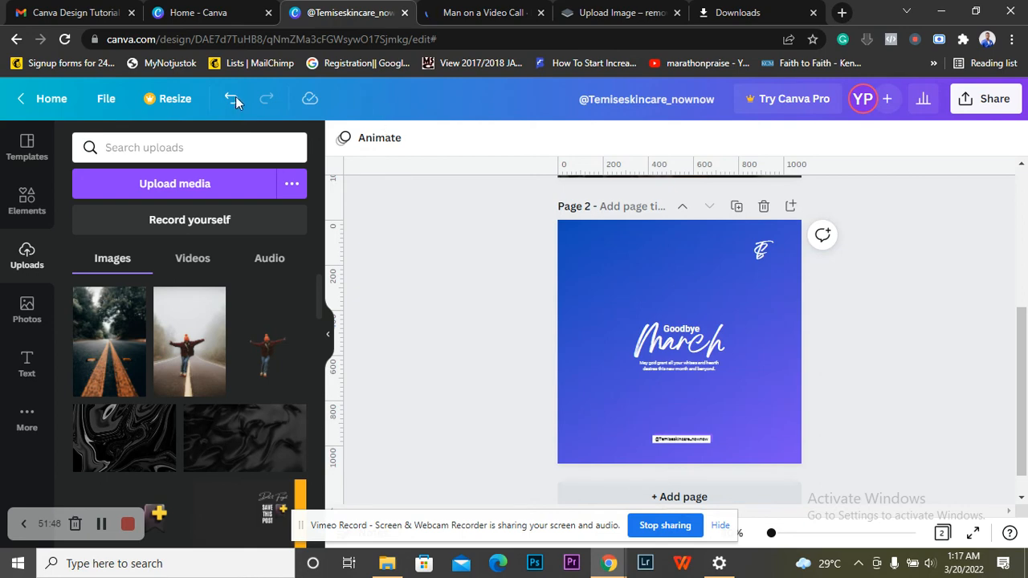
{"action": "left_click", "coordinate": [232, 98]}
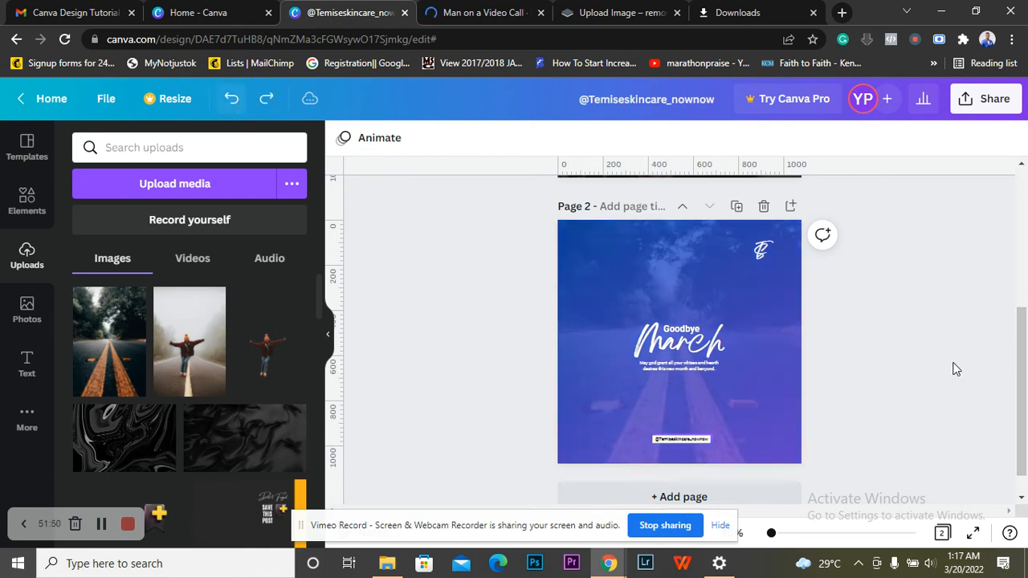
{"action": "scroll", "coordinate": [908, 370], "scroll_direction": "up", "scroll_amount": 2}
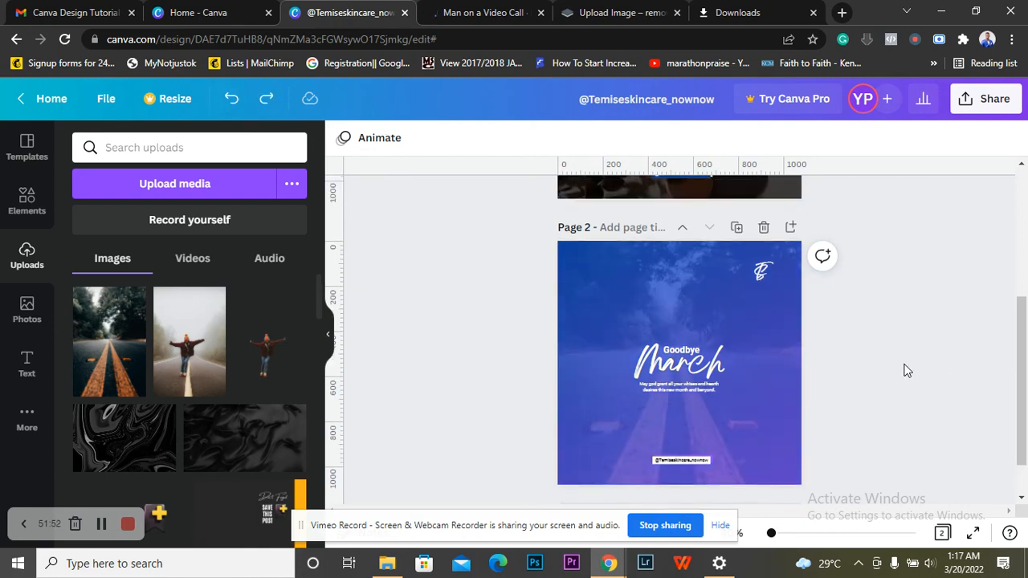
{"action": "scroll", "coordinate": [883, 353], "scroll_direction": "down", "scroll_amount": 2}
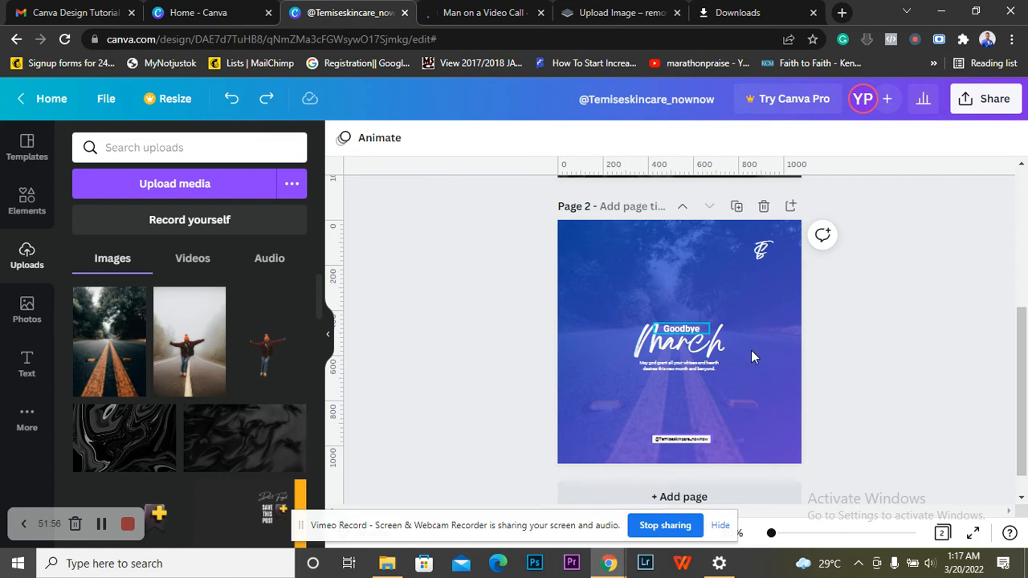
- Duplicate page 2, and delete both the faded road photo and the gradient background from the copy
{"action": "double_click", "coordinate": [681, 329]}
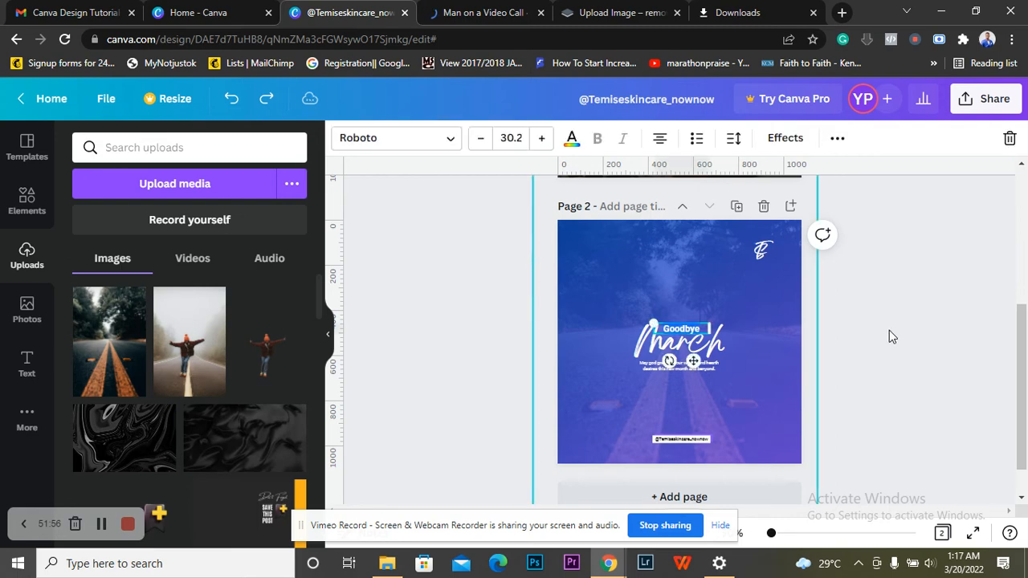
{"action": "left_click", "coordinate": [739, 212]}
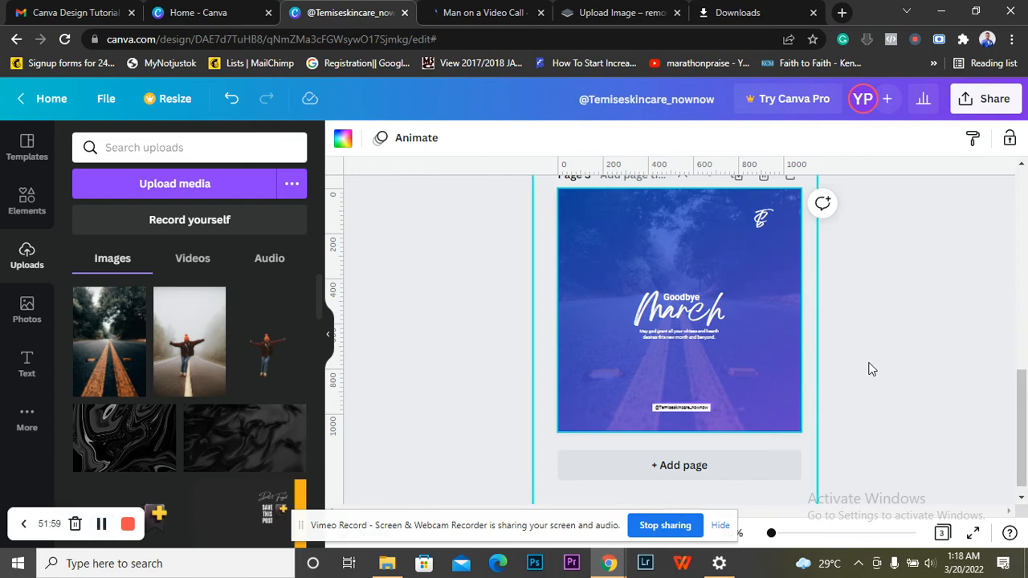
{"action": "left_click", "coordinate": [785, 262]}
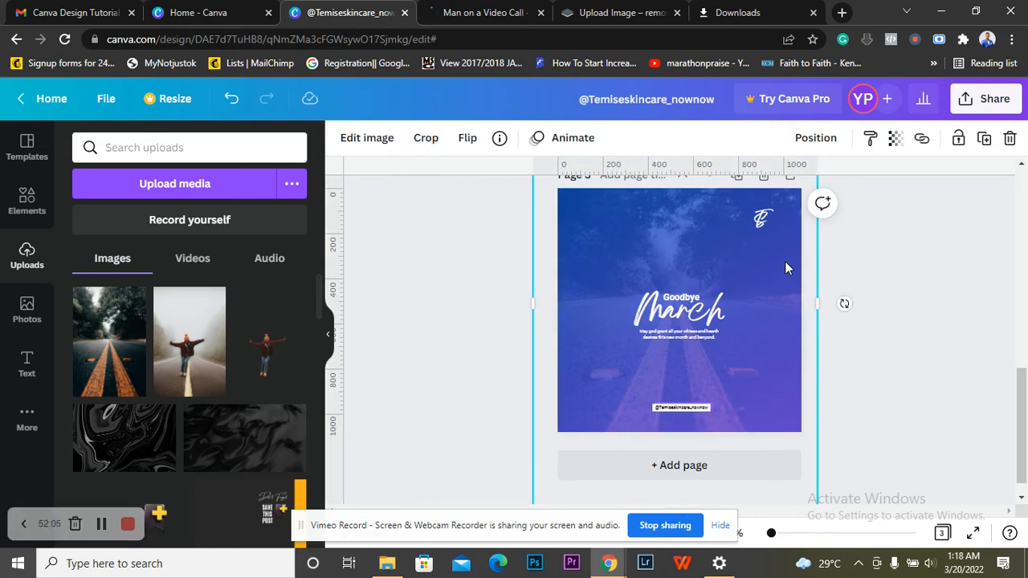
{"action": "key", "text": "Delete"}
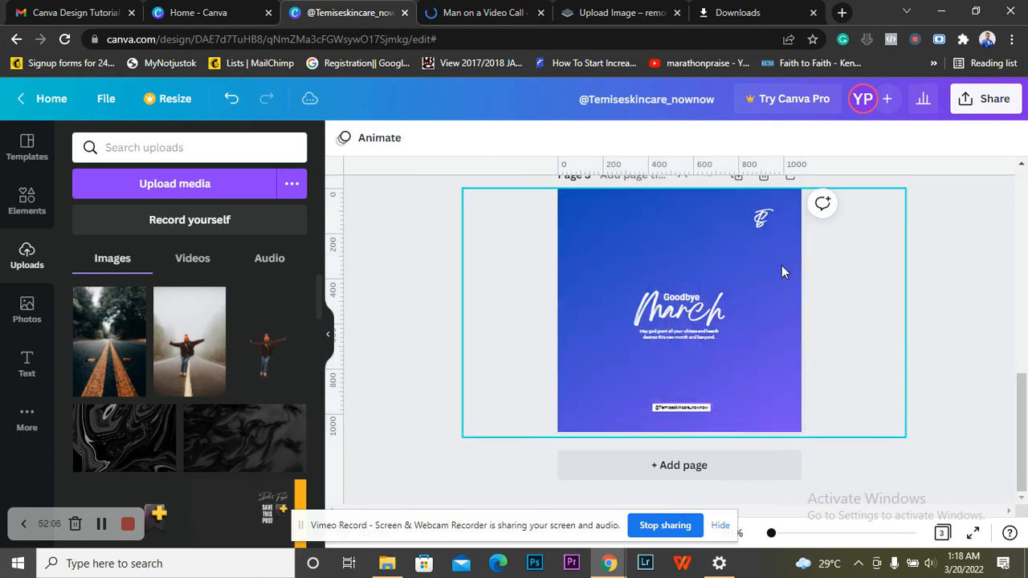
{"action": "left_click", "coordinate": [782, 266]}
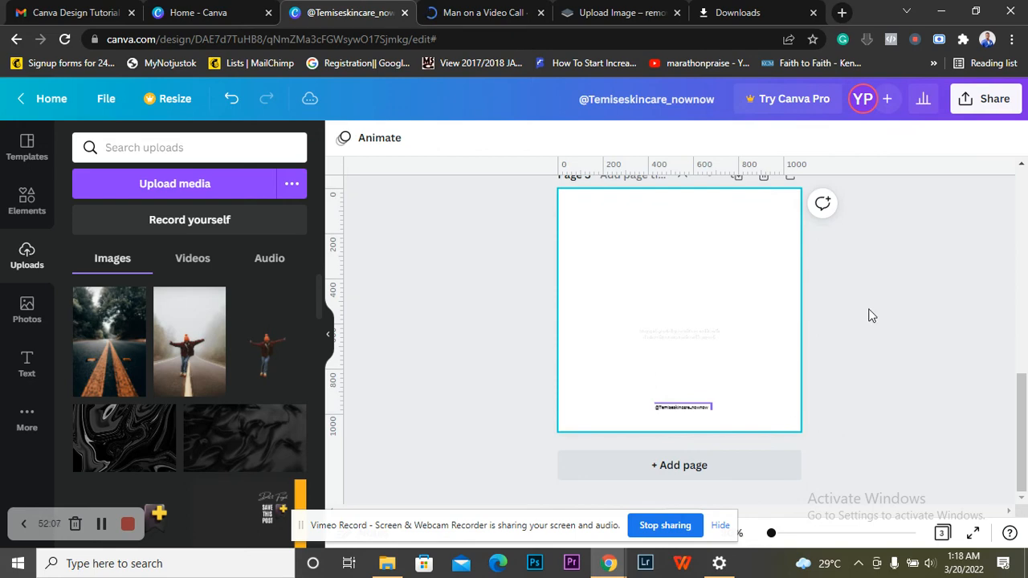
- Add the forest road photo to page 3 and scale it up until it covers the whole page
{"action": "left_click", "coordinate": [111, 361]}
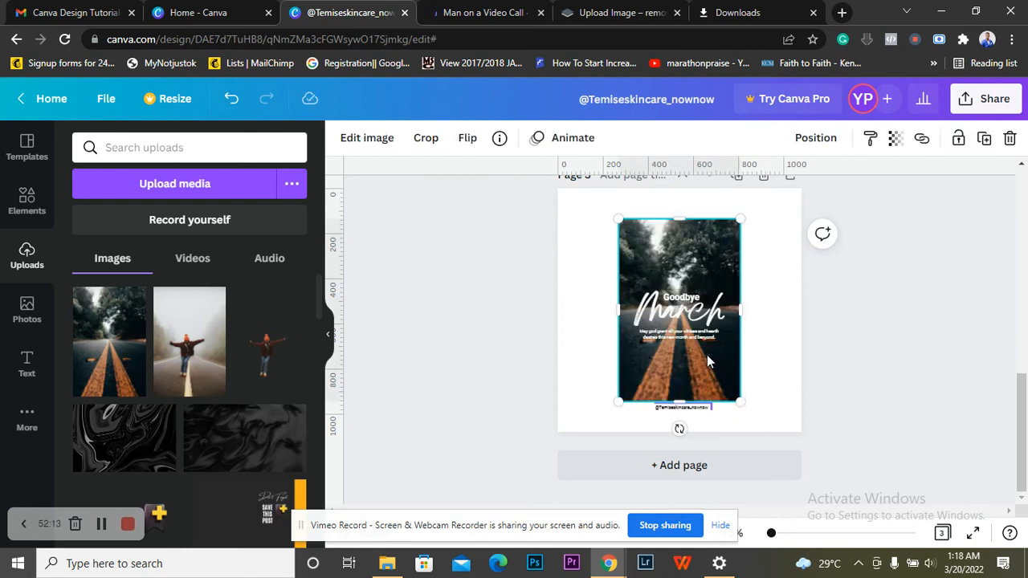
{"action": "left_click_drag", "start_coordinate": [741, 401], "coordinate": [893, 524]}
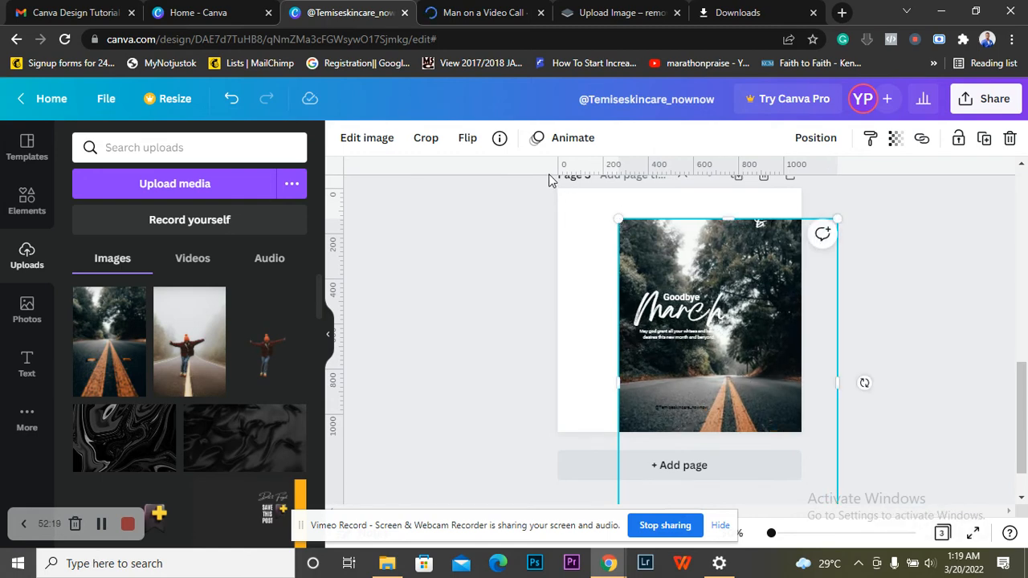
{"action": "left_click_drag", "start_coordinate": [547, 174], "coordinate": [502, 124]}
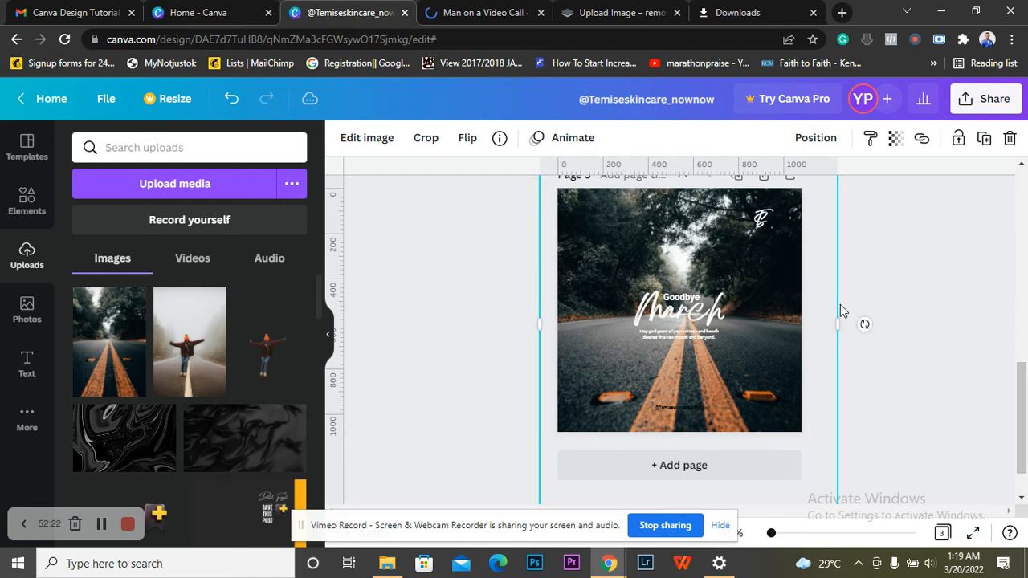
- Send the road photo on page 3 to the back, behind the logo, text and handle, and deselect it
{"action": "left_click", "coordinate": [815, 139]}
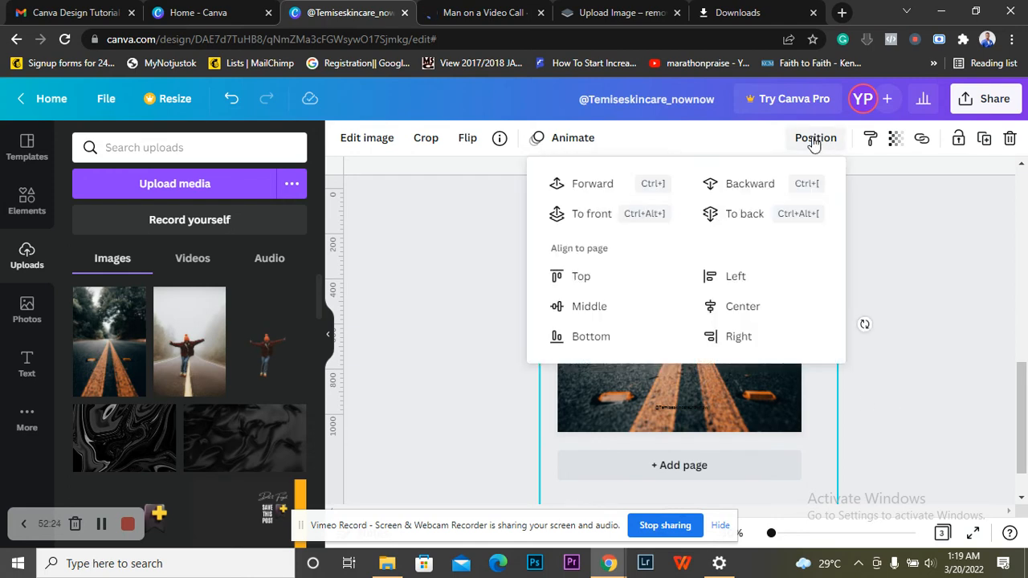
{"action": "left_click", "coordinate": [741, 216]}
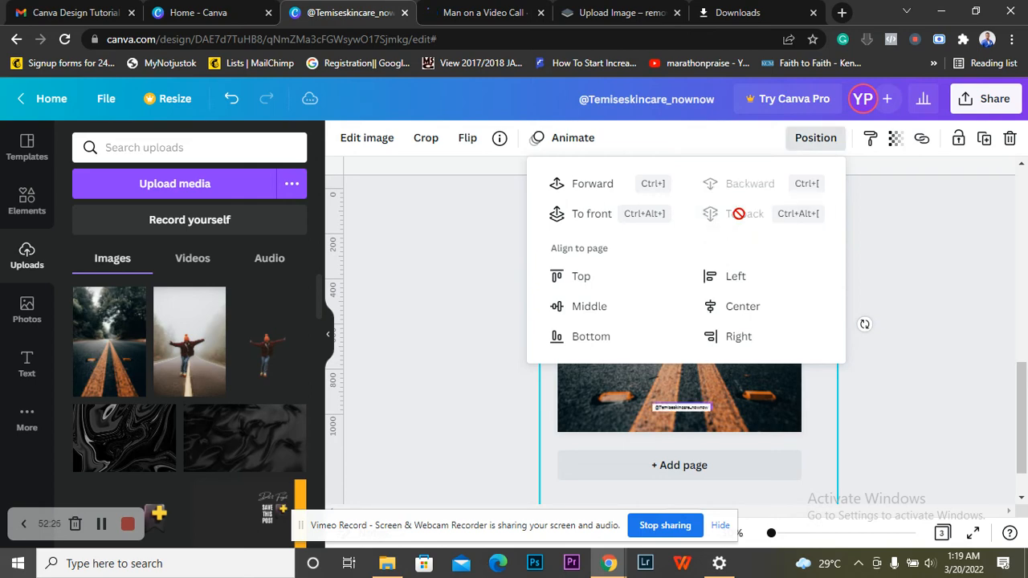
{"action": "left_click", "coordinate": [909, 308]}
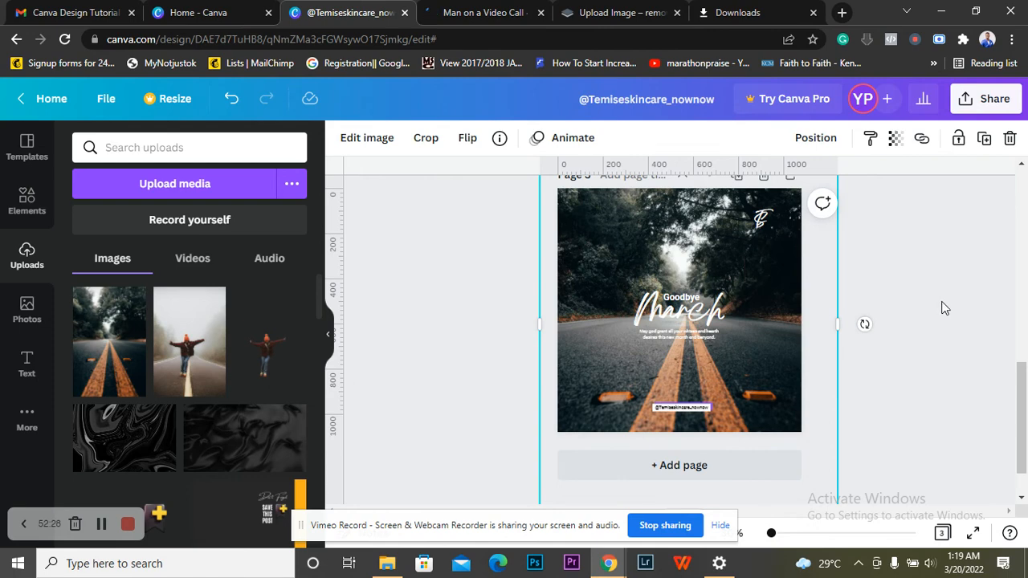
{"action": "left_click", "coordinate": [945, 321]}
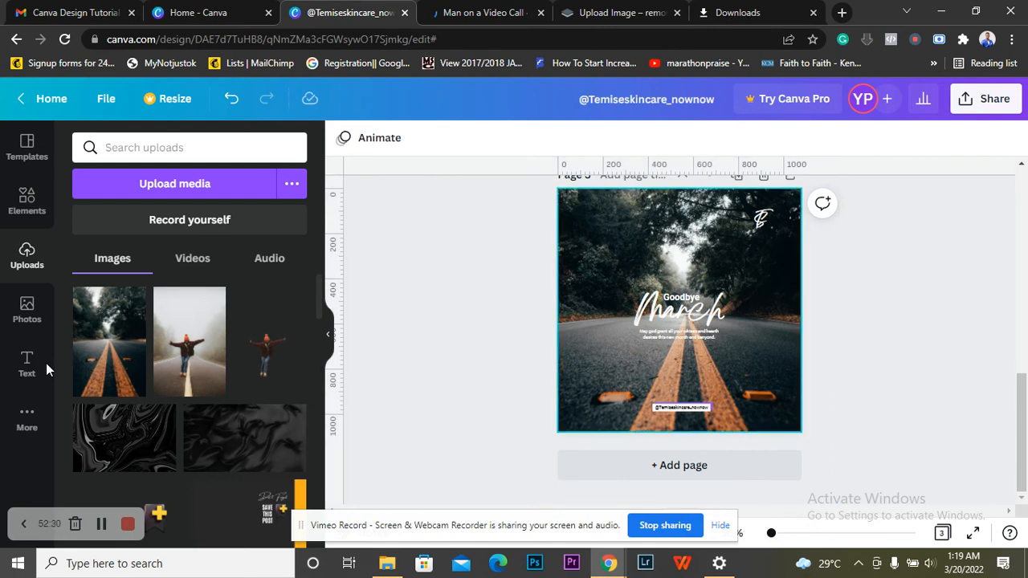
- Browse the gradient elements and add the blue striped gradient circle to page 3
{"action": "left_click", "coordinate": [27, 203]}
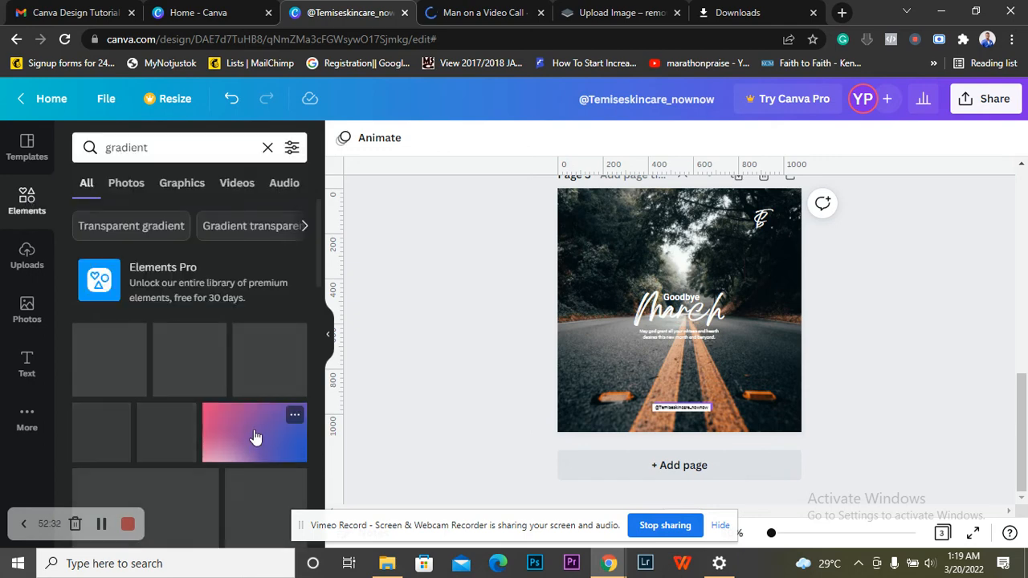
{"action": "scroll", "coordinate": [253, 437], "scroll_direction": "down", "scroll_amount": 1}
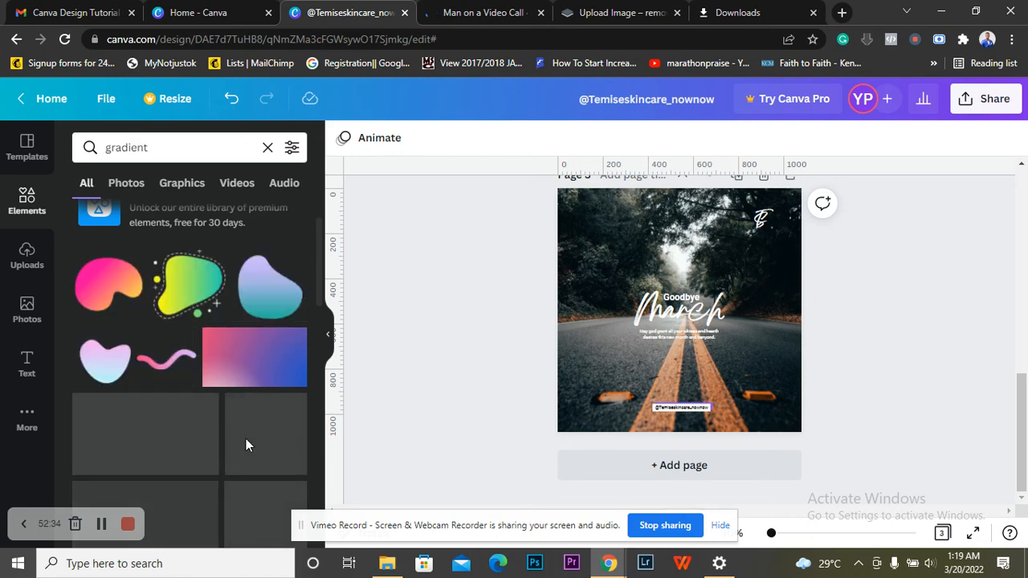
{"action": "scroll", "coordinate": [245, 438], "scroll_direction": "down", "scroll_amount": 2}
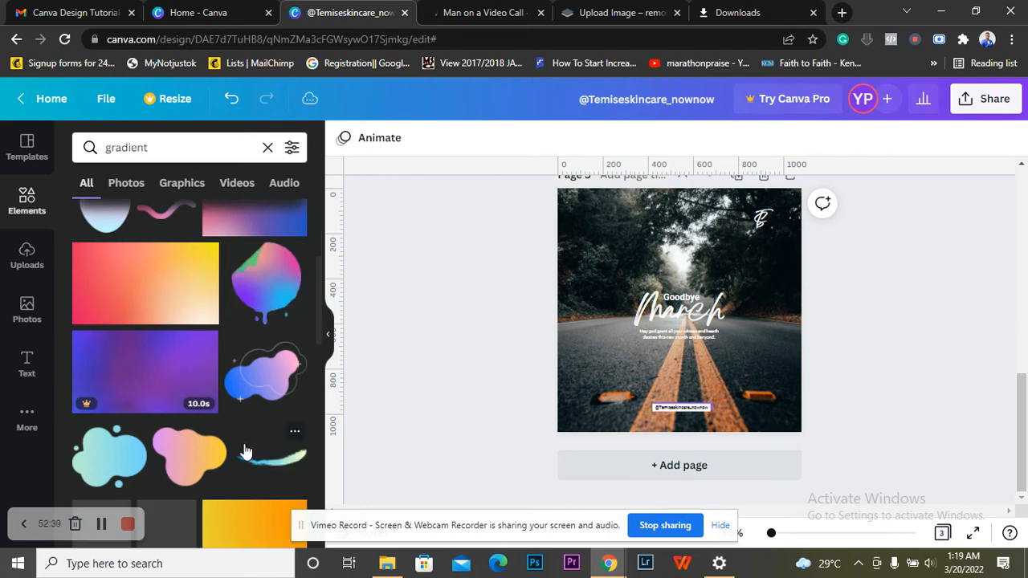
{"action": "scroll", "coordinate": [247, 450], "scroll_direction": "down", "scroll_amount": 1}
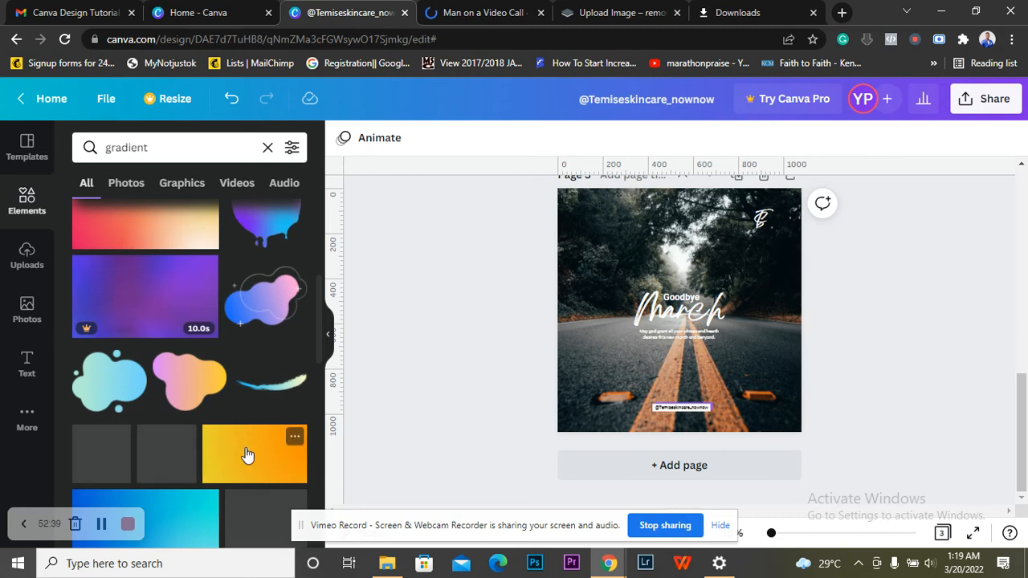
{"action": "scroll", "coordinate": [247, 451], "scroll_direction": "down", "scroll_amount": 3}
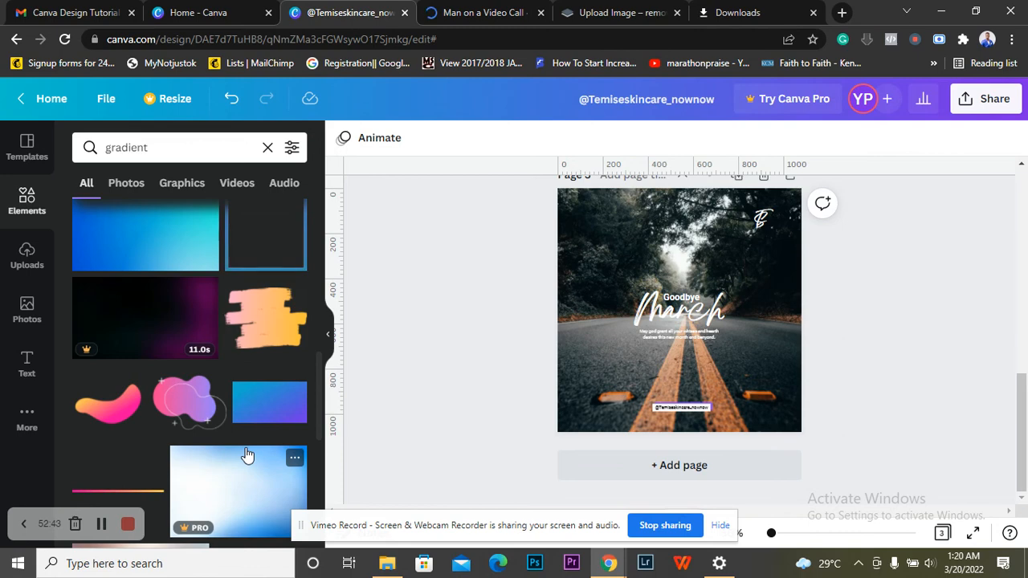
{"action": "scroll", "coordinate": [247, 455], "scroll_direction": "up", "scroll_amount": 4}
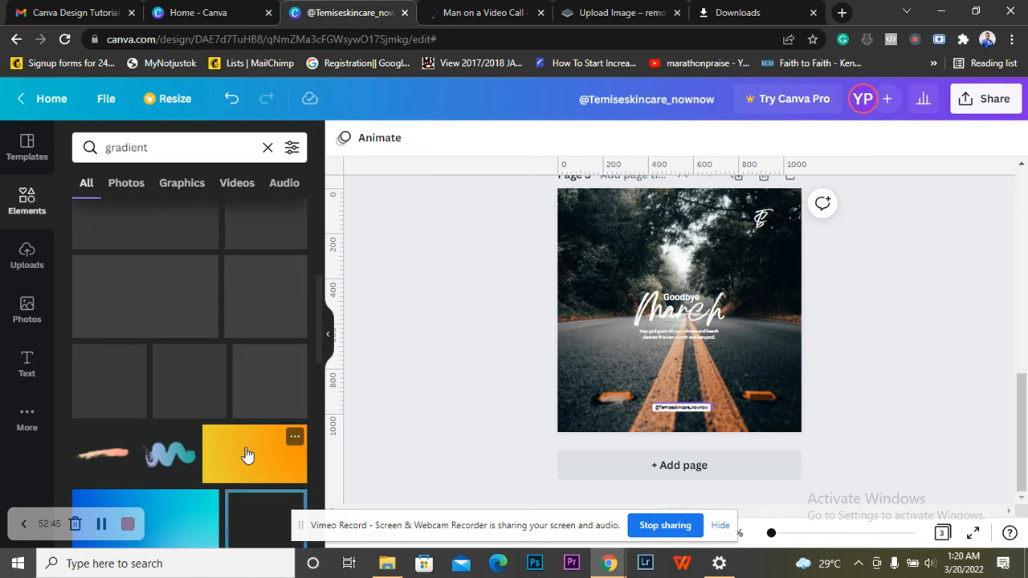
{"action": "scroll", "coordinate": [247, 455], "scroll_direction": "up", "scroll_amount": 2}
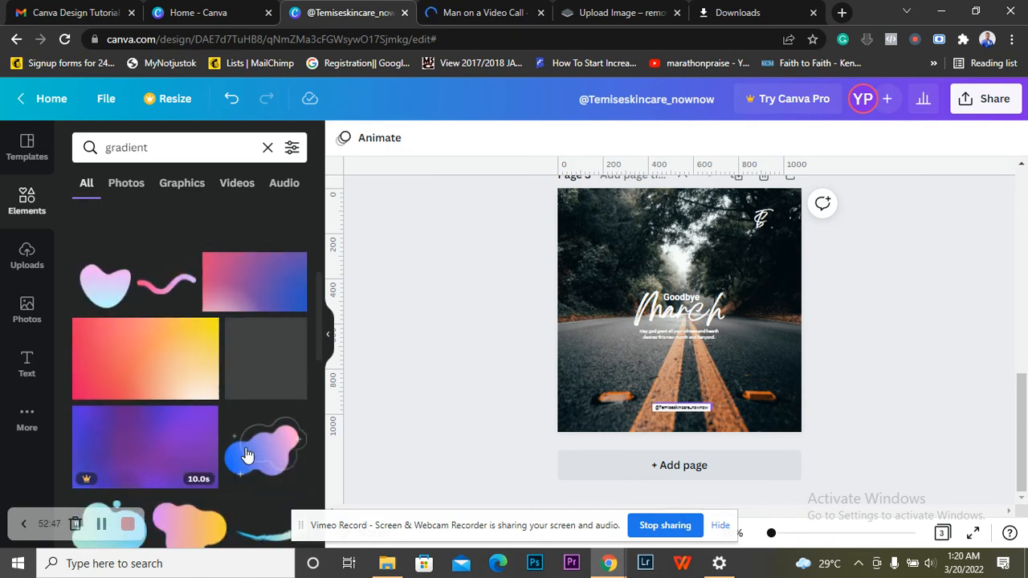
{"action": "scroll", "coordinate": [247, 458], "scroll_direction": "down", "scroll_amount": 5}
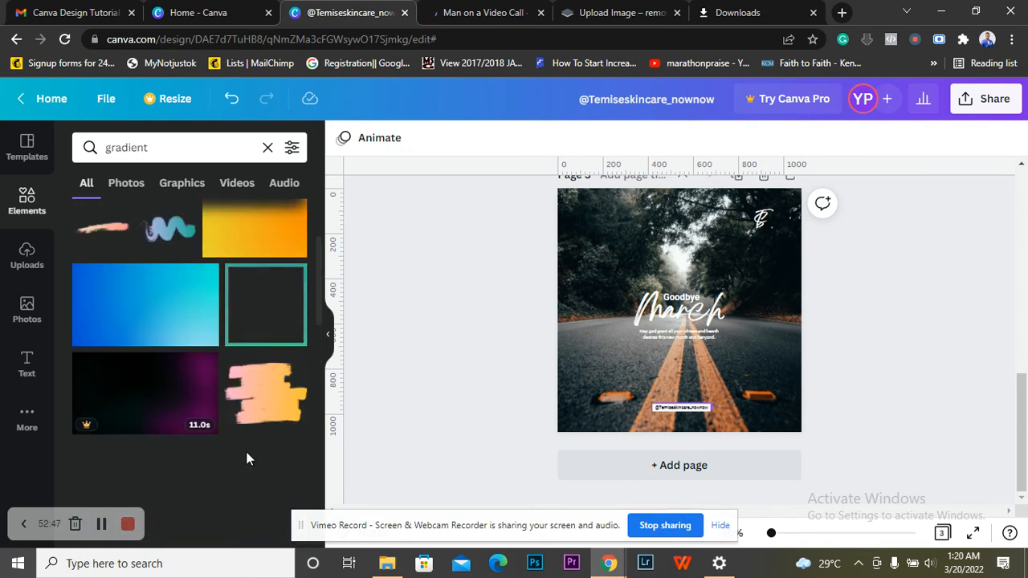
{"action": "scroll", "coordinate": [246, 454], "scroll_direction": "down", "scroll_amount": 5}
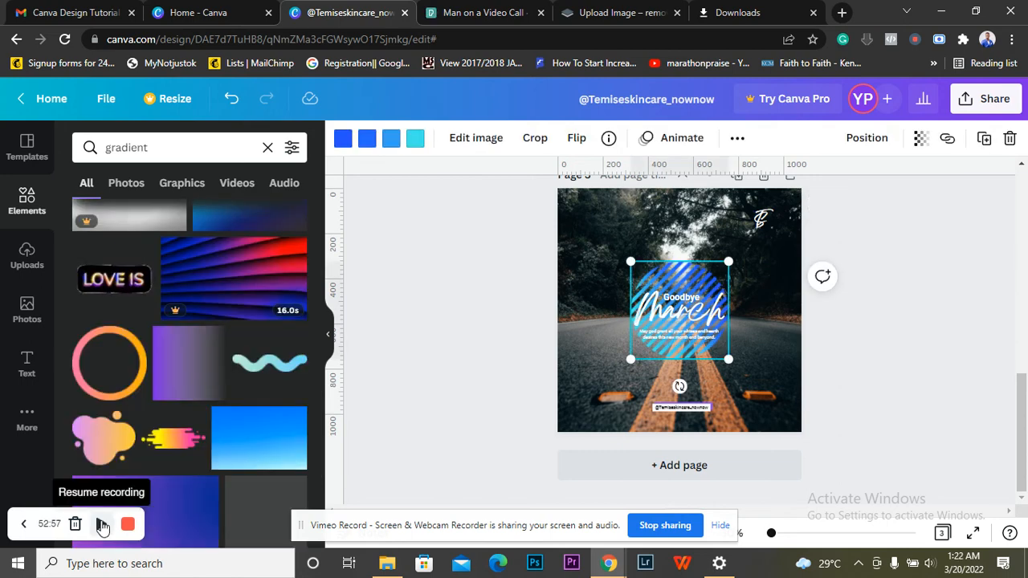
{"action": "left_click", "coordinate": [102, 524]}
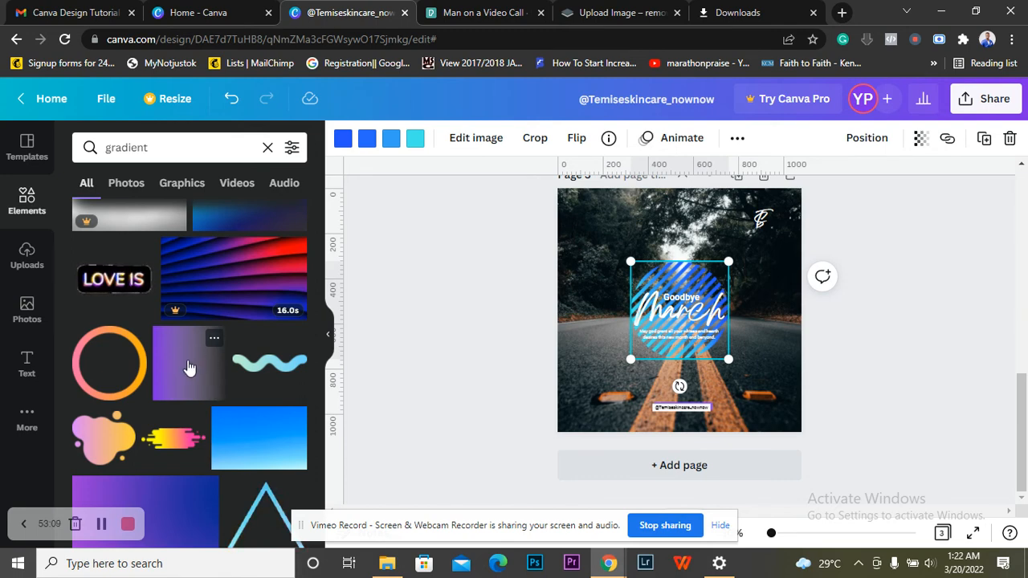
- Add the purple fading gradient square to page 3 and recolor it to dark blue and black
{"action": "left_click", "coordinate": [187, 367]}
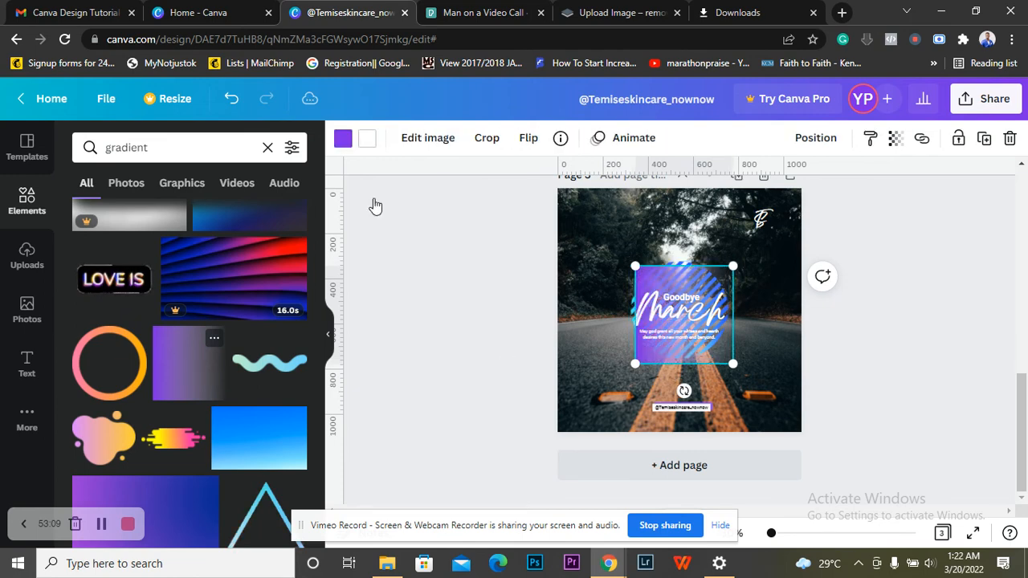
{"action": "left_click", "coordinate": [343, 141]}
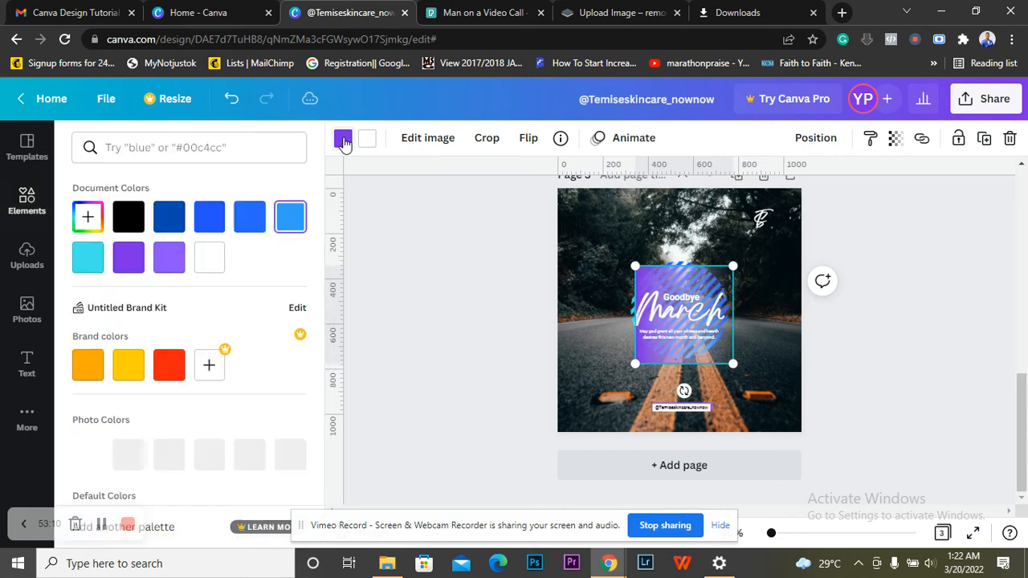
{"action": "left_click", "coordinate": [168, 221]}
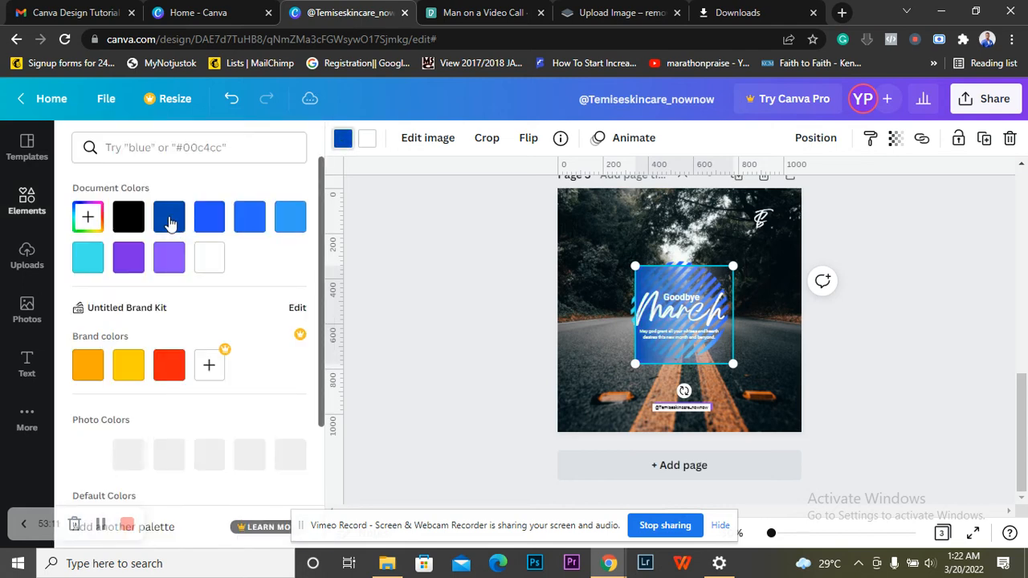
{"action": "left_click", "coordinate": [367, 141]}
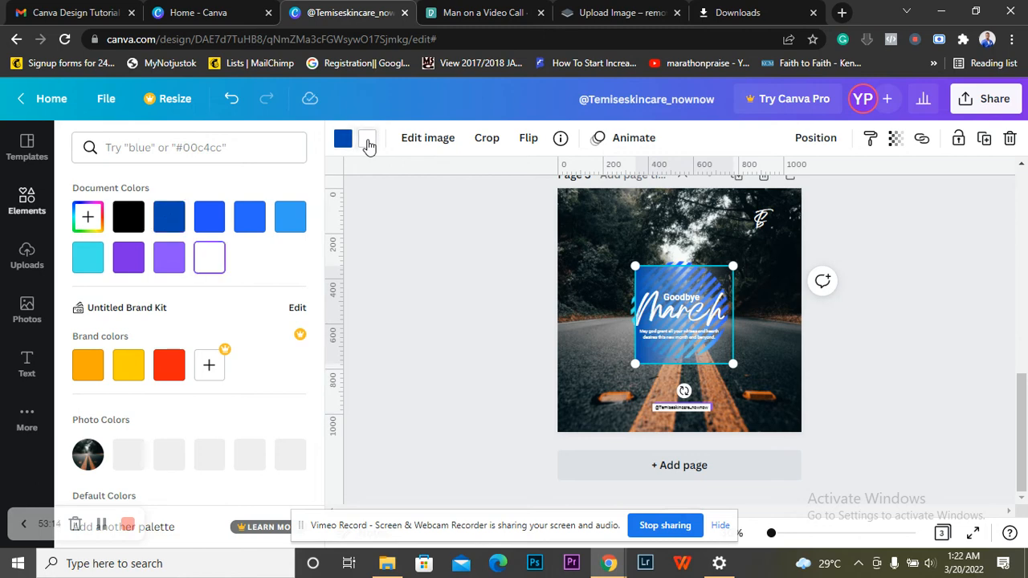
{"action": "left_click", "coordinate": [131, 221]}
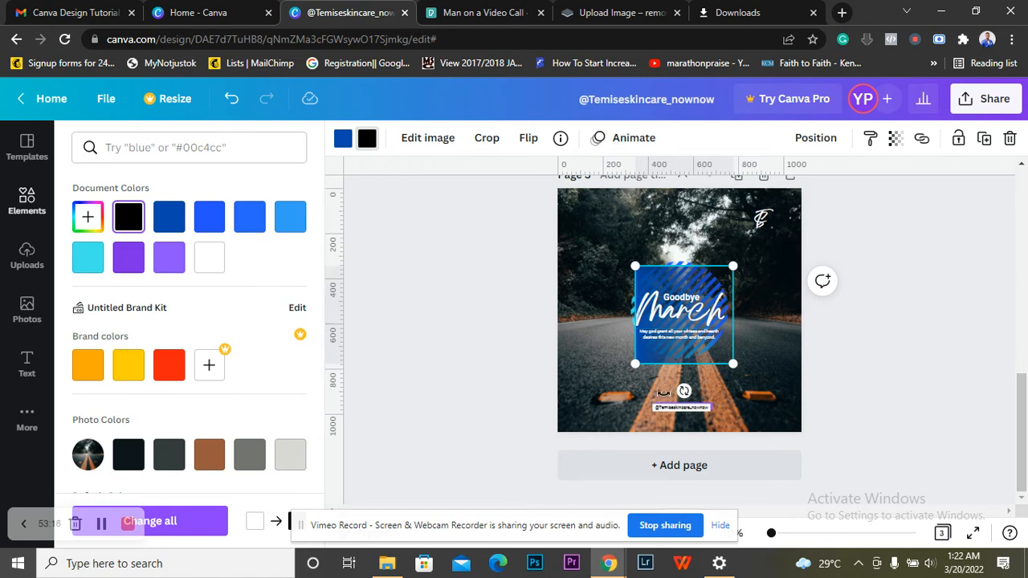
- Rotate the gradient 90 degrees clockwise so blue is at the top, and enlarge it to about 1,141 × 1,141 to cover page 3
{"action": "left_click_drag", "start_coordinate": [608, 384], "coordinate": [562, 315]}
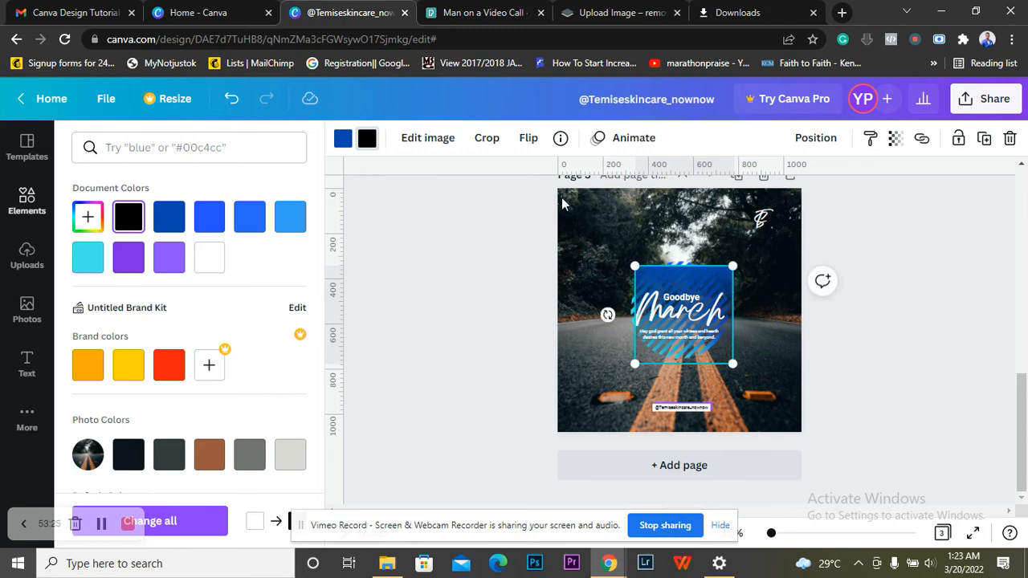
{"action": "left_click_drag", "start_coordinate": [558, 193], "coordinate": [809, 437]}
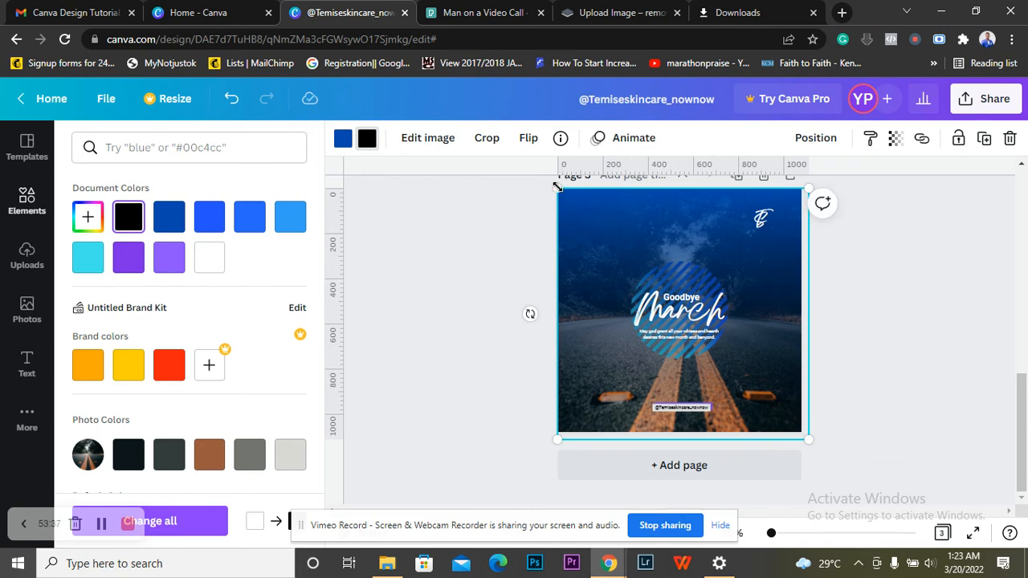
{"action": "left_click_drag", "start_coordinate": [557, 187], "coordinate": [553, 183]}
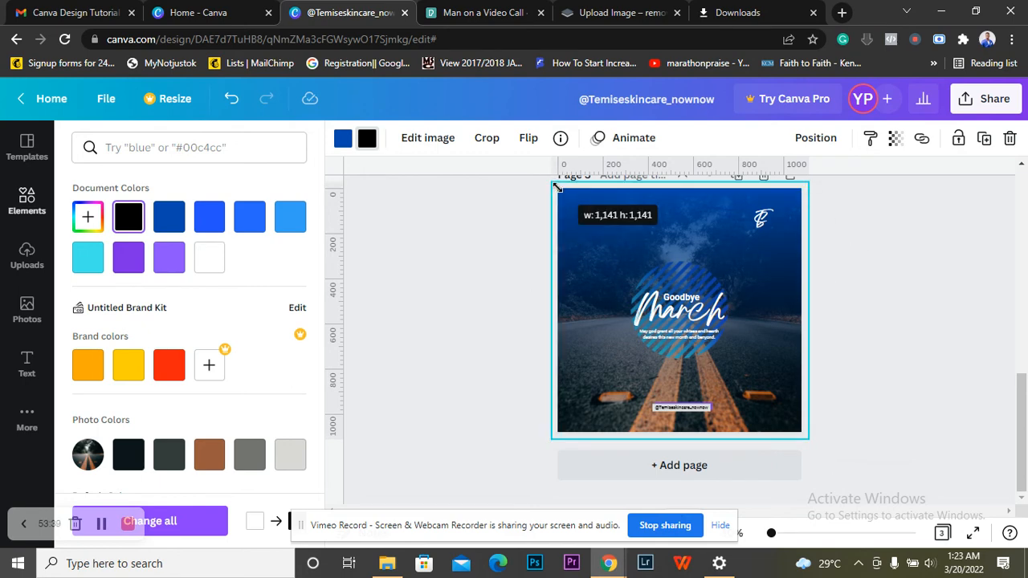
- Send the gradient overlay backward behind the striped circle, keeping it above the road photo, and deselect
{"action": "left_click", "coordinate": [824, 138]}
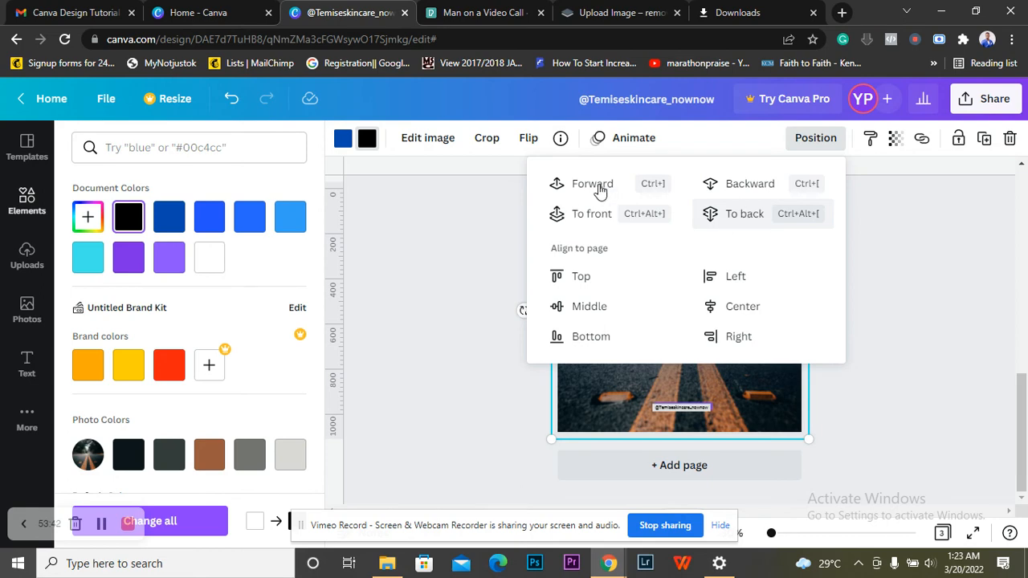
{"action": "left_click", "coordinate": [895, 257]}
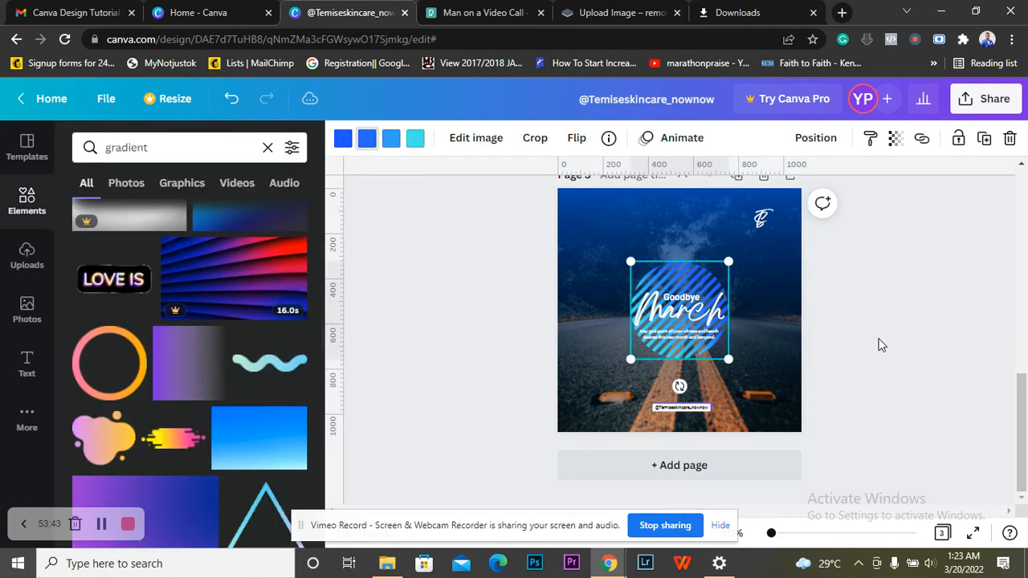
{"action": "left_click", "coordinate": [889, 355]}
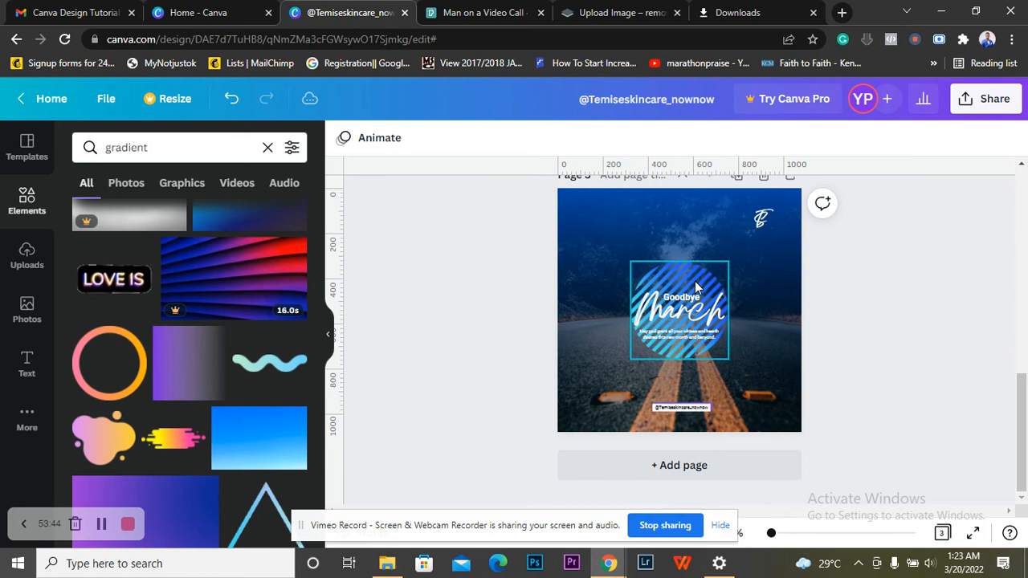
- Shrink the striped circle to a small accent and move it to the top-left corner of page 3
{"action": "left_click", "coordinate": [728, 358]}
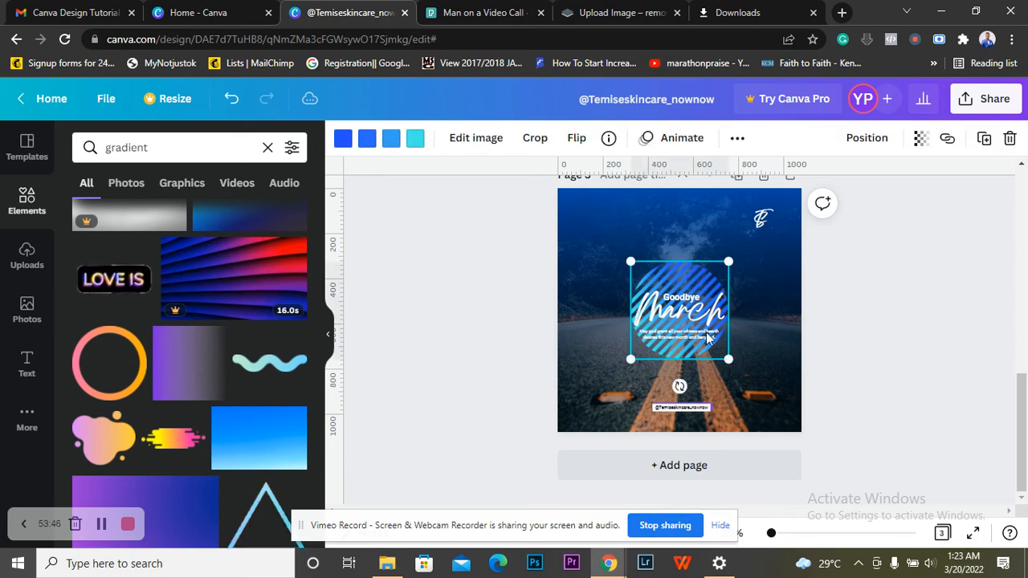
{"action": "left_click_drag", "start_coordinate": [649, 272], "coordinate": [670, 307]}
{"action": "left_click_drag", "start_coordinate": [664, 292], "coordinate": [659, 313]}
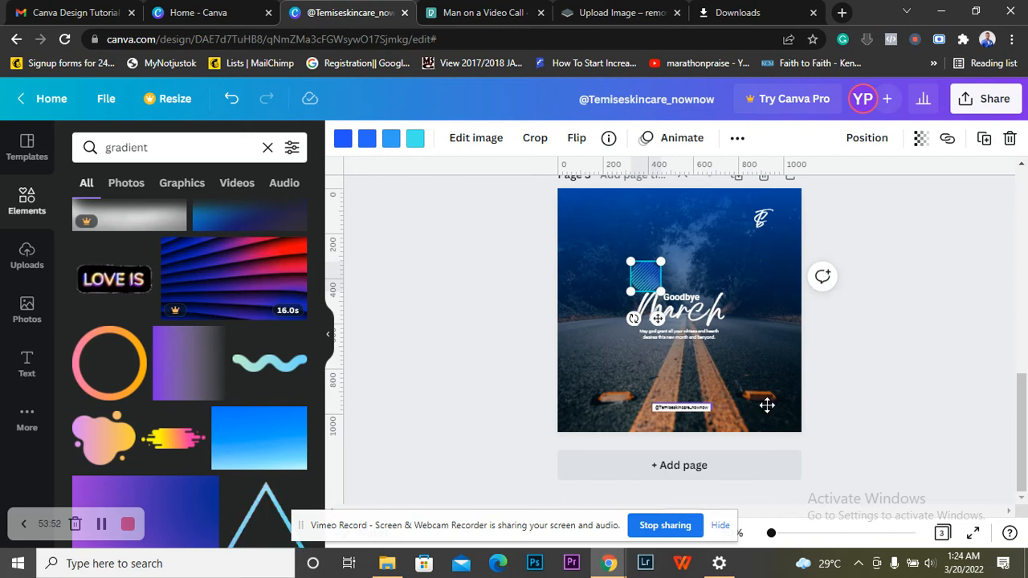
{"action": "left_click_drag", "start_coordinate": [767, 406], "coordinate": [575, 245]}
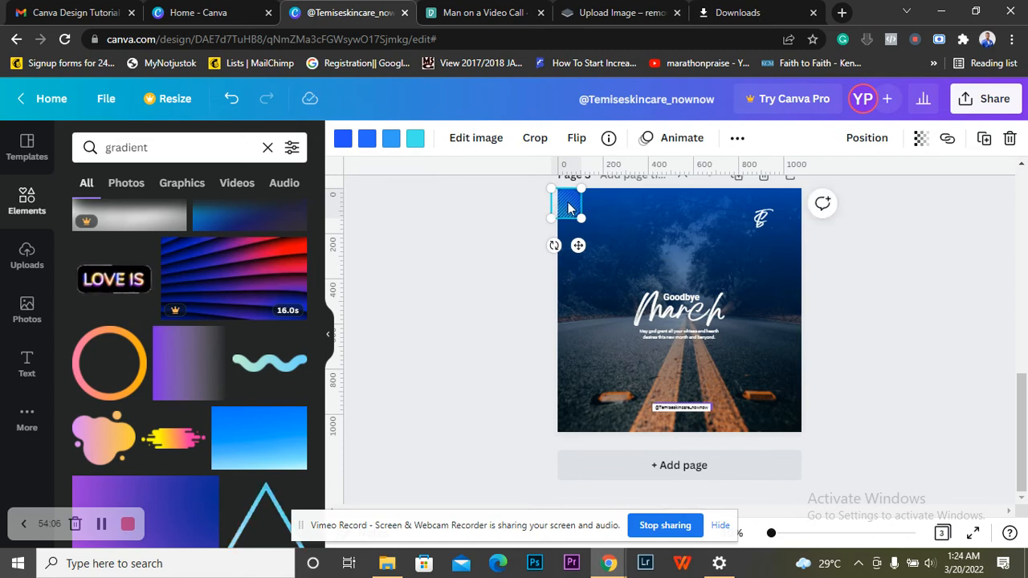
- Change the first and third colors of the striped circle to white and deselect it
{"action": "left_click", "coordinate": [343, 141]}
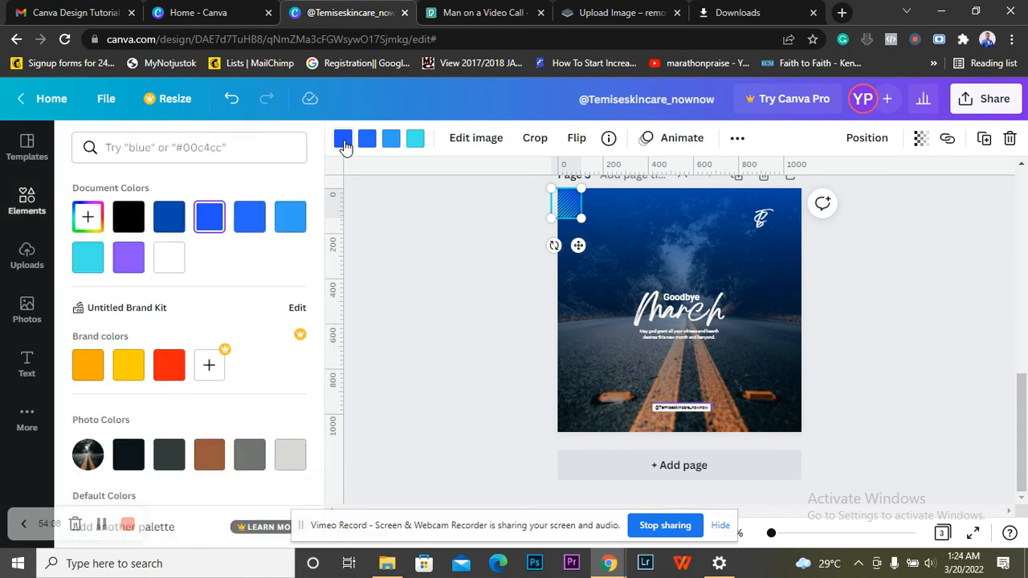
{"action": "left_click", "coordinate": [163, 264]}
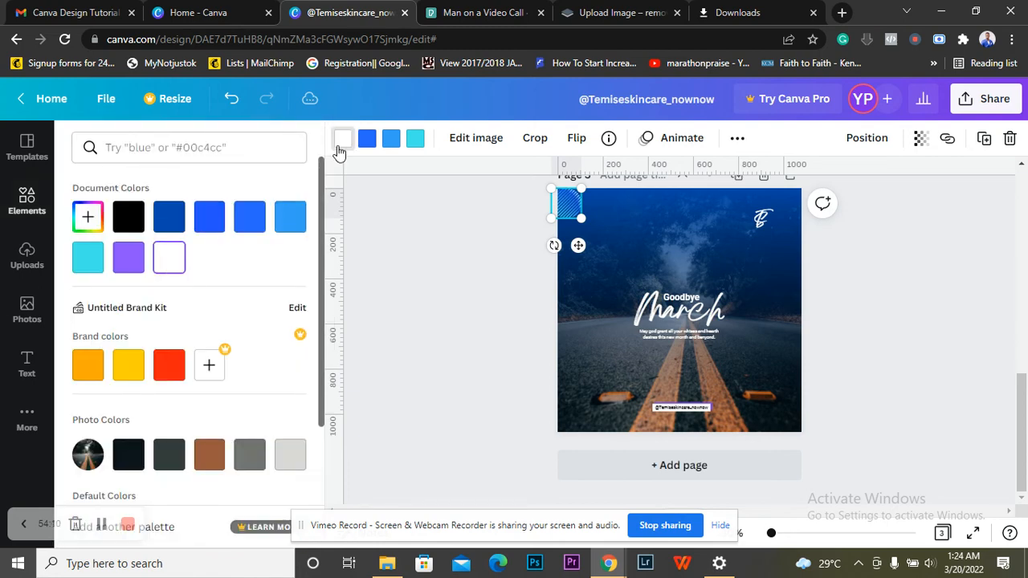
{"action": "left_click", "coordinate": [391, 140]}
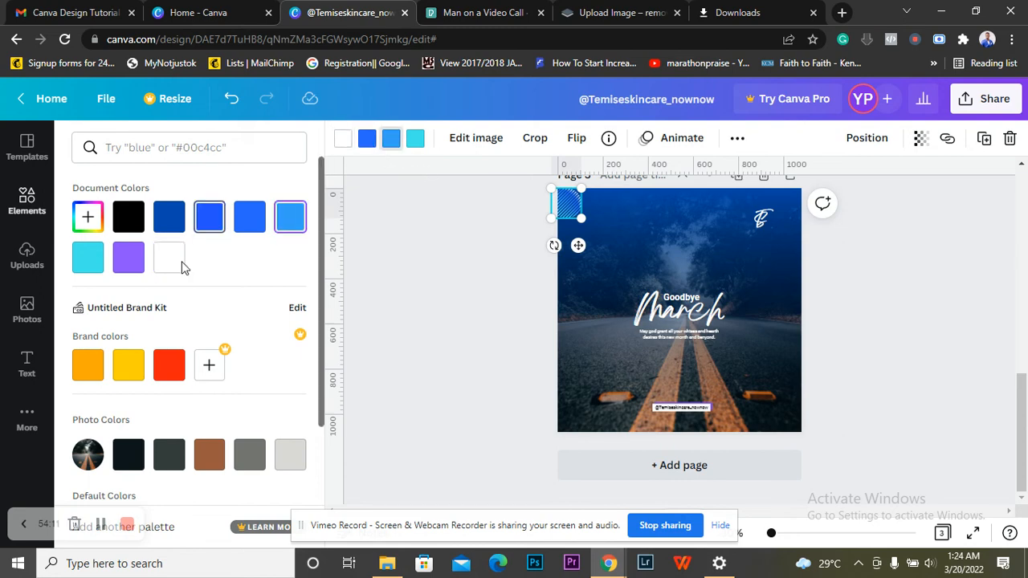
{"action": "left_click", "coordinate": [169, 259]}
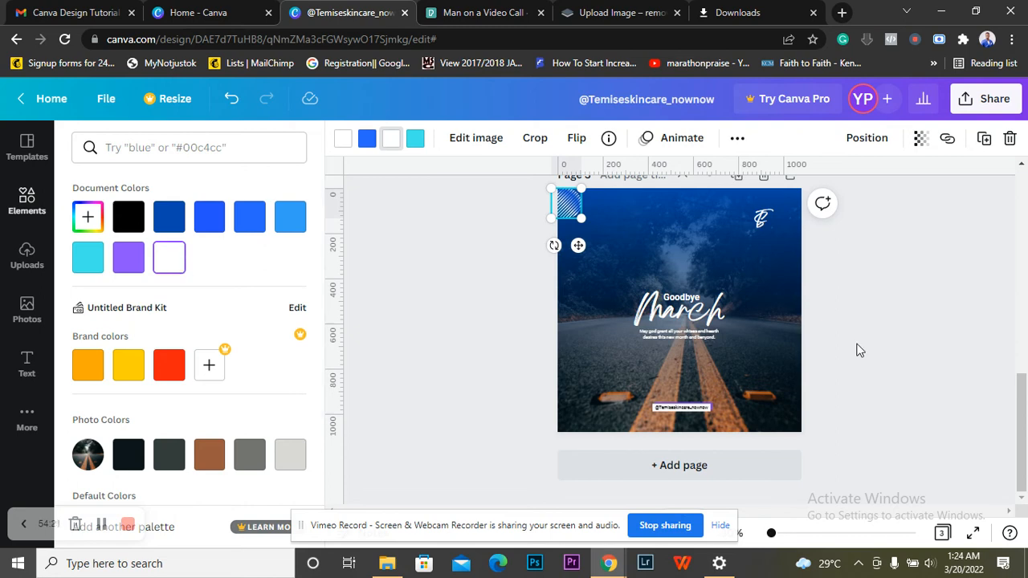
{"action": "left_click", "coordinate": [883, 280]}
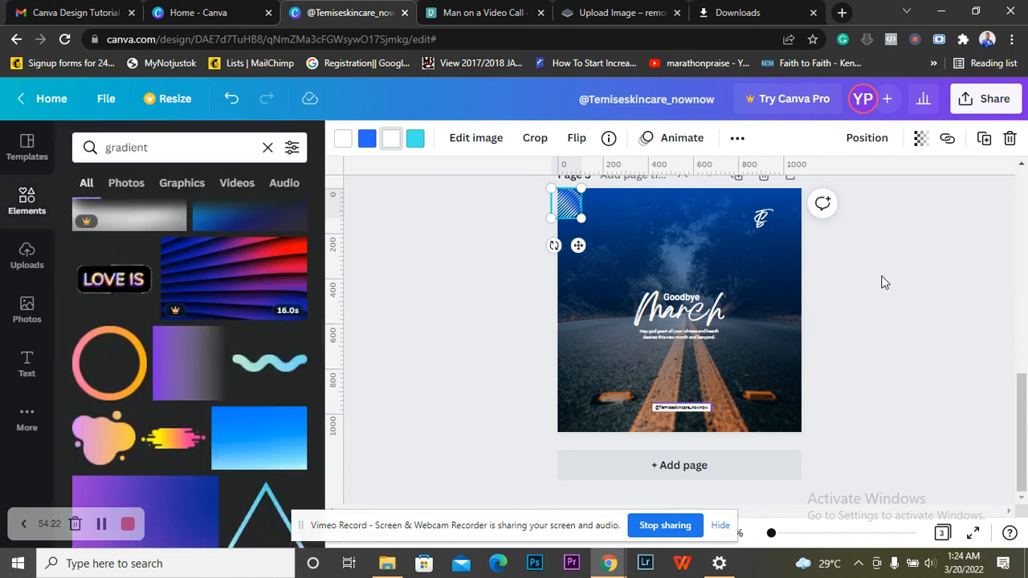
{"action": "left_click", "coordinate": [888, 275]}
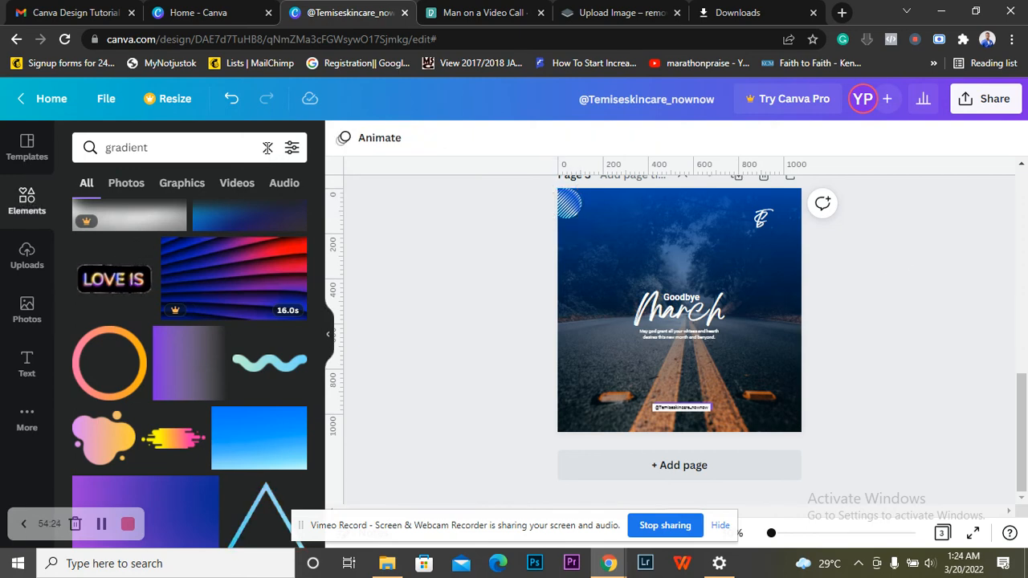
- Search the elements for "shape" and add the circle outline around the Goodbye March text on page 3
{"action": "left_click", "coordinate": [268, 151]}
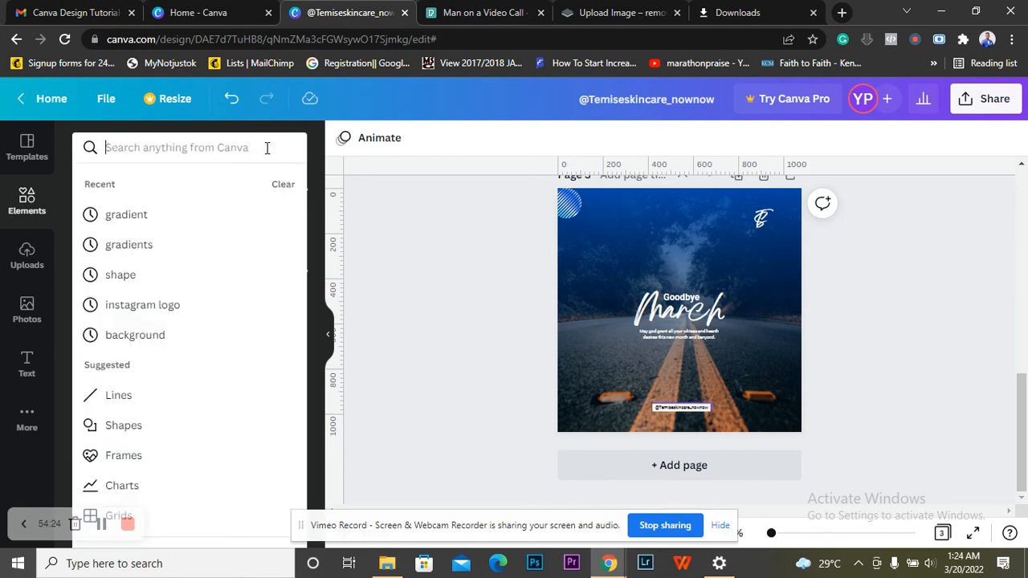
{"action": "left_click", "coordinate": [119, 276]}
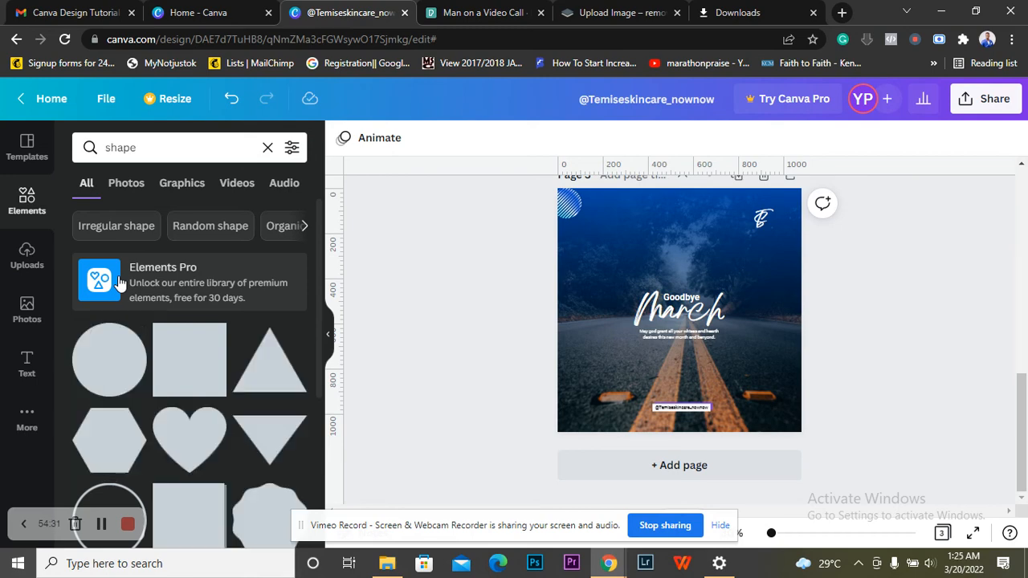
{"action": "scroll", "coordinate": [135, 461], "scroll_direction": "down", "scroll_amount": 2}
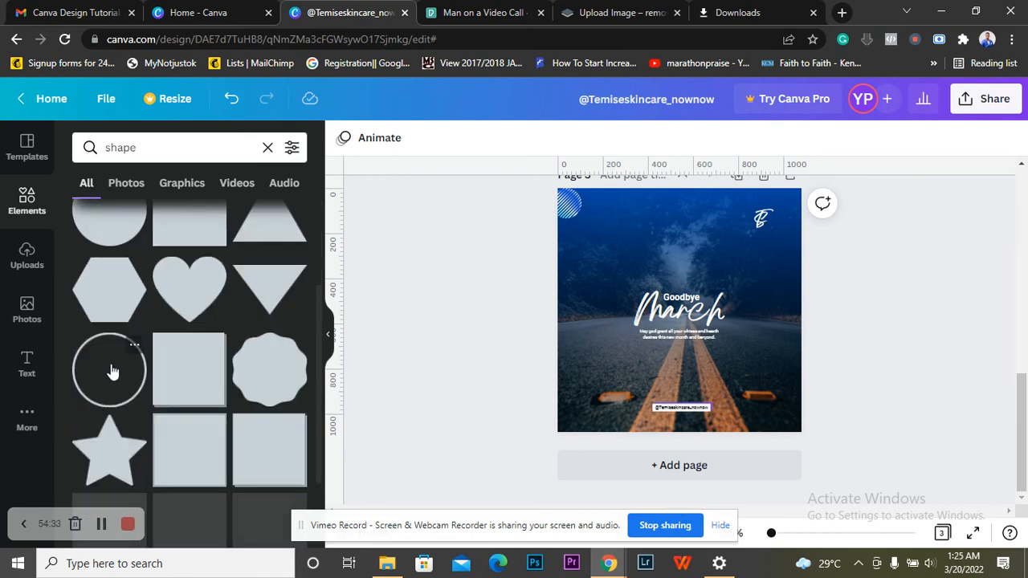
{"action": "left_click", "coordinate": [111, 369]}
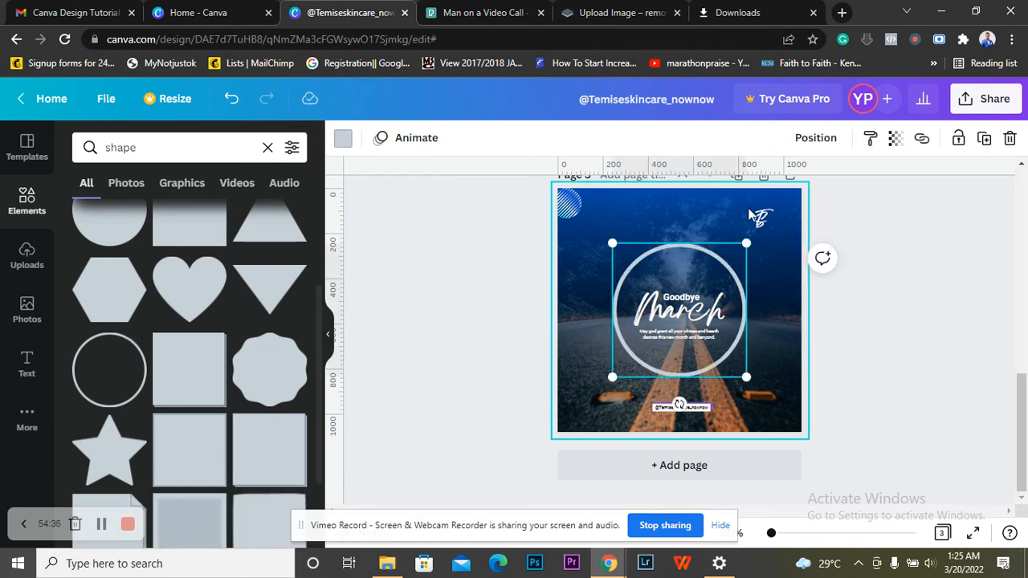
- Change the circle outline's color to white and deselect it
{"action": "left_click", "coordinate": [894, 139]}
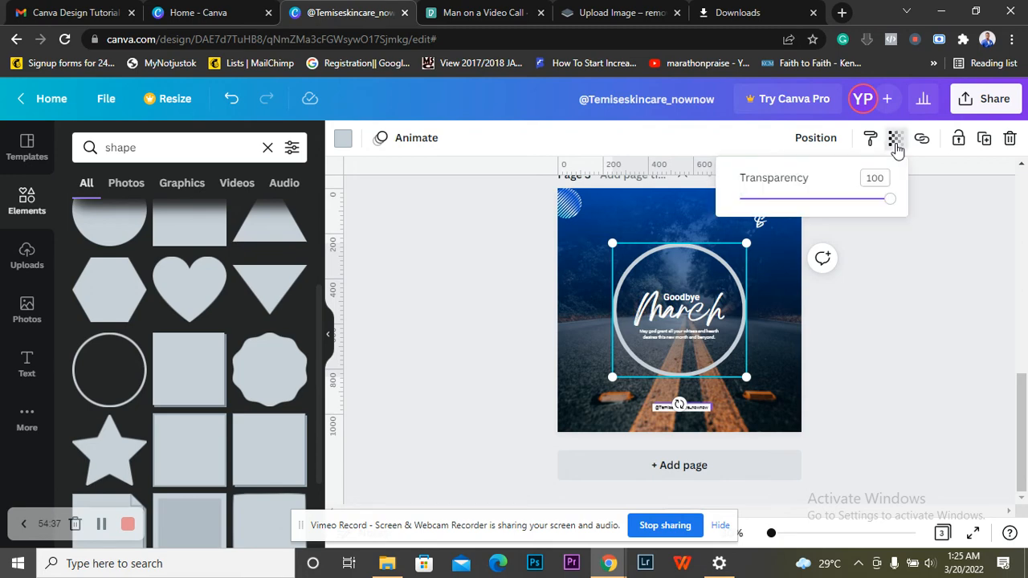
{"action": "left_click", "coordinate": [895, 139]}
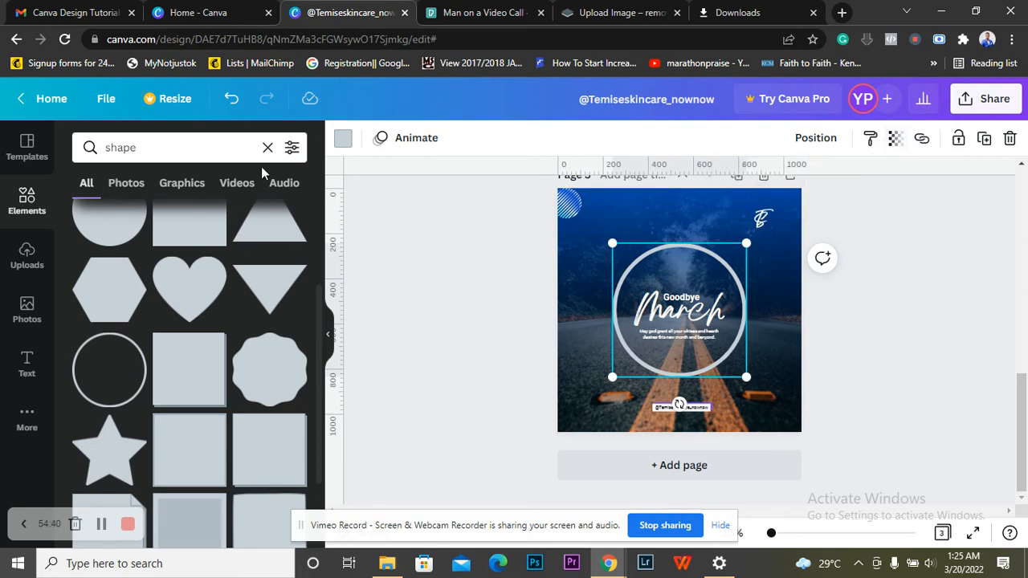
{"action": "left_click", "coordinate": [344, 139]}
{"action": "left_click", "coordinate": [173, 221]}
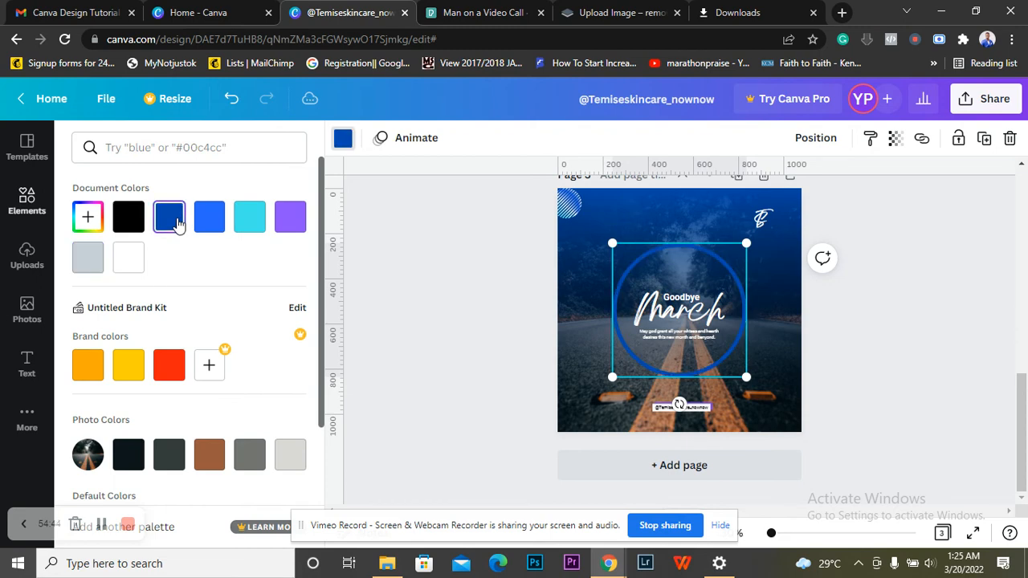
{"action": "left_click", "coordinate": [127, 258]}
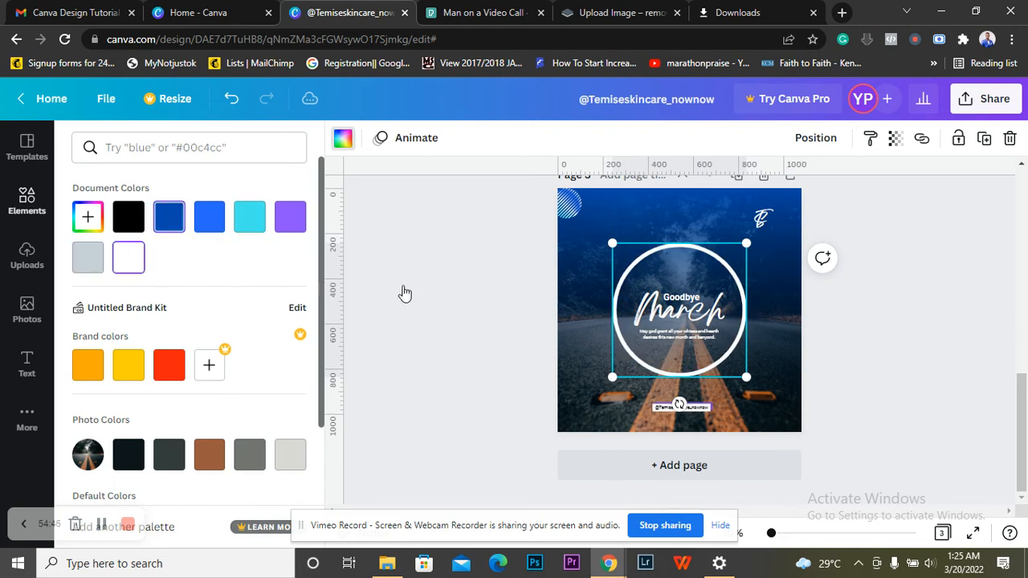
{"action": "left_click", "coordinate": [606, 304]}
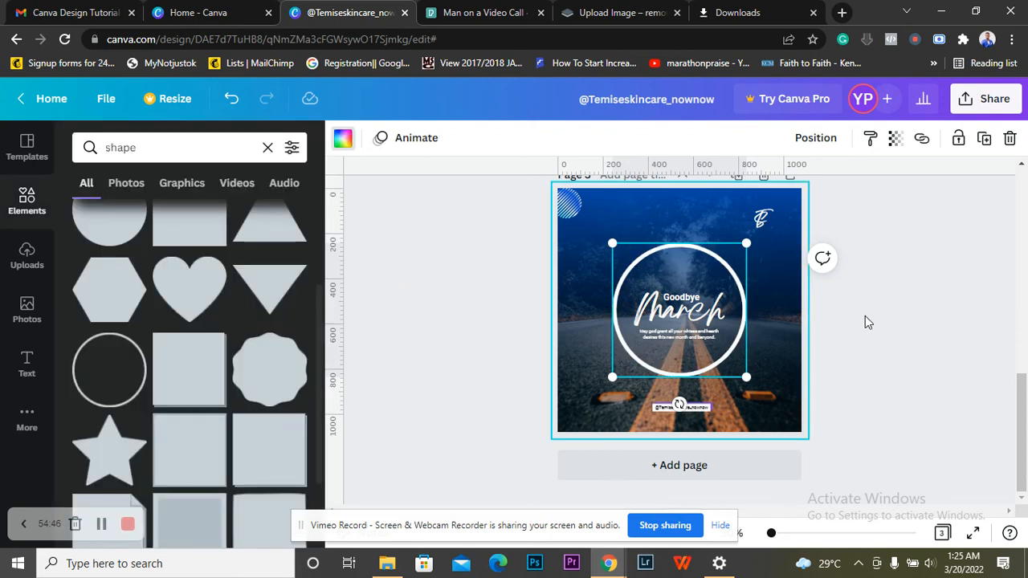
{"action": "left_click", "coordinate": [865, 315]}
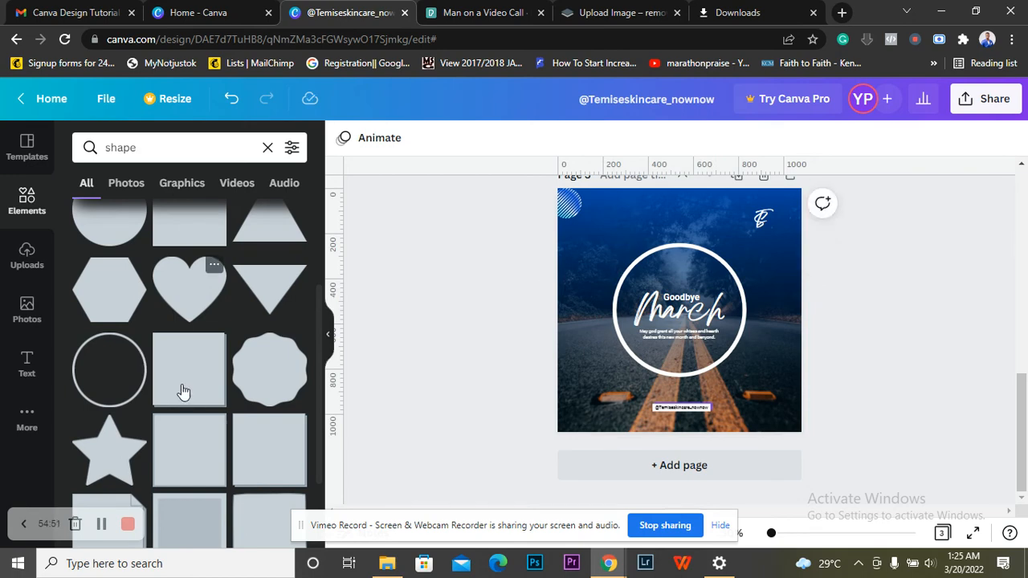
- Add a downward-pointing triangle to page 3, shrink it to a small accent and place it in the page's bottom-left corner
{"action": "left_click", "coordinate": [265, 287]}
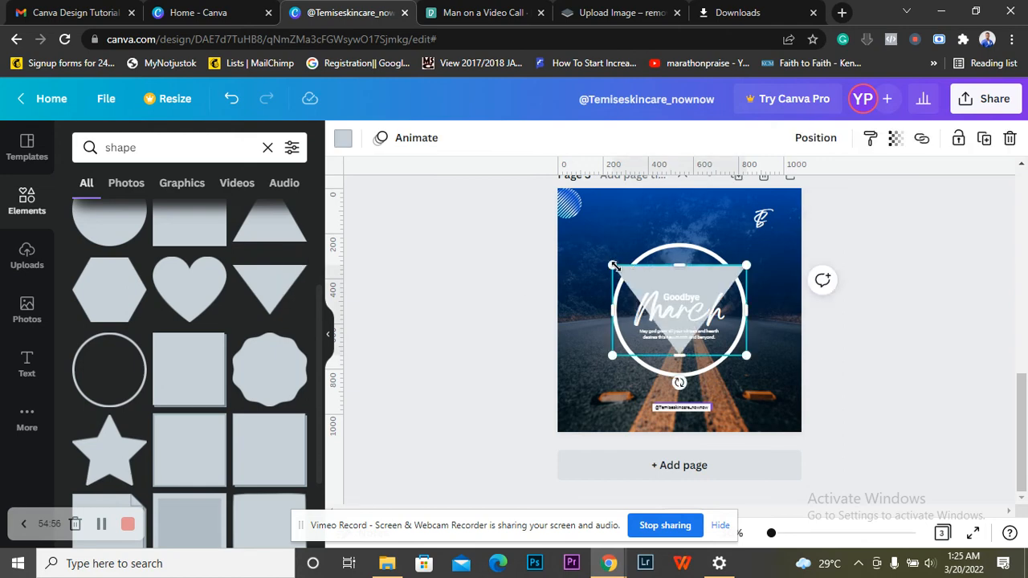
{"action": "left_click_drag", "start_coordinate": [612, 265], "coordinate": [600, 458]}
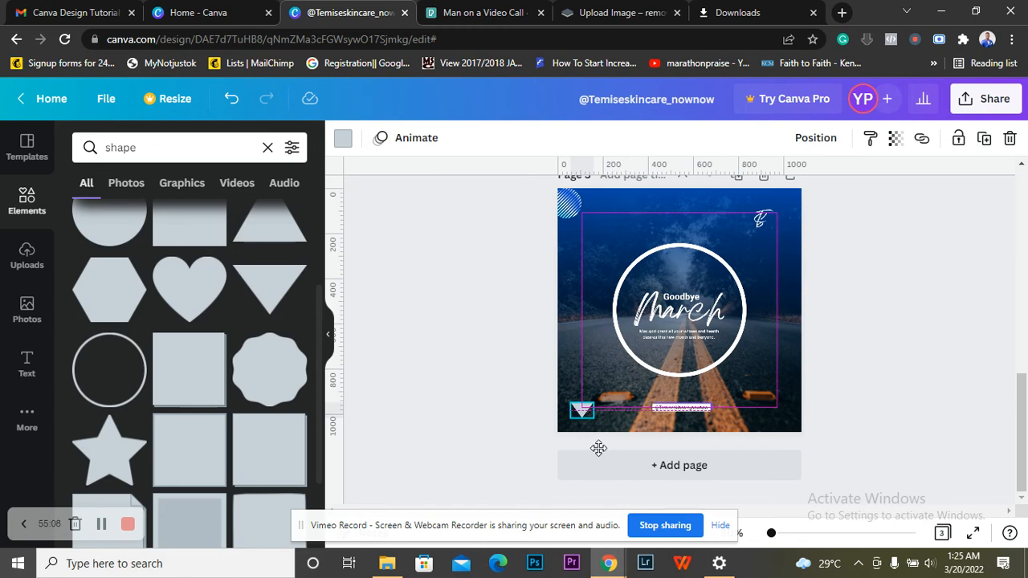
{"action": "left_click_drag", "start_coordinate": [599, 447], "coordinate": [598, 447]}
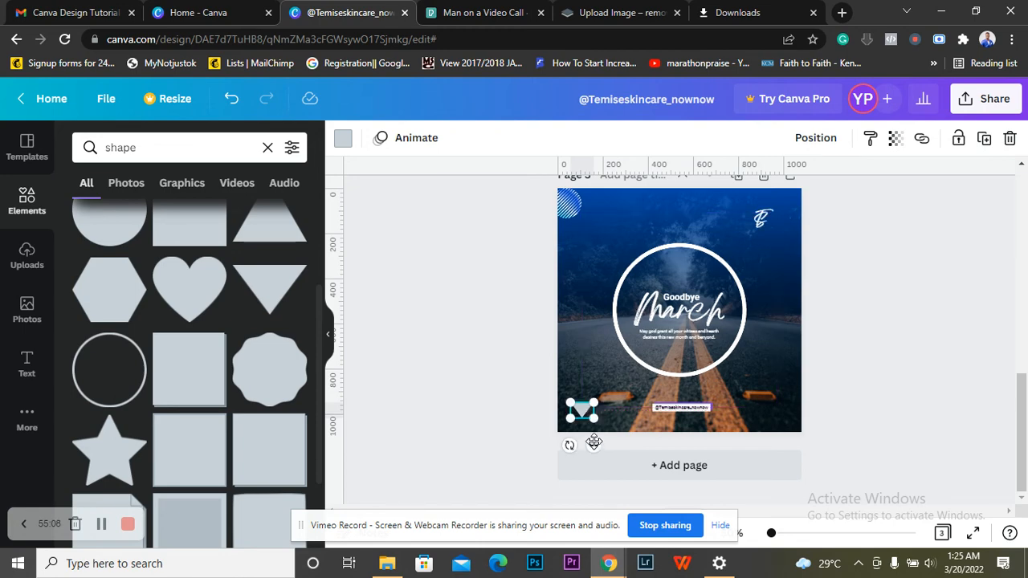
- Change the small triangle's color to white
{"action": "left_click", "coordinate": [343, 142]}
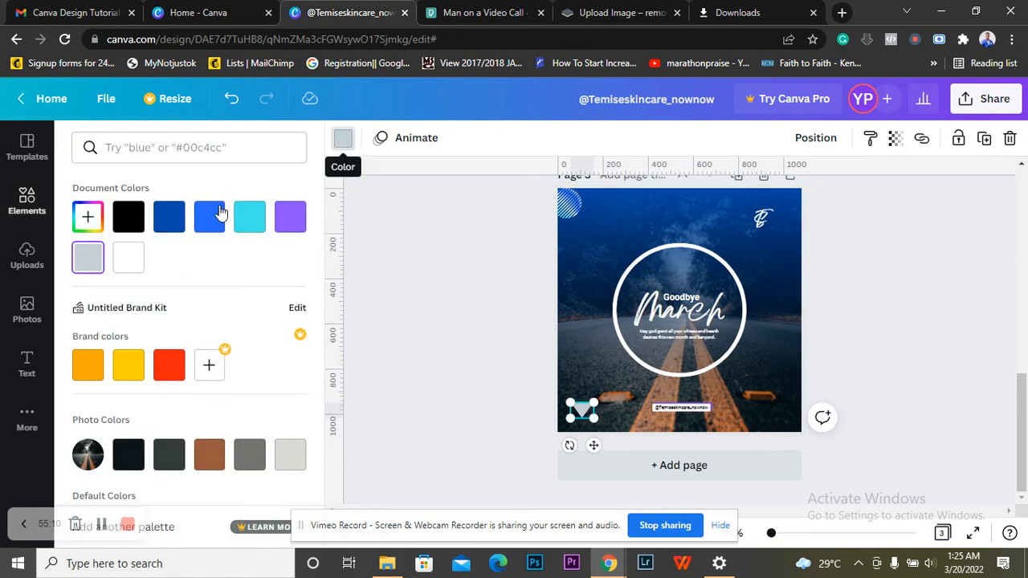
{"action": "left_click", "coordinate": [124, 269]}
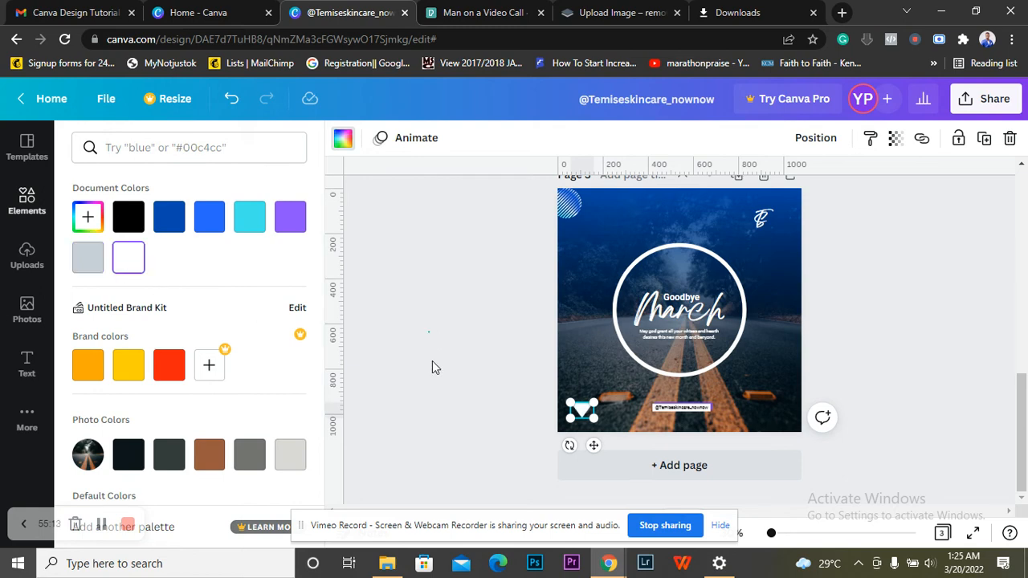
{"action": "left_click", "coordinate": [434, 377]}
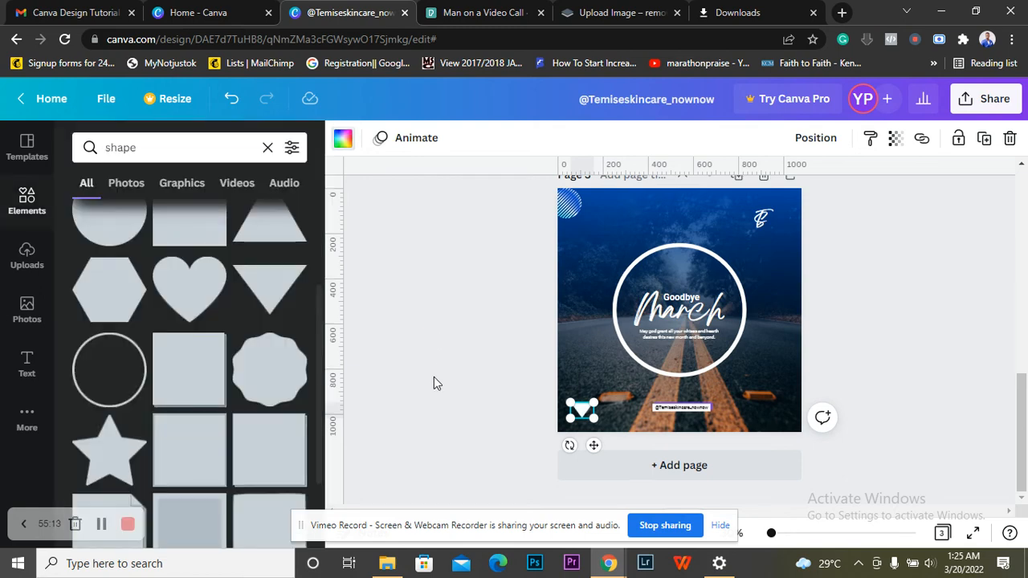
- Duplicate the white triangle twice and stack the copies directly above it in a vertical column of three
{"action": "left_click", "coordinate": [584, 408]}
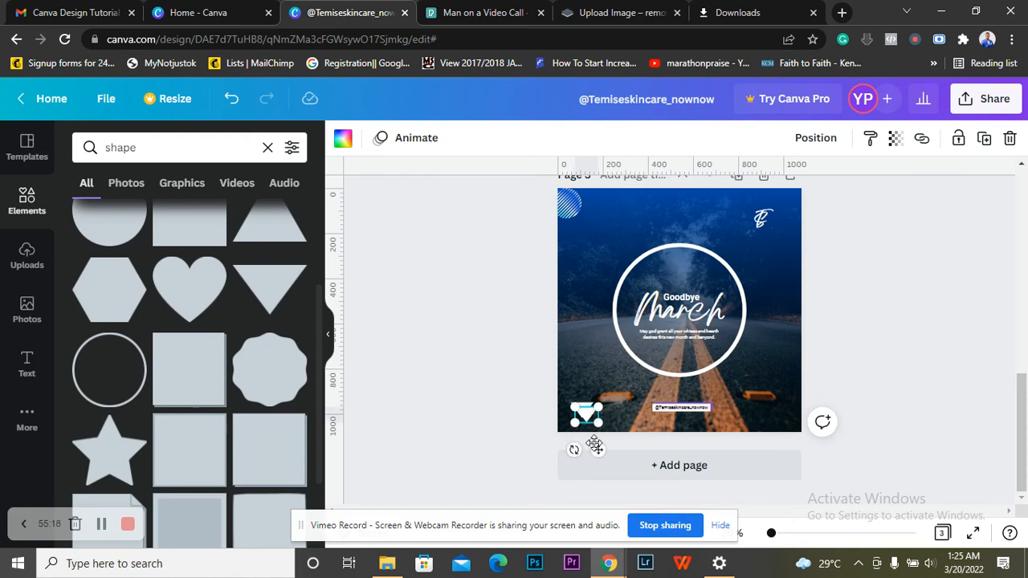
{"action": "left_click_drag", "start_coordinate": [594, 439], "coordinate": [592, 425]}
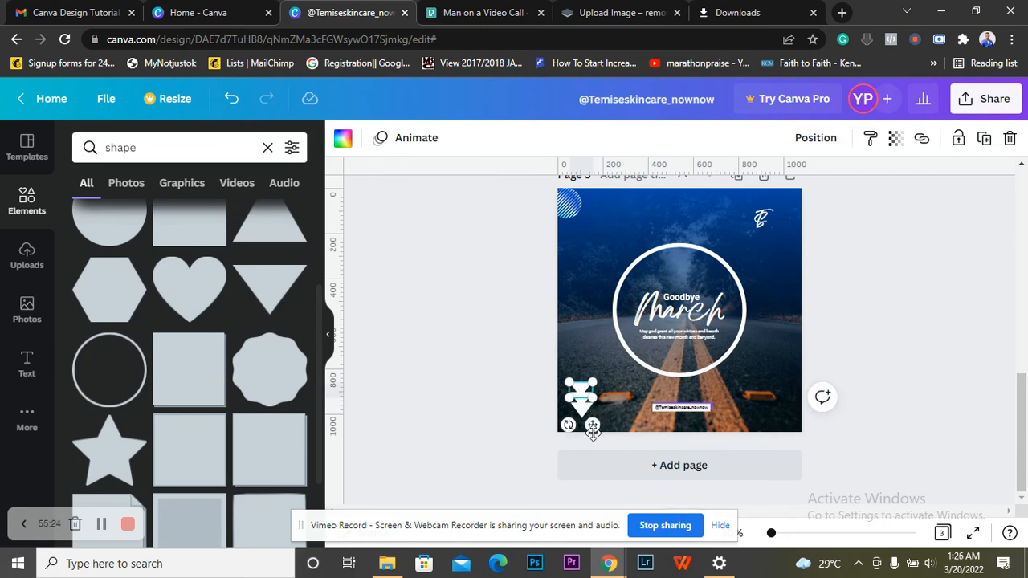
{"action": "left_click", "coordinate": [894, 389]}
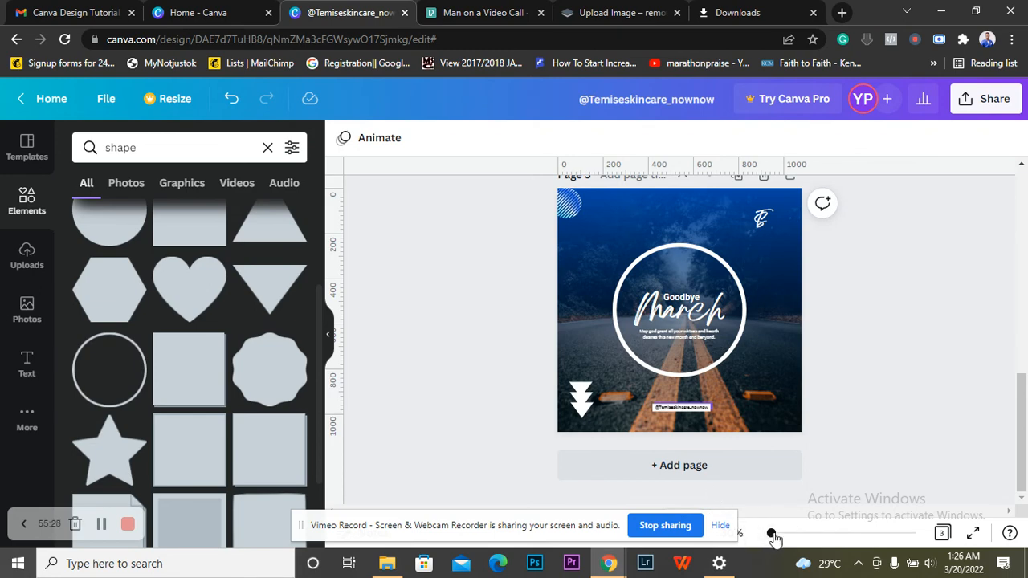
- Select the three stacked triangles together, shrink them to about half size and reposition them near the bottom-left corner of page 3
{"action": "left_click_drag", "start_coordinate": [773, 534], "coordinate": [780, 534]}
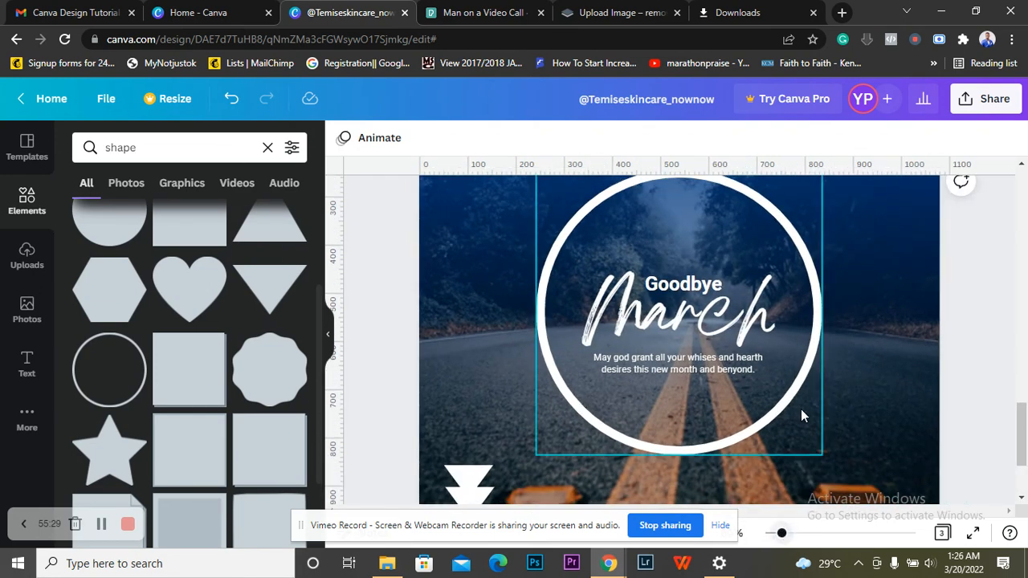
{"action": "scroll", "coordinate": [801, 417], "scroll_direction": "down", "scroll_amount": 3}
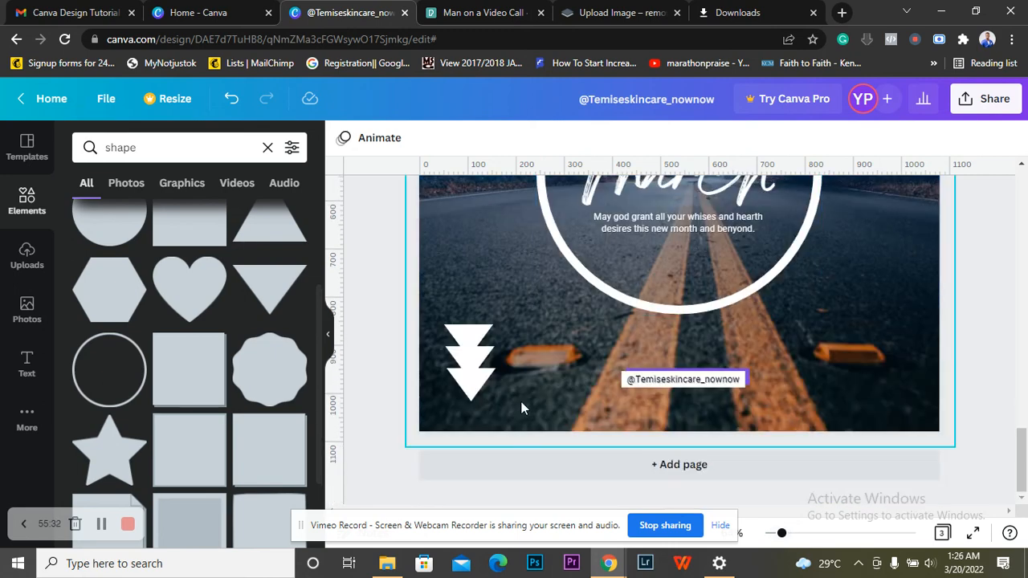
{"action": "left_click", "coordinate": [474, 365]}
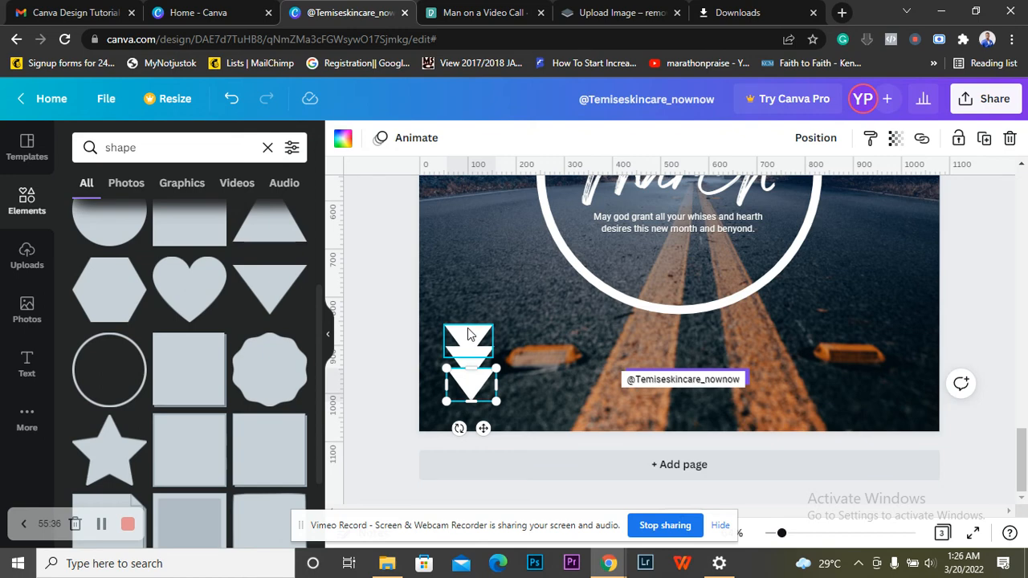
{"action": "left_click", "coordinate": [480, 367], "text": "shift"}
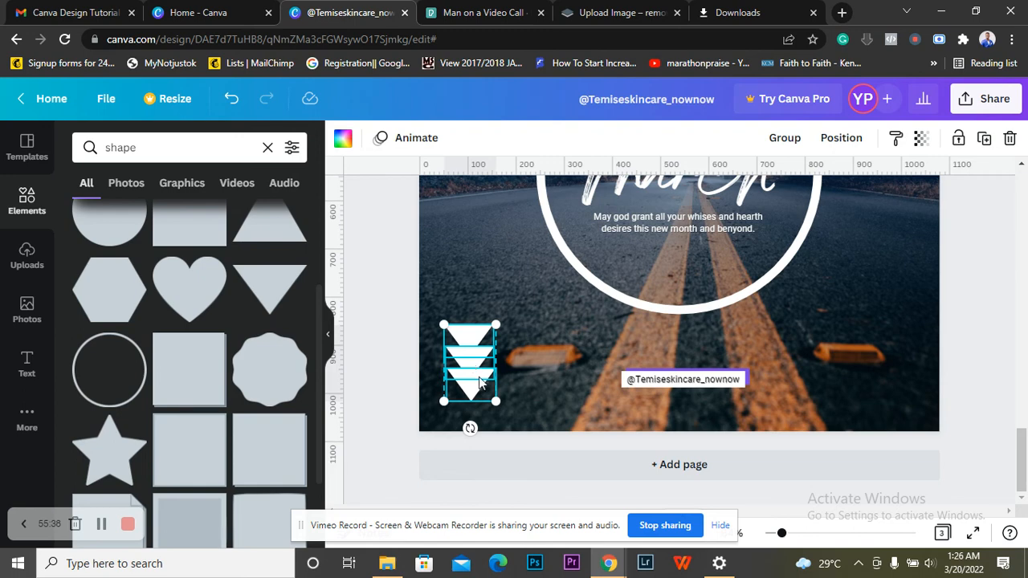
{"action": "left_click_drag", "start_coordinate": [480, 370], "coordinate": [472, 360]}
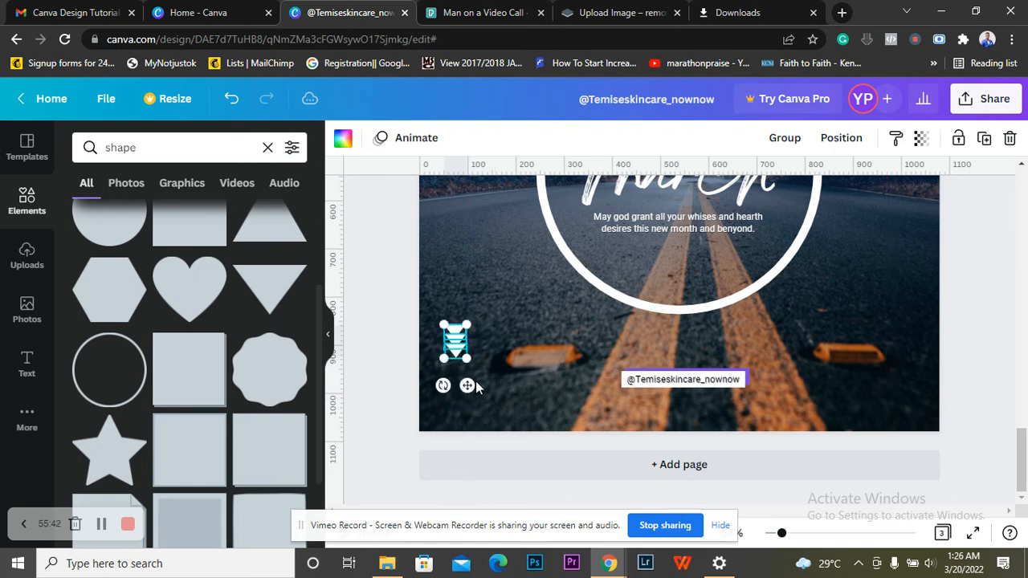
{"action": "left_click_drag", "start_coordinate": [487, 396], "coordinate": [494, 382]}
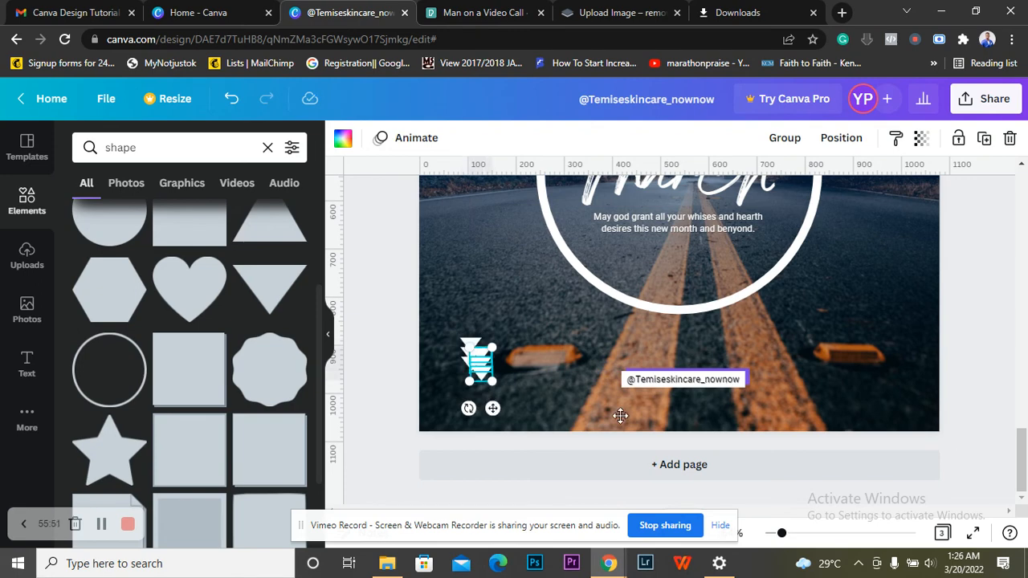
- Place a copy of the triangle stack on the right edge of page 3, partly beyond the page, and deselect it
{"action": "left_click_drag", "start_coordinate": [844, 297], "coordinate": [878, 259]}
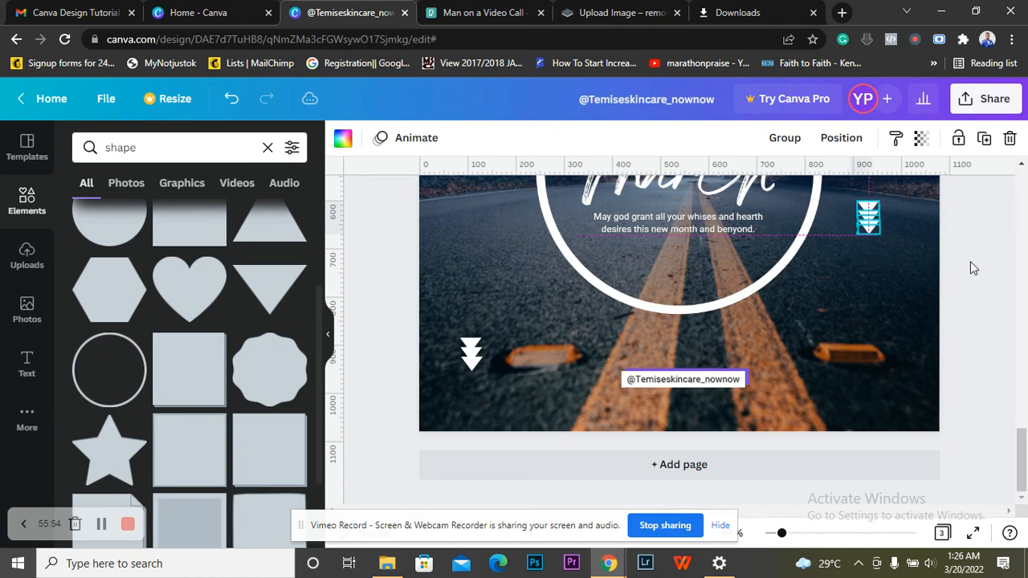
{"action": "scroll", "coordinate": [970, 261], "scroll_direction": "up", "scroll_amount": 2}
{"action": "scroll", "coordinate": [970, 261], "scroll_direction": "up", "scroll_amount": 3}
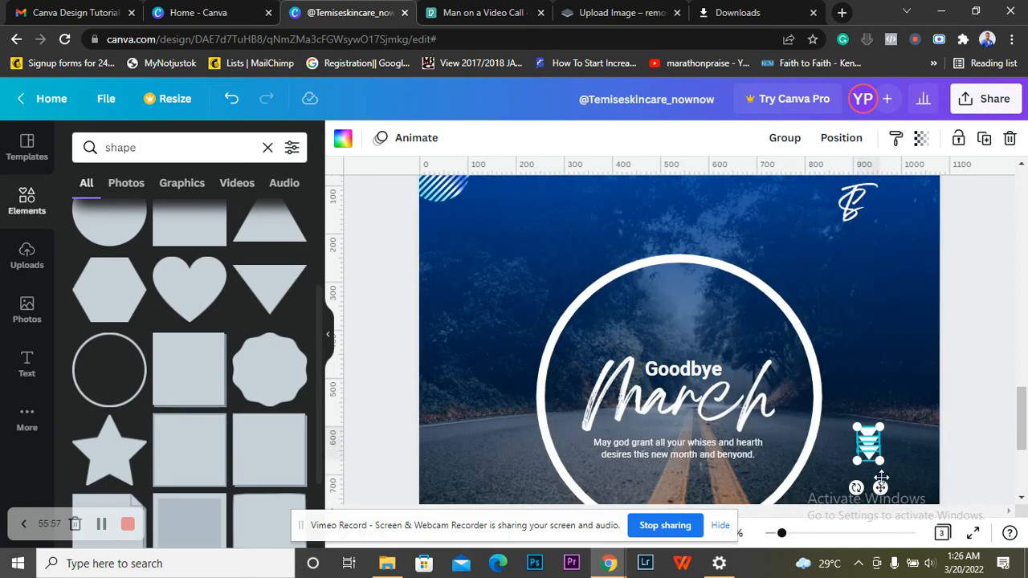
{"action": "left_click_drag", "start_coordinate": [881, 488], "coordinate": [954, 387]}
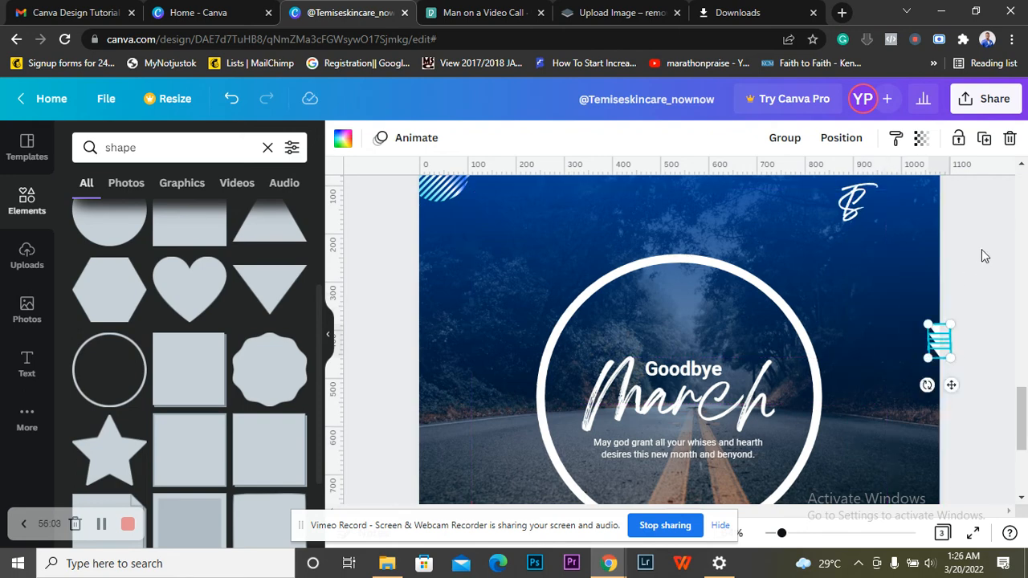
{"action": "left_click", "coordinate": [985, 255]}
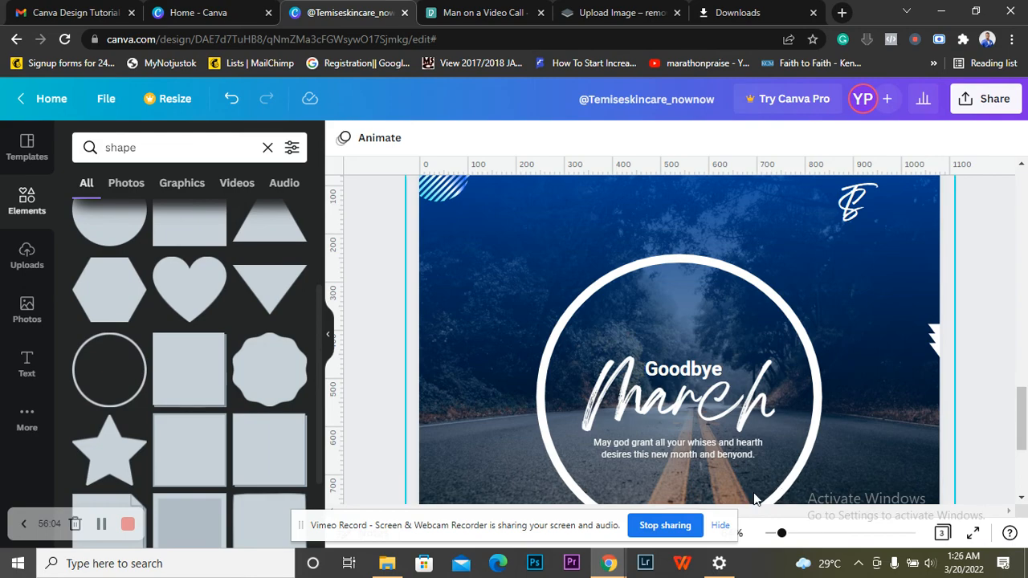
- Duplicate page 3 with all its elements to create a fourth page
{"action": "left_click_drag", "start_coordinate": [781, 534], "coordinate": [769, 536]}
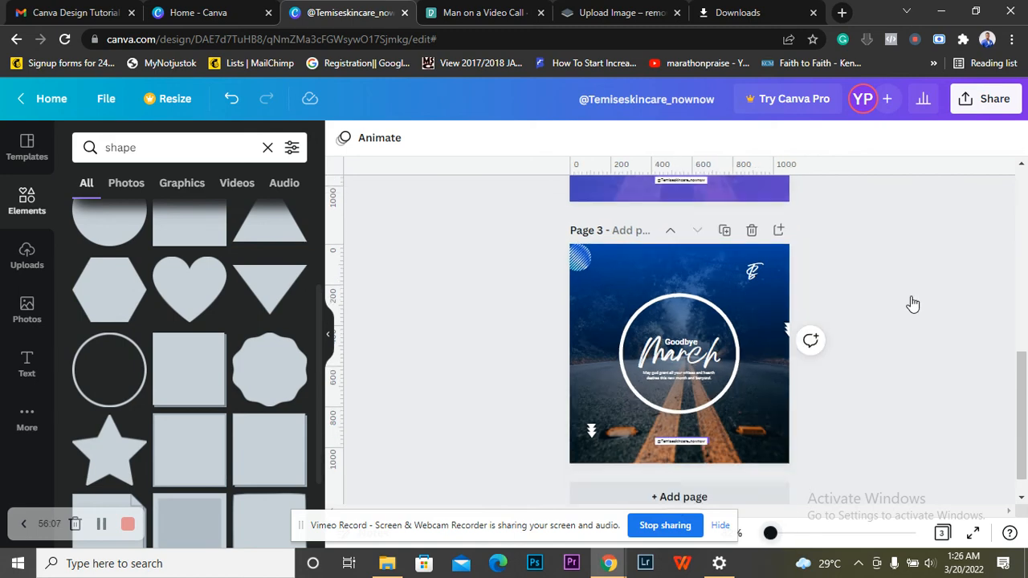
{"action": "scroll", "coordinate": [909, 301], "scroll_direction": "down", "scroll_amount": 1}
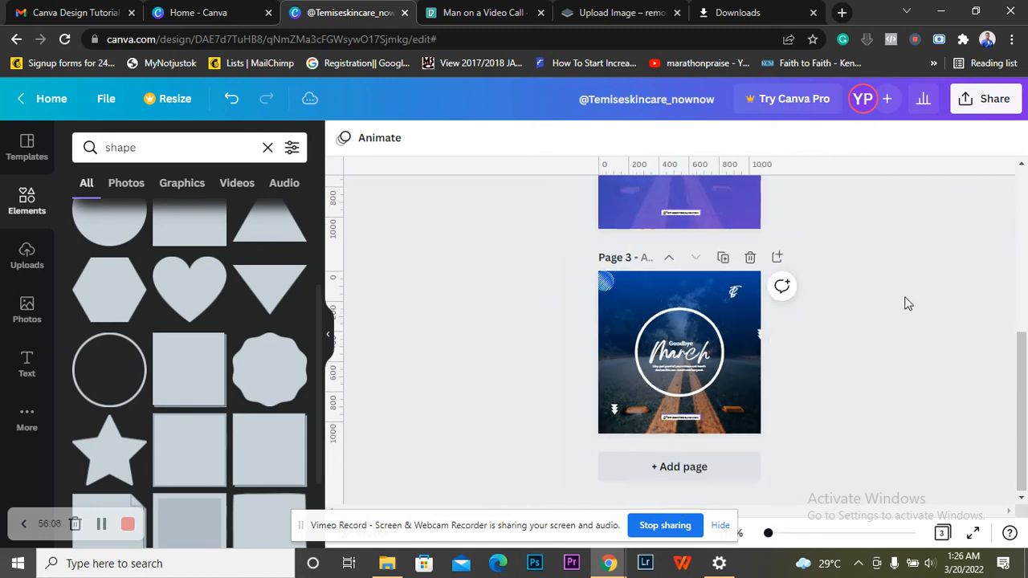
{"action": "scroll", "coordinate": [908, 304], "scroll_direction": "up", "scroll_amount": 2}
{"action": "scroll", "coordinate": [908, 304], "scroll_direction": "up", "scroll_amount": 2}
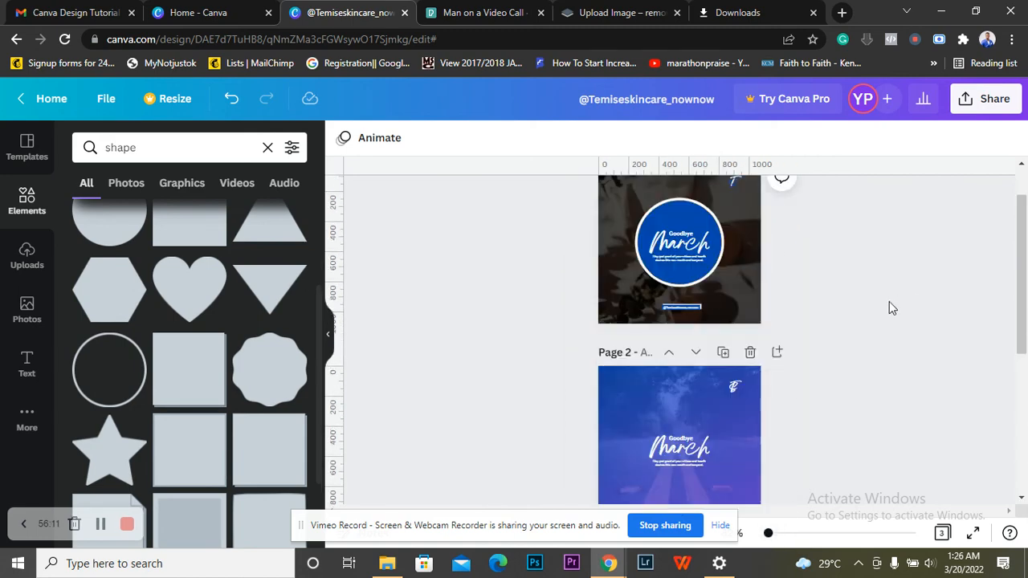
{"action": "scroll", "coordinate": [872, 322], "scroll_direction": "down", "scroll_amount": 1}
{"action": "scroll", "coordinate": [872, 322], "scroll_direction": "up", "scroll_amount": 2}
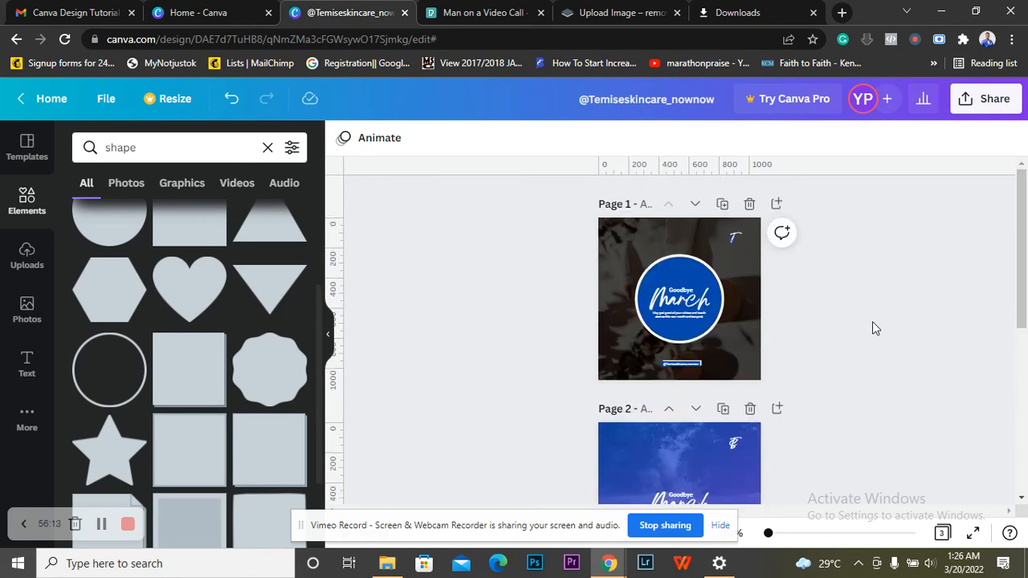
{"action": "scroll", "coordinate": [872, 323], "scroll_direction": "down", "scroll_amount": 5}
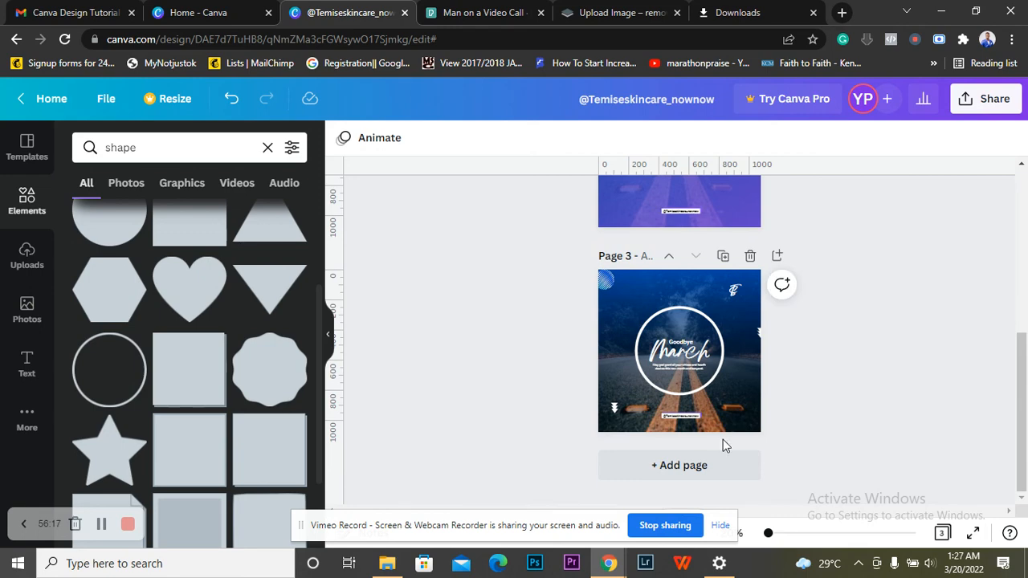
{"action": "left_click", "coordinate": [724, 257]}
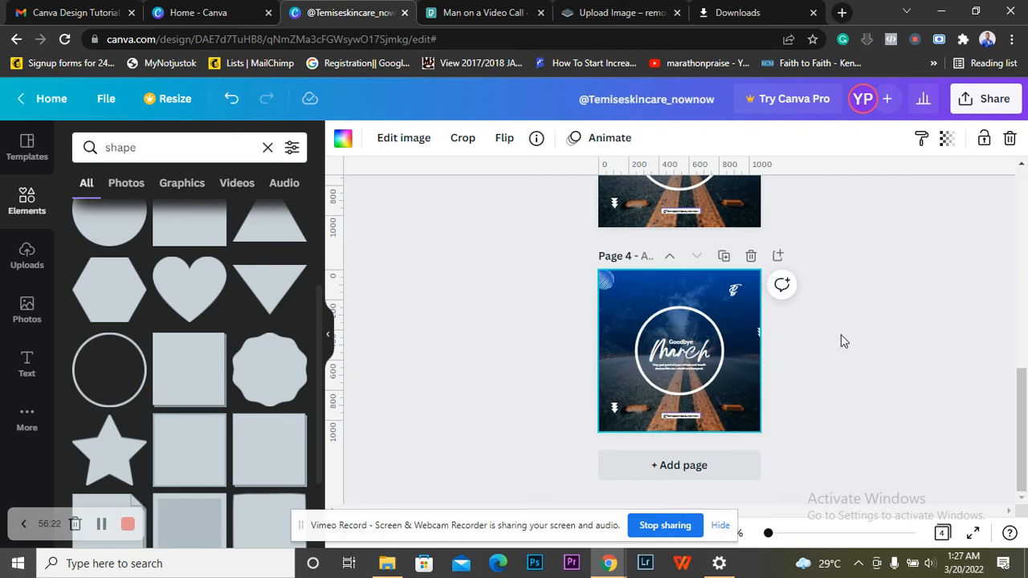
- Delete the white circle outline on page 4 and move the "Goodbye", "March" and message texts together to the page's left half
{"action": "left_click", "coordinate": [680, 315]}
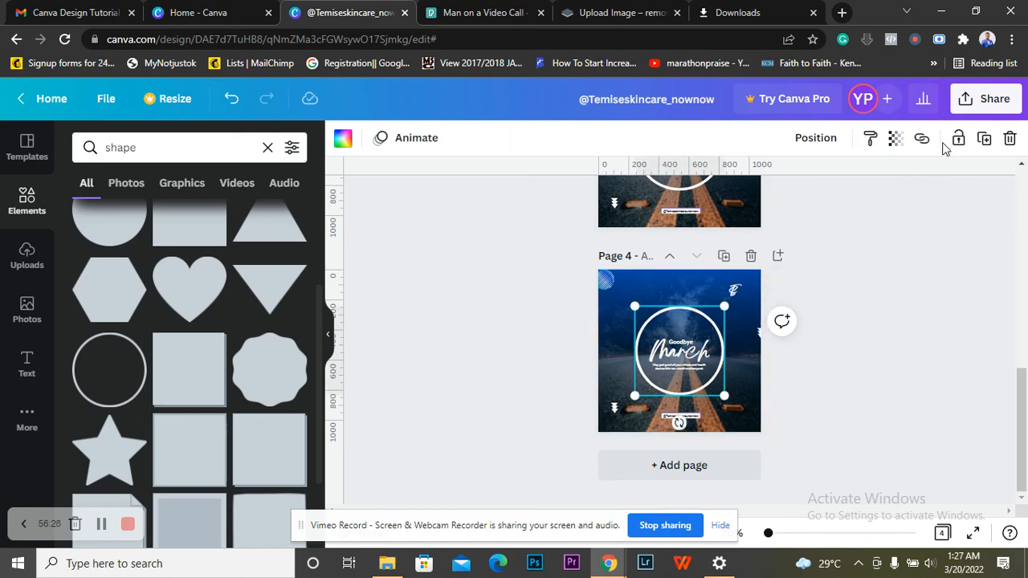
{"action": "left_click", "coordinate": [1010, 138]}
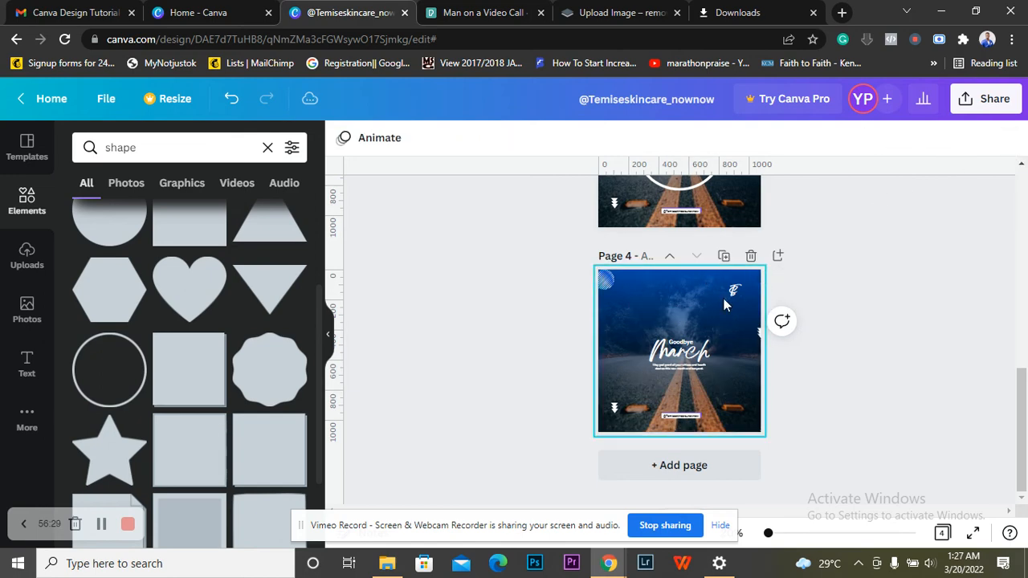
{"action": "left_click", "coordinate": [705, 355]}
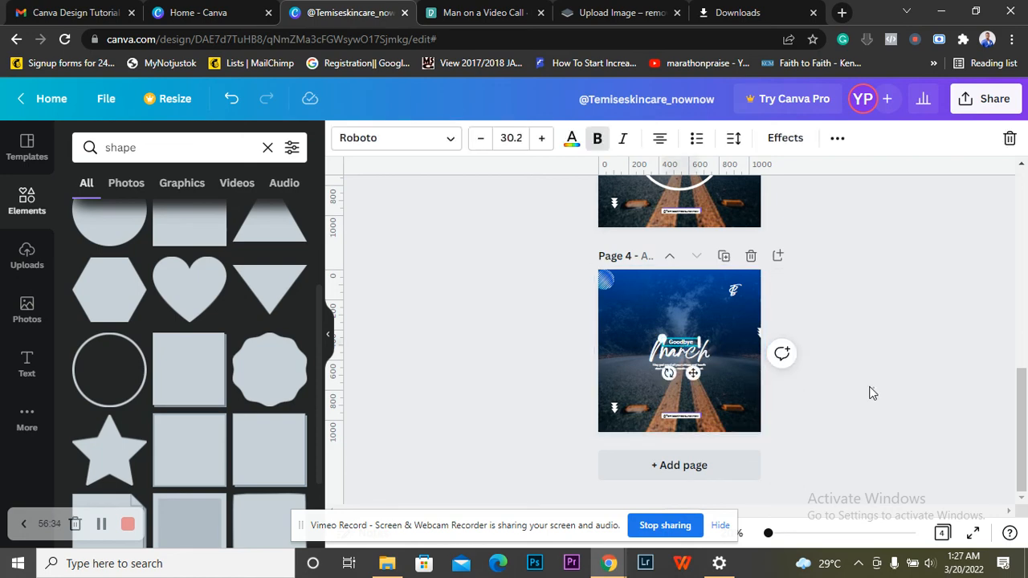
{"action": "left_click", "coordinate": [769, 533]}
{"action": "left_click_drag", "start_coordinate": [770, 538], "coordinate": [771, 538]}
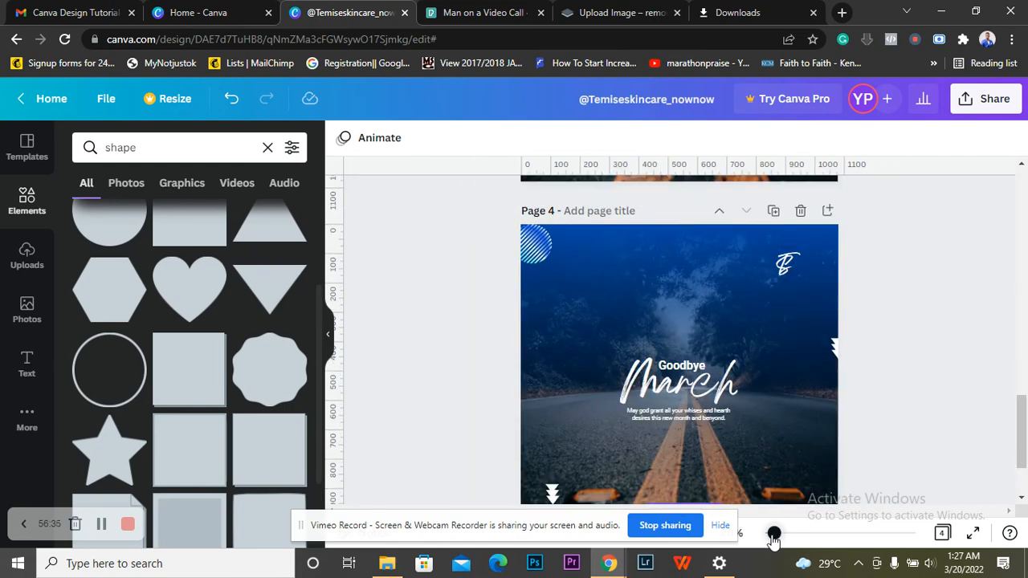
{"action": "left_click", "coordinate": [678, 363]}
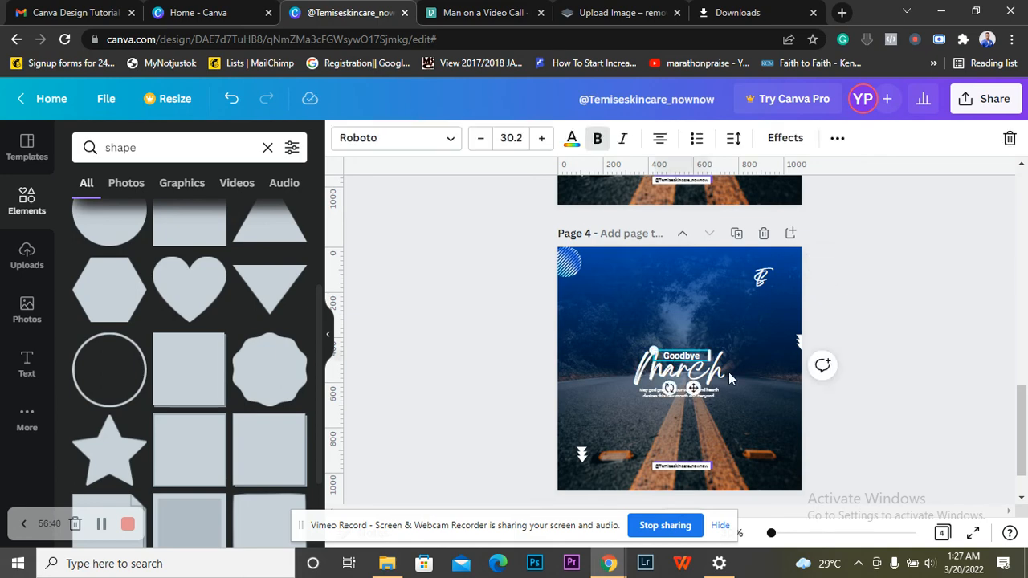
{"action": "left_click", "coordinate": [926, 317]}
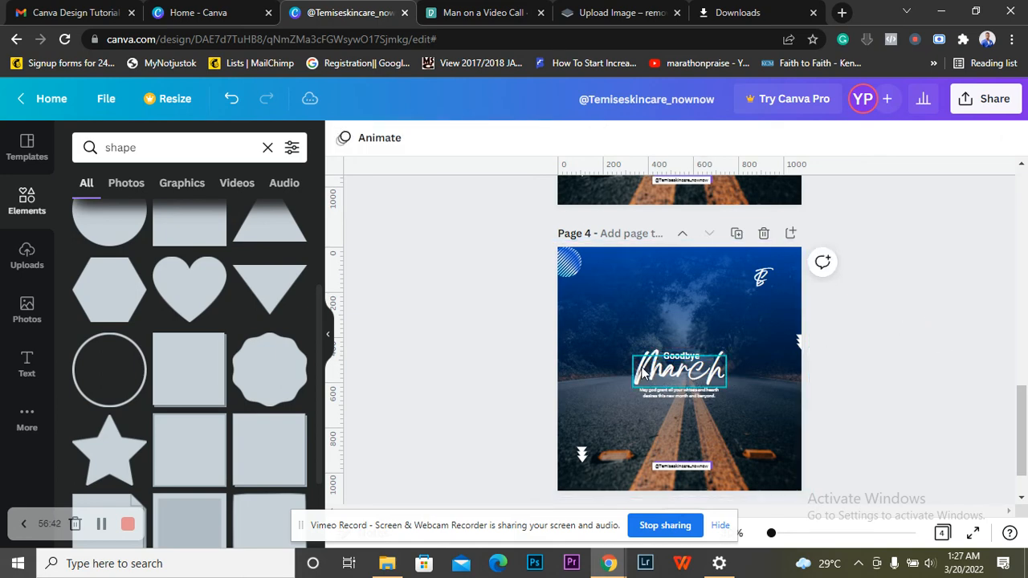
{"action": "left_click", "coordinate": [683, 358]}
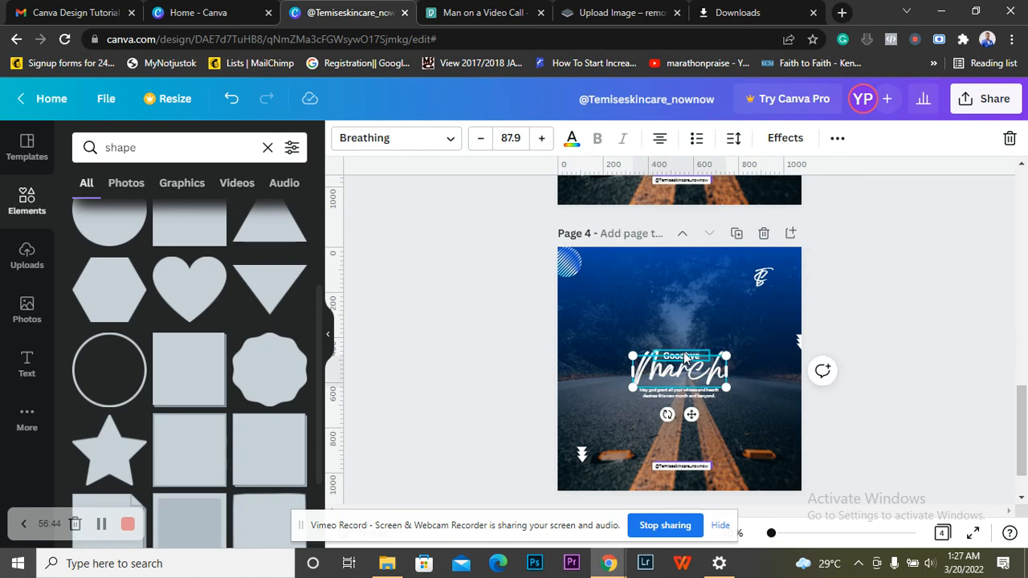
{"action": "left_click", "coordinate": [677, 394], "text": "shift"}
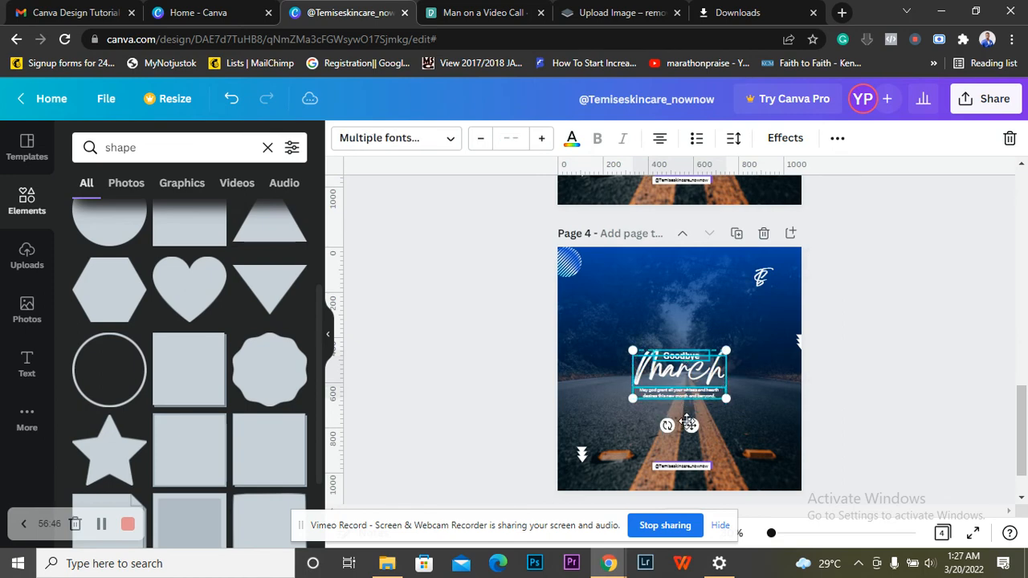
{"action": "left_click_drag", "start_coordinate": [667, 424], "coordinate": [641, 416]}
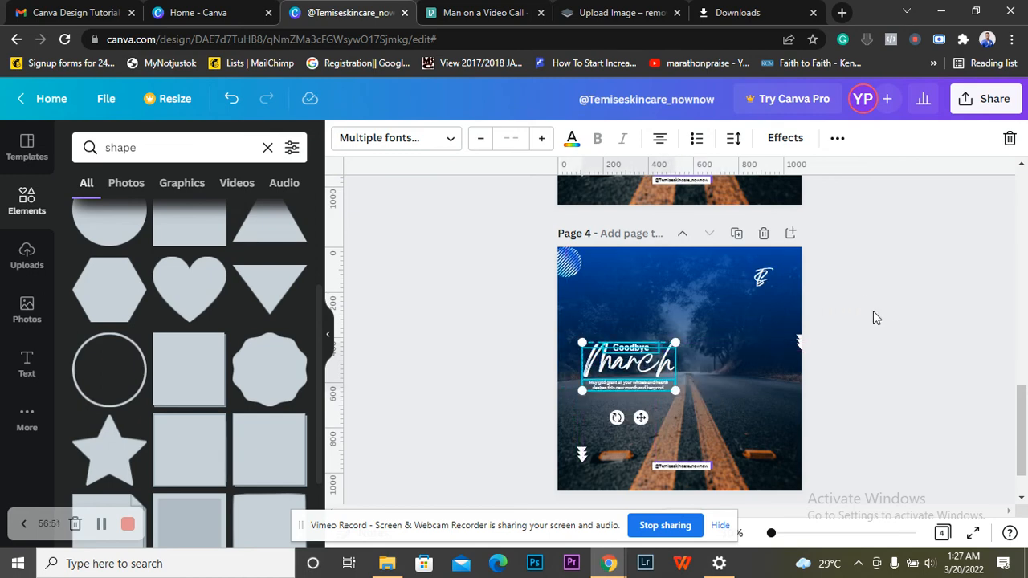
{"action": "left_click", "coordinate": [874, 312]}
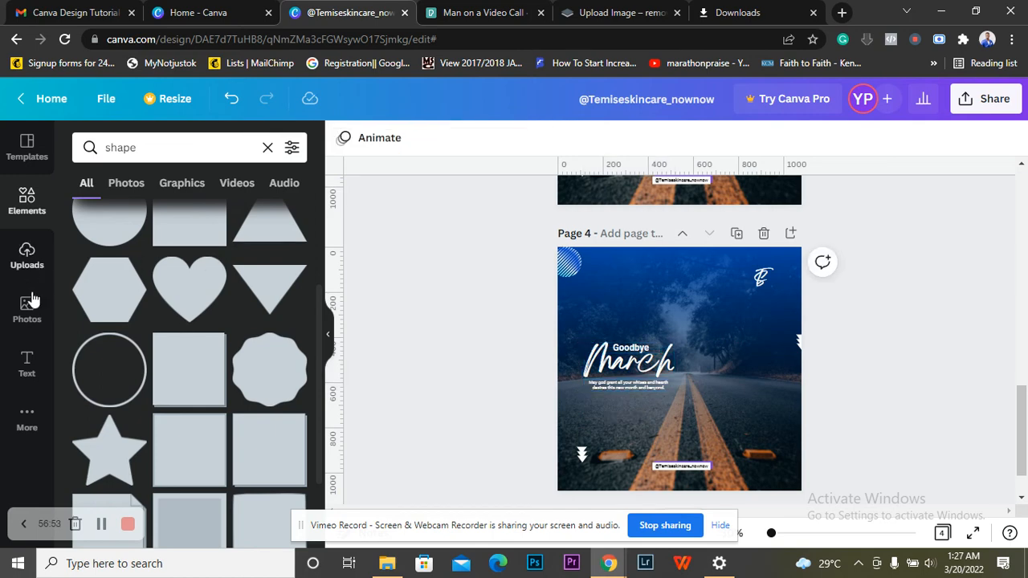
- Search the elements for frames and add the portrait rectangular frame with rounded corners to page 4
{"action": "left_click", "coordinate": [24, 201]}
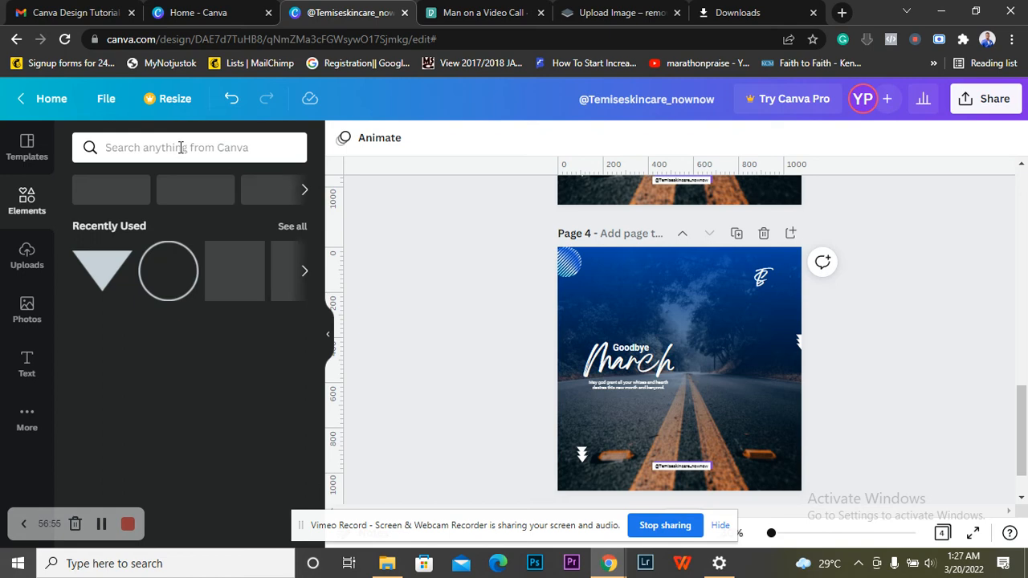
{"action": "left_click", "coordinate": [180, 147]}
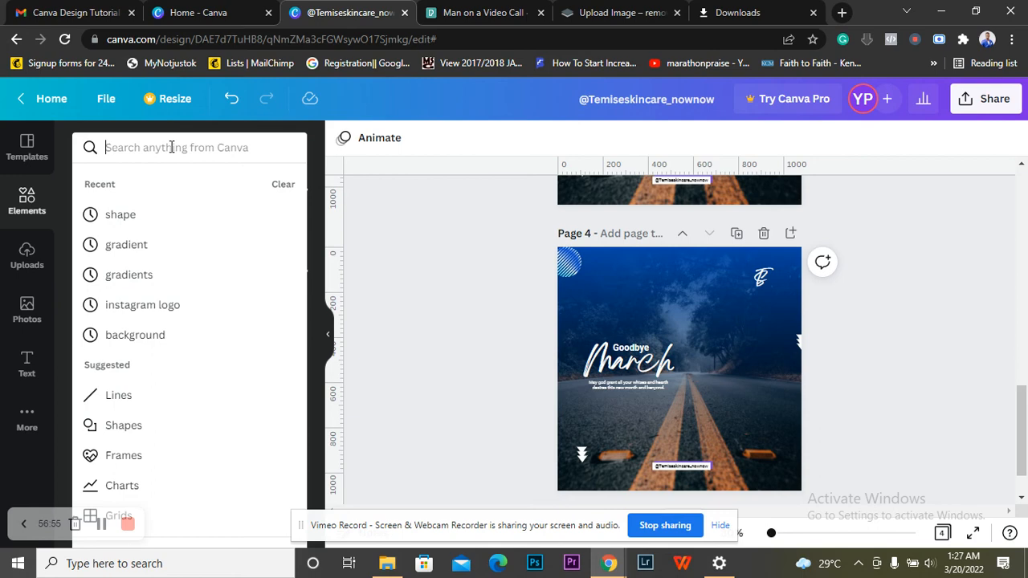
{"action": "type", "text": "frams"}
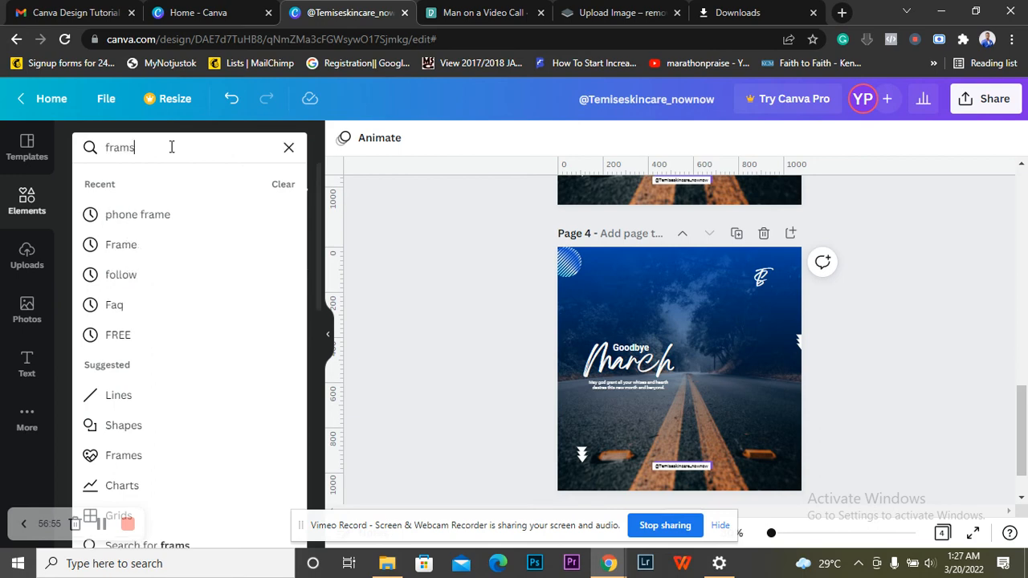
{"action": "key", "text": "Return"}
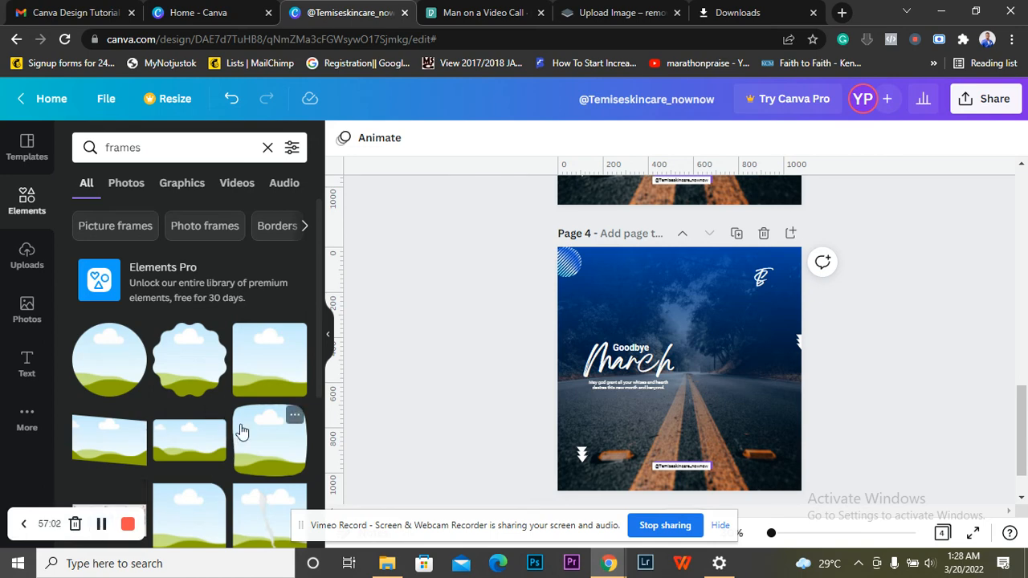
{"action": "scroll", "coordinate": [240, 432], "scroll_direction": "down", "scroll_amount": 2}
{"action": "scroll", "coordinate": [240, 432], "scroll_direction": "down", "scroll_amount": 1}
{"action": "scroll", "coordinate": [240, 431], "scroll_direction": "down", "scroll_amount": 6}
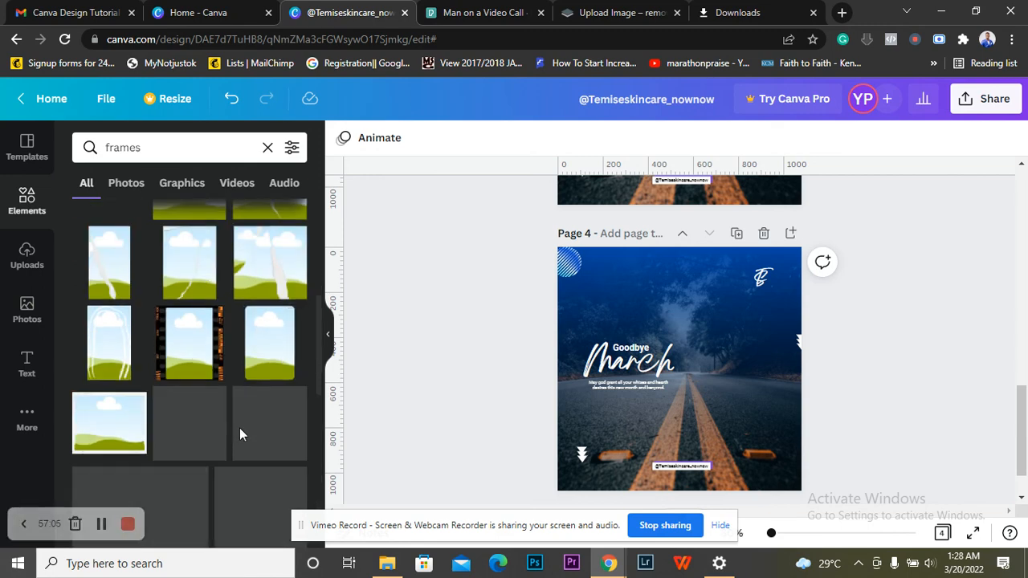
{"action": "left_click", "coordinate": [270, 351]}
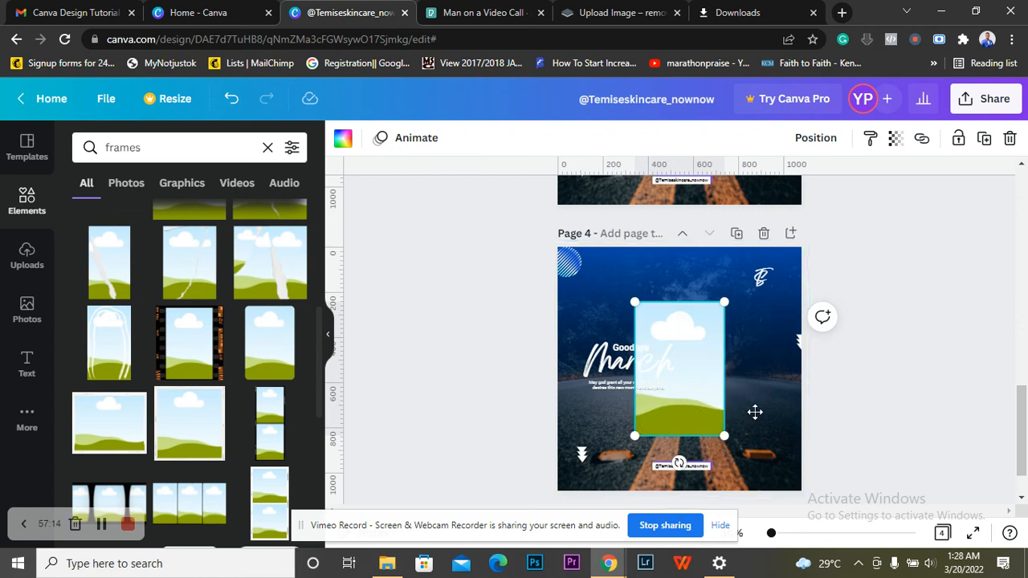
- Place the frame to the right of the "Goodbye March" text and resize it to about 376 by 563
{"action": "mouse_move", "coordinate": [762, 413]}
{"action": "left_mouse_down"}
{"action": "mouse_move", "coordinate": [773, 416]}
{"action": "mouse_move", "coordinate": [747, 416]}
{"action": "left_mouse_up"}
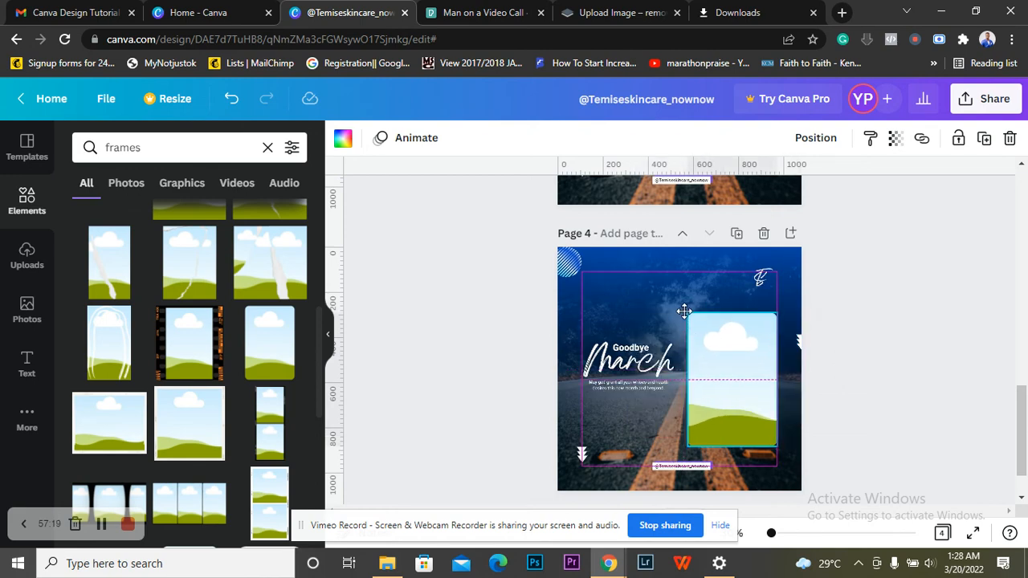
{"action": "left_click_drag", "start_coordinate": [688, 312], "coordinate": [728, 356]}
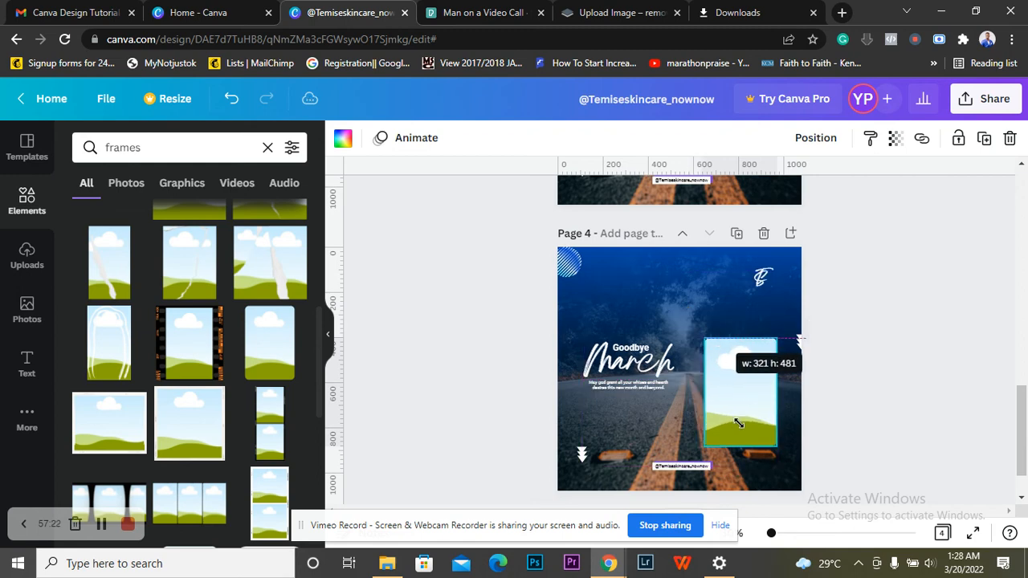
{"action": "left_click_drag", "start_coordinate": [730, 396], "coordinate": [685, 437]}
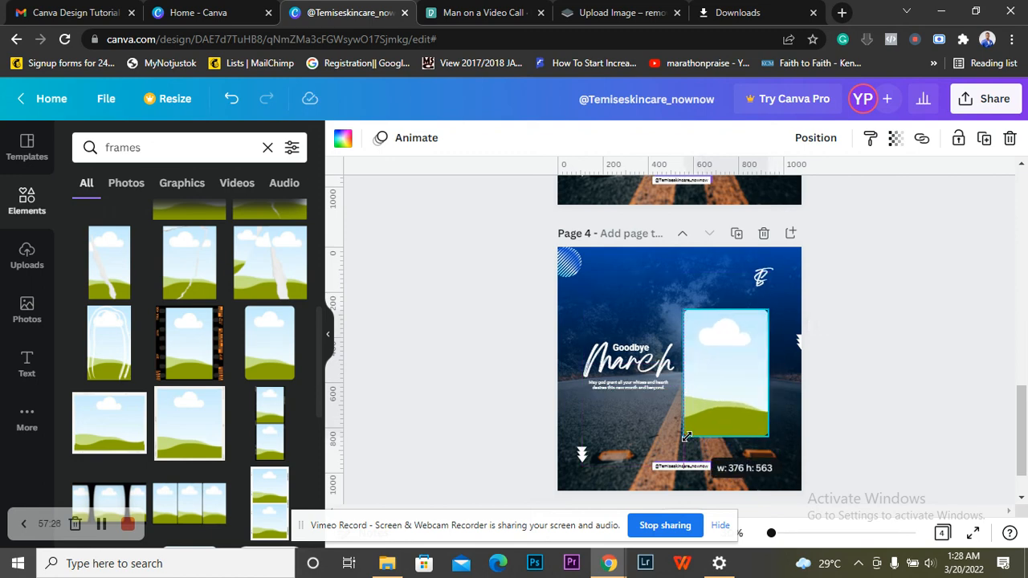
{"action": "left_click", "coordinate": [895, 351]}
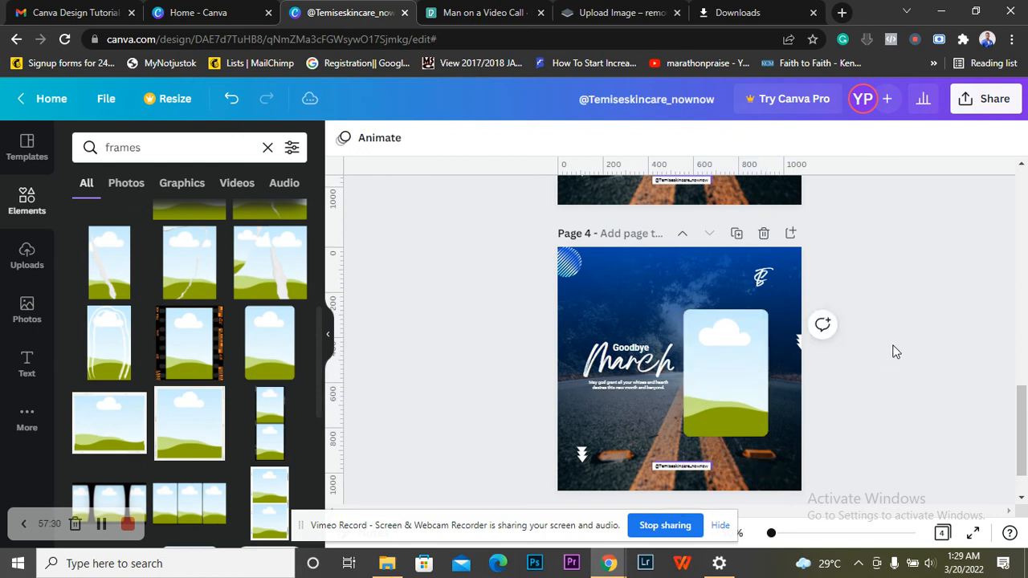
- Add a square shape, reduce it to a narrow upright rectangle and place it over the frame's upper-left part
{"action": "left_click", "coordinate": [718, 385]}
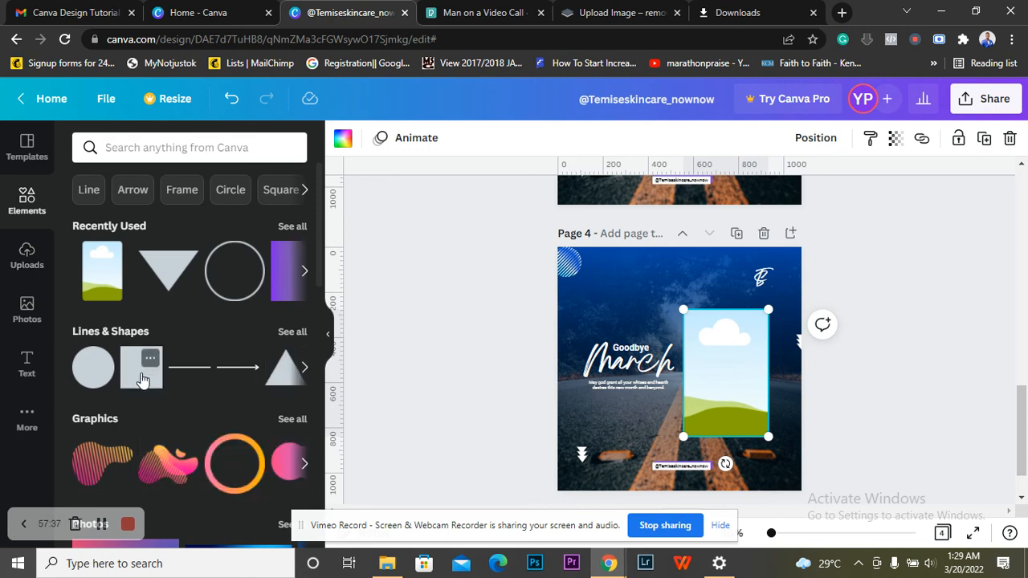
{"action": "left_click", "coordinate": [142, 379]}
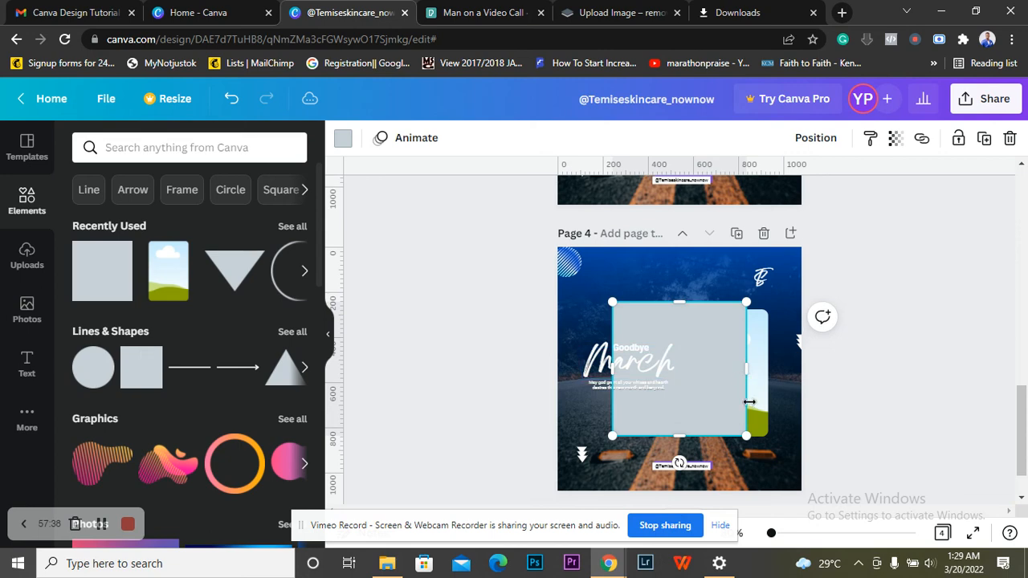
{"action": "left_click_drag", "start_coordinate": [675, 362], "coordinate": [691, 323]}
{"action": "left_click_drag", "start_coordinate": [680, 289], "coordinate": [693, 319]}
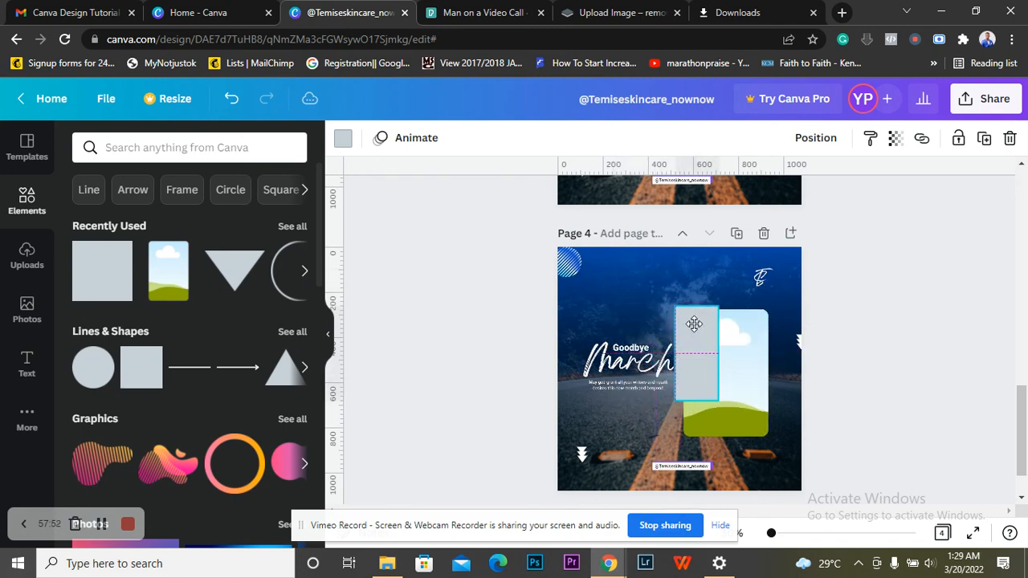
- Send the rectangle backward behind the frame and stretch it to about 603 high and wide enough to border the frame on all sides
{"action": "left_click", "coordinate": [816, 138]}
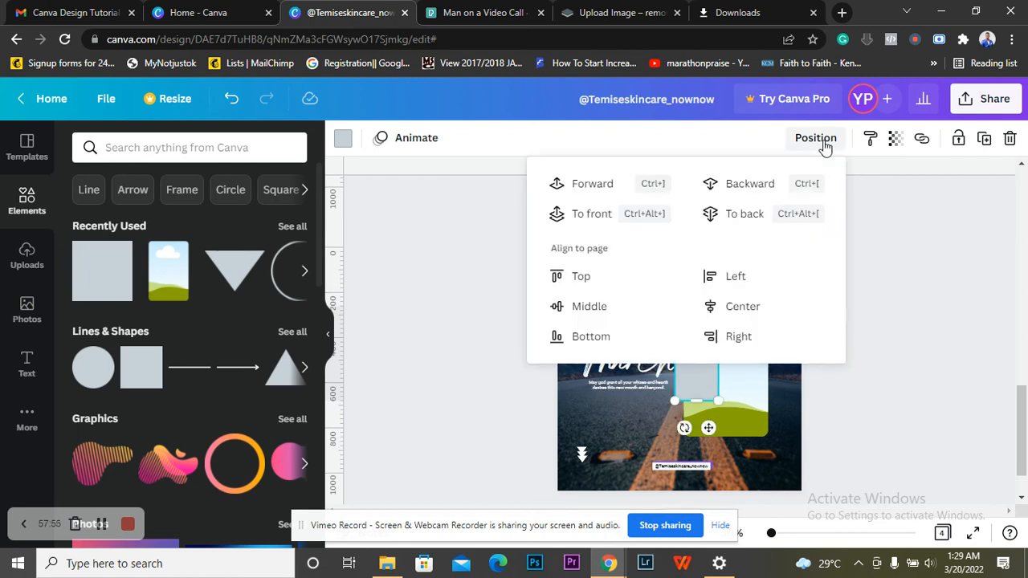
{"action": "left_click", "coordinate": [759, 185]}
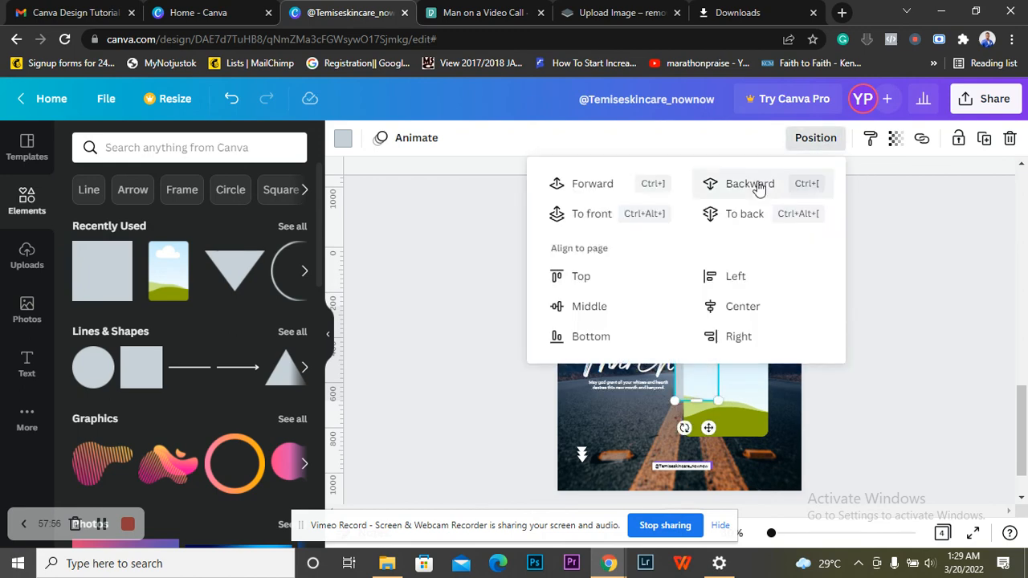
{"action": "left_click", "coordinate": [858, 411]}
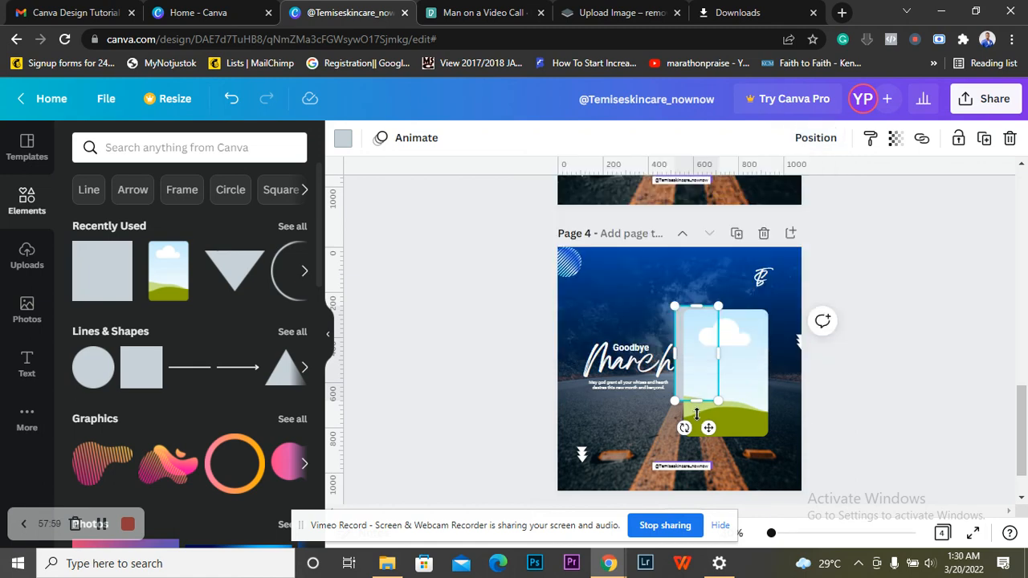
{"action": "left_click_drag", "start_coordinate": [696, 426], "coordinate": [699, 434]}
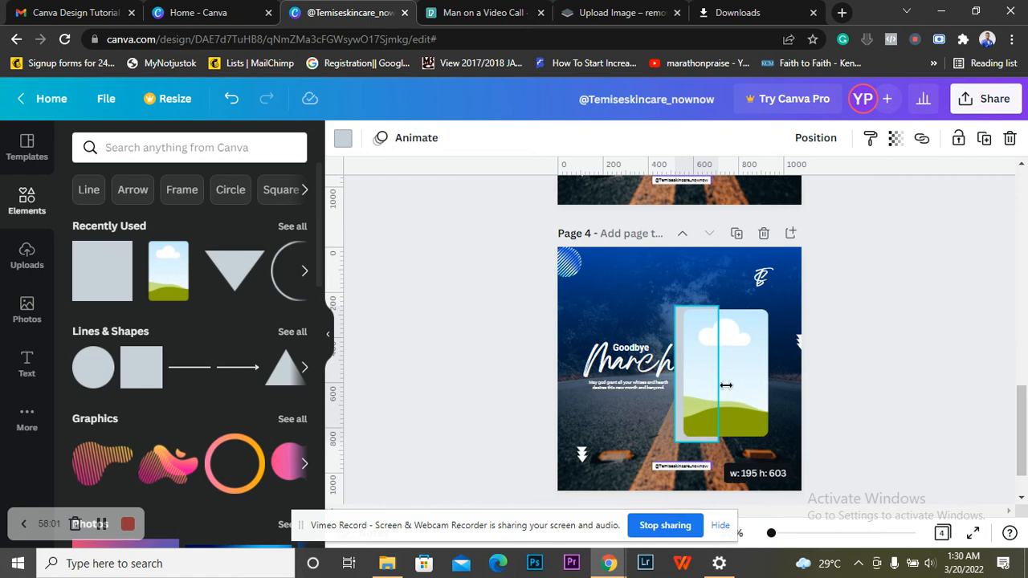
{"action": "left_click_drag", "start_coordinate": [725, 385], "coordinate": [777, 368]}
{"action": "left_click", "coordinate": [896, 365]}
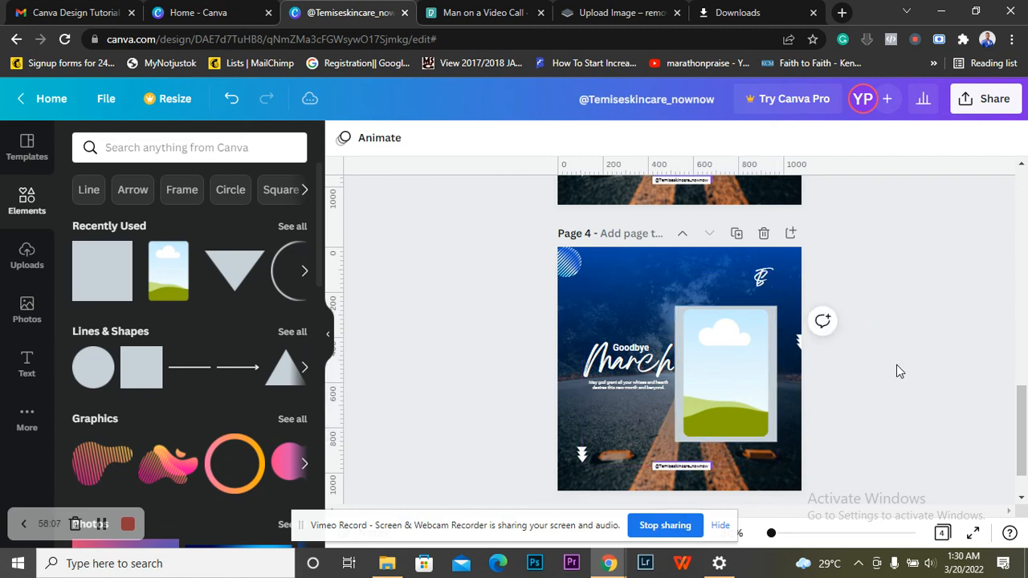
- Recolor the rectangle behind the frame white and deselect it
{"action": "left_click", "coordinate": [773, 310]}
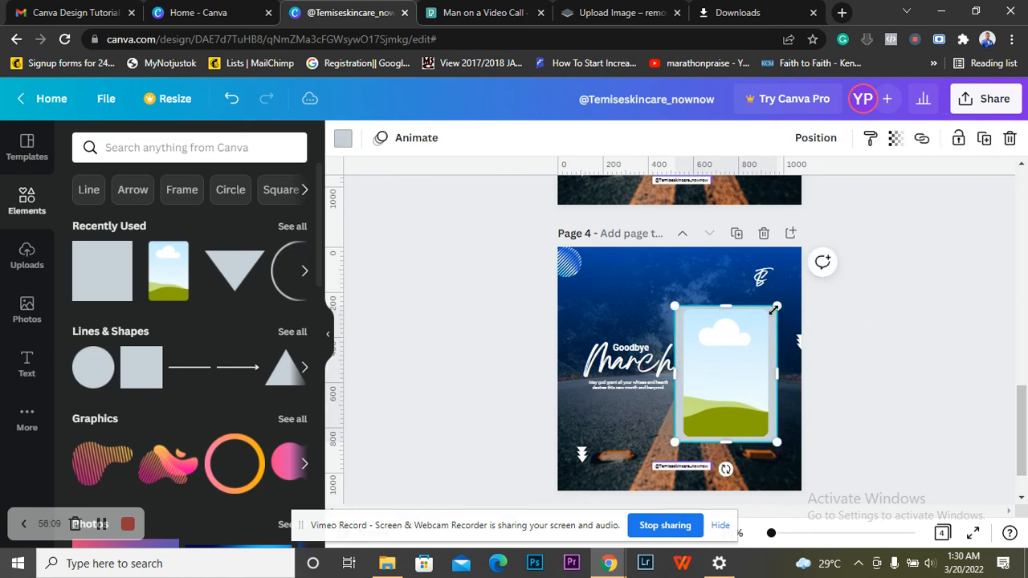
{"action": "left_click", "coordinate": [342, 142]}
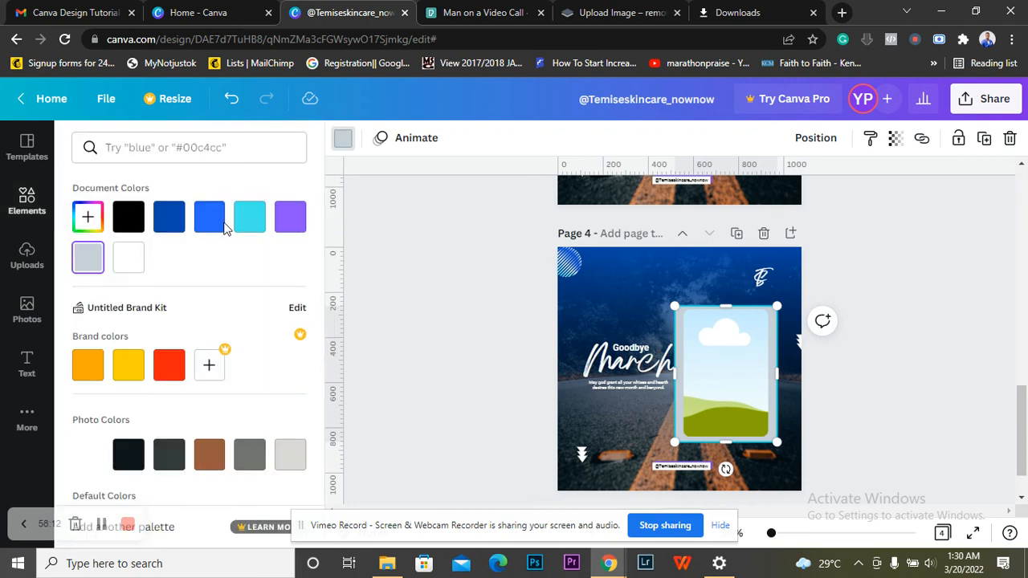
{"action": "left_click", "coordinate": [131, 259]}
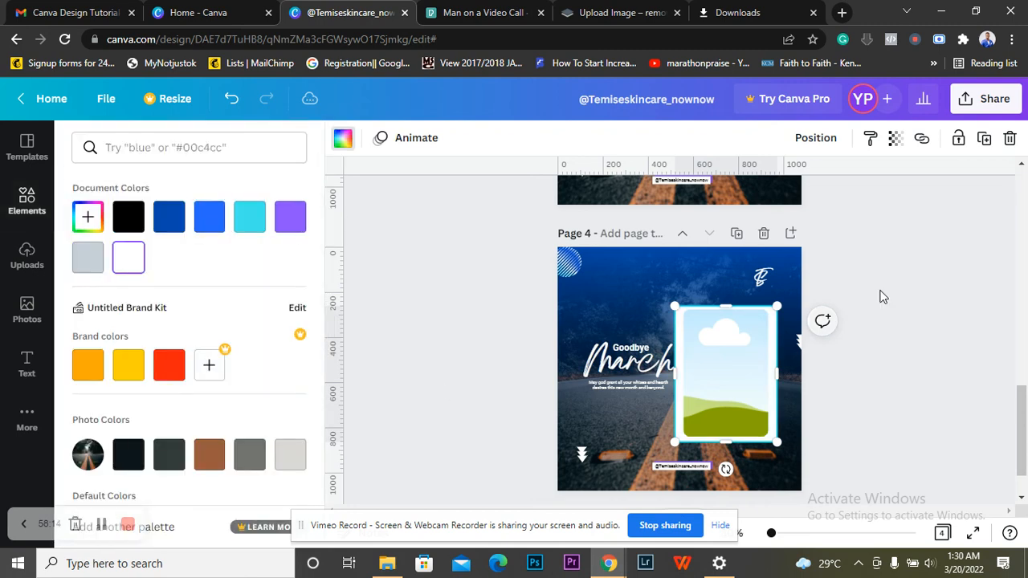
{"action": "left_click", "coordinate": [937, 392]}
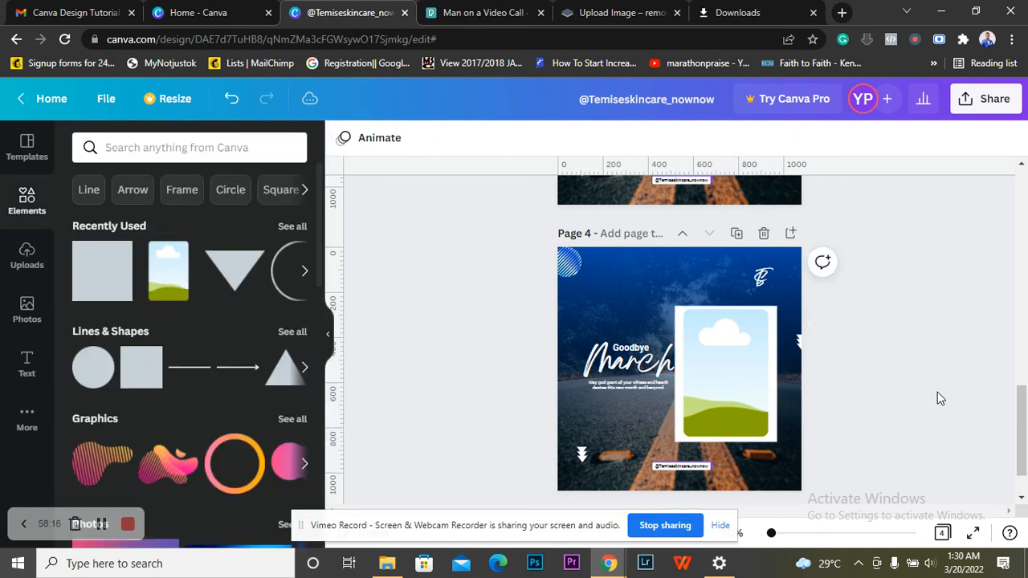
- Add the recently used skincare products photo to page 4 and drop it into the photo frame
{"action": "left_click", "coordinate": [27, 251]}
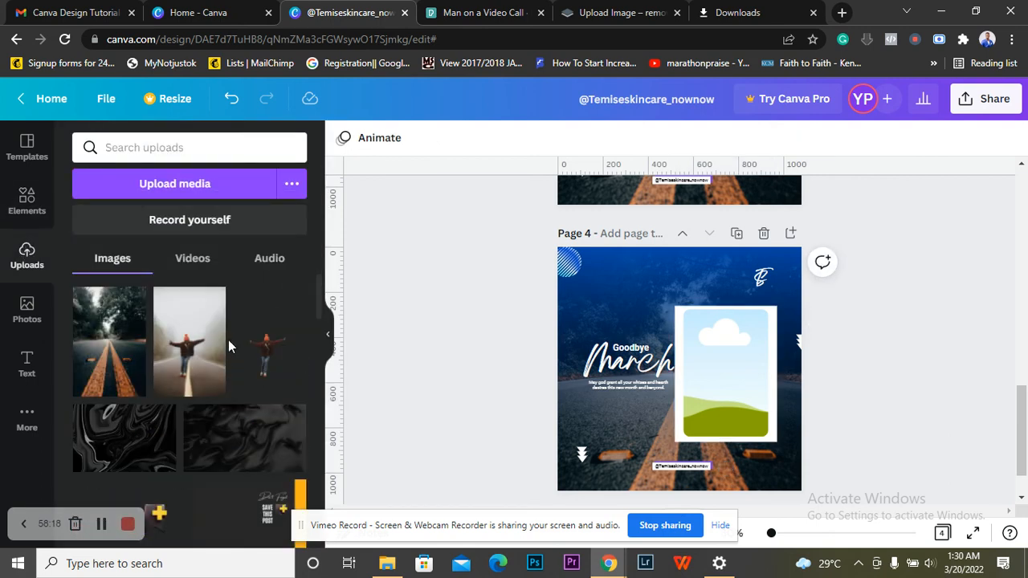
{"action": "mouse_move", "coordinate": [190, 360]}
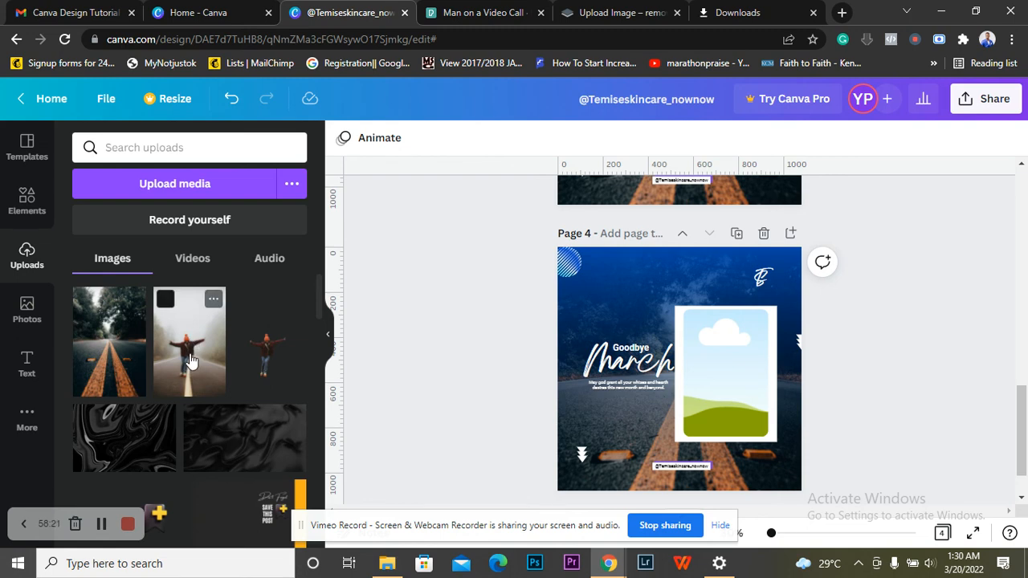
{"action": "scroll", "coordinate": [190, 360], "scroll_direction": "down", "scroll_amount": 3}
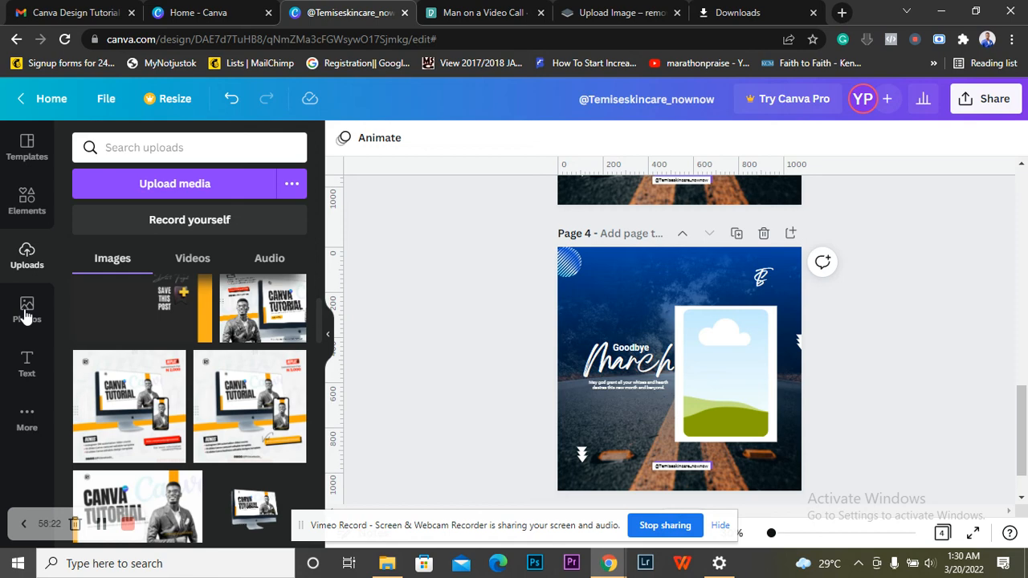
{"action": "left_click", "coordinate": [27, 313]}
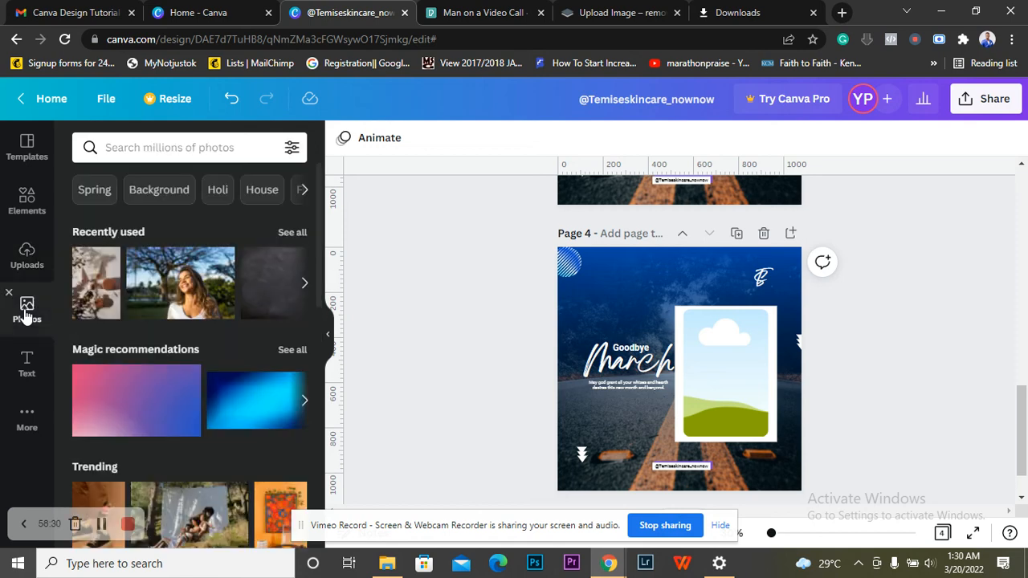
{"action": "left_click", "coordinate": [93, 289]}
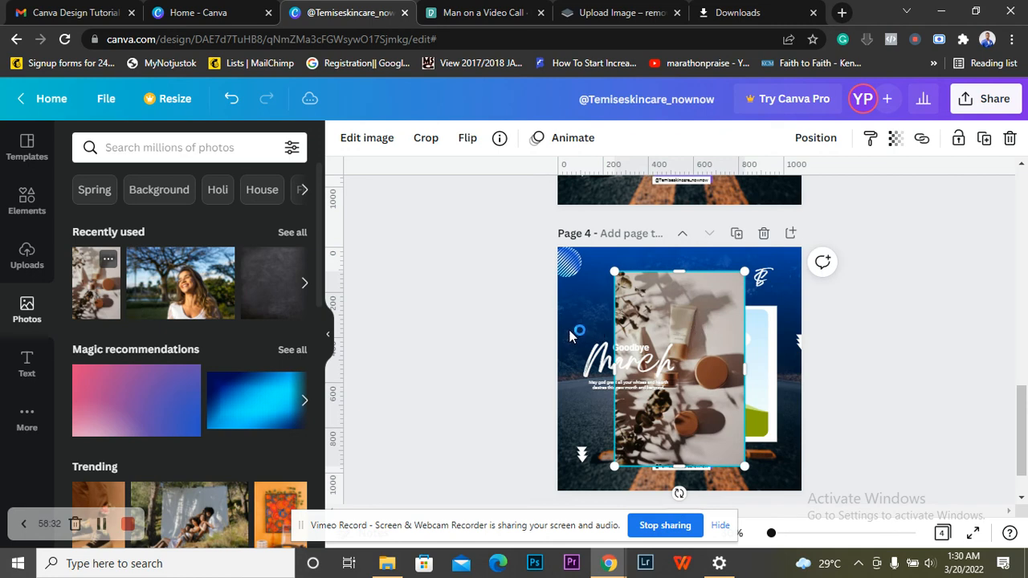
{"action": "left_click_drag", "start_coordinate": [562, 331], "coordinate": [735, 358]}
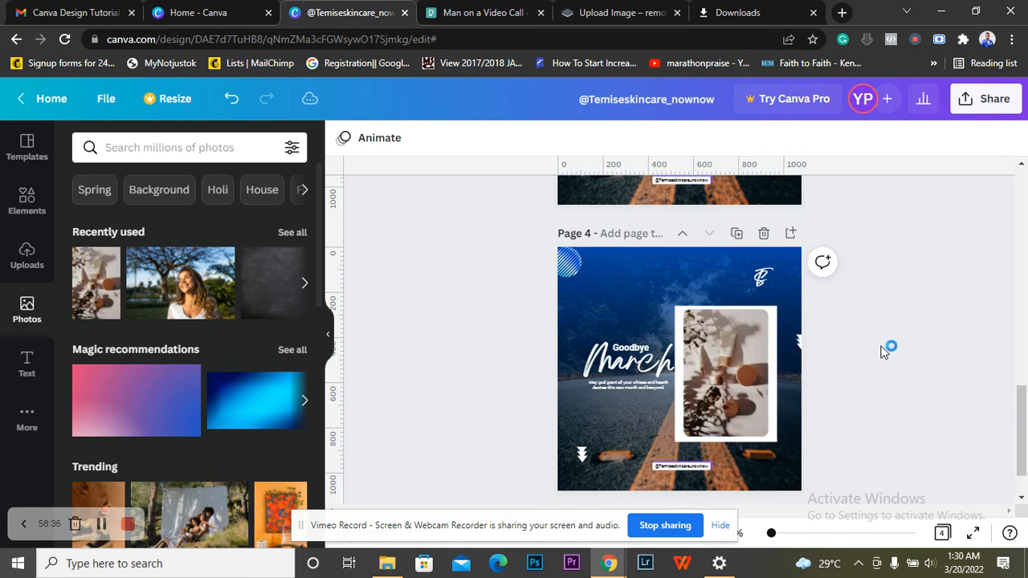
- Crop the framed photo by enlarging it and repositioning it so the skincare products fill the frame
{"action": "left_click", "coordinate": [713, 399]}
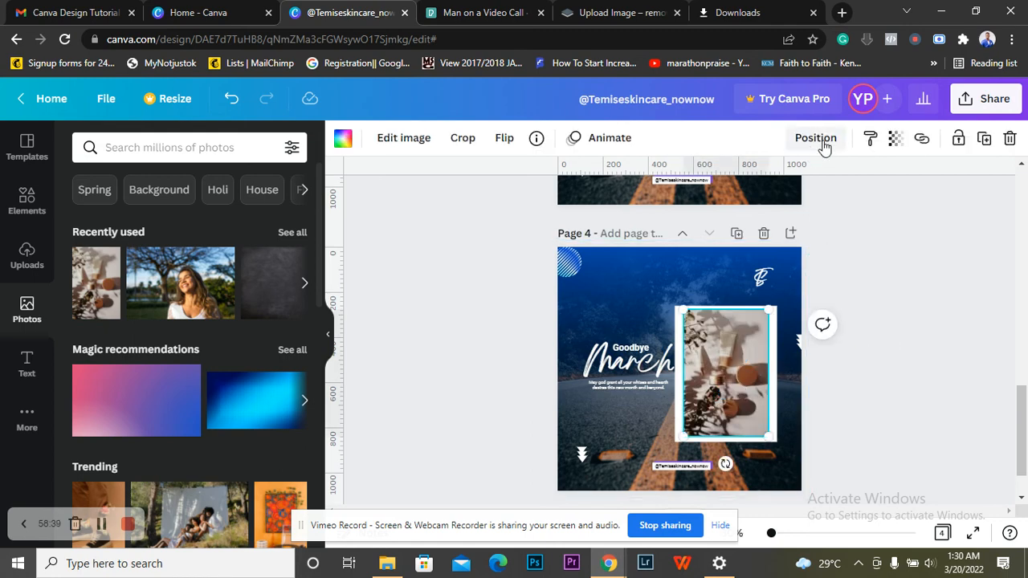
{"action": "left_click", "coordinate": [463, 139]}
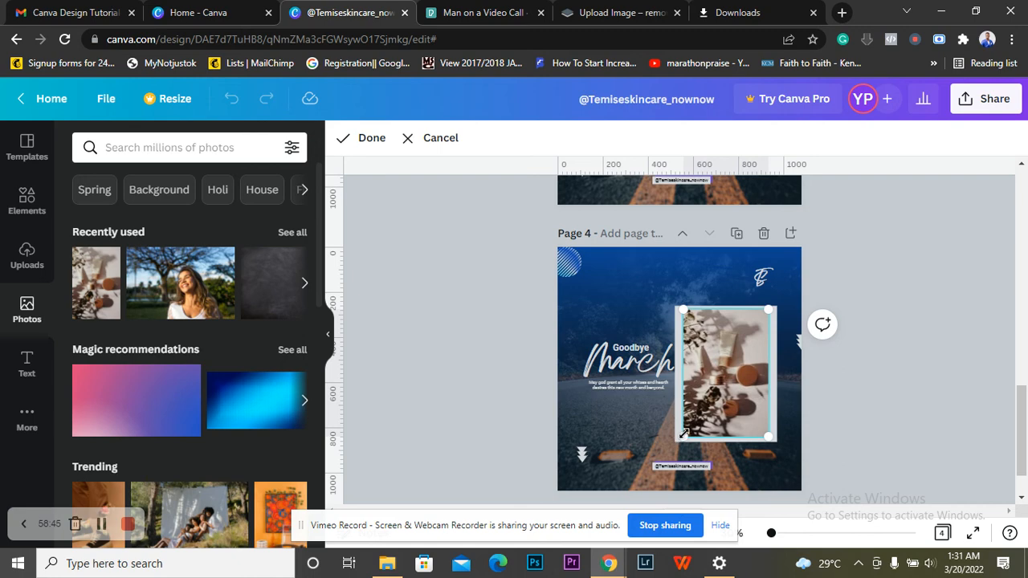
{"action": "left_click_drag", "start_coordinate": [683, 434], "coordinate": [641, 496]}
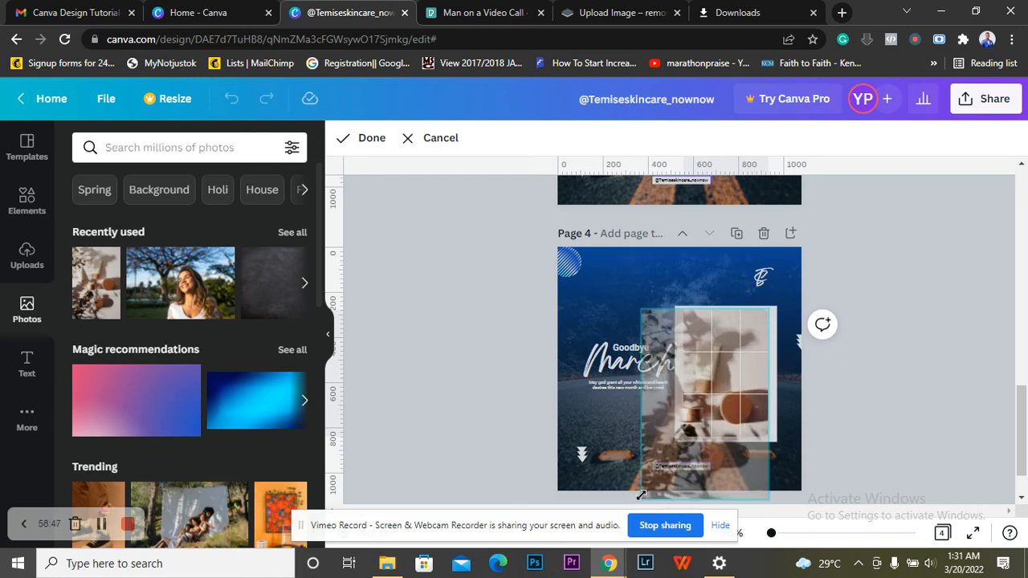
{"action": "left_click_drag", "start_coordinate": [737, 374], "coordinate": [755, 326]}
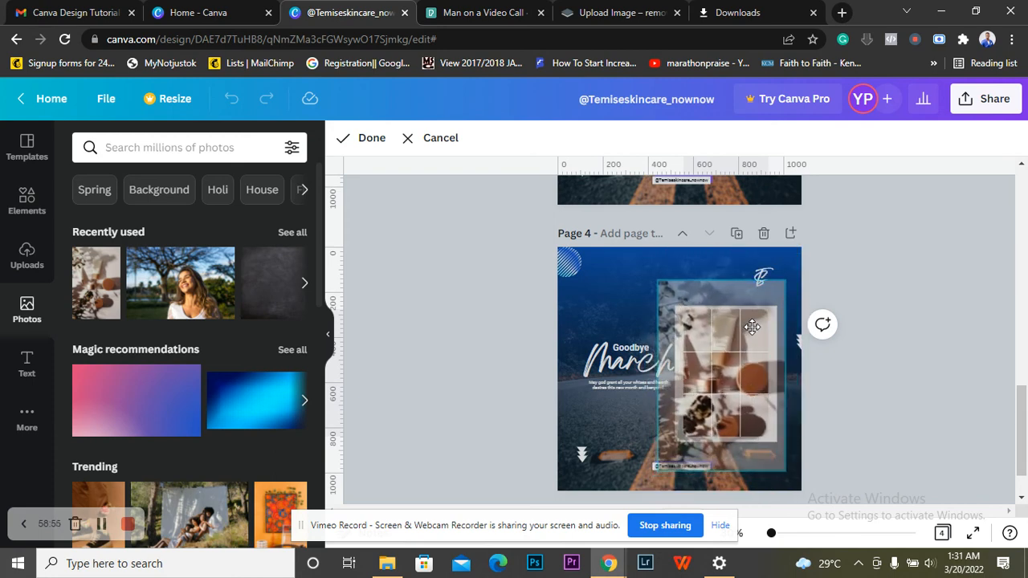
{"action": "left_click", "coordinate": [910, 296]}
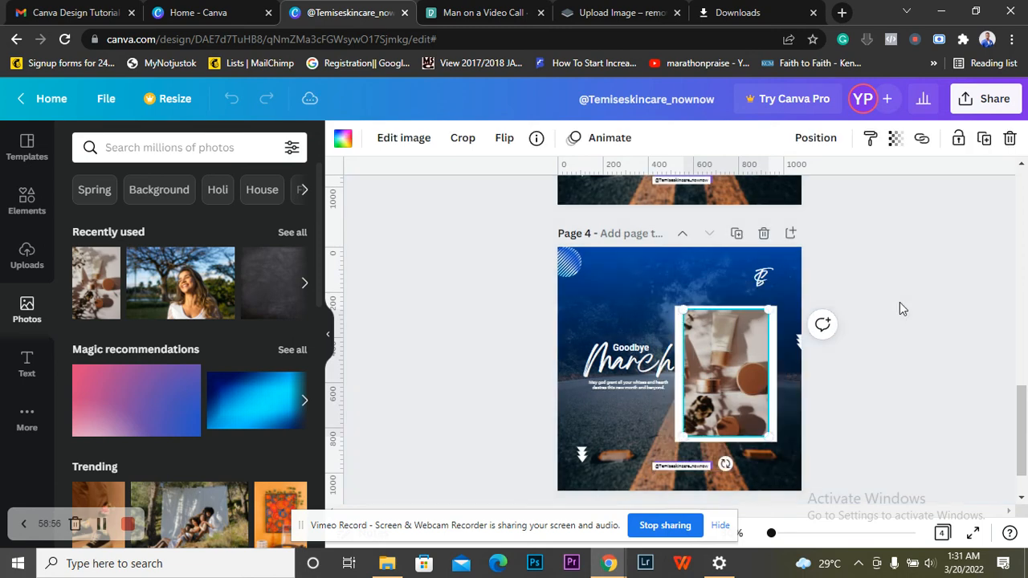
{"action": "left_click", "coordinate": [873, 354]}
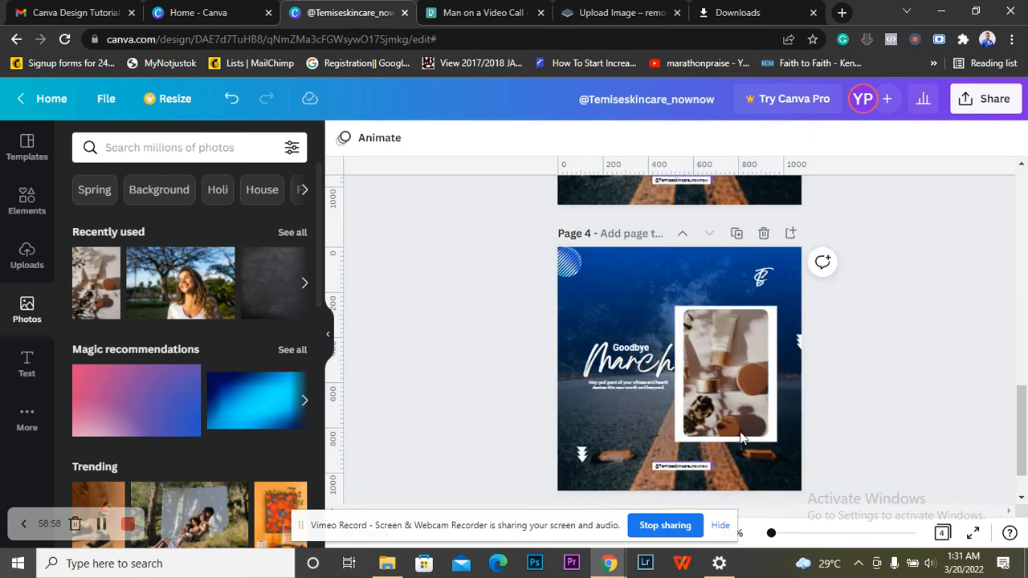
- Delete the white rectangle behind the framed photo and move the photo slightly upward on the page
{"action": "left_click", "coordinate": [773, 422]}
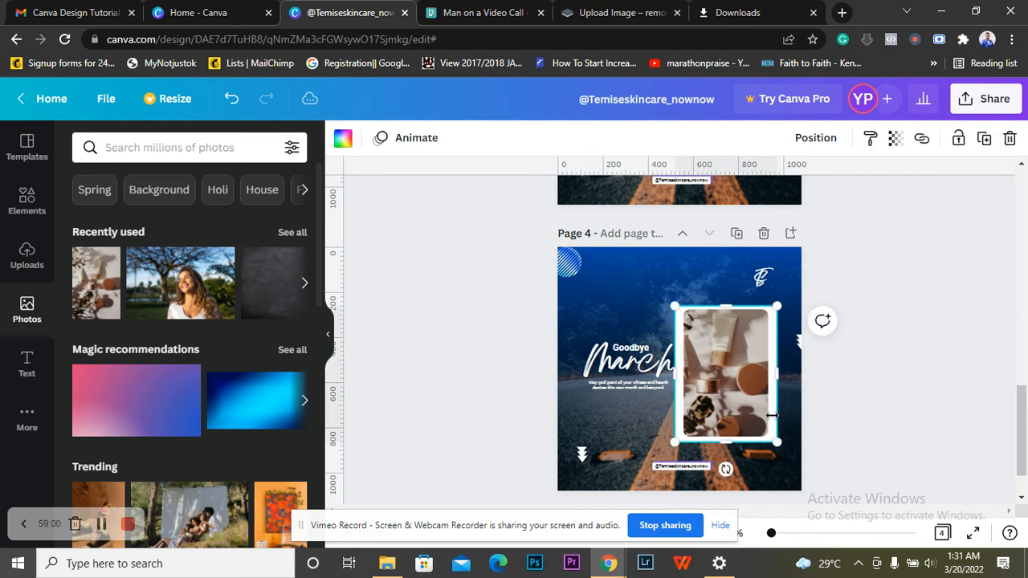
{"action": "left_click", "coordinate": [882, 338]}
{"action": "left_click", "coordinate": [890, 281]}
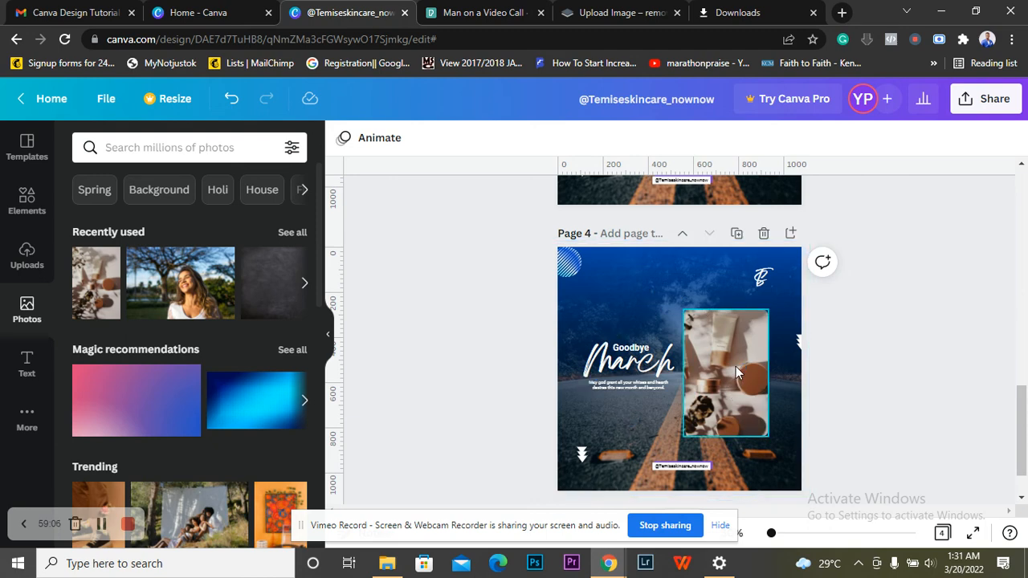
{"action": "left_click_drag", "start_coordinate": [738, 367], "coordinate": [731, 381]}
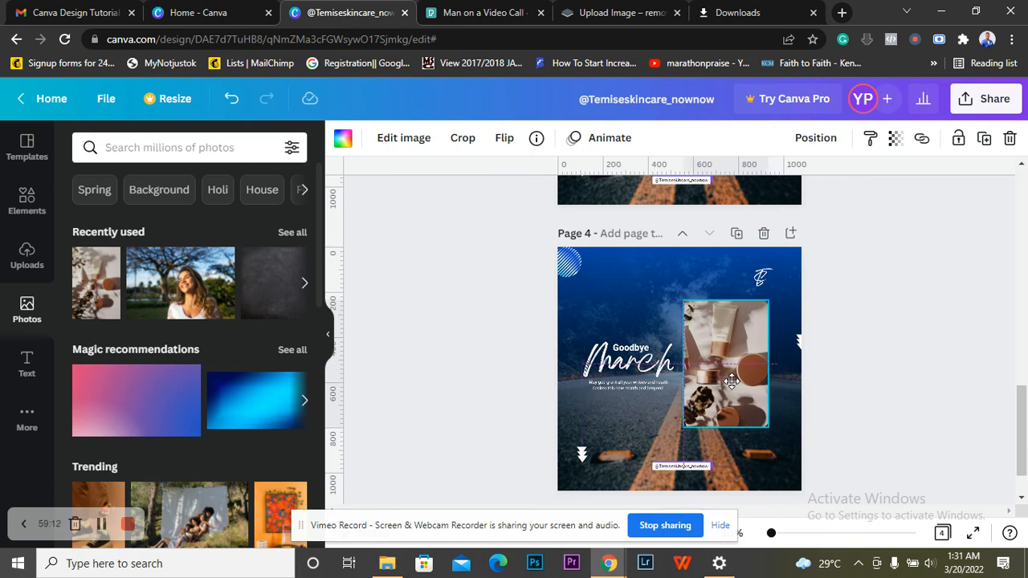
{"action": "left_click_drag", "start_coordinate": [731, 381], "coordinate": [731, 382]}
- Delete the script "March" text and replace the "Goodbye" text with "Your Skin Need Us"
{"action": "left_click", "coordinate": [608, 363]}
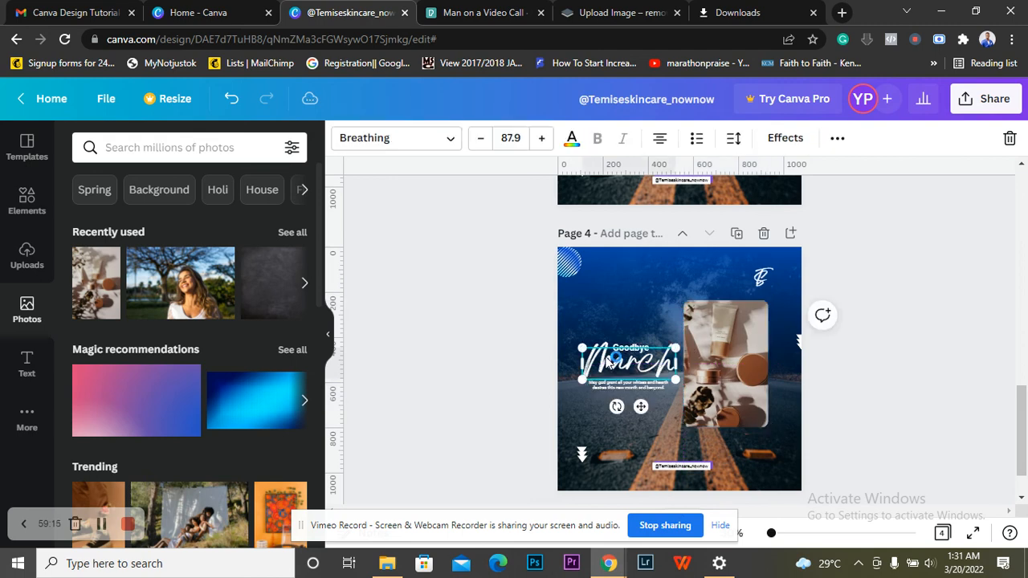
{"action": "left_click", "coordinate": [1008, 139]}
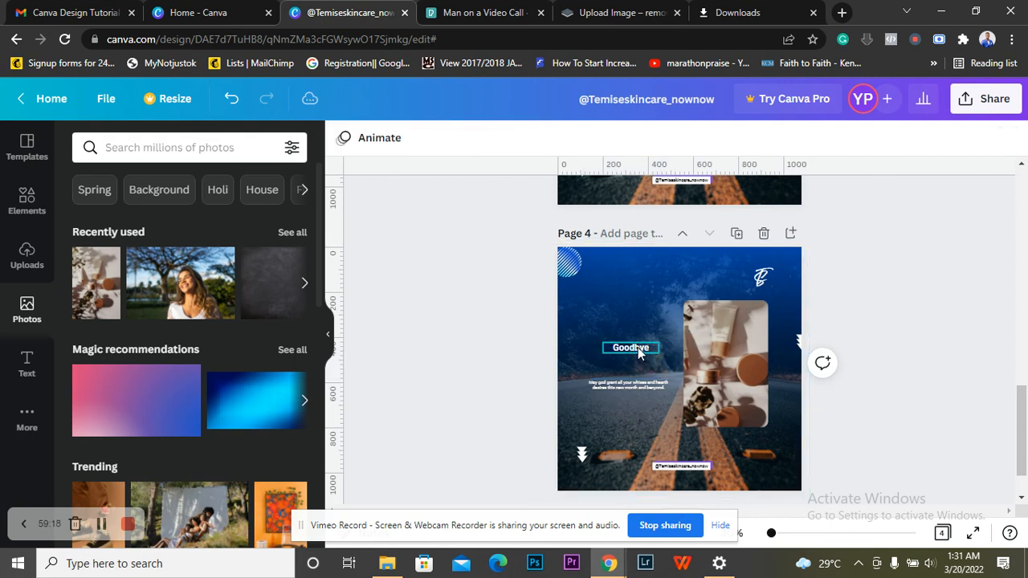
{"action": "left_click", "coordinate": [638, 354]}
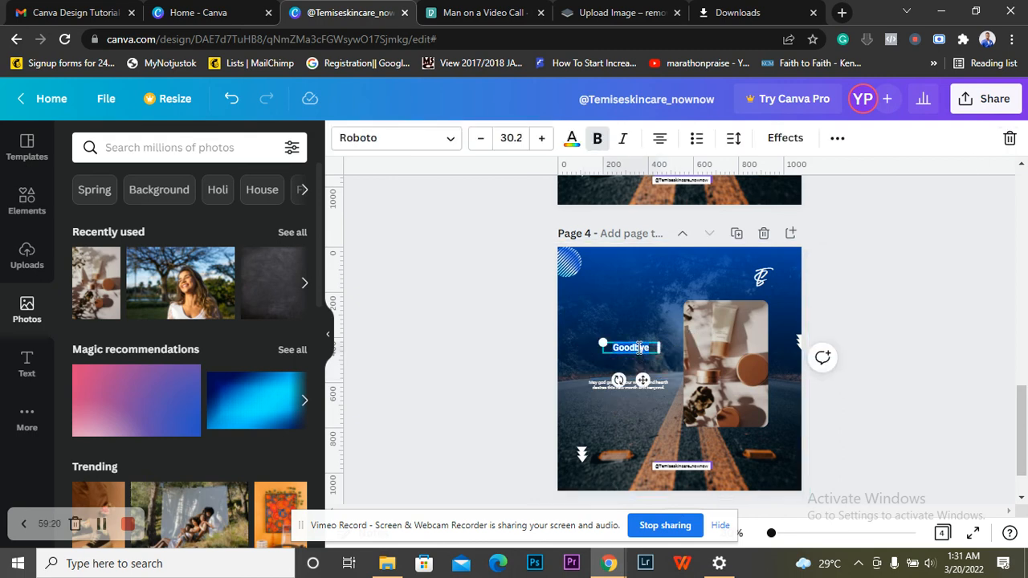
{"action": "double_click", "coordinate": [640, 347]}
{"action": "type", "text": "Your skin needs"}
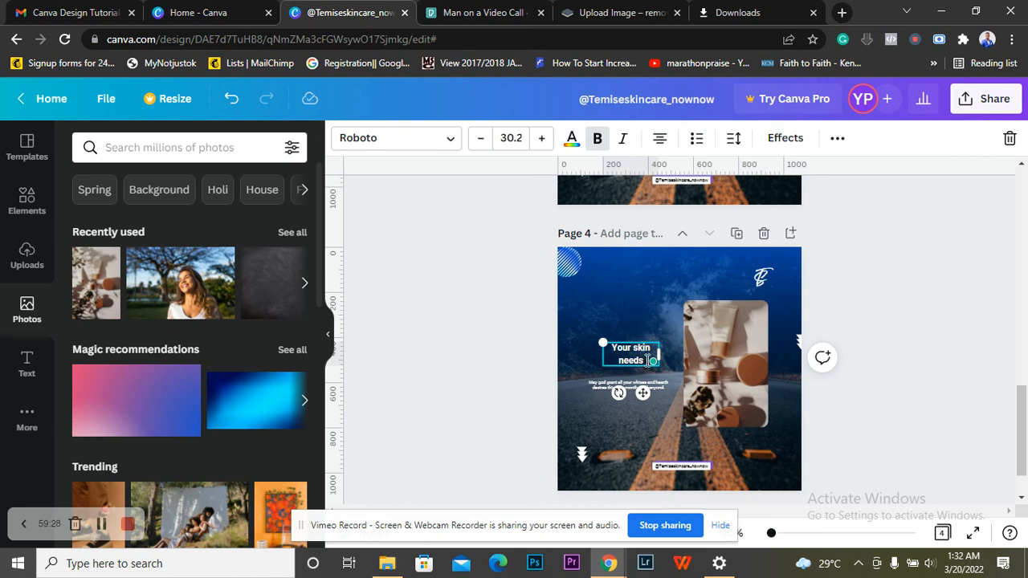
{"action": "triple_click", "coordinate": [649, 362]}
{"action": "type", "text": "Your Skin Need Us"}
{"action": "left_click", "coordinate": [877, 270]}
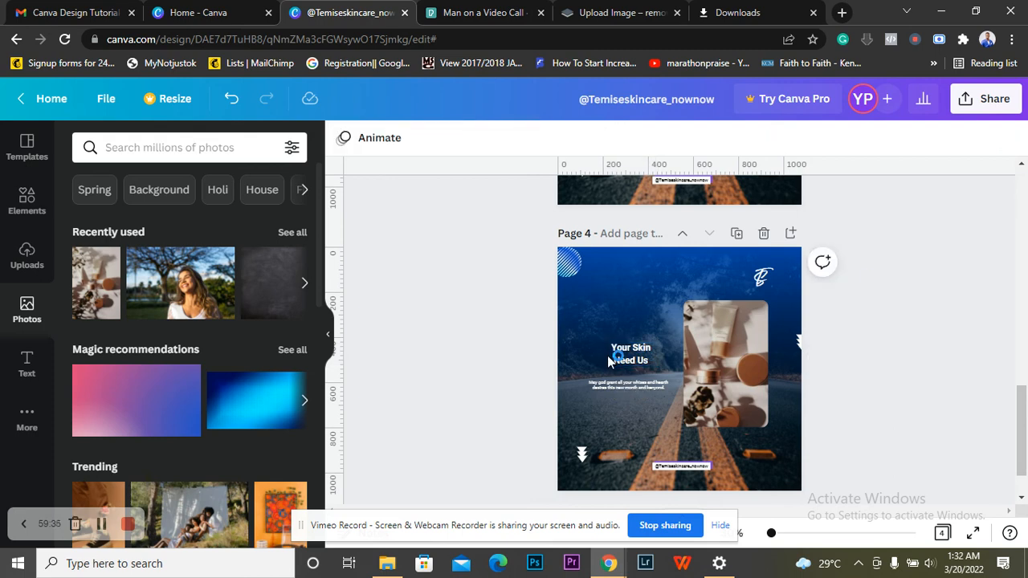
- Left-align the "Your Skin Need Us" heading and set its line spacing to 1.04
{"action": "left_click", "coordinate": [634, 358]}
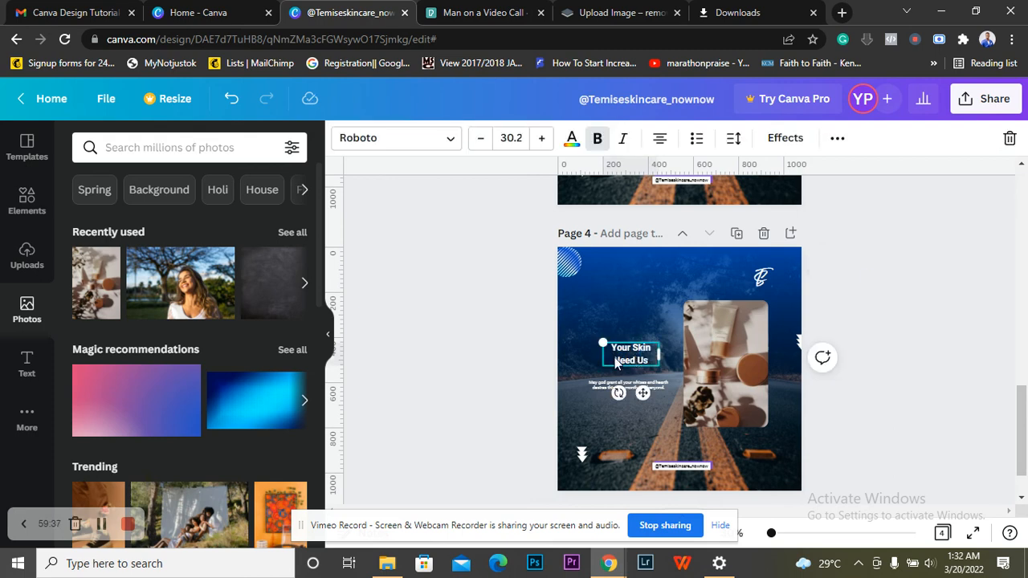
{"action": "left_click", "coordinate": [661, 140]}
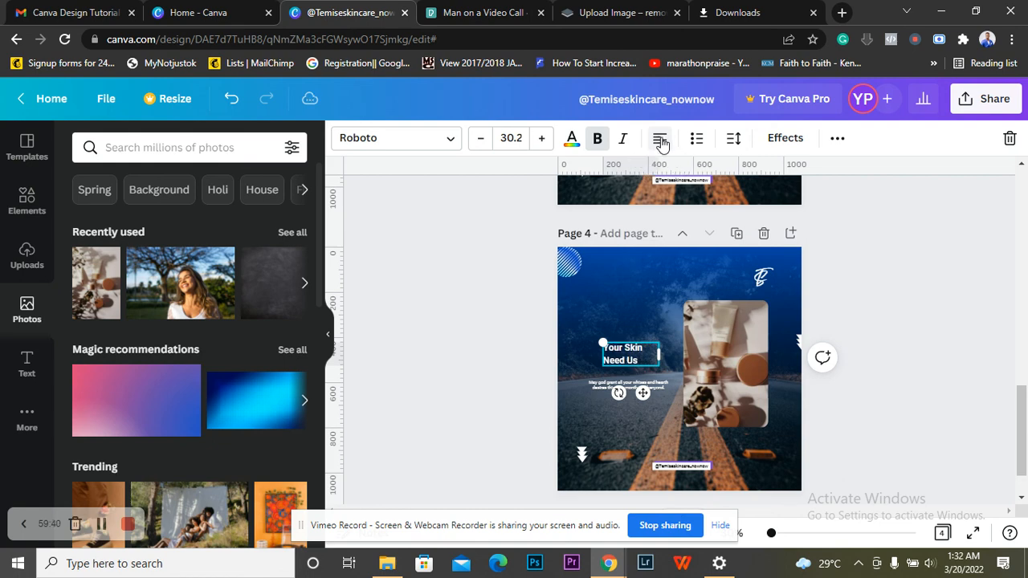
{"action": "left_click", "coordinate": [733, 137]}
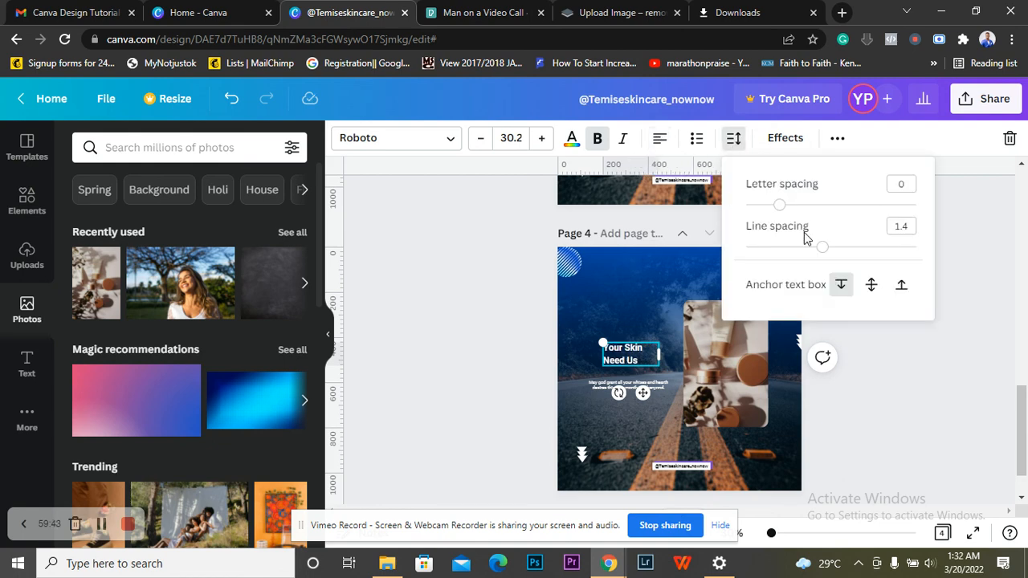
{"action": "left_click_drag", "start_coordinate": [823, 248], "coordinate": [791, 247]}
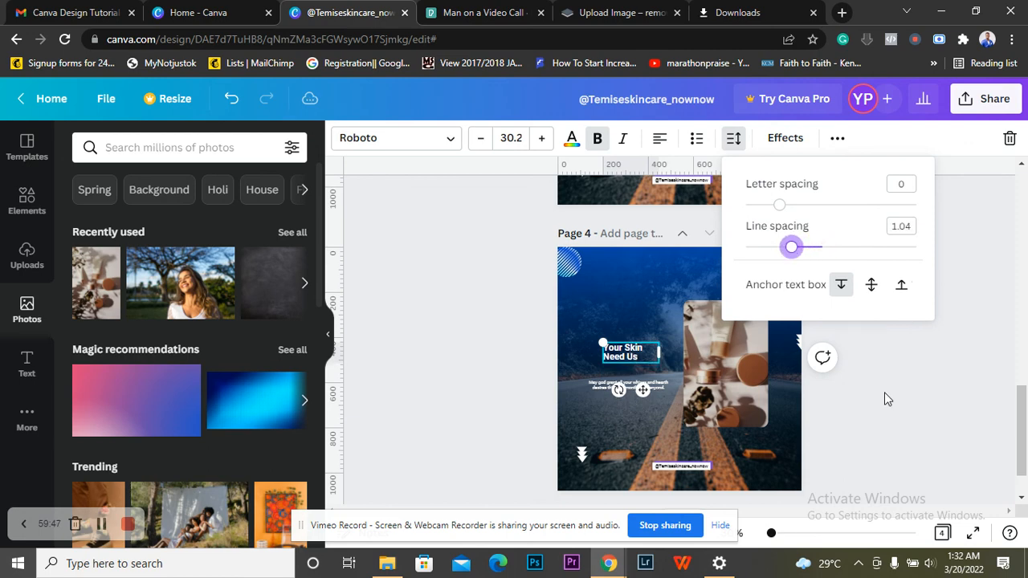
{"action": "left_click", "coordinate": [596, 337]}
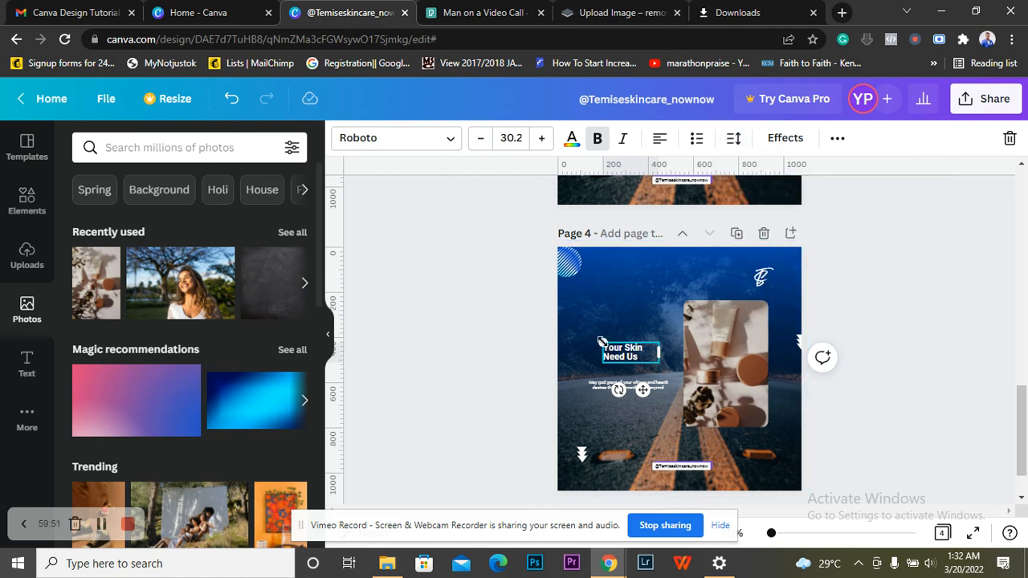
- Enlarge the heading to font size 51.5, narrow its text box and place it beside the photo's upper part
{"action": "left_click_drag", "start_coordinate": [601, 343], "coordinate": [574, 325]}
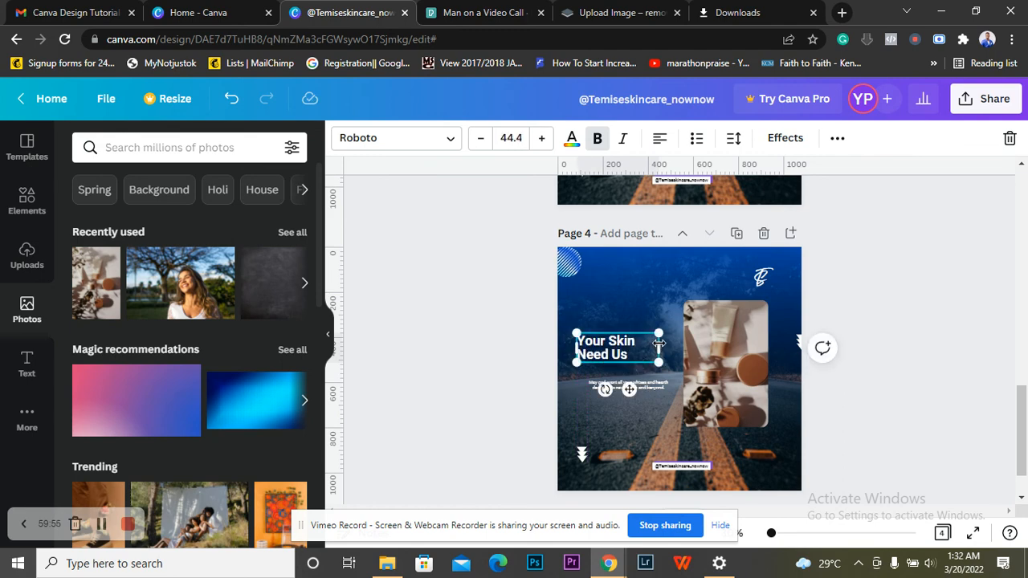
{"action": "left_click_drag", "start_coordinate": [656, 348], "coordinate": [642, 348]}
{"action": "left_click_drag", "start_coordinate": [575, 331], "coordinate": [566, 321]}
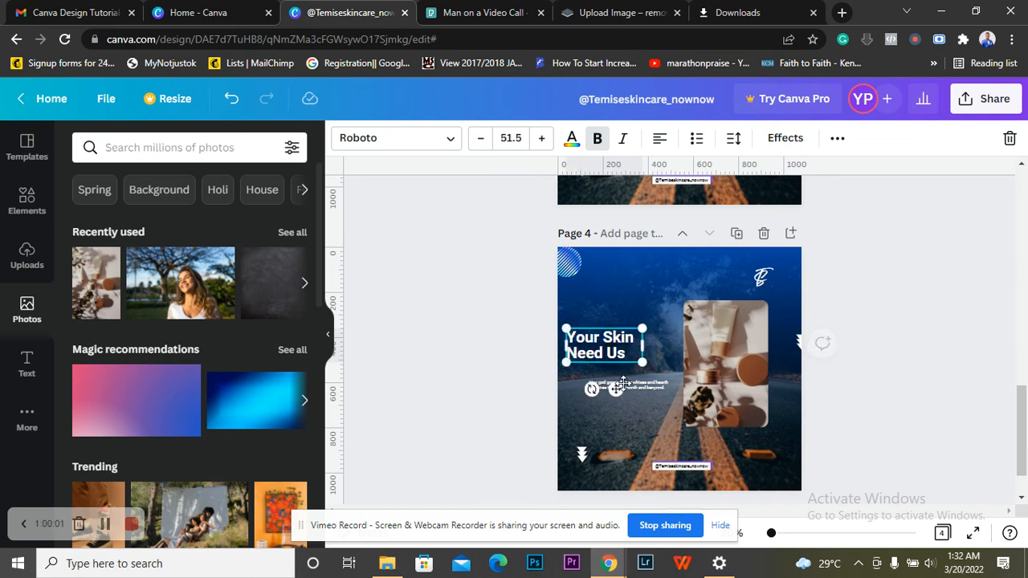
{"action": "left_click_drag", "start_coordinate": [616, 391], "coordinate": [638, 367]}
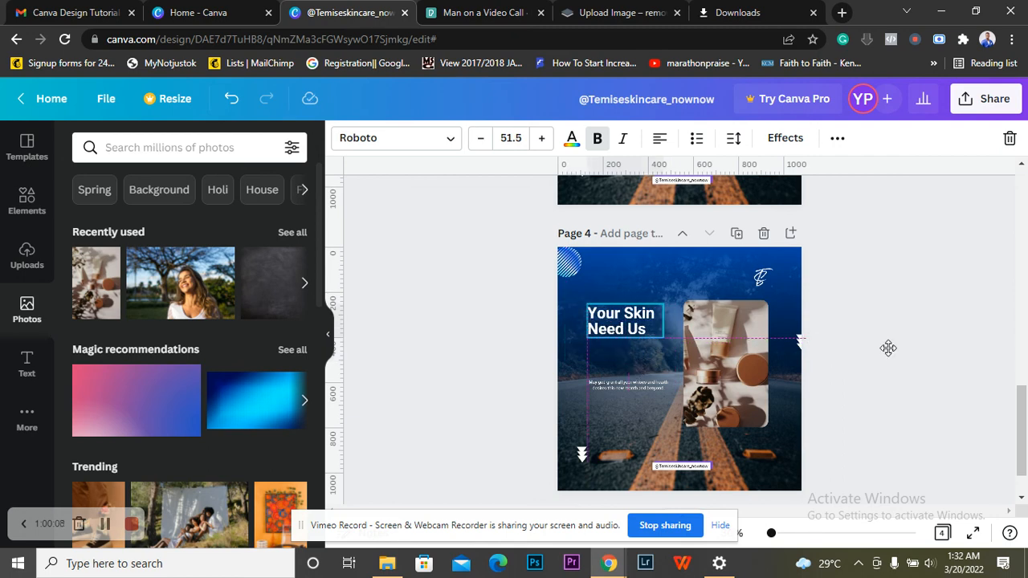
{"action": "left_click", "coordinate": [905, 399]}
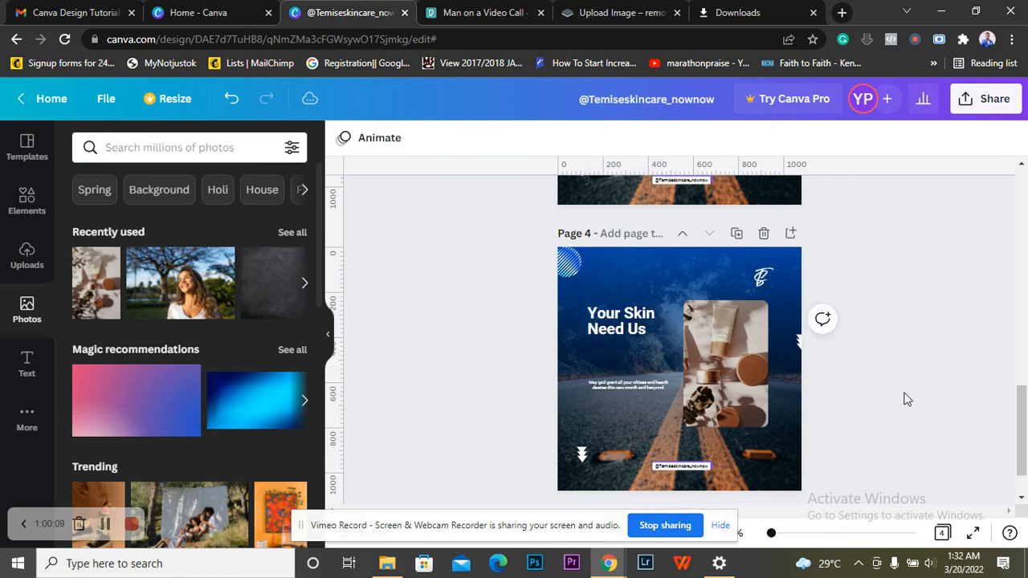
- Left-align the small body text and move it directly beneath the "Your Skin Need Us" heading, leaving everything deselected
{"action": "left_click", "coordinate": [630, 385]}
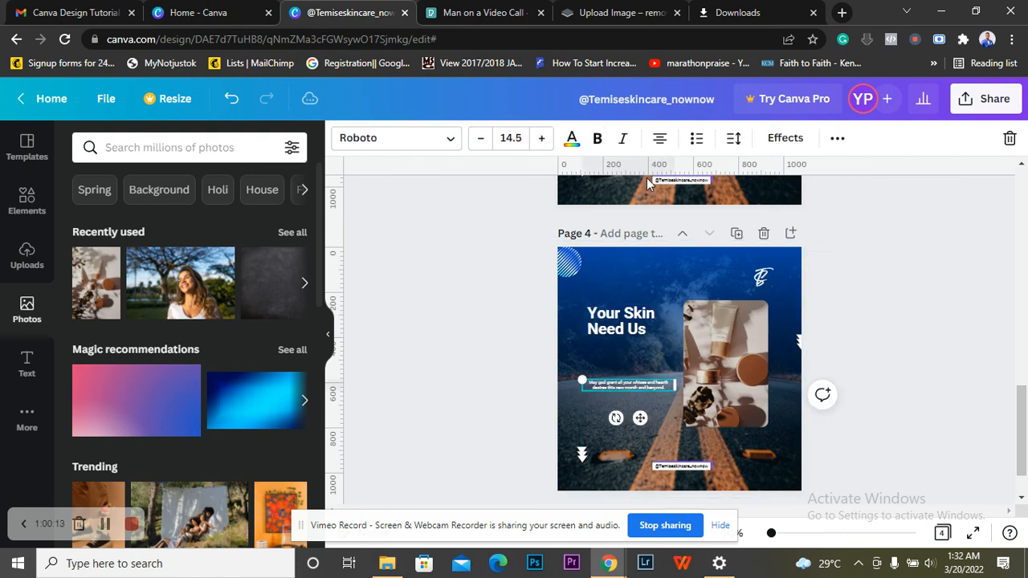
{"action": "left_click", "coordinate": [660, 140]}
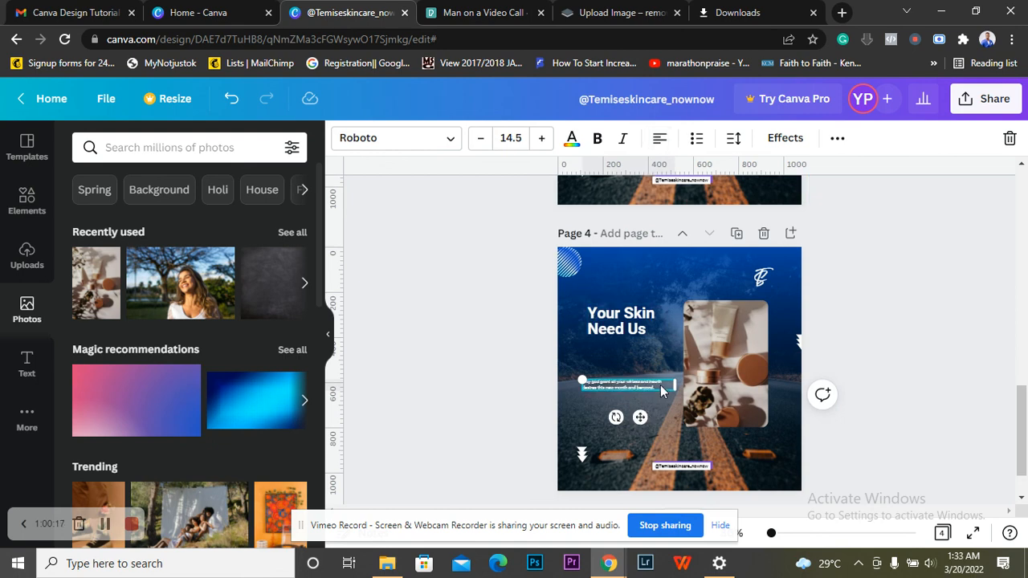
{"action": "left_click_drag", "start_coordinate": [640, 417], "coordinate": [649, 379]}
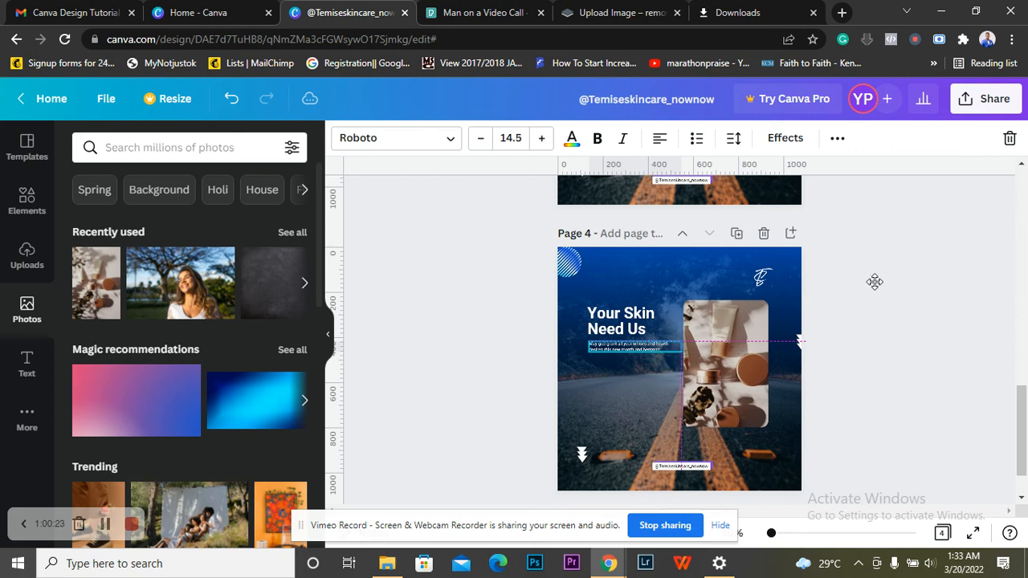
{"action": "left_click", "coordinate": [908, 279]}
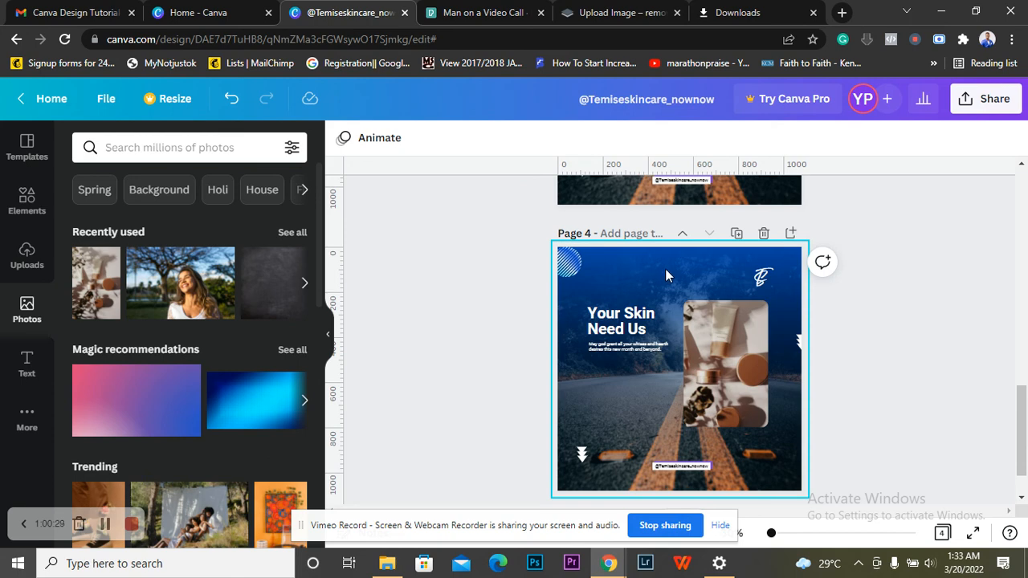
{"action": "left_click", "coordinate": [669, 326]}
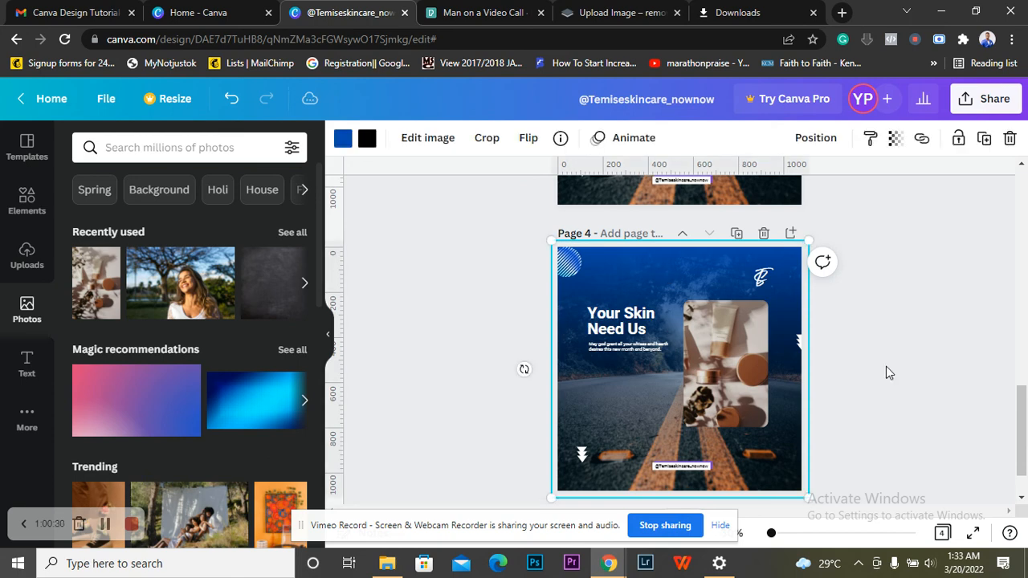
{"action": "left_click", "coordinate": [907, 343]}
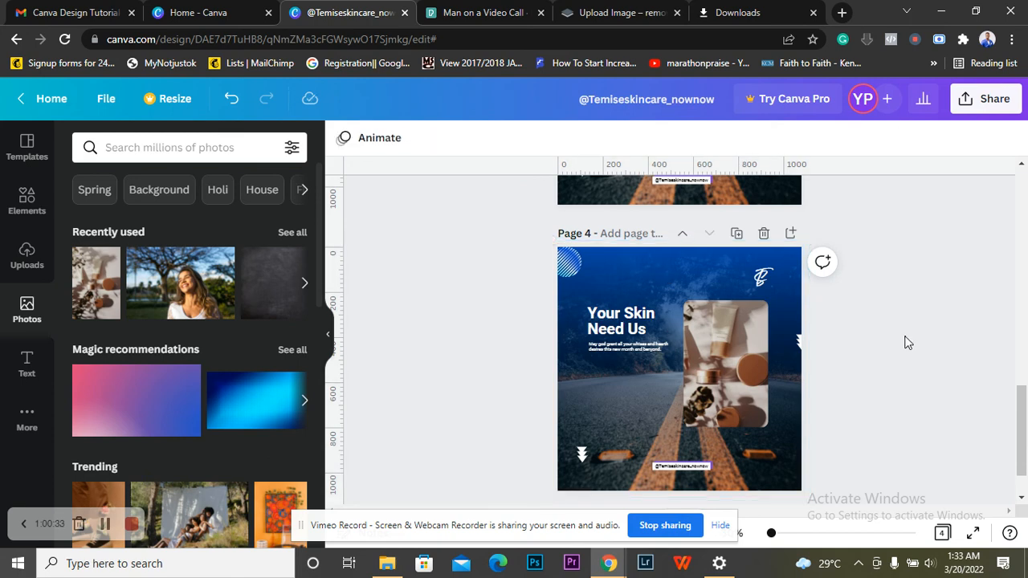
- Delete the blue gradient overlay and the road background photo from page 4
{"action": "left_click", "coordinate": [741, 480]}
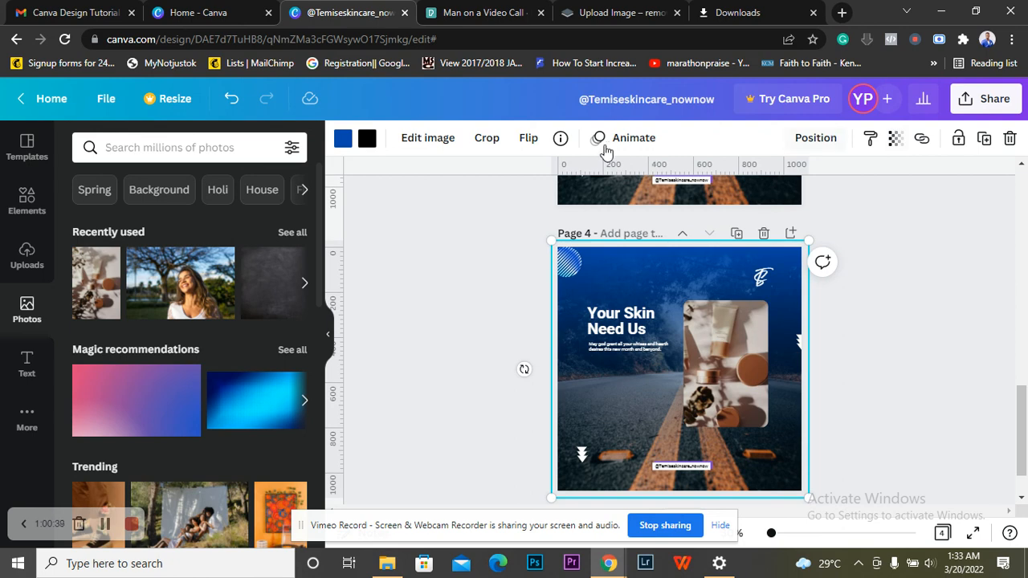
{"action": "left_click", "coordinate": [1010, 140]}
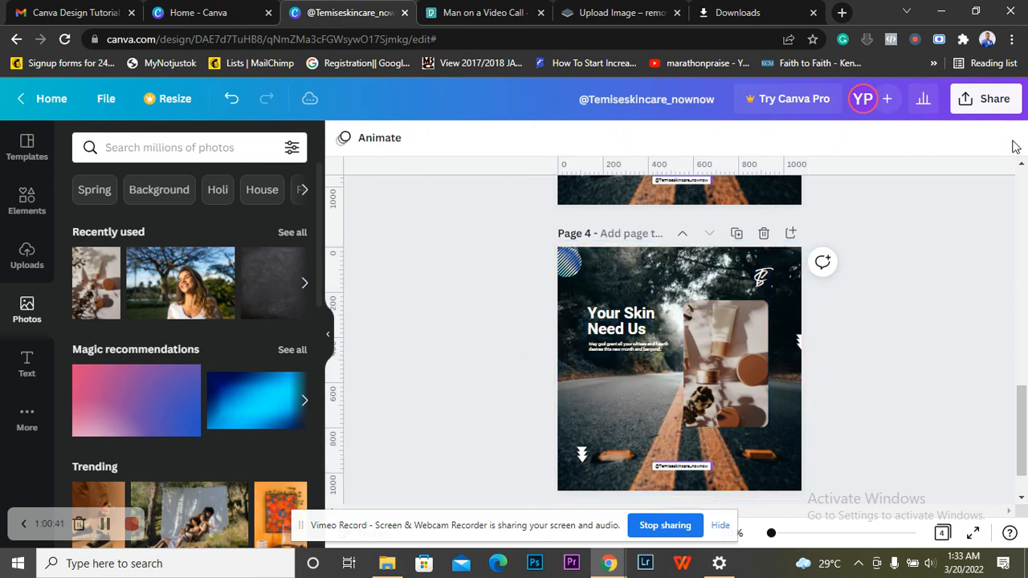
{"action": "left_click", "coordinate": [650, 397]}
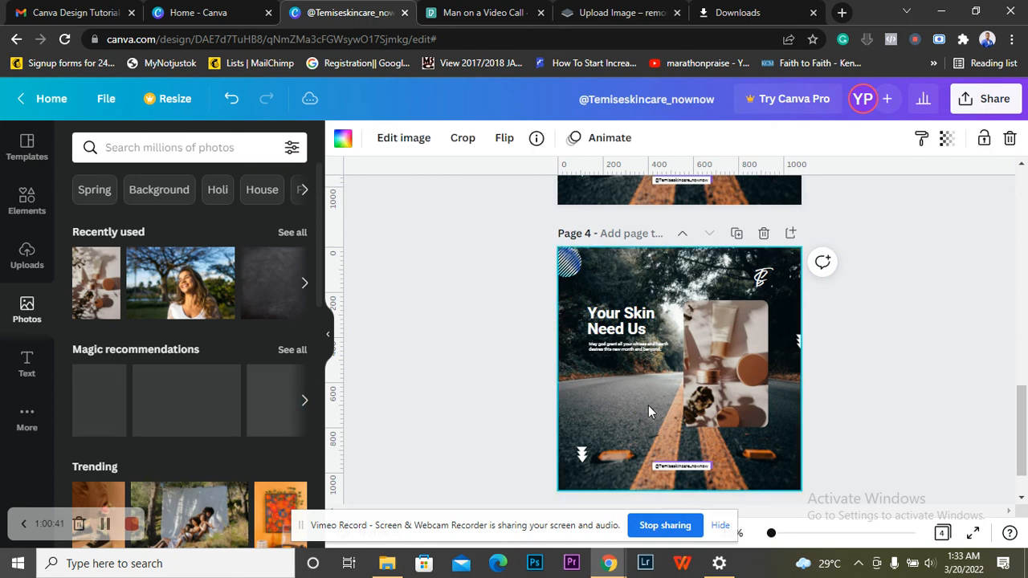
{"action": "left_click", "coordinate": [1010, 140]}
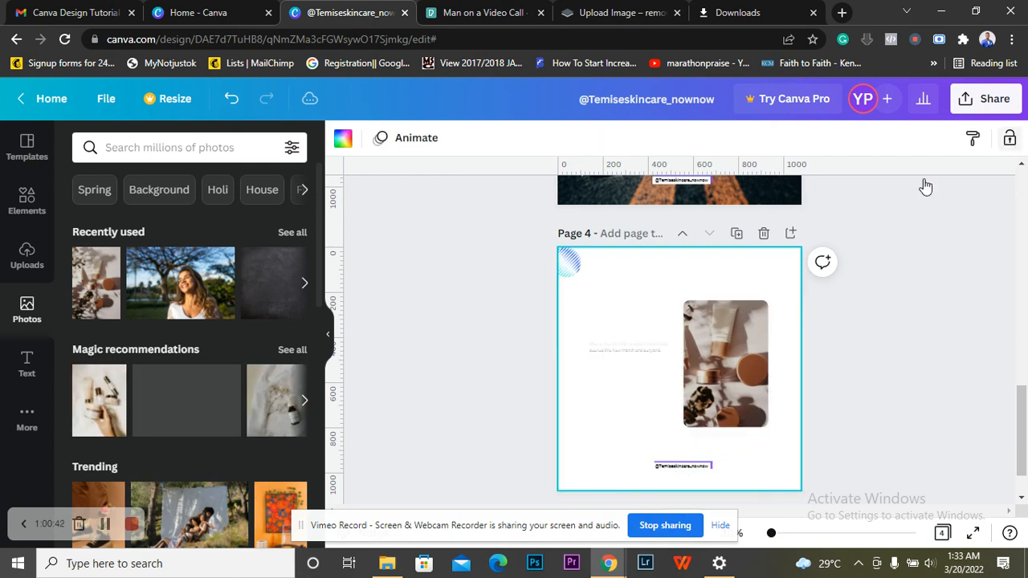
- Add the recently used skincare product photo to page 4, enlarge it to cover the page and send it to the back
{"action": "mouse_move", "coordinate": [95, 287]}
{"action": "left_click", "coordinate": [95, 287]}
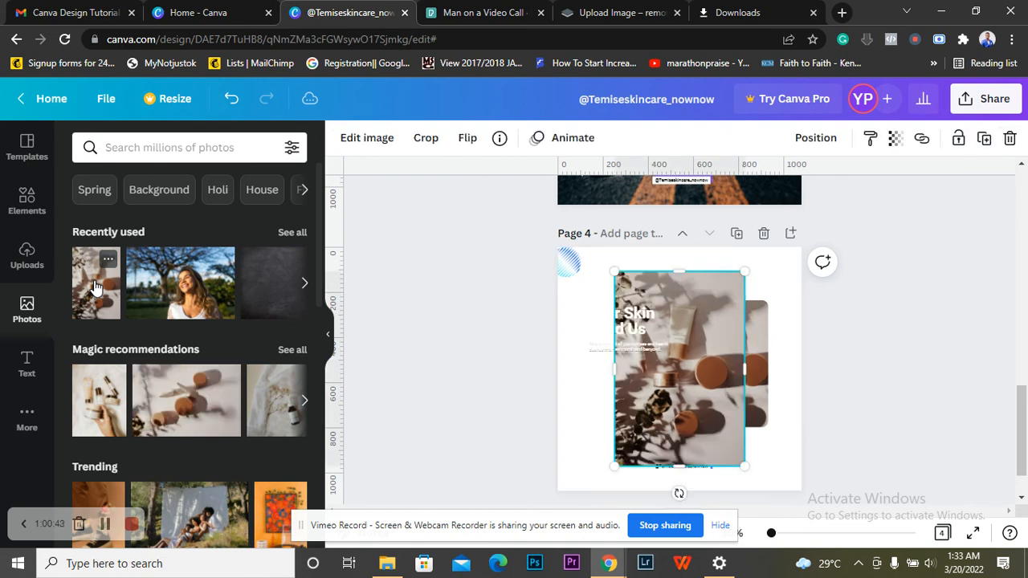
{"action": "left_click_drag", "start_coordinate": [618, 279], "coordinate": [522, 206]}
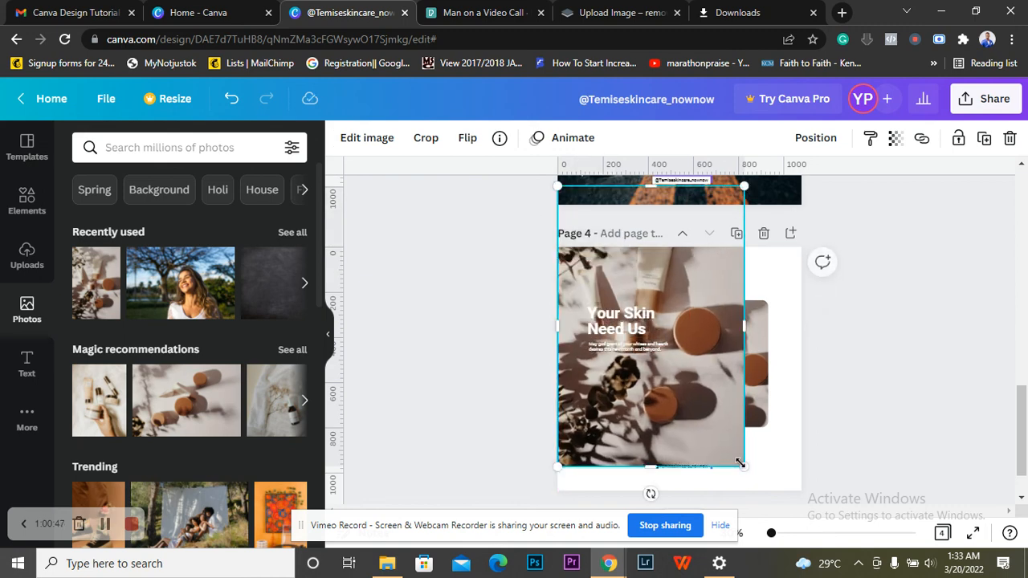
{"action": "left_click_drag", "start_coordinate": [743, 465], "coordinate": [840, 539]}
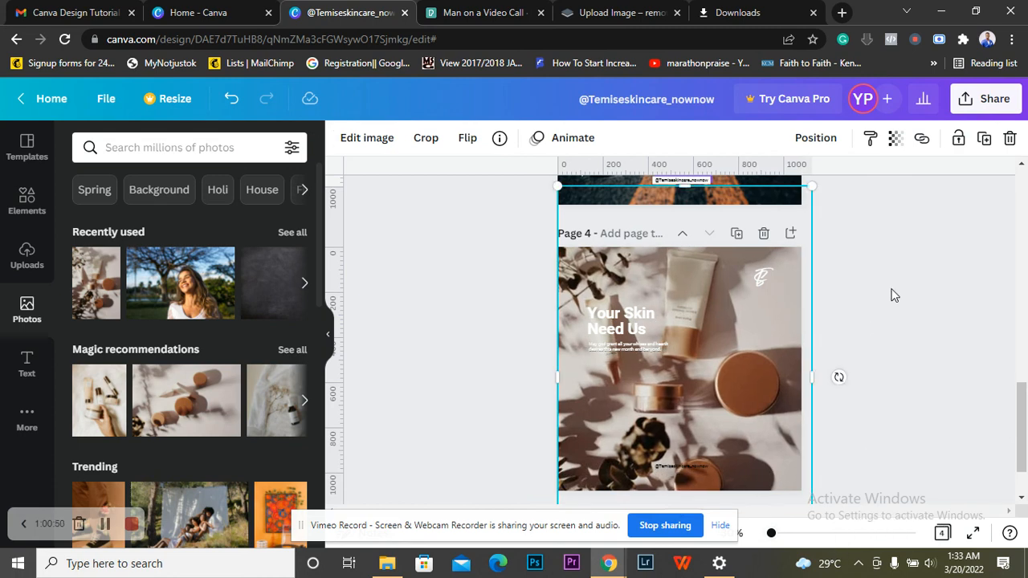
{"action": "left_click", "coordinate": [816, 139]}
{"action": "left_click", "coordinate": [744, 214]}
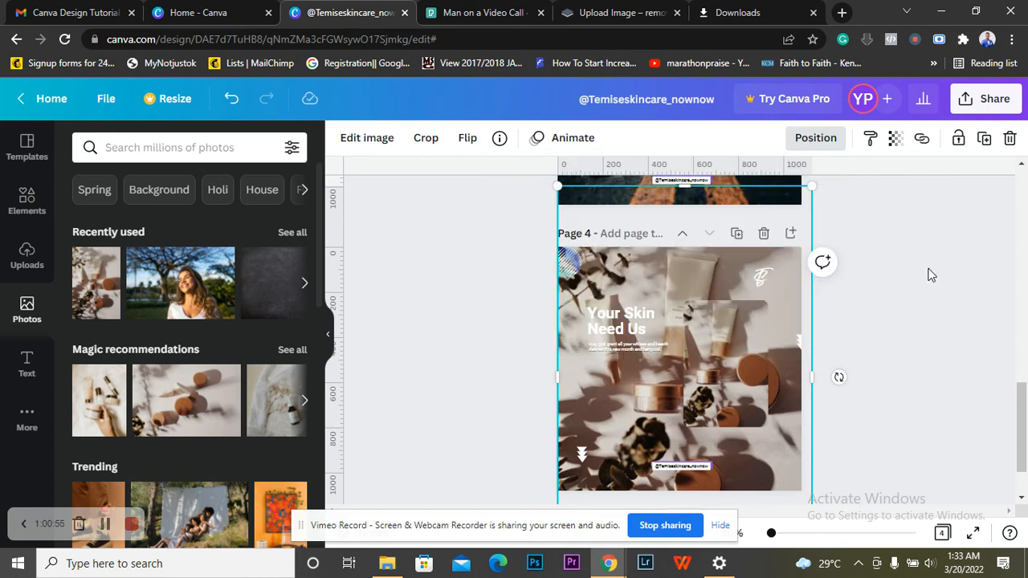
{"action": "left_click", "coordinate": [929, 277]}
{"action": "left_click", "coordinate": [929, 279]}
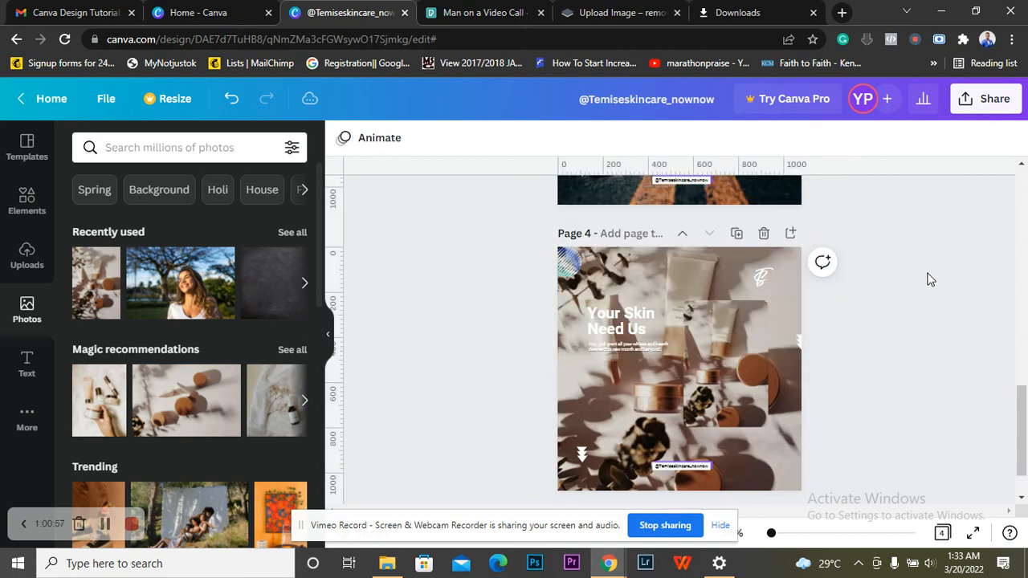
- Add a square to page 4, fill it with black and enlarge it to cover the entire page
{"action": "left_click", "coordinate": [27, 202]}
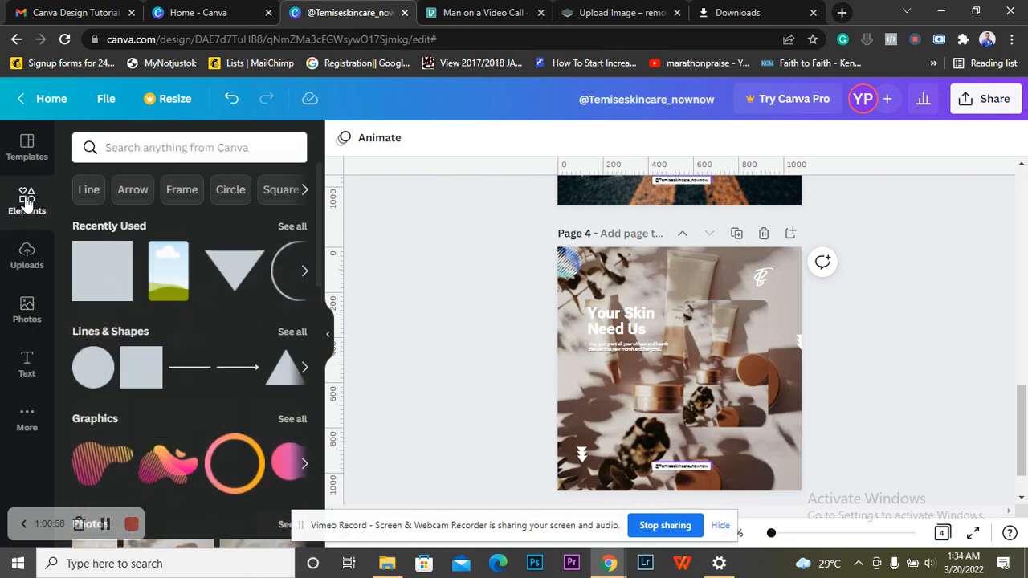
{"action": "left_click", "coordinate": [90, 274]}
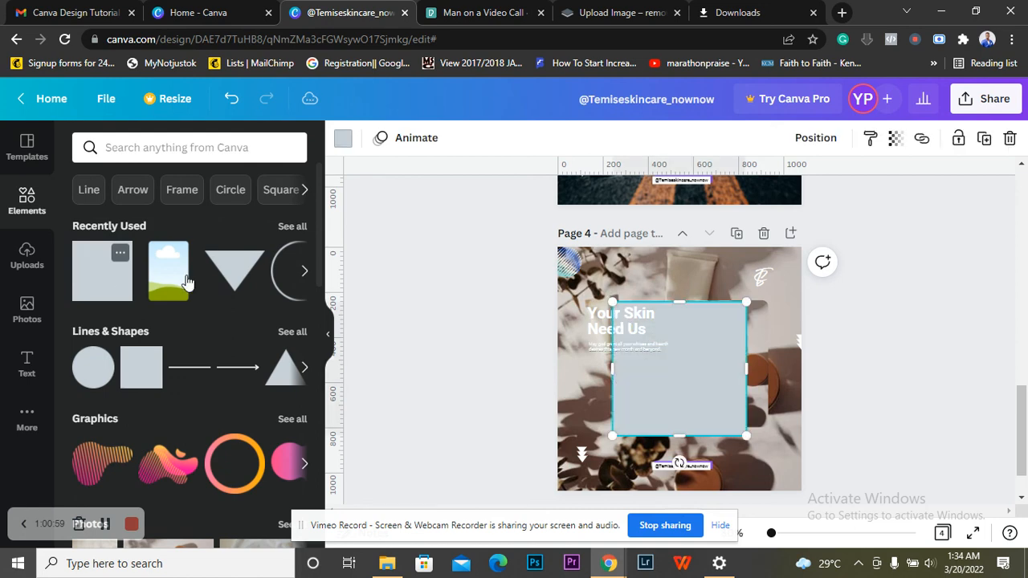
{"action": "left_click", "coordinate": [343, 142]}
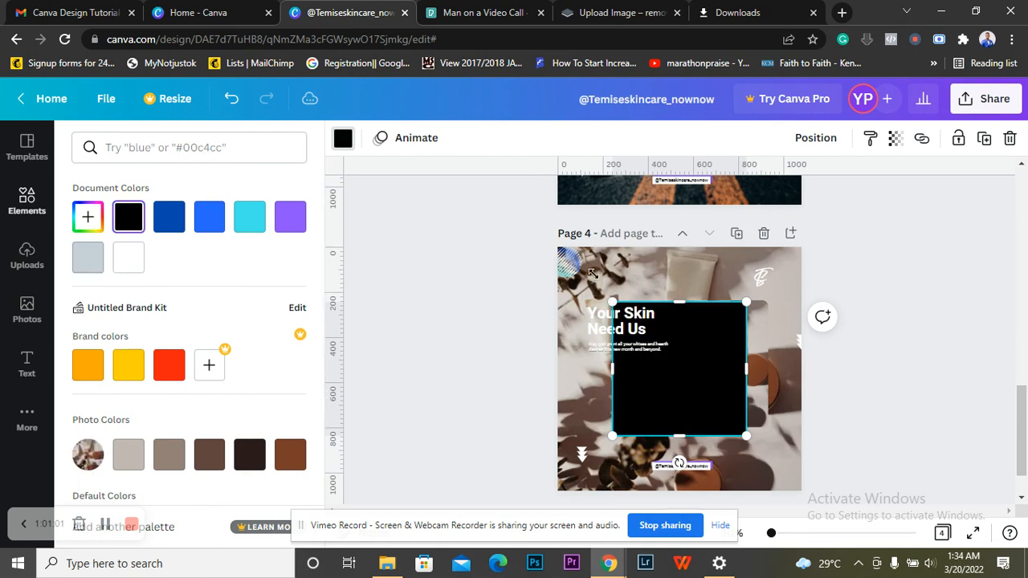
{"action": "left_click_drag", "start_coordinate": [549, 228], "coordinate": [549, 228]}
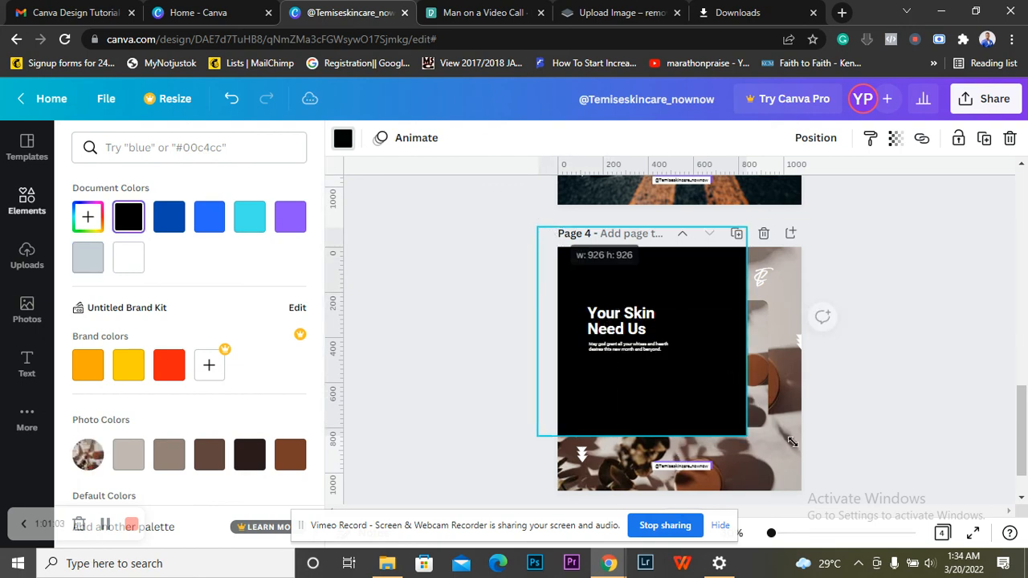
{"action": "left_click_drag", "start_coordinate": [750, 439], "coordinate": [750, 438]}
{"action": "left_click_drag", "start_coordinate": [796, 496], "coordinate": [821, 514]}
{"action": "left_click_drag", "start_coordinate": [825, 130], "coordinate": [821, 143]}
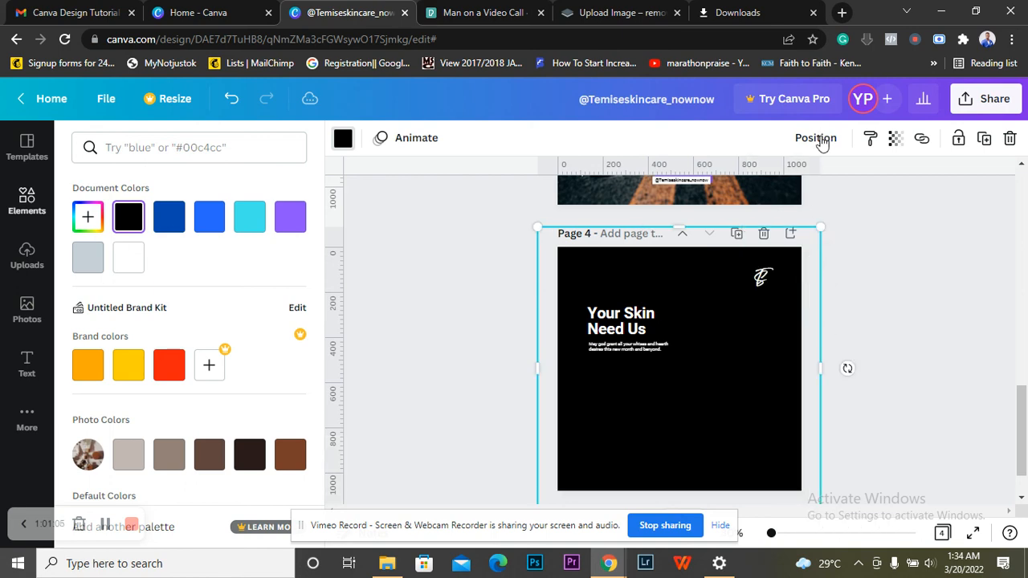
- Send the black square behind the other design elements and lower its opacity so it darkens the background photo
{"action": "left_click", "coordinate": [821, 141]}
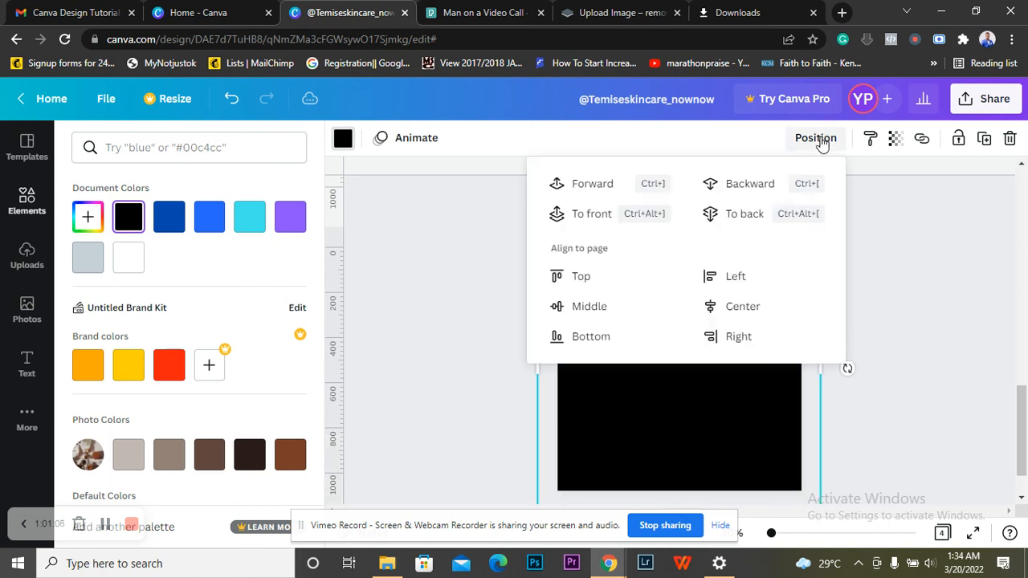
{"action": "left_click", "coordinate": [761, 214]}
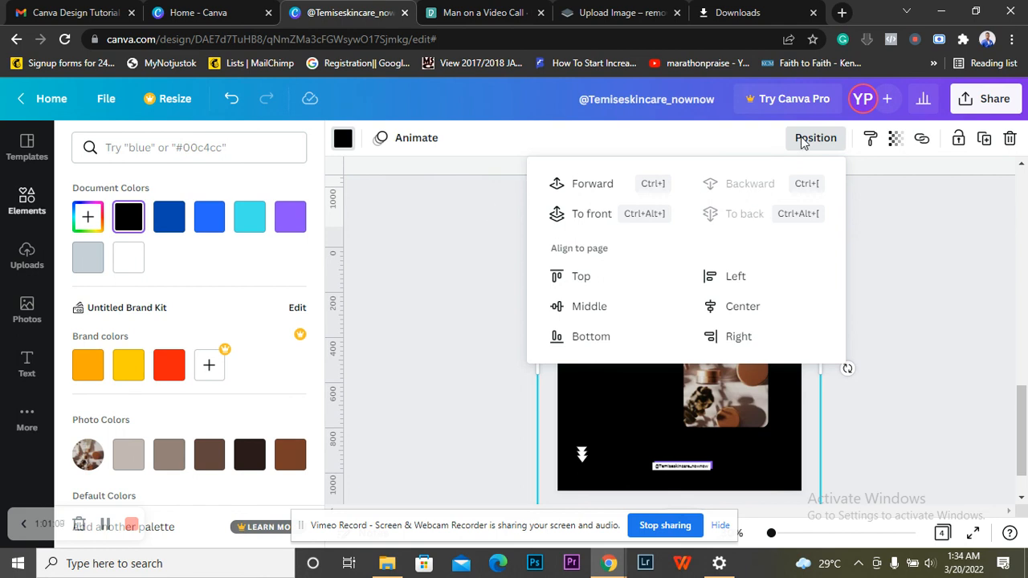
{"action": "left_click", "coordinate": [896, 141]}
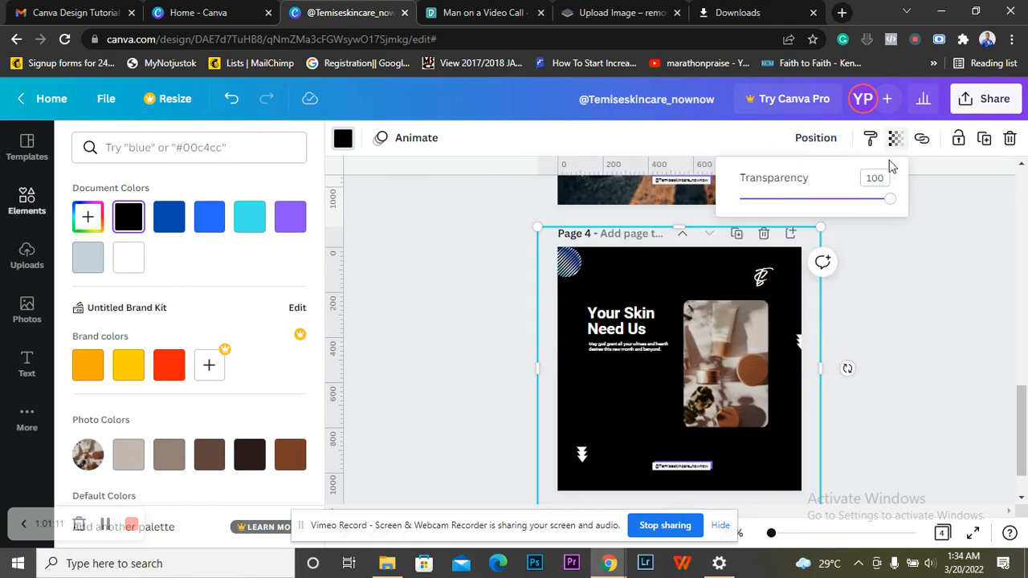
{"action": "mouse_move", "coordinate": [862, 204]}
{"action": "left_mouse_down"}
{"action": "mouse_move", "coordinate": [822, 202]}
{"action": "mouse_move", "coordinate": [861, 201]}
{"action": "left_mouse_up"}
{"action": "left_click", "coordinate": [919, 334]}
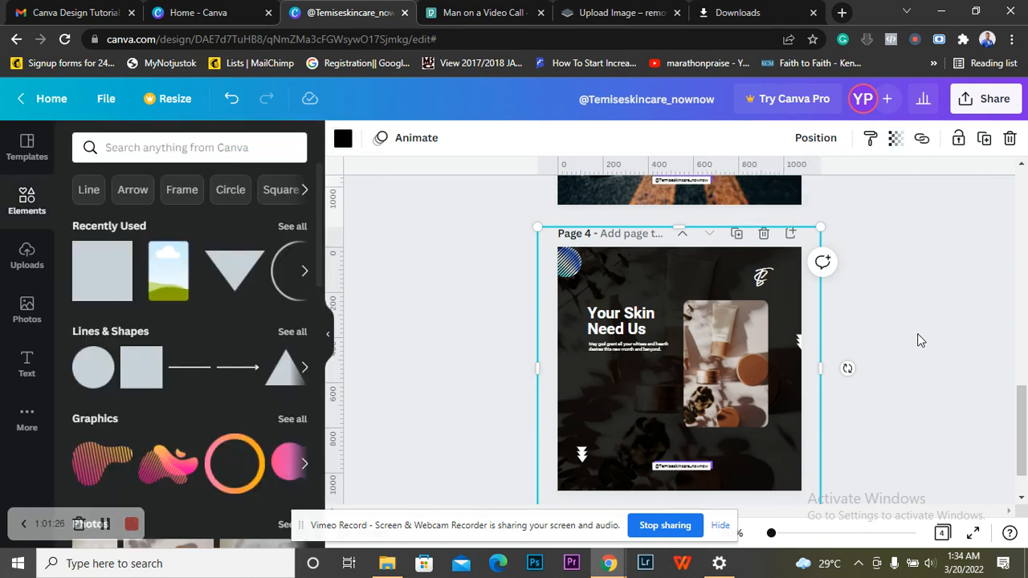
{"action": "left_click", "coordinate": [921, 341]}
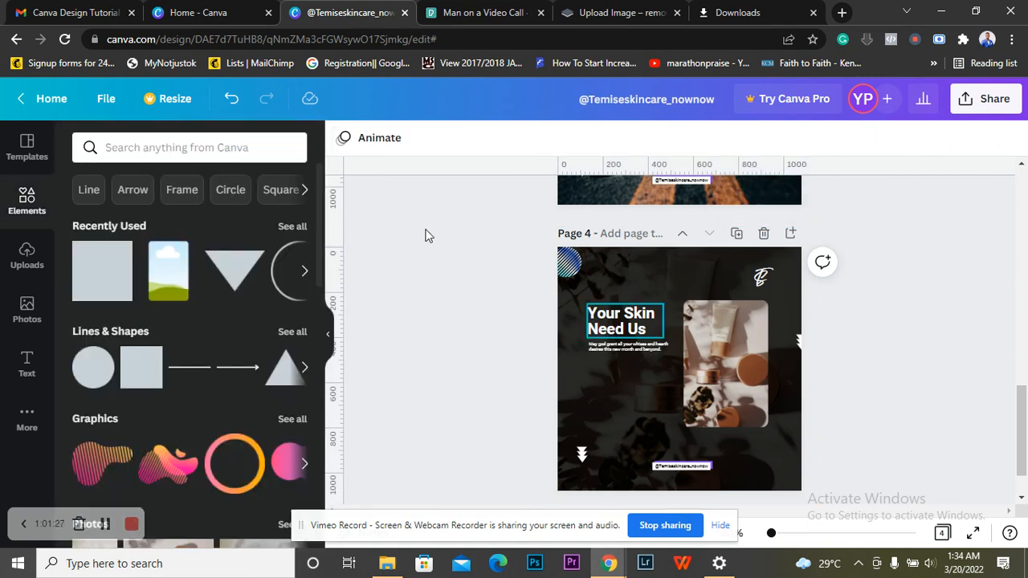
- Recolor the "Your Skin Need Us" heading with the dark blue document color
{"action": "left_click", "coordinate": [622, 322]}
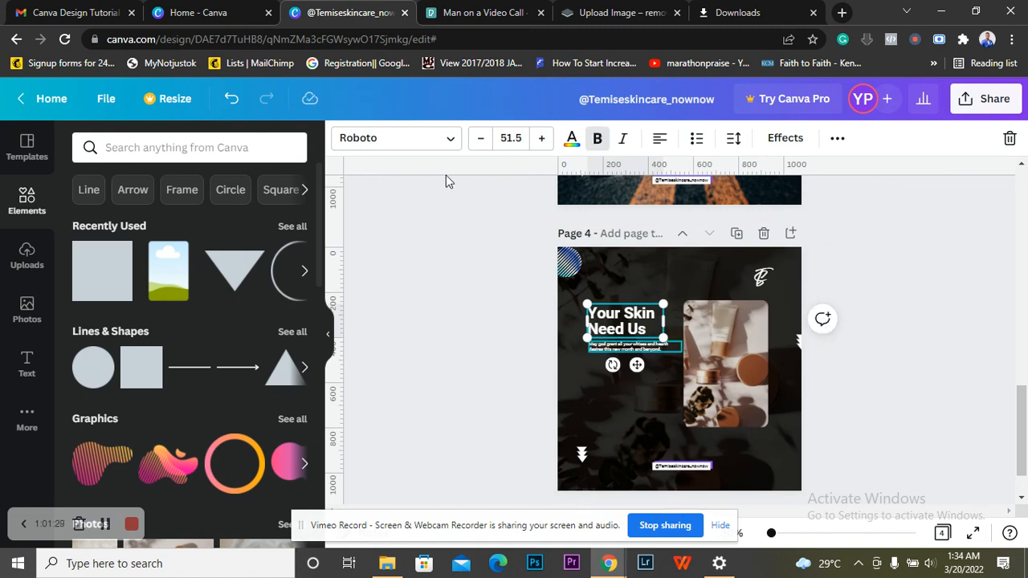
{"action": "left_click", "coordinate": [571, 143]}
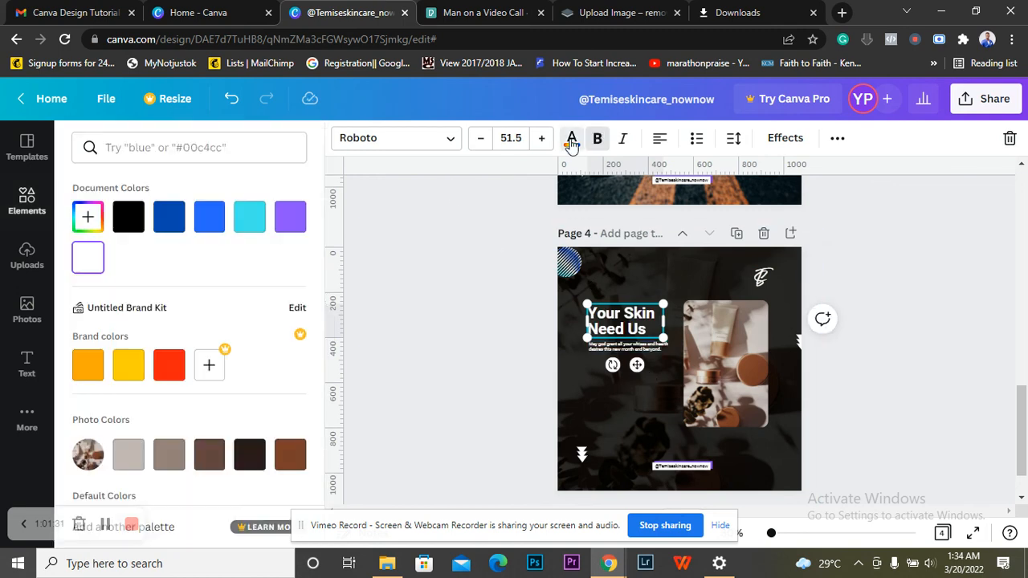
{"action": "left_click", "coordinate": [170, 219]}
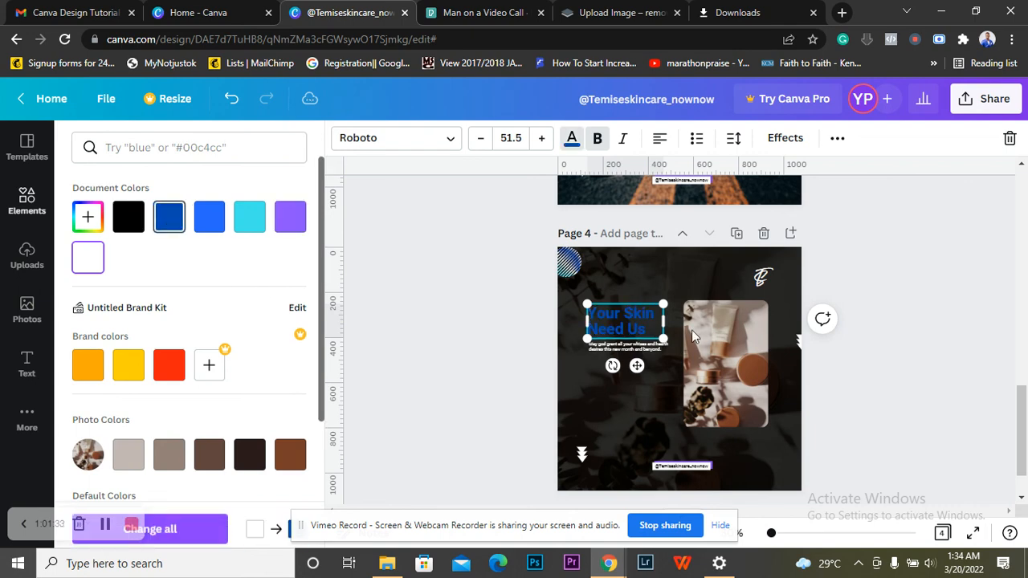
{"action": "left_click", "coordinate": [887, 255]}
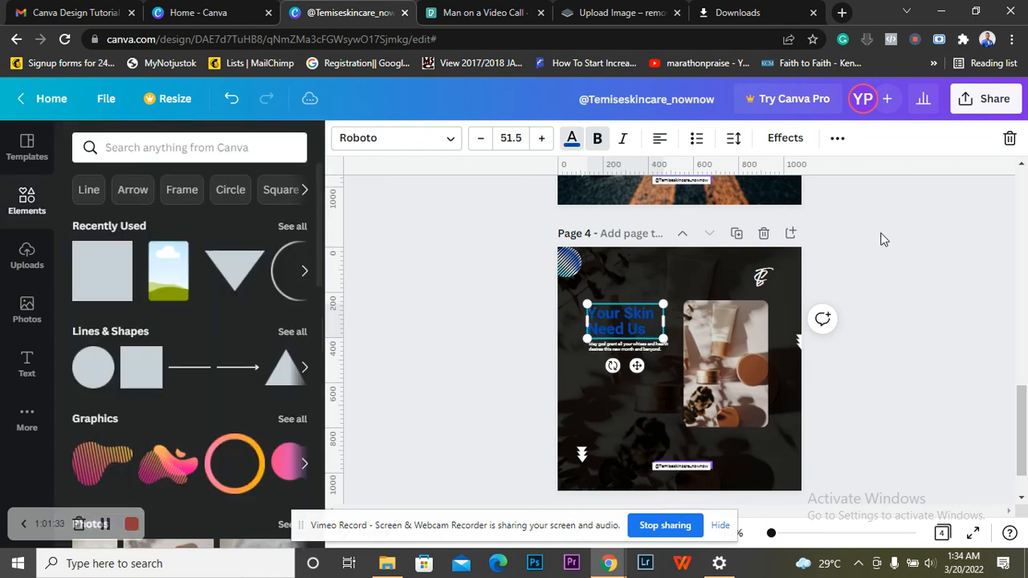
{"action": "left_click", "coordinate": [883, 239]}
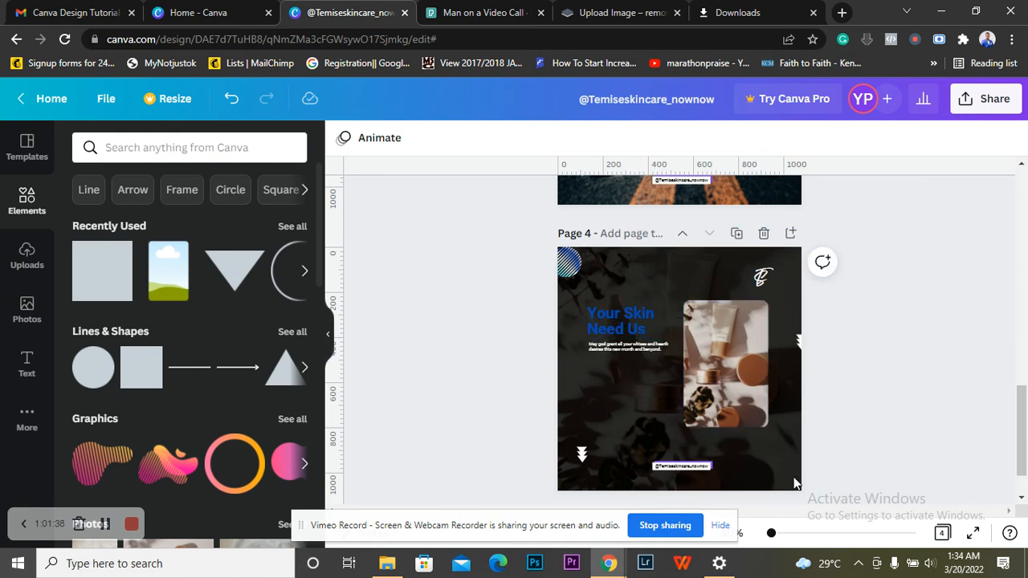
- Apply a Shadow effect to the "Your Skin Need Us" heading with white as the shadow color
{"action": "mouse_move", "coordinate": [770, 536]}
{"action": "left_mouse_down"}
{"action": "mouse_move", "coordinate": [787, 539]}
{"action": "mouse_move", "coordinate": [778, 535]}
{"action": "left_mouse_up"}
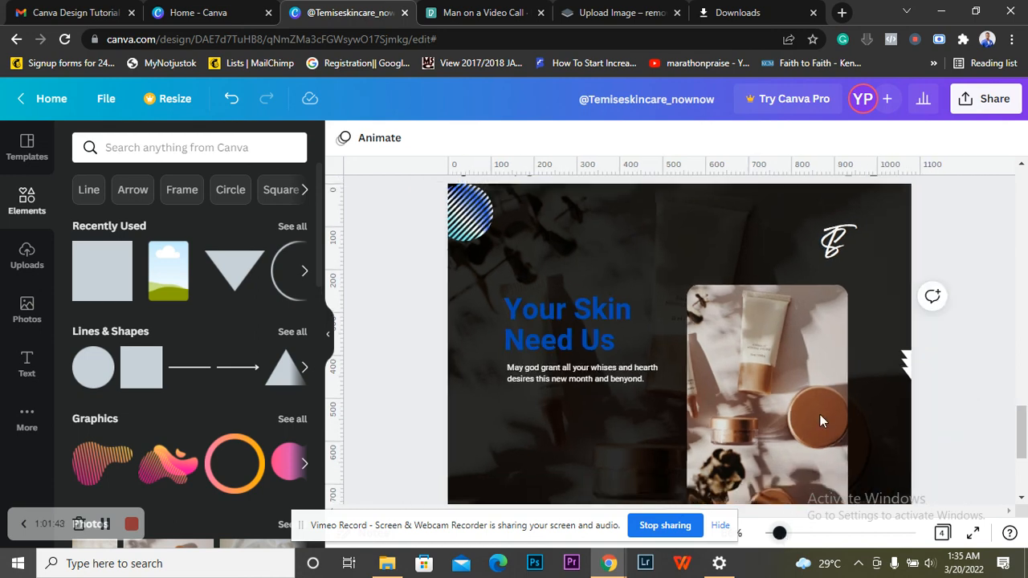
{"action": "left_click", "coordinate": [595, 311]}
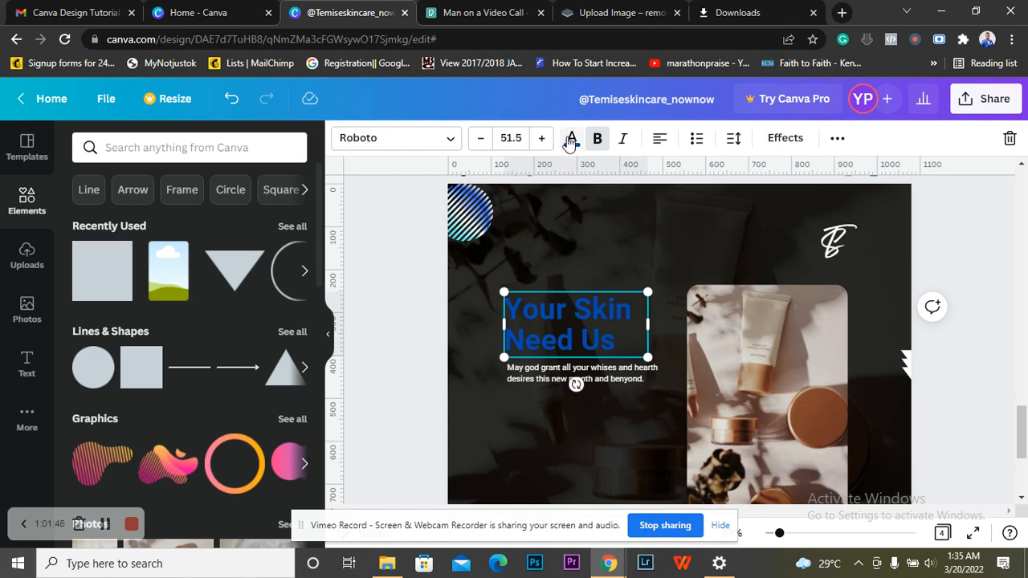
{"action": "left_click", "coordinate": [778, 140]}
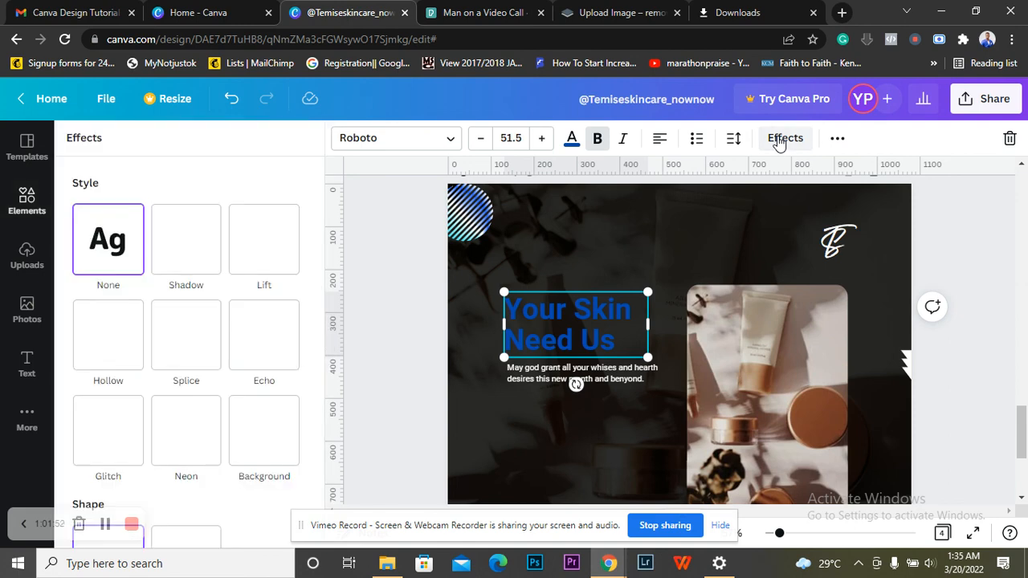
{"action": "left_click", "coordinate": [187, 246]}
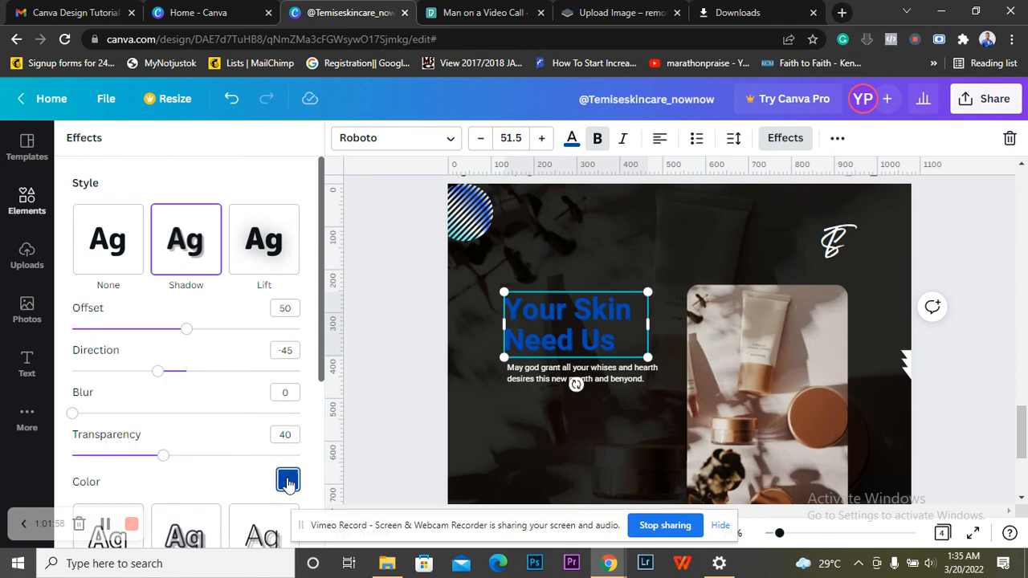
{"action": "left_click", "coordinate": [288, 482]}
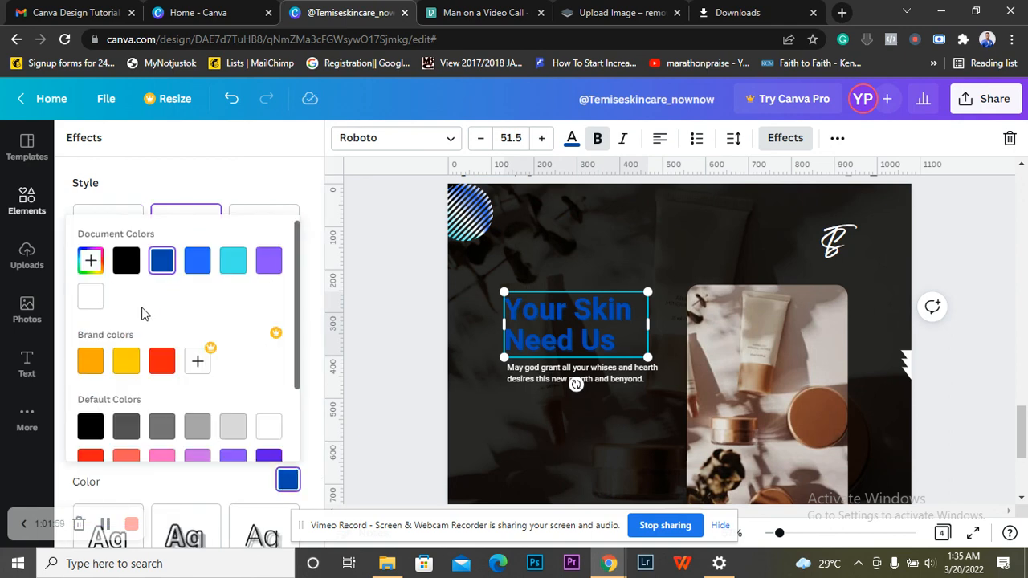
{"action": "left_click", "coordinate": [91, 298]}
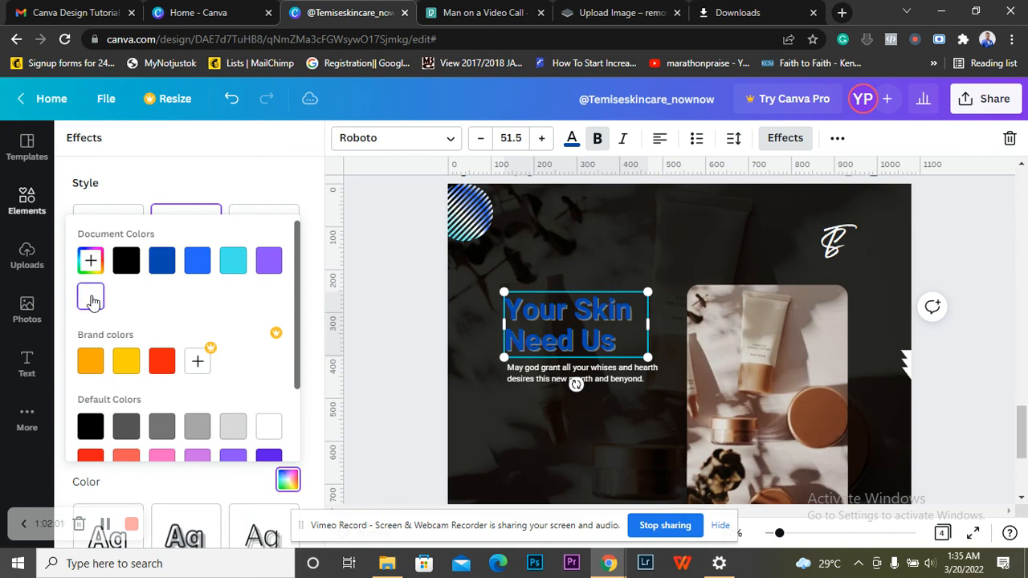
{"action": "left_click", "coordinate": [230, 185]}
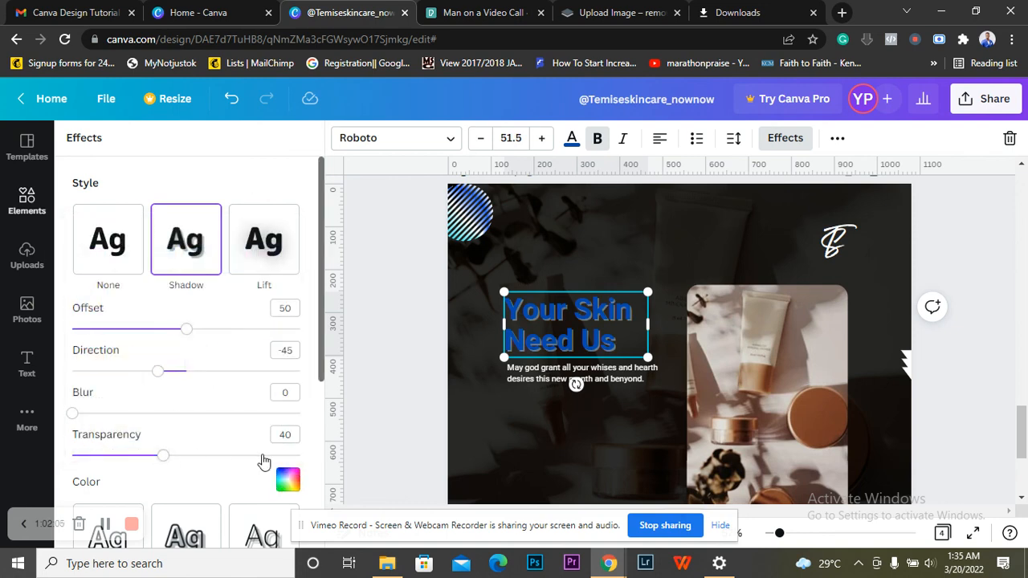
- Set the heading shadow's transparency to 99 and its offset to 30
{"action": "left_click", "coordinate": [302, 457]}
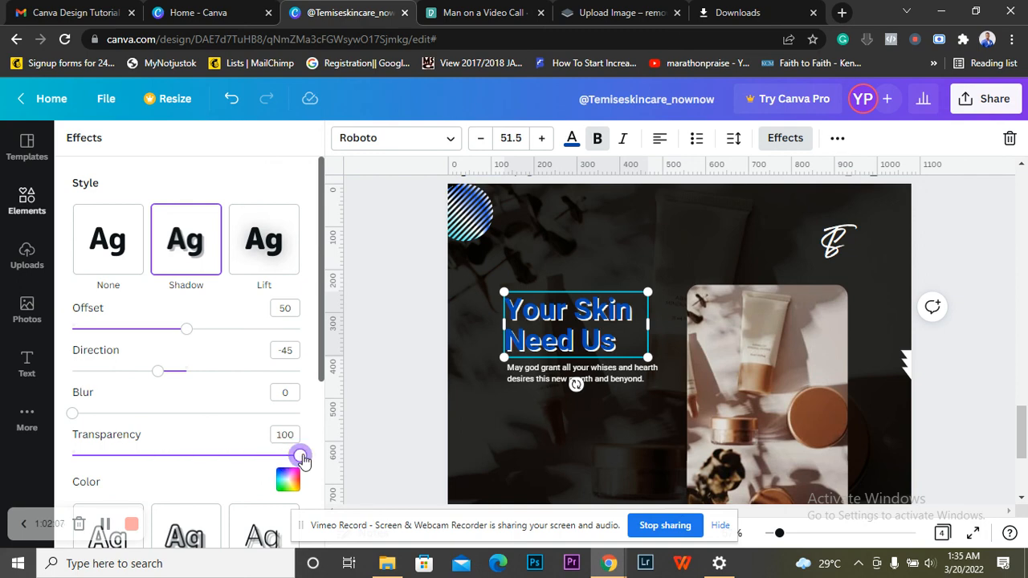
{"action": "mouse_move", "coordinate": [302, 458]}
{"action": "left_mouse_down"}
{"action": "mouse_move", "coordinate": [259, 461]}
{"action": "mouse_move", "coordinate": [296, 459]}
{"action": "left_mouse_up"}
{"action": "left_click_drag", "start_coordinate": [188, 331], "coordinate": [147, 335]}
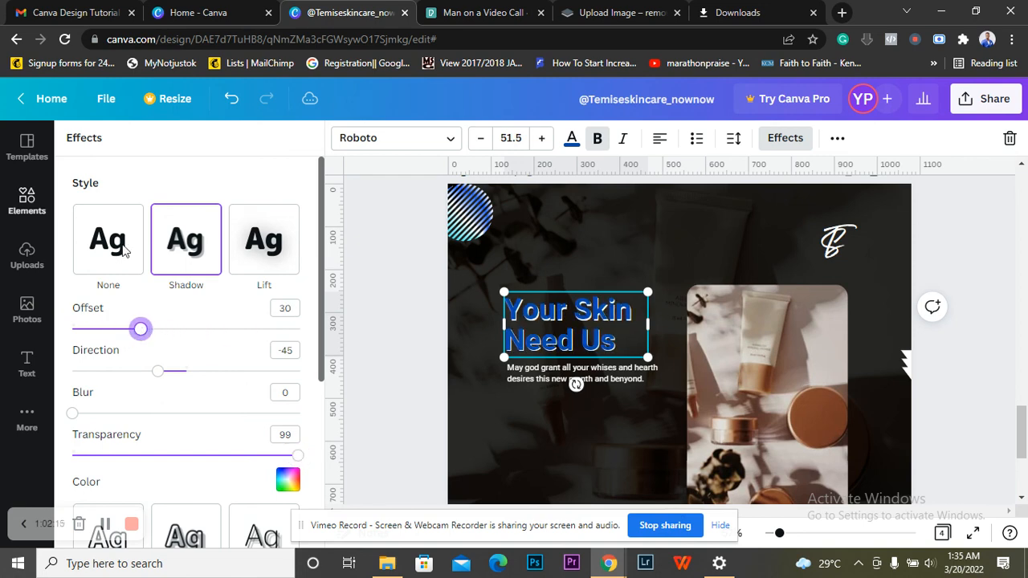
- Switch the heading's text effect from Shadow to Lift and look through the other effect styles
{"action": "left_click", "coordinate": [266, 247]}
{"action": "scroll", "coordinate": [267, 247], "scroll_direction": "down", "scroll_amount": 1}
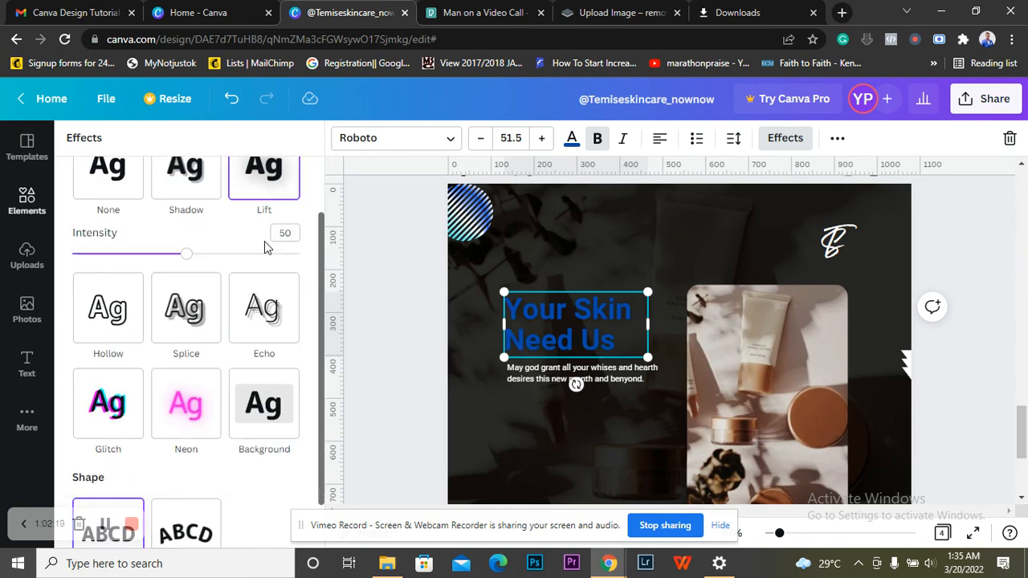
{"action": "scroll", "coordinate": [264, 241], "scroll_direction": "up", "scroll_amount": 1}
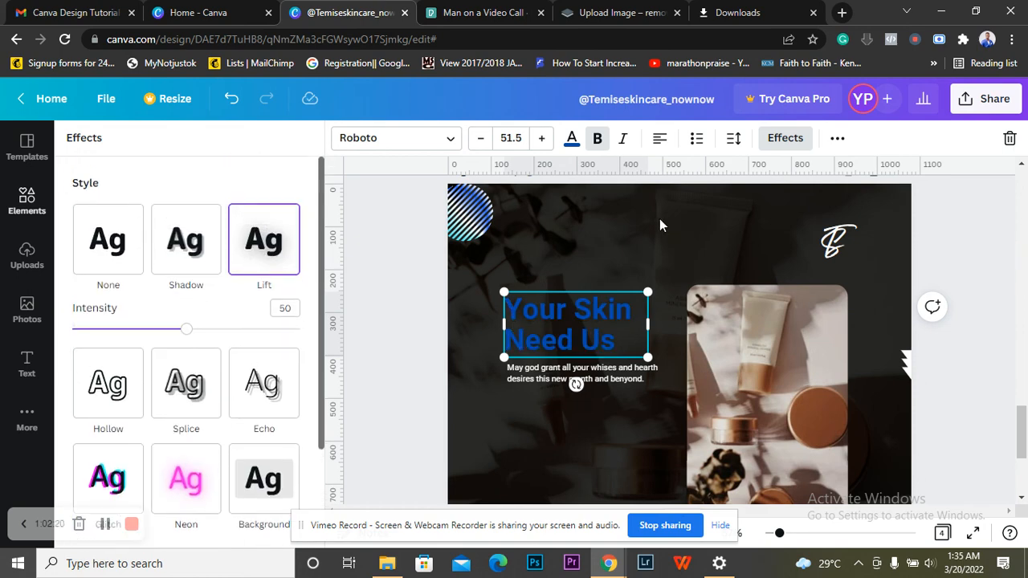
- Recolor the semi-transparent black overlay above page 4's background photo with white
{"action": "left_click", "coordinate": [614, 246]}
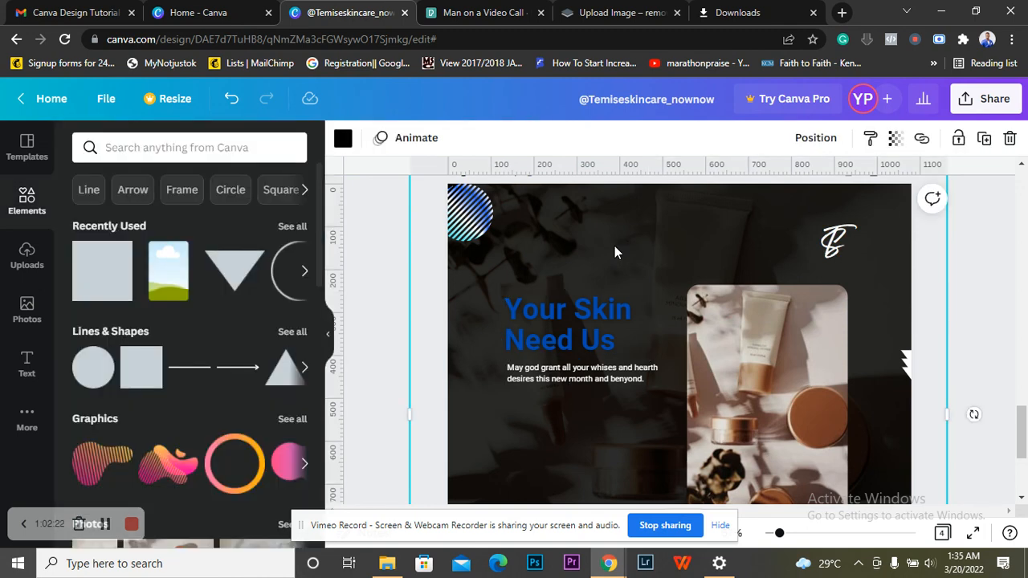
{"action": "left_click", "coordinate": [343, 140]}
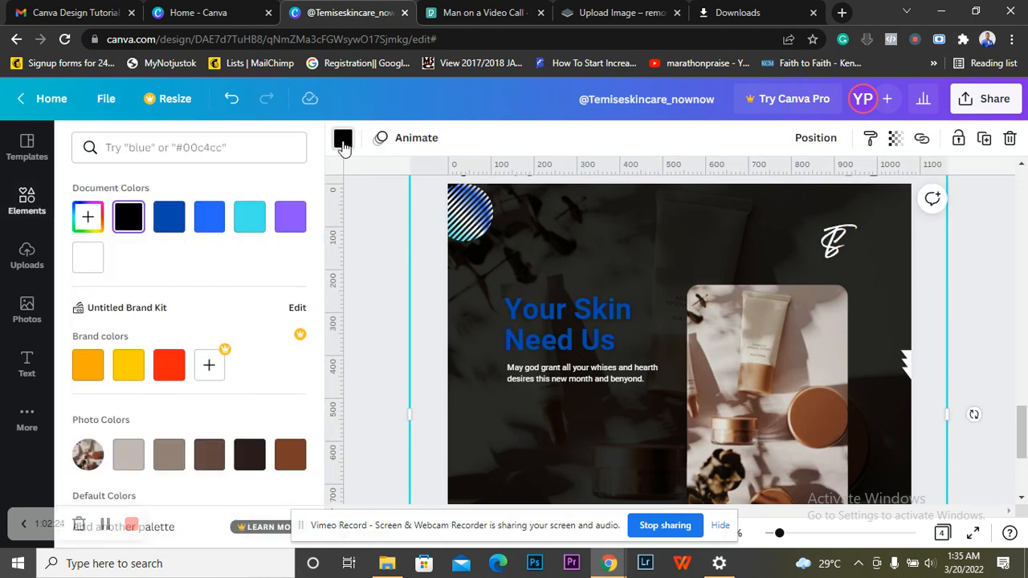
{"action": "left_click", "coordinate": [90, 257]}
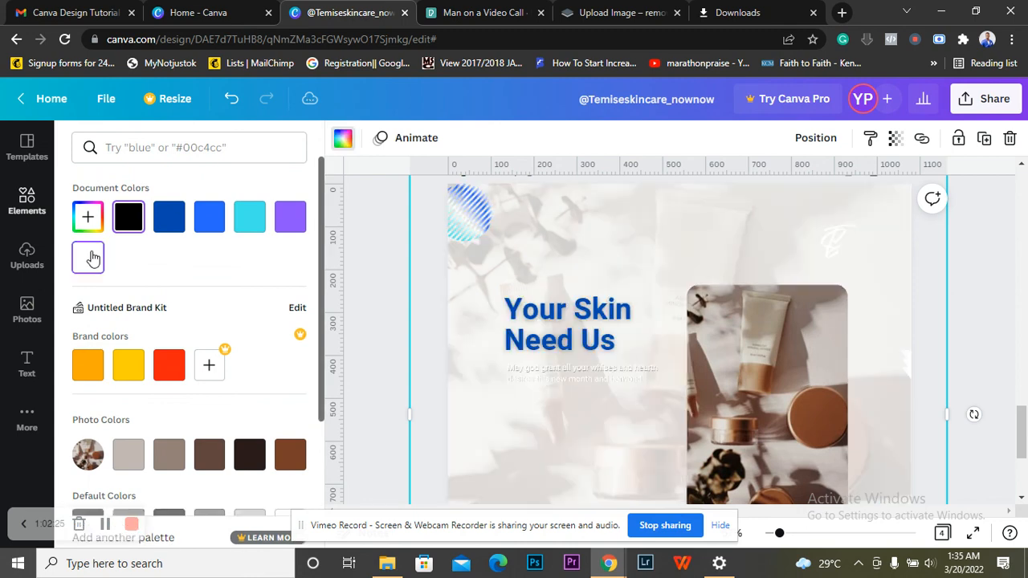
{"action": "left_click", "coordinate": [992, 305]}
{"action": "left_click", "coordinate": [990, 299]}
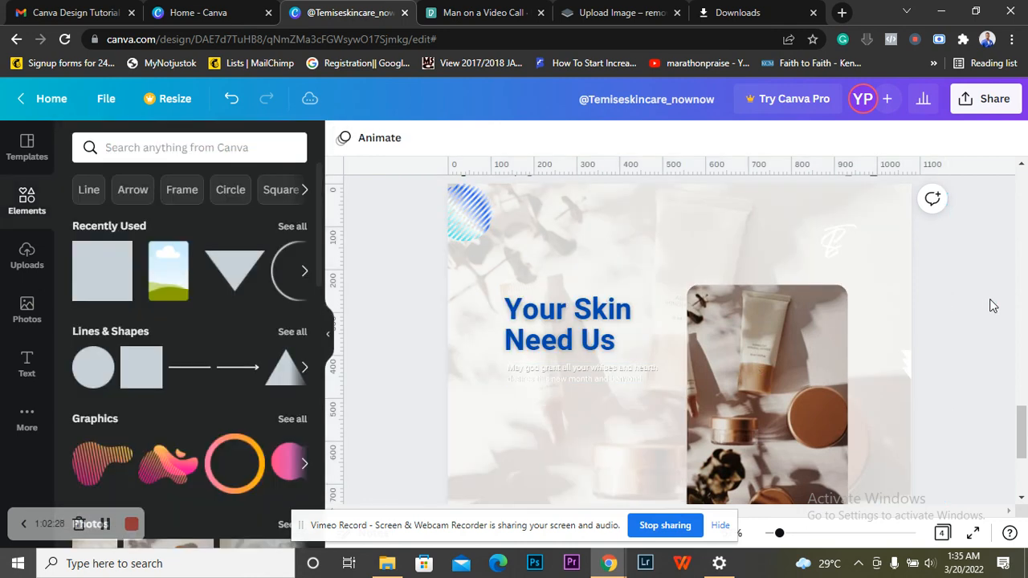
{"action": "scroll", "coordinate": [990, 299], "scroll_direction": "down", "scroll_amount": 1}
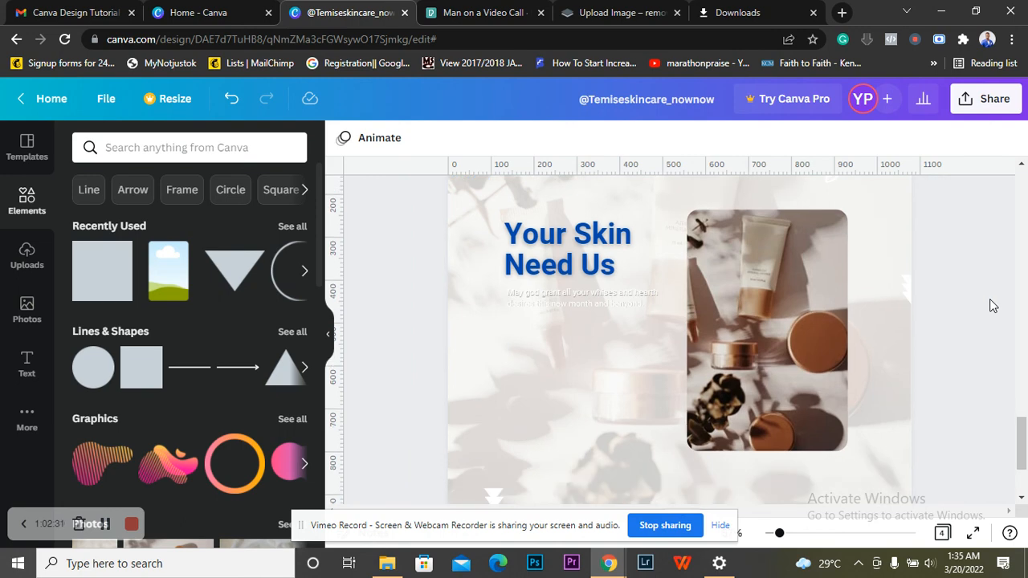
{"action": "scroll", "coordinate": [990, 298], "scroll_direction": "up", "scroll_amount": 1}
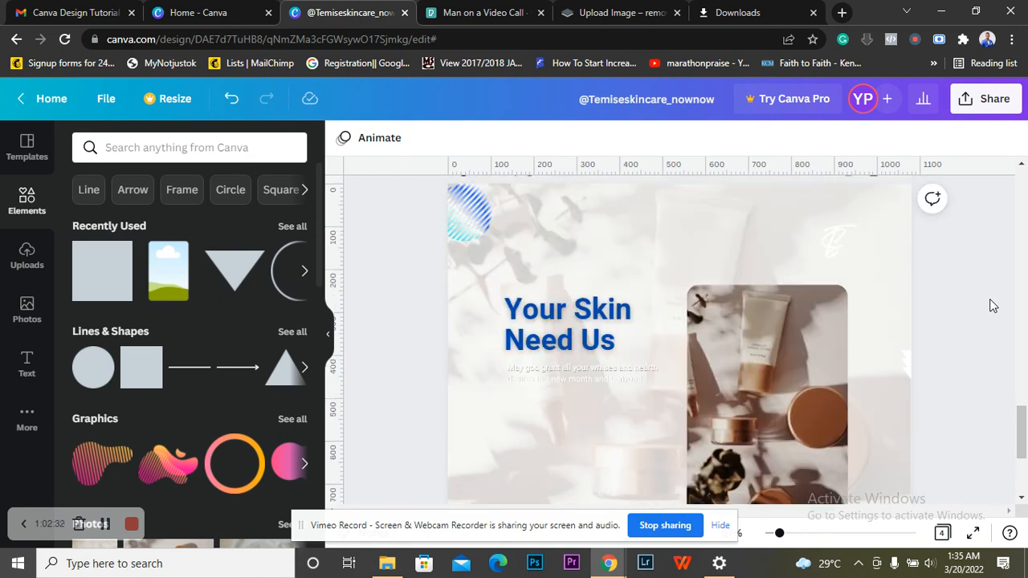
- Recolor the small body text under the "Your Skin Need Us" heading with black
{"action": "left_click", "coordinate": [563, 375]}
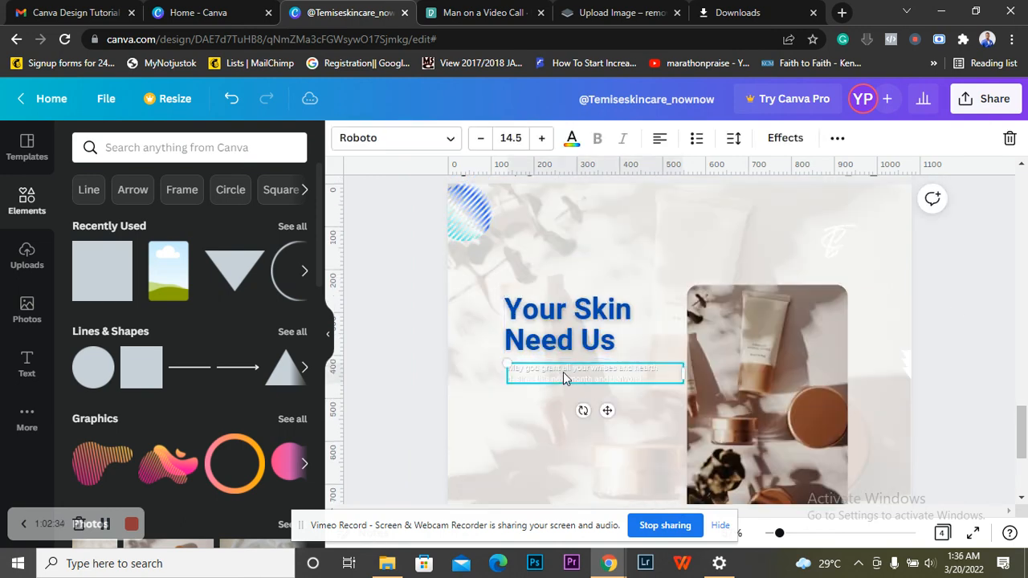
{"action": "left_click", "coordinate": [572, 140]}
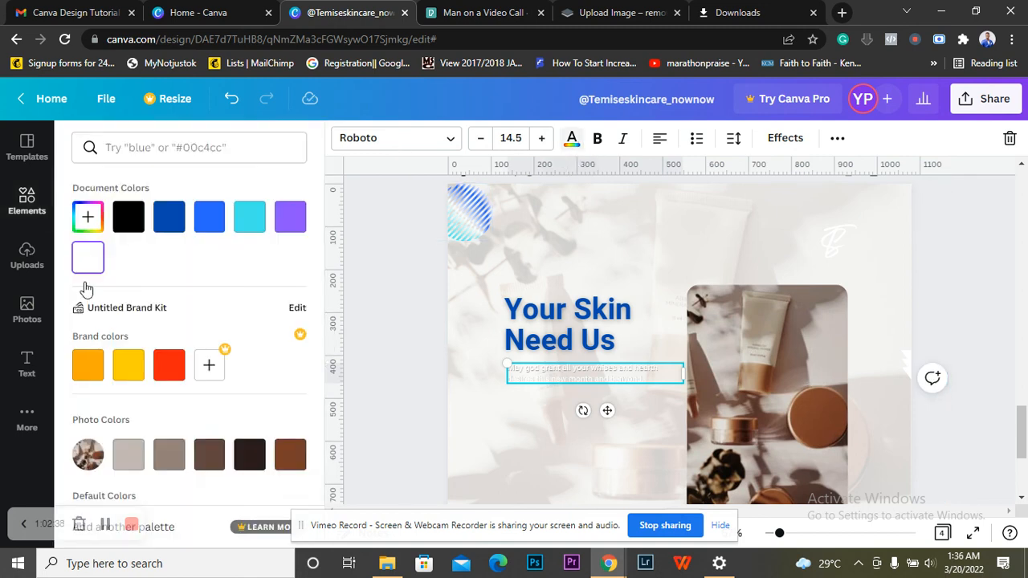
{"action": "left_click", "coordinate": [140, 223]}
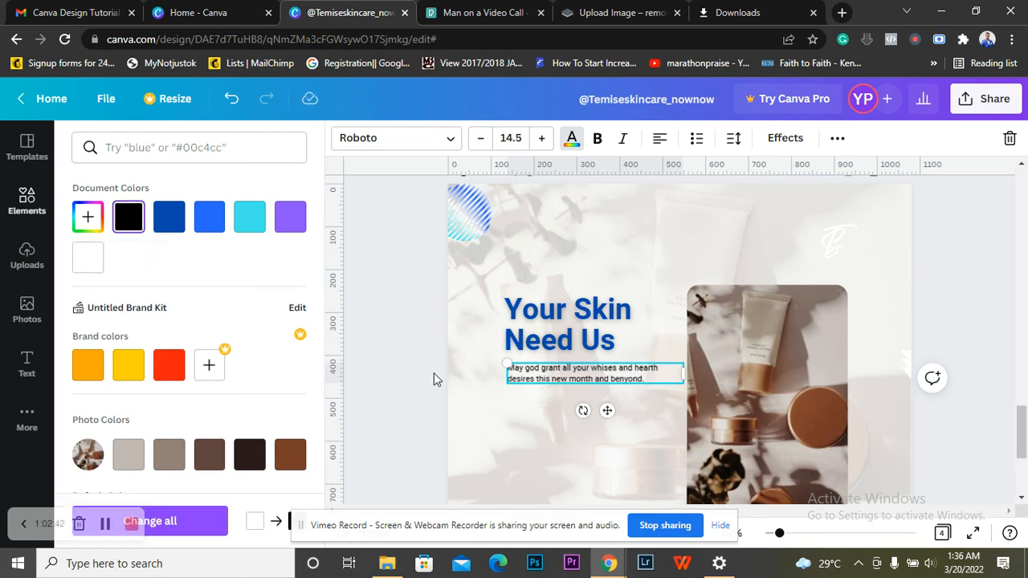
{"action": "left_click", "coordinate": [416, 387]}
{"action": "left_click", "coordinate": [414, 388]}
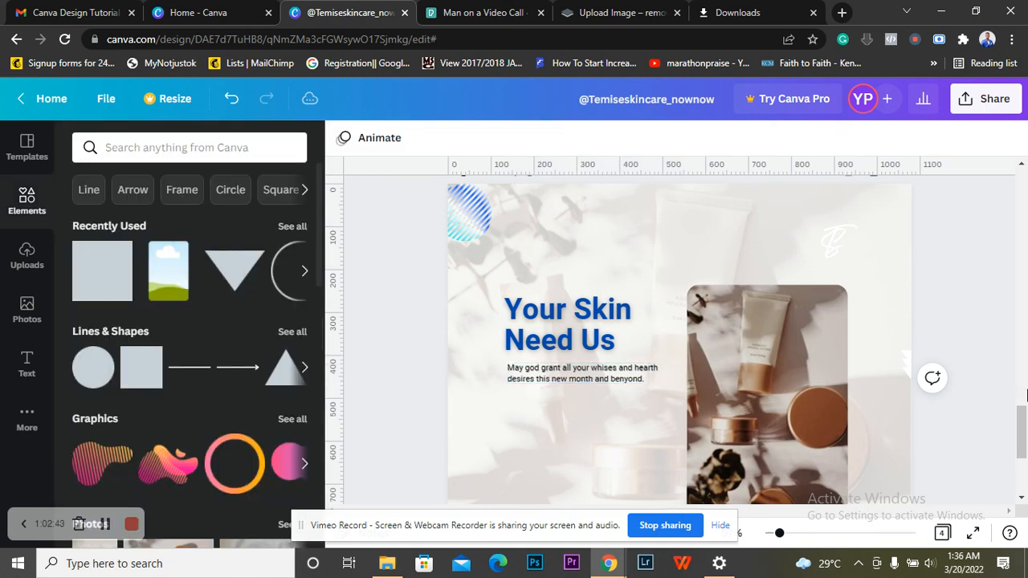
- Rotate the rounded product photo to a straight landscape orientation and place it below the body text, aligned with its left edge
{"action": "mouse_move", "coordinate": [779, 535]}
{"action": "left_mouse_down"}
{"action": "mouse_move", "coordinate": [767, 536]}
{"action": "mouse_move", "coordinate": [776, 536]}
{"action": "left_mouse_up"}
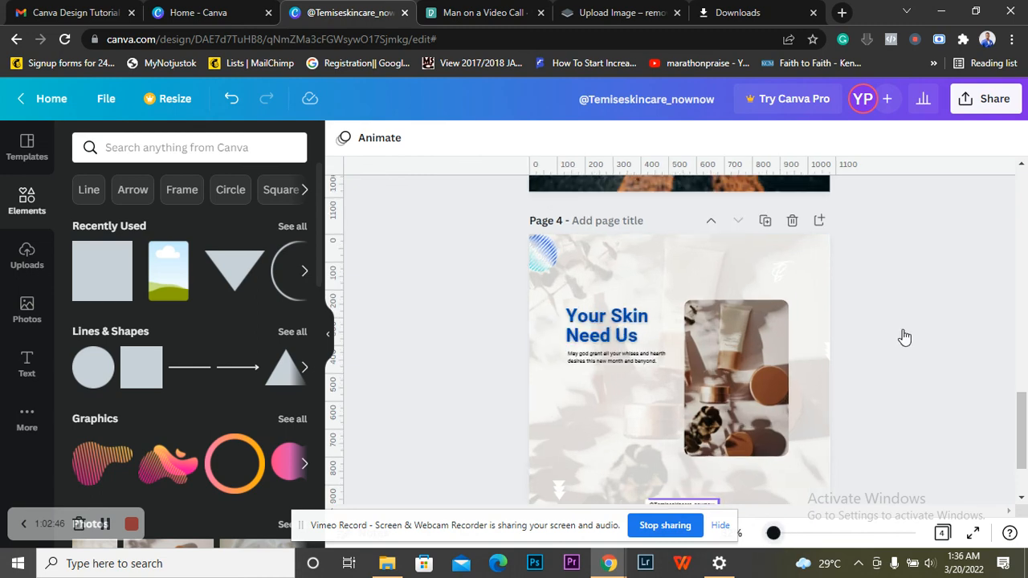
{"action": "scroll", "coordinate": [902, 337], "scroll_direction": "down", "scroll_amount": 1}
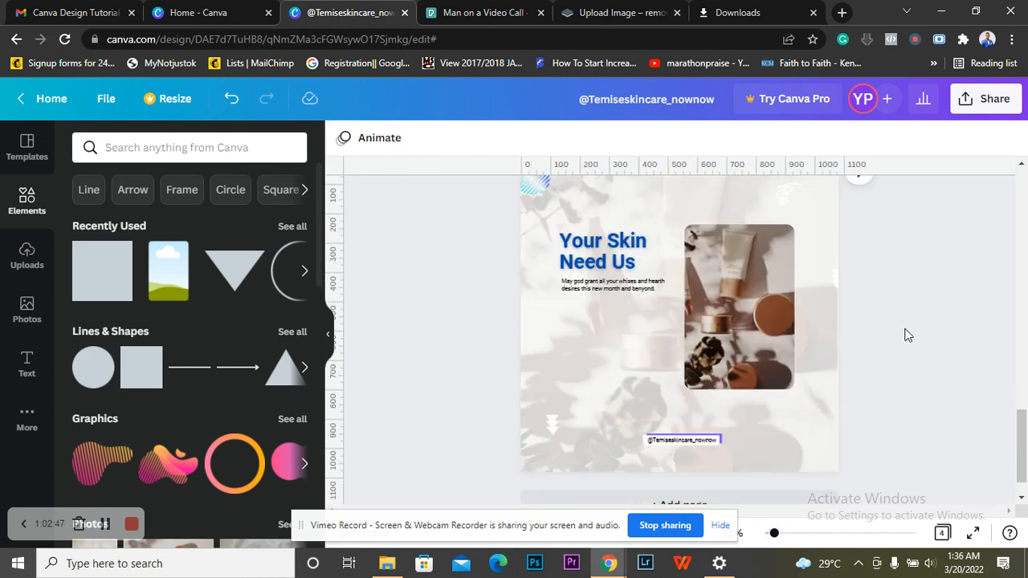
{"action": "left_click", "coordinate": [738, 339]}
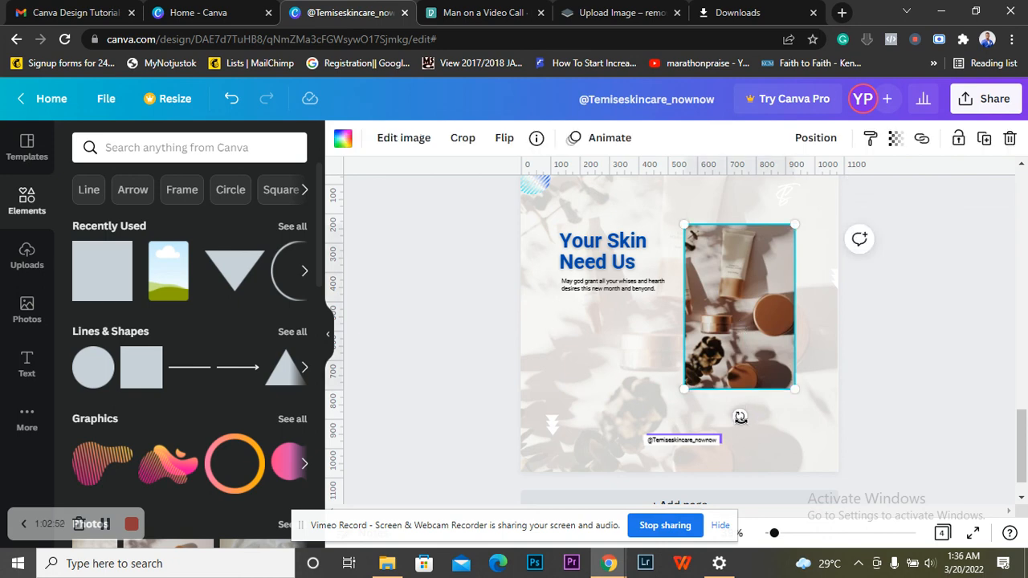
{"action": "left_click_drag", "start_coordinate": [739, 417], "coordinate": [619, 324]}
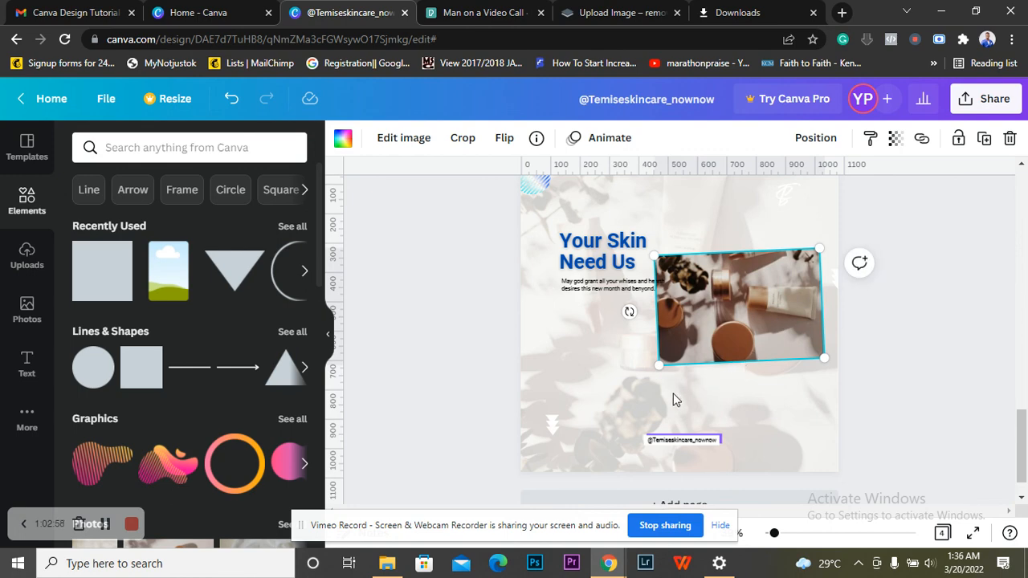
{"action": "mouse_move", "coordinate": [673, 353]}
{"action": "left_mouse_down"}
{"action": "mouse_move", "coordinate": [673, 395]}
{"action": "mouse_move", "coordinate": [661, 394]}
{"action": "mouse_move", "coordinate": [666, 372]}
{"action": "mouse_move", "coordinate": [693, 370]}
{"action": "mouse_move", "coordinate": [679, 368]}
{"action": "left_mouse_up"}
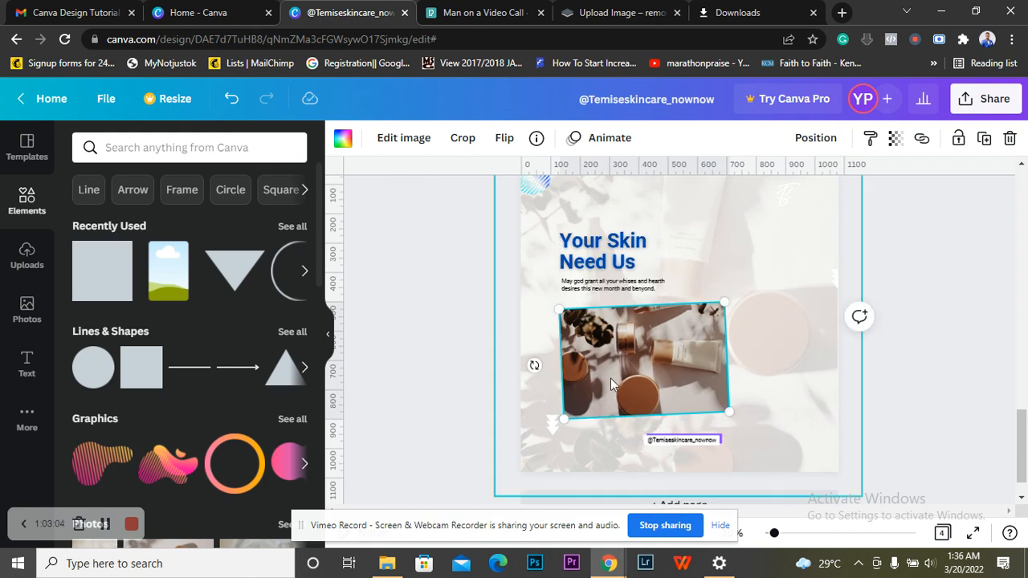
{"action": "left_click_drag", "start_coordinate": [533, 359], "coordinate": [531, 354]}
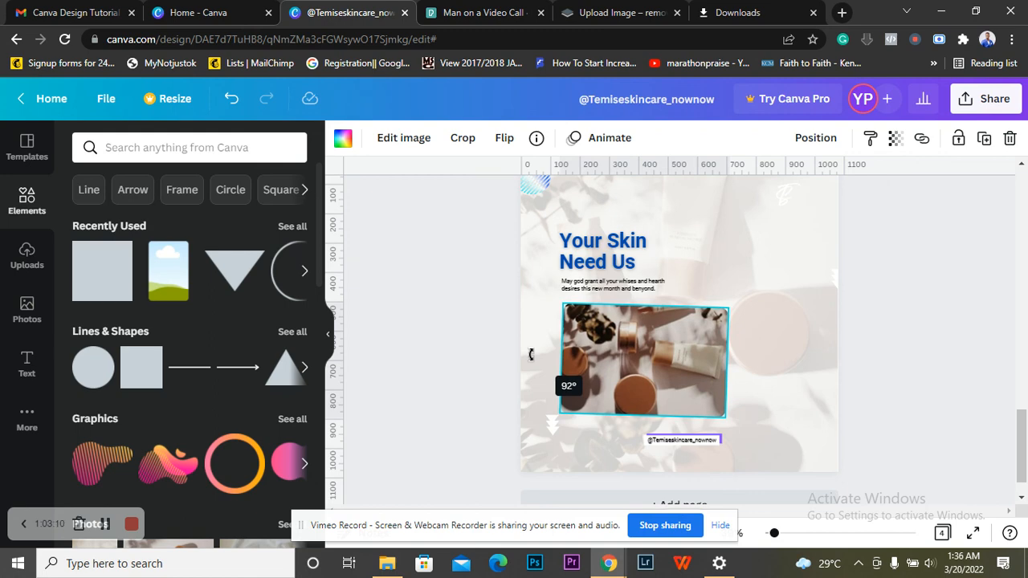
{"action": "left_click_drag", "start_coordinate": [531, 354], "coordinate": [530, 356]}
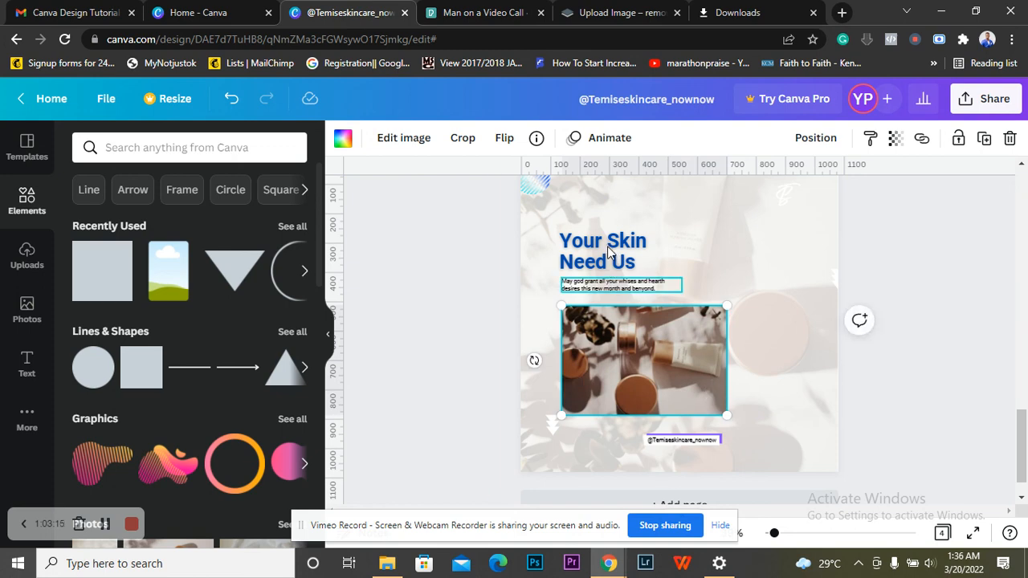
- Move the heading, body text and product photo together slightly upward on page 4
{"action": "left_click", "coordinate": [608, 253]}
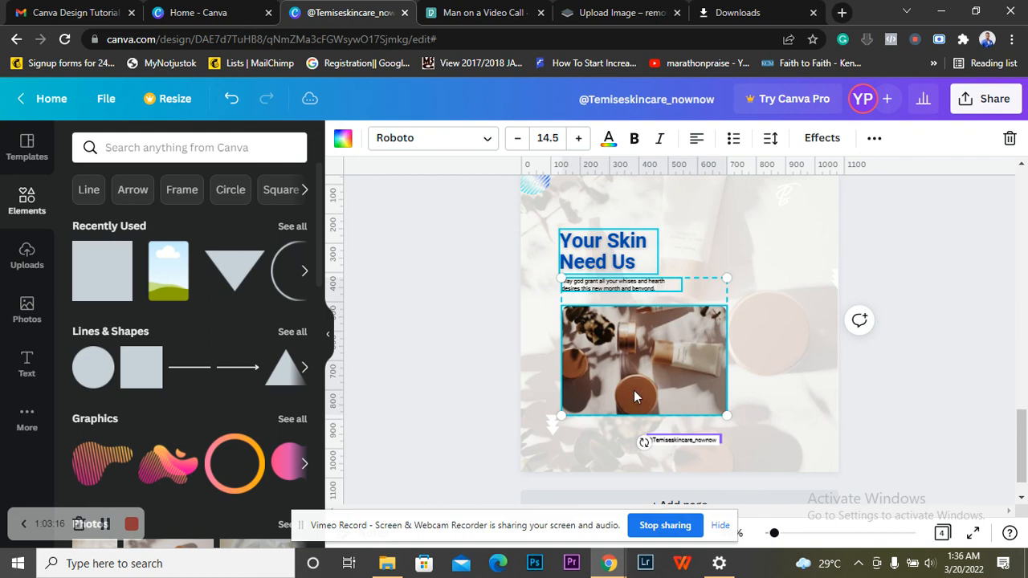
{"action": "left_click_drag", "start_coordinate": [631, 367], "coordinate": [631, 362]}
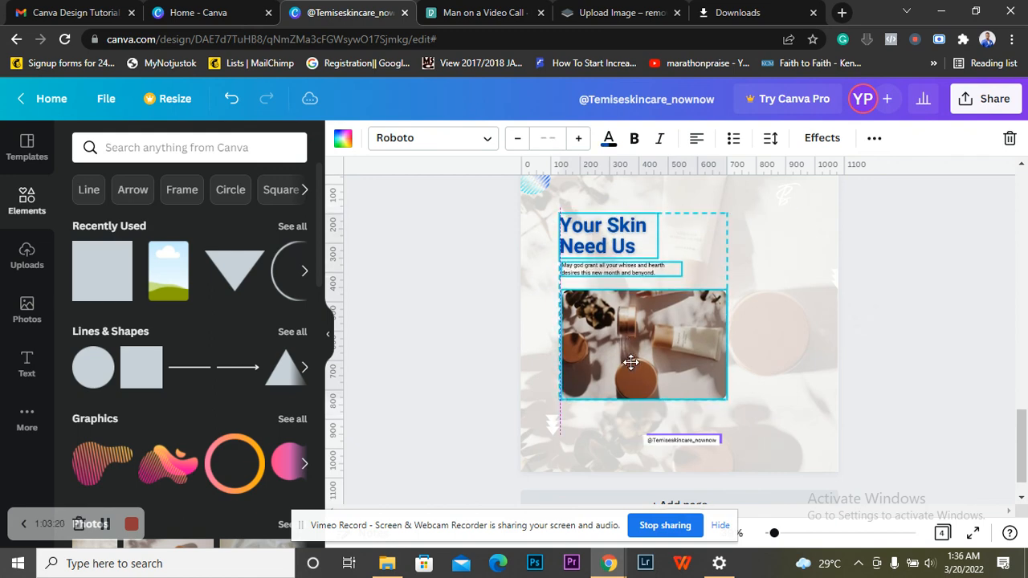
{"action": "left_click", "coordinate": [929, 329]}
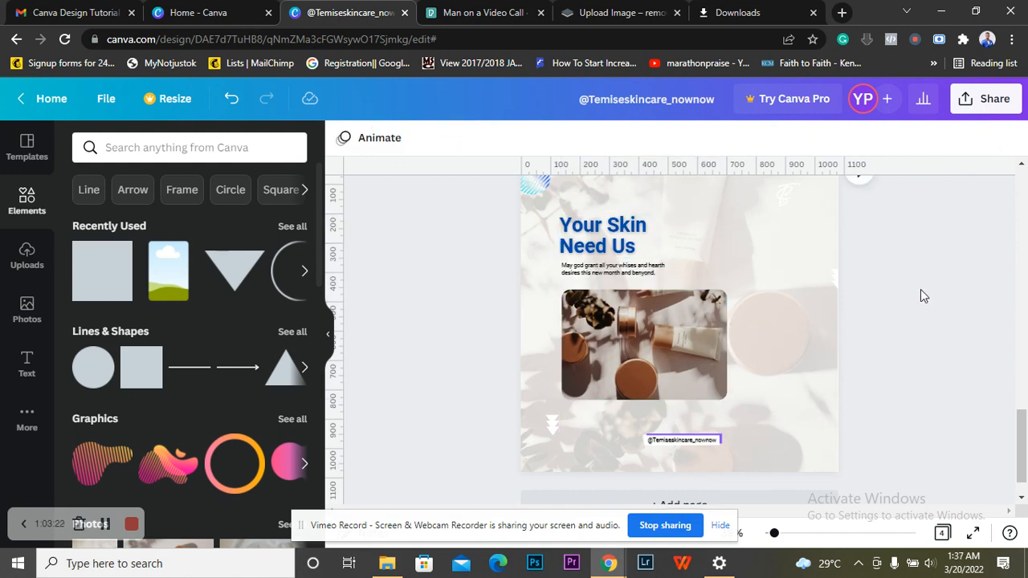
- Recolor the S letter of page 4's logo monogram with black
{"action": "scroll", "coordinate": [883, 273], "scroll_direction": "up", "scroll_amount": 2}
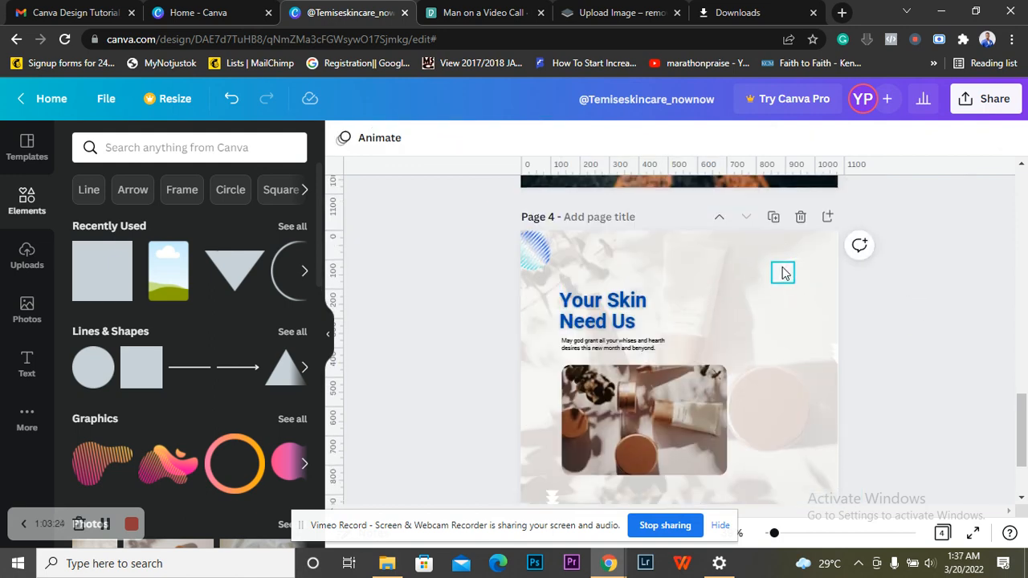
{"action": "left_click", "coordinate": [783, 273]}
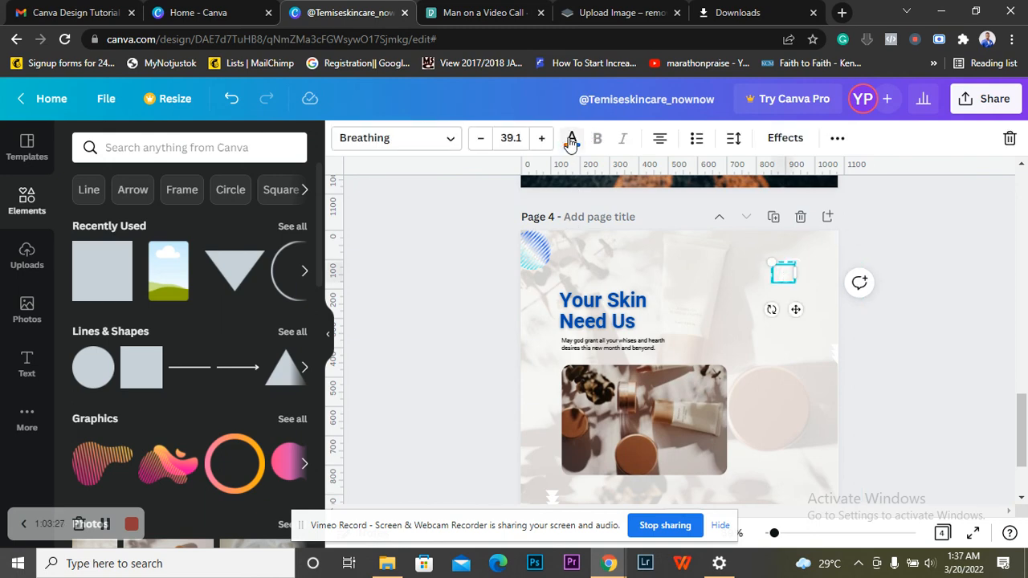
{"action": "left_click", "coordinate": [571, 141]}
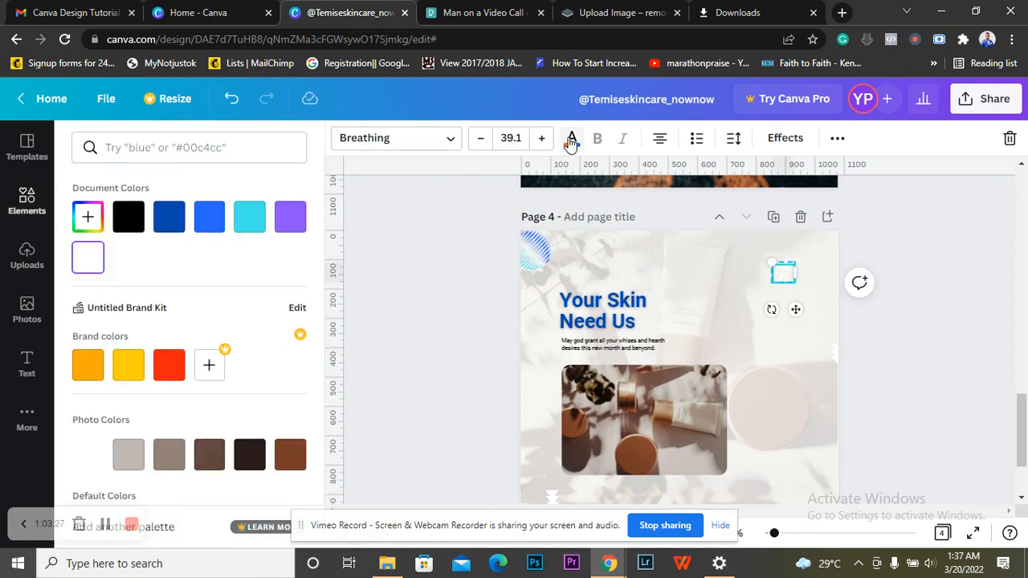
{"action": "left_click", "coordinate": [131, 219]}
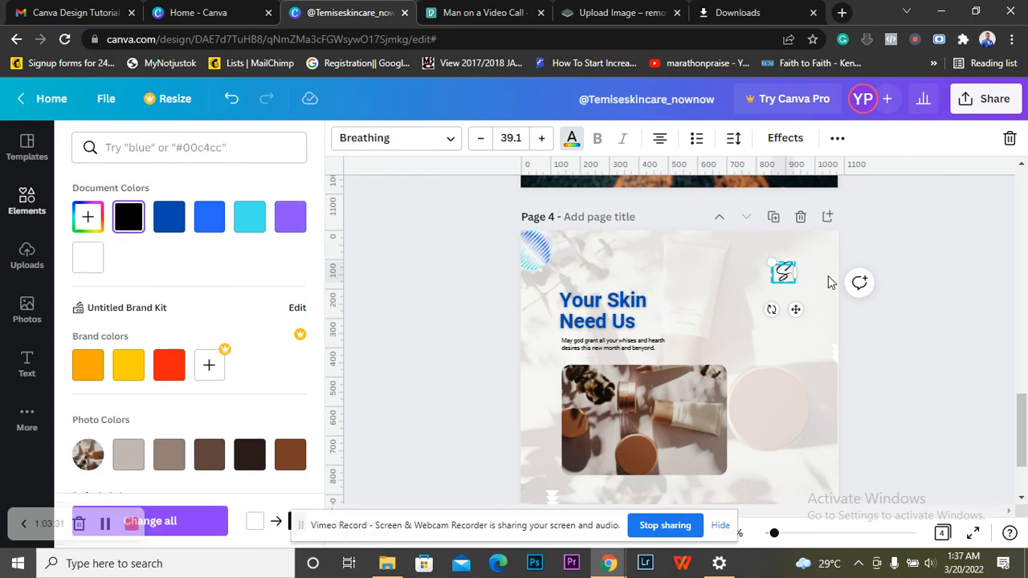
- Ungroup the two overlapping letters of page 4's logo monogram
{"action": "left_click", "coordinate": [850, 542]}
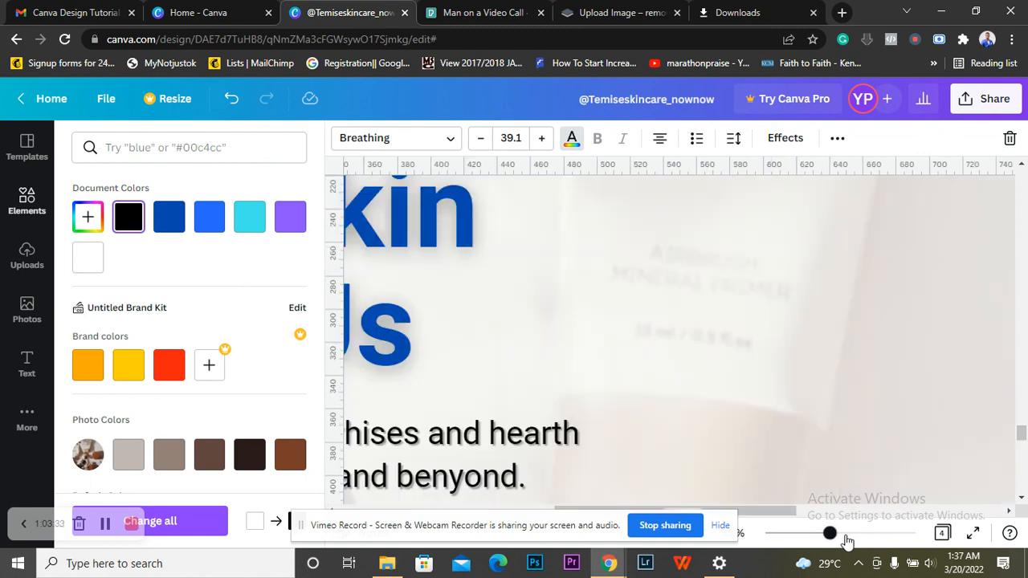
{"action": "left_click_drag", "start_coordinate": [845, 538], "coordinate": [881, 517]}
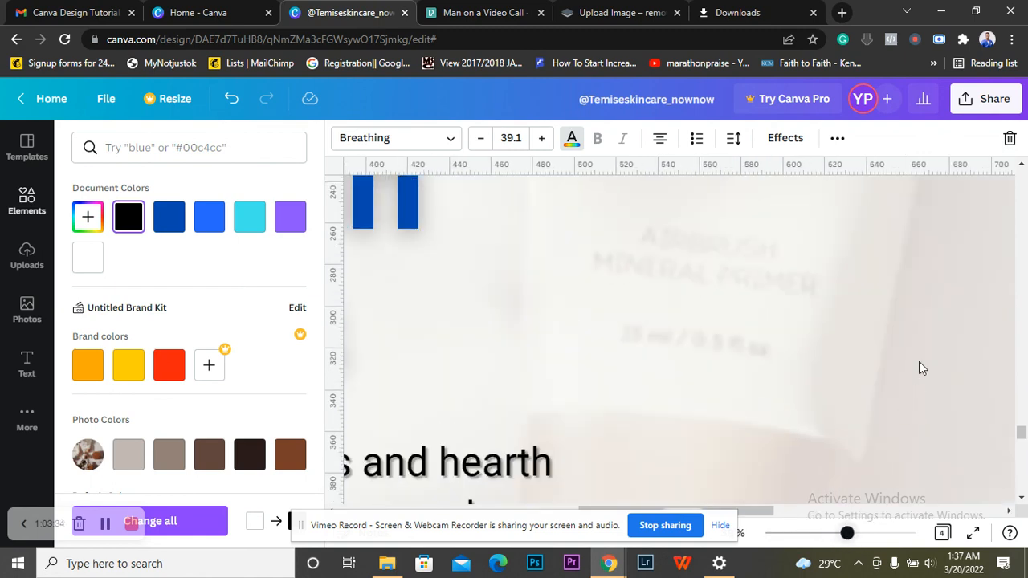
{"action": "scroll", "coordinate": [919, 361], "scroll_direction": "down", "scroll_amount": 1}
{"action": "scroll", "coordinate": [919, 361], "scroll_direction": "up", "scroll_amount": 6}
{"action": "scroll", "coordinate": [919, 361], "scroll_direction": "right", "scroll_amount": 7}
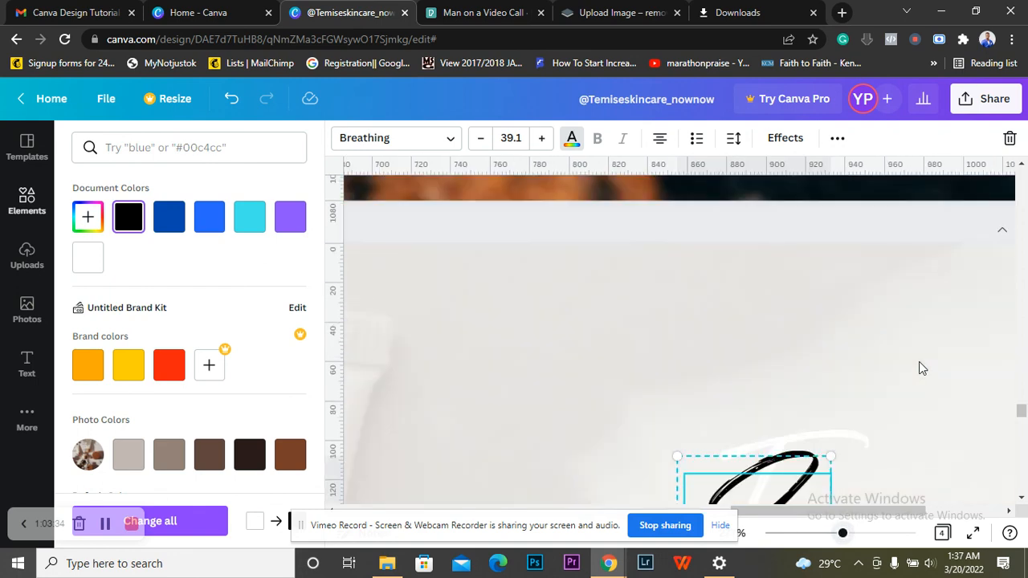
{"action": "scroll", "coordinate": [919, 369], "scroll_direction": "up", "scroll_amount": 1}
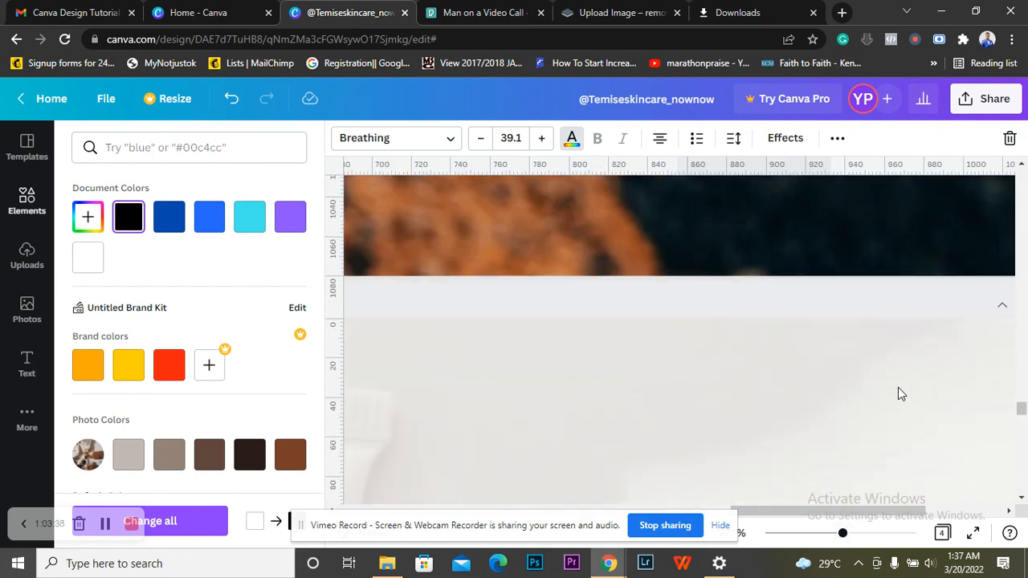
{"action": "scroll", "coordinate": [897, 393], "scroll_direction": "down", "scroll_amount": 3}
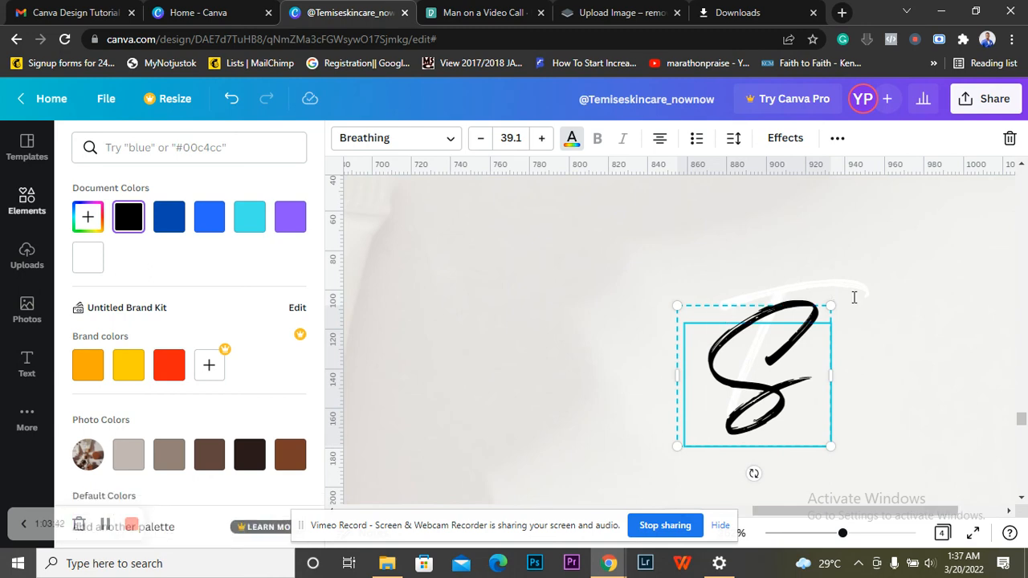
{"action": "left_click", "coordinate": [961, 412]}
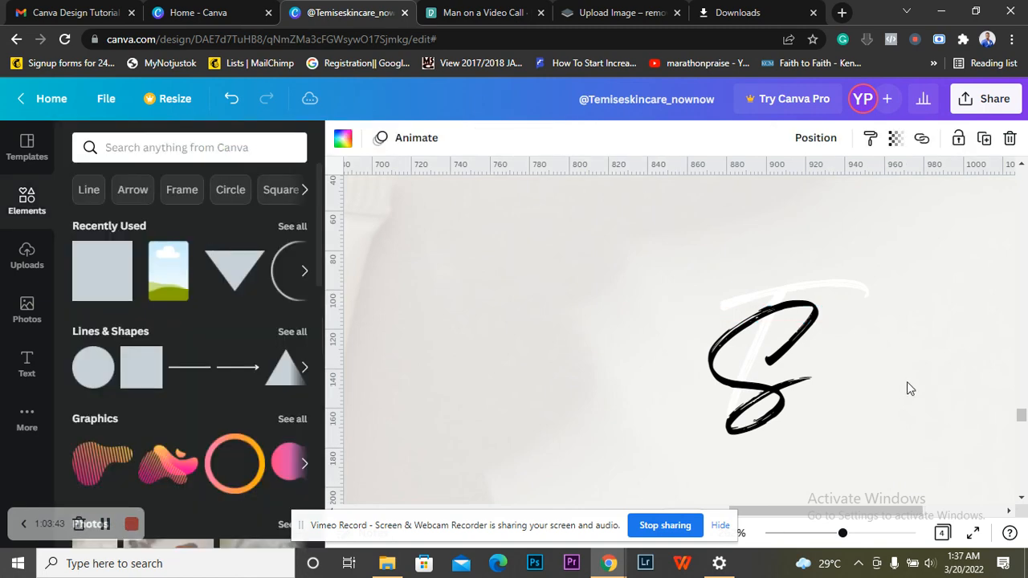
{"action": "left_click", "coordinate": [781, 306]}
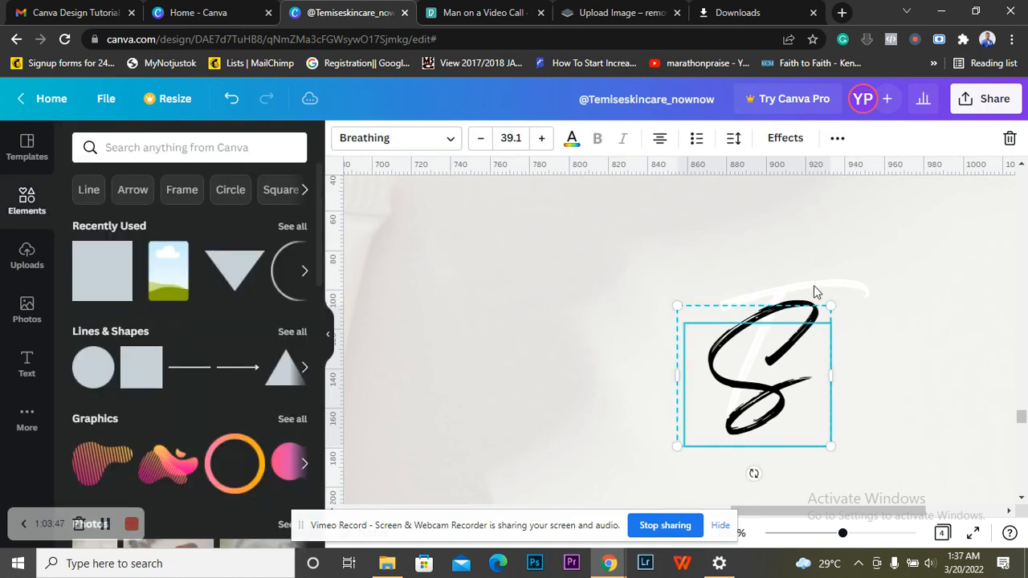
{"action": "left_click", "coordinate": [814, 287]}
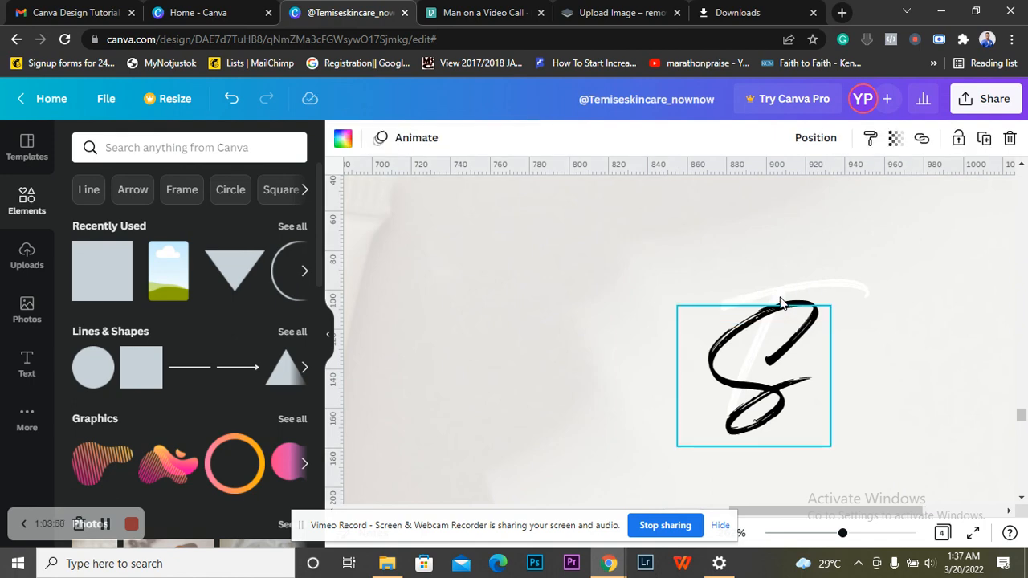
{"action": "left_click", "coordinate": [780, 303]}
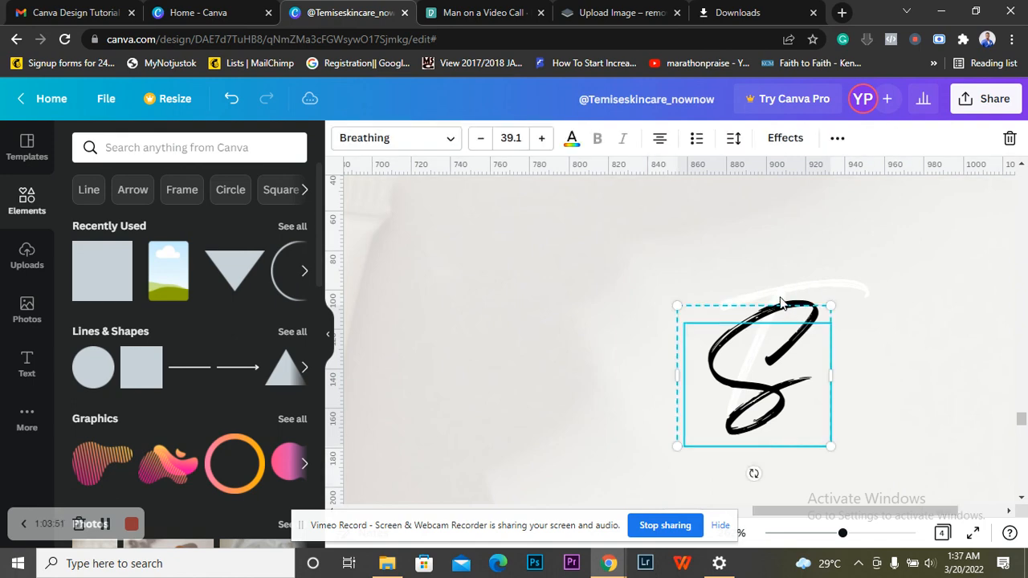
{"action": "left_click", "coordinate": [571, 140]}
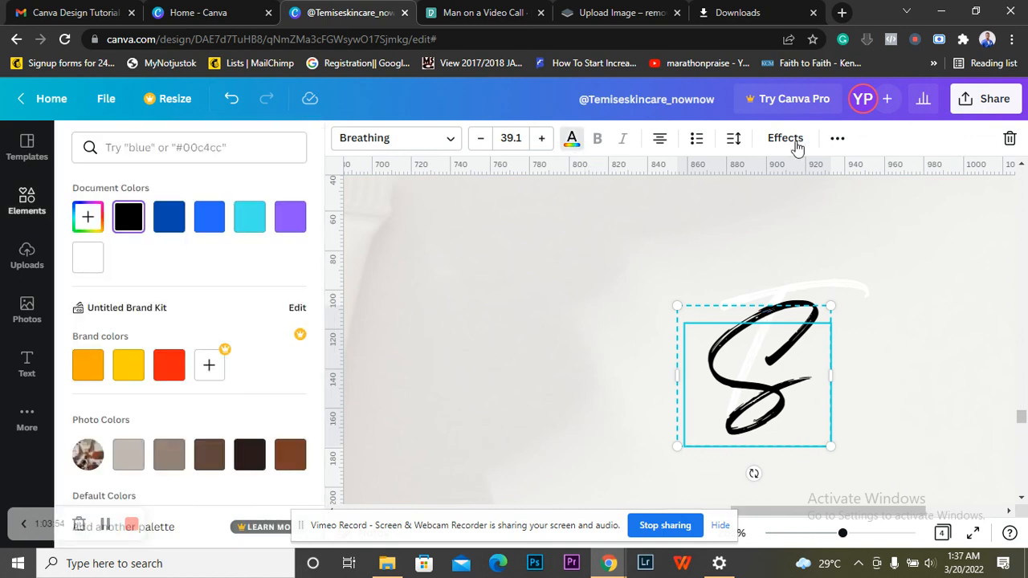
{"action": "left_click", "coordinate": [837, 140]}
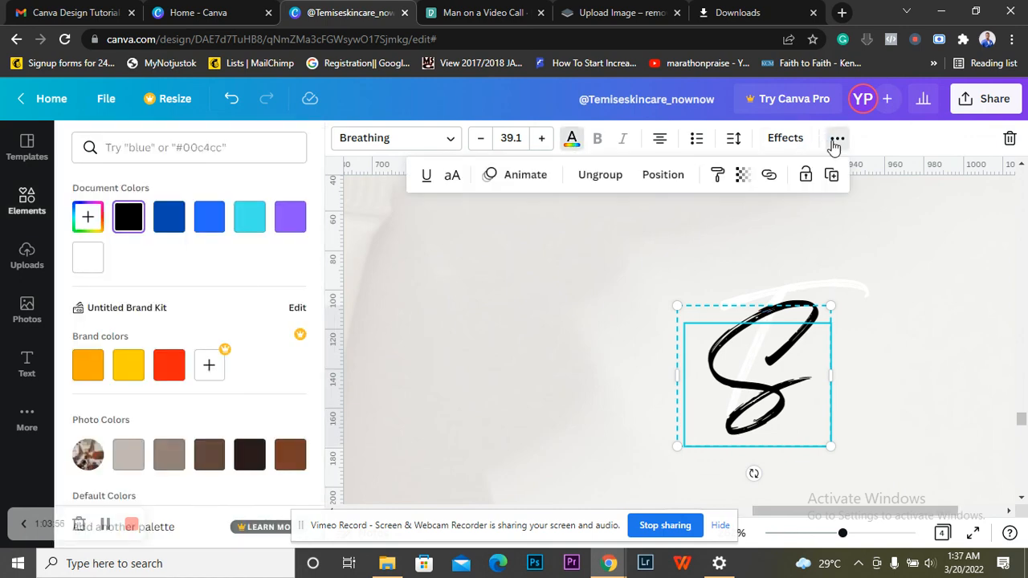
{"action": "left_click", "coordinate": [611, 178]}
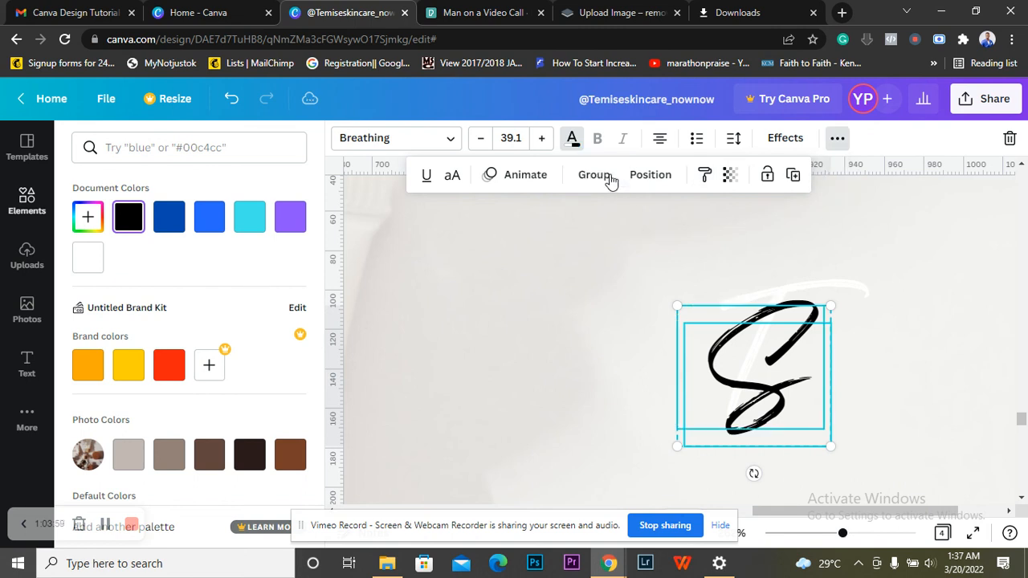
- Select only the white T letter of page 4's logo monogram and recolor it black
{"action": "left_click", "coordinate": [887, 373]}
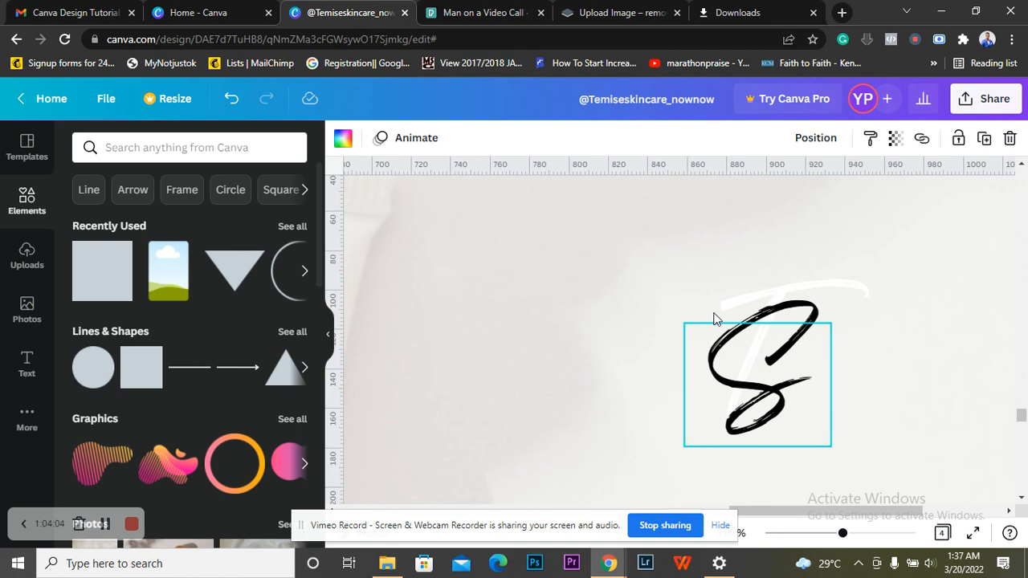
{"action": "left_click", "coordinate": [740, 368]}
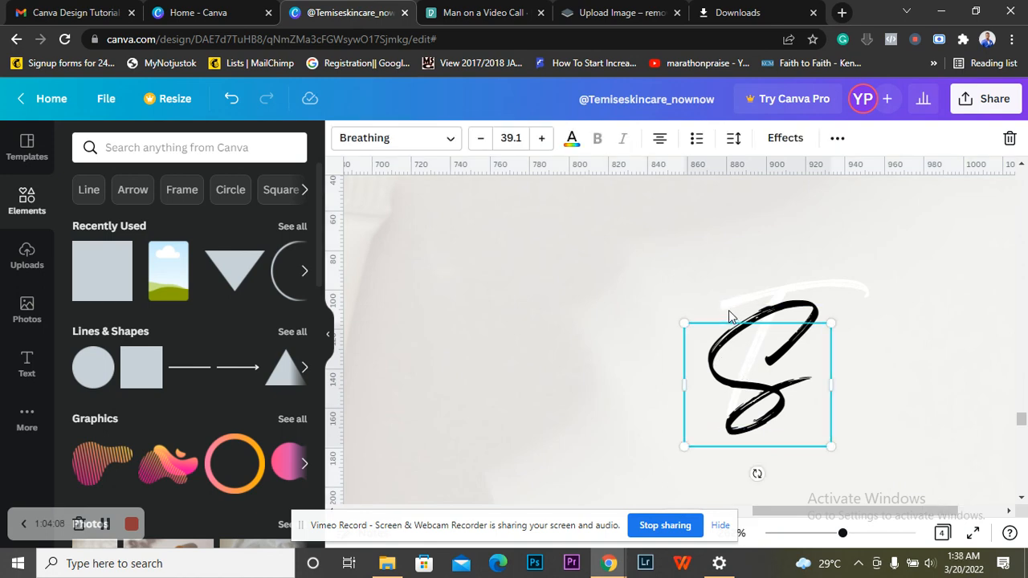
{"action": "left_click", "coordinate": [728, 310]}
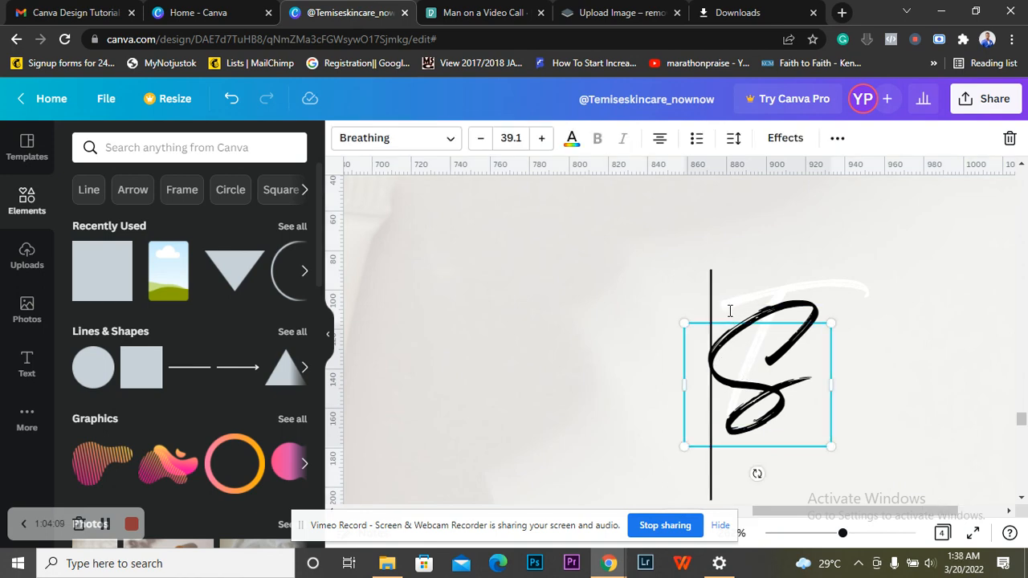
{"action": "left_click", "coordinate": [929, 279]}
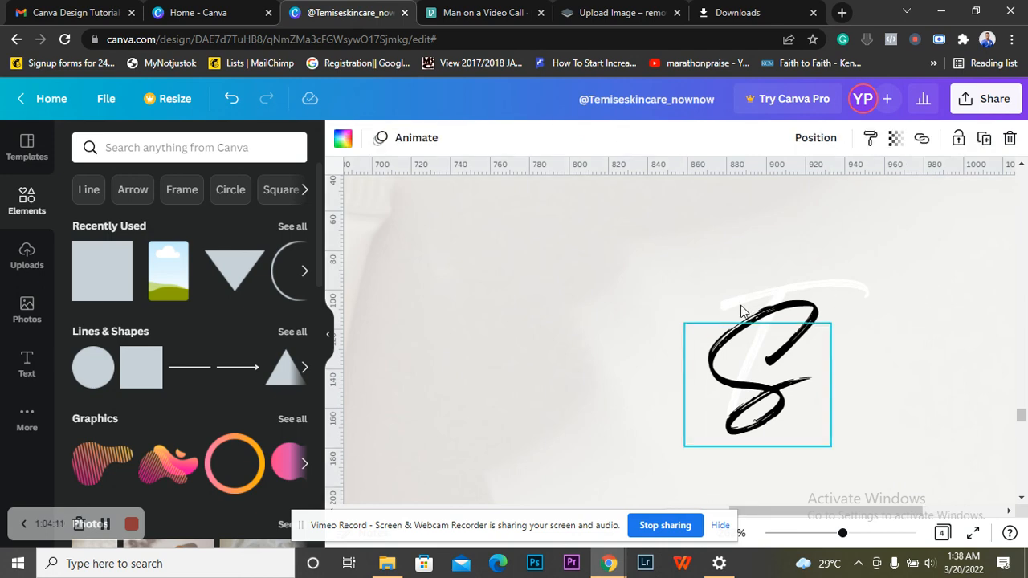
{"action": "left_click", "coordinate": [696, 306]}
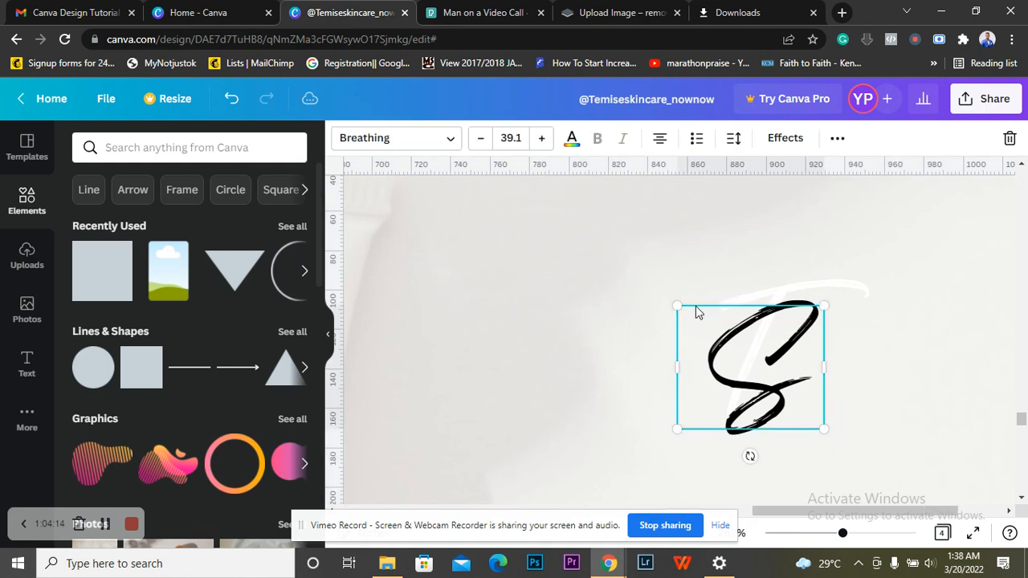
{"action": "left_click", "coordinate": [571, 140]}
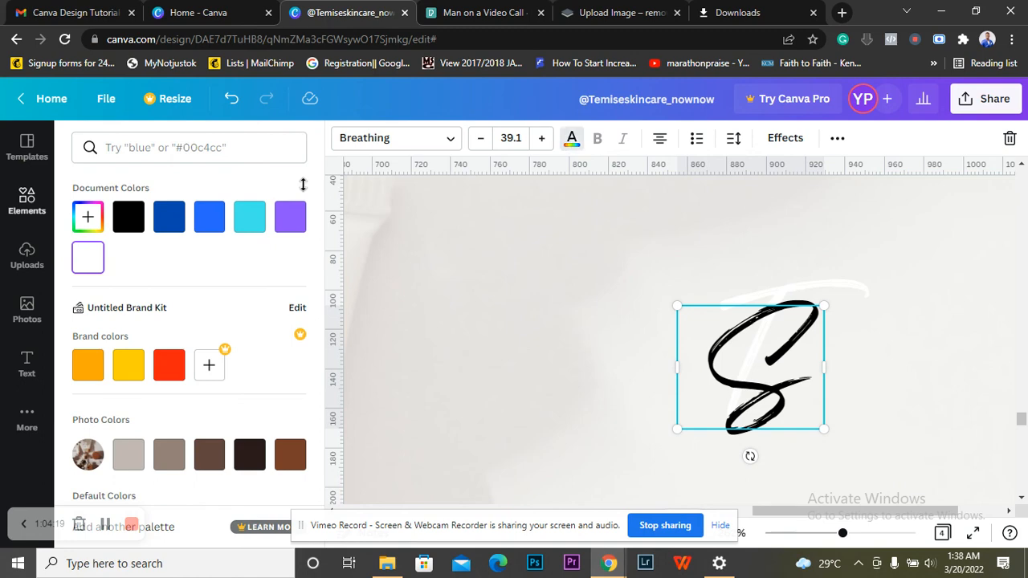
{"action": "left_click", "coordinate": [131, 222]}
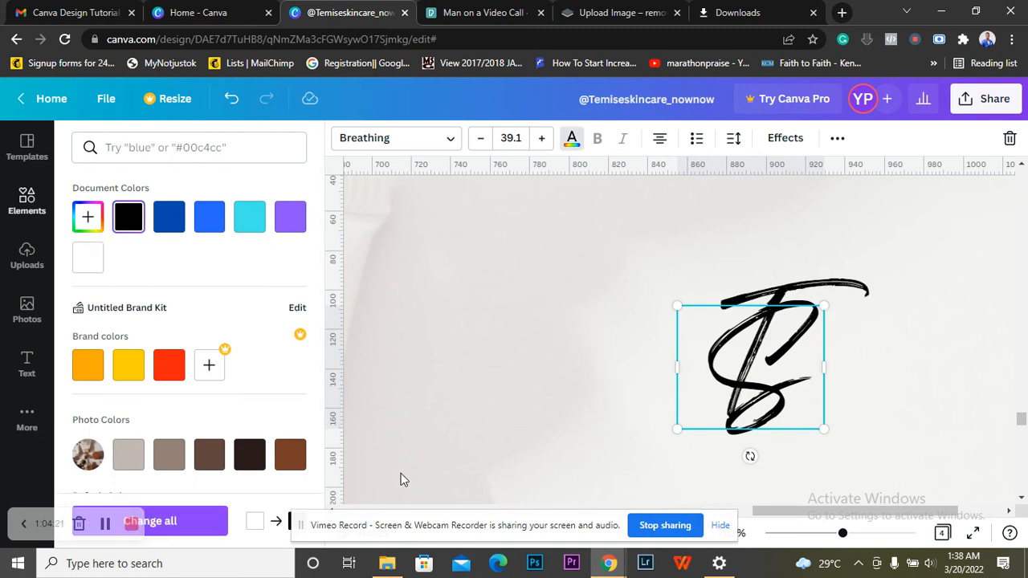
{"action": "left_click", "coordinate": [403, 479]}
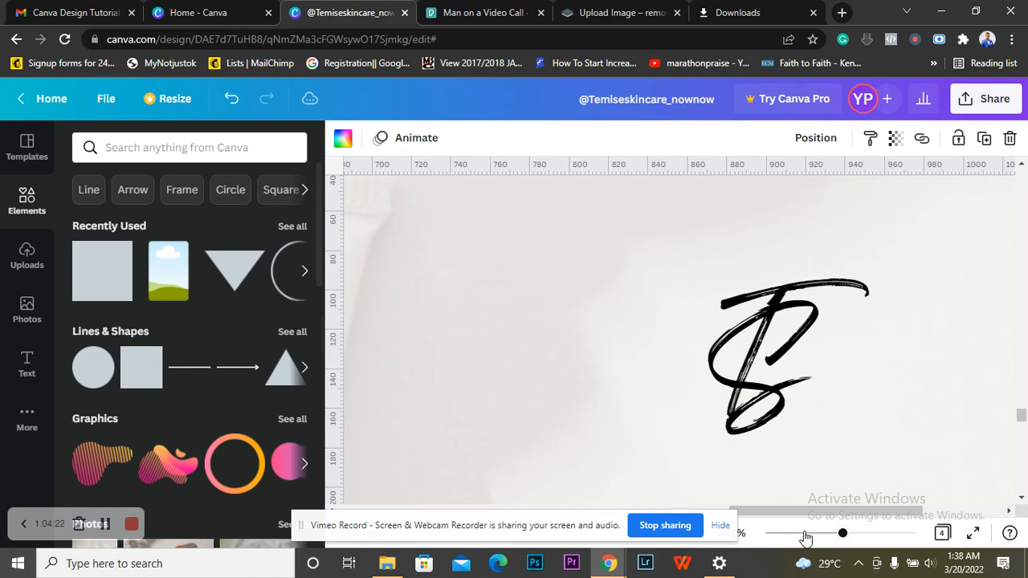
- Review page 4's whole layout, from the logo and heading down to the social media handle
{"action": "left_click", "coordinate": [810, 535]}
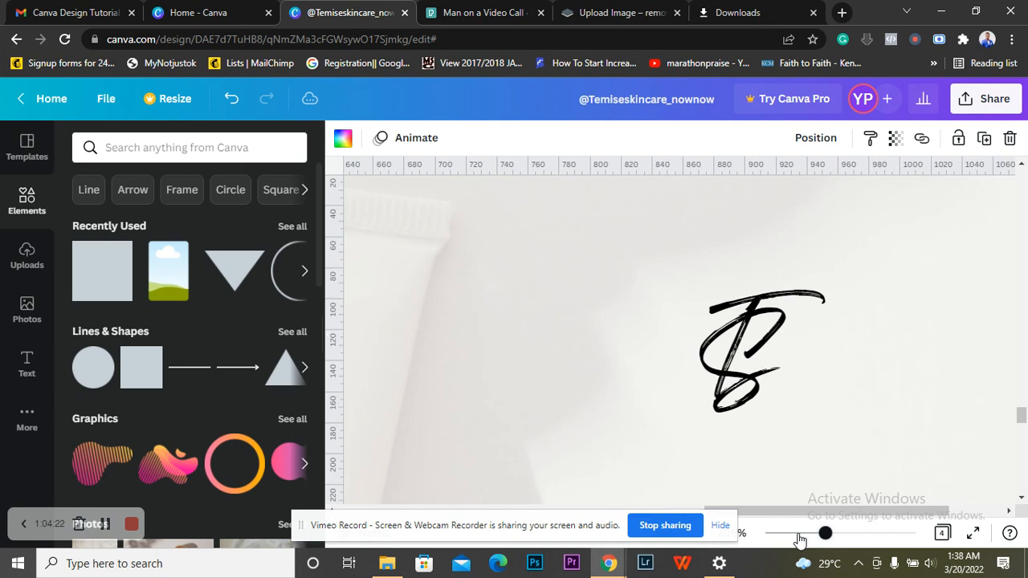
{"action": "left_click", "coordinate": [799, 533]}
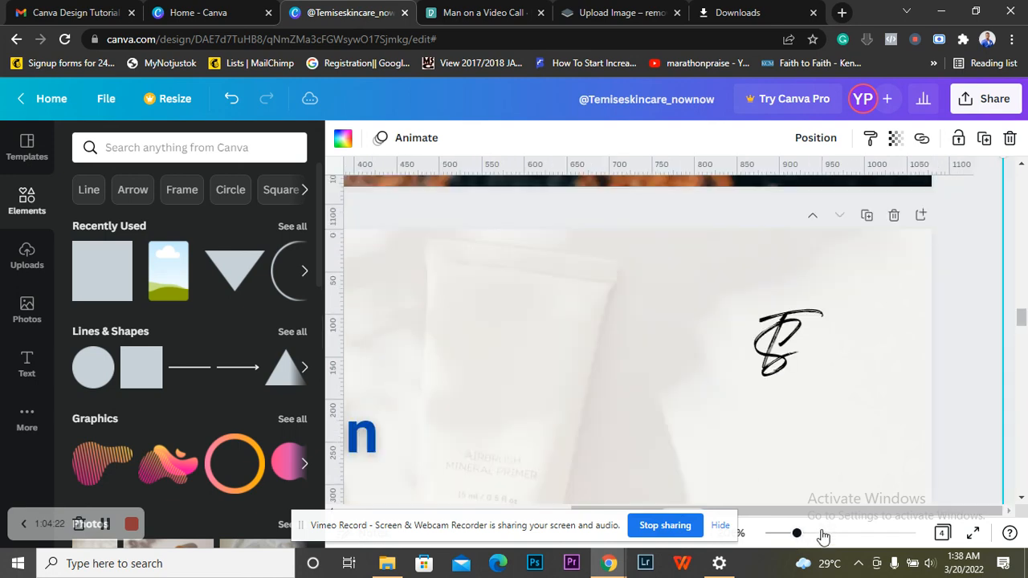
{"action": "left_click", "coordinate": [776, 533]}
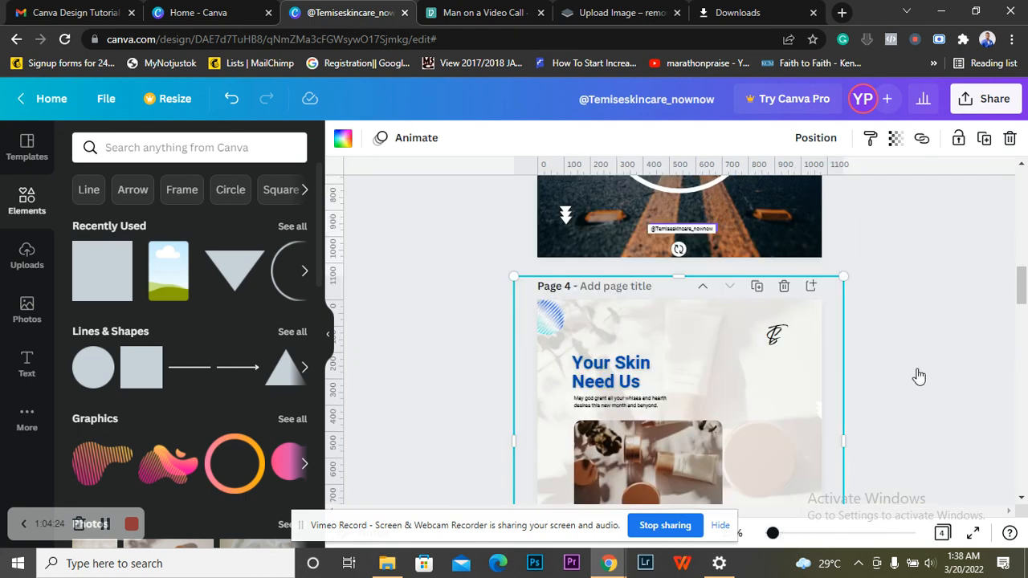
{"action": "scroll", "coordinate": [919, 376], "scroll_direction": "up", "scroll_amount": 4}
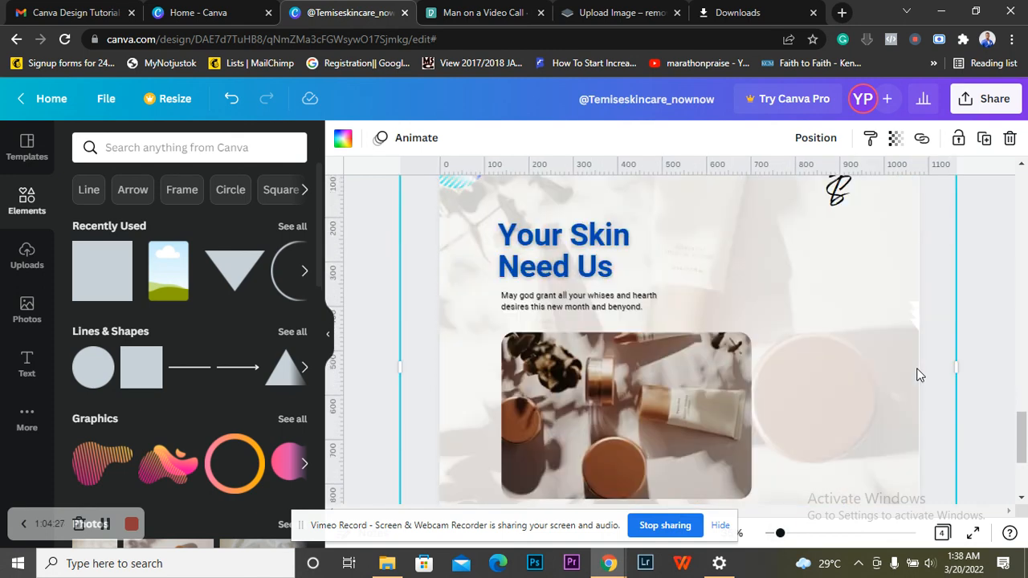
{"action": "scroll", "coordinate": [920, 376], "scroll_direction": "down", "scroll_amount": 2}
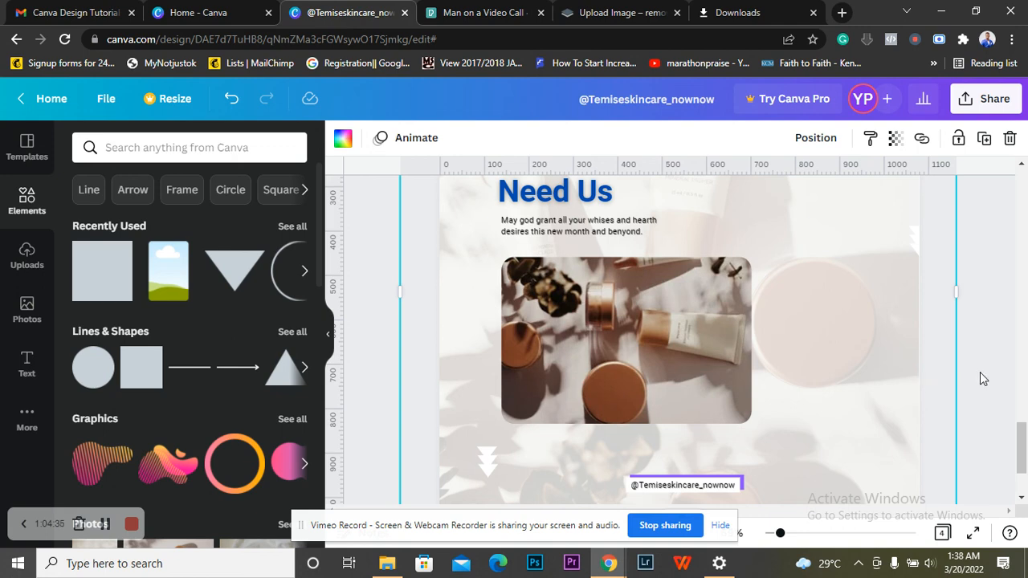
{"action": "scroll", "coordinate": [980, 372], "scroll_direction": "up", "scroll_amount": 2}
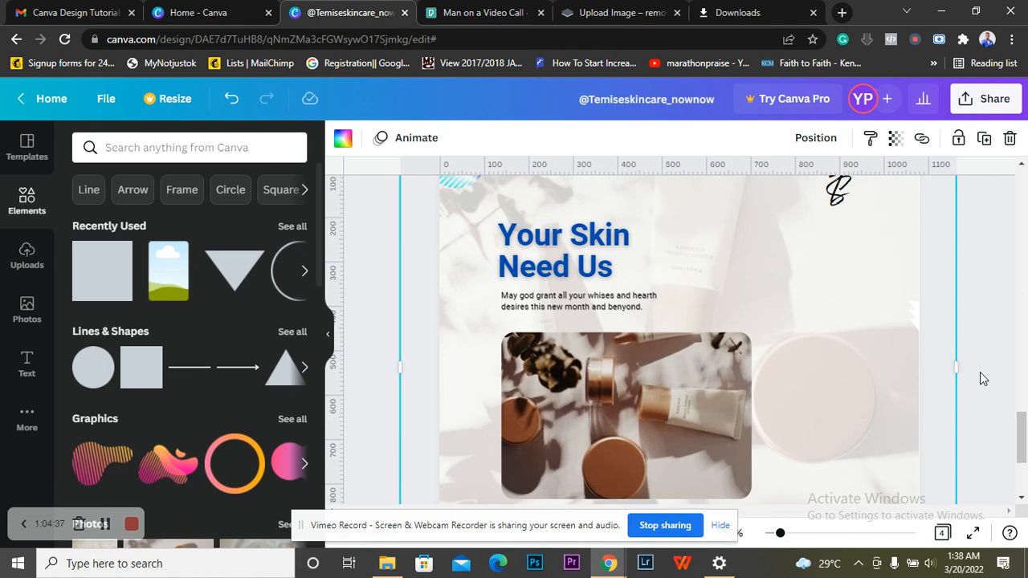
{"action": "scroll", "coordinate": [979, 371], "scroll_direction": "up", "scroll_amount": 2}
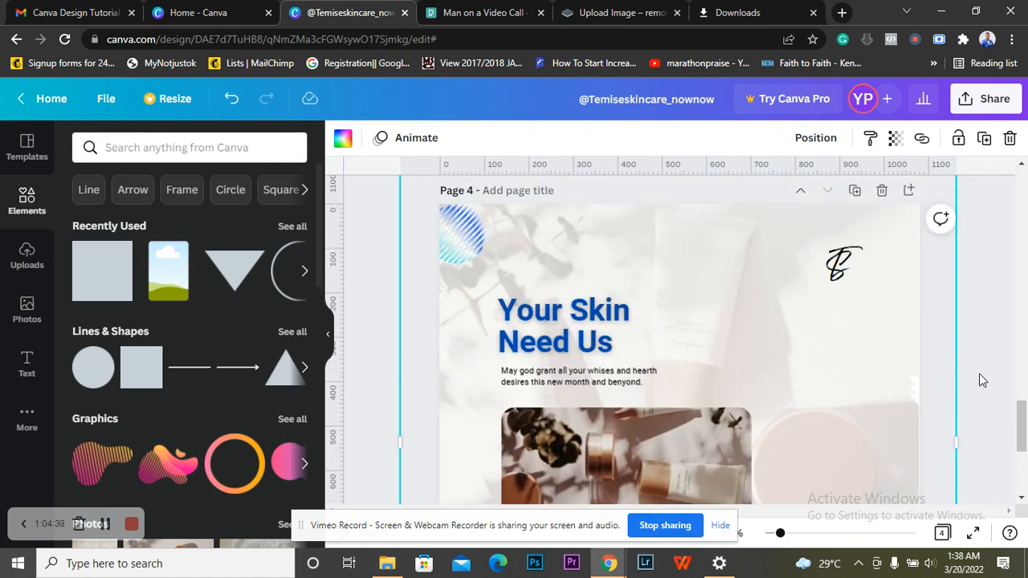
{"action": "scroll", "coordinate": [979, 372], "scroll_direction": "down", "scroll_amount": 2}
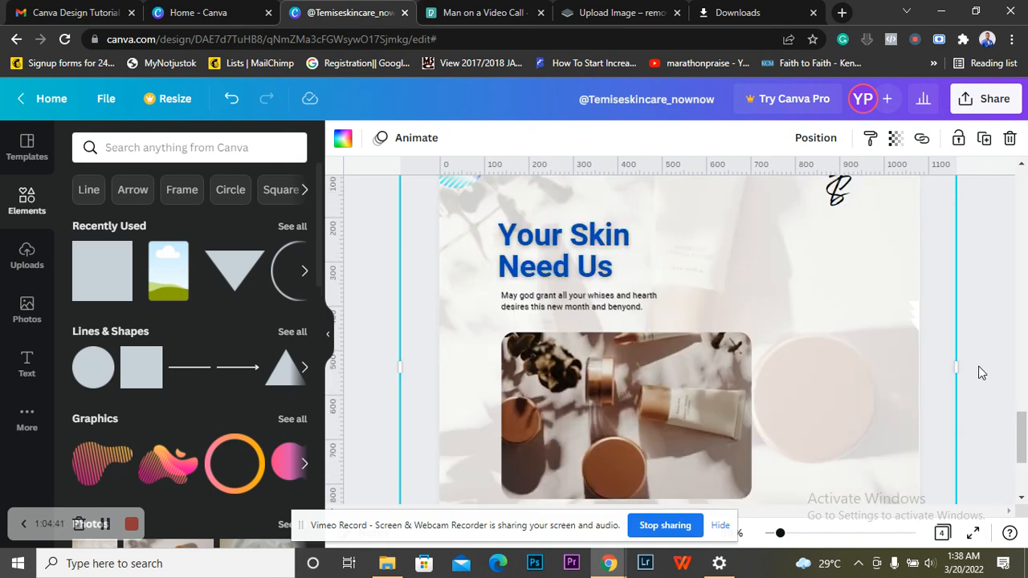
{"action": "scroll", "coordinate": [980, 374], "scroll_direction": "down", "scroll_amount": 2}
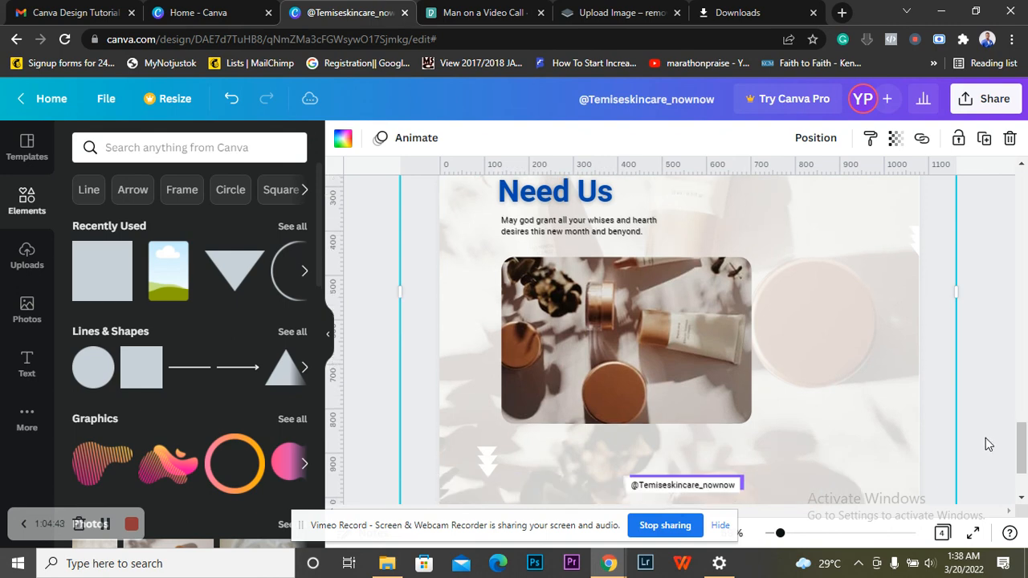
- Recolor the purple accent shape behind page 4's social media handle with the heading's dark blue
{"action": "left_click", "coordinate": [985, 438]}
{"action": "scroll", "coordinate": [986, 438], "scroll_direction": "down", "scroll_amount": 2}
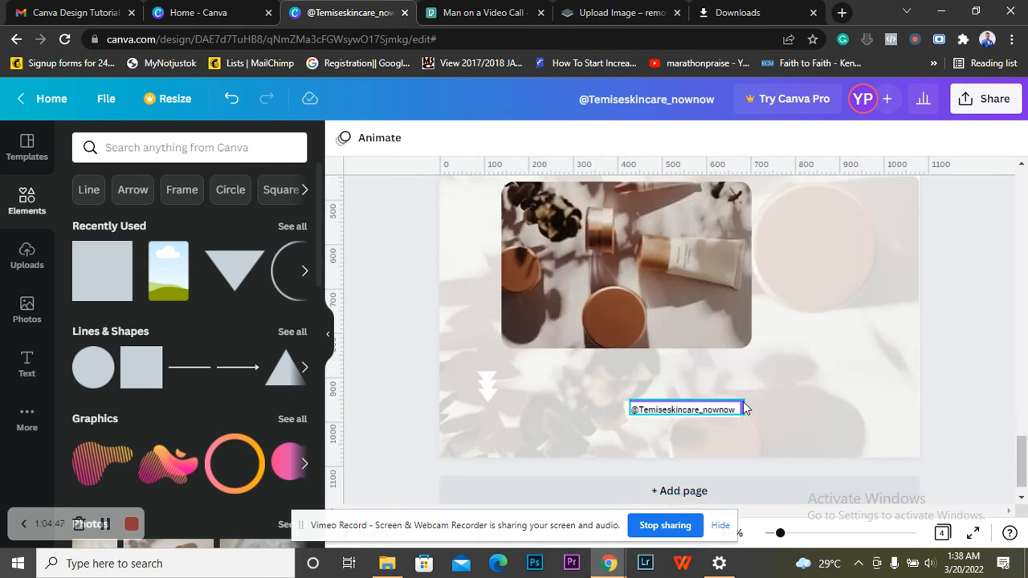
{"action": "left_click", "coordinate": [744, 408]}
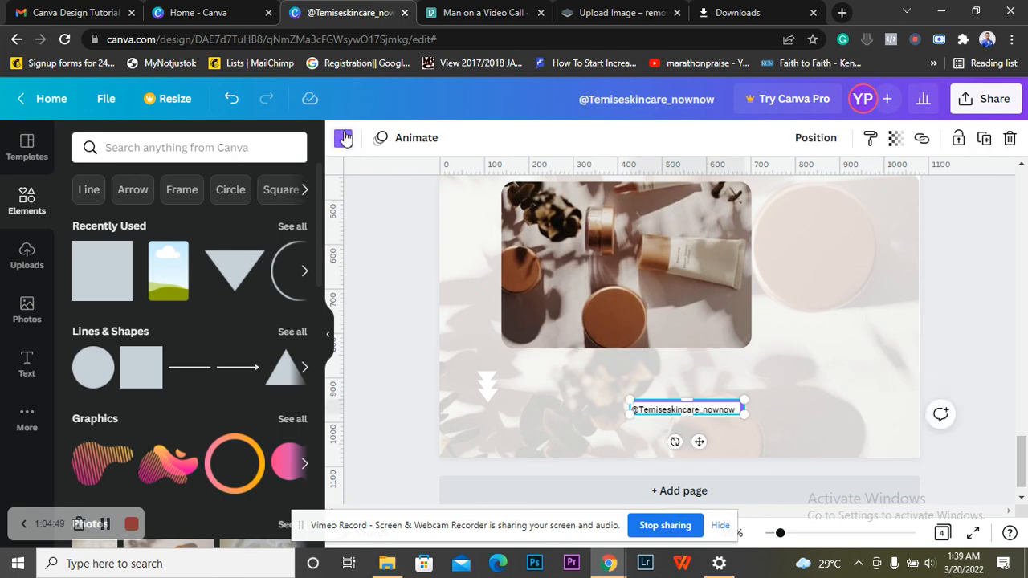
{"action": "left_click", "coordinate": [344, 138]}
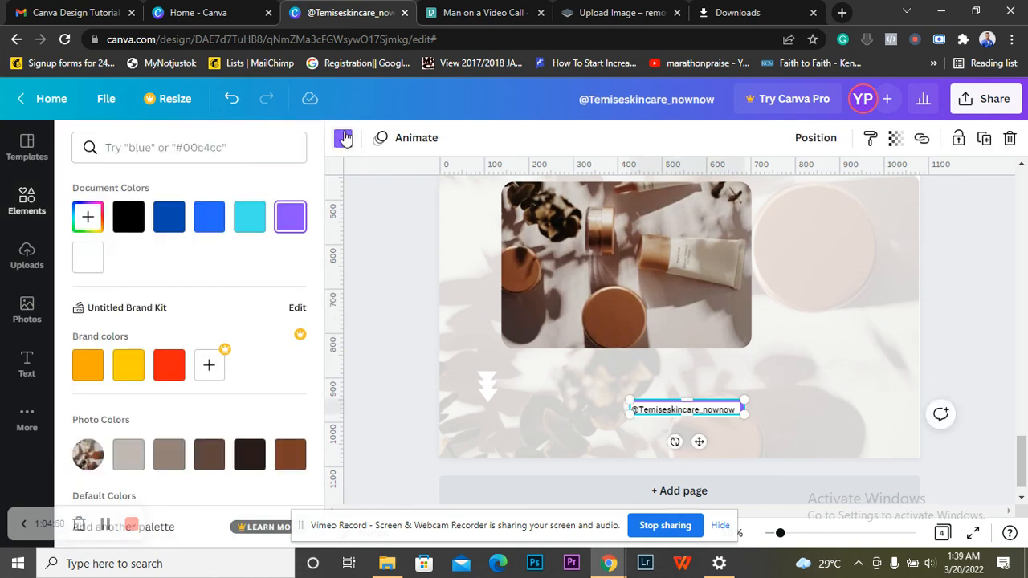
{"action": "left_click", "coordinate": [168, 224]}
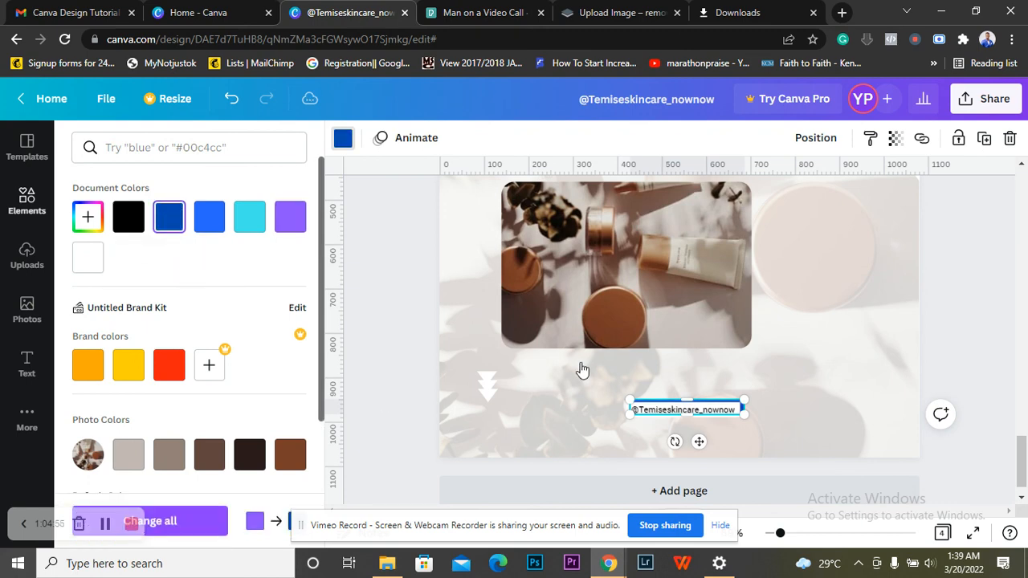
{"action": "left_click", "coordinate": [947, 323]}
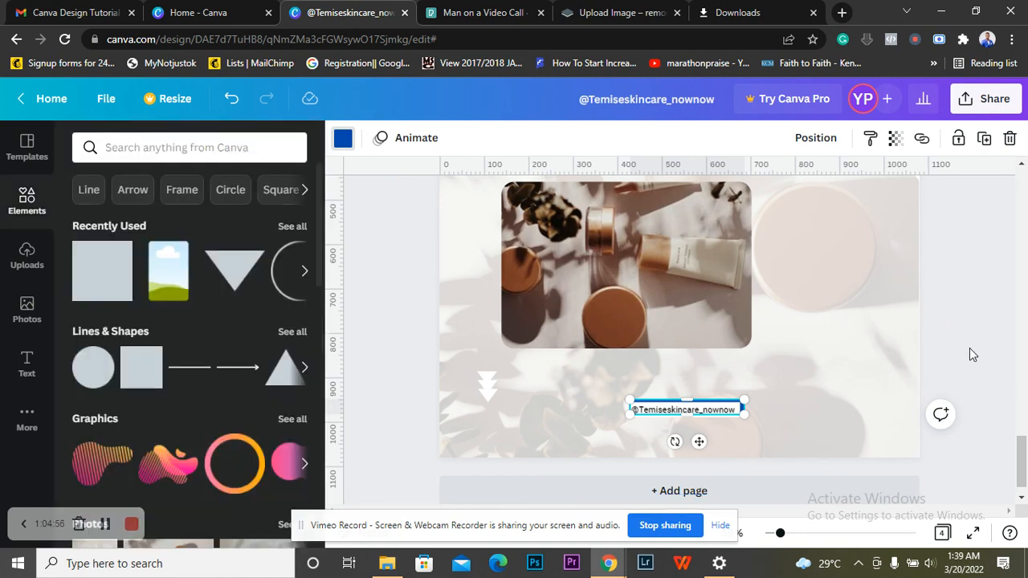
{"action": "left_click", "coordinate": [973, 370]}
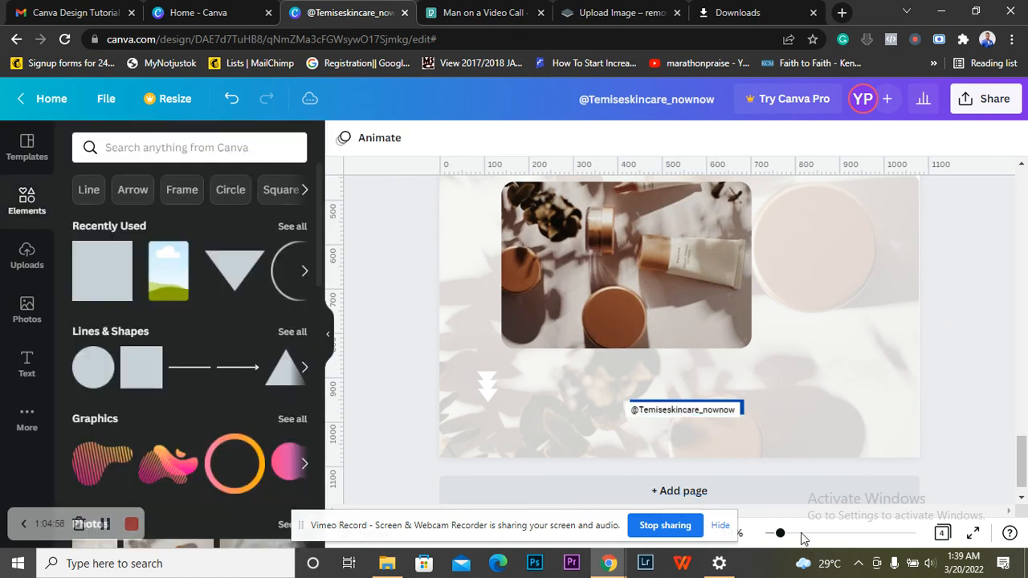
- Review all four page designs at a smaller scale, going from page 4 up to page 1 and back
{"action": "left_click_drag", "start_coordinate": [779, 536], "coordinate": [770, 535]}
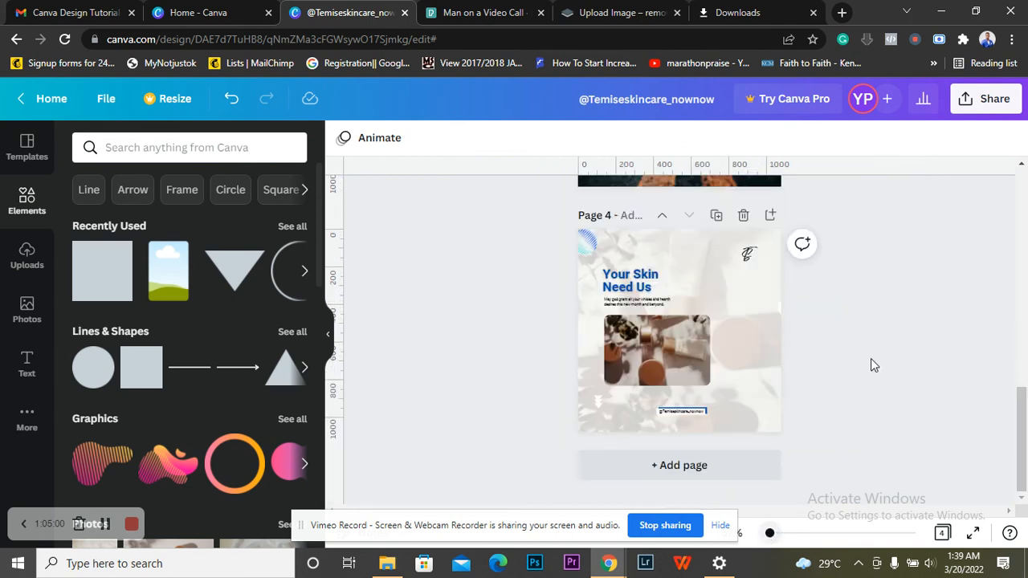
{"action": "scroll", "coordinate": [874, 364], "scroll_direction": "up", "scroll_amount": 5}
{"action": "scroll", "coordinate": [874, 364], "scroll_direction": "down", "scroll_amount": 2}
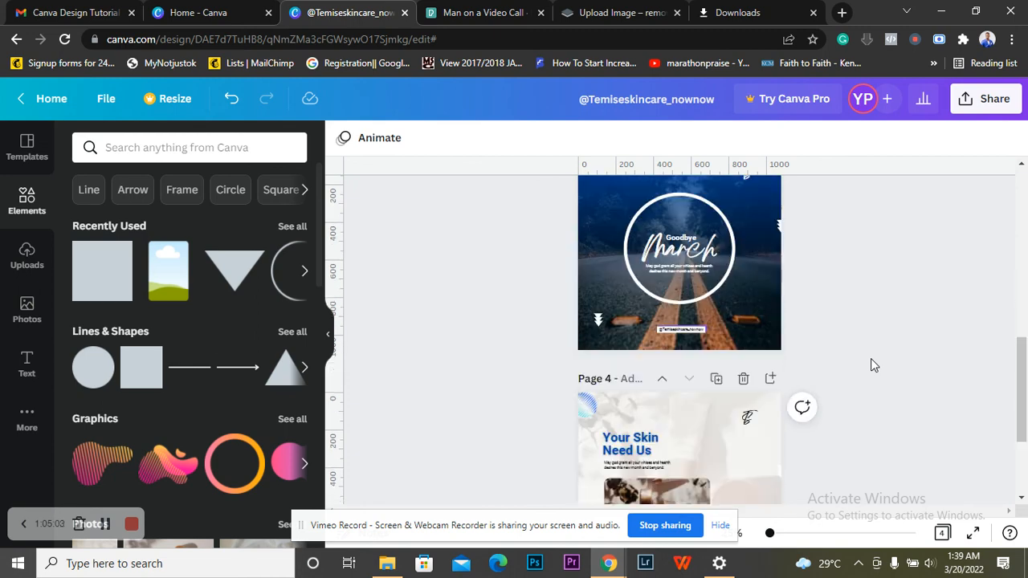
{"action": "scroll", "coordinate": [874, 364], "scroll_direction": "up", "scroll_amount": 4}
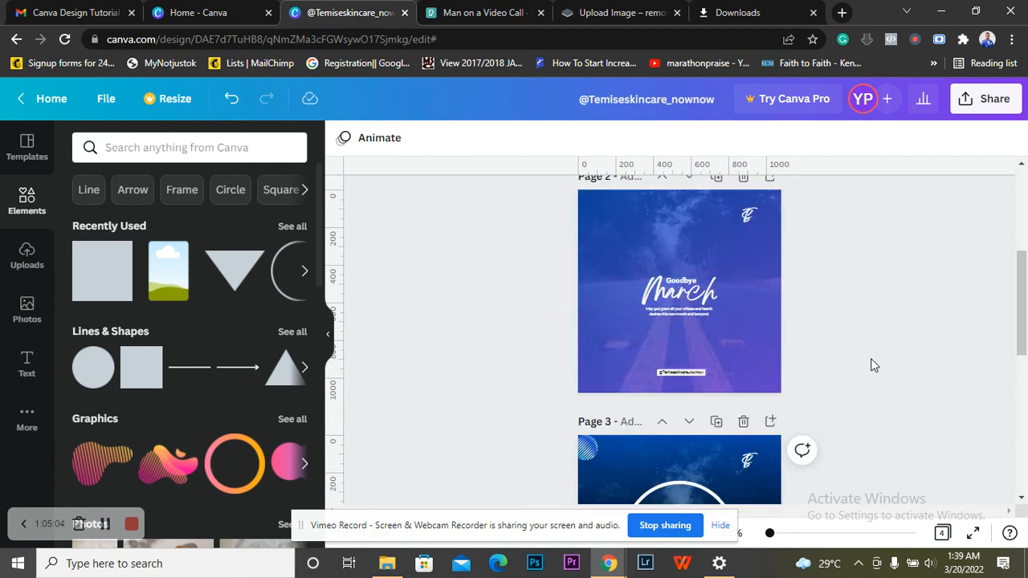
{"action": "scroll", "coordinate": [870, 359], "scroll_direction": "up", "scroll_amount": 3}
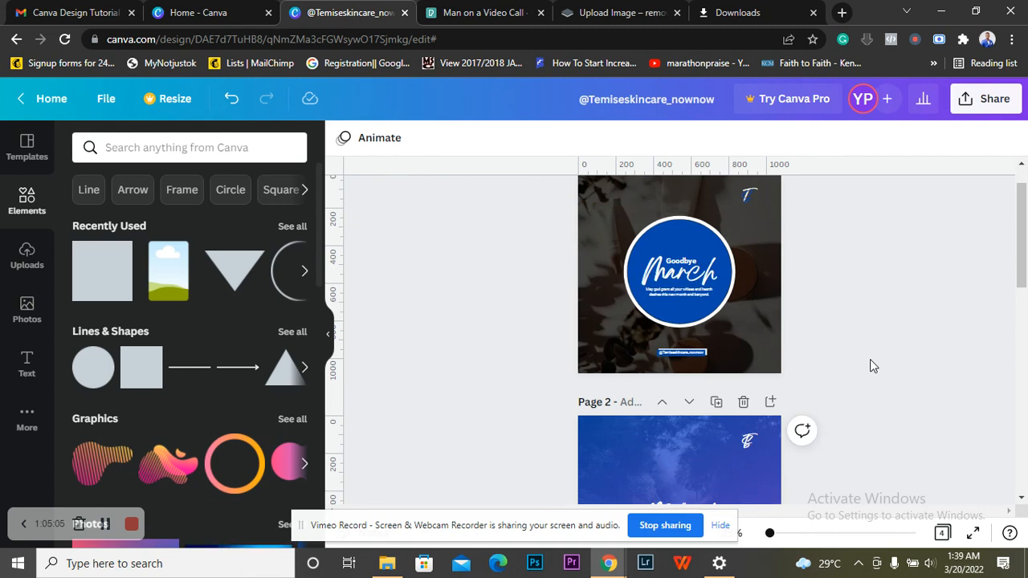
{"action": "scroll", "coordinate": [883, 361], "scroll_direction": "down", "scroll_amount": 5}
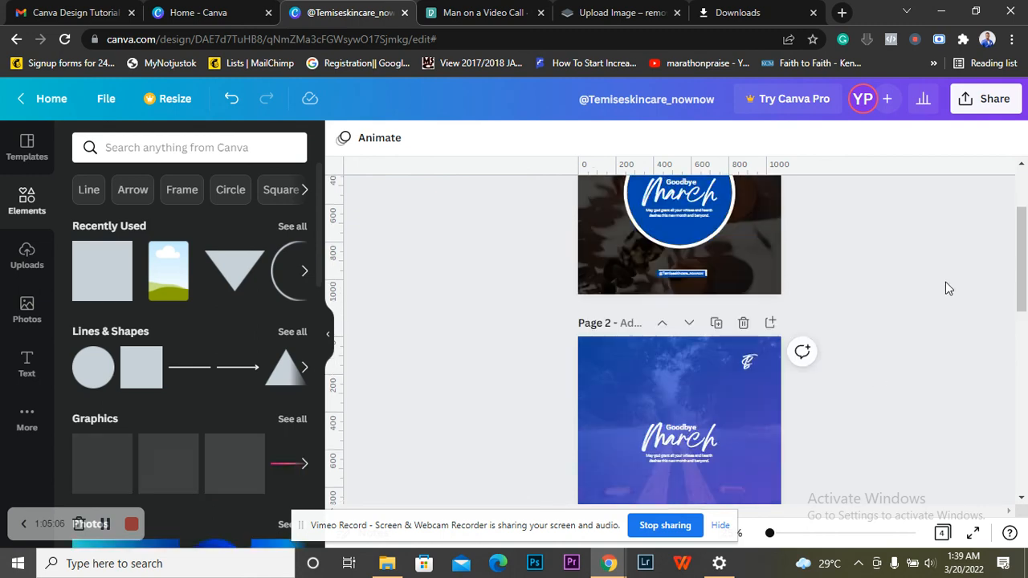
{"action": "scroll", "coordinate": [912, 350], "scroll_direction": "down", "scroll_amount": 4}
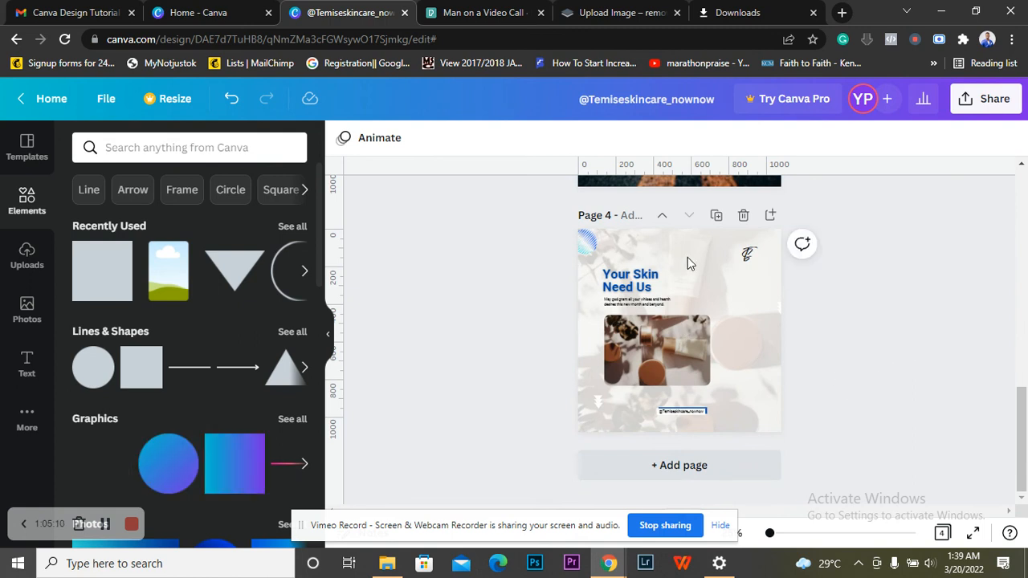
- Duplicate page 4 and delete the skincare product photo and its rounded frame from the copy
{"action": "left_click", "coordinate": [717, 216]}
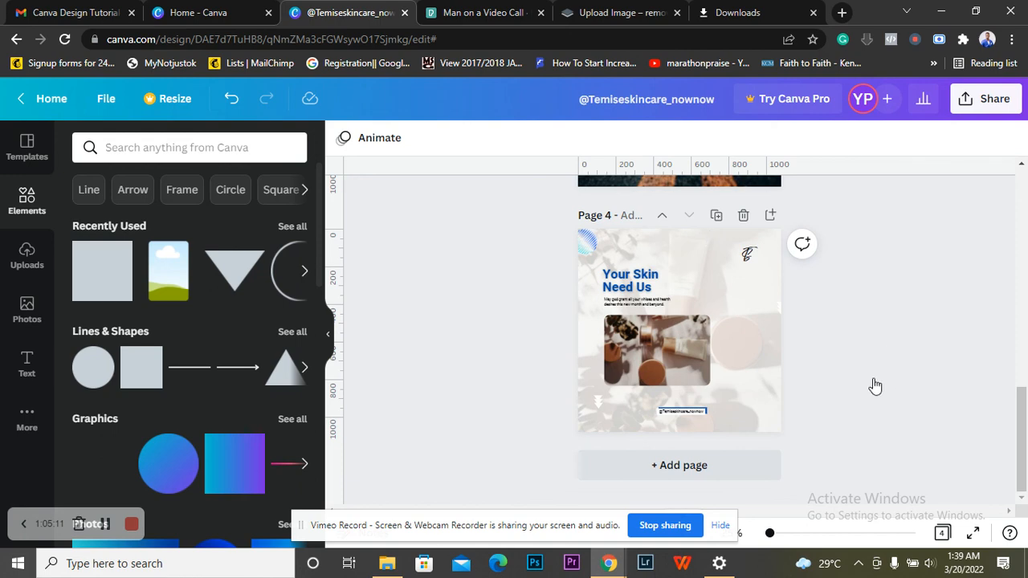
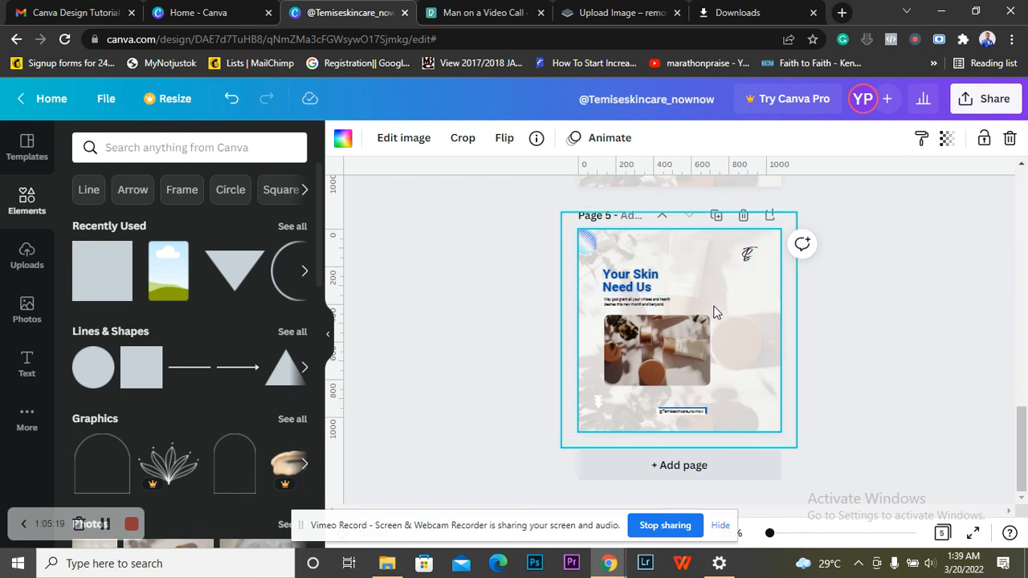
{"action": "left_click", "coordinate": [634, 285]}
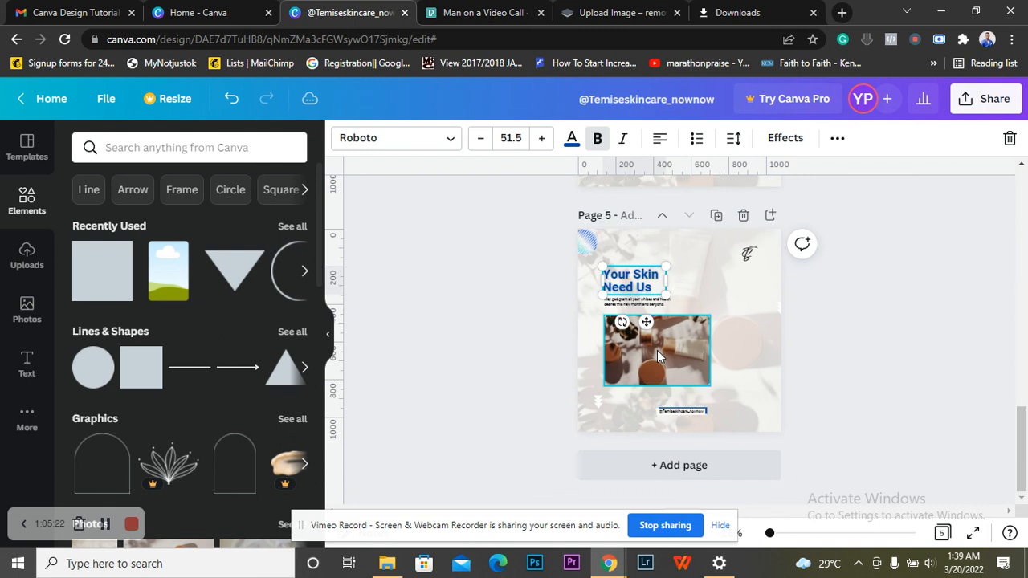
{"action": "left_click", "coordinate": [657, 351]}
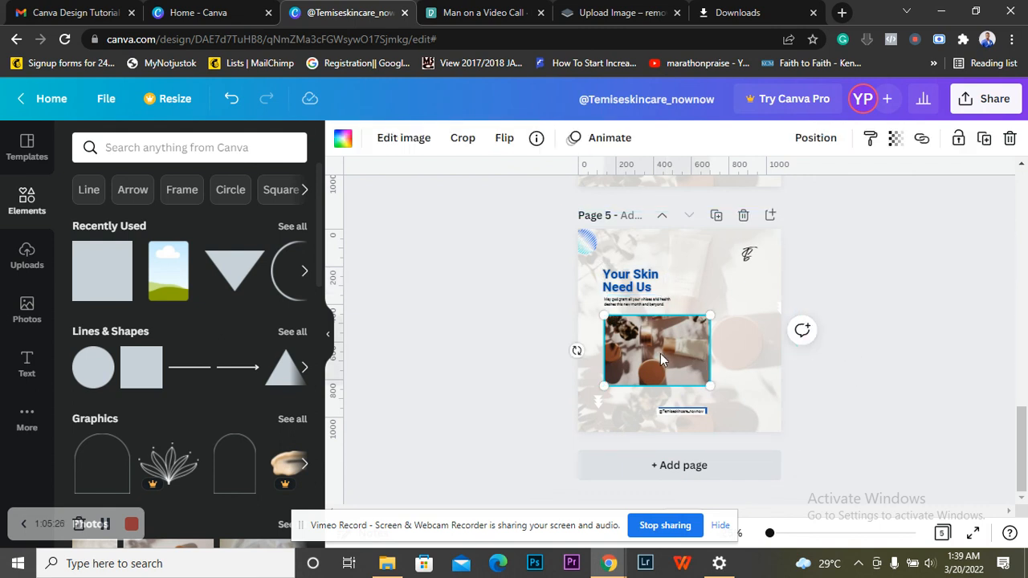
{"action": "left_click", "coordinate": [852, 397]}
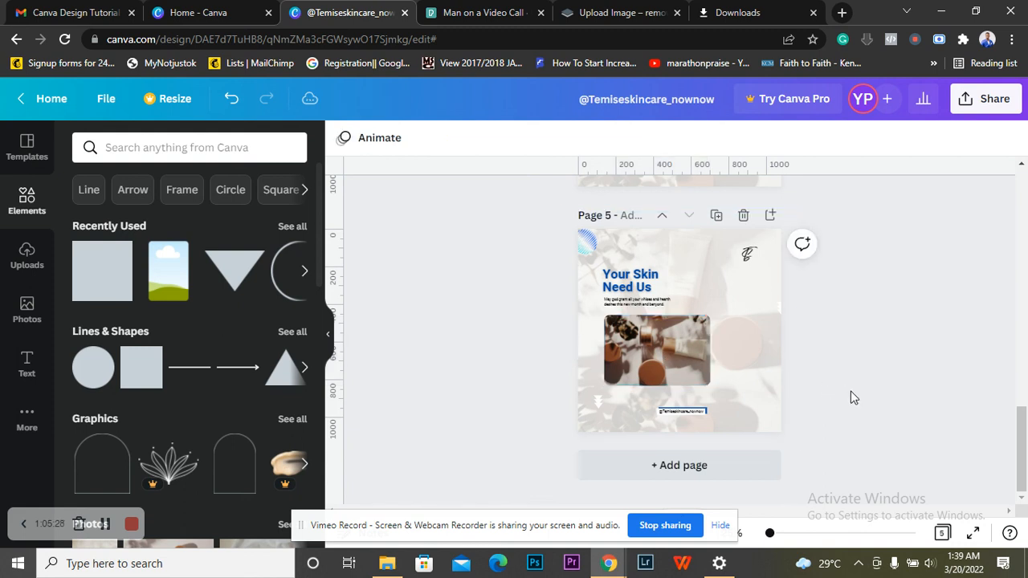
{"action": "left_click", "coordinate": [664, 373]}
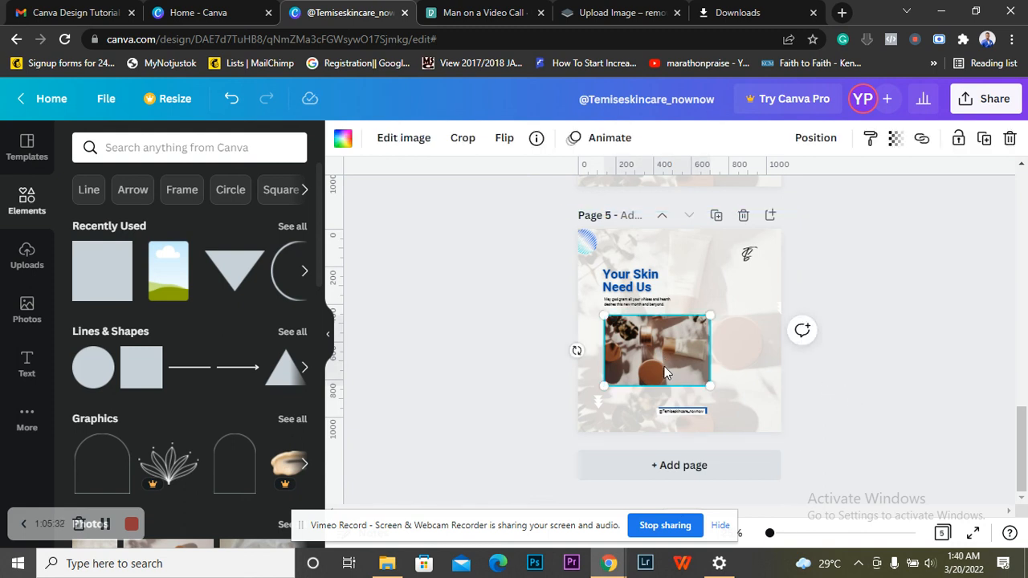
{"action": "key", "text": "Delete"}
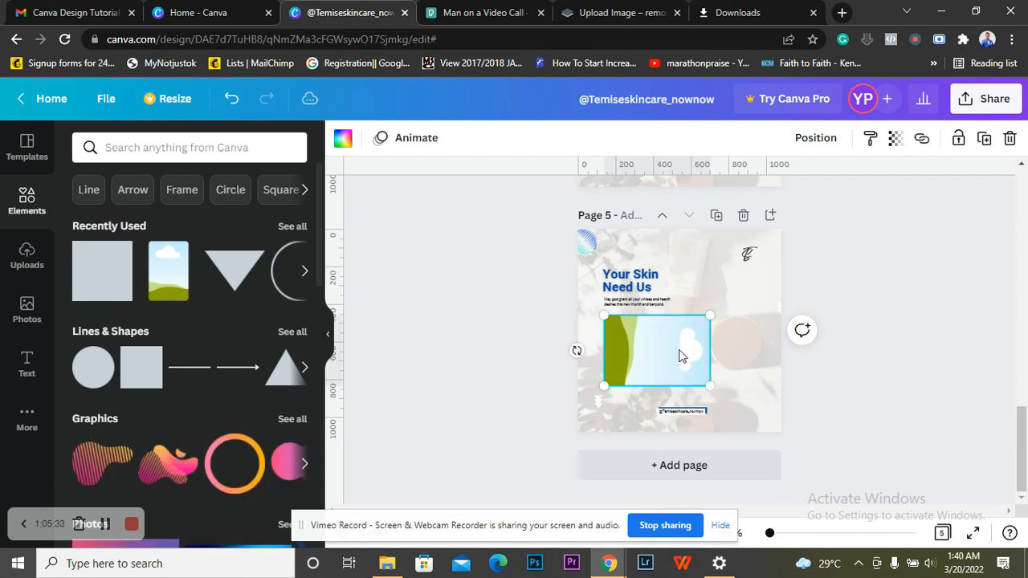
{"action": "key", "text": "Delete"}
{"action": "left_click", "coordinate": [469, 255]}
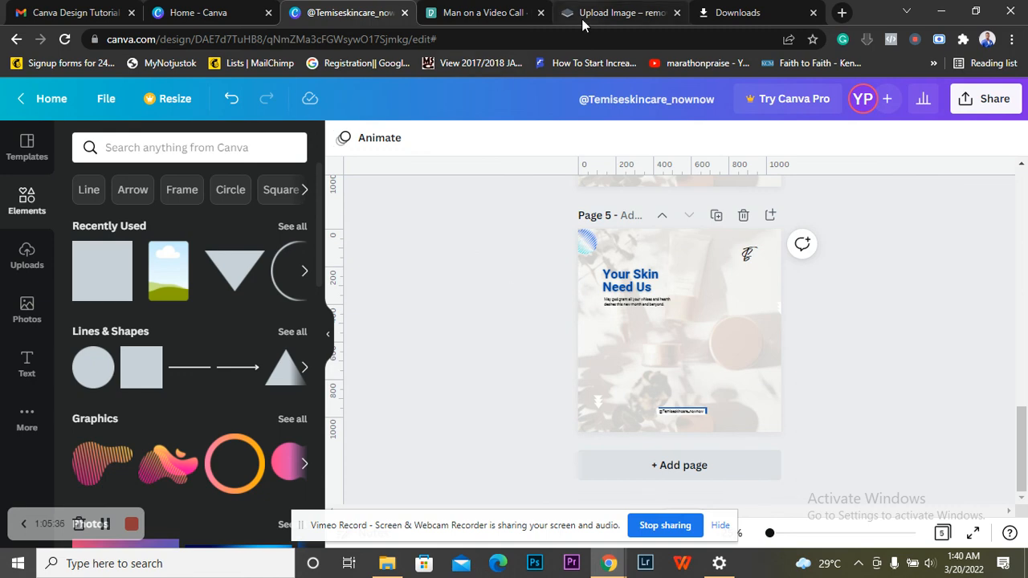
- Switch to the Pexels page with the Man on a Video Call photo
{"action": "left_click", "coordinate": [499, 13]}
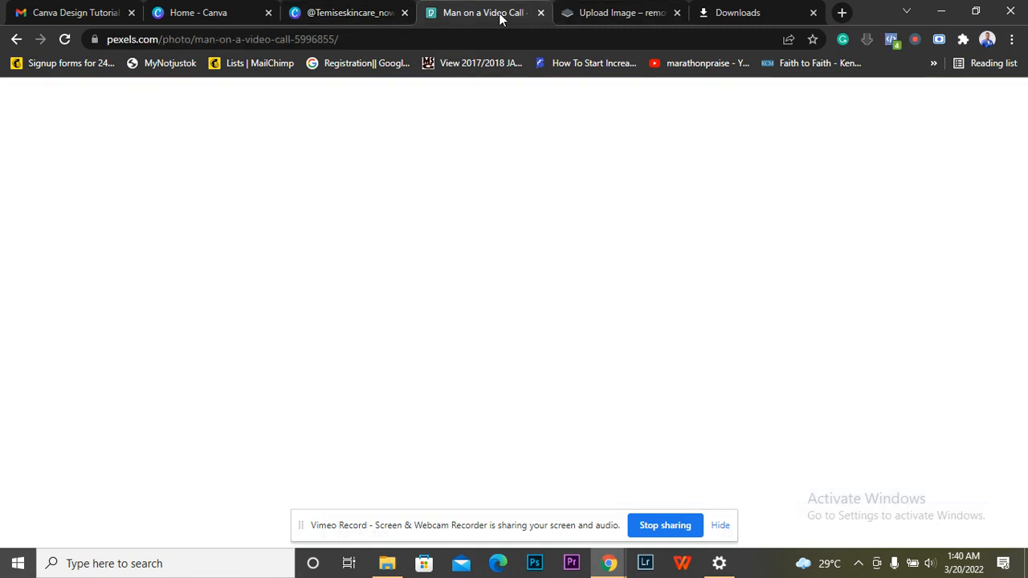